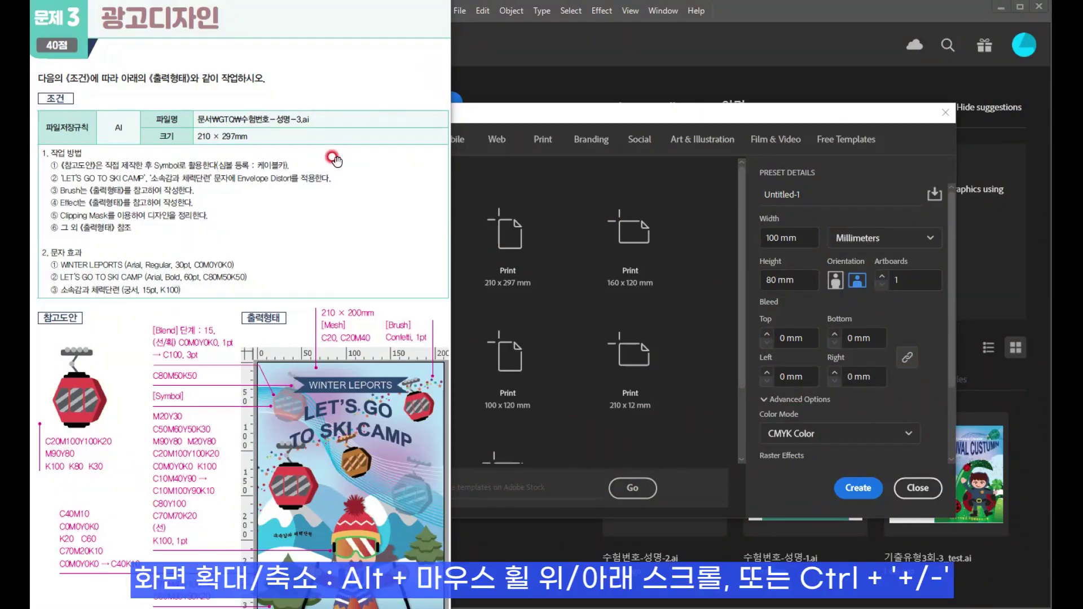
Create a new CMYK document 210 mm wide and 297 mm high with its rulers shown
left_click(527, 118)
left_click_drag(510, 117, 514, 116)
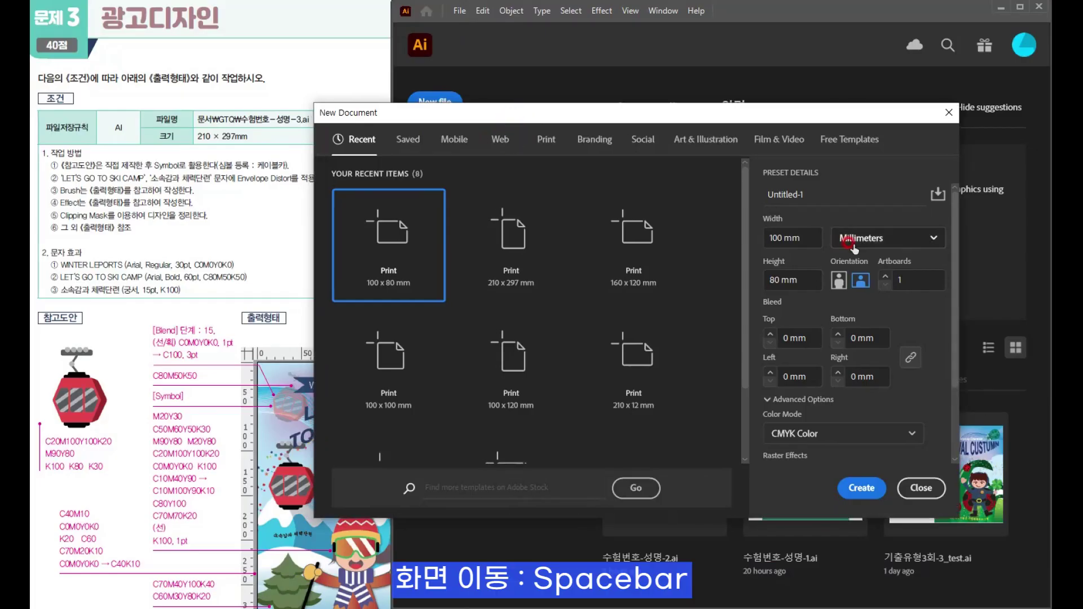
left_click(813, 237)
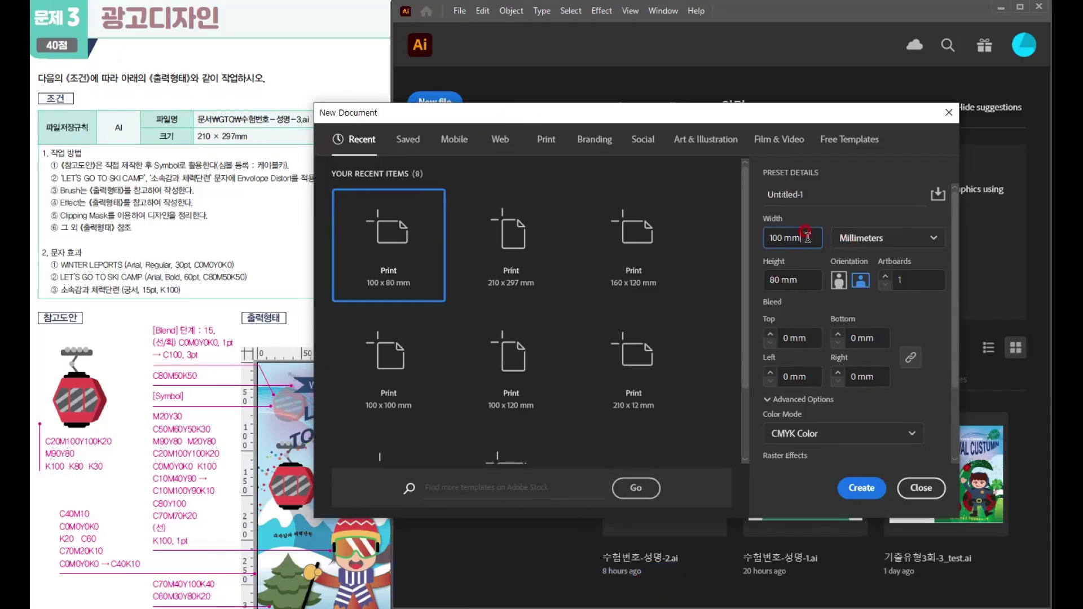
type("210")
key("Tab")
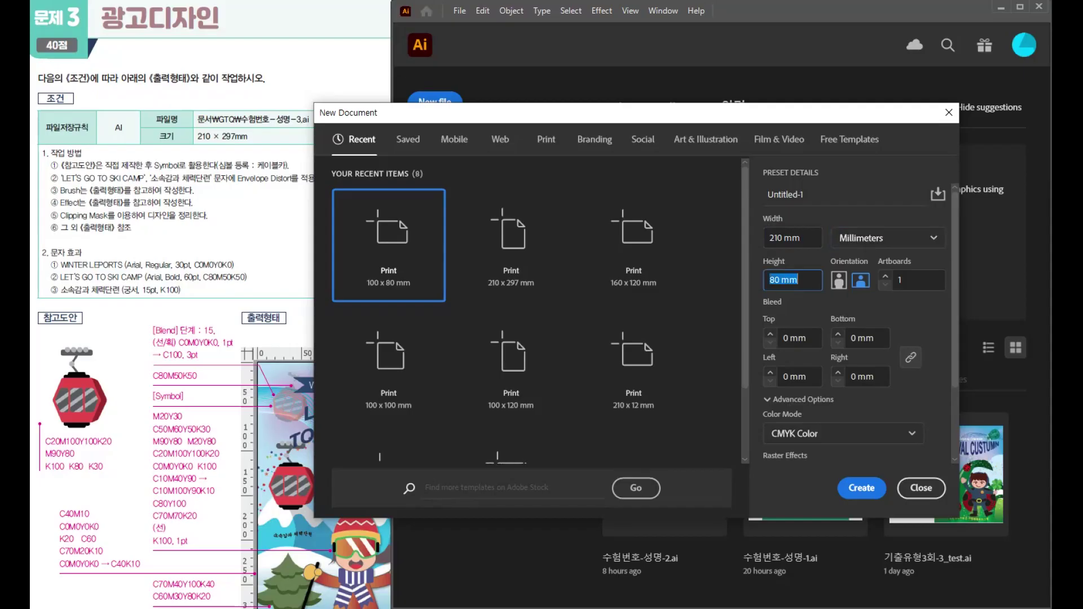
type("297")
left_click(901, 399)
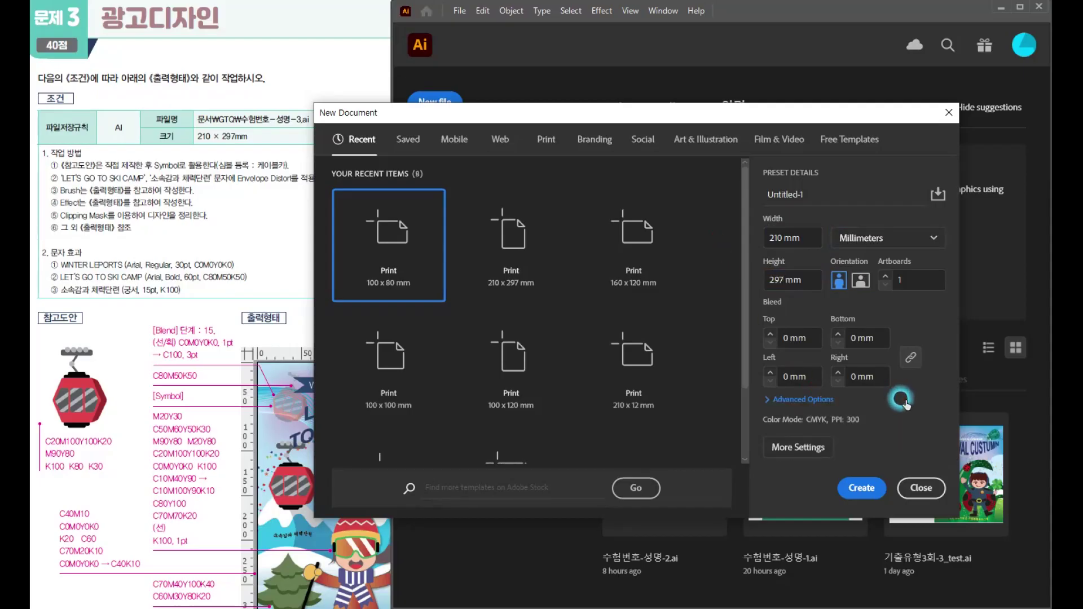
left_click(767, 402)
scroll(801, 388, "down", 2)
left_click(855, 490)
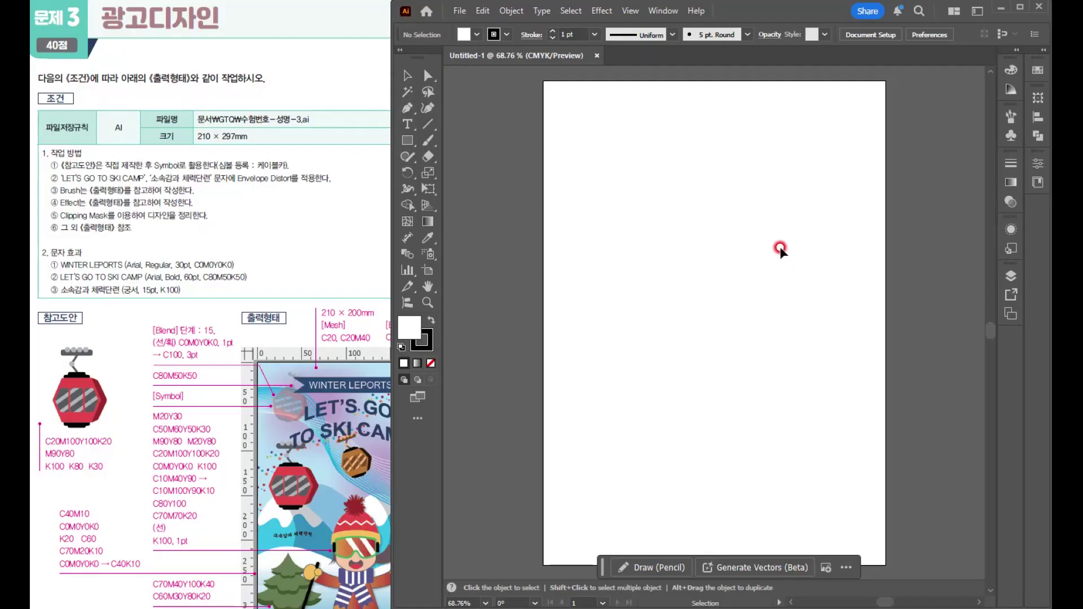
key("ctrl+r")
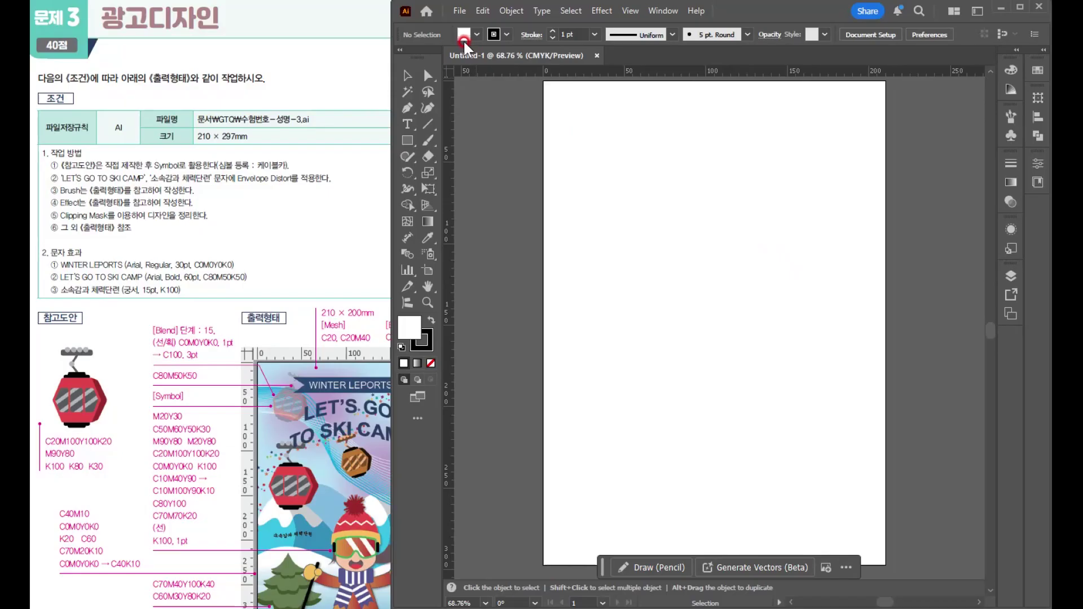
Save the document as 수험번호-성명-3 in the GTQ folder, using the Illustrator CC (Legacy) version
left_click(460, 11)
left_click(518, 163)
left_click(527, 407)
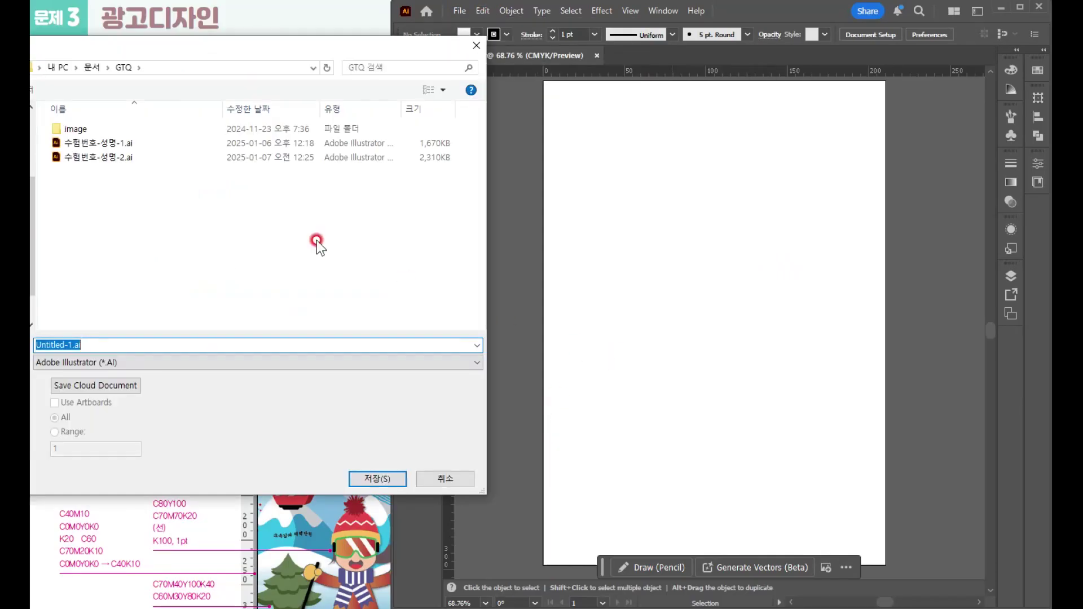
left_click(110, 160)
left_click(96, 346)
left_click(97, 345)
left_click_drag(98, 346, 133, 344)
type("3")
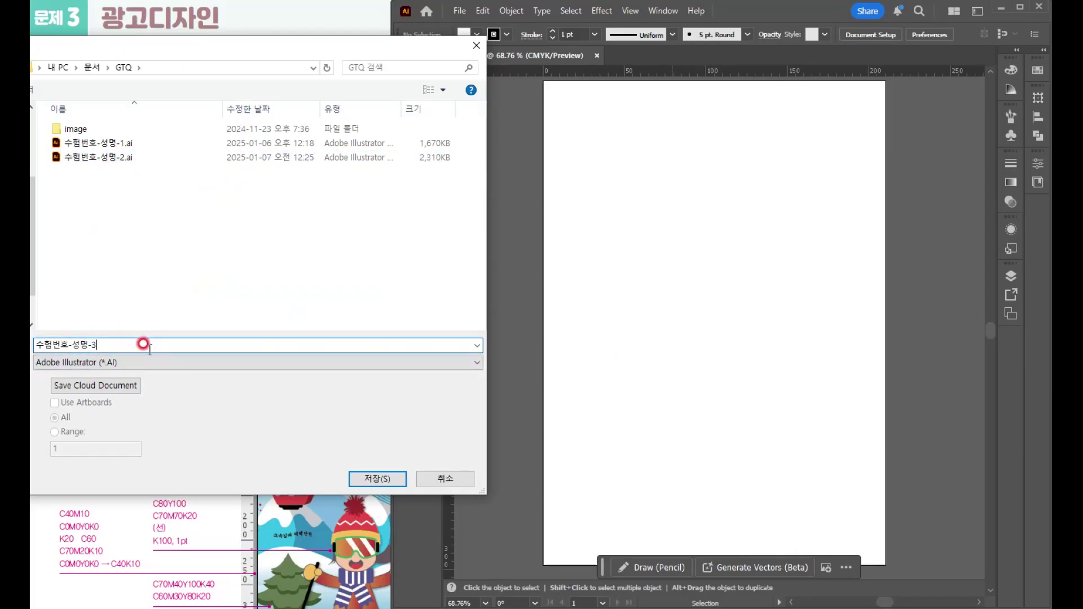
left_click(366, 478)
left_click(345, 37)
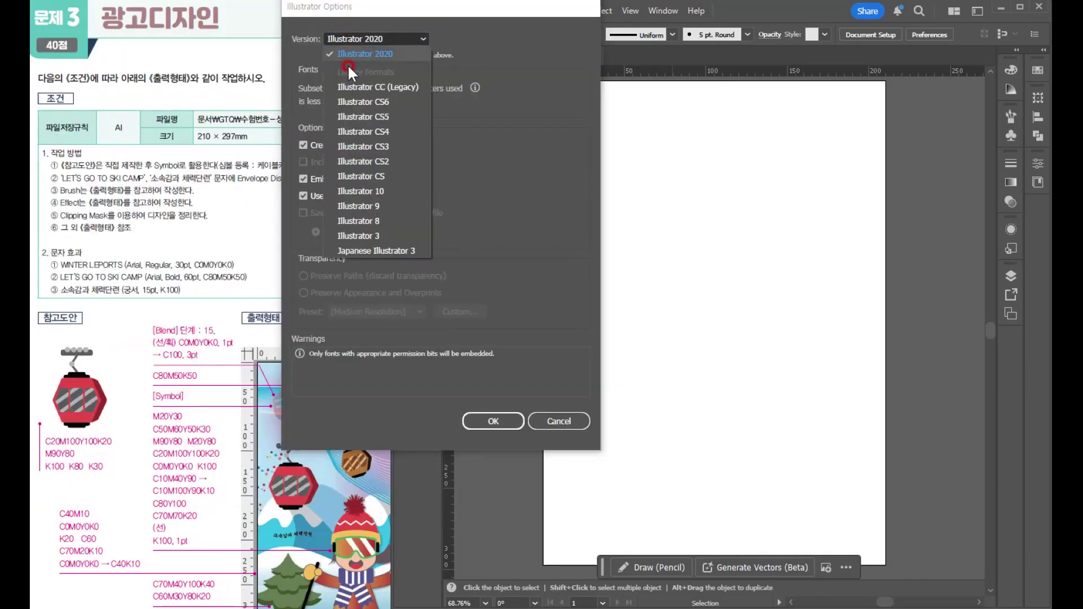
left_click(362, 89)
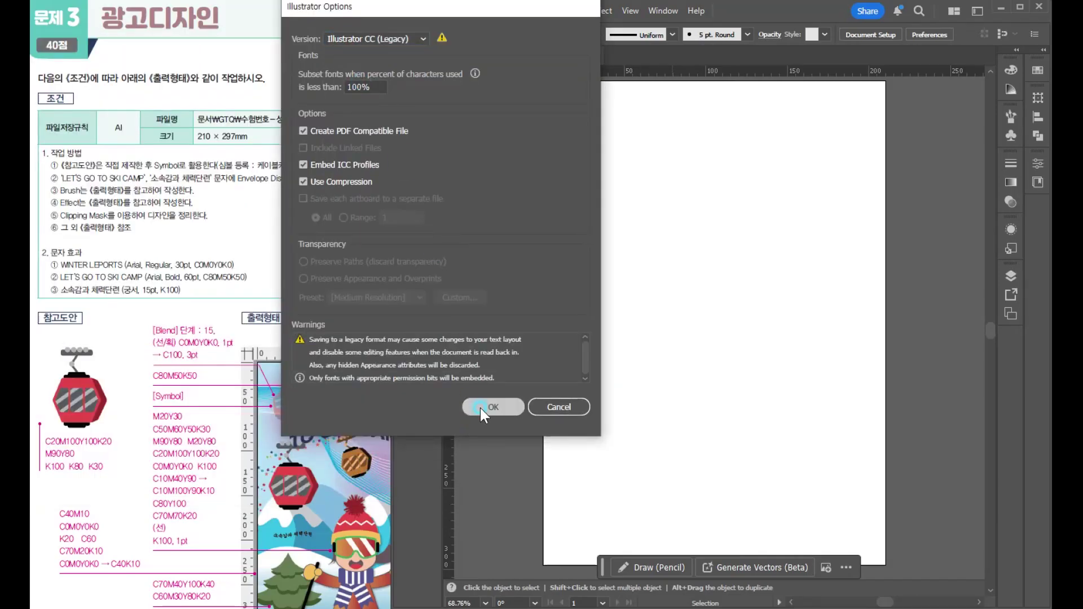
left_click(481, 407)
left_click(779, 334)
Draw a rectangle of exactly 210 × 200 mm for the poster background
left_click(317, 340)
scroll(309, 342, "down", 4)
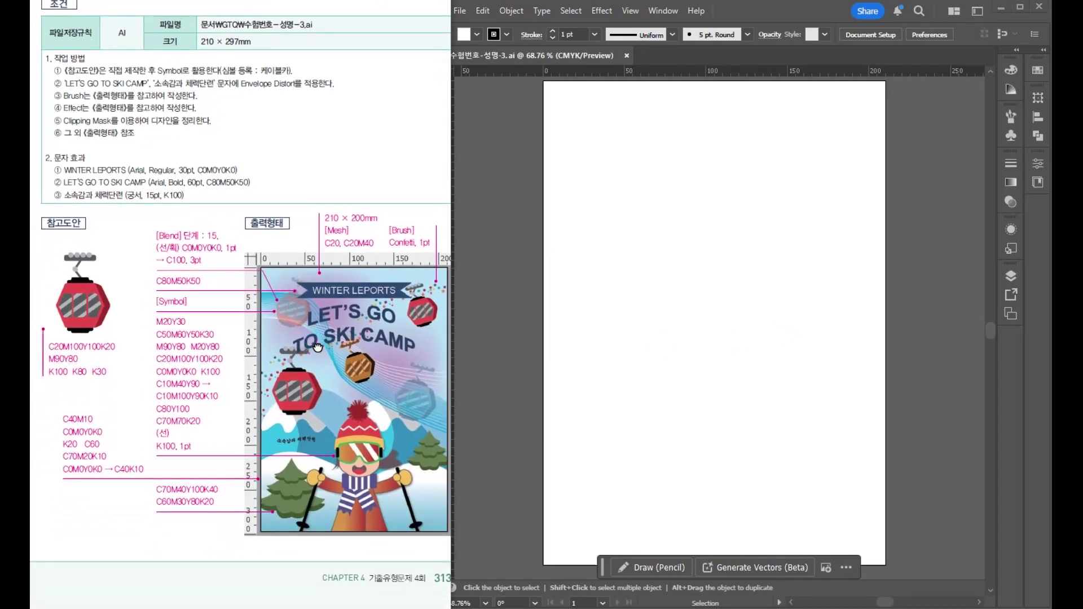
left_click(332, 242)
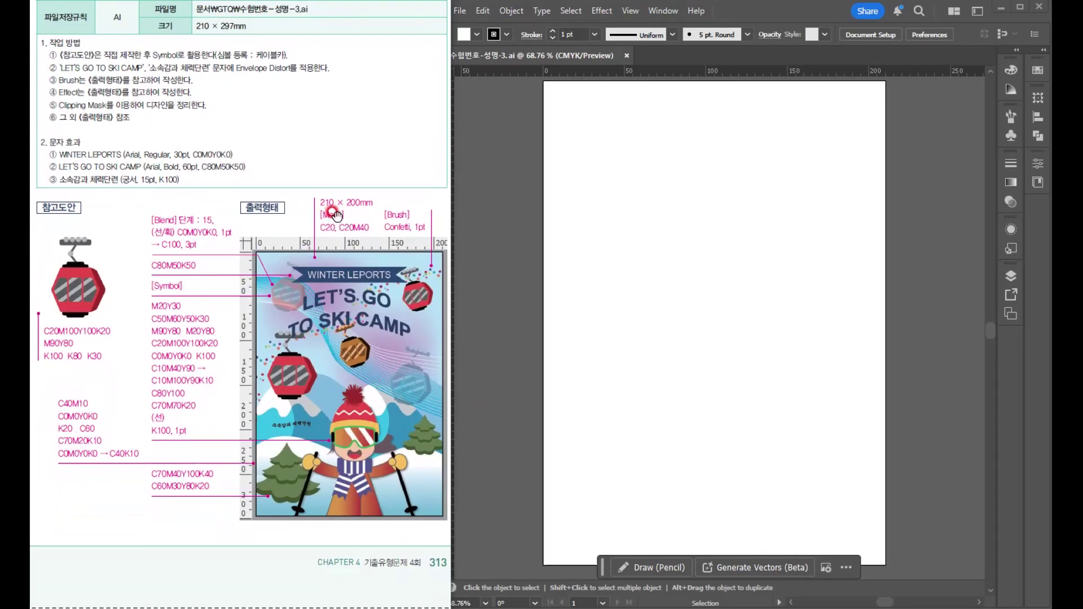
key("alt+Tab")
key("m")
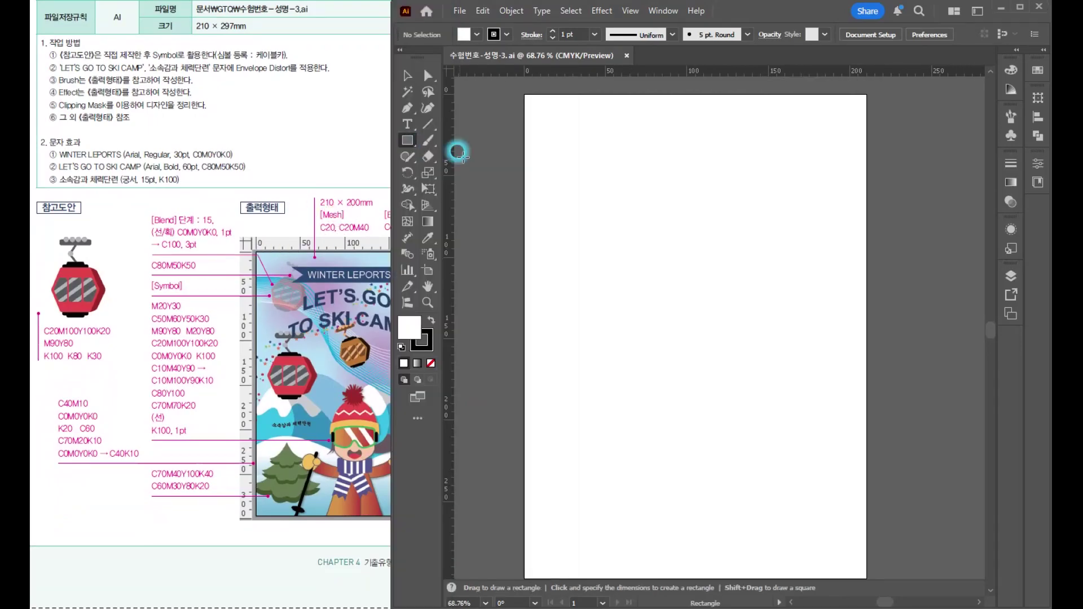
left_click(579, 201)
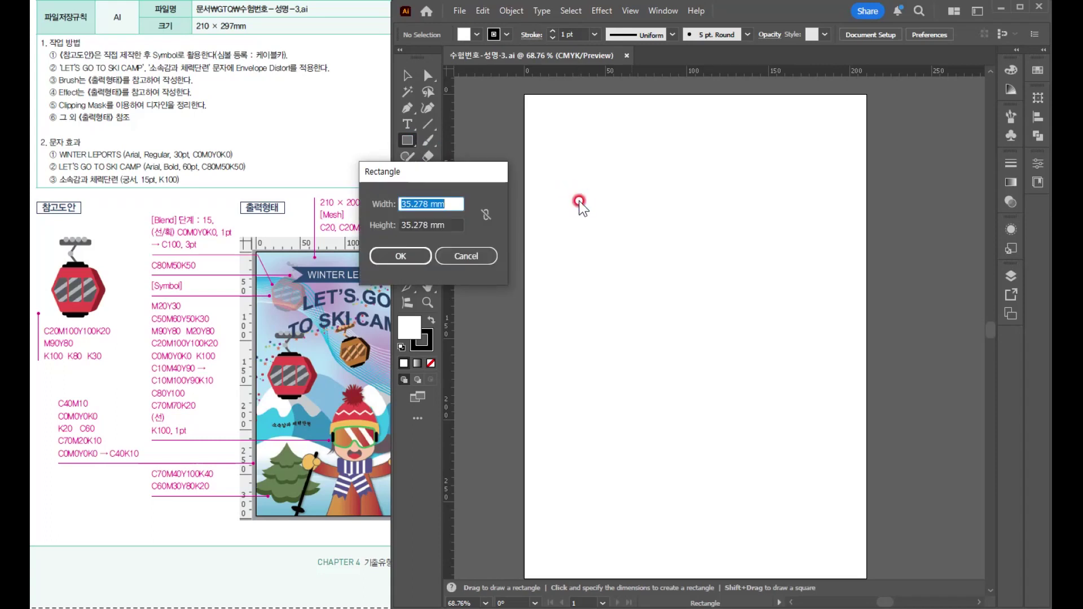
type("210")
key("Tab")
type("2")
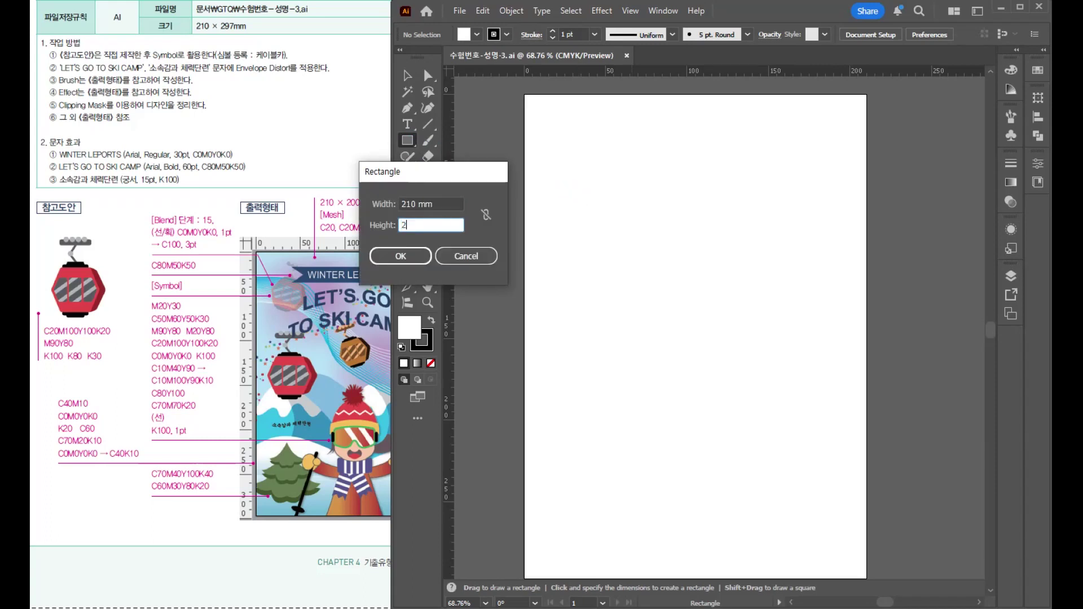
type("00")
left_click(414, 261)
Move the rectangle to the artboard's upper-left corner, with its upper-left reference point at X 0 mm, Y 0 mm
key("v")
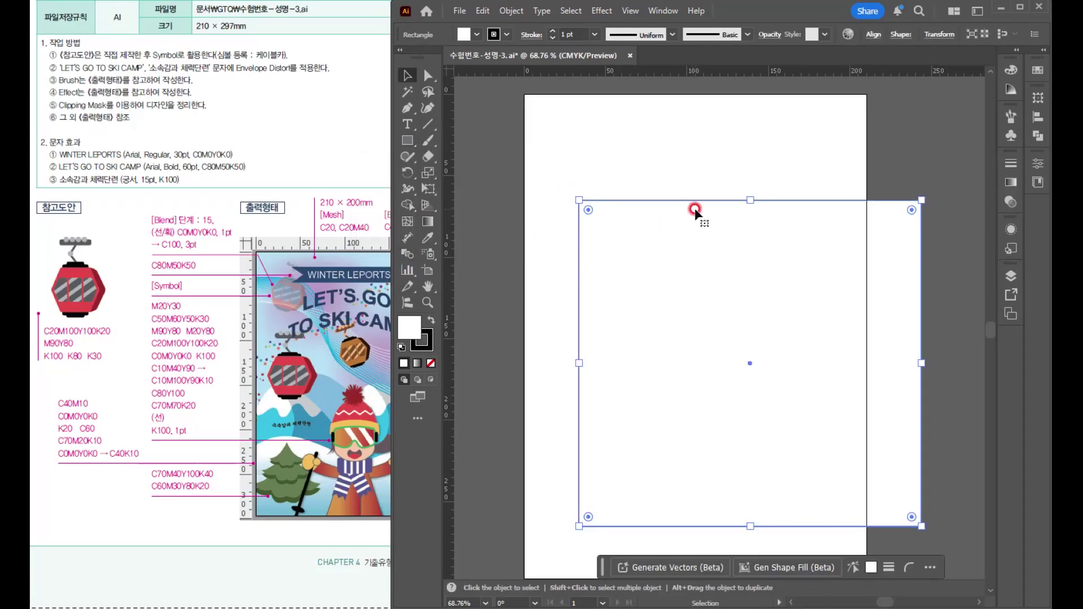
left_click_drag(662, 265, 570, 179)
left_click(458, 286)
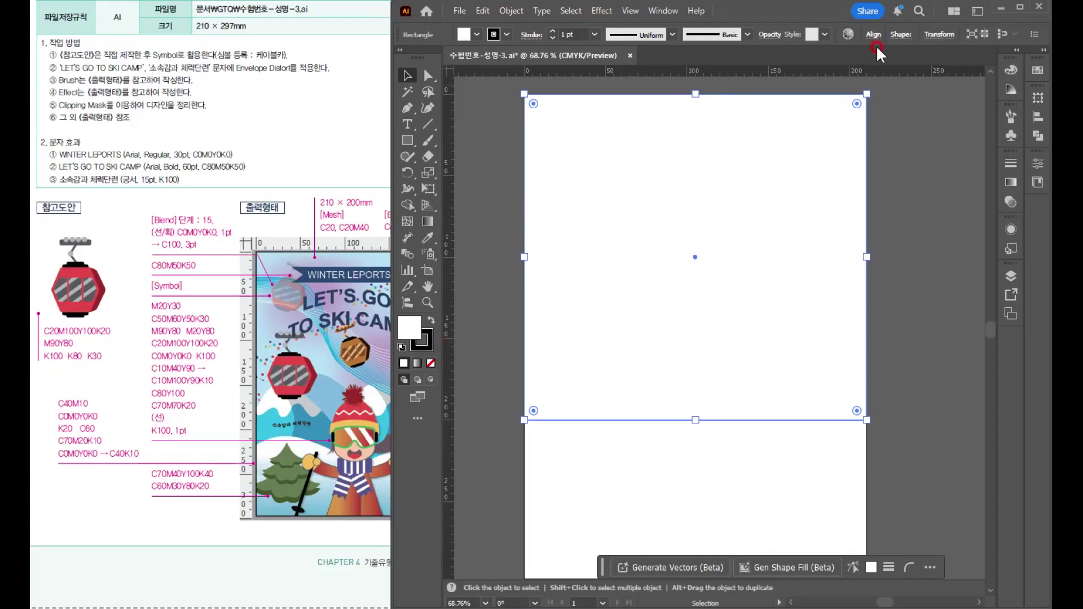
left_click(939, 35)
left_click(809, 67)
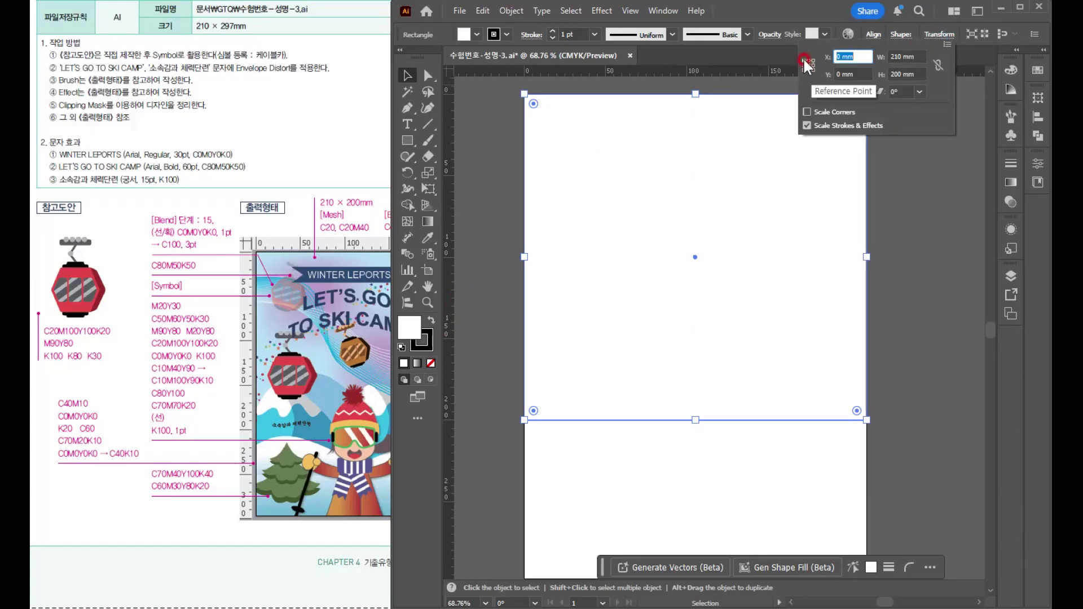
left_click(852, 55)
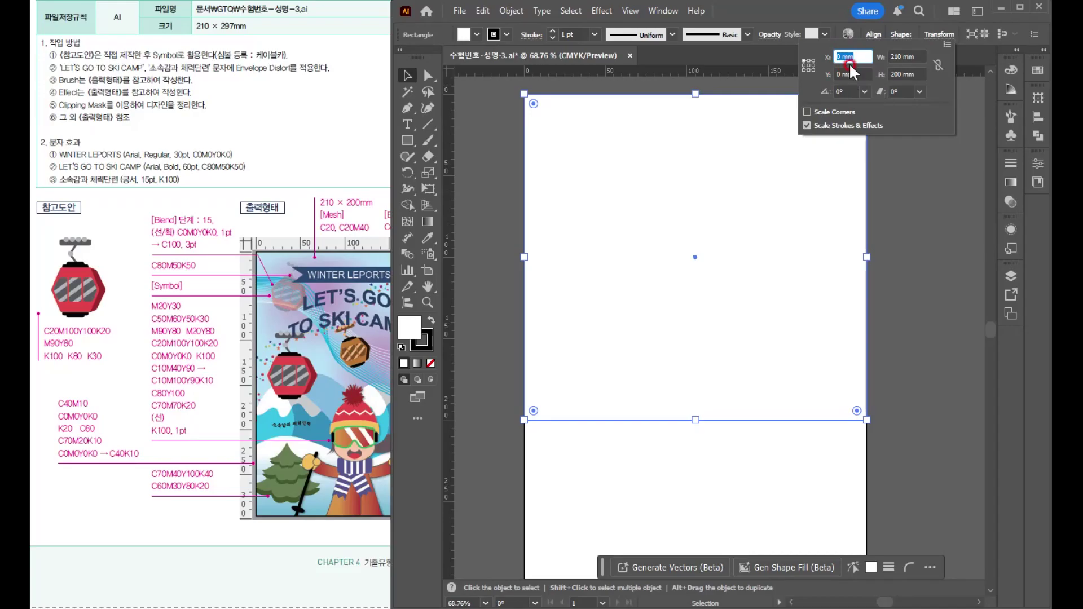
Remove the rectangle's stroke and set its fill to C20
left_click(427, 341)
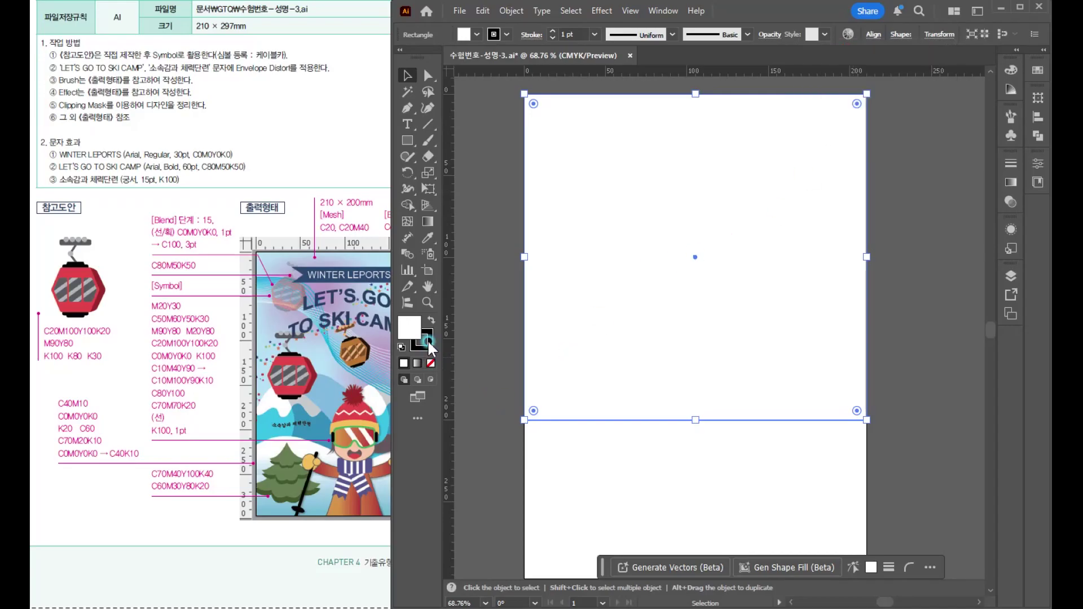
left_click(431, 363)
left_click(407, 325)
left_click(329, 230)
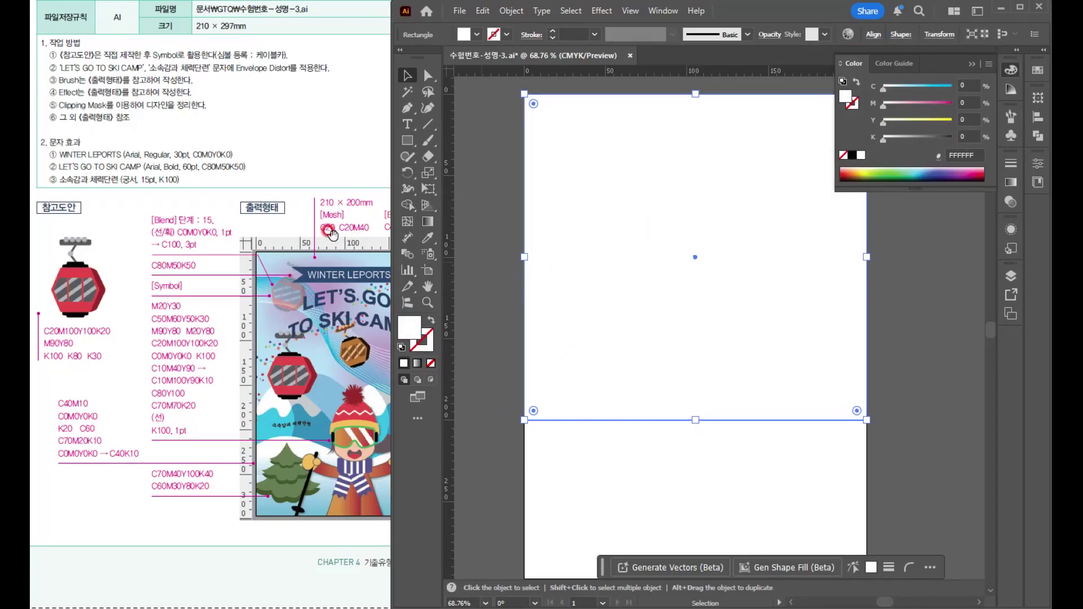
left_click_drag(966, 84, 933, 90)
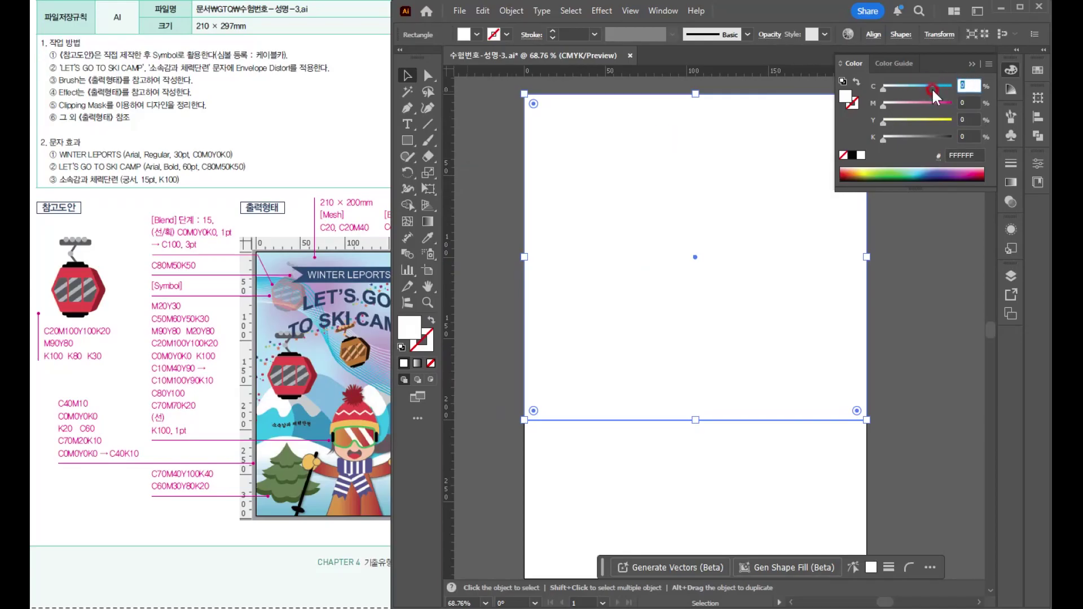
type("20")
key("Return")
Add a mesh point in the upper-left part of the rectangle and colour it C20 M40
left_click(356, 268)
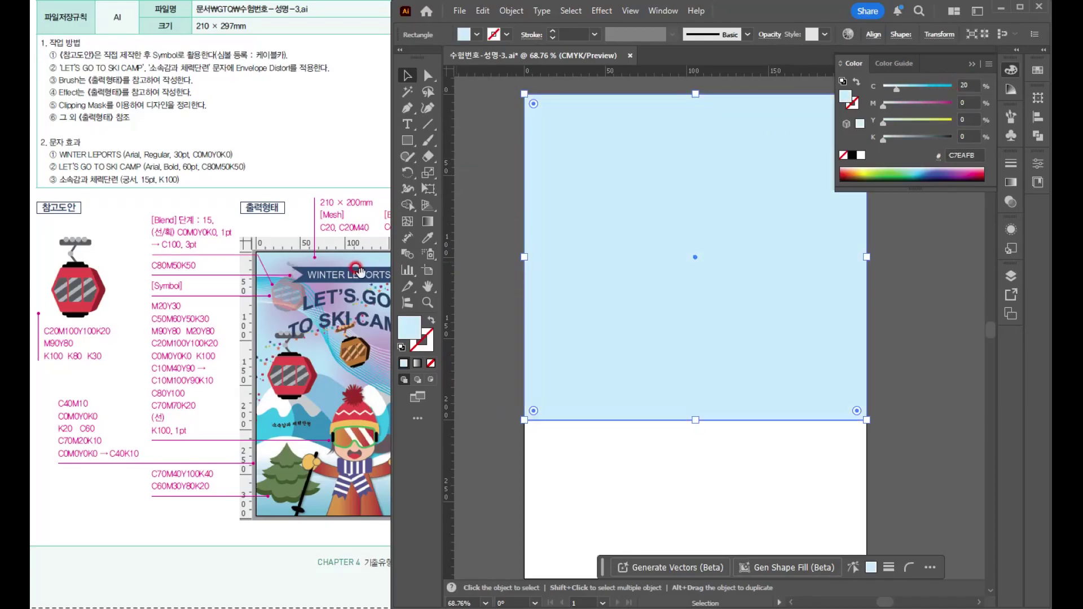
left_click(315, 292)
mouse_move(316, 292)
left_mouse_down()
mouse_move(398, 365)
mouse_move(327, 292)
mouse_move(326, 303)
left_mouse_up()
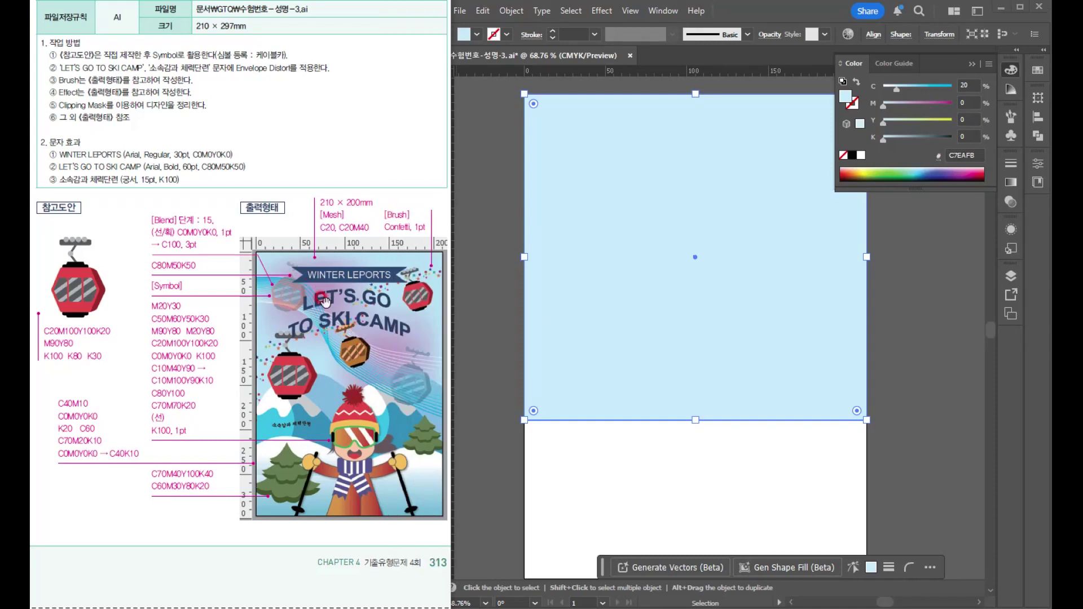
left_click(674, 219)
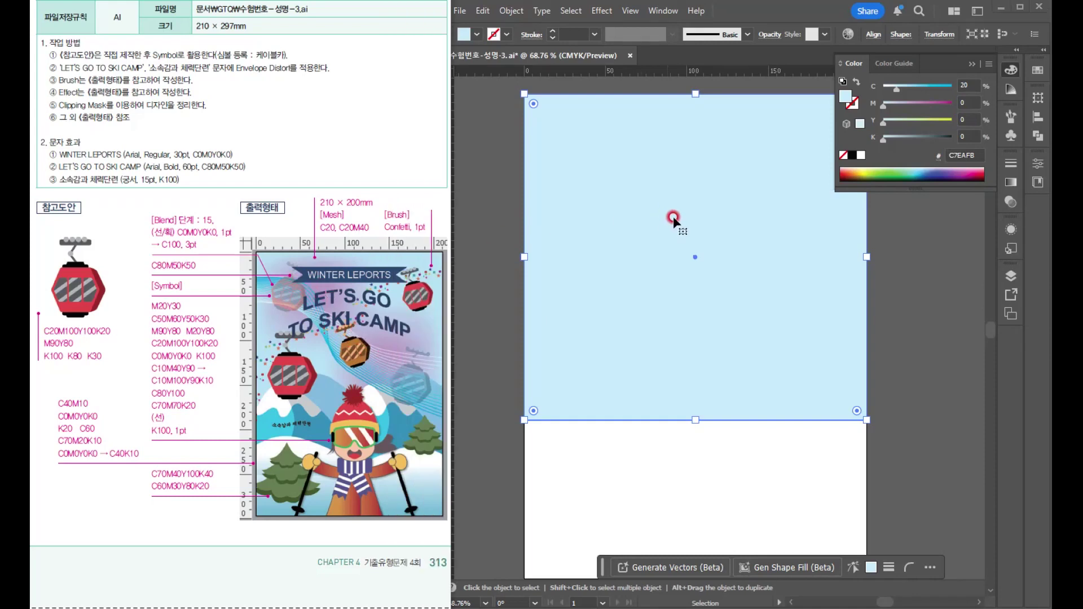
left_click(639, 222)
left_click(430, 224)
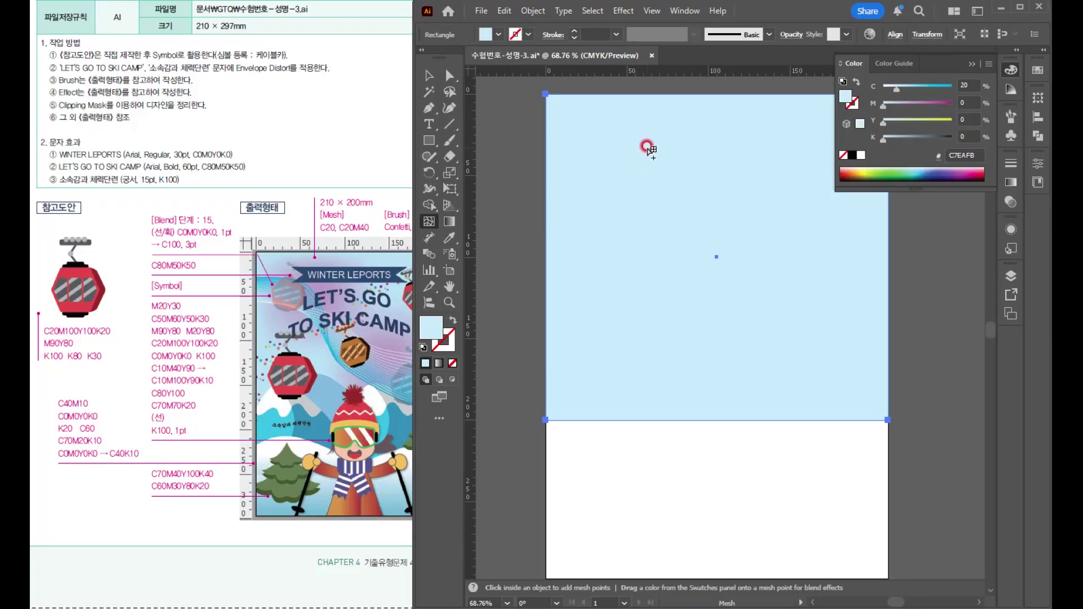
left_click(653, 166)
left_click(967, 85)
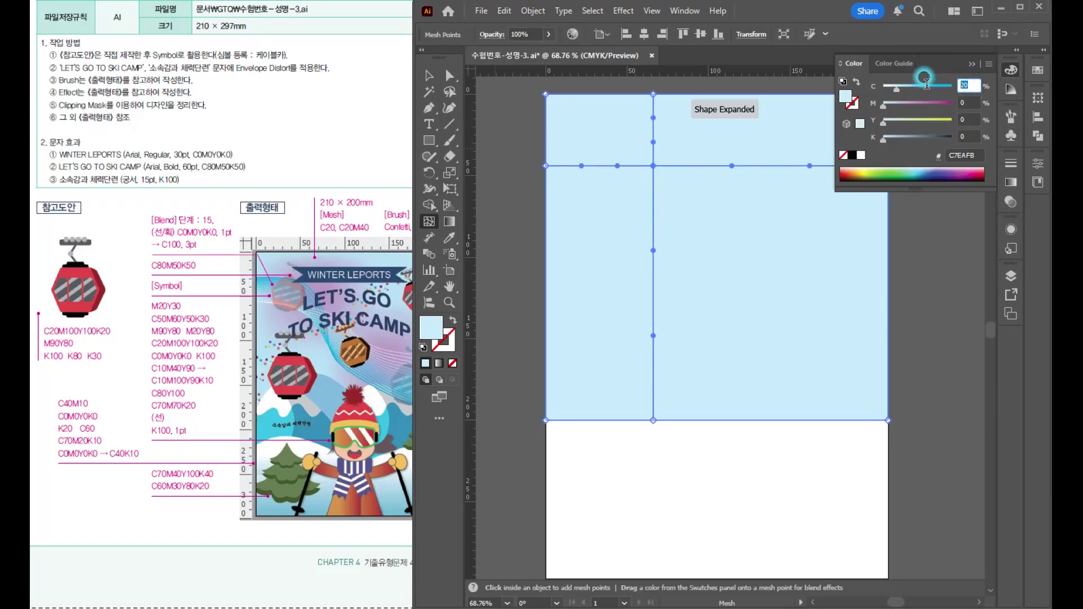
key("Tab")
type("40")
key("Return")
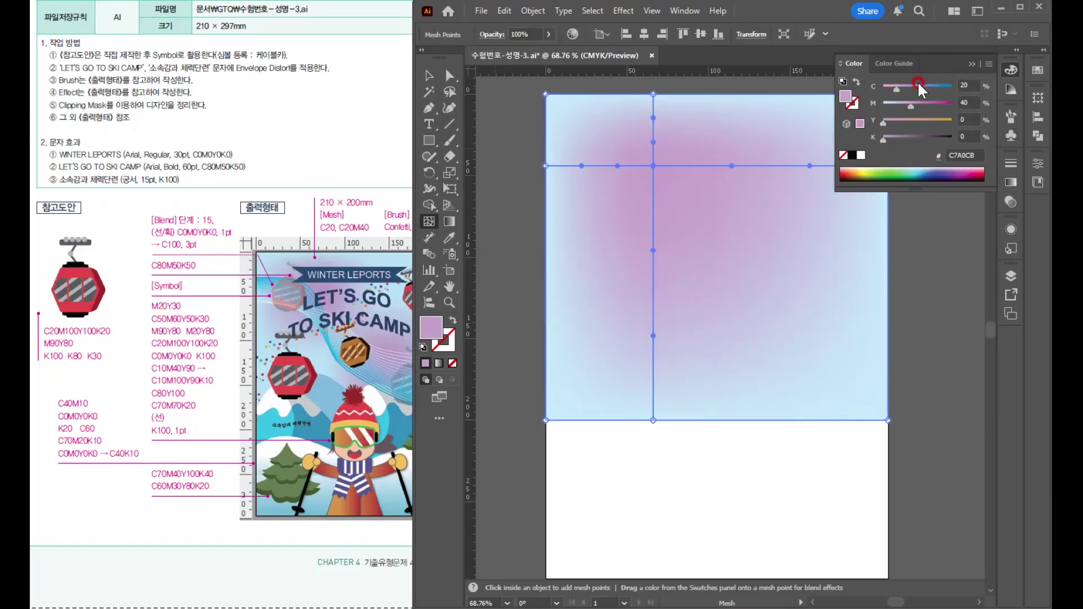
Add a C20 M40 mesh point in the rectangle's lower-right part and set the upper-right intersection's magenta to 0%
left_click(397, 360)
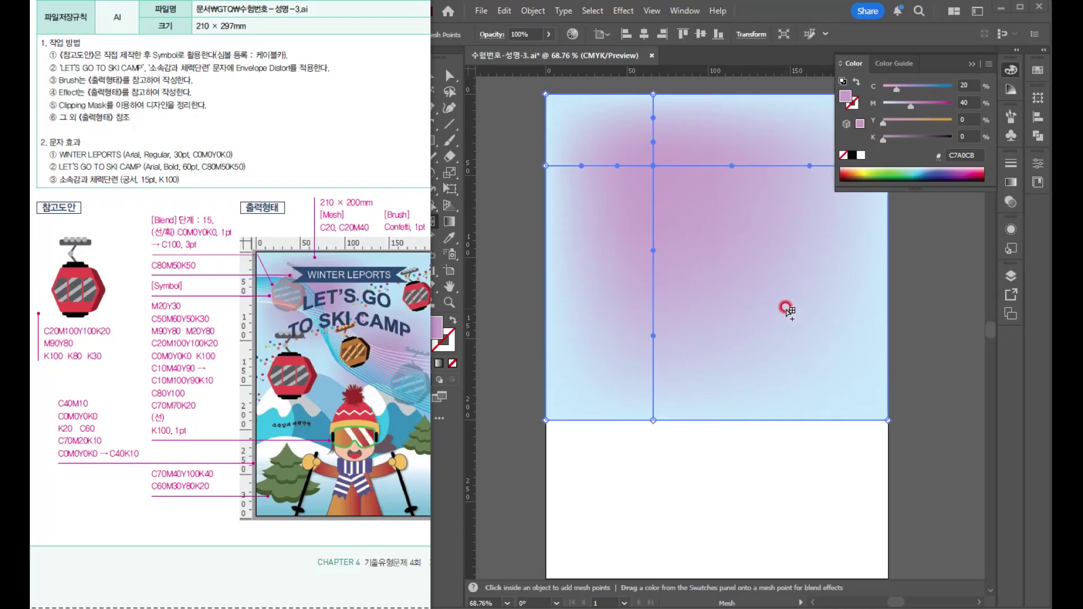
left_click(793, 299)
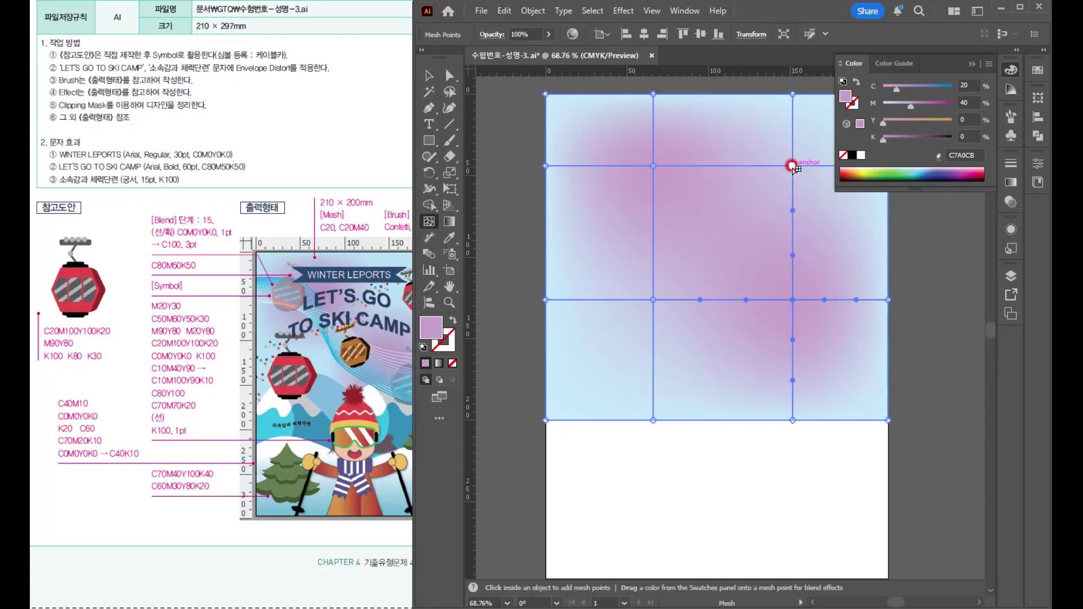
left_click(793, 166)
left_click(968, 101)
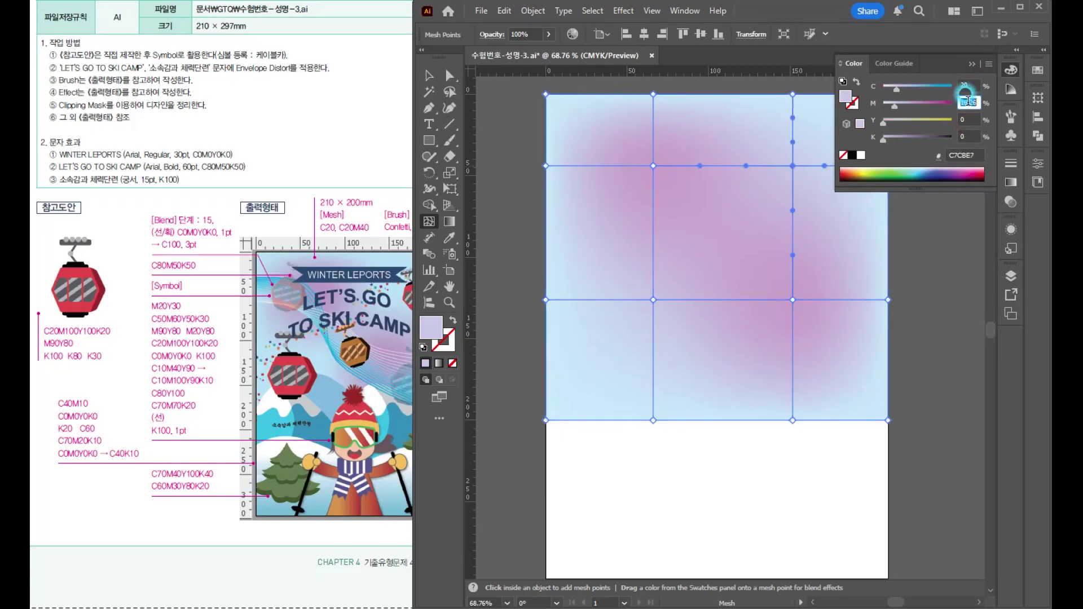
type("0")
key("Return")
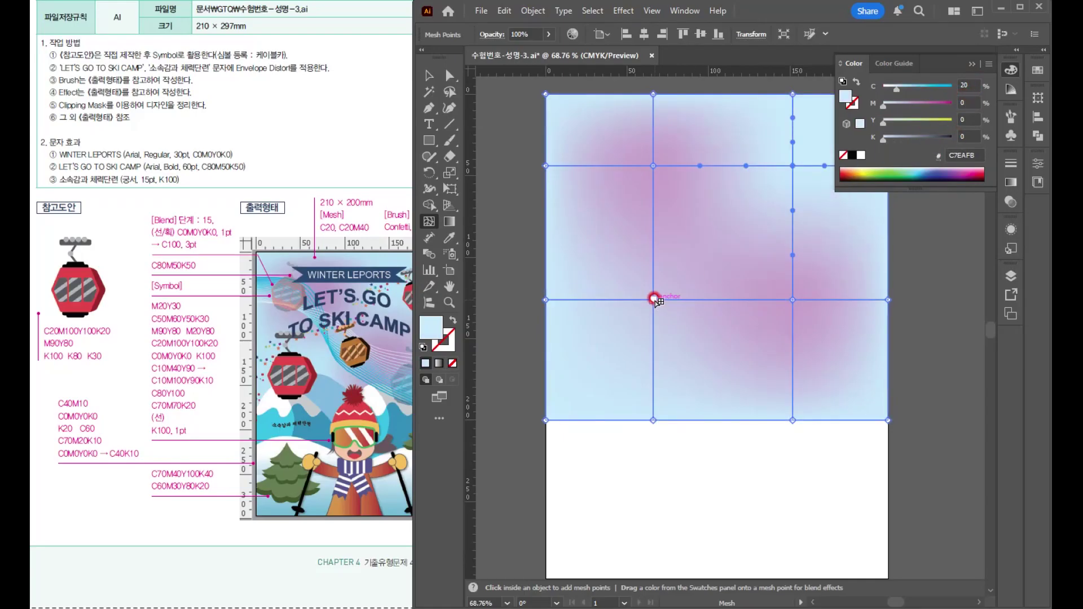
Set the magenta of the mesh's lower-left inner intersection to 0%
left_click(654, 300)
left_click(969, 102)
type("20")
key("Return")
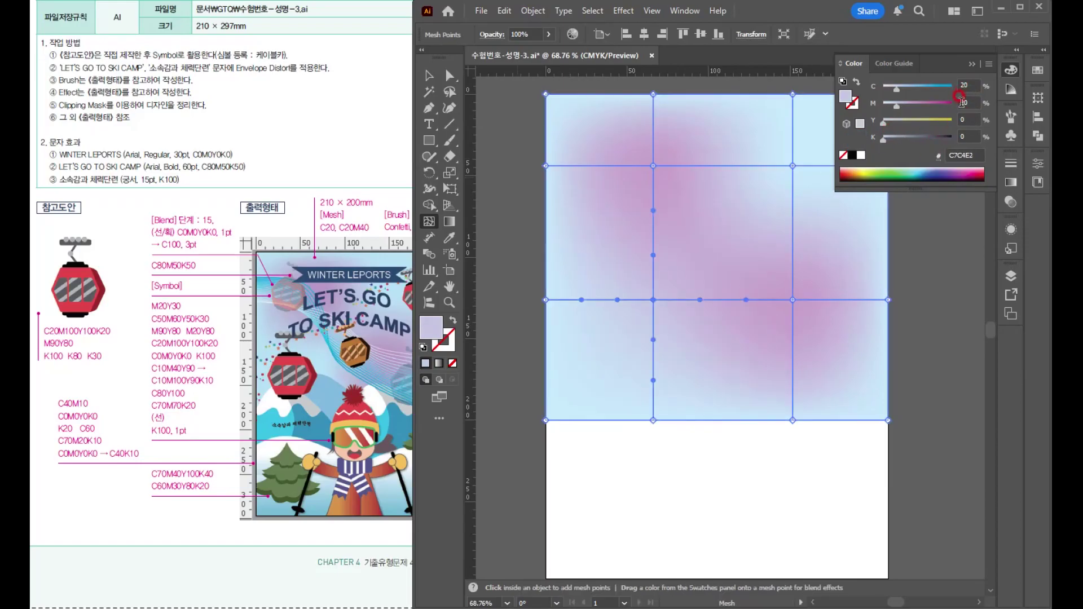
left_click(970, 102)
type("0")
key("Return")
left_click(648, 173)
Lock the gradient mesh background rectangle
left_click(430, 73)
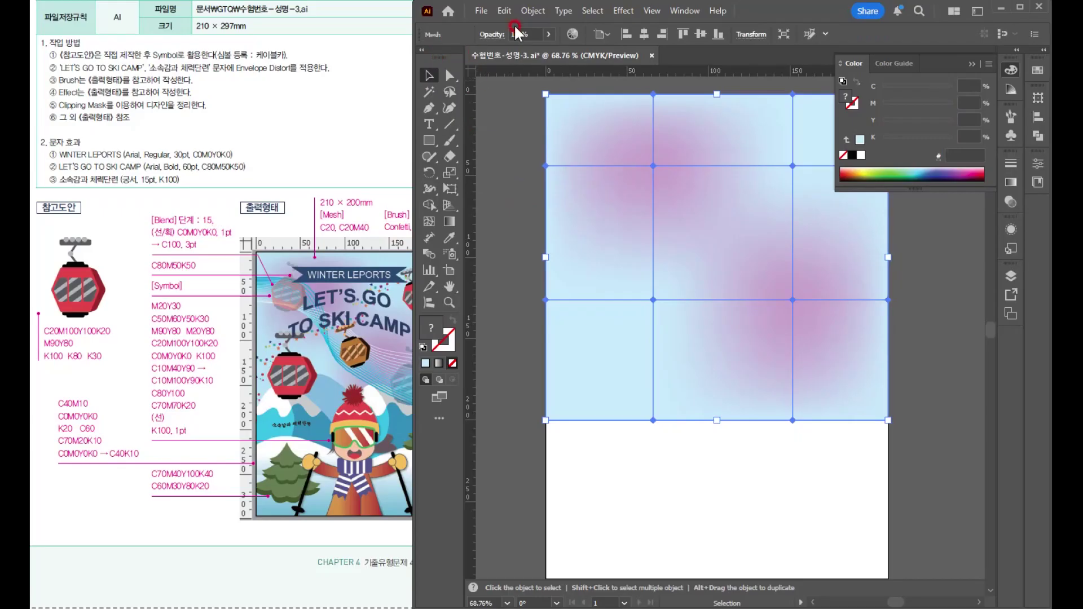
left_click(533, 12)
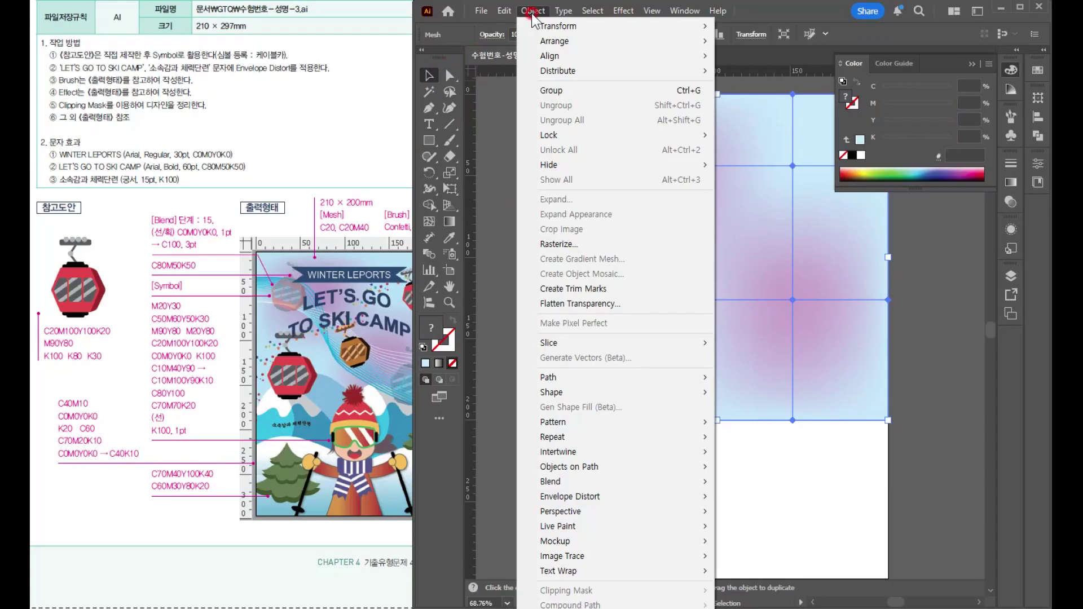
mouse_move(585, 135)
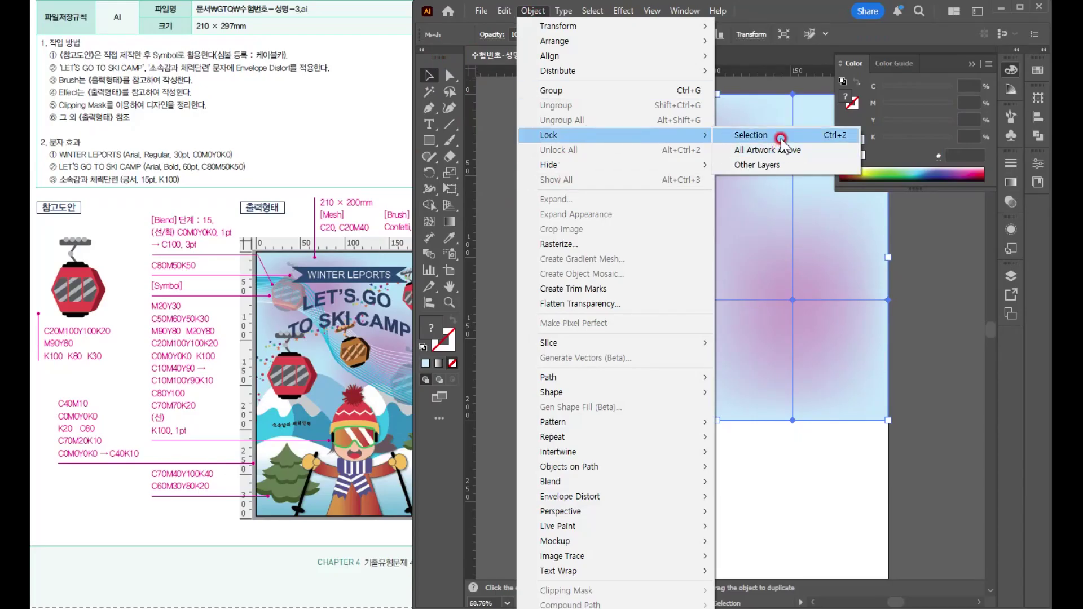
left_click(779, 137)
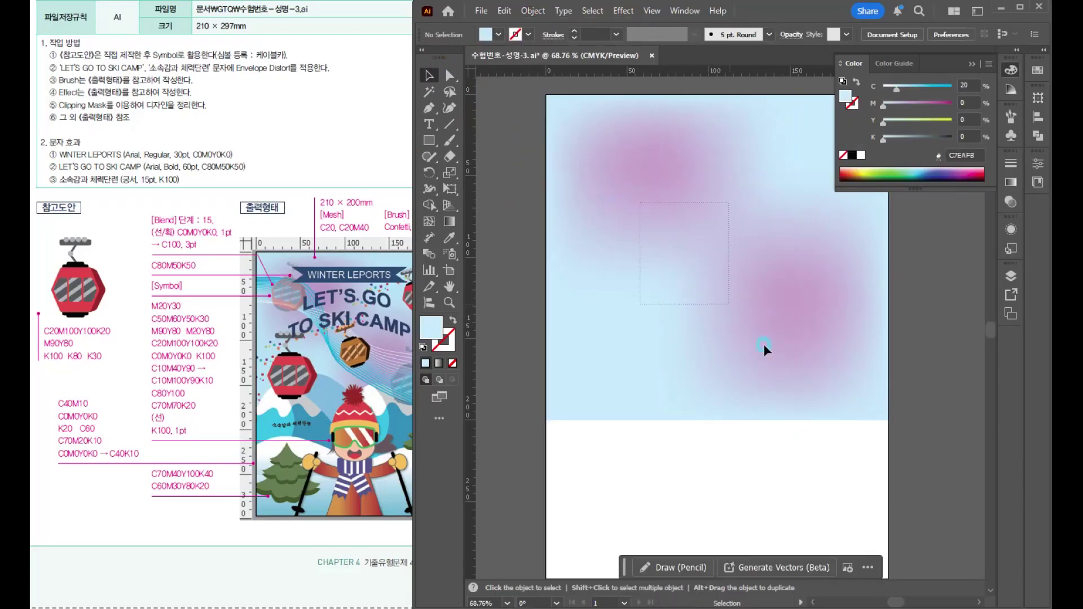
Draw a closed, rounded mountain outline freehand with the Pencil tool over the lower-left part of the mesh background
left_click_drag(691, 292, 674, 335)
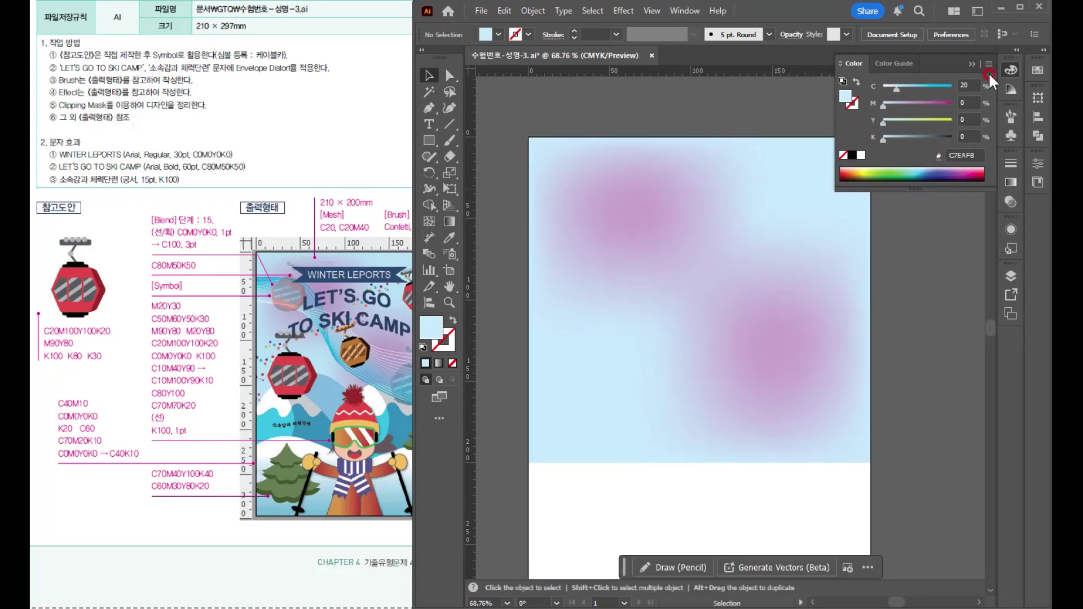
left_click_drag(646, 283, 663, 266)
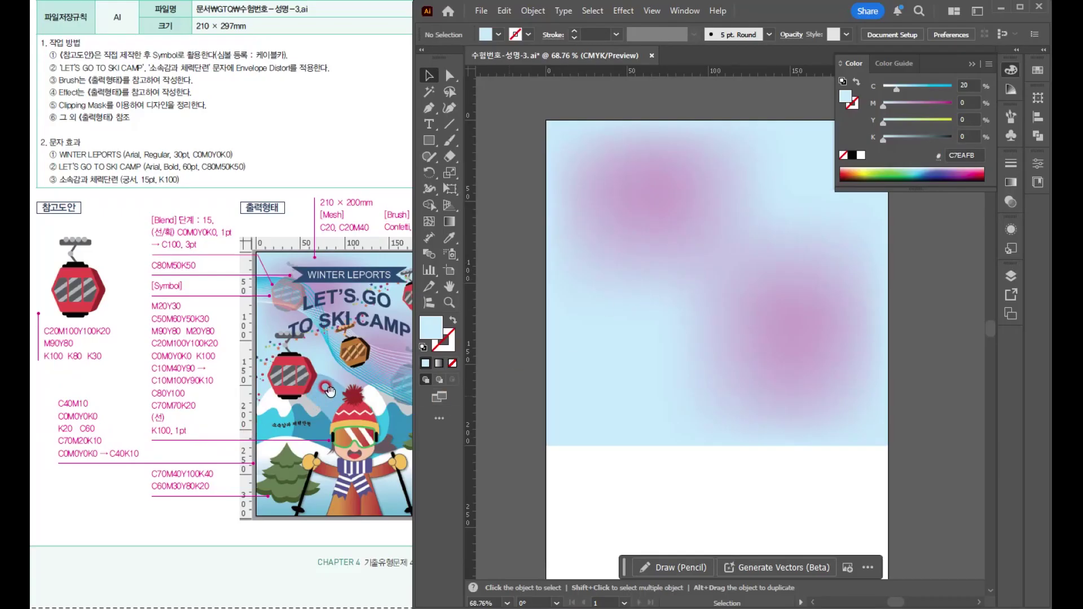
left_click(330, 392)
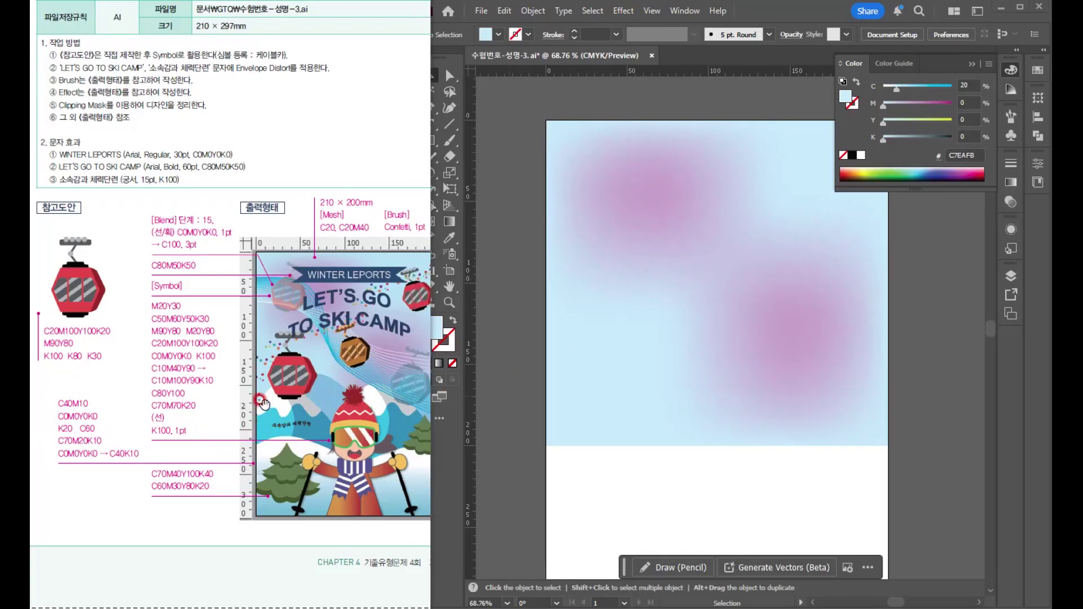
left_click_drag(381, 419, 318, 432)
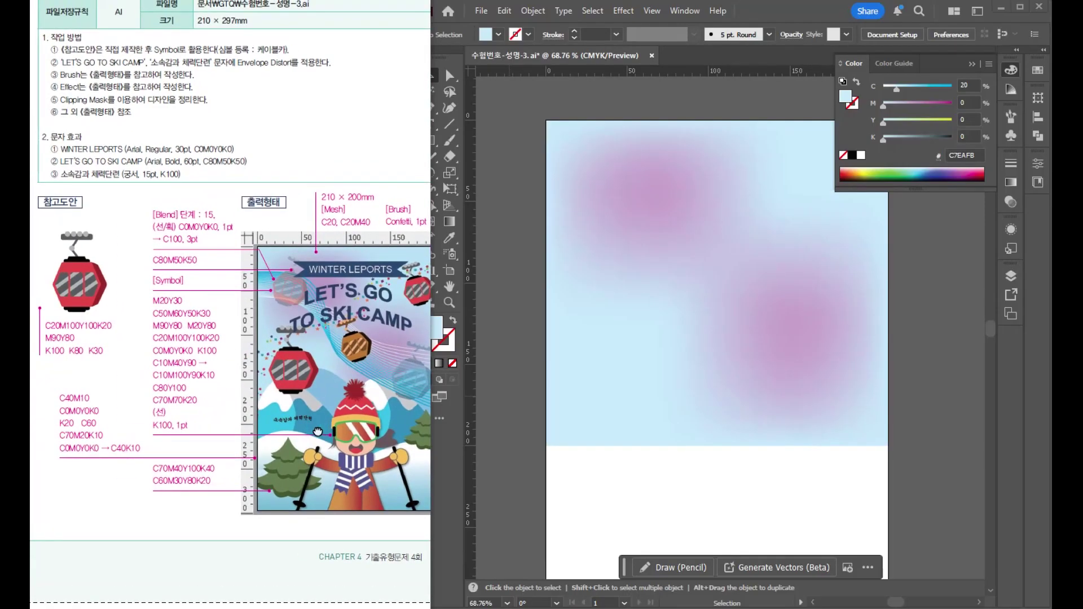
left_click(477, 205)
left_click_drag(436, 168, 478, 179)
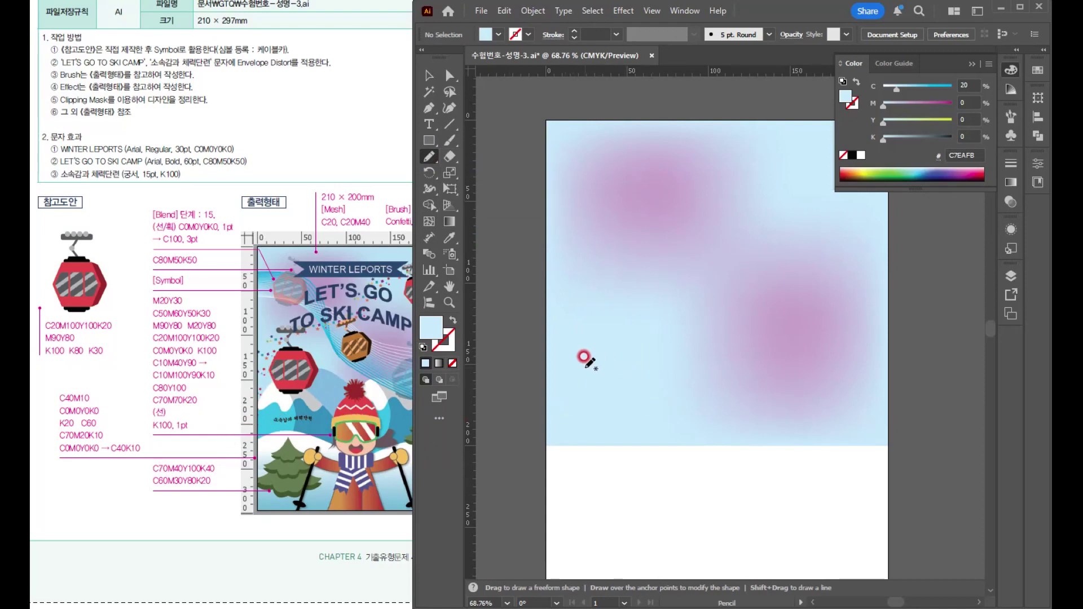
mouse_move(573, 376)
left_mouse_down()
mouse_move(632, 295)
mouse_move(670, 312)
mouse_move(713, 371)
mouse_move(637, 391)
mouse_move(577, 367)
left_mouse_up()
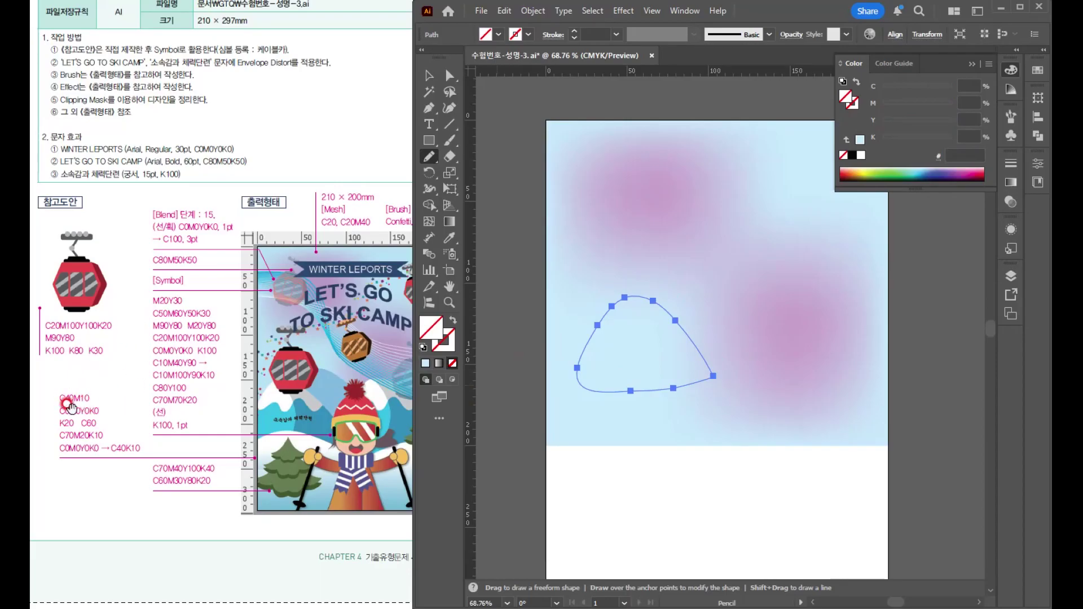
Fill the mountain shape with C40 M10 and deselect it
left_click(968, 86)
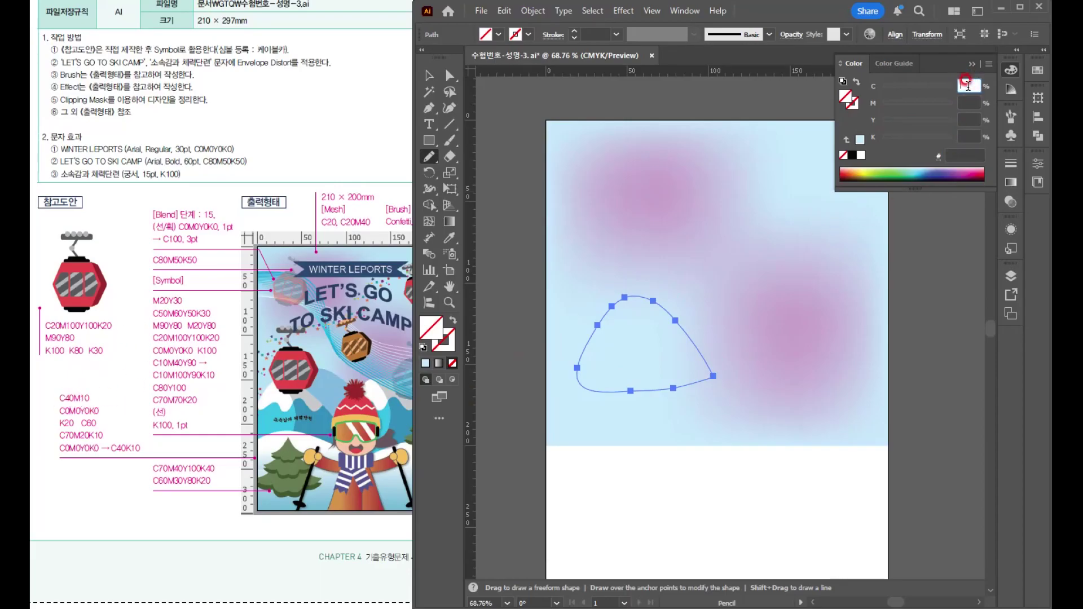
type("40")
key("Tab")
type("10")
key("Return")
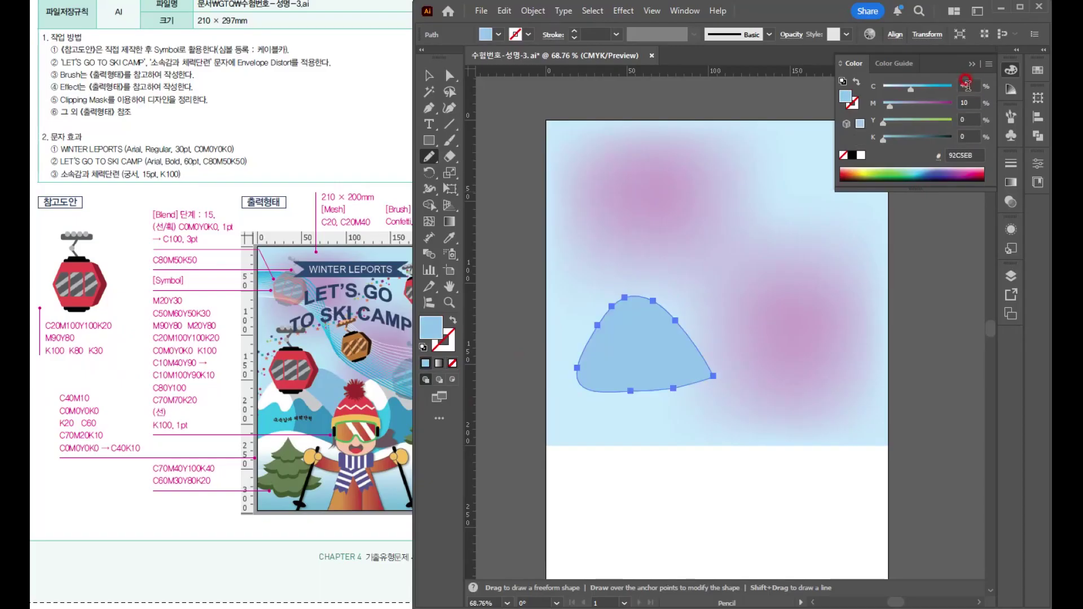
key("v")
left_click(698, 308)
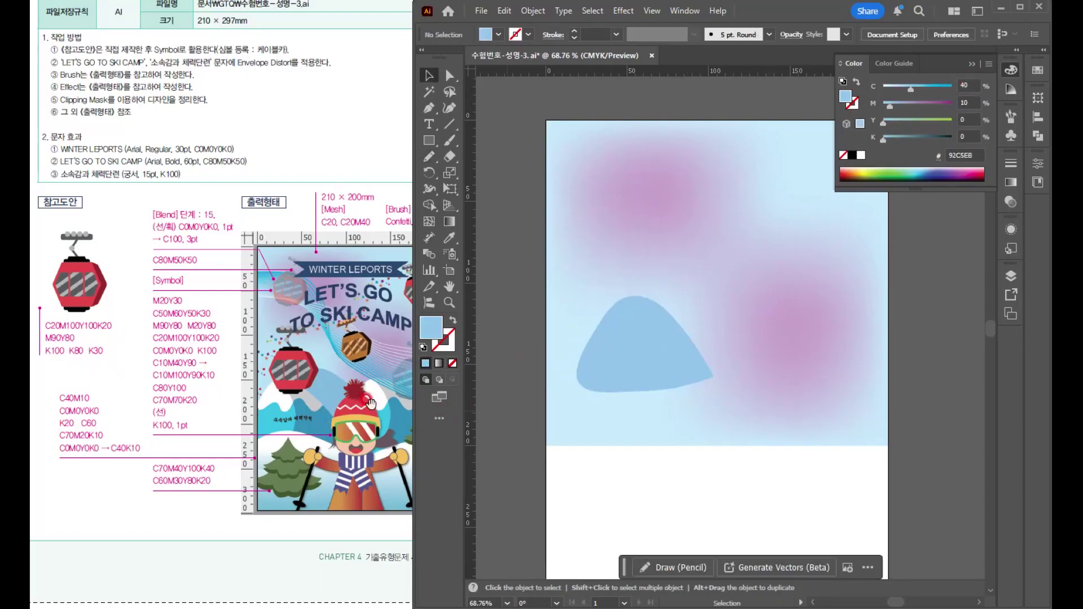
Position the mountain at the lower-left of the mesh background and duplicate it towards the artboard's right side
left_click(615, 361)
left_click_drag(642, 359, 623, 338)
left_click_drag(680, 364, 668, 376)
left_click_drag(345, 429, 262, 423)
left_click(737, 363)
left_click_drag(638, 354, 818, 359)
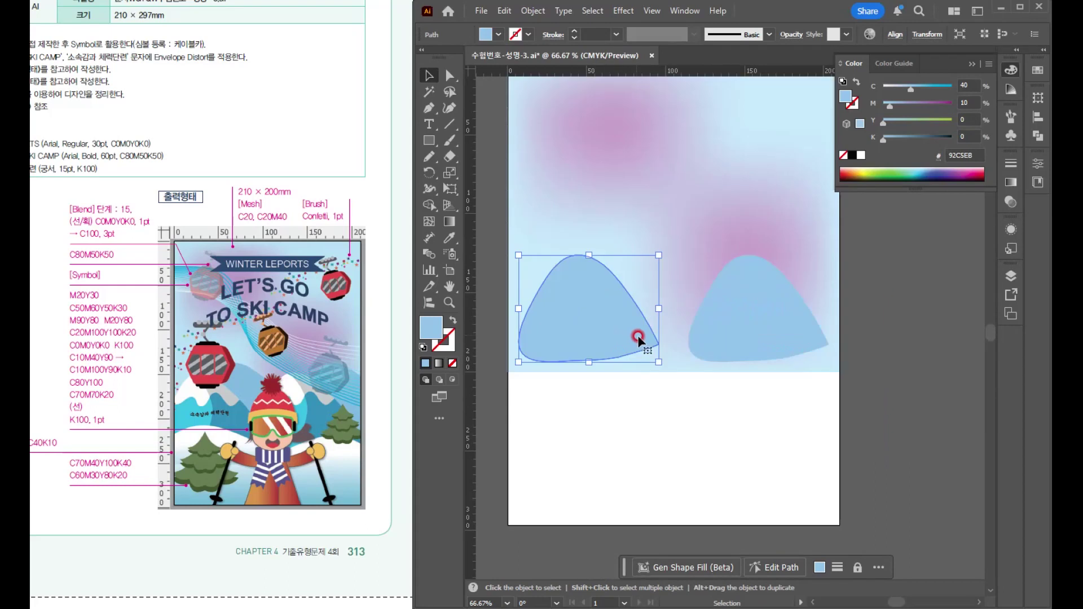
Place another copy of the mountain on the empty canvas left of the artboard
left_click_drag(668, 330, 764, 262)
left_click_drag(675, 251, 672, 321)
left_click_drag(621, 288, 593, 293)
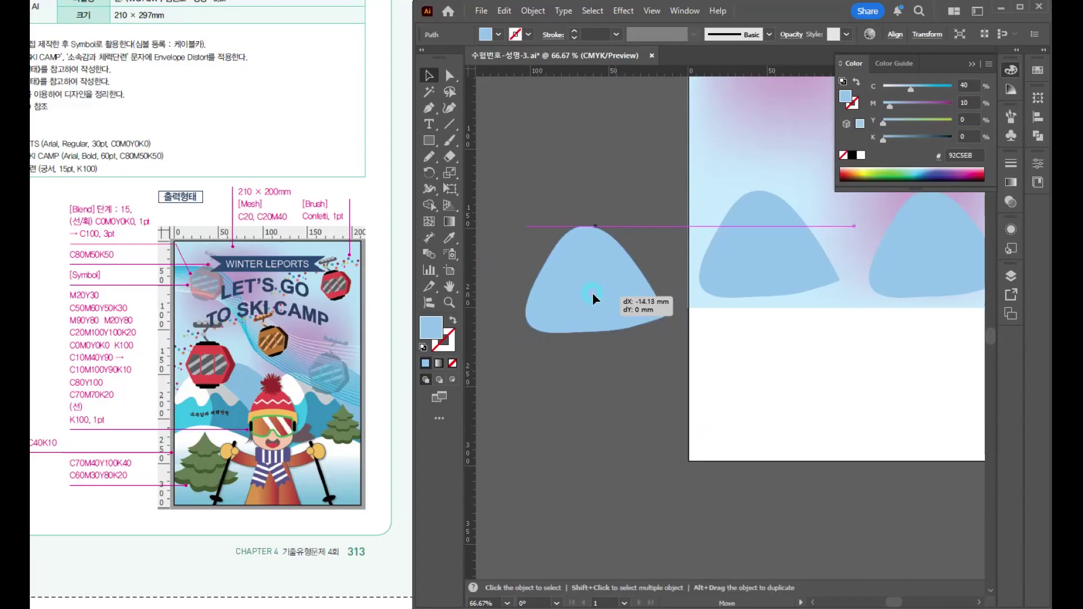
Cut the off-artboard mountain with the Knife tool along a wavy snow line and along a curve from peak to base
left_click(178, 367)
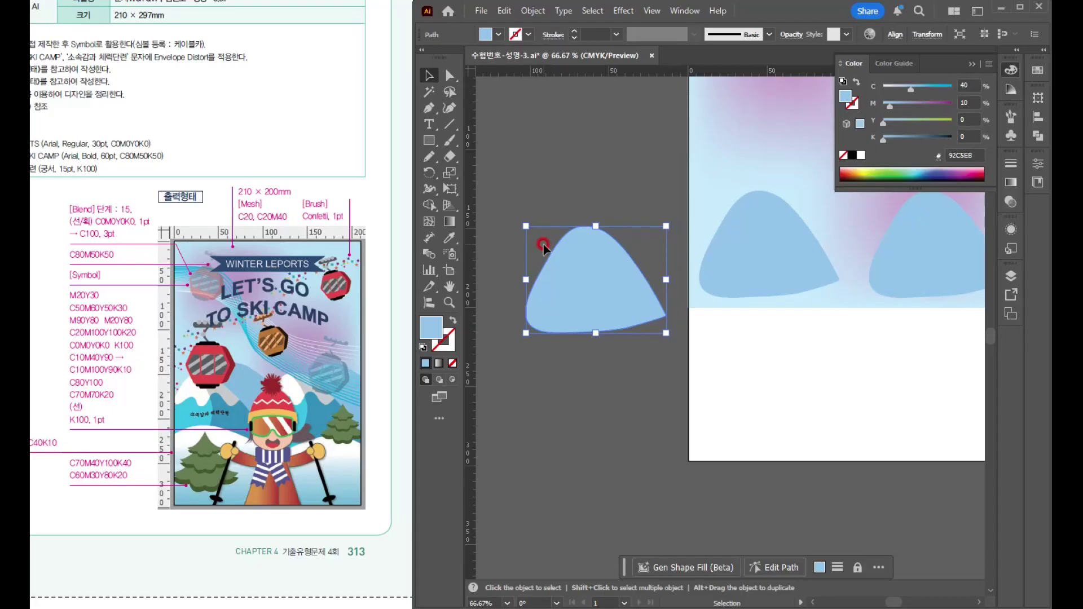
left_click(452, 159)
left_click_drag(455, 167, 502, 182)
left_click_drag(449, 157, 511, 190)
scroll(552, 285, "up", 3)
scroll(599, 288, "down", 1)
key("space")
mouse_move(602, 246)
left_mouse_down()
mouse_move(615, 252)
mouse_move(549, 249)
mouse_move(566, 258)
left_mouse_up()
key("space")
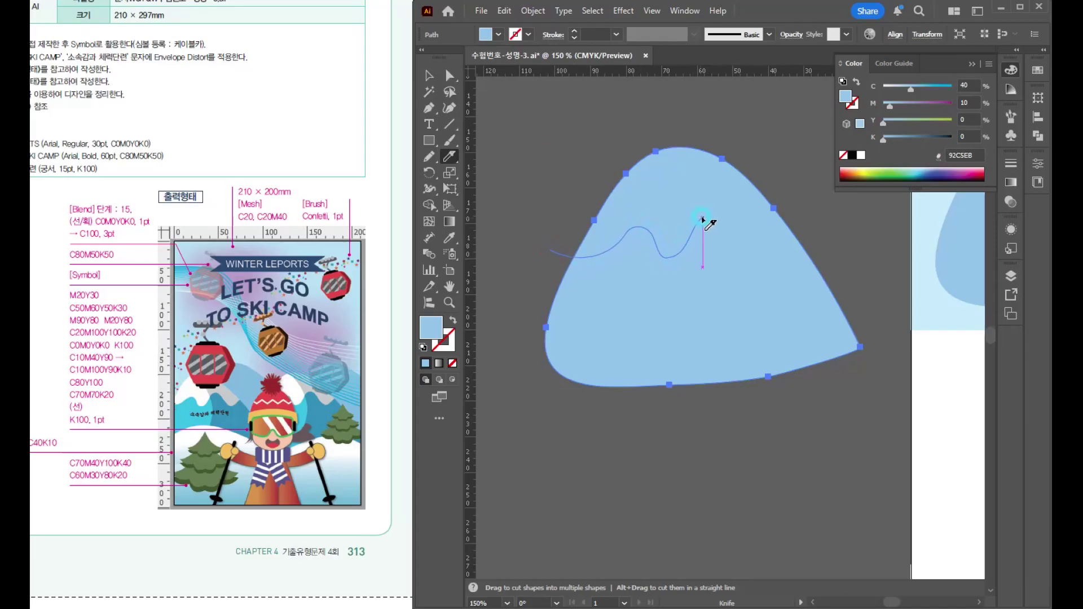
mouse_move(732, 246)
left_mouse_down()
mouse_move(810, 218)
mouse_move(831, 192)
left_mouse_up()
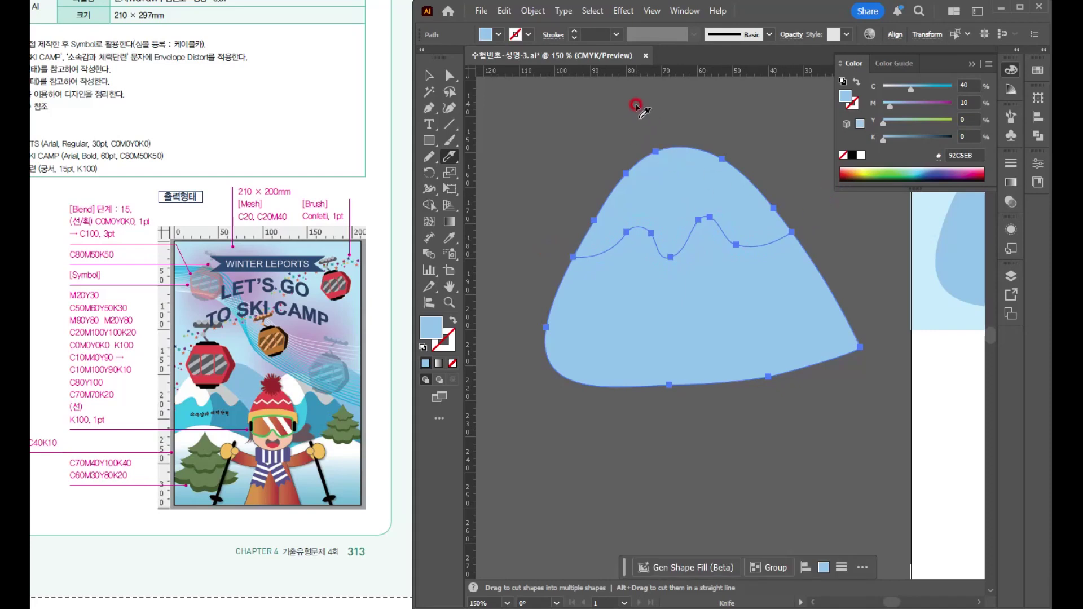
left_click_drag(636, 107, 672, 164)
mouse_move(710, 275)
left_mouse_down()
mouse_move(694, 361)
mouse_move(661, 418)
left_mouse_up()
Fill the cut mountain's upper-left snowcap piece with white
left_click(430, 77)
left_click(552, 126)
left_click(641, 193)
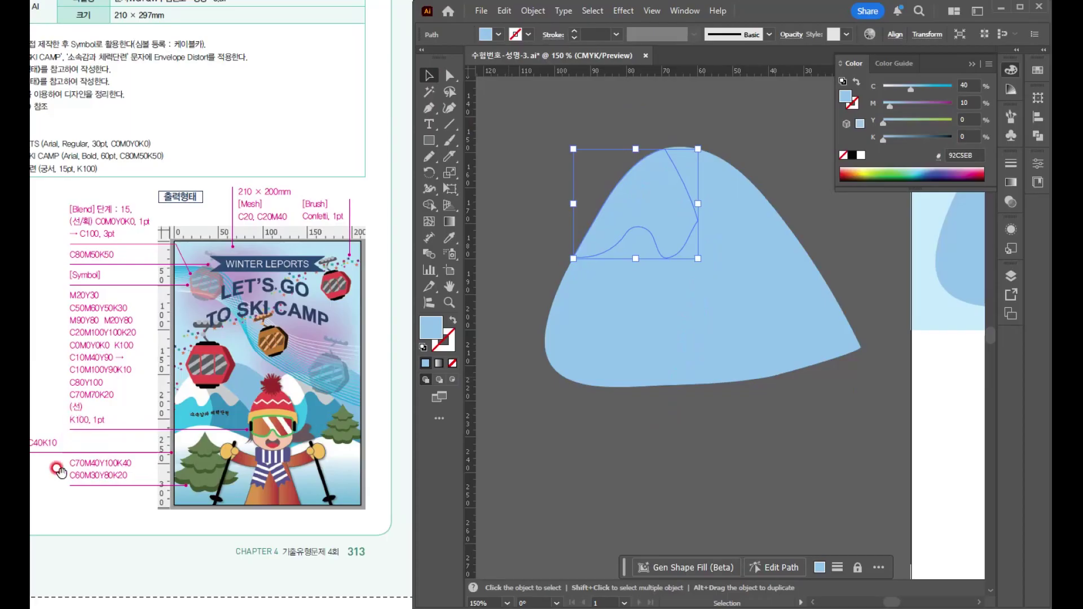
left_click_drag(120, 450, 144, 458)
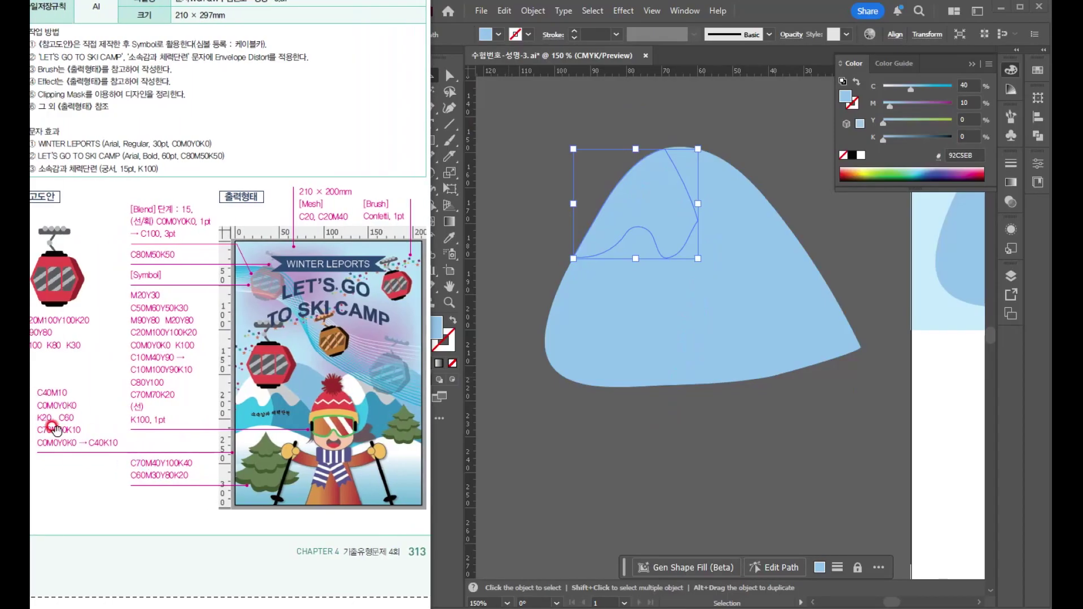
left_click(861, 156)
Fill the cut mountain's lower-left piece with C60 M0
left_click(618, 323)
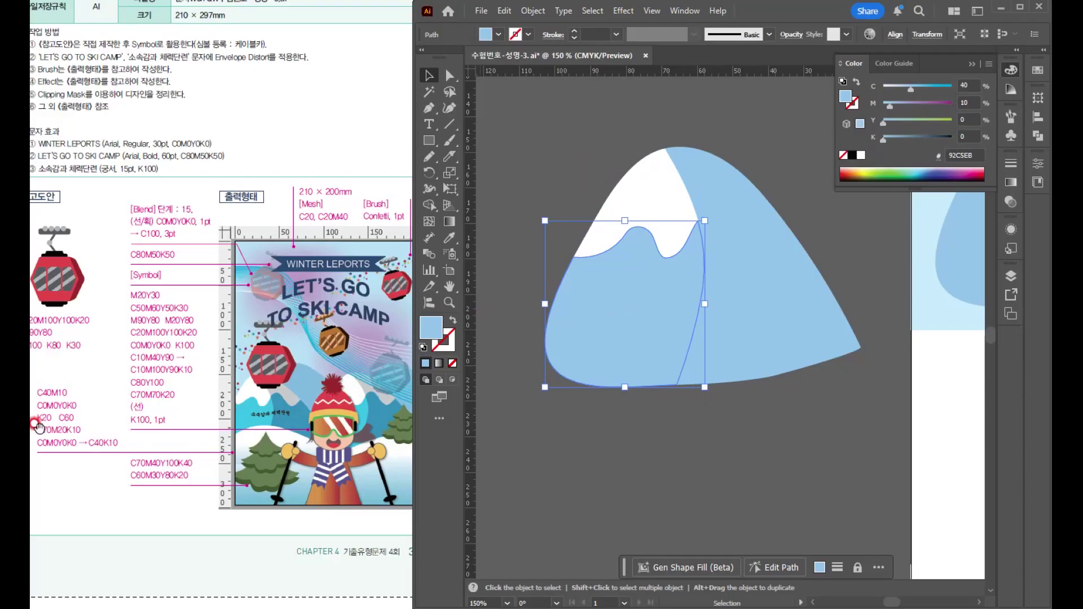
left_click_drag(977, 81, 951, 87)
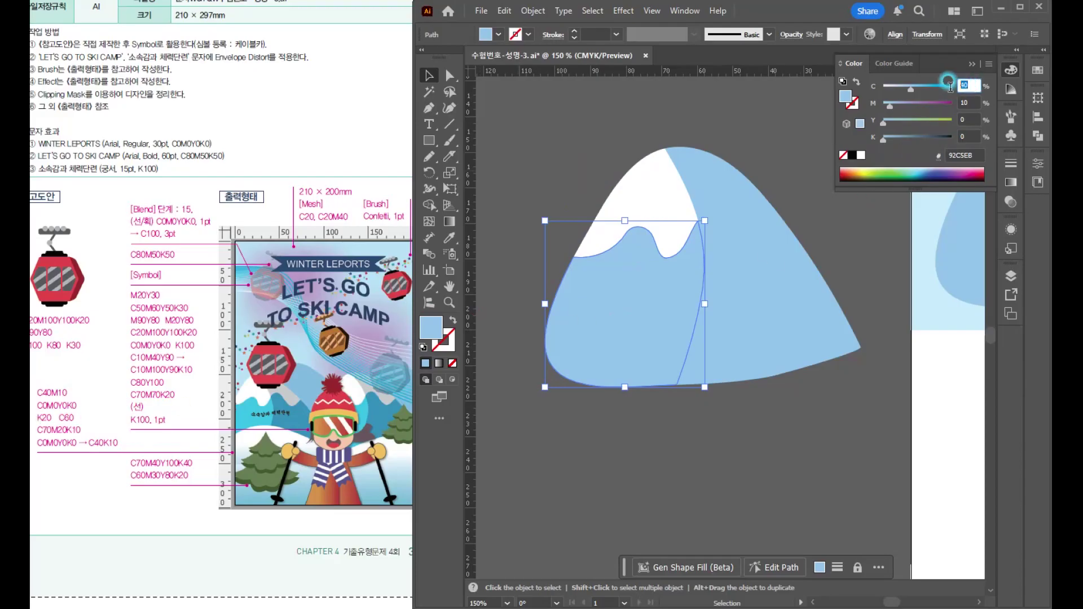
type("60")
key("Tab")
type("0")
key("Return")
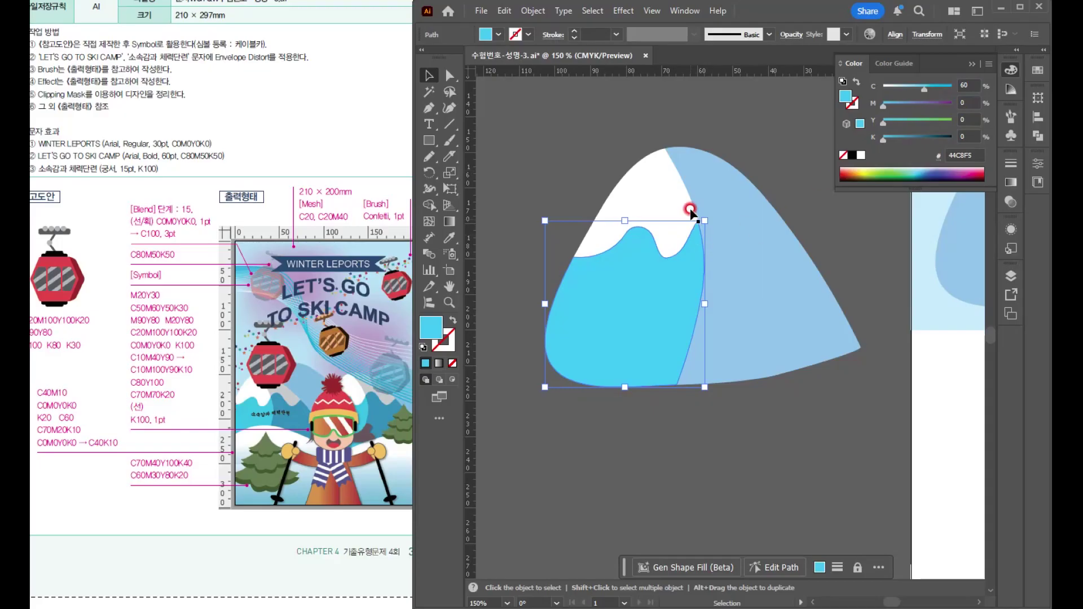
Fill the cut mountain's upper-right snowcap piece with K20, setting cyan and magenta to 0
left_click(731, 193)
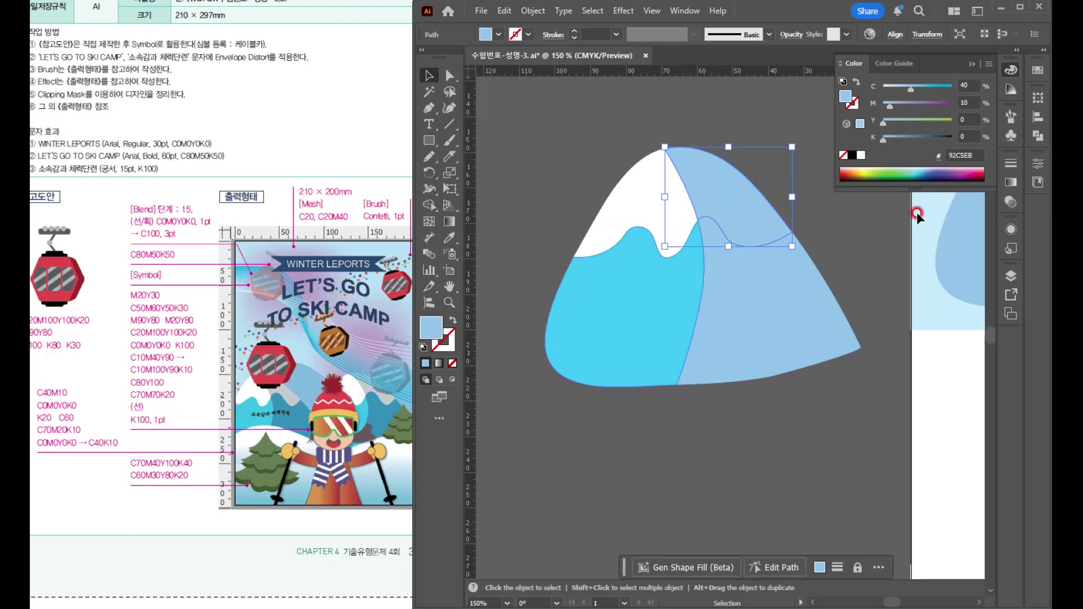
left_click(910, 85)
type("0")
key("Tab")
type("0")
key("Tab")
key("Tab")
type("20")
key("Tab")
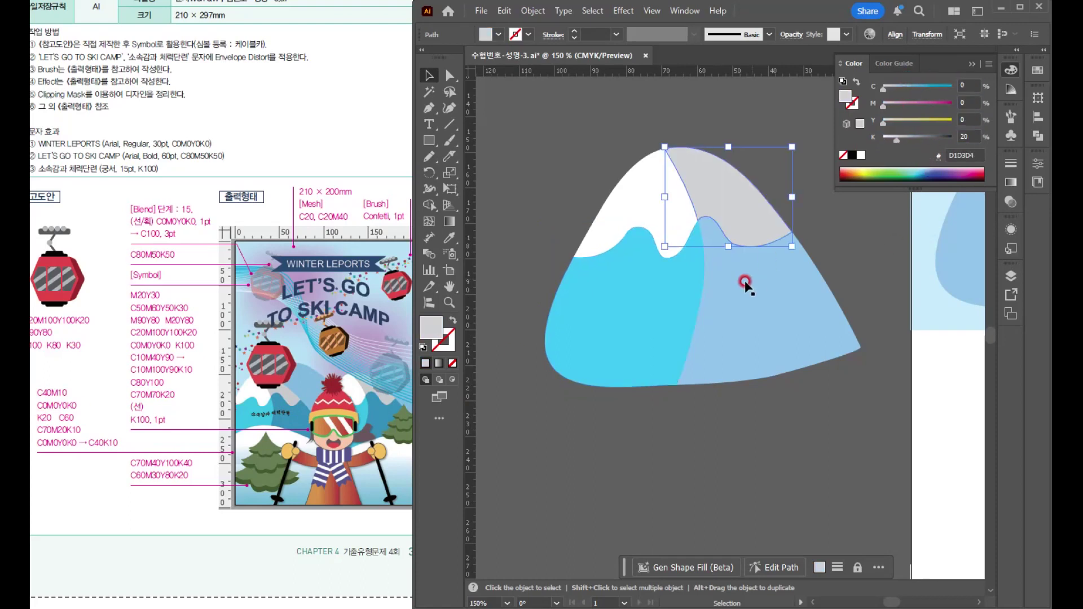
Fill the cut mountain's lower-right piece with C70 M20 K10 and deselect it
left_click(760, 316)
left_click(77, 427)
left_click(926, 79)
type("70")
key("Tab")
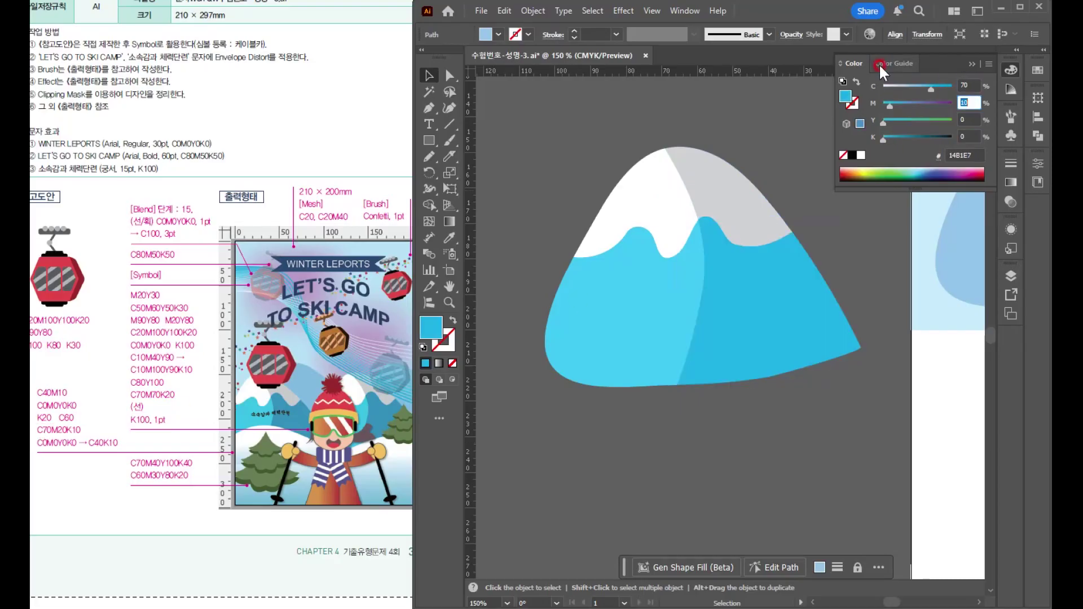
type("20")
key("Tab")
key("Tab")
type("10")
key("Return")
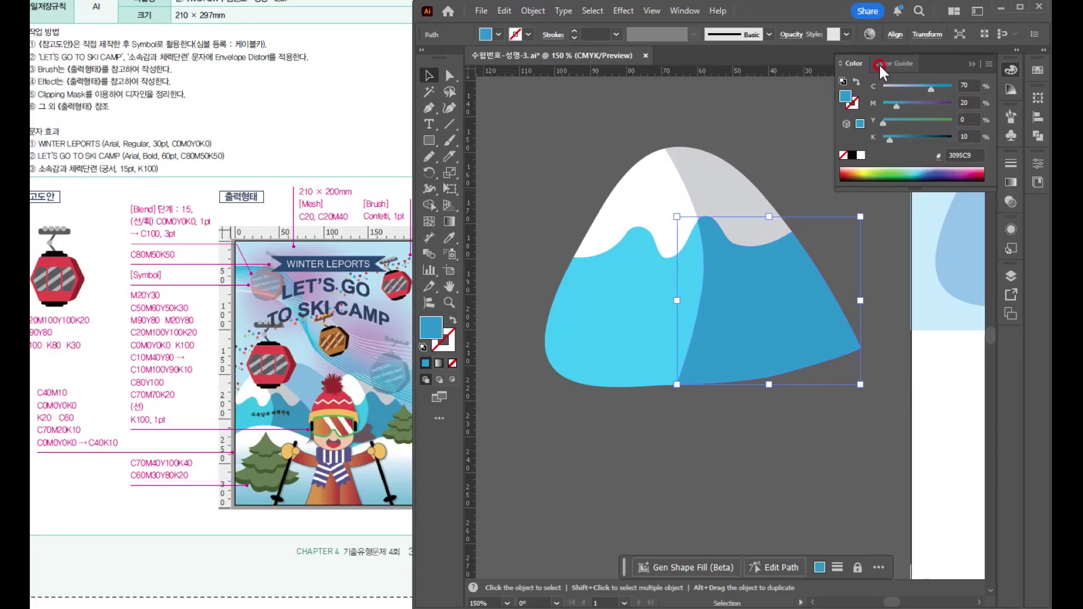
left_click(740, 144)
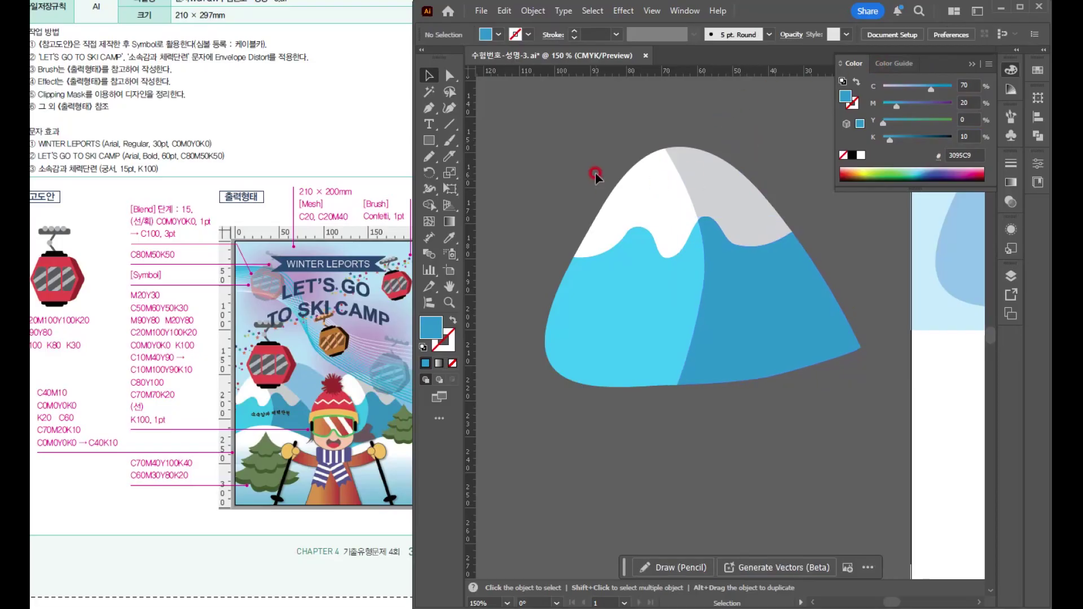
Group the four snow-capped mountain pieces and place the group and a copy side by side in front of the plain mountains
left_click_drag(595, 172, 745, 365)
left_click(746, 364)
key("ctrl+g")
key("ctrl+minus")
key("ctrl+minus")
mouse_move(782, 351)
left_mouse_down()
mouse_move(577, 345)
mouse_move(798, 340)
left_mouse_up()
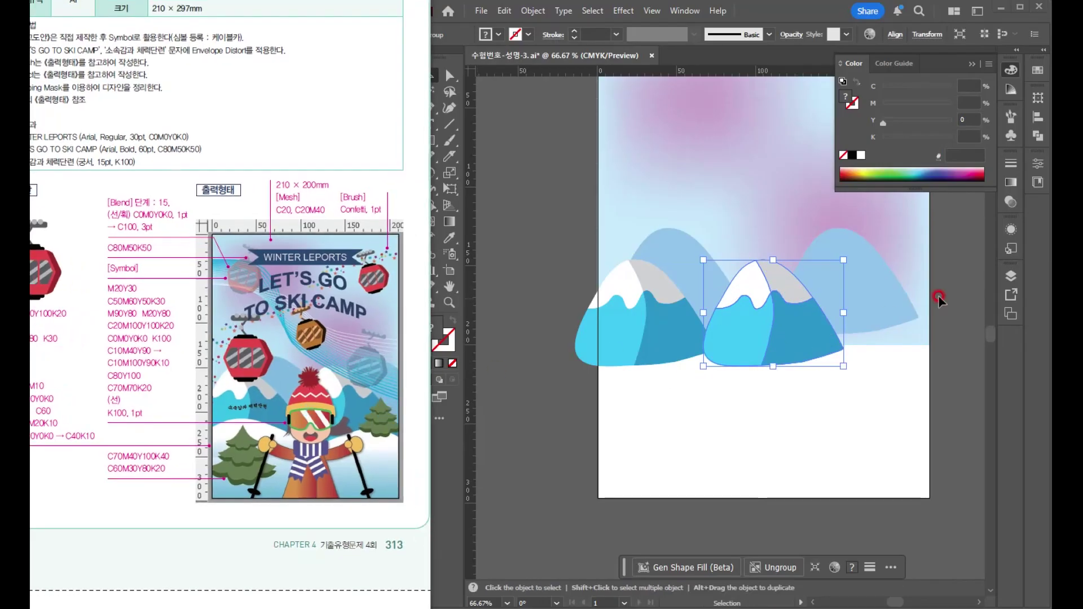
Enlarge and reposition the plain and snow-capped mountains so they span the artboard's width
left_click(894, 309)
left_click_drag(885, 307, 914, 308)
left_click(757, 335)
left_click_drag(772, 334, 793, 335)
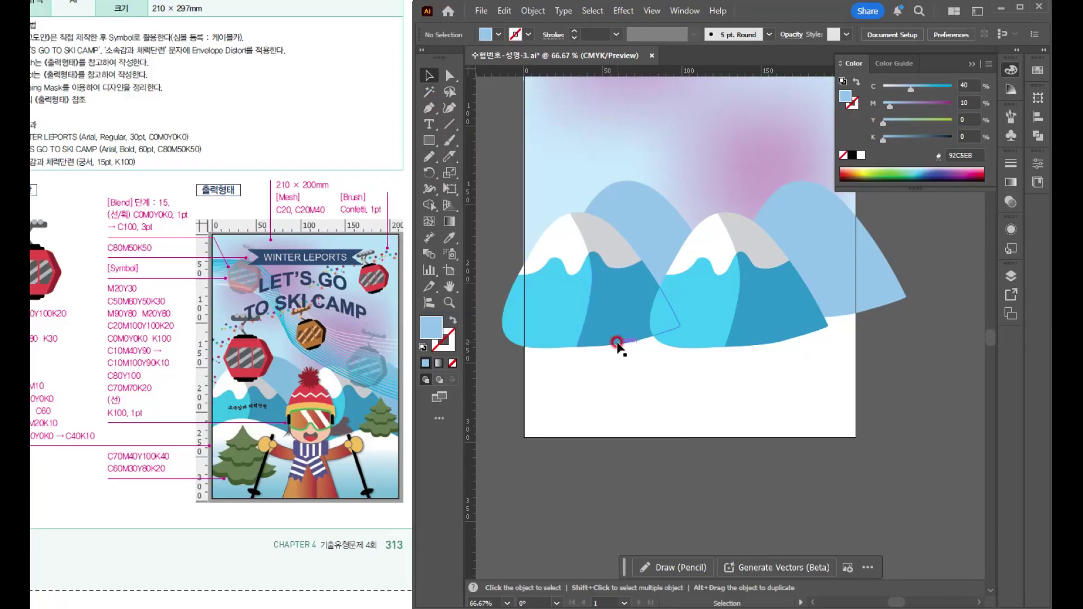
Draw a closed snowy ground outline with the Pencil tool, with a hilly upper edge over the mountain bases, covering the artboard's bottom
left_click(428, 157)
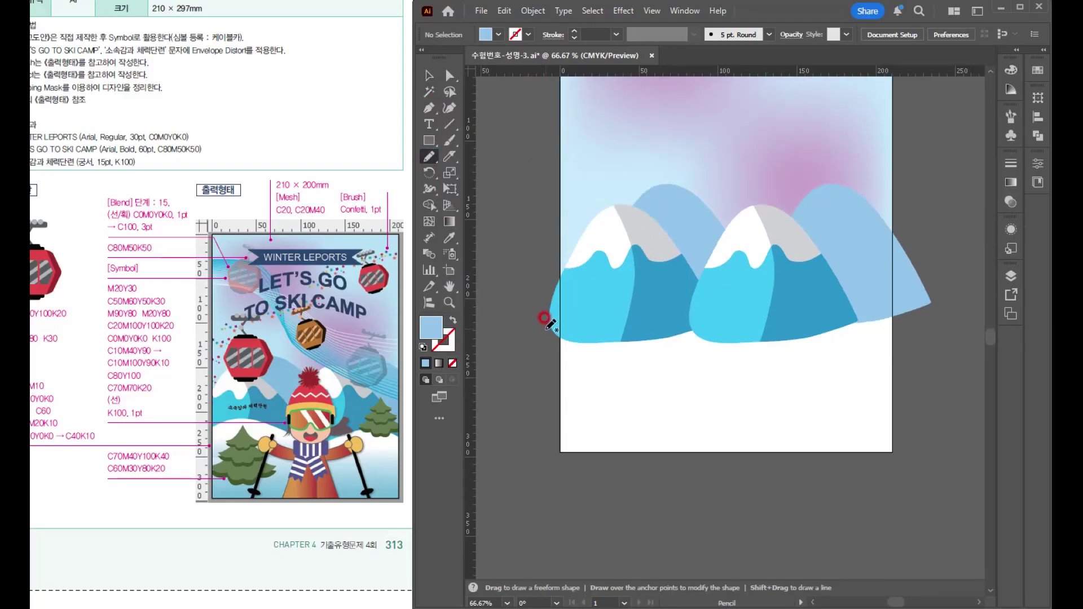
left_click_drag(544, 319, 559, 322)
left_click_drag(622, 292, 712, 304)
mouse_move(779, 328)
left_mouse_down()
mouse_move(904, 329)
mouse_move(909, 454)
mouse_move(660, 462)
mouse_move(657, 451)
mouse_move(546, 451)
mouse_move(562, 357)
mouse_move(555, 330)
left_mouse_up()
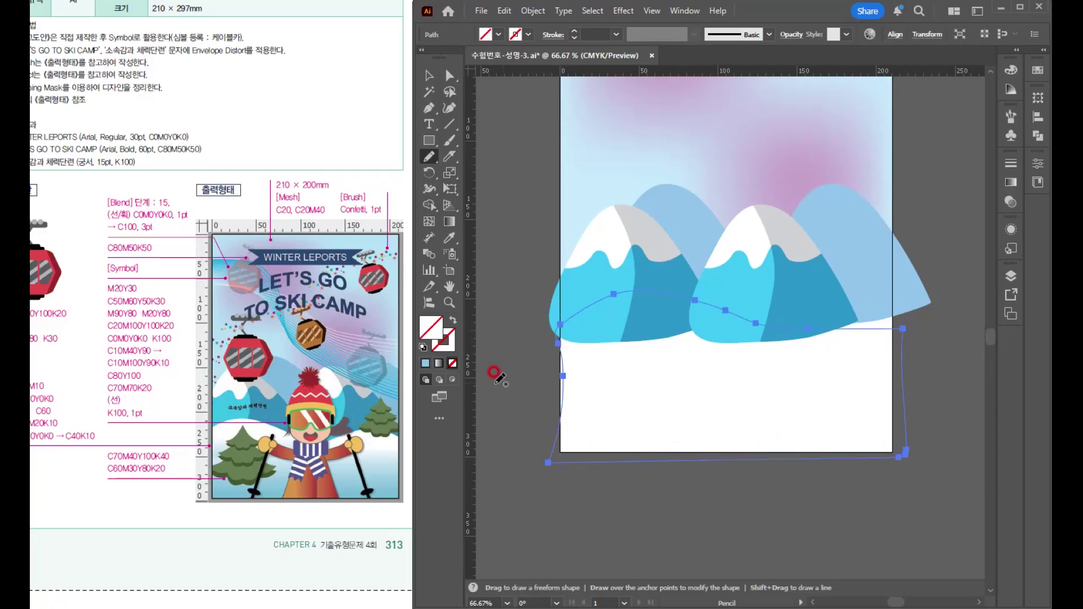
Fill the snow ground with a linear gradient from white to C40 M0 Y0 K10
left_click(449, 222)
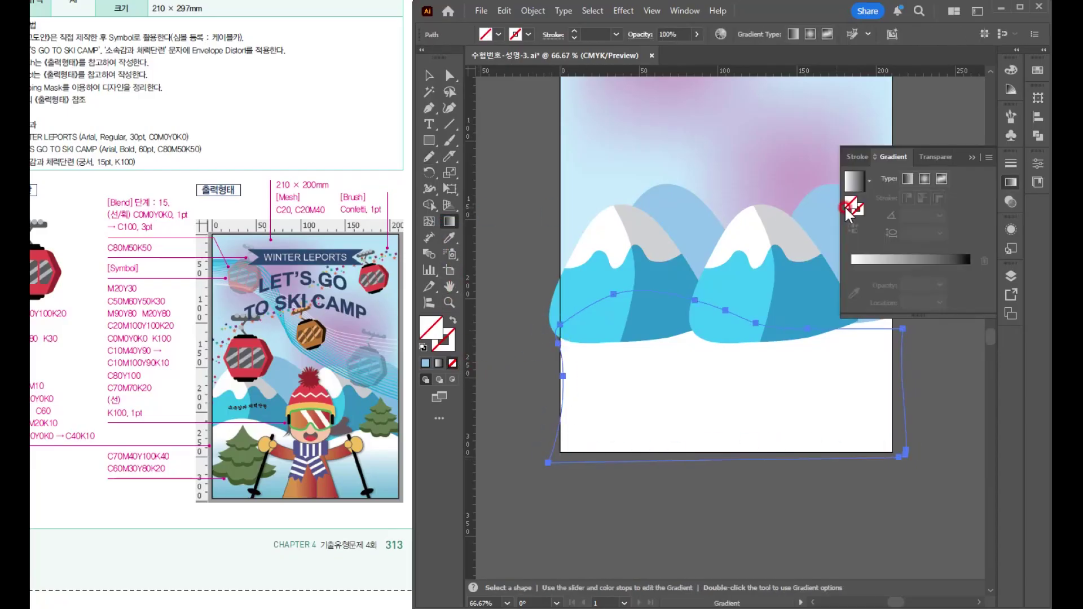
left_click(905, 179)
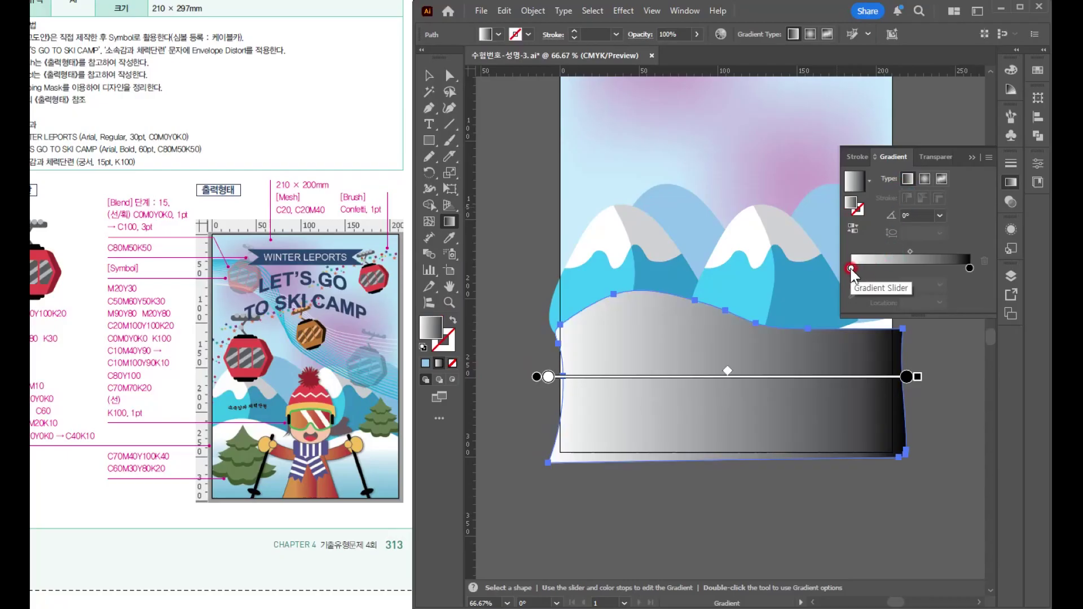
left_click(851, 268)
double_click(970, 267)
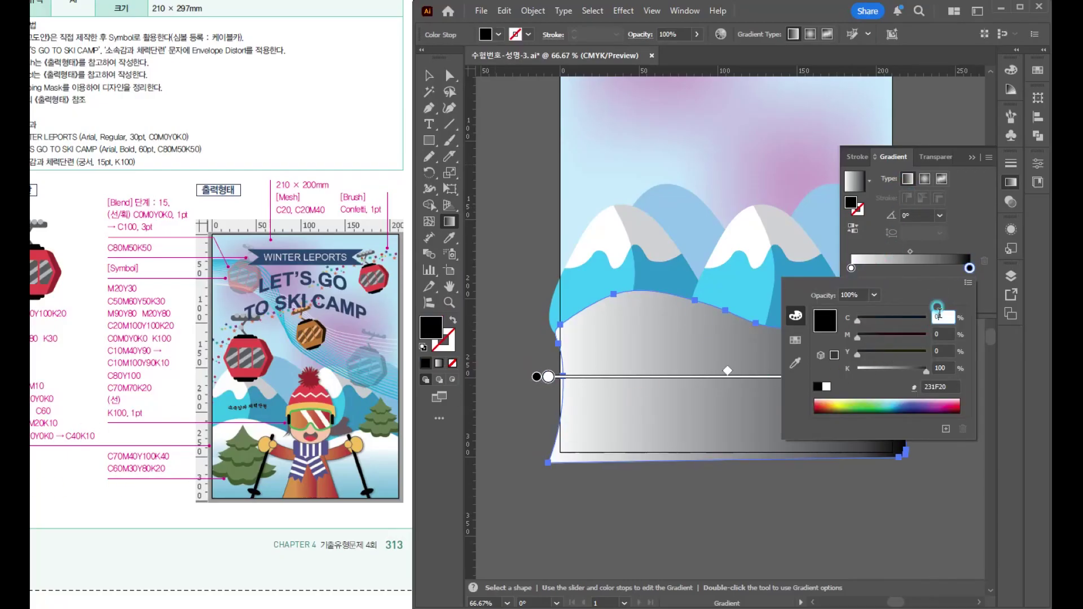
type("40")
key("Tab")
key("Tab")
key("Tab")
type("10")
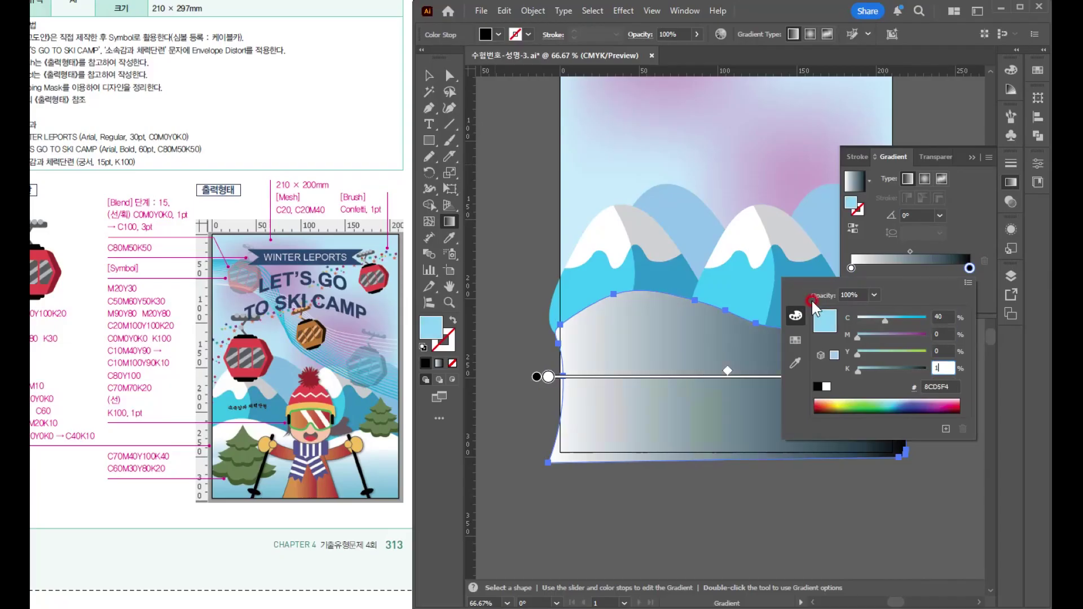
key("Return")
Run the ground's gradient vertically, from white along the hilly upper edge to light blue at the base
left_click_drag(712, 314, 713, 430)
key("v")
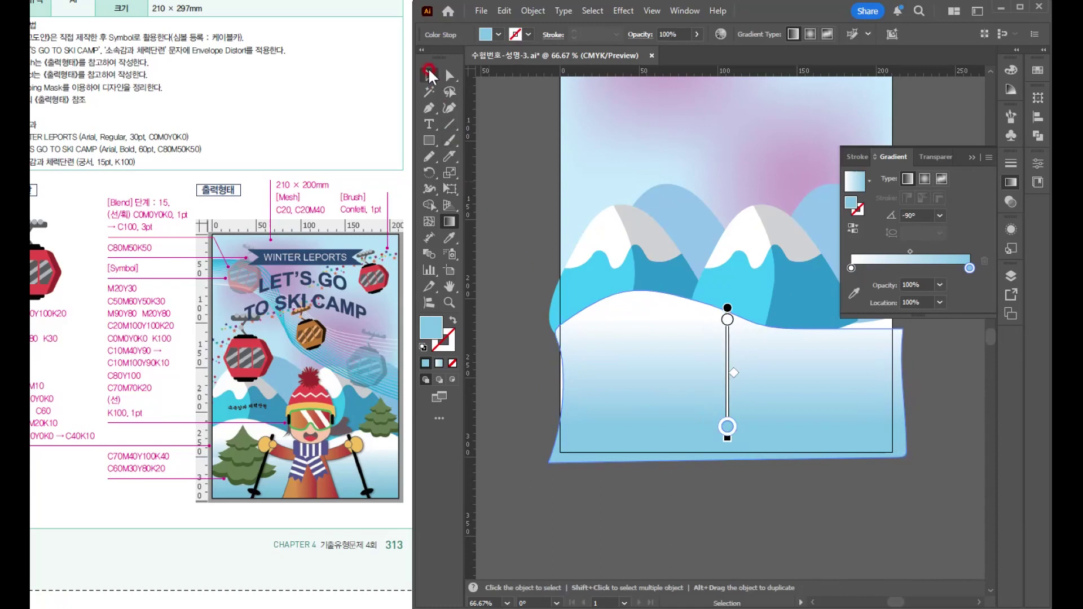
left_click(980, 153)
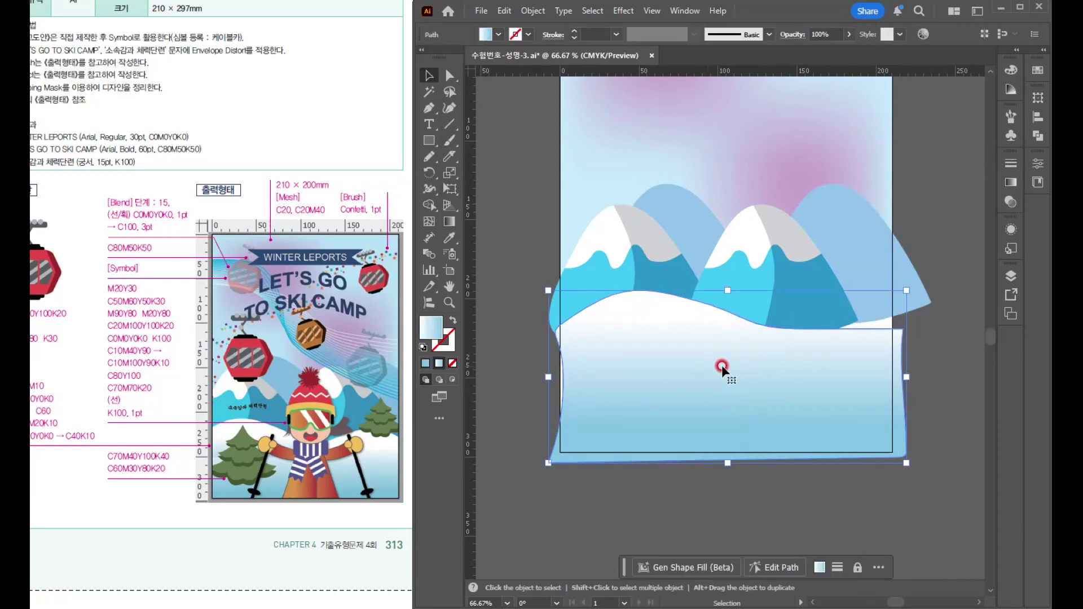
Place a copy of the snow ground slightly lower in front and reflect it across the vertical axis
left_click_drag(763, 386, 754, 408)
left_click_drag(426, 172, 469, 187)
double_click(429, 171)
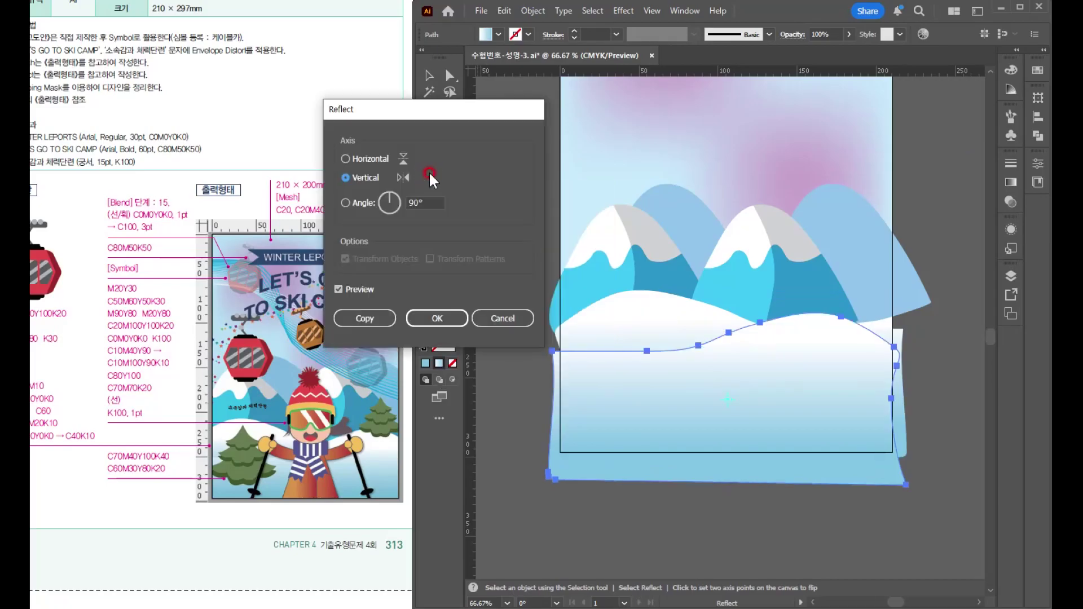
left_click(435, 319)
key("v")
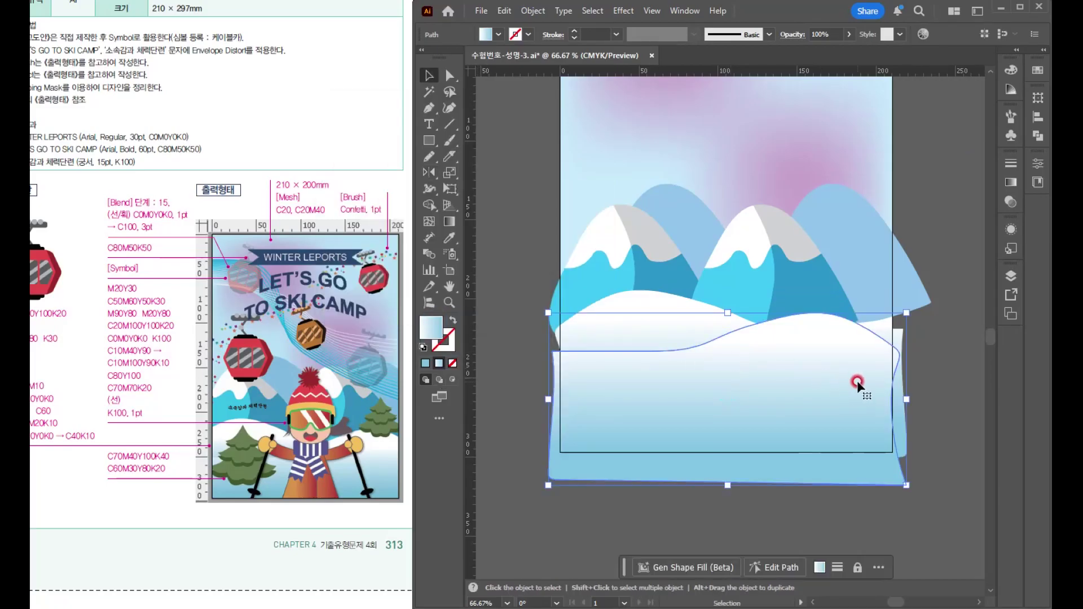
Stretch the two plain light-blue mountains slightly downward behind the snow ground
left_click(809, 278)
left_click(688, 196, "shift")
left_click_drag(762, 325, 763, 342)
left_click(979, 404)
Shift the front snow shape past the artboard's right edge and extend both snow shapes' left sides outward
left_click_drag(805, 370, 830, 367)
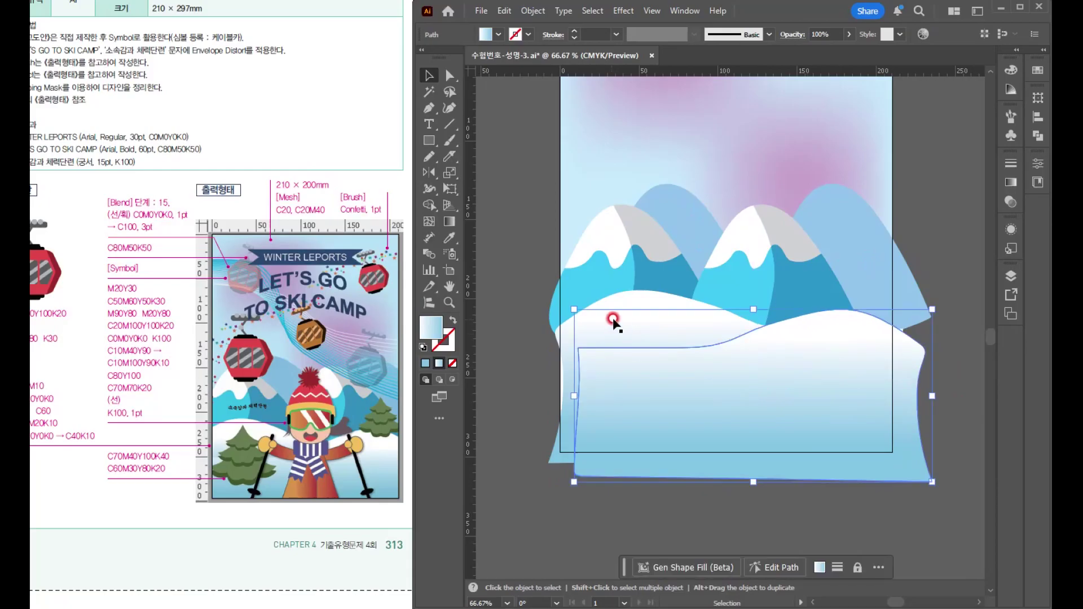
left_click(614, 319)
left_click_drag(548, 386, 533, 386)
left_click(953, 530)
left_click(862, 451)
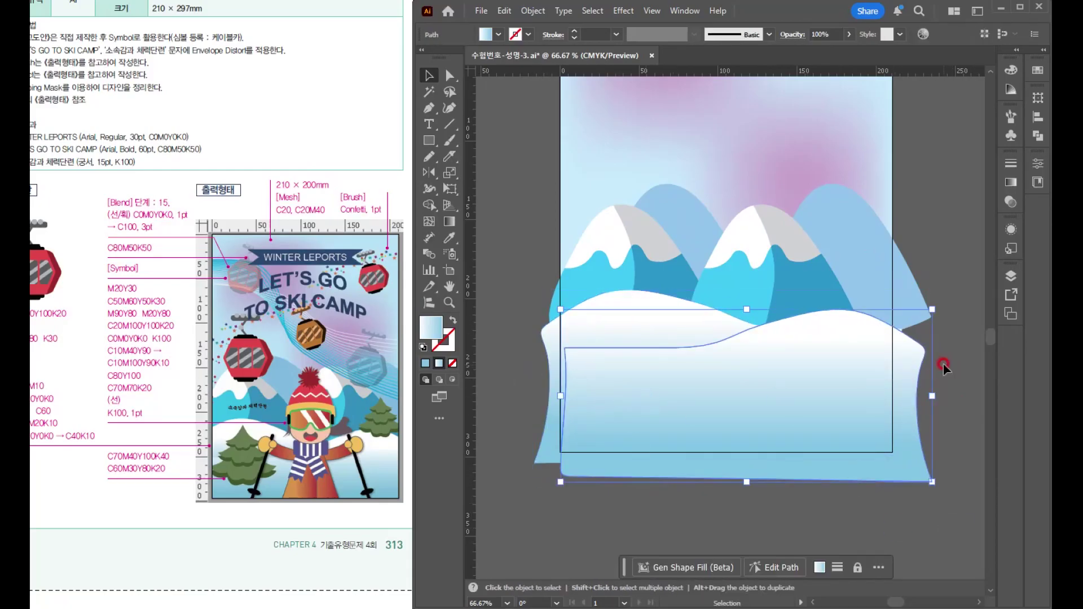
Tilt the front snow shape slightly counterclockwise, then enlarge and reposition it to cover the artboard's bottom
left_click_drag(937, 303, 931, 295)
left_click_drag(793, 391, 781, 404)
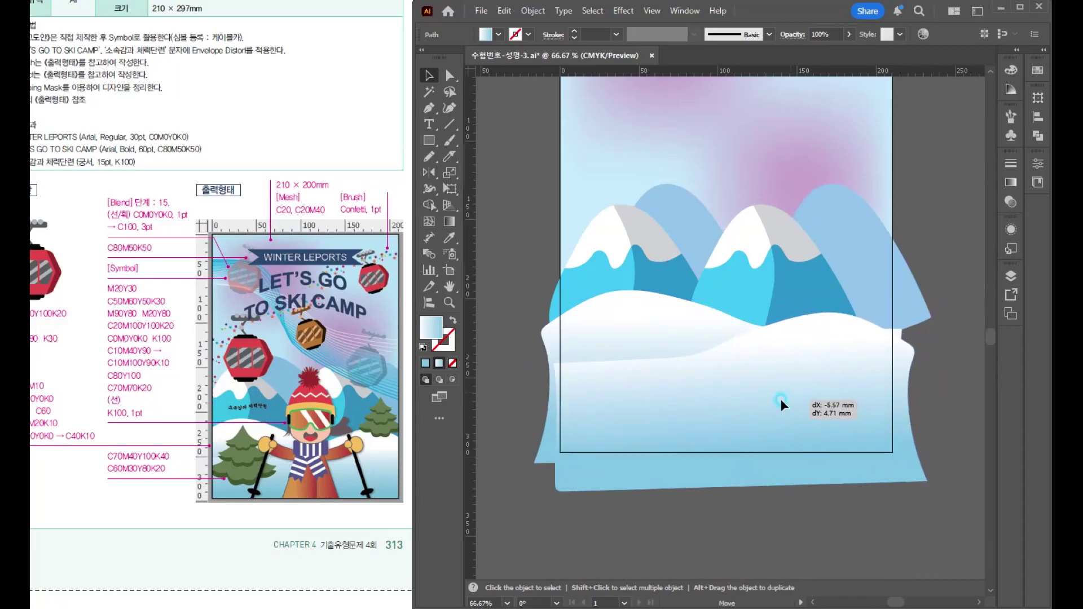
left_click_drag(914, 310, 936, 303)
left_click_drag(729, 392, 726, 400)
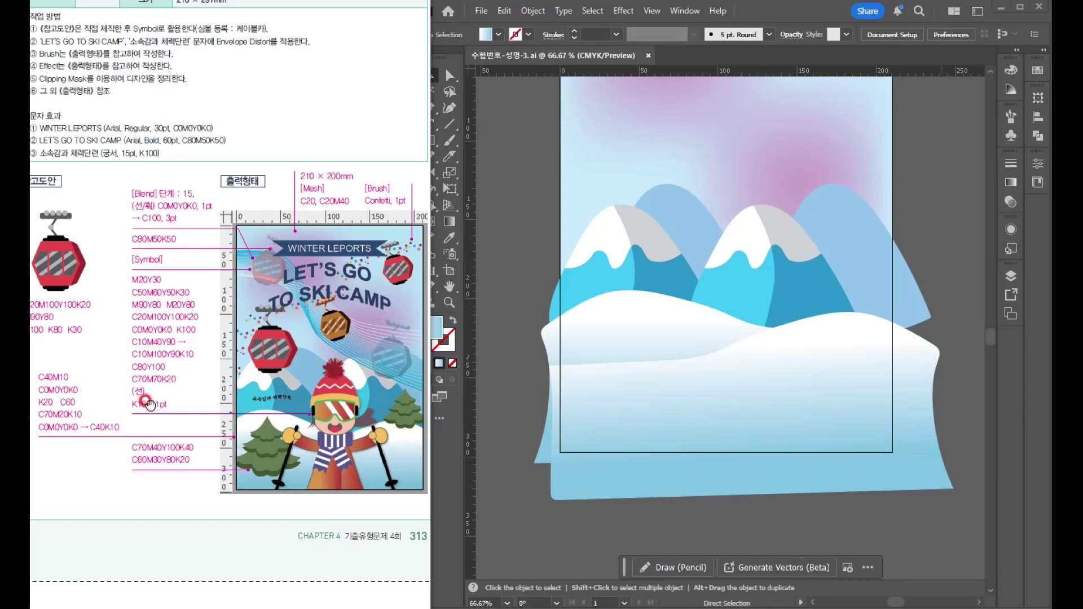
Create a new, empty colour group in the document's swatches
left_click(774, 286)
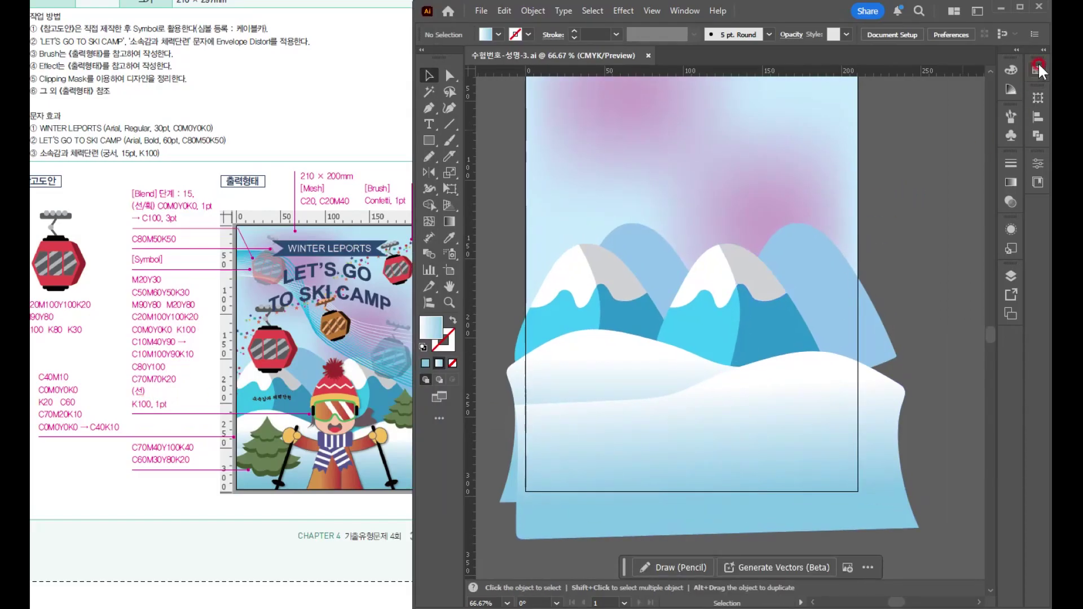
left_click(1038, 69)
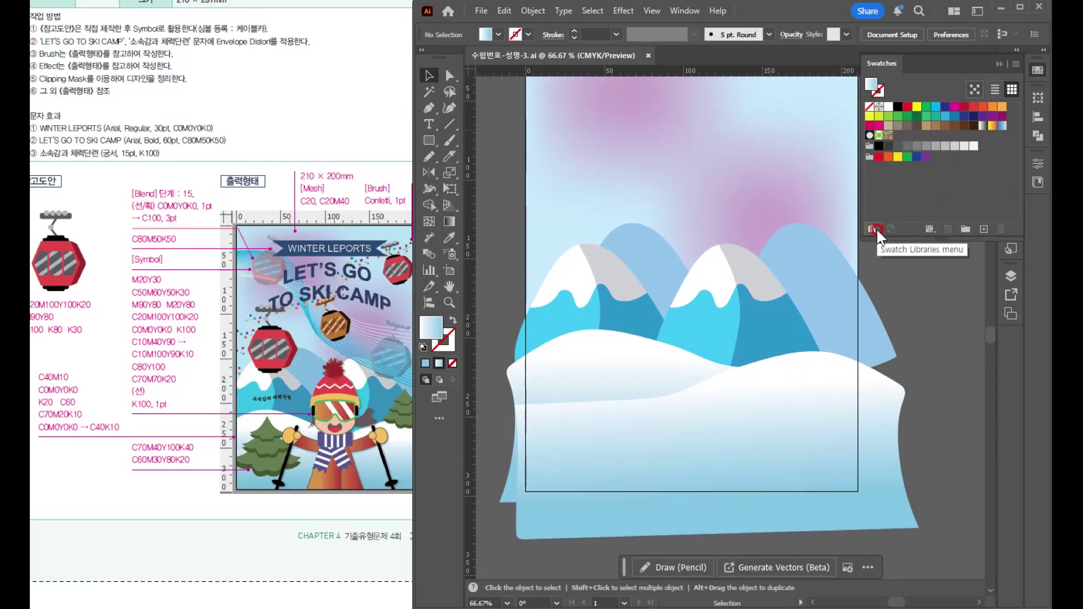
left_click(964, 232)
left_click(436, 252)
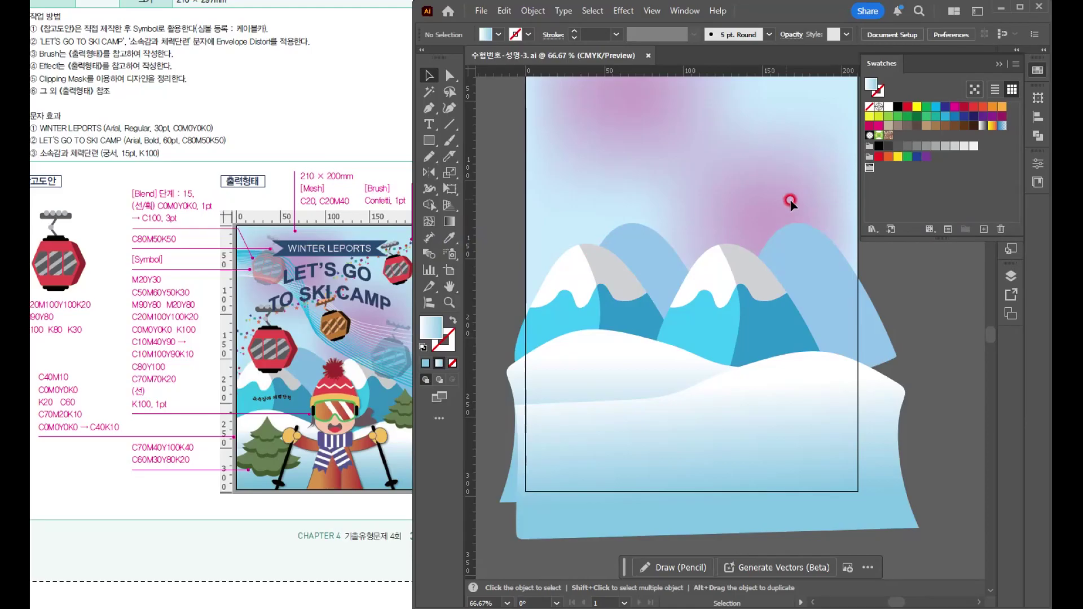
left_click(984, 230)
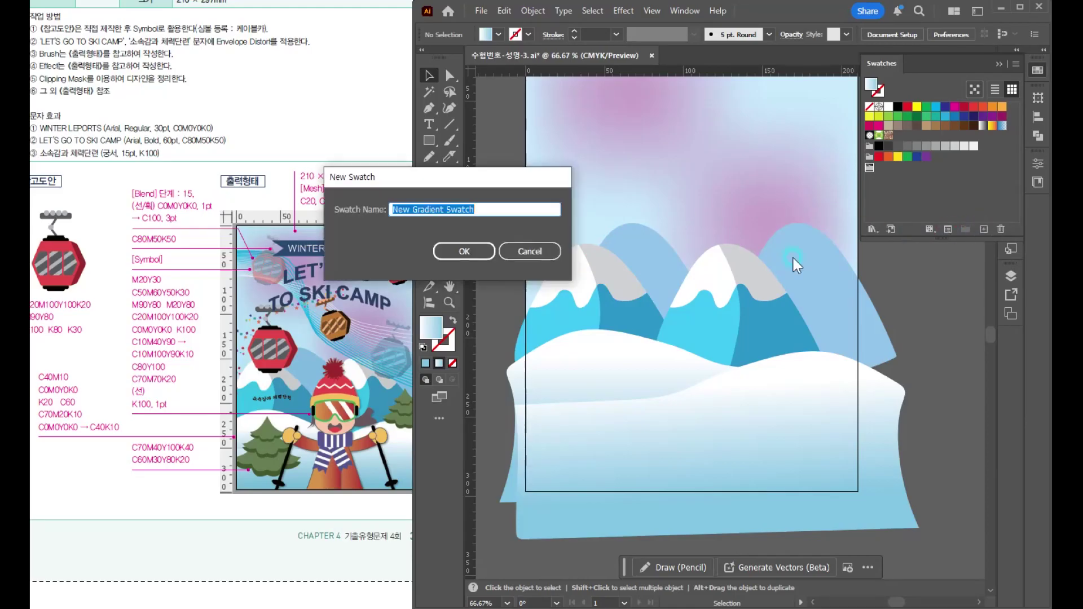
left_click(520, 244)
left_click(902, 182)
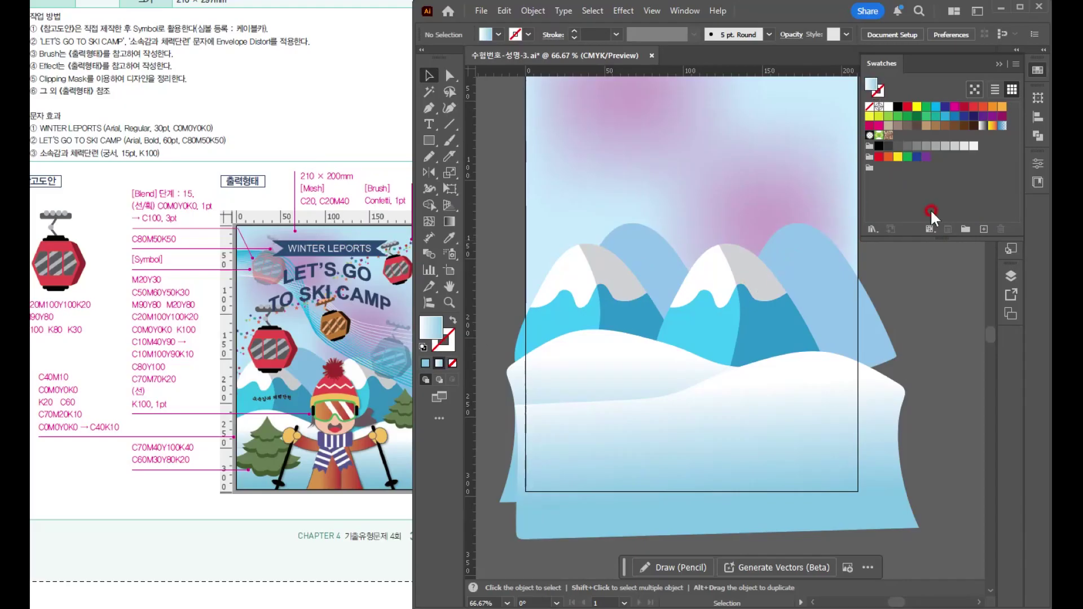
left_click(870, 168)
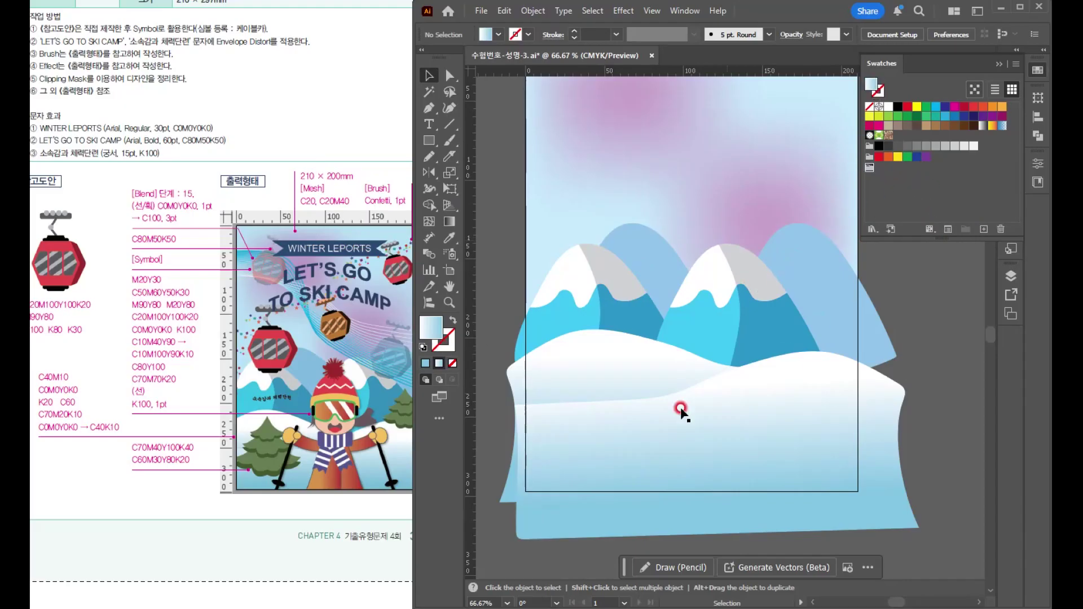
Switch the fill to a solid colour and add a global process swatch C0 M20 Y30 K0 to the new colour group
left_click(426, 364)
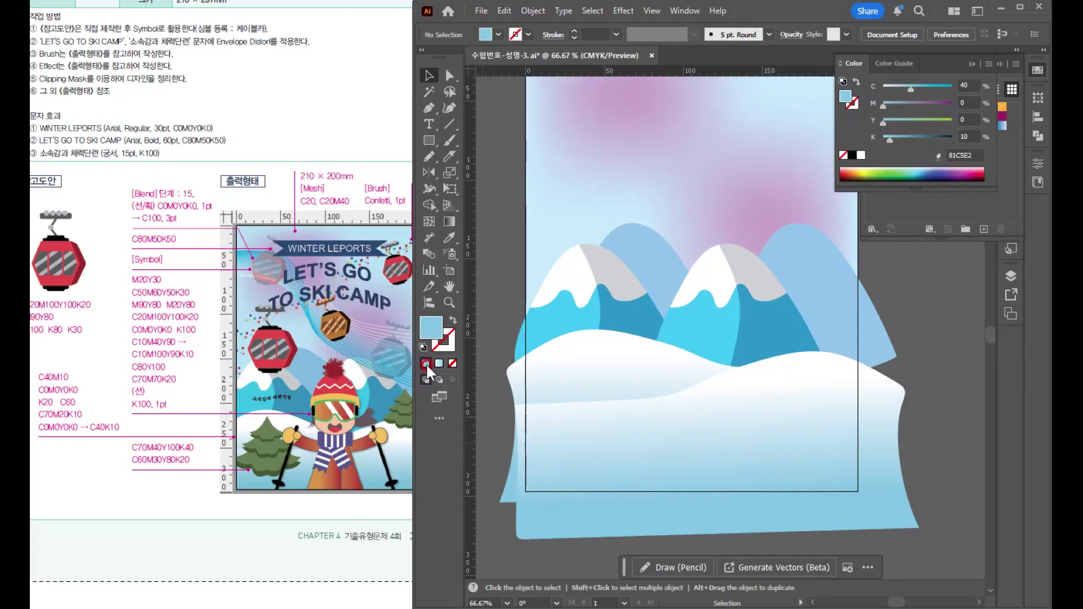
left_click(922, 205)
left_click(869, 167)
left_click(983, 230)
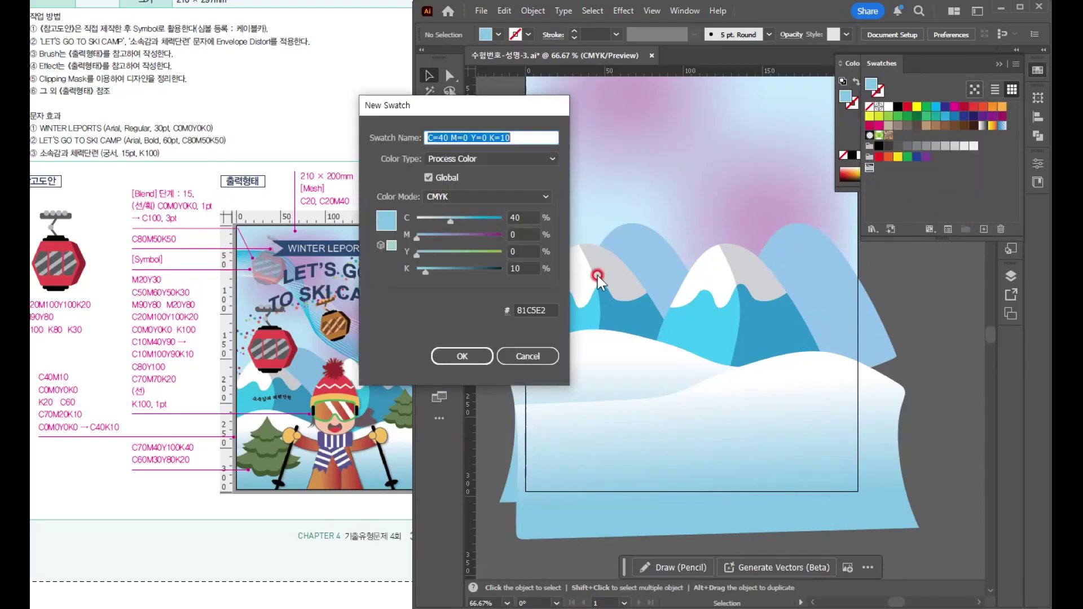
left_click(871, 80)
left_click_drag(481, 111, 448, 118)
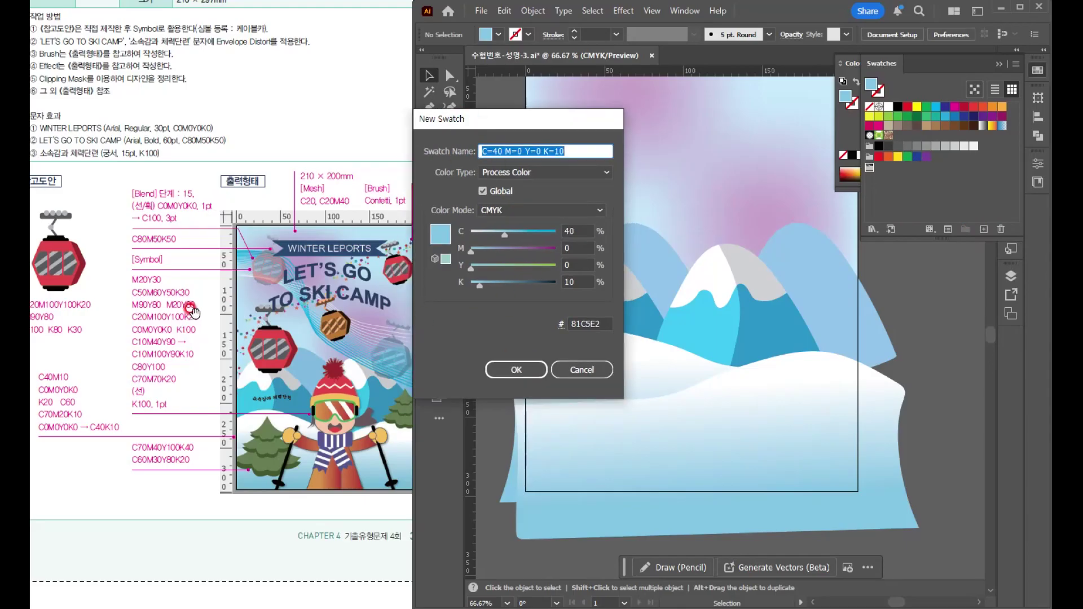
left_click(571, 231)
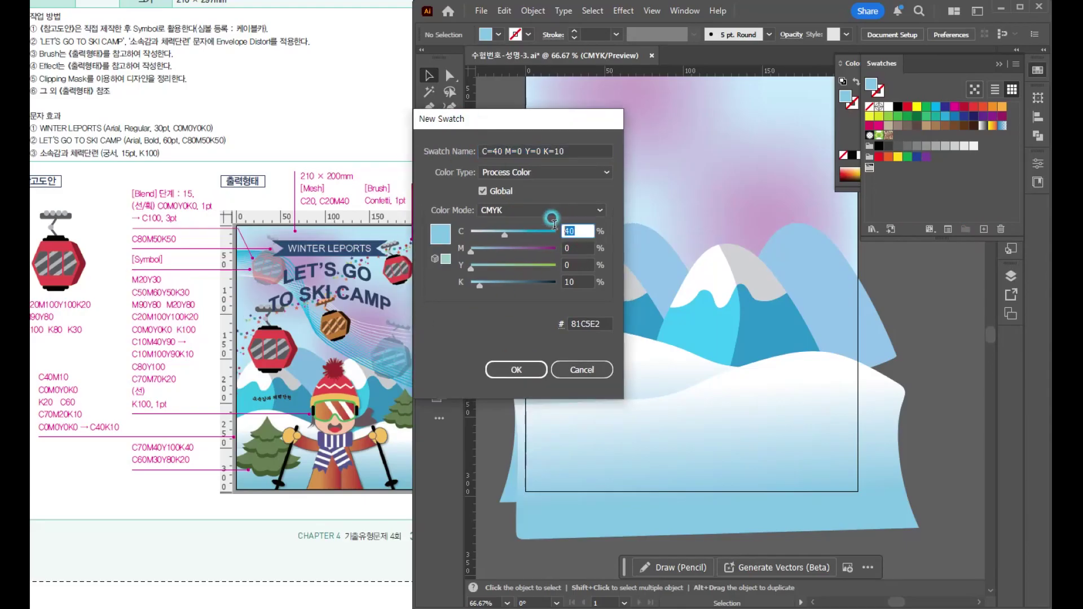
type("0")
key("Tab")
type("30")
key("Tab")
type("0")
key("Return")
Add a global process swatch C50 M60 Y50 K30 to the same colour group
left_click(985, 229)
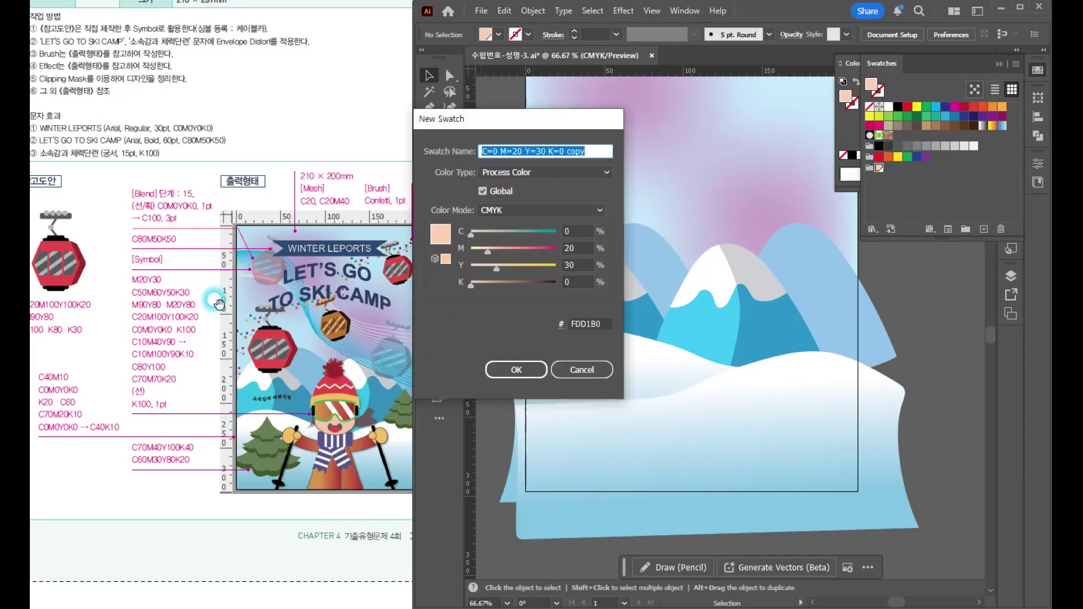
left_click(579, 231)
left_click_drag(580, 232, 517, 210)
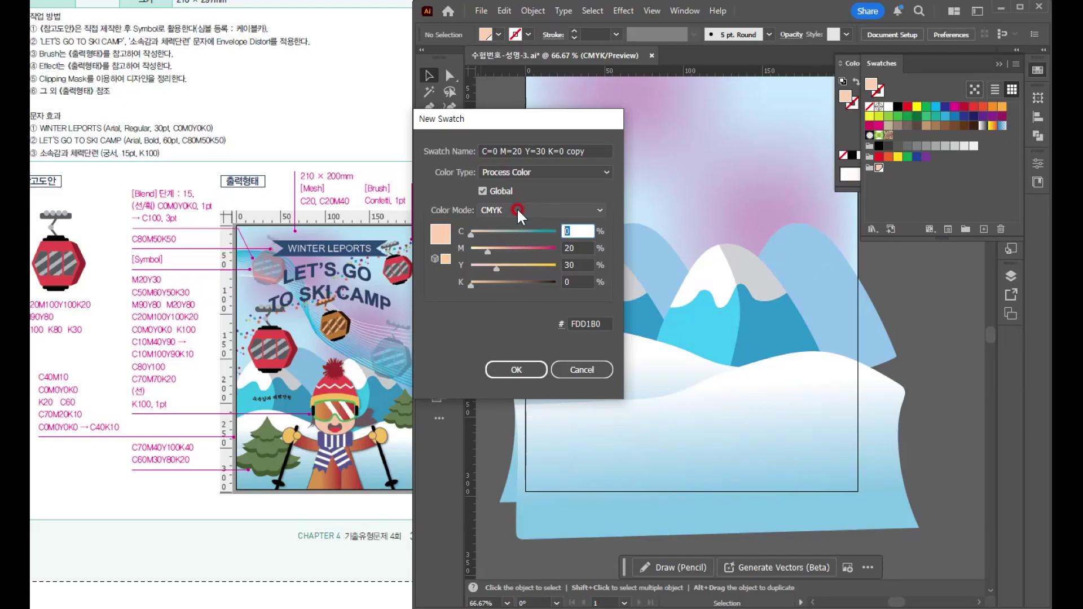
type("50")
key("Tab")
type("60")
key("Tab")
type("50")
key("Tab")
type("30")
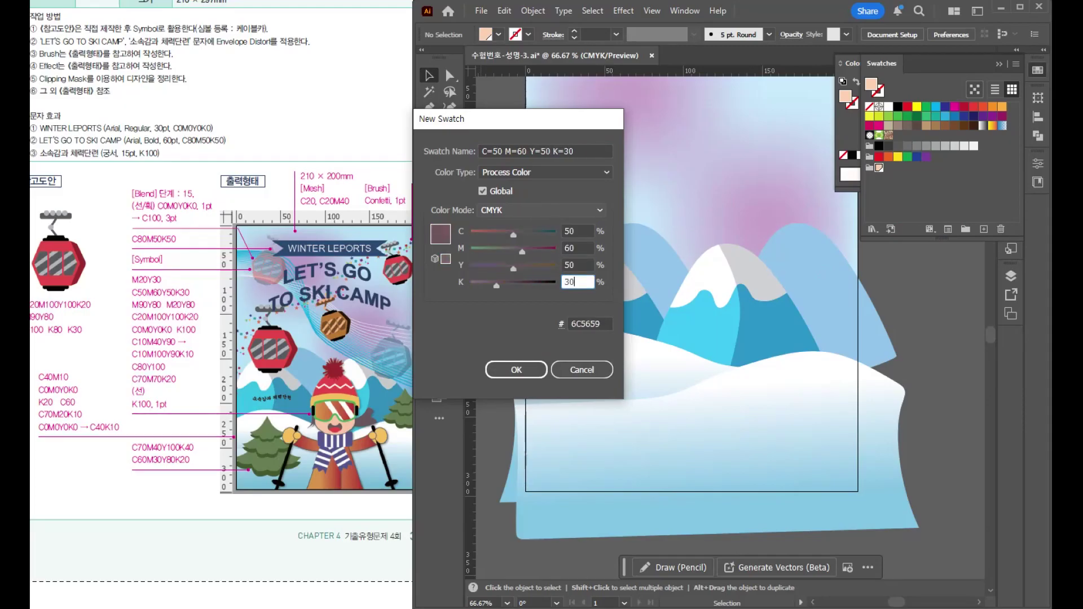
key("Return")
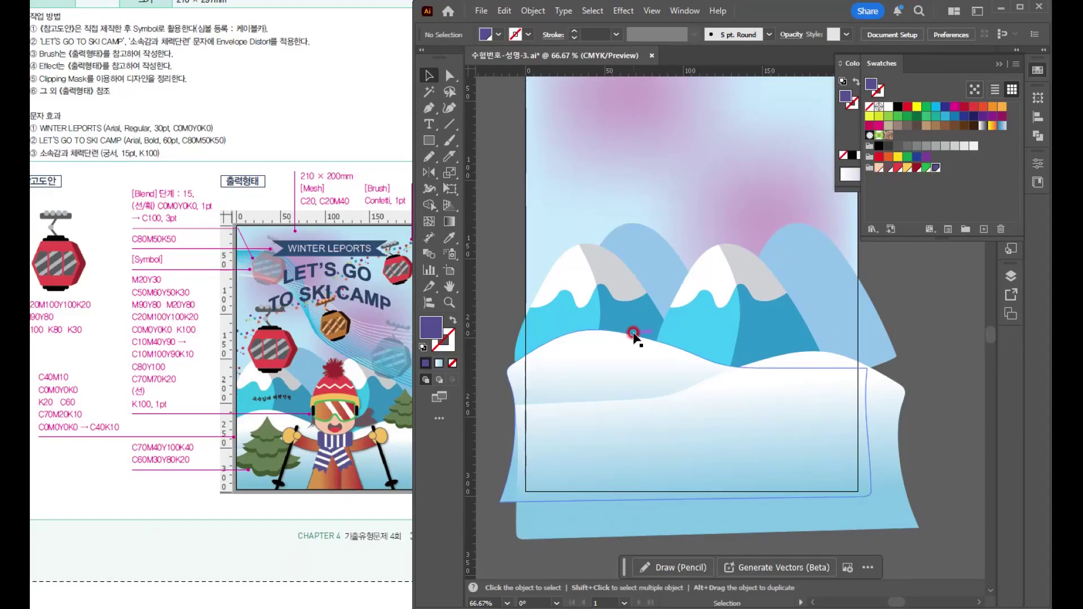
Set the fill to the M20 Y30 swatch and lock all the mountains and snow ground shapes
left_click(878, 168)
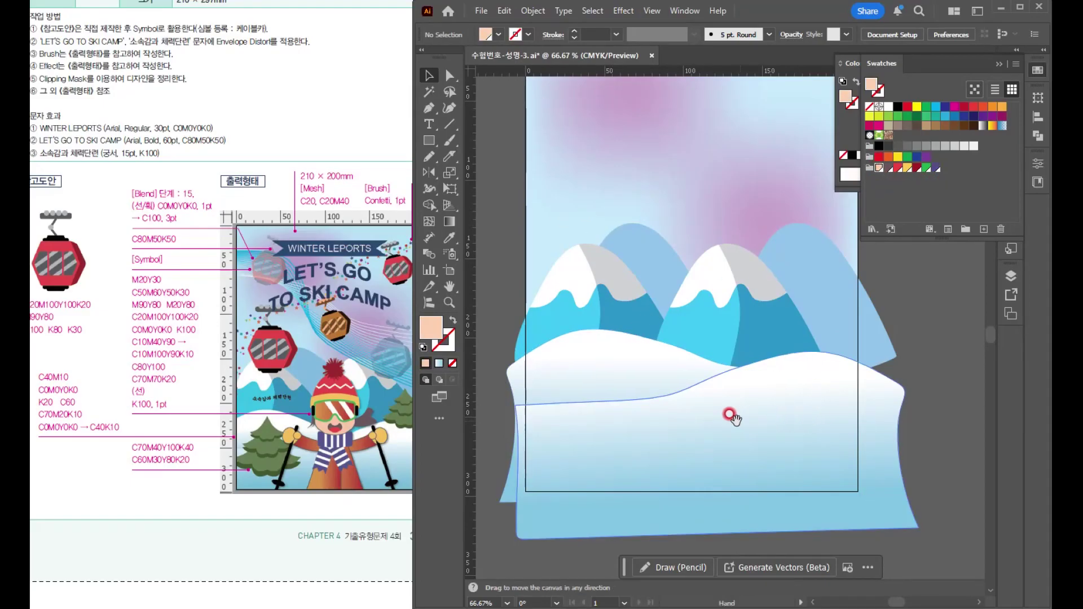
left_click_drag(733, 414, 720, 418)
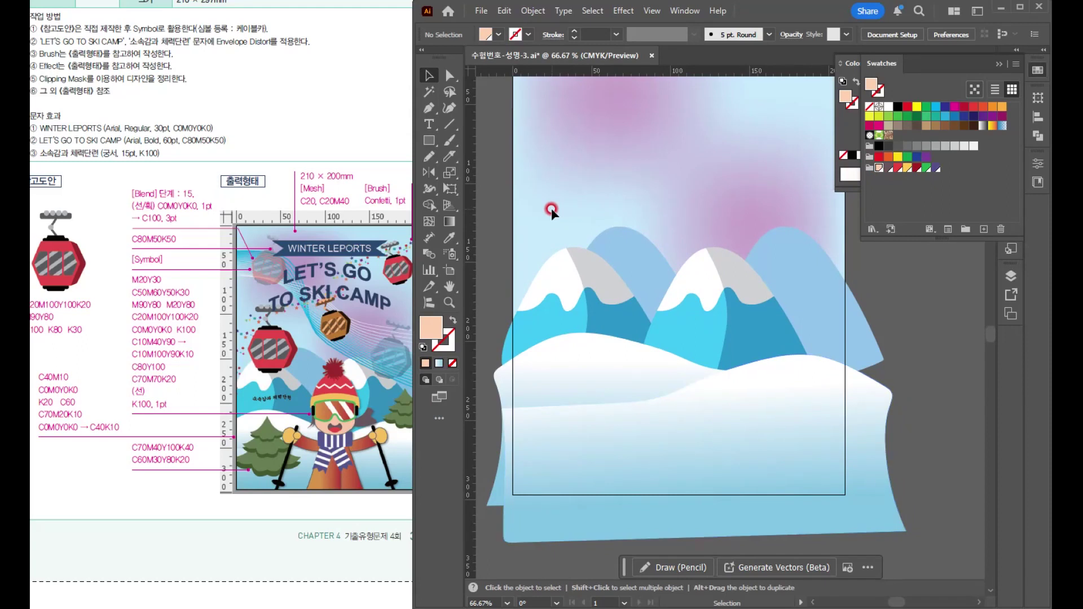
left_click_drag(553, 224, 818, 484)
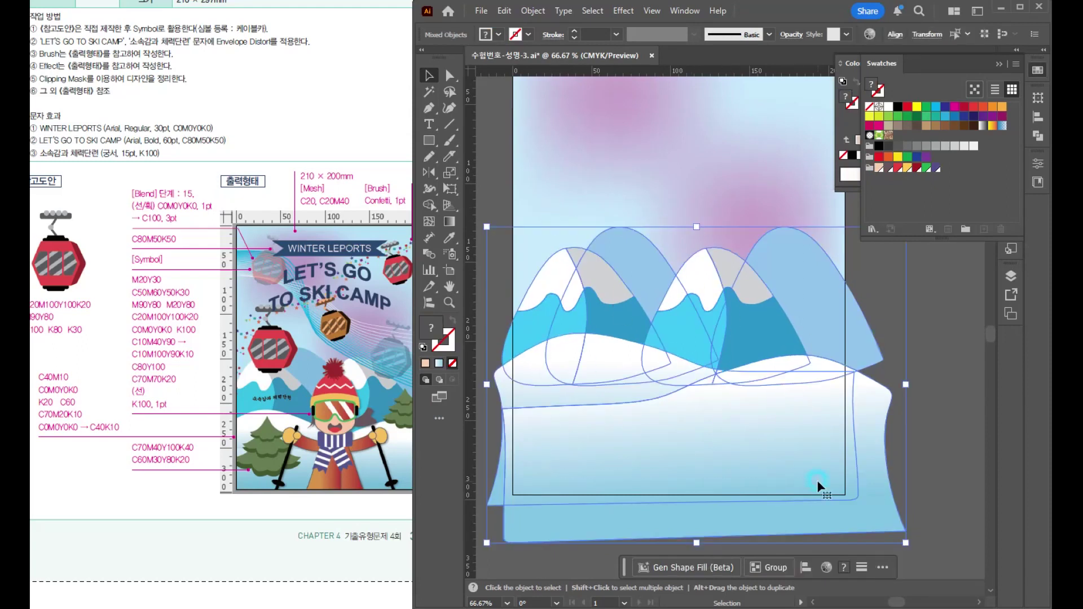
left_click(534, 11)
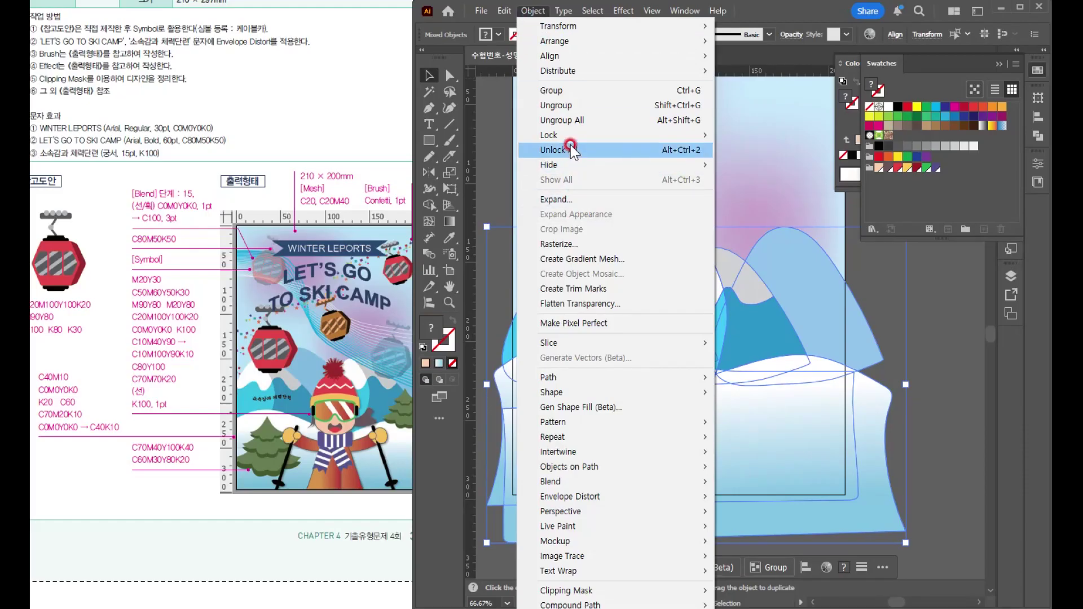
mouse_move(600, 139)
left_click(779, 136)
left_click(681, 178)
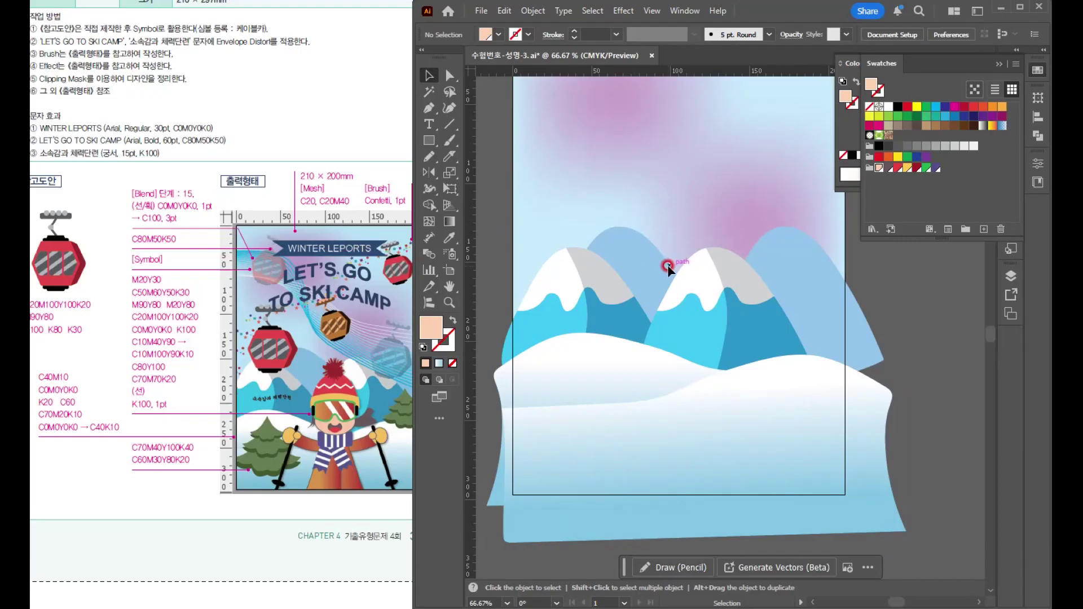
Draw a wide peach ellipse for the skier's face over the lower part of the right snow-capped mountain
key("ctrl+1")
left_click_drag(423, 138, 490, 173)
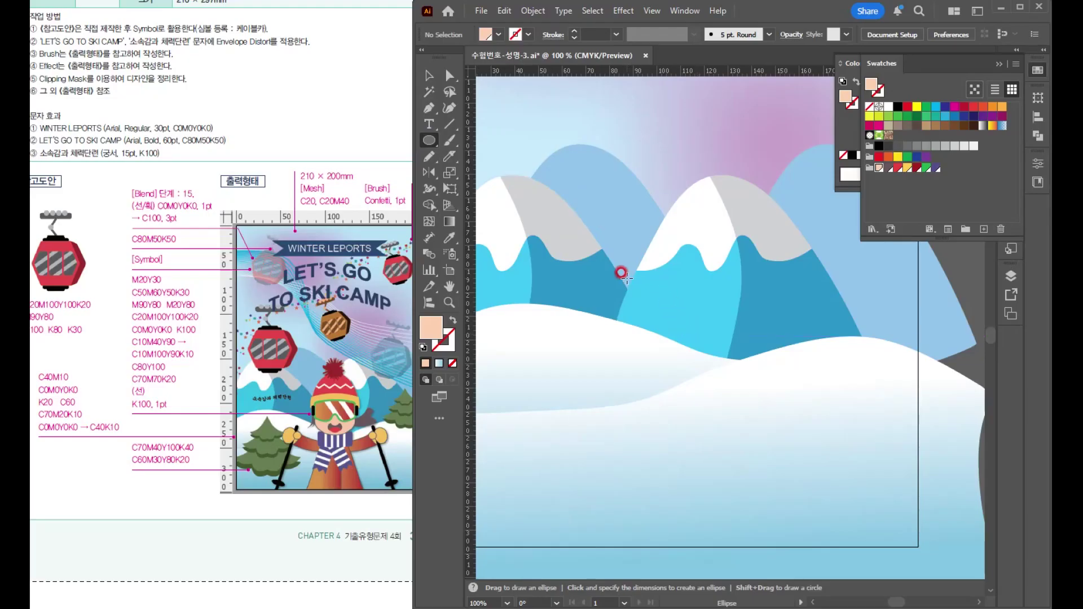
left_click_drag(615, 269, 765, 383)
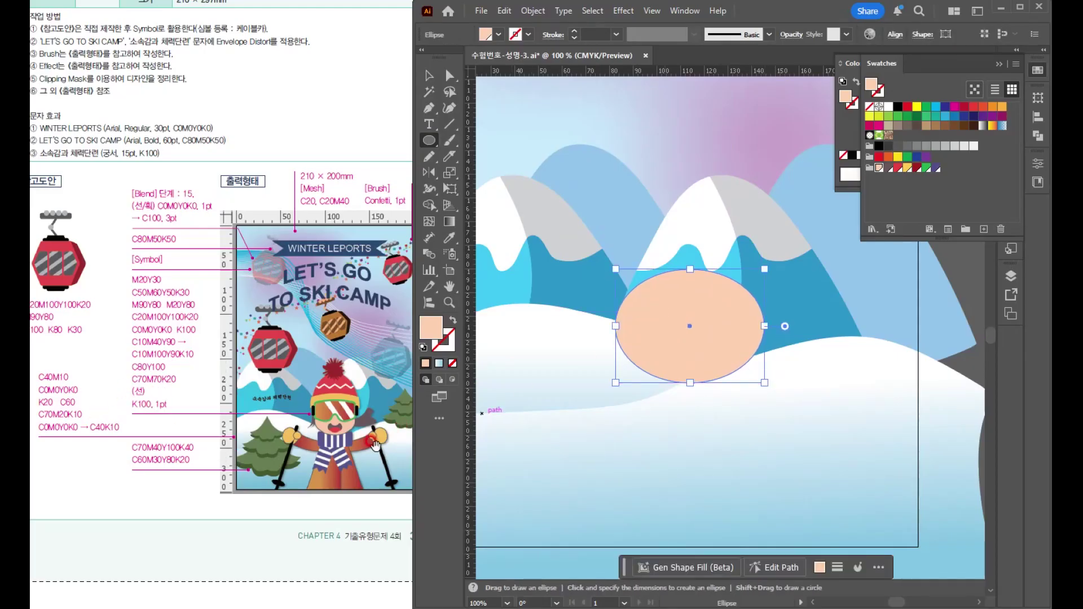
Give the face ellipse a 1 pt black K100 stroke
left_click(446, 343)
left_click(850, 63)
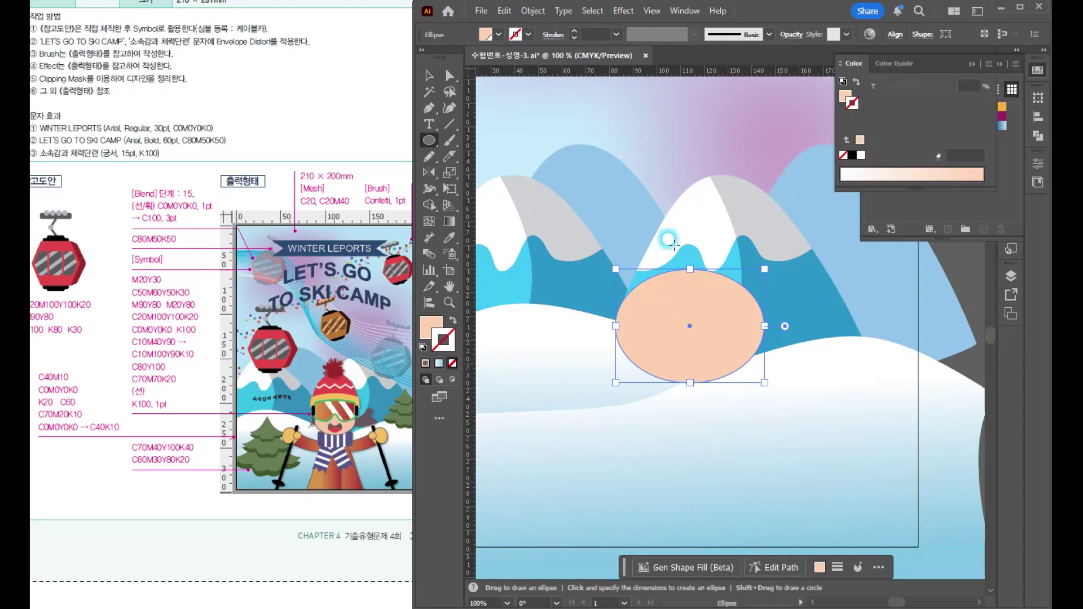
left_click(852, 155)
key("v")
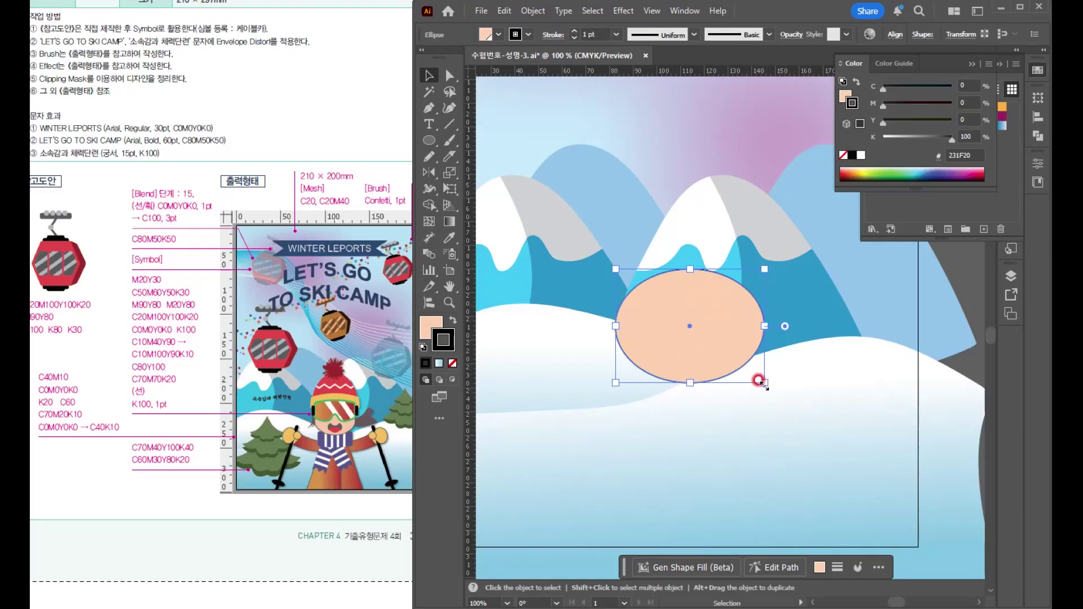
Try enlarging the face ellipse freehand and undo the enlargement
left_click_drag(763, 383, 808, 412)
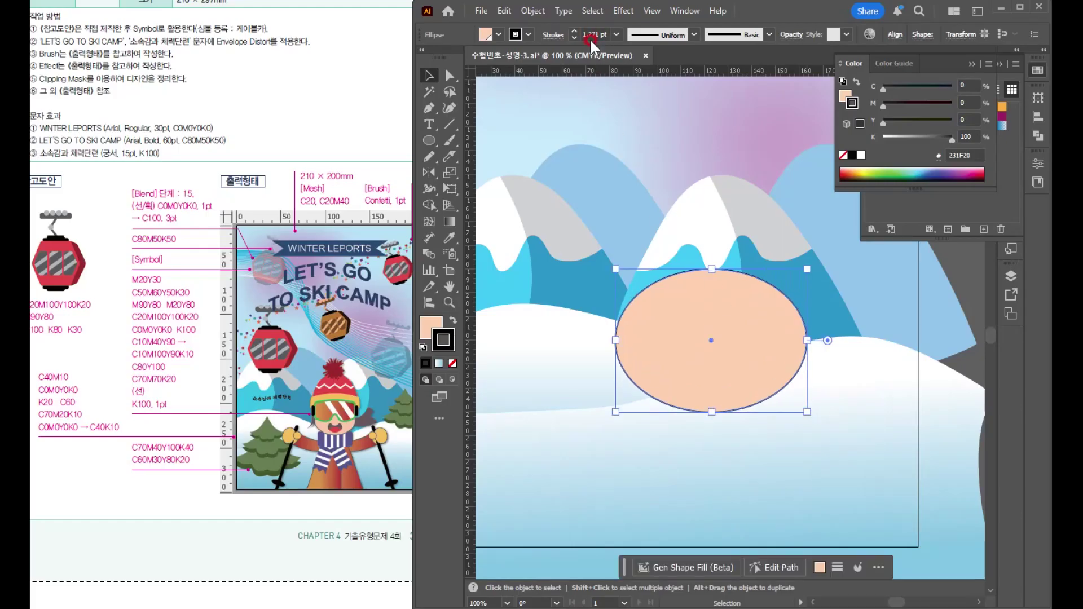
key("ctrl+z")
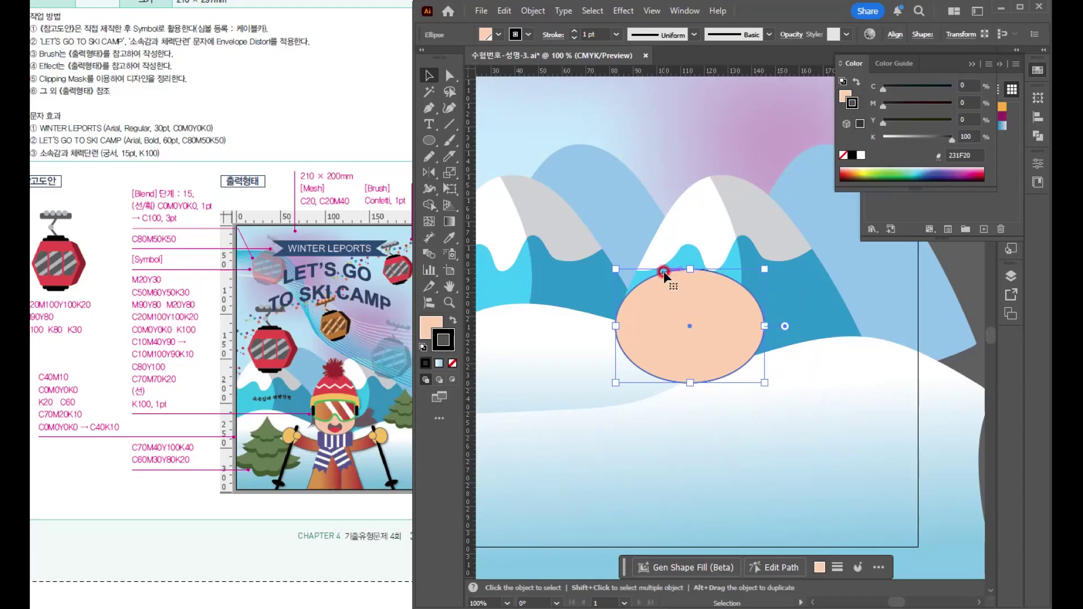
left_click(534, 11)
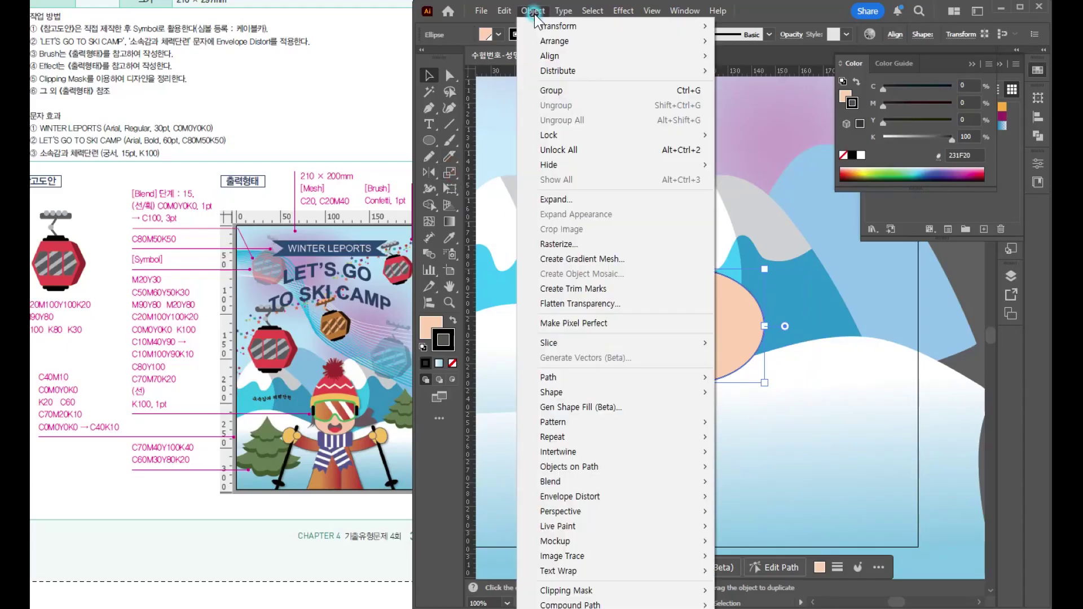
mouse_move(555, 26)
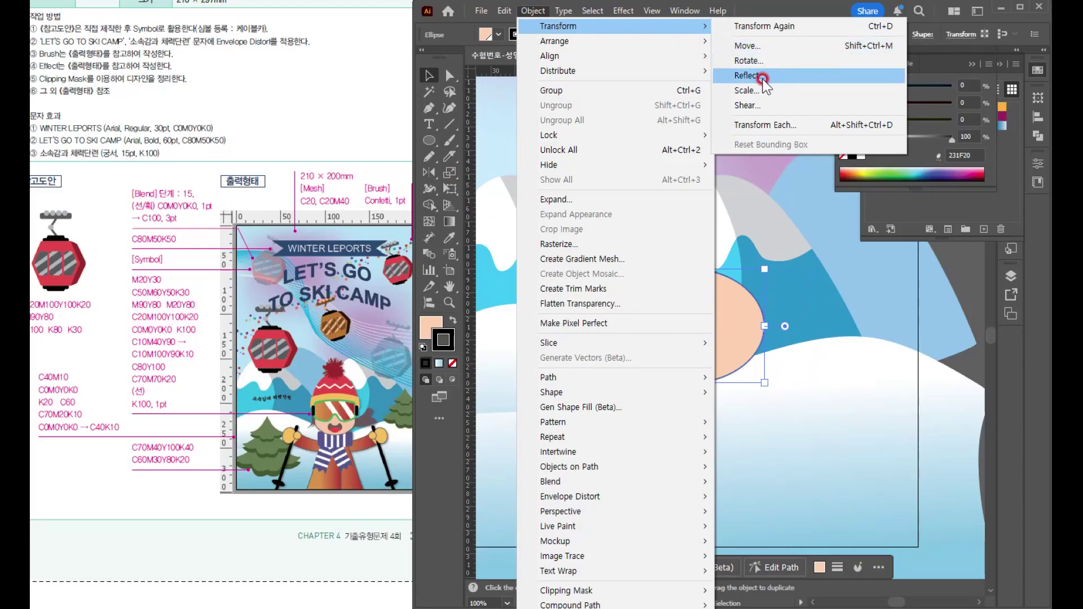
left_click(744, 337)
left_click(700, 336)
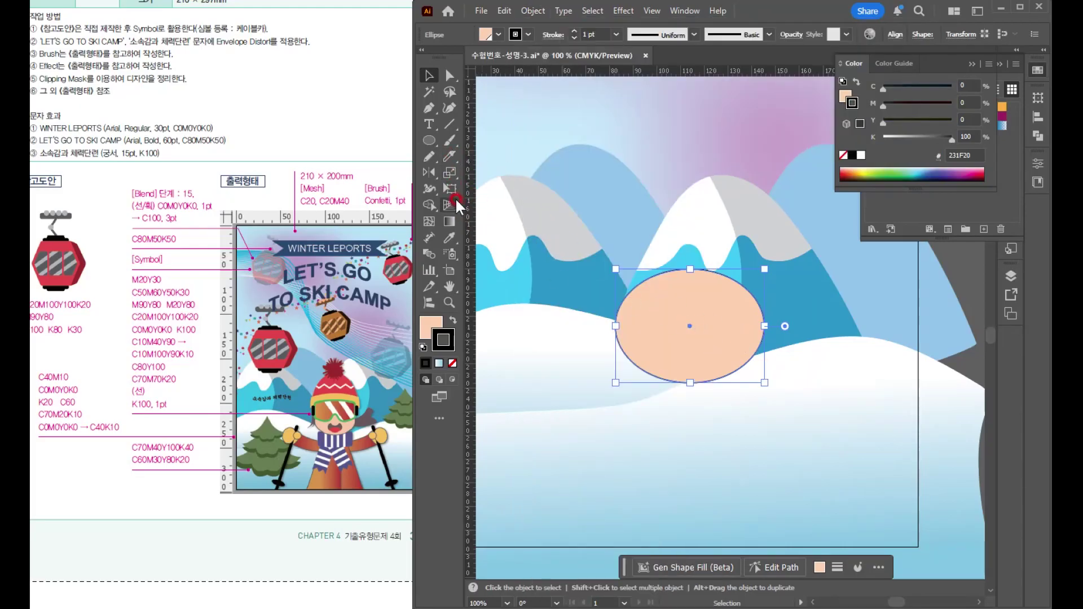
Turn off Scale Strokes & Effects in the Scale options and slightly reduce the face ellipse's height
double_click(452, 177)
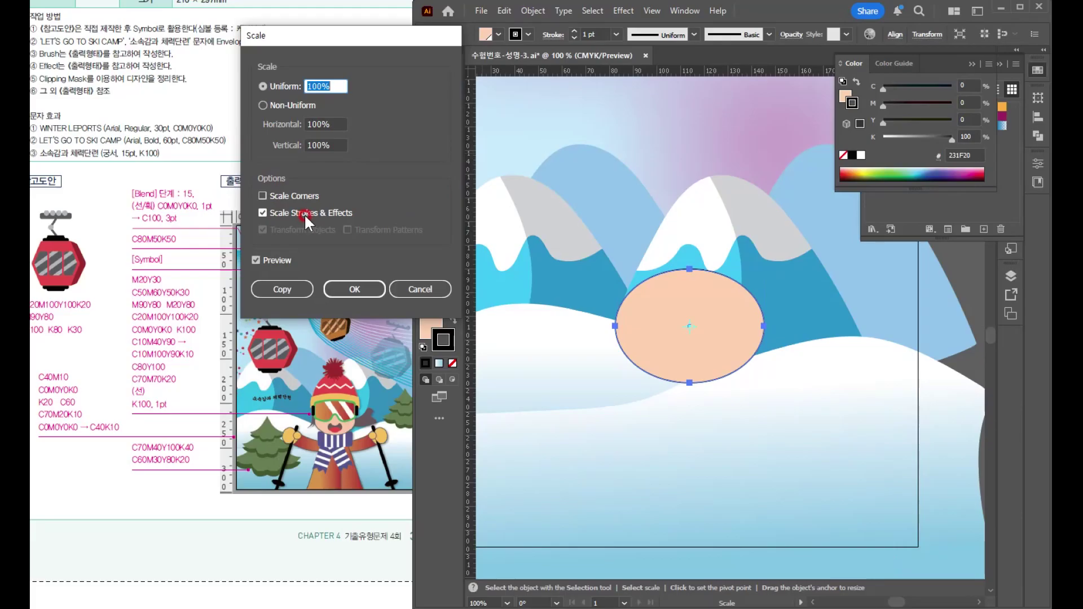
left_click(261, 212)
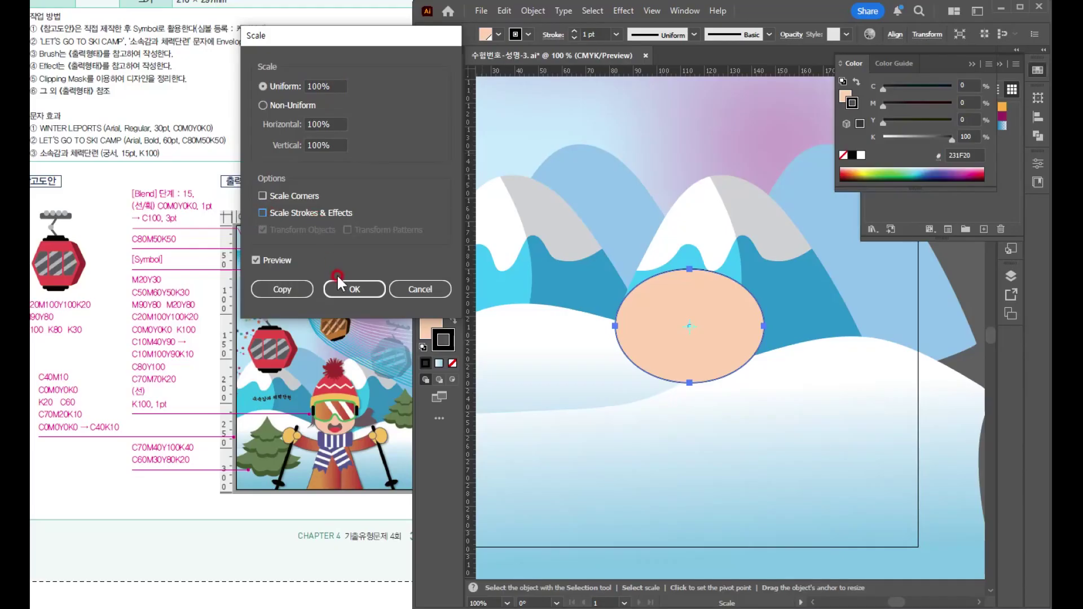
left_click(344, 289)
key("v")
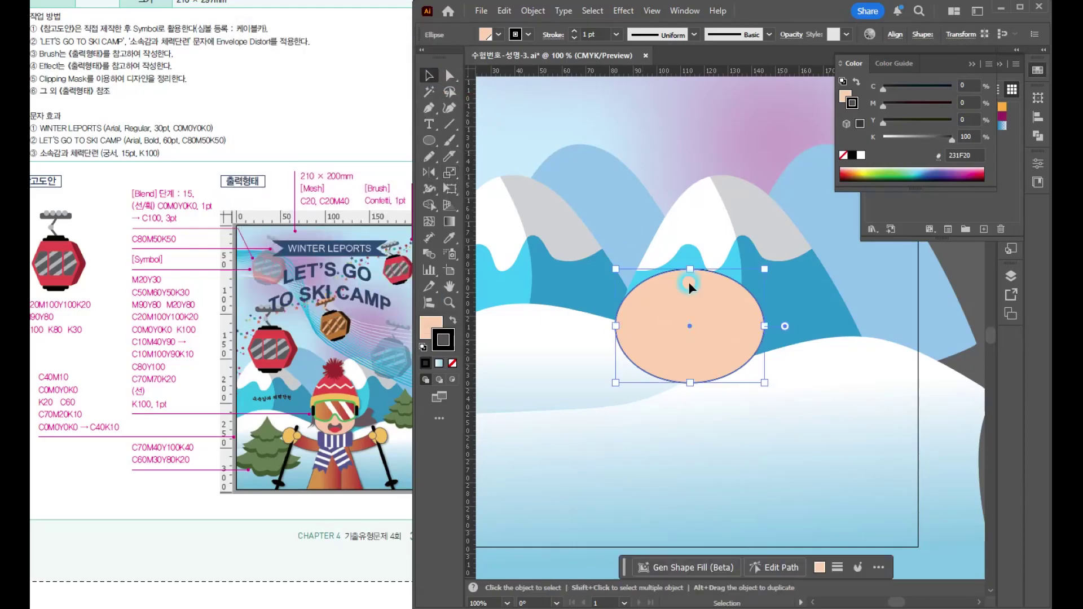
mouse_move(760, 376)
left_mouse_down()
mouse_move(822, 417)
mouse_move(781, 387)
mouse_move(763, 390)
mouse_move(757, 376)
left_mouse_up()
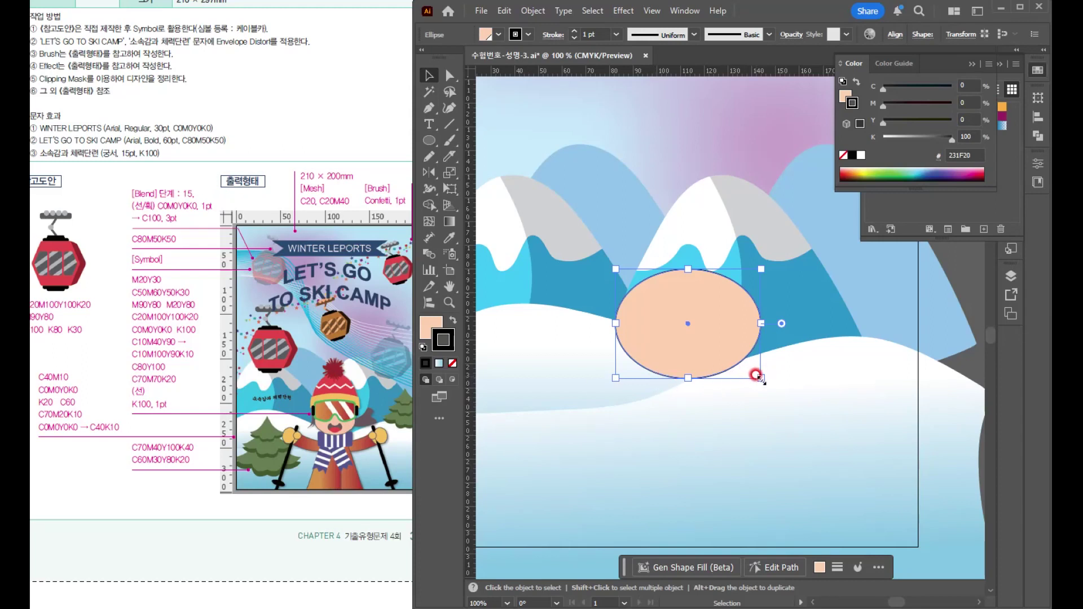
left_click_drag(757, 376, 761, 375)
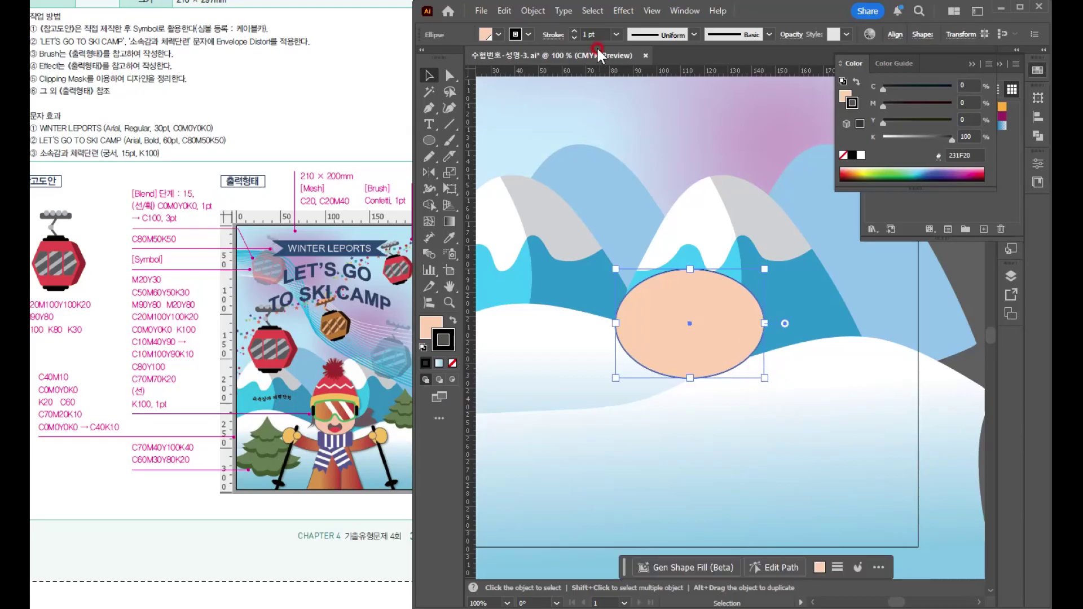
Stack three overlapping white ellipses with 1 pt black strokes down the middle of the face, making the uppermost one smaller
left_click_drag(716, 321, 697, 333)
scroll(696, 332, "up", 2)
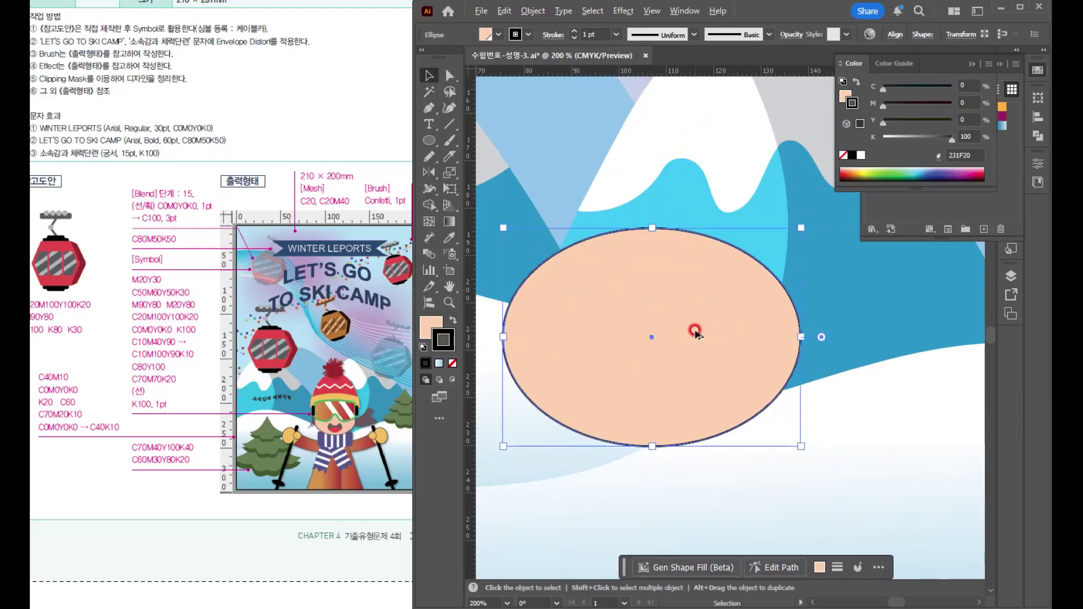
left_click(430, 140)
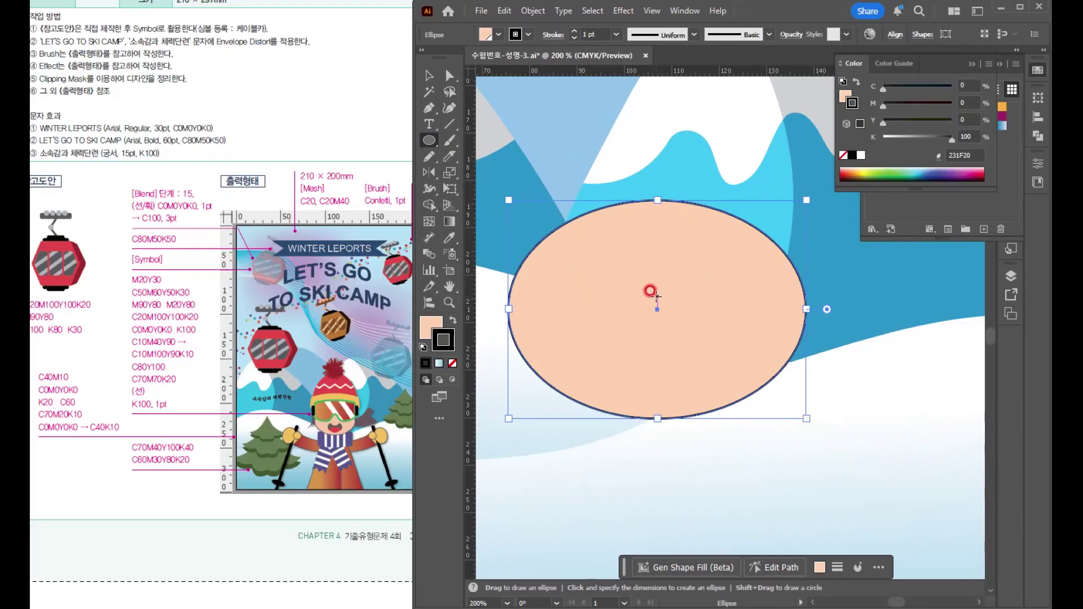
mouse_move(657, 295)
left_mouse_down()
mouse_move(702, 316)
mouse_move(707, 340)
mouse_move(671, 317)
mouse_move(670, 335)
mouse_move(670, 295)
left_mouse_up()
key("d")
key("v")
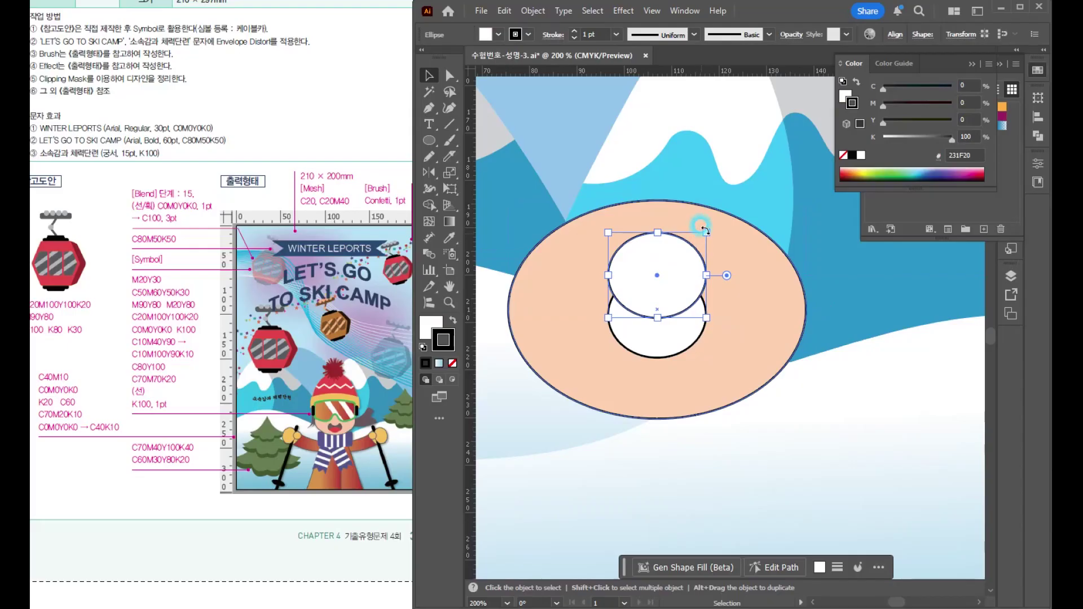
left_click_drag(704, 229, 691, 240, "alt")
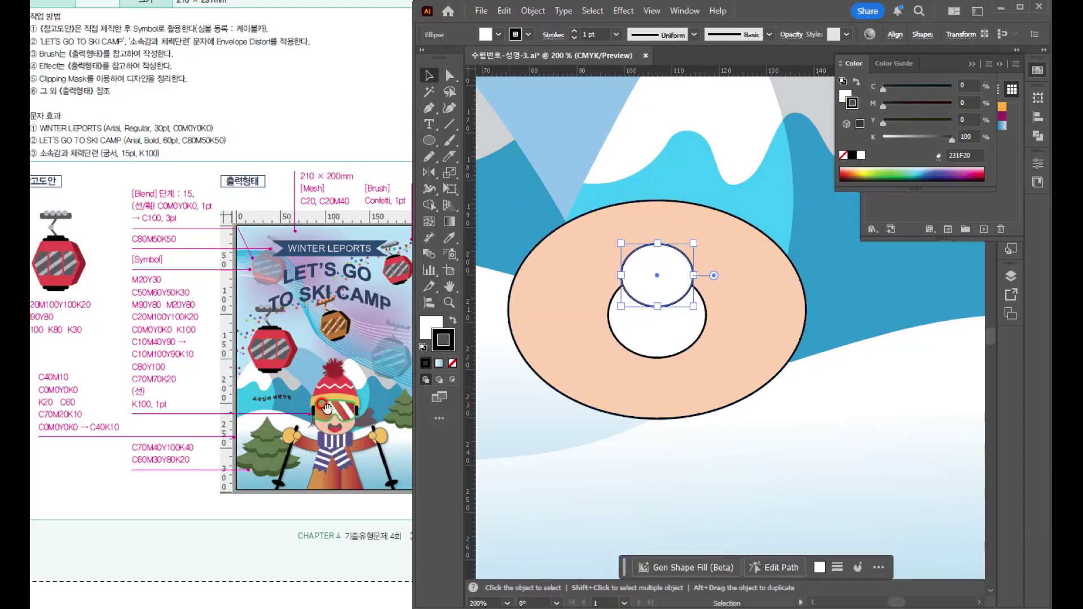
left_click_drag(667, 283, 730, 329)
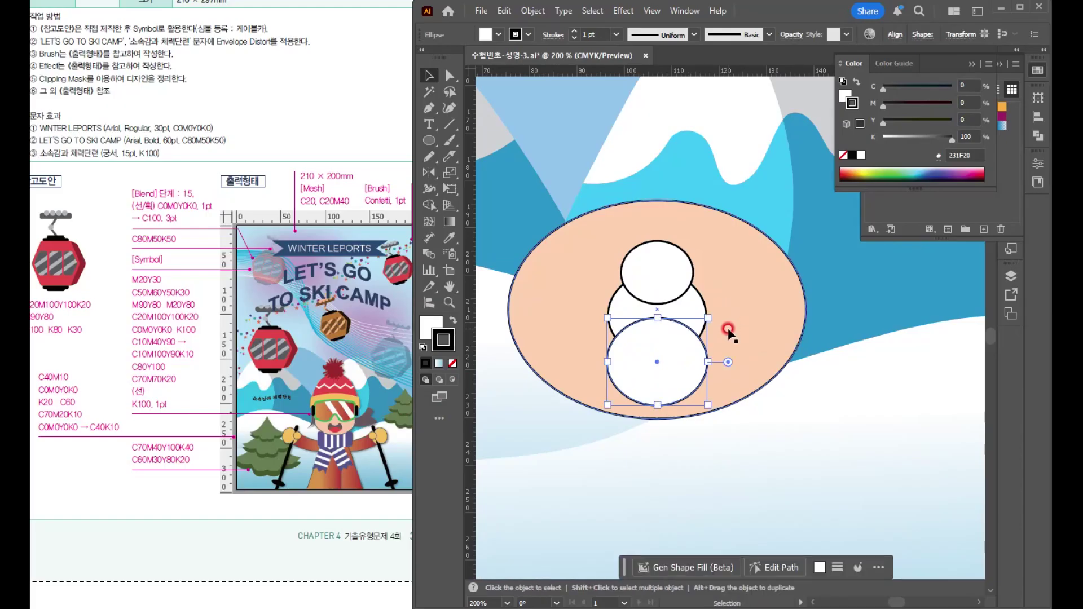
Use the Shape Builder on the three ellipses to remove the parts outside the middle one and its upper overlap, keeping the tongue piece
left_click(654, 271)
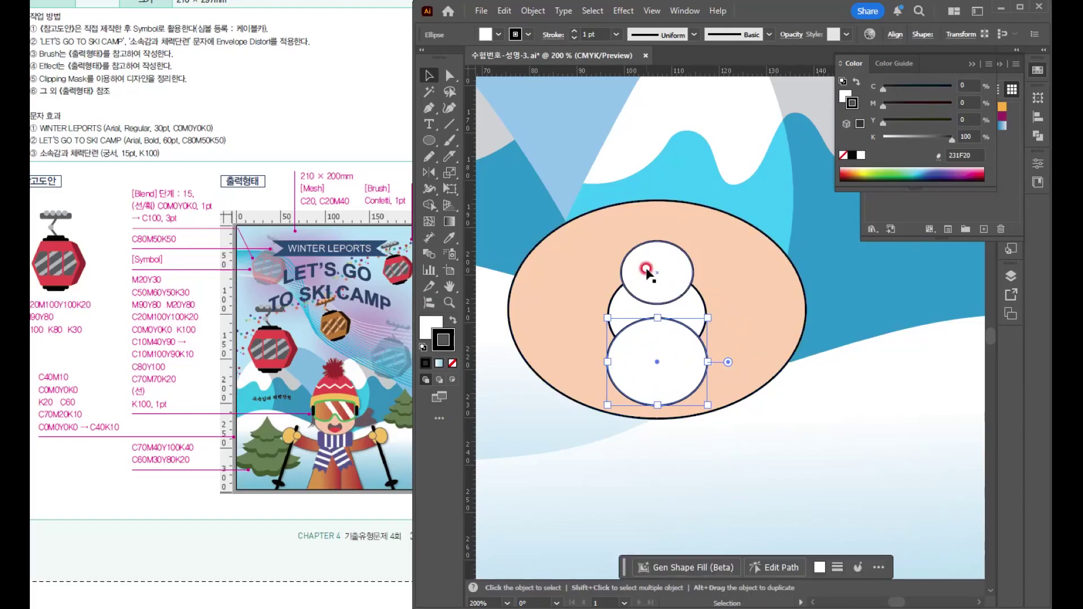
left_click(692, 317, "shift")
left_click(649, 388, "shift")
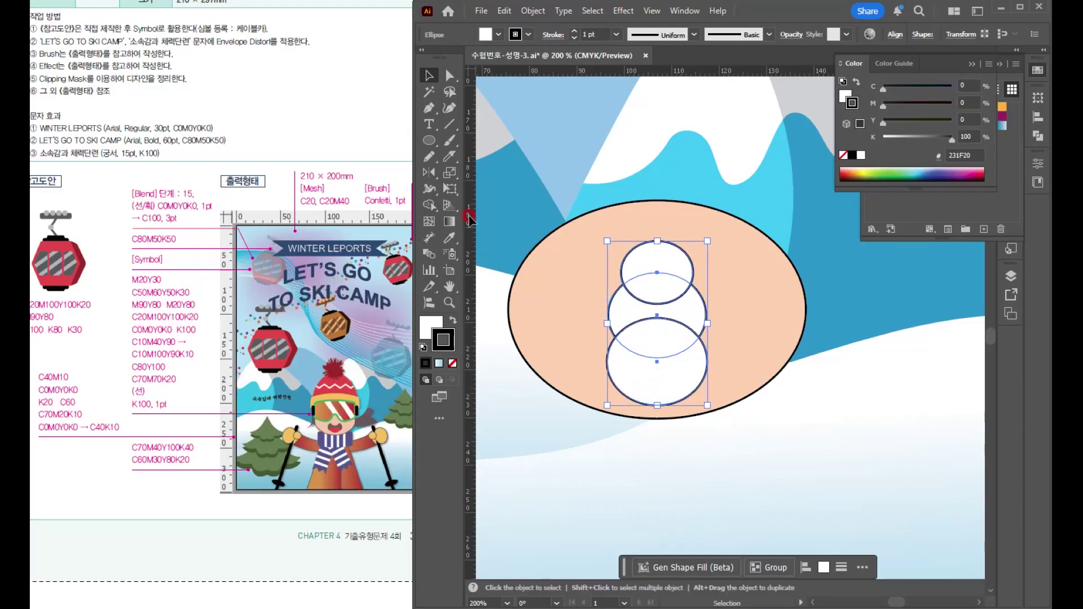
left_click(430, 204)
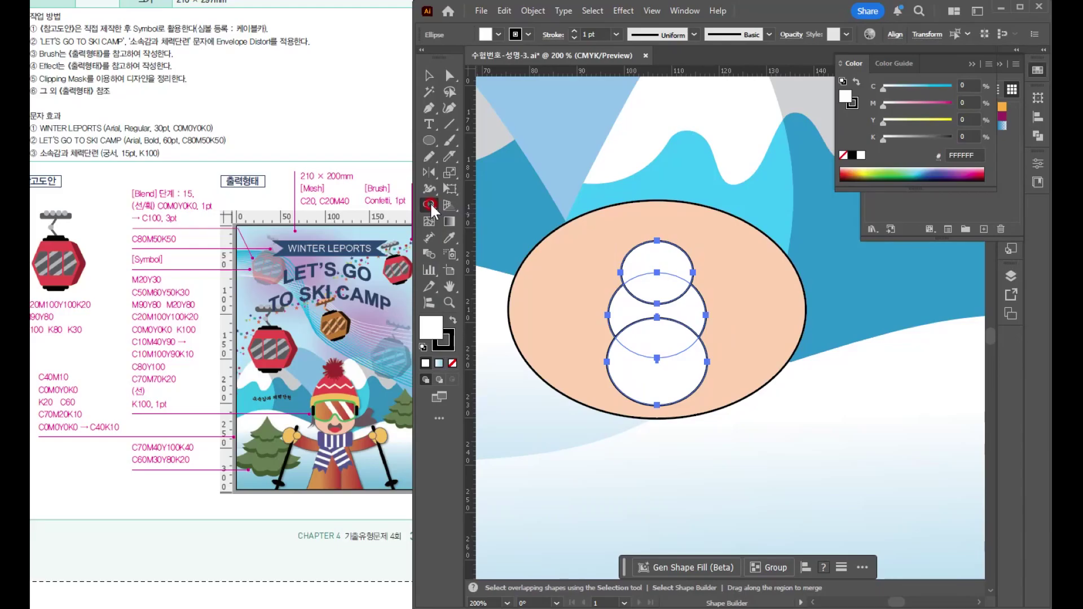
left_click(665, 255, "alt")
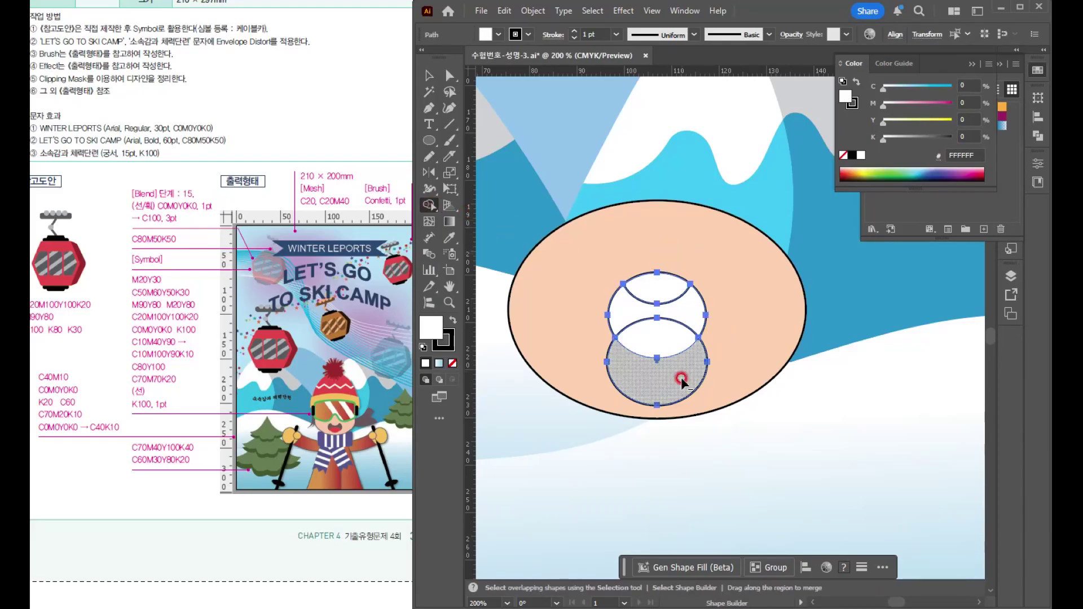
left_click(679, 384, "alt")
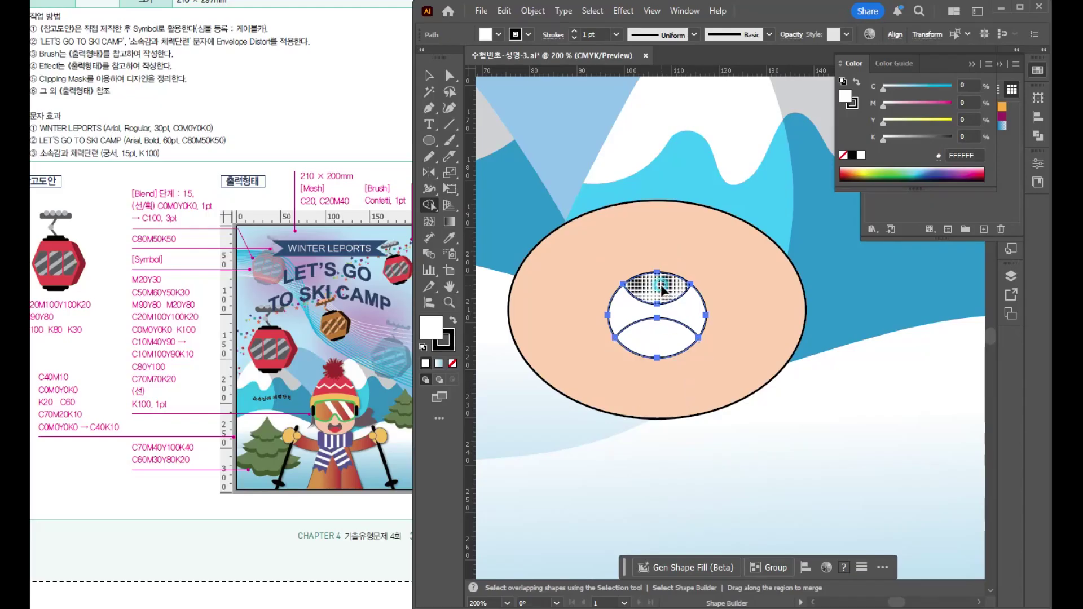
left_click(661, 335)
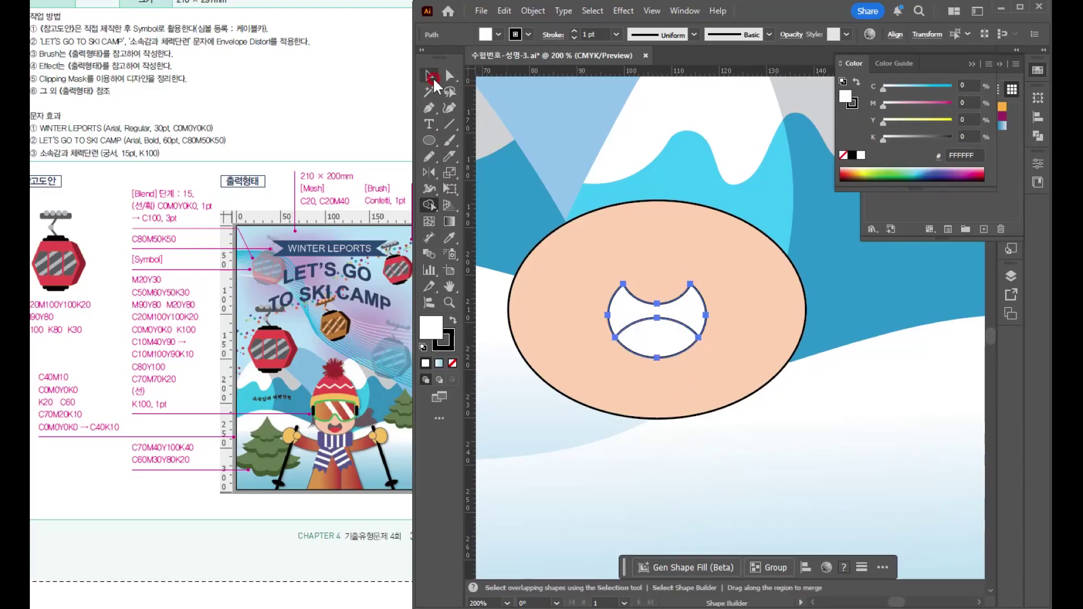
left_click(428, 76)
left_click(694, 129)
Try moving the tongue piece down and undo the move
left_click_drag(654, 336, 645, 365)
key("ctrl+z")
Fill the upper mouth piece with the C50 M60 Y50 K30 swatch and the tongue with the M90 Y80 swatch
left_click(685, 310)
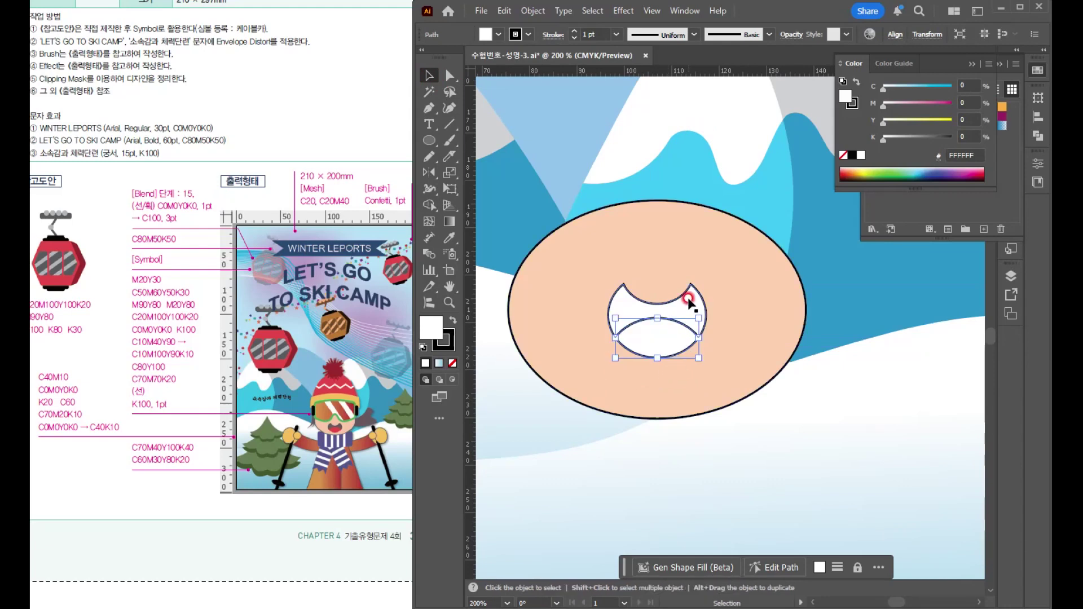
left_click(1037, 70)
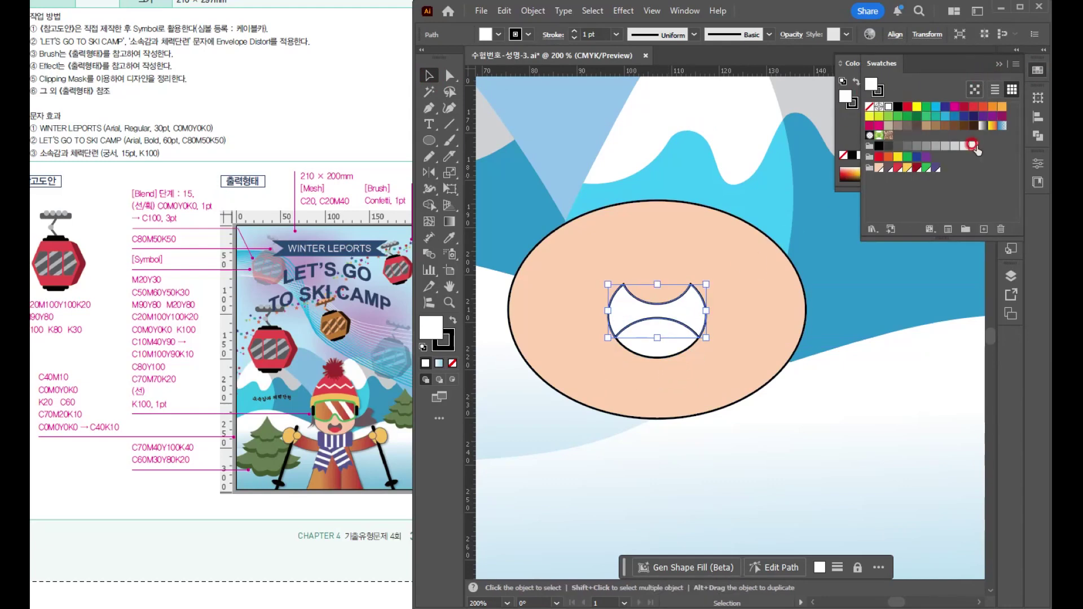
left_click(889, 168)
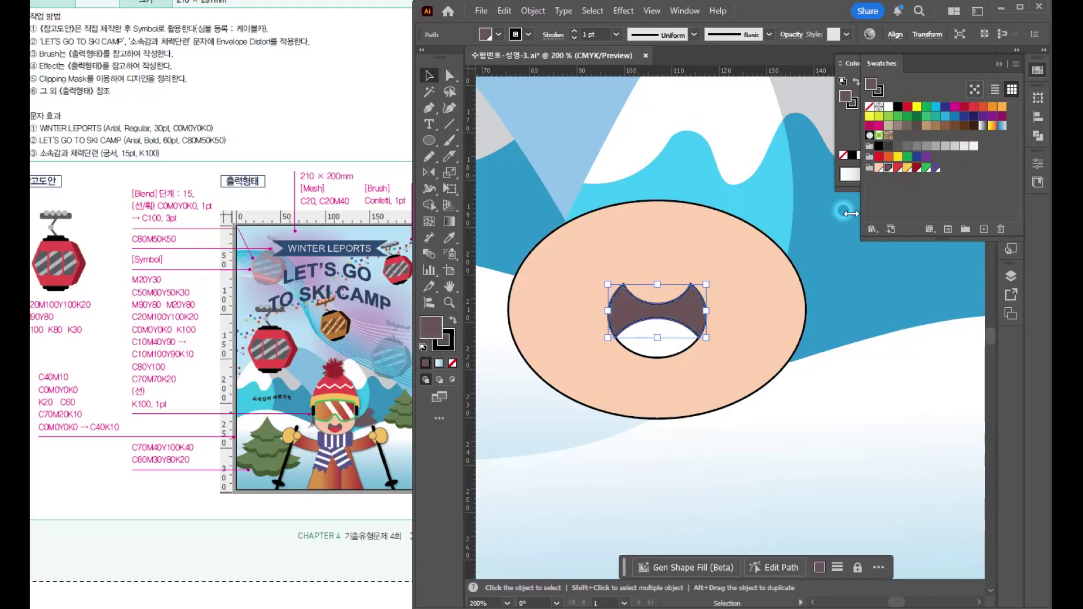
left_click(655, 343)
left_click(904, 168)
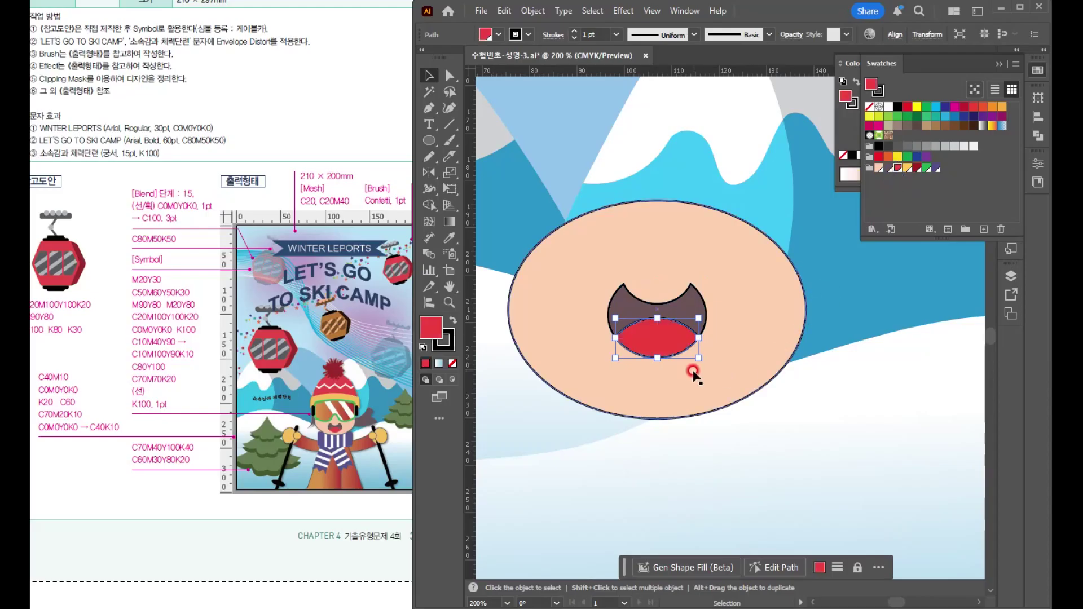
Remove the stroke from both the mouth and tongue pieces
left_click(654, 314, "shift")
left_click(450, 251)
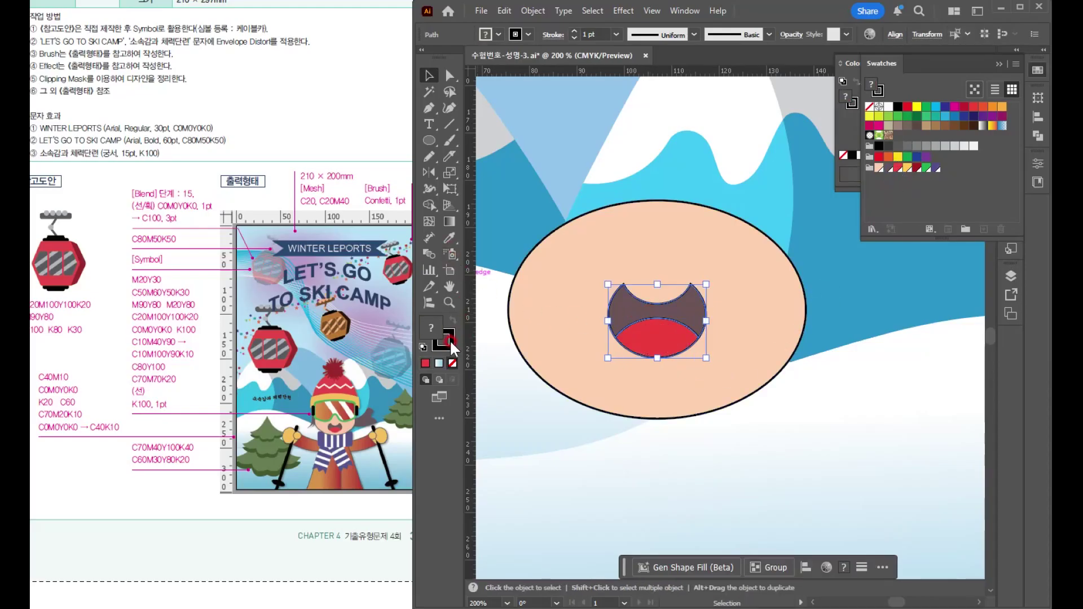
left_click(452, 364)
left_click(431, 80)
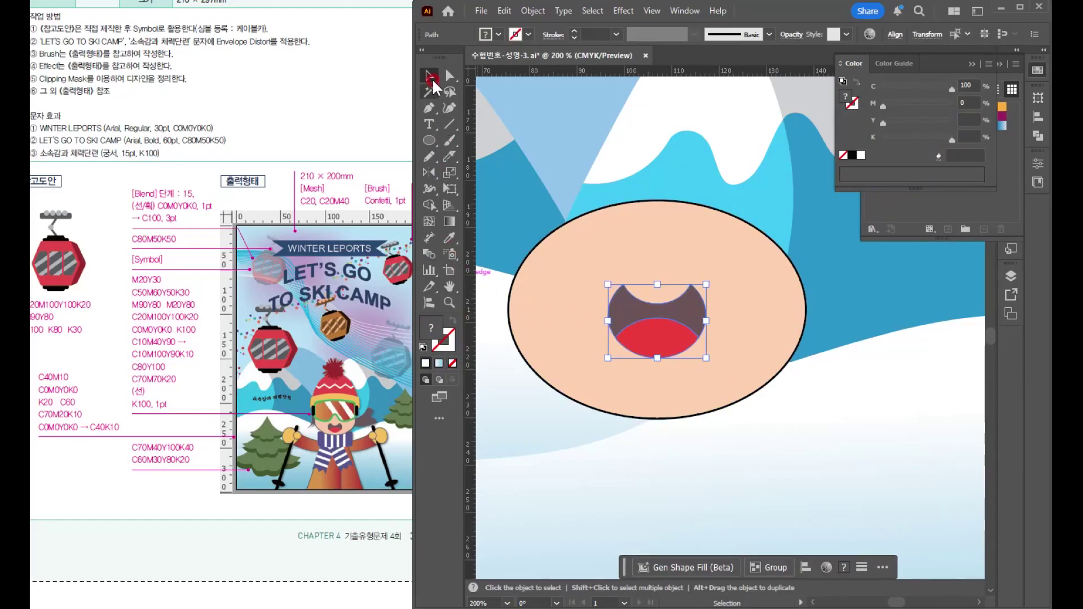
left_click(760, 200)
Group the mouth with the tongue, enlarge the group and place it slightly lower on the face
left_click(709, 310)
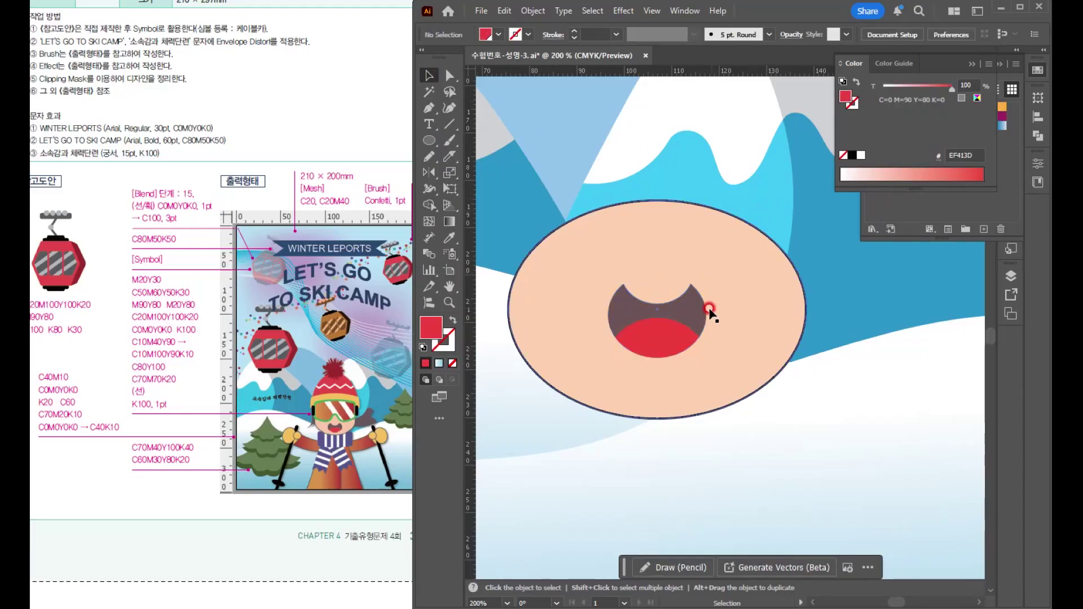
left_click(646, 351)
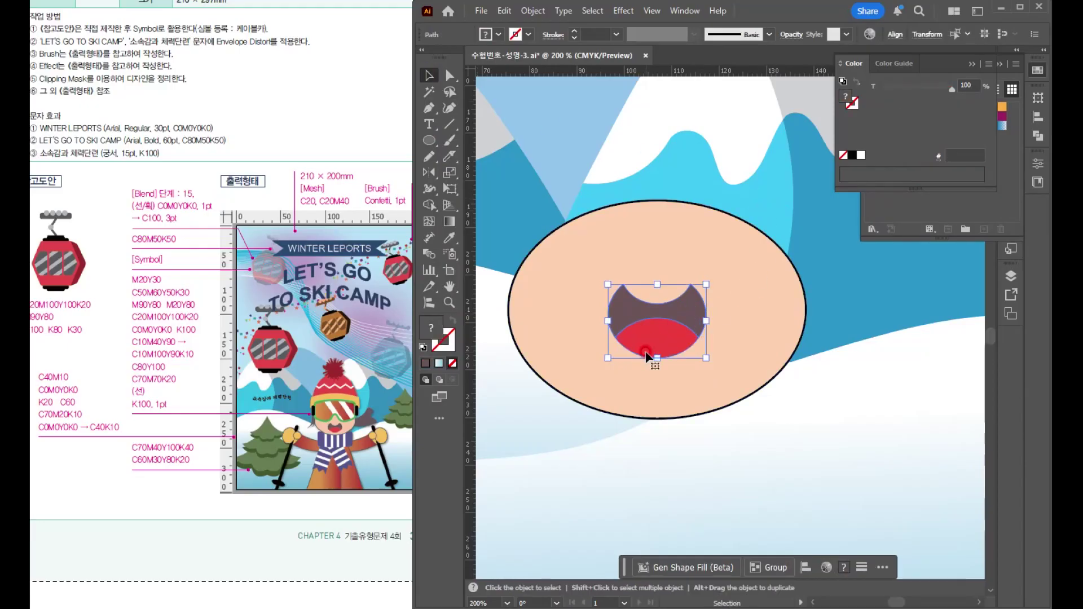
key("ctrl+g")
left_click_drag(693, 311, 721, 288)
left_click(704, 312, "shift")
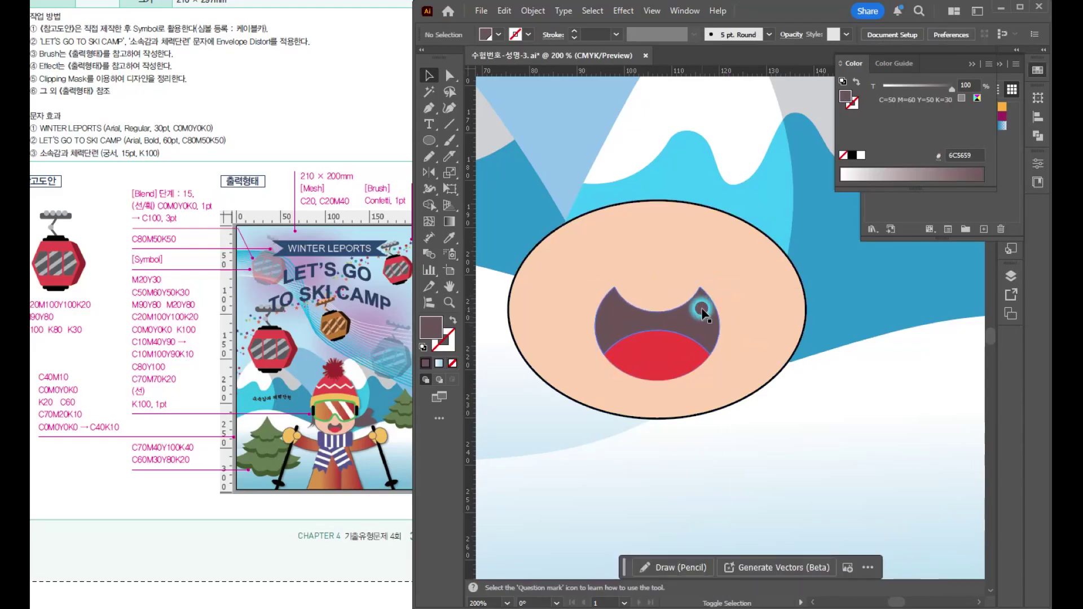
left_click(493, 390)
Draw a small closed C50 M60 Y50 K30 hair shape without stroke against the face's left edge using the Pen tool
left_click_drag(673, 341, 705, 349)
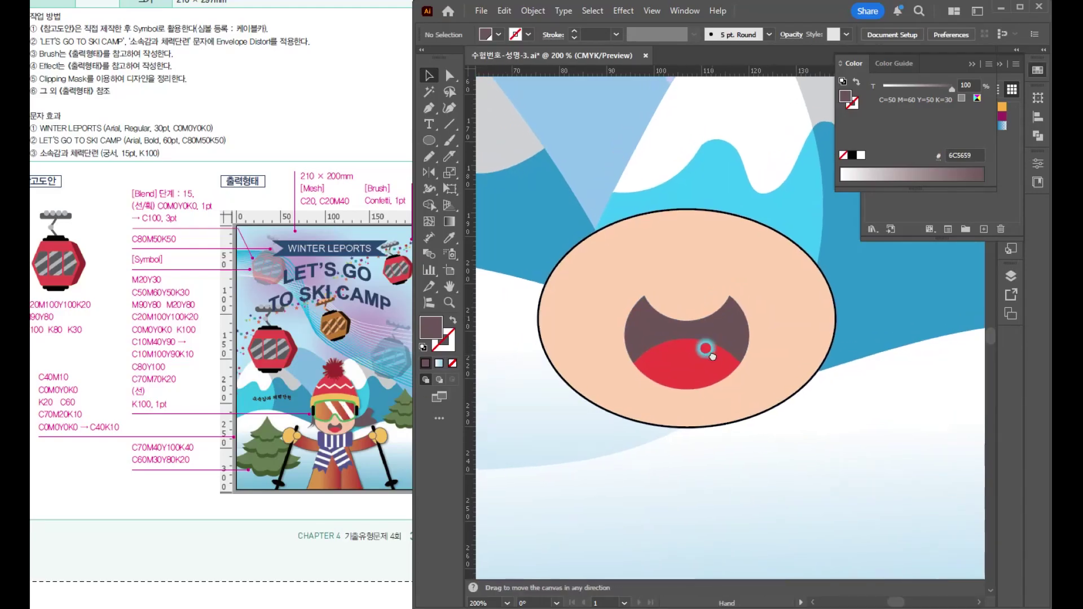
left_click(422, 113)
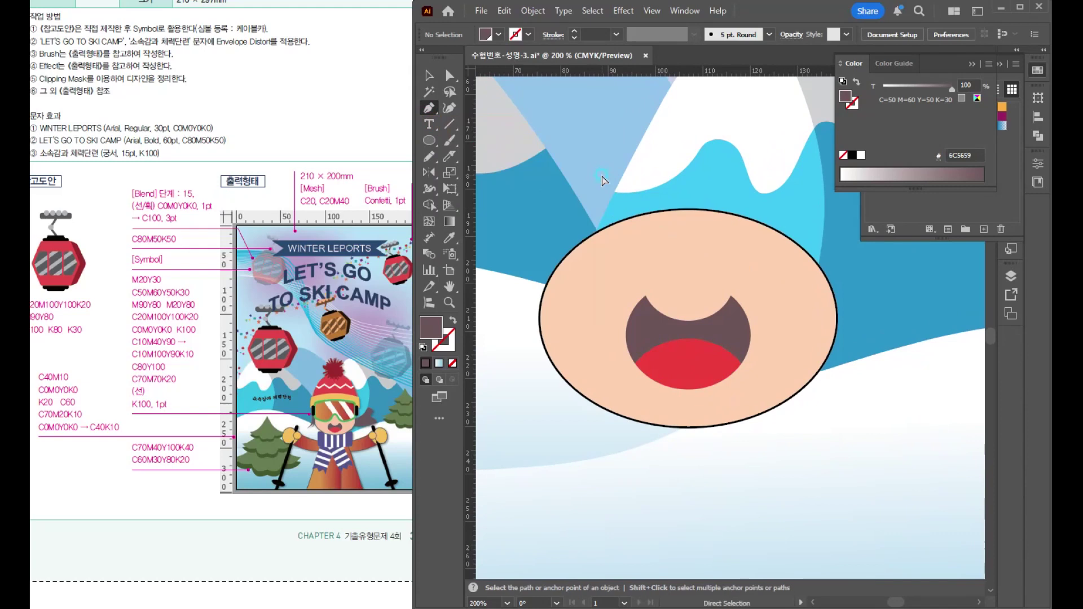
left_click_drag(662, 251, 706, 219)
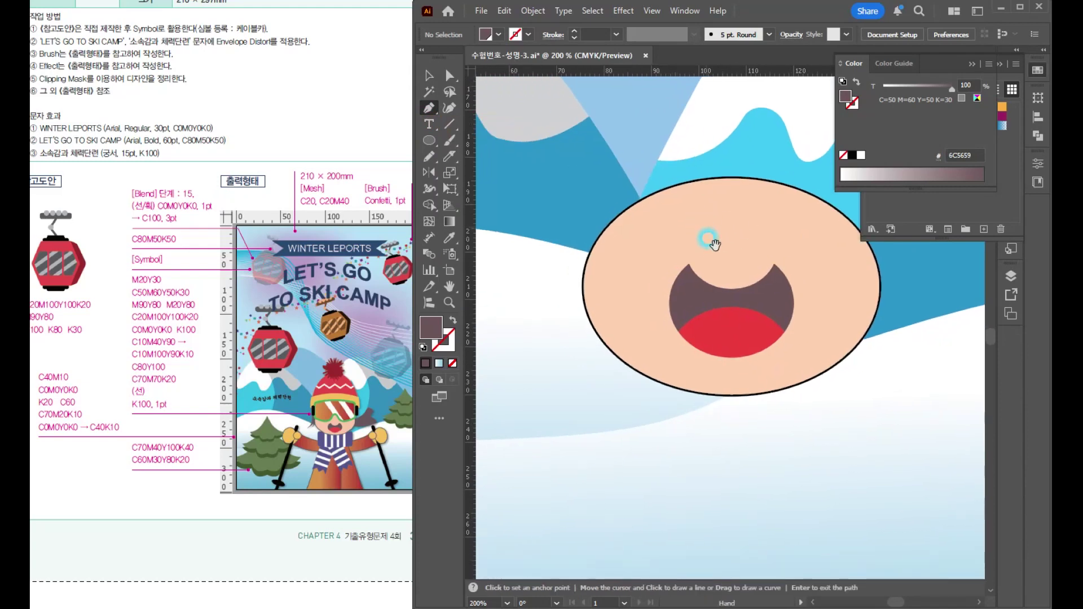
left_click(590, 253)
left_click(558, 287)
left_click_drag(555, 318, 577, 302)
left_click(575, 319)
left_click_drag(582, 345, 573, 356)
left_click(582, 345)
left_click_drag(591, 252, 583, 174)
Draw a closed forked C50 M60 Y50 K30 hair shape without stroke against the face's right edge using the Pen tool
left_click_drag(871, 281, 749, 306)
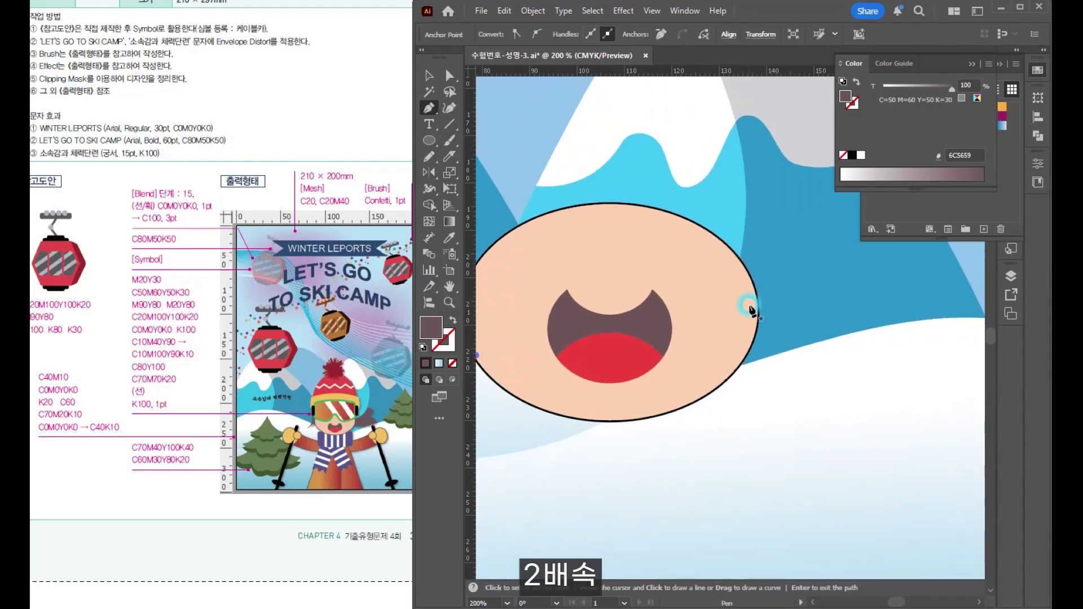
left_click(746, 296)
left_click(820, 277)
left_click_drag(820, 276, 727, 319)
left_click(772, 266)
left_click_drag(806, 289, 802, 303)
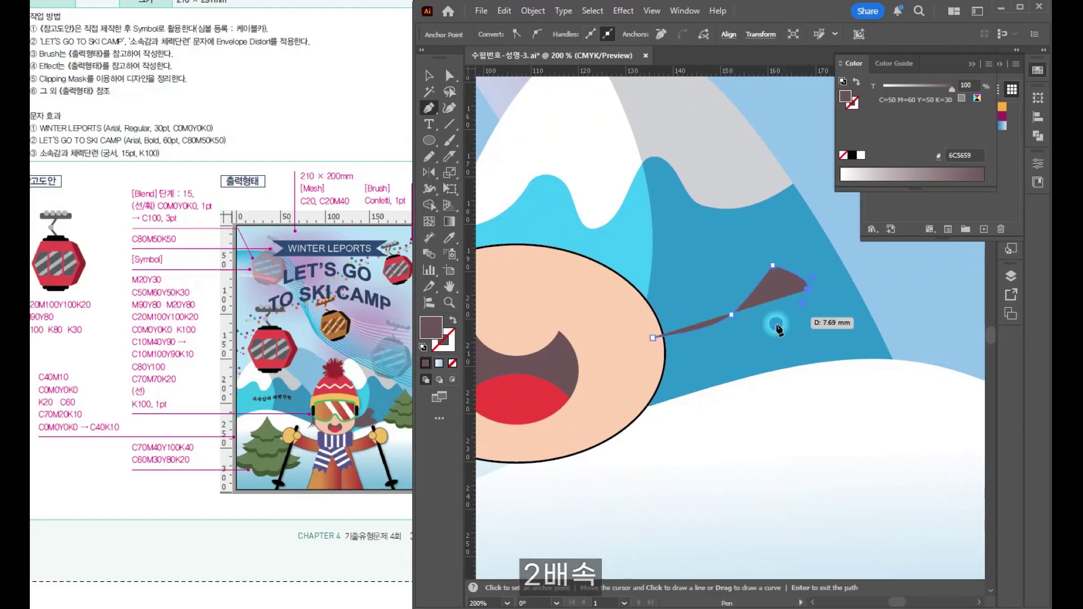
left_click(773, 337)
left_click_drag(824, 374, 815, 394)
left_click_drag(653, 381, 618, 355)
left_click(653, 381)
left_click(653, 339)
scroll(780, 356, "down", 2)
left_click_drag(702, 347, 738, 233)
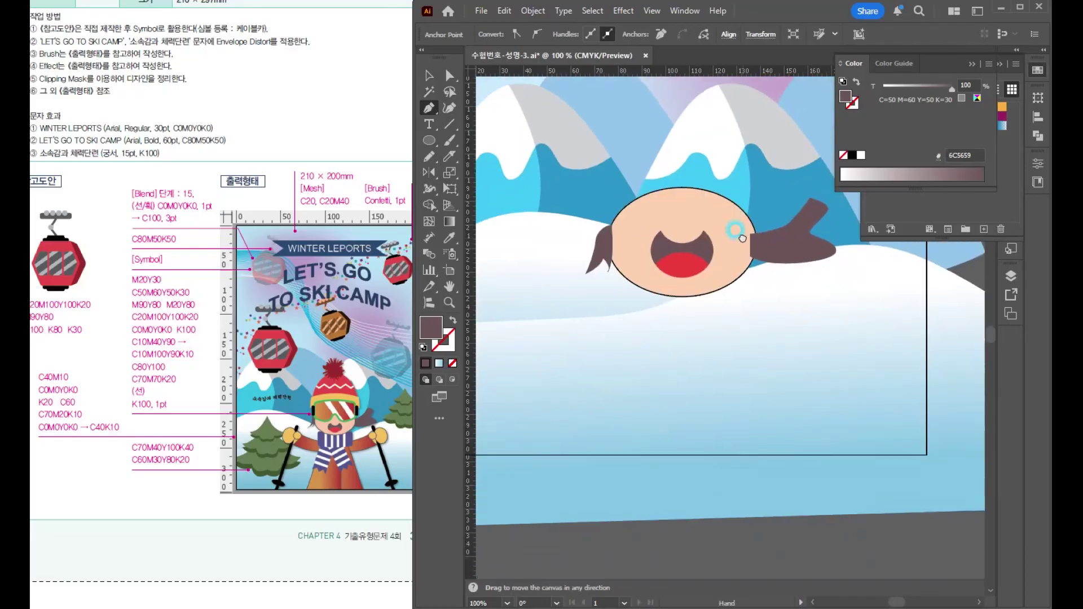
Place the face and mouth in front of both hair pieces and group all four parts together
left_click(427, 78)
left_click(795, 319)
left_click_drag(795, 319, 777, 371)
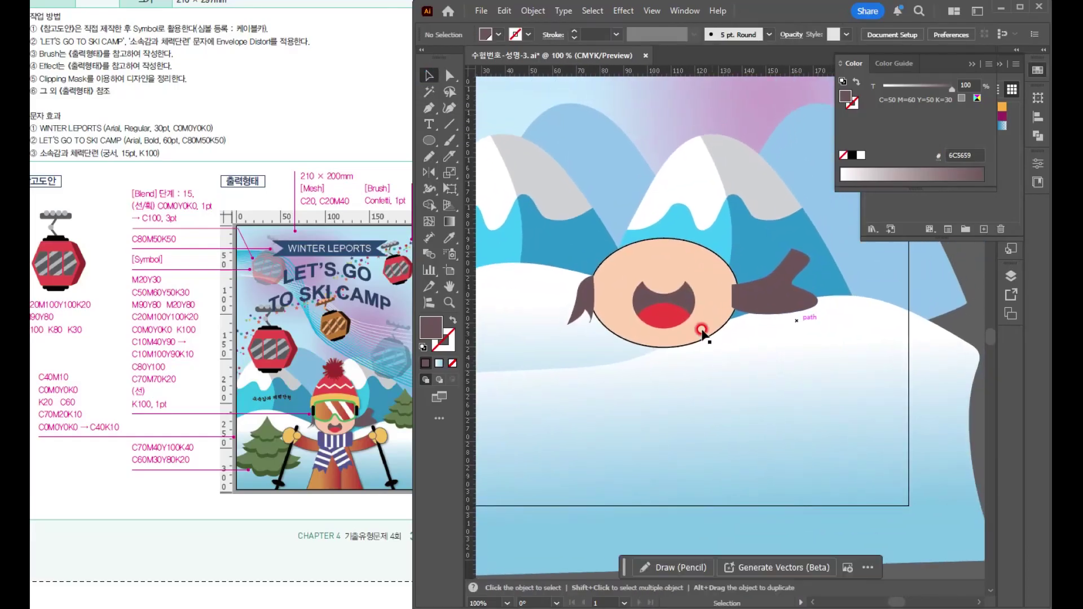
left_click(657, 307)
left_click(662, 255, "shift")
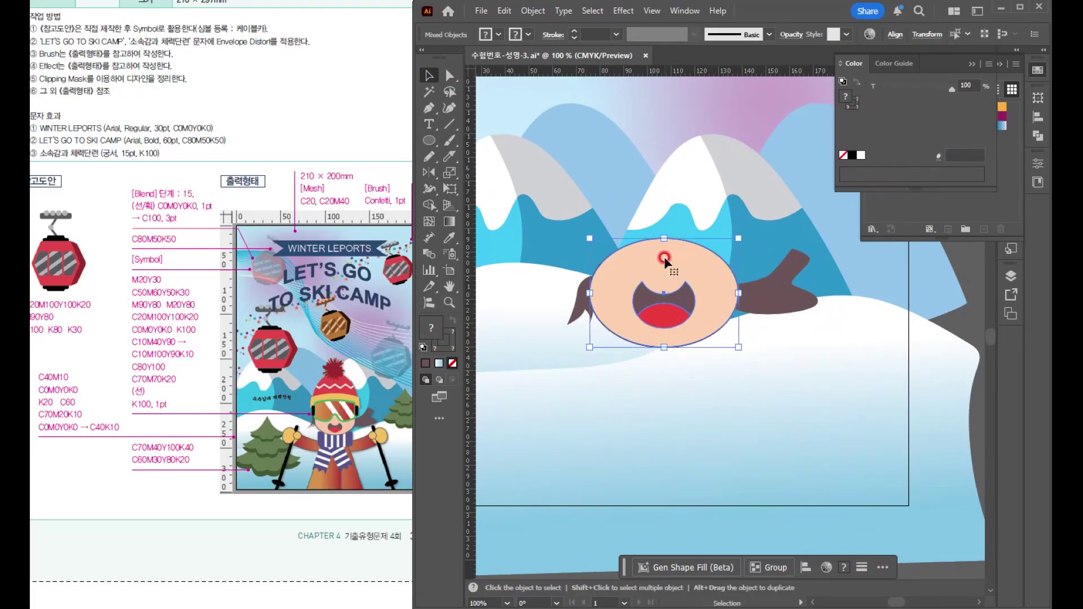
left_click(759, 299, "shift")
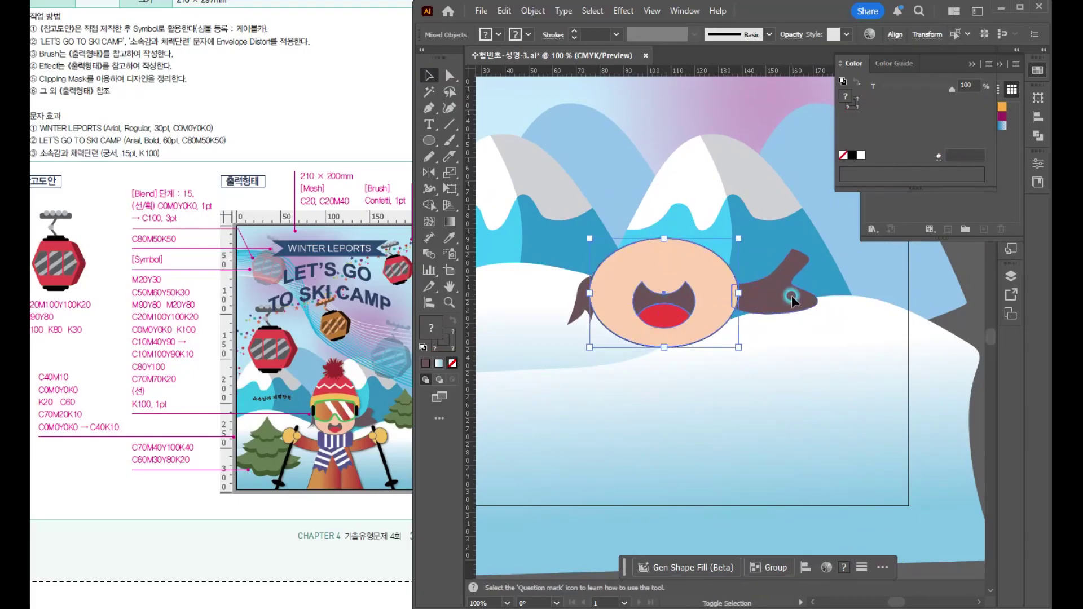
left_click(600, 311, "shift")
key("ctrl+g")
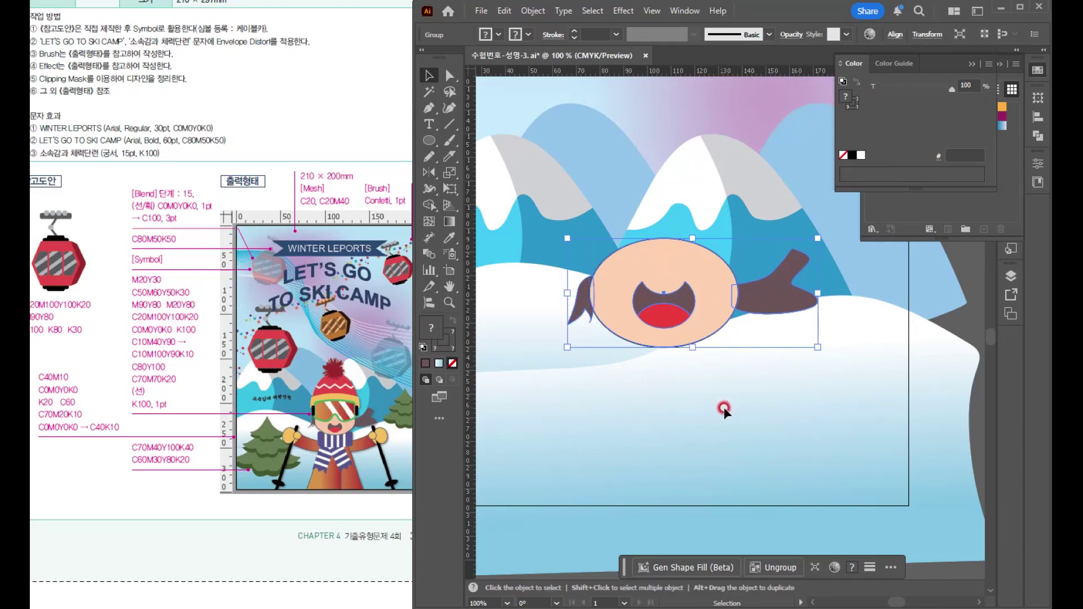
Draw a rectangle as wide as the face across its upper half, with white fill and a 1 pt black stroke
scroll(688, 234, "up", 2)
key("space")
left_click_drag(615, 348, 664, 351)
left_click(427, 141)
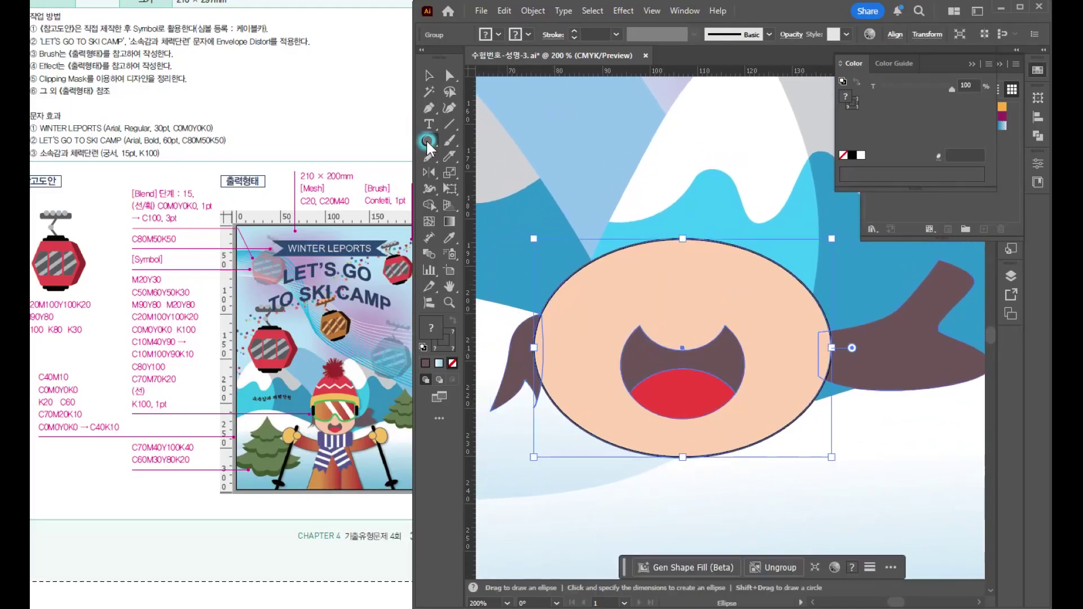
left_click(476, 140)
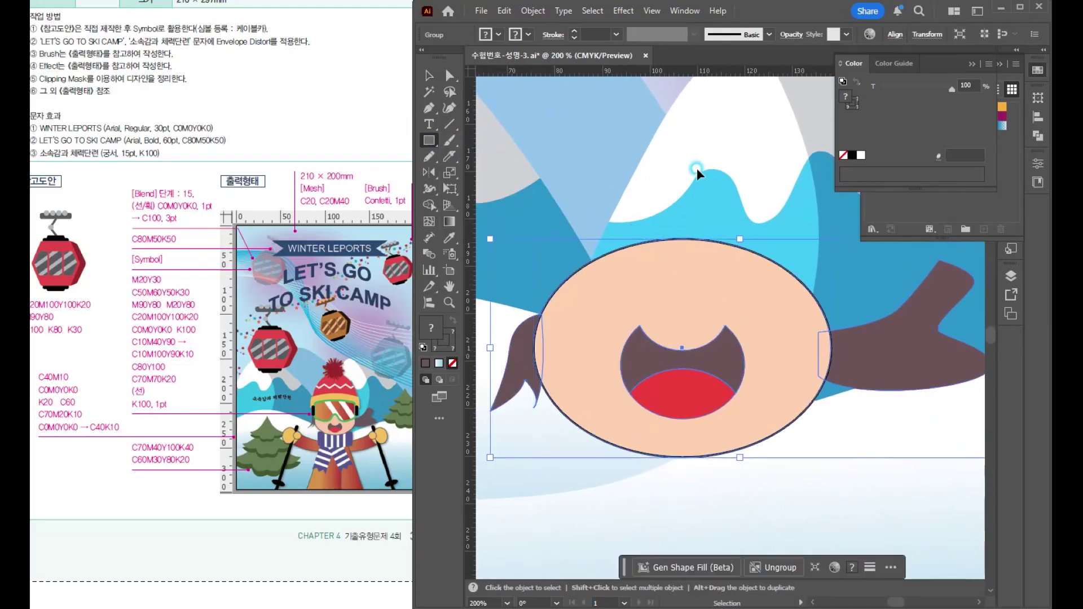
left_click_drag(677, 257, 683, 261)
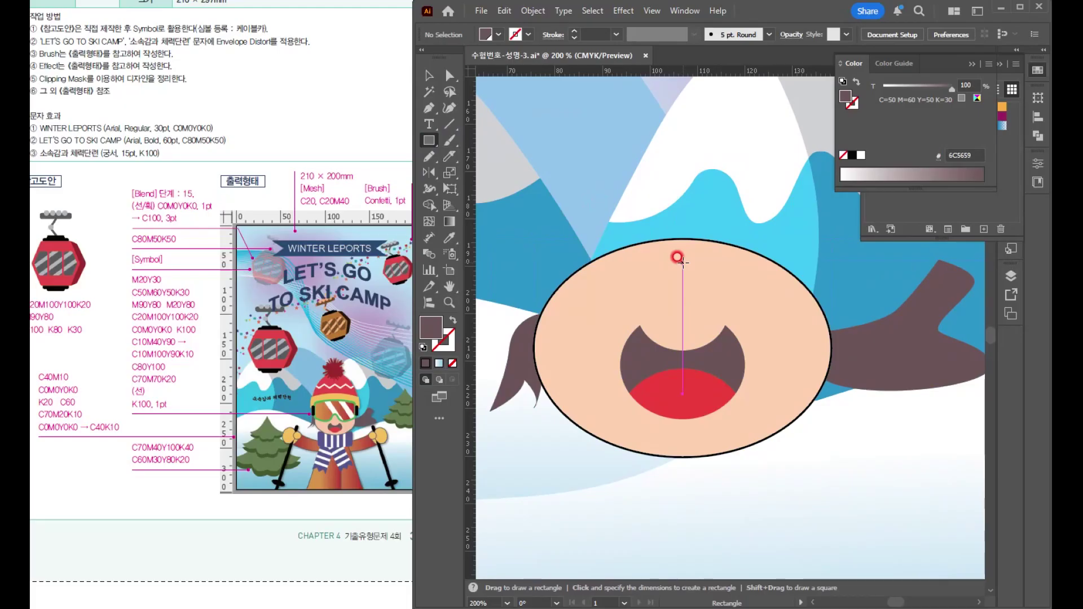
mouse_move(682, 262)
left_mouse_down()
mouse_move(813, 308)
mouse_move(833, 332)
left_mouse_up()
key("d")
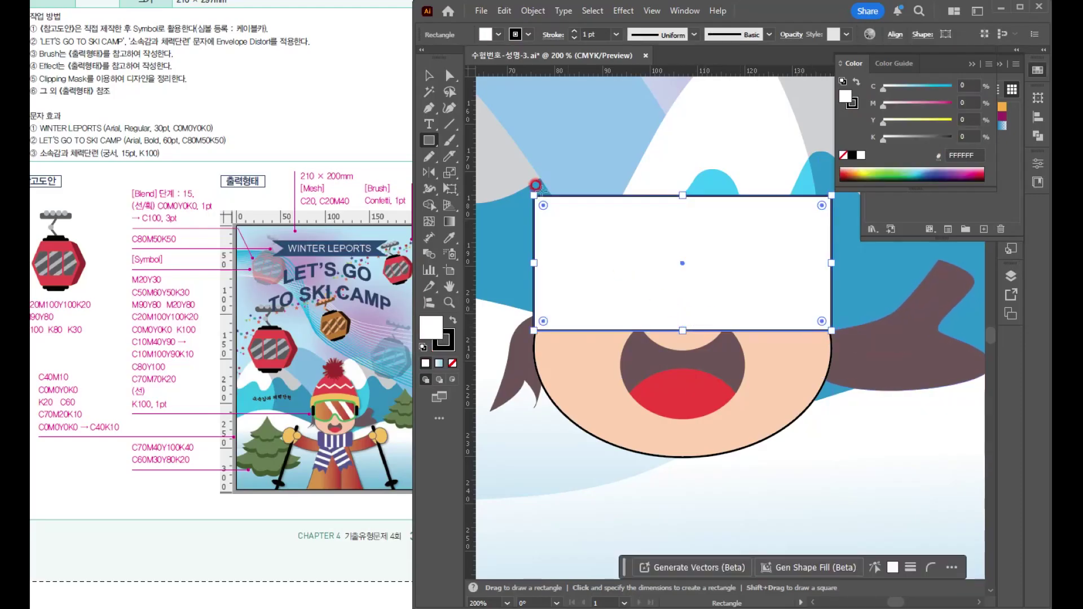
Bow the rectangle's top and bottom edges upward at their centres with the Curvature tool
left_click(429, 77)
left_click(757, 280)
left_click(788, 289)
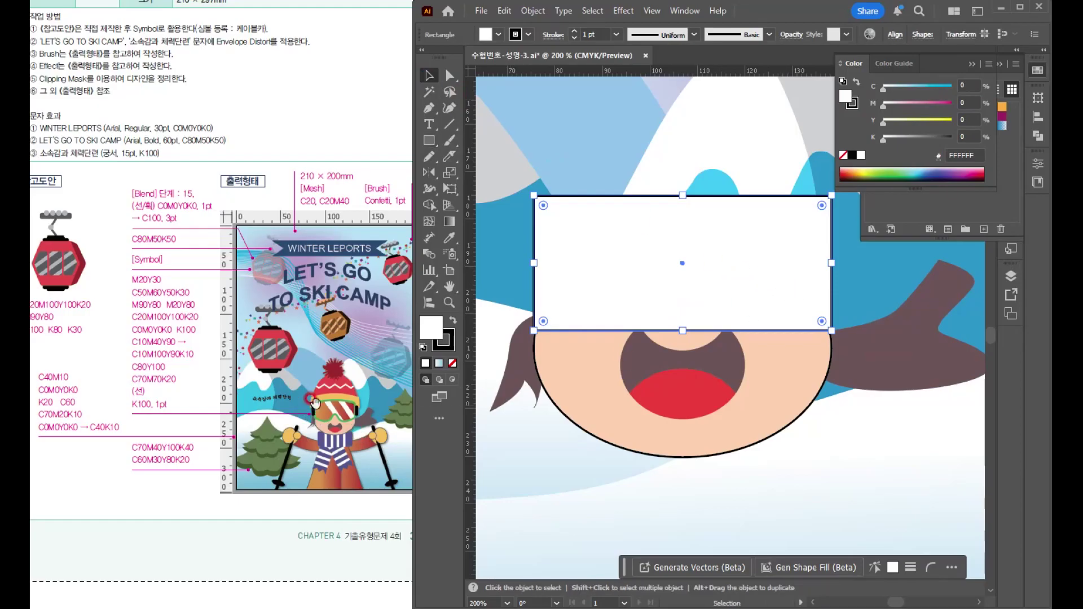
left_click(452, 109)
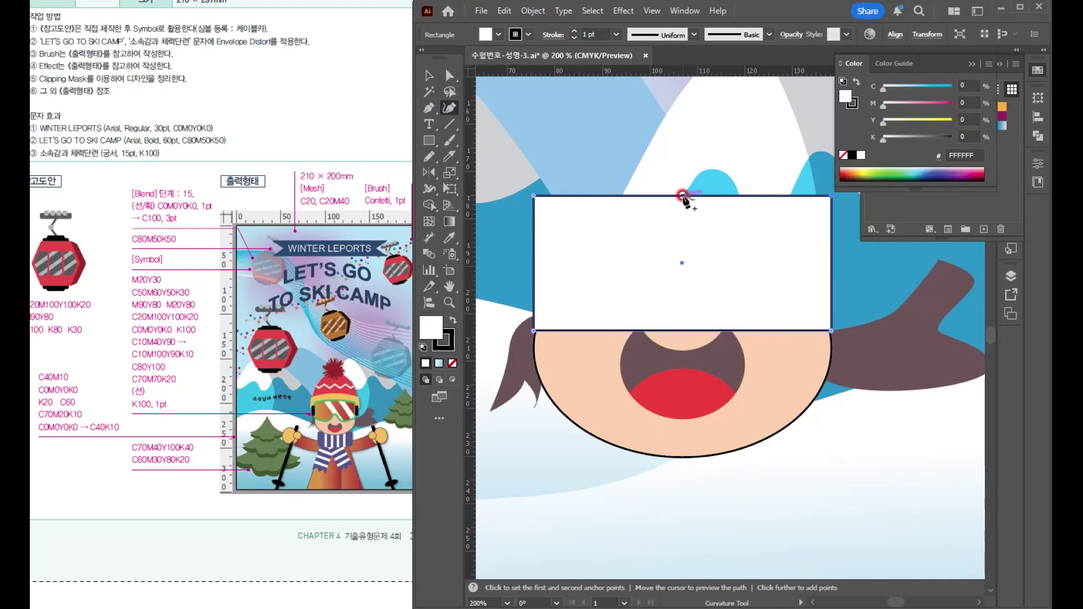
left_click_drag(684, 197, 683, 178)
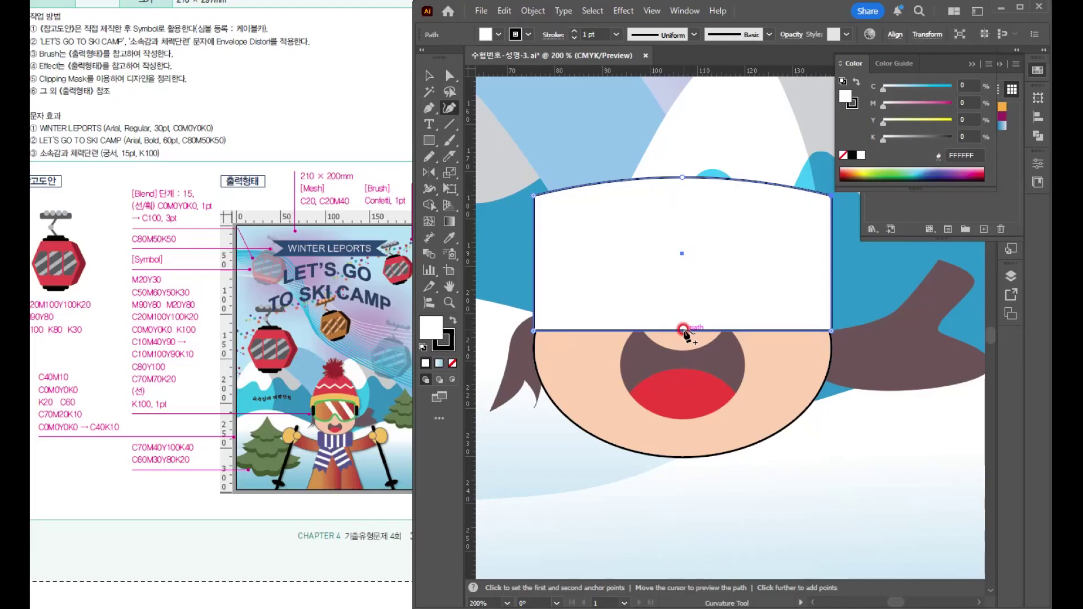
left_click_drag(683, 329, 683, 296)
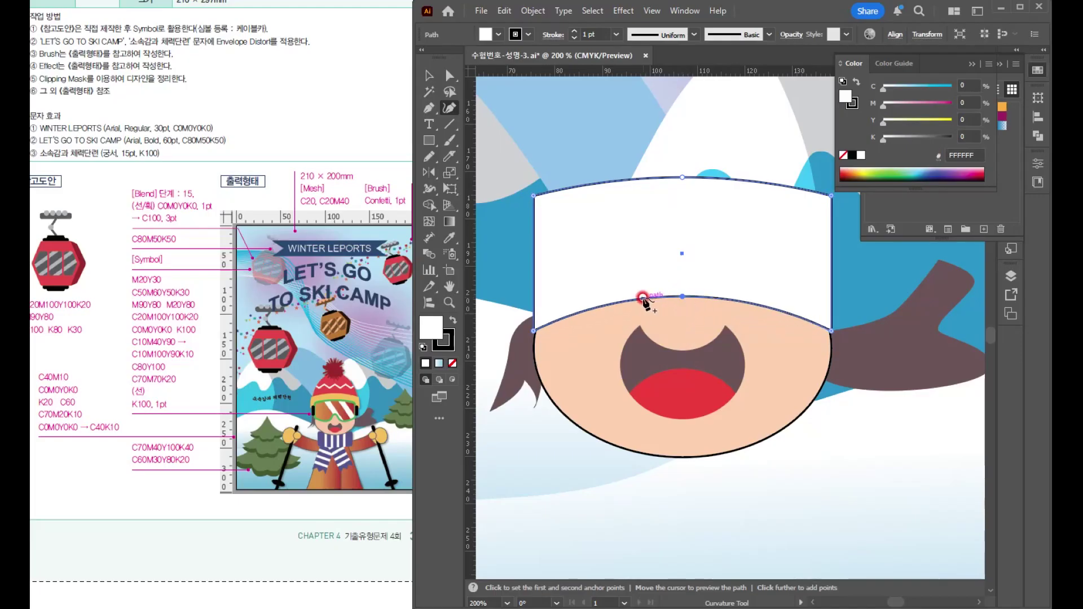
Shape a symmetrical nose notch in the white shape's bottom edge by pulling curve points down on both sides of its centre
left_click_drag(642, 299, 645, 316)
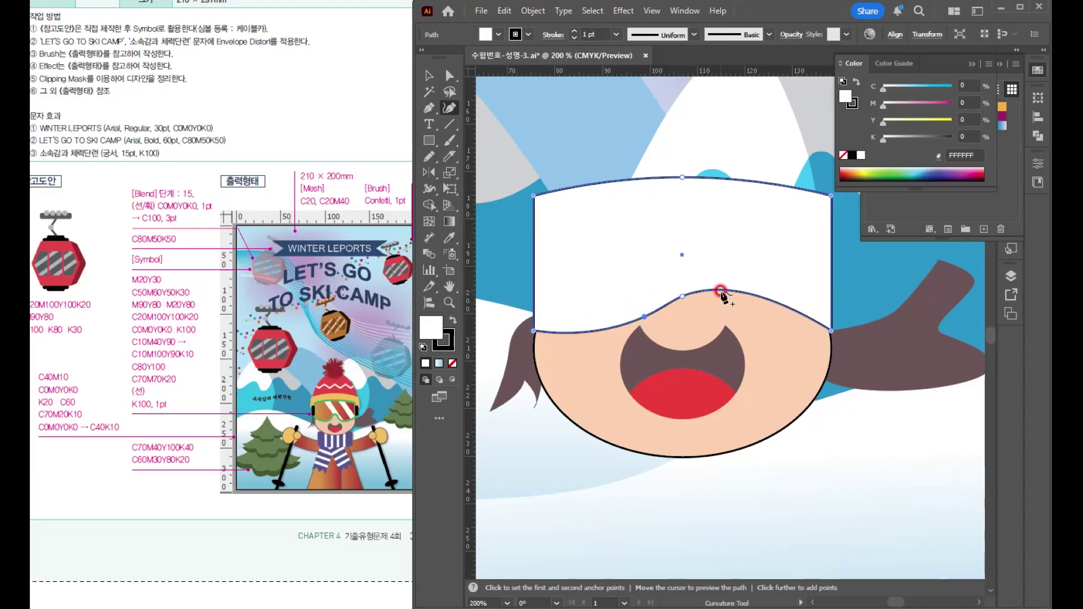
left_click_drag(720, 289, 716, 312)
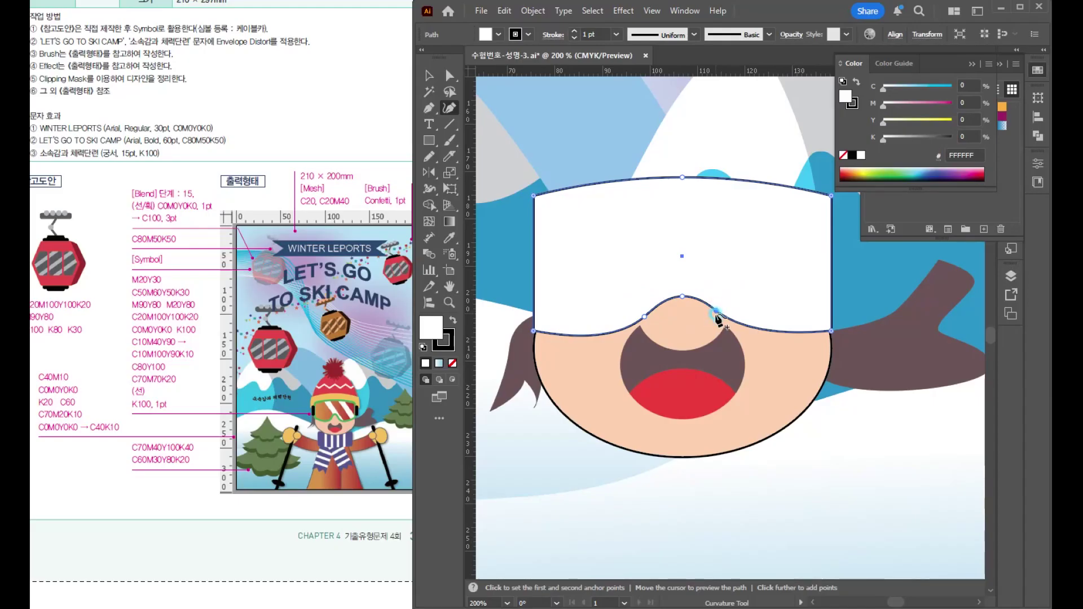
left_click_drag(716, 311, 720, 335)
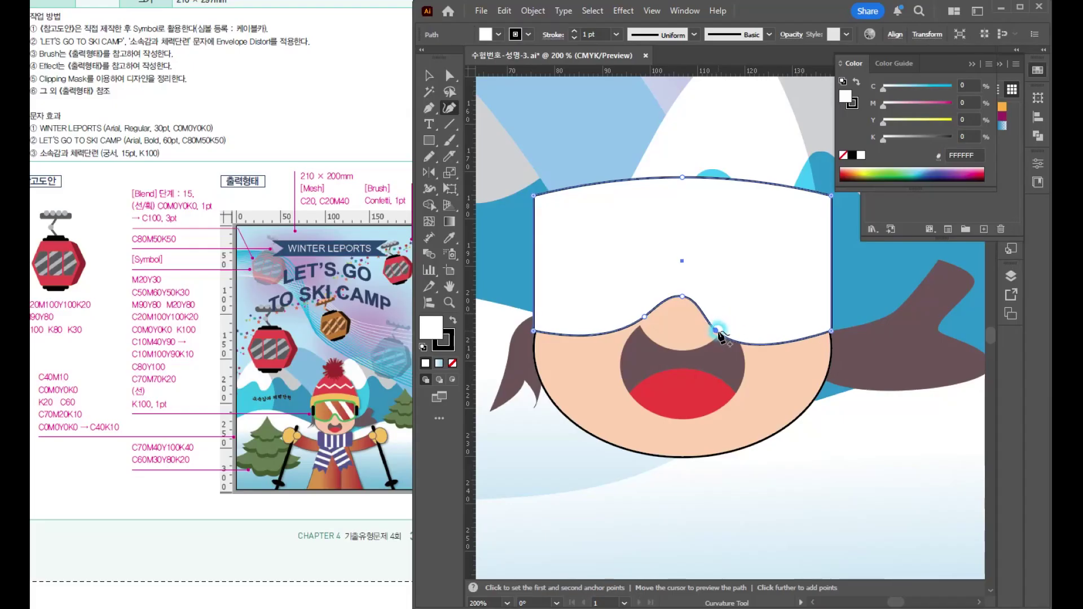
left_click(645, 321)
left_click_drag(644, 314, 646, 344)
left_click(713, 333)
left_click_drag(712, 333, 714, 343)
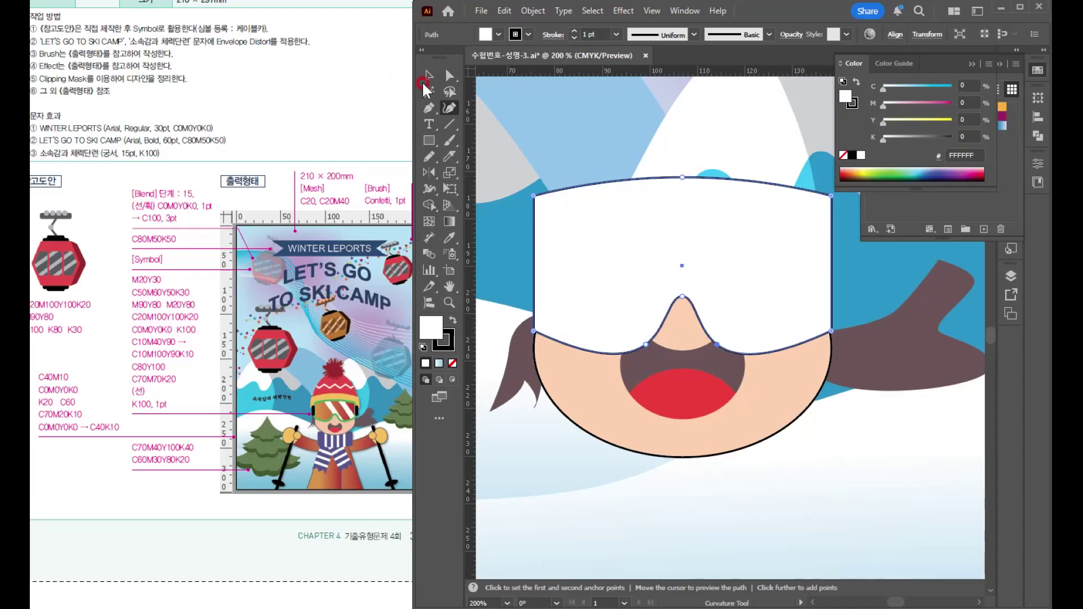
Reduce the goggle shape's height and position it over the eyes, with the mouth and right hair piece slightly smaller
key("v")
left_click(681, 350)
left_click_drag(682, 177, 682, 228)
left_click_drag(777, 285, 770, 239)
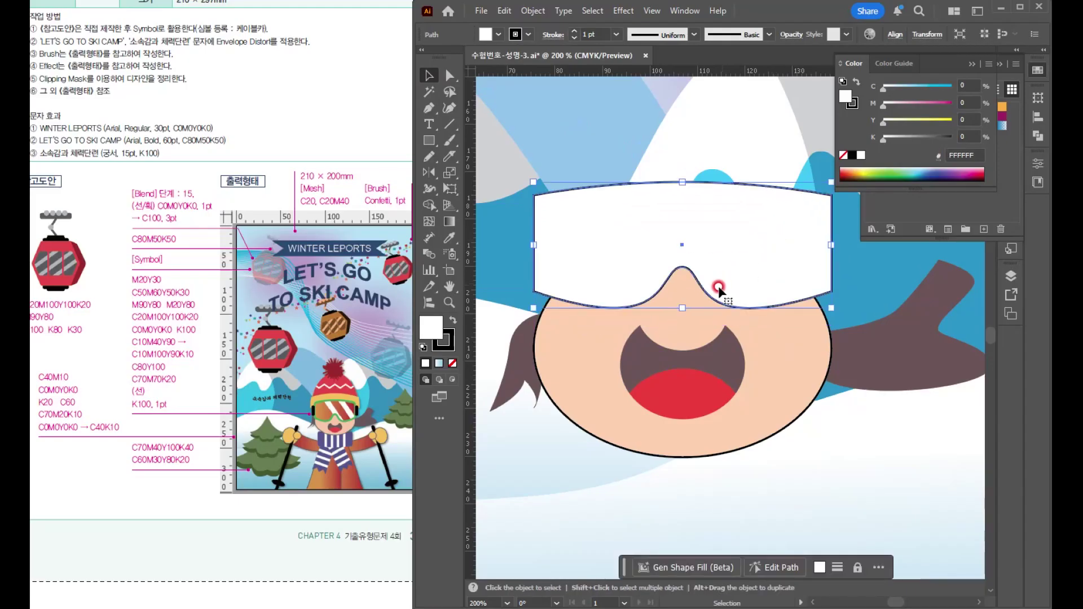
left_click_drag(683, 308, 683, 319)
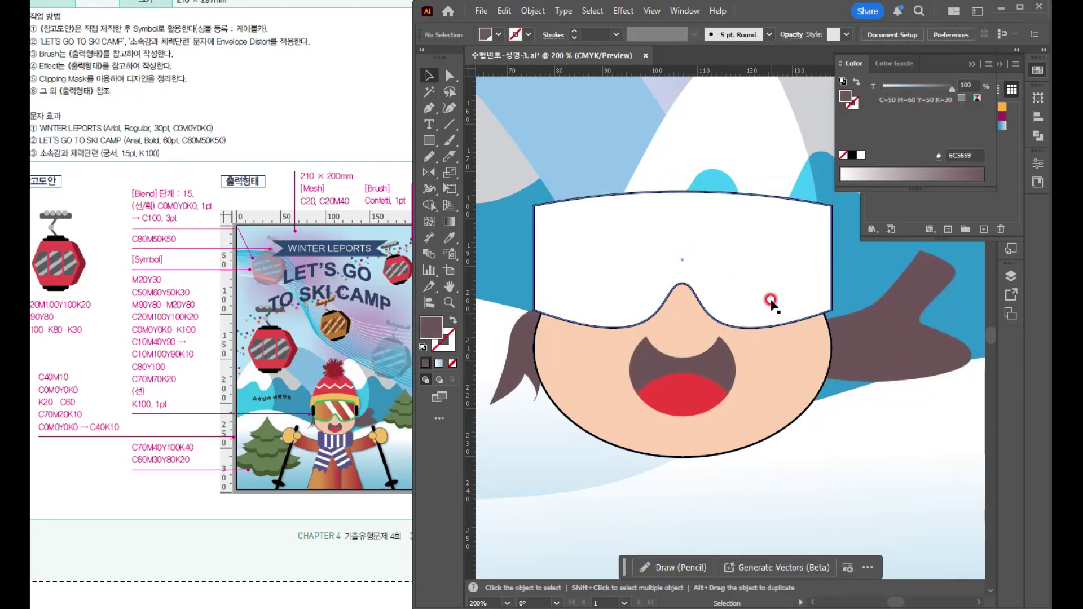
Round the four outer corners of the goggle shape and save the document
left_click(771, 301)
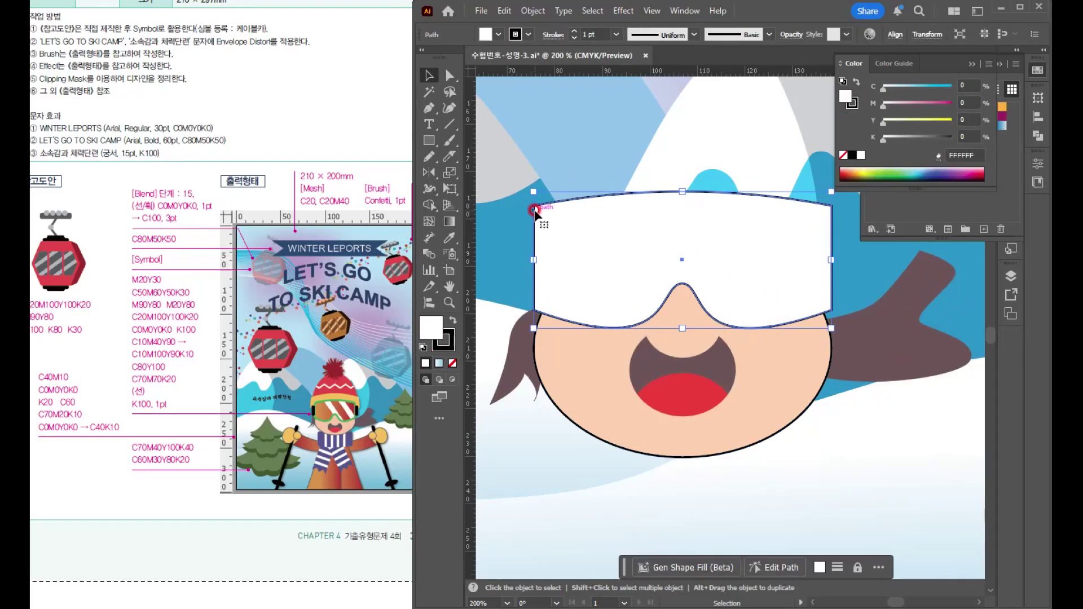
left_click(451, 76)
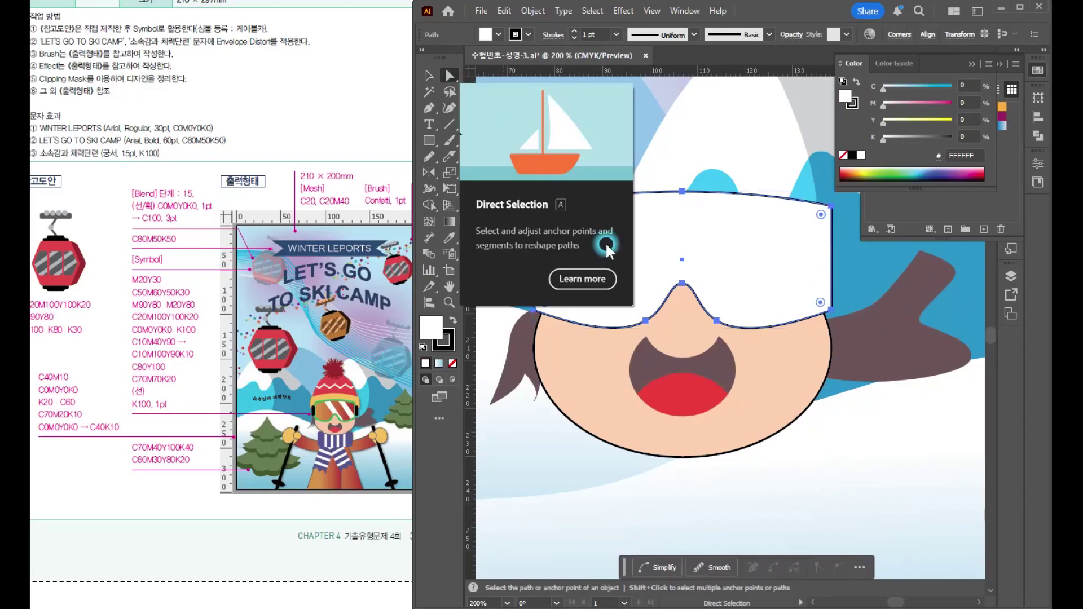
left_click(817, 219)
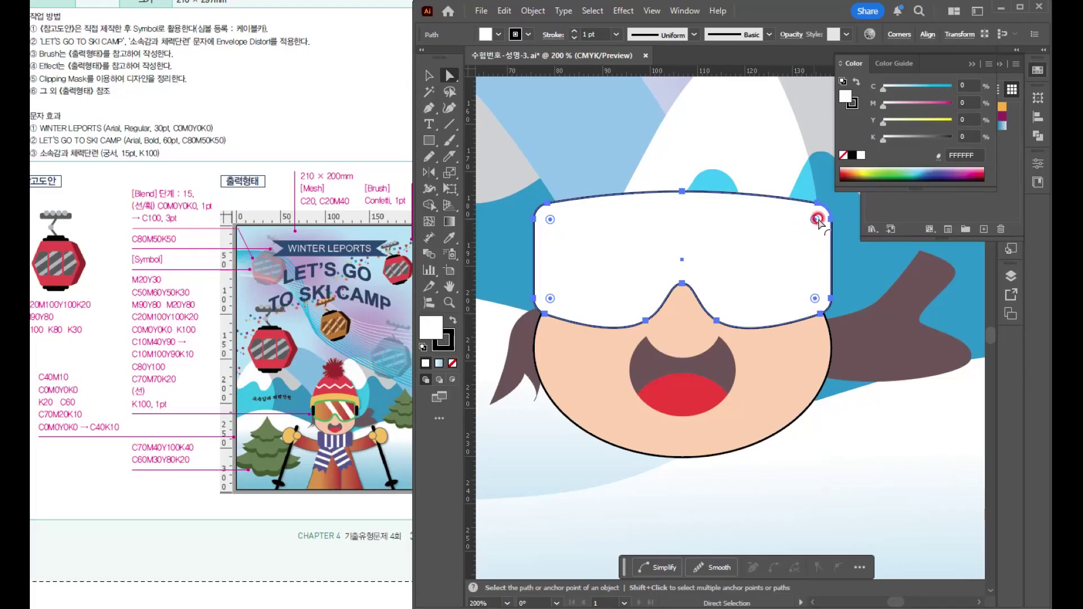
left_click(429, 75)
left_click(646, 165)
left_click(673, 254)
key("a")
key("ctrl+s")
left_click(802, 333)
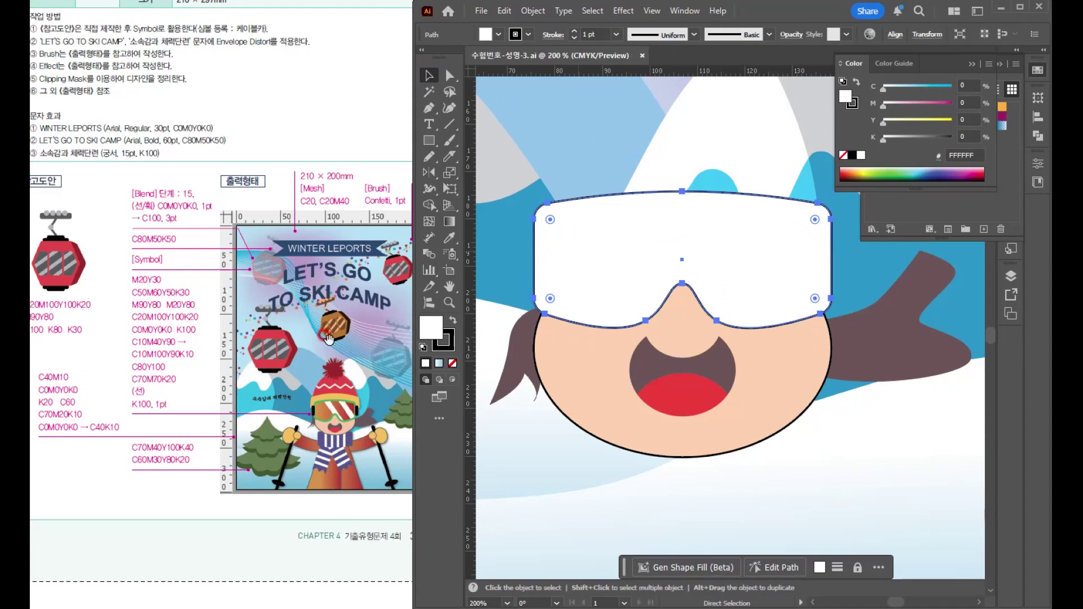
Remove the goggle shape's stroke and fill it with the green C80 Y100 swatch
key("v")
left_click(834, 466)
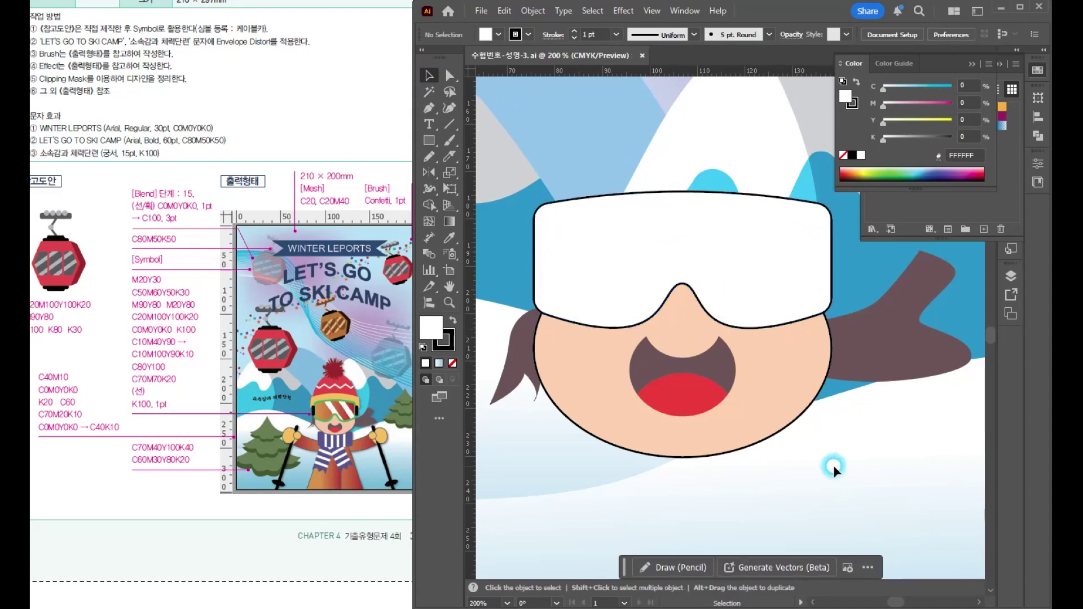
left_click(680, 316)
left_click(348, 404)
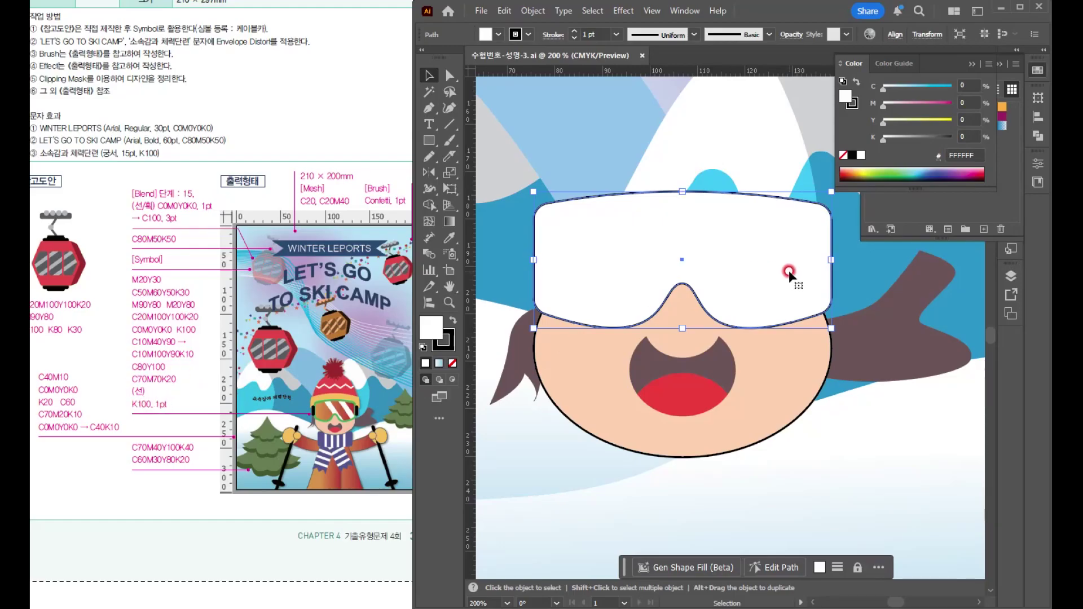
left_click(452, 364)
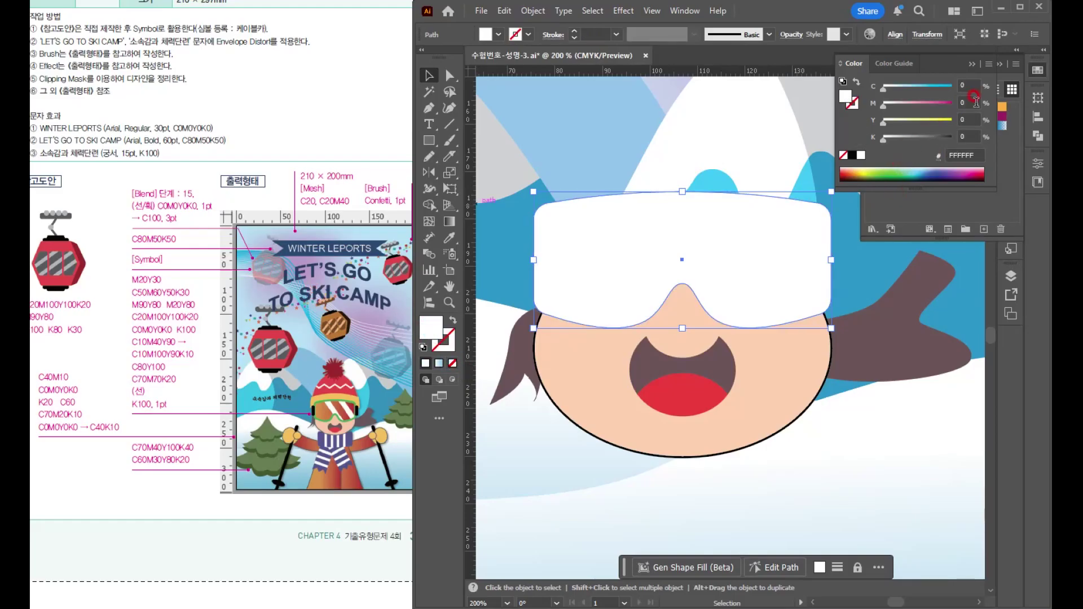
left_click(961, 208)
left_click(926, 168)
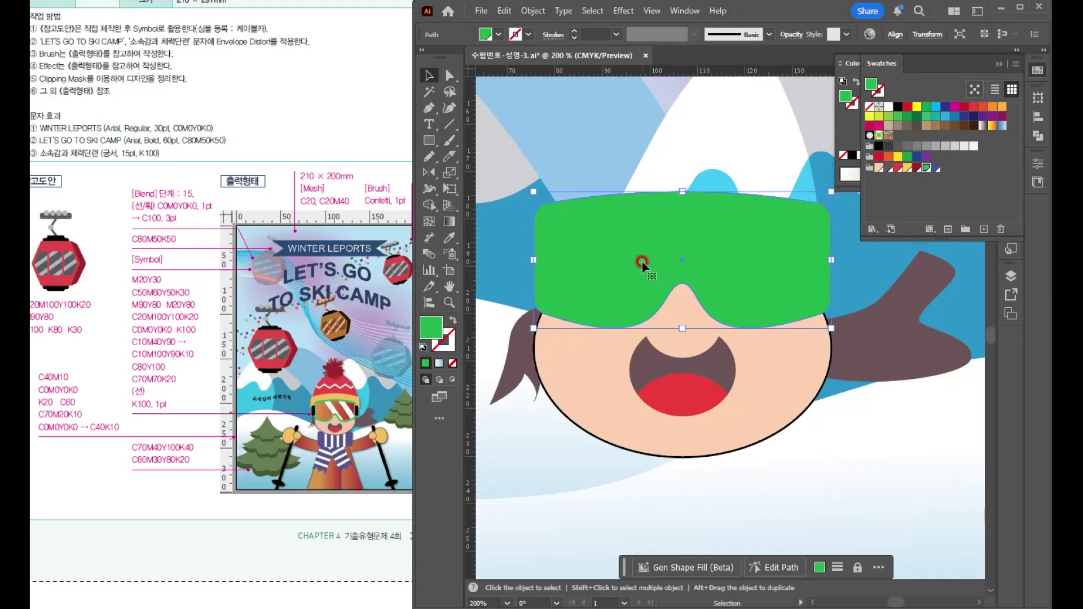
Create an inner copy of the green goggle shape with Offset Path at -2 mm and miter joins
left_click(533, 11)
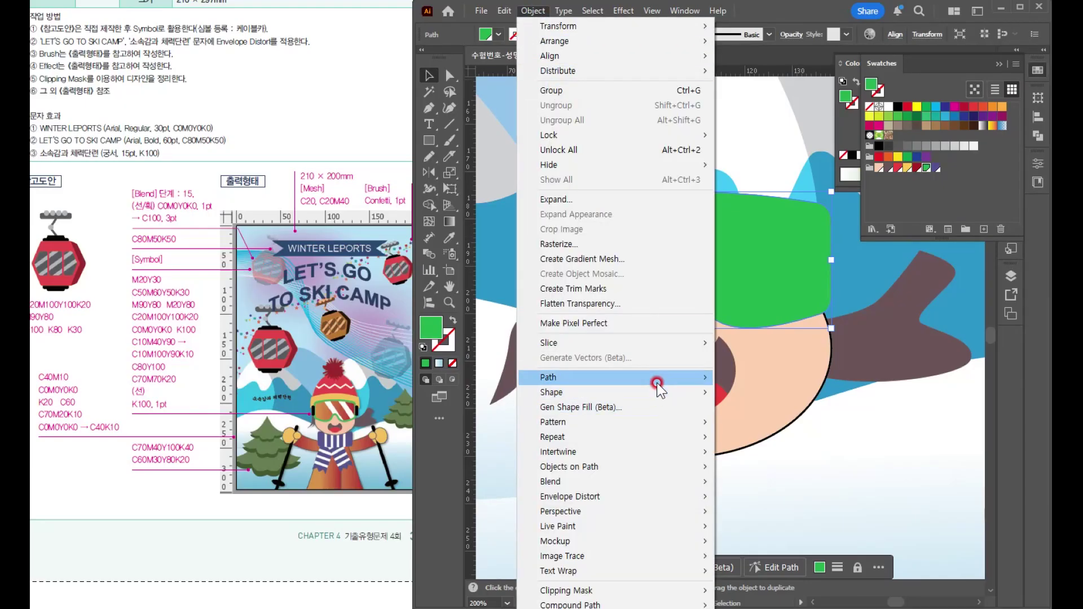
mouse_move(657, 382)
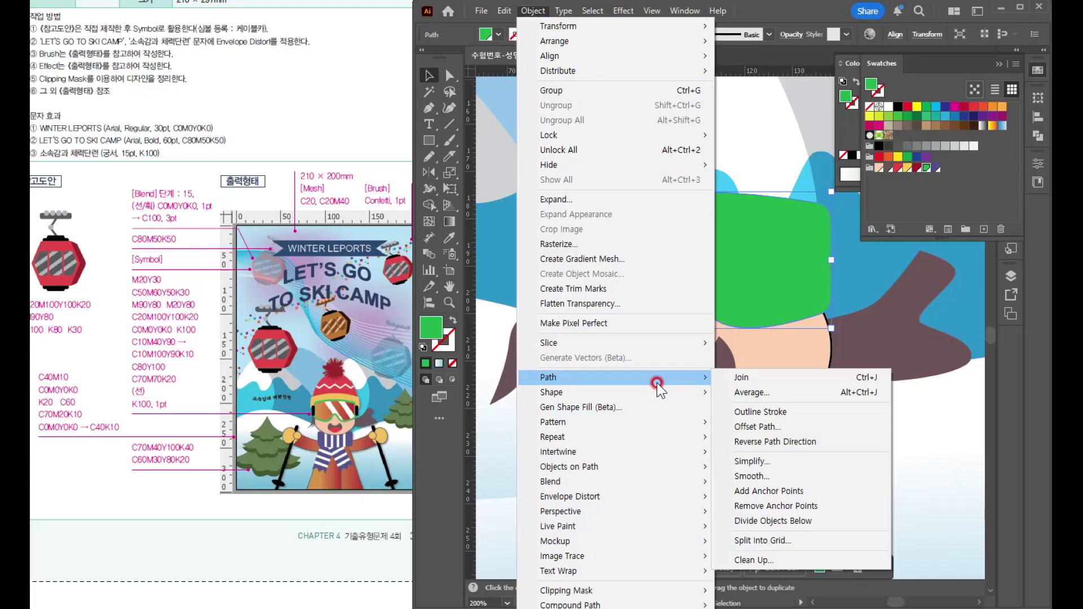
left_click(763, 427)
type("-2")
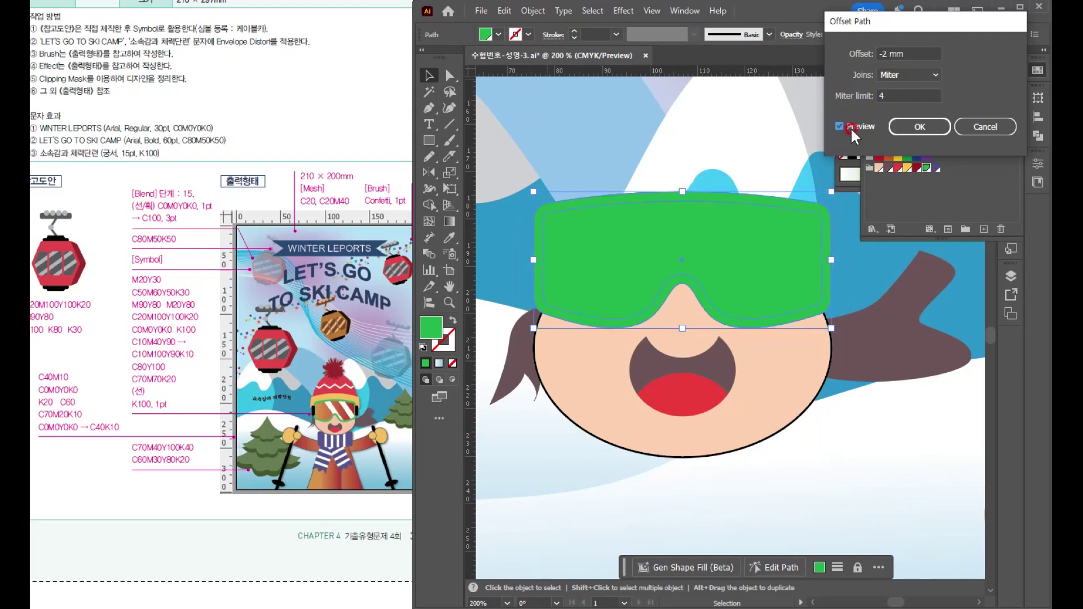
left_click(926, 126)
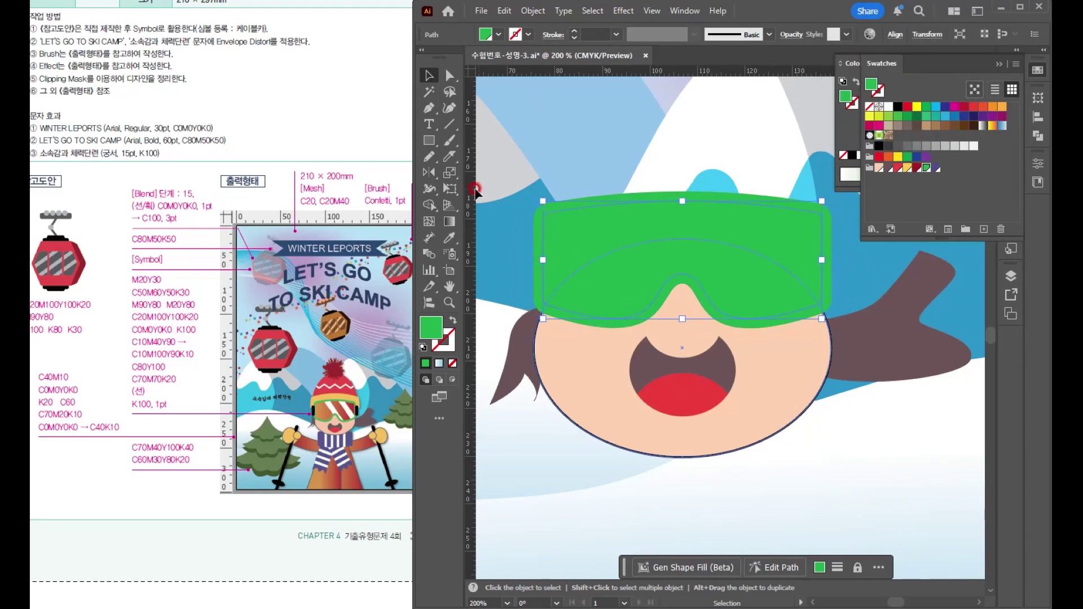
Apply a linear gradient to the inner goggle lens and set its starting colour stop to C10 M40 Y90
left_click(450, 221)
left_click(908, 179)
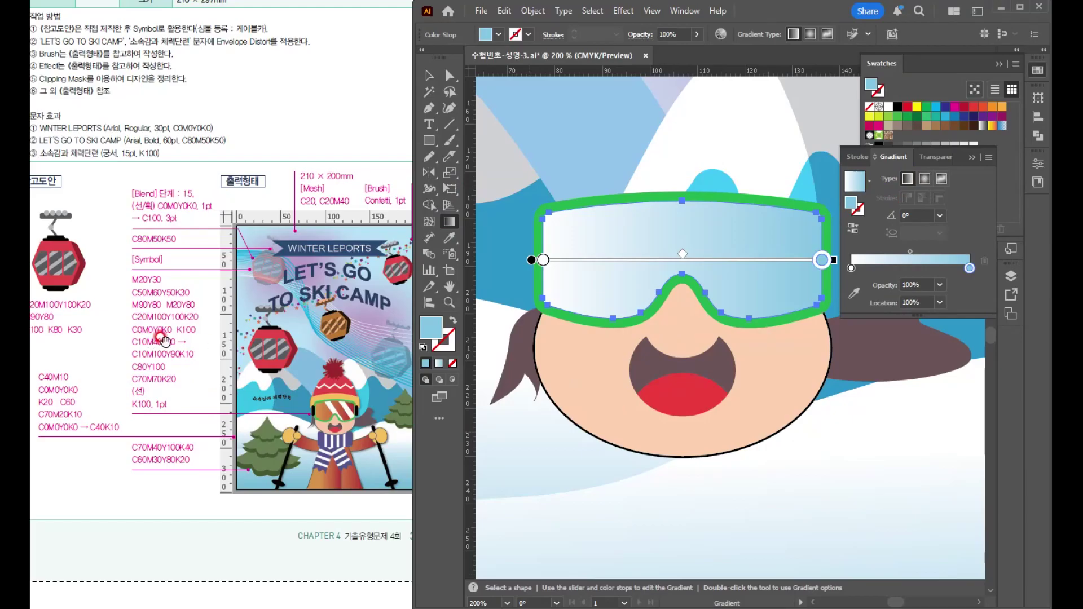
left_click(850, 259)
double_click(850, 268)
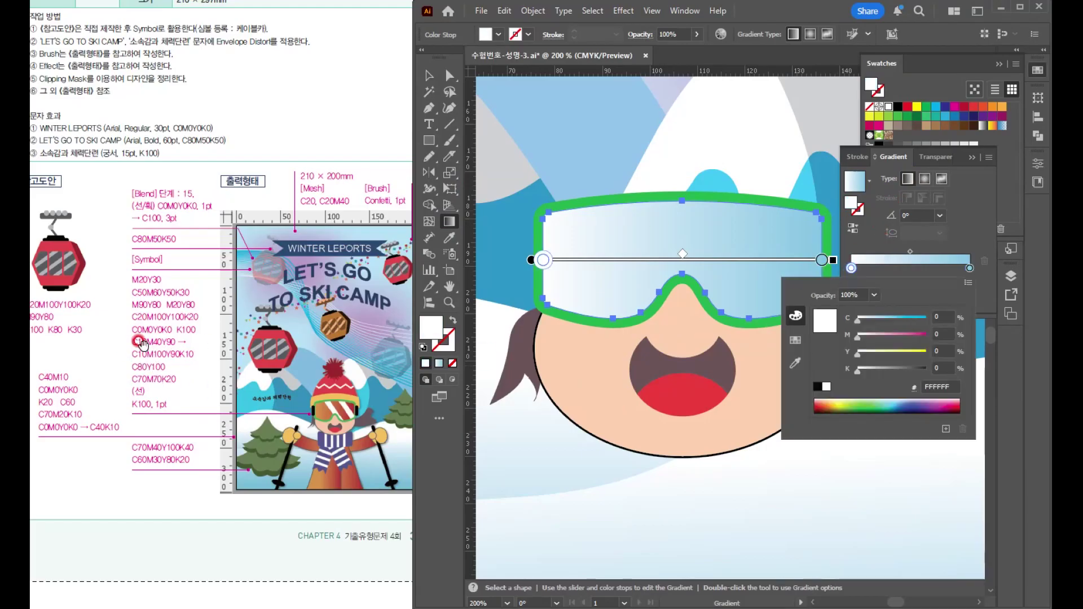
type("10")
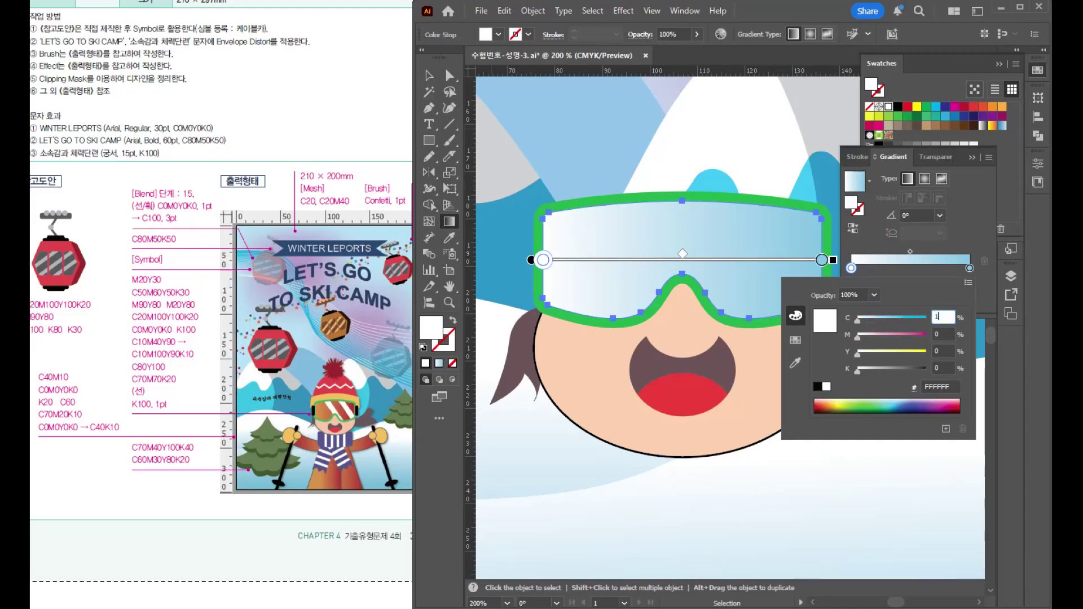
key("Tab")
type("40")
key("Tab")
type("90")
key("Return")
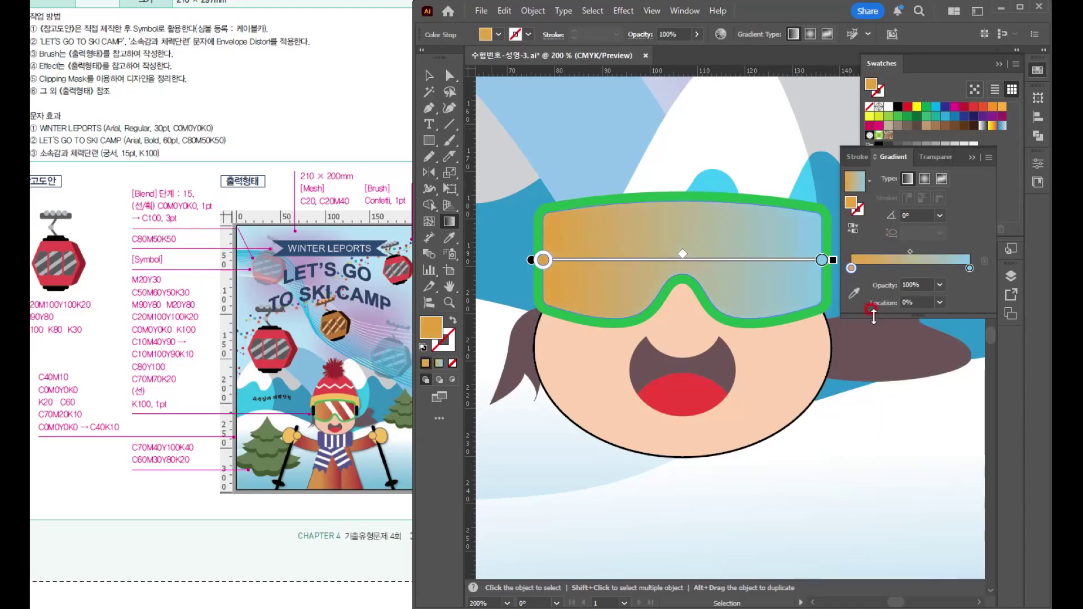
Set the ending colour stop of the goggle lens gradient to C10 M100 Y90 K10
double_click(970, 269)
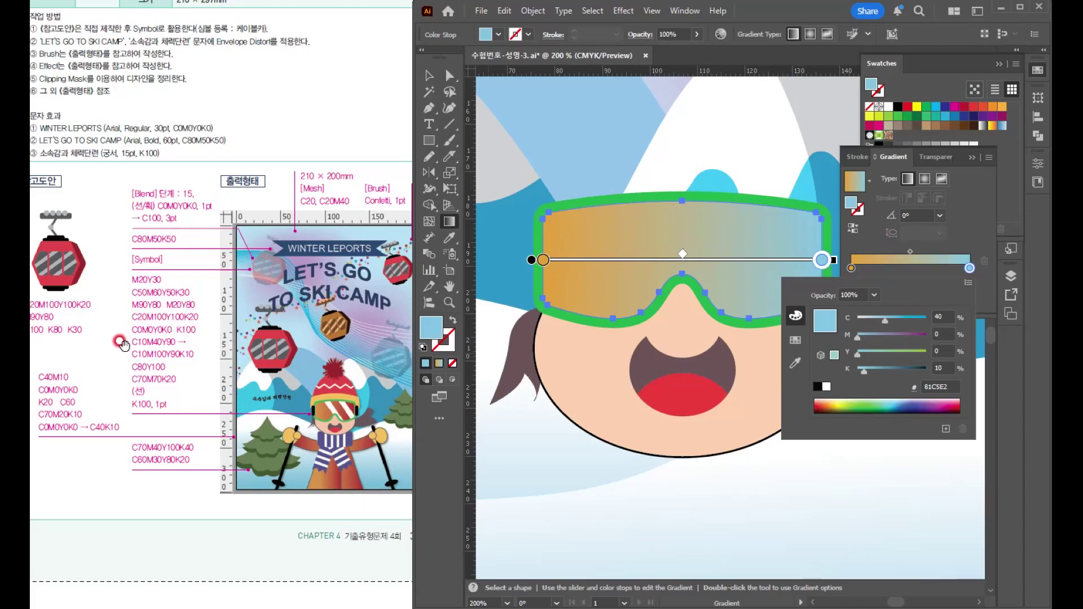
type("10")
key("Tab")
type("100")
key("Tab")
type("90")
key("Tab")
key("Return")
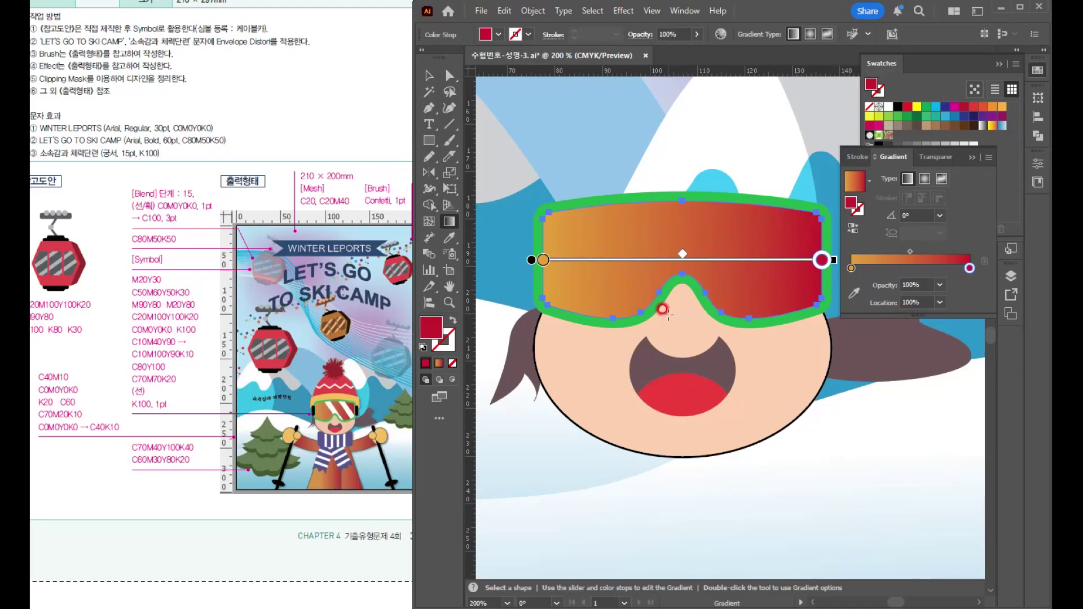
key("v")
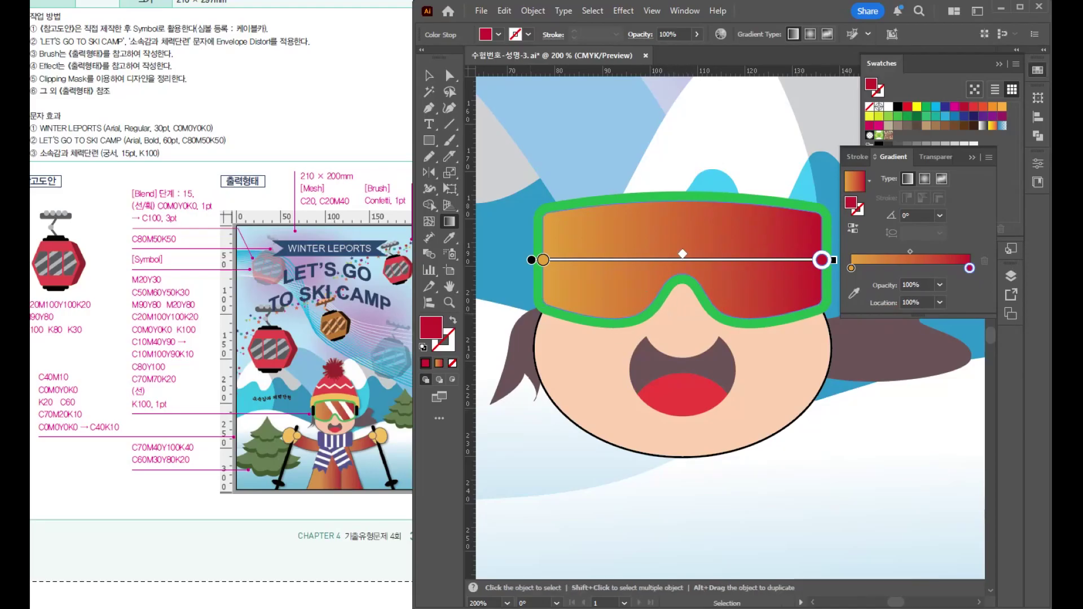
key("g")
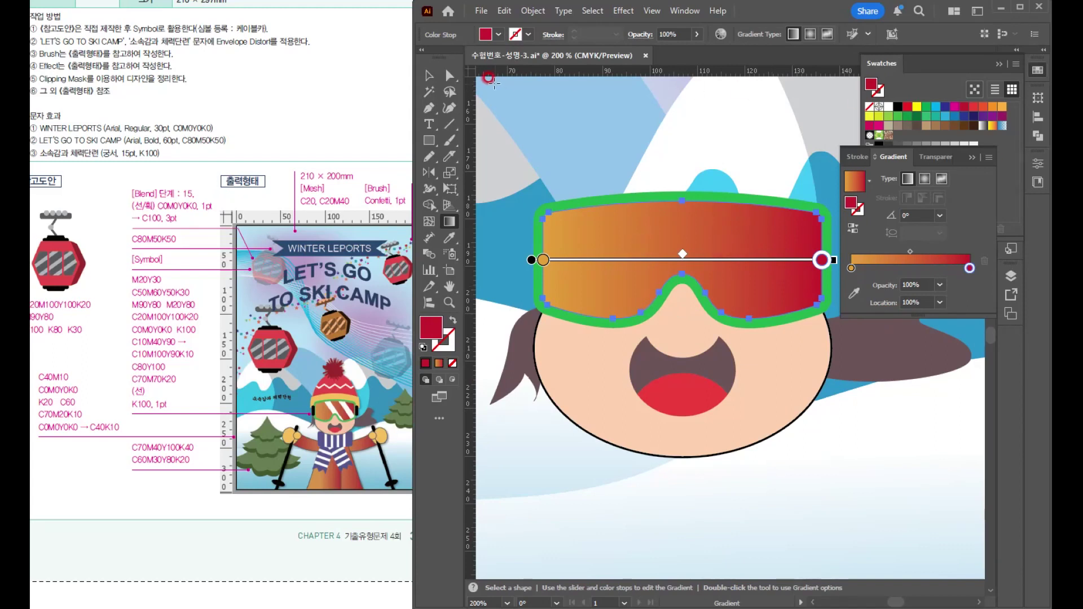
left_click(424, 76)
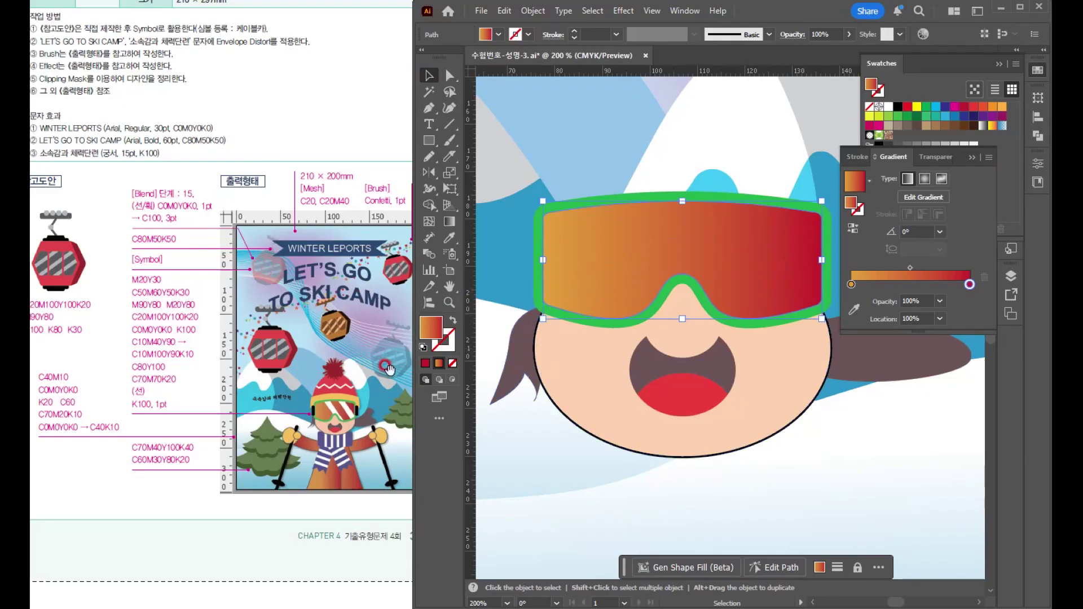
Draw a small upright rounded rectangle over the goggle frame's left edge and fill it black
left_click(430, 141)
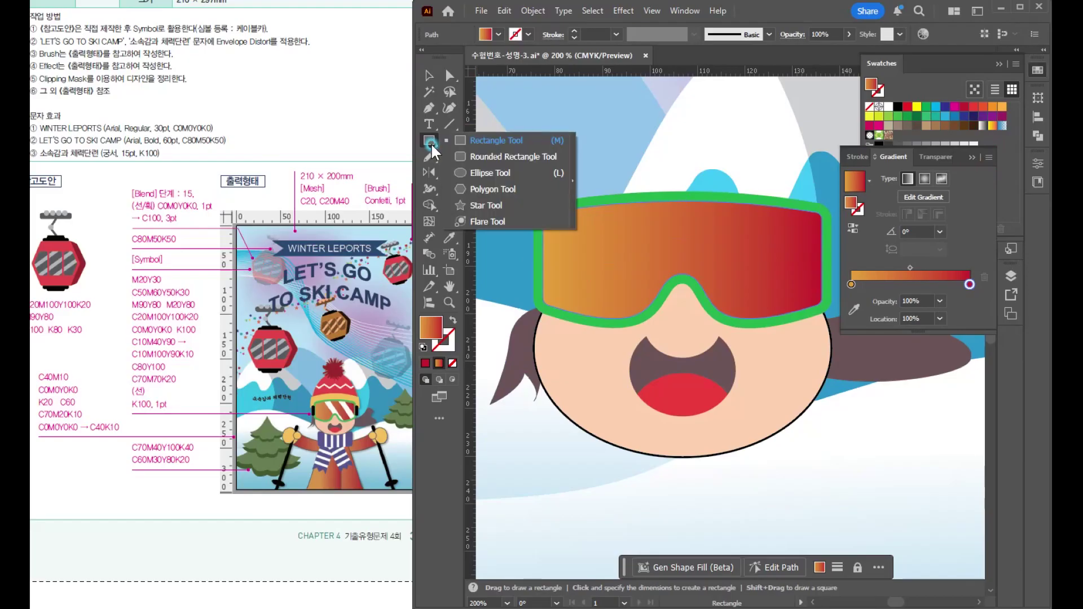
left_click(480, 157)
scroll(543, 271, "up", 1)
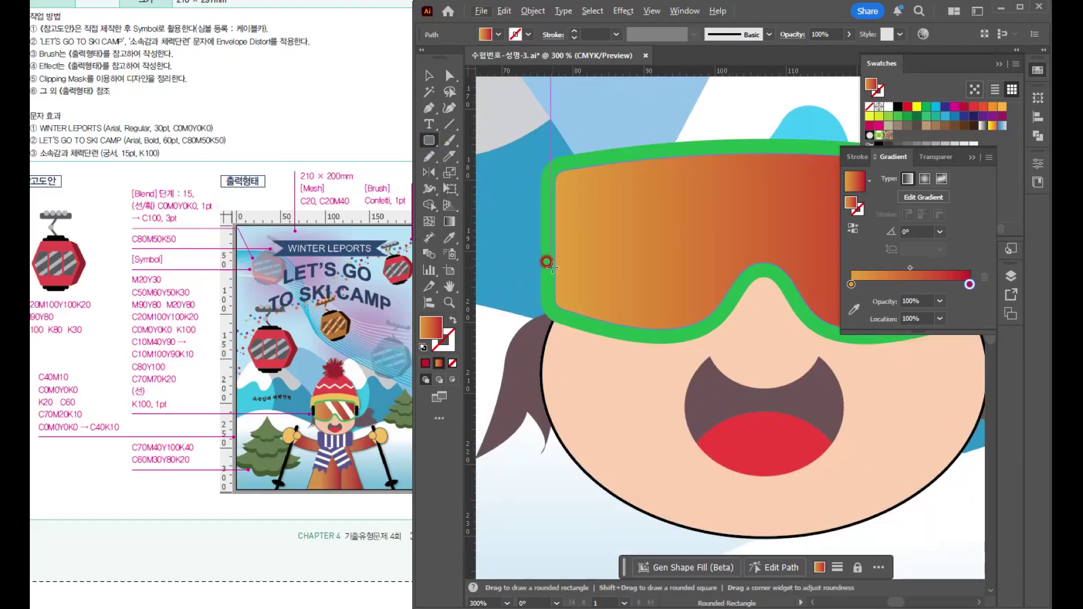
left_click_drag(537, 210, 568, 297)
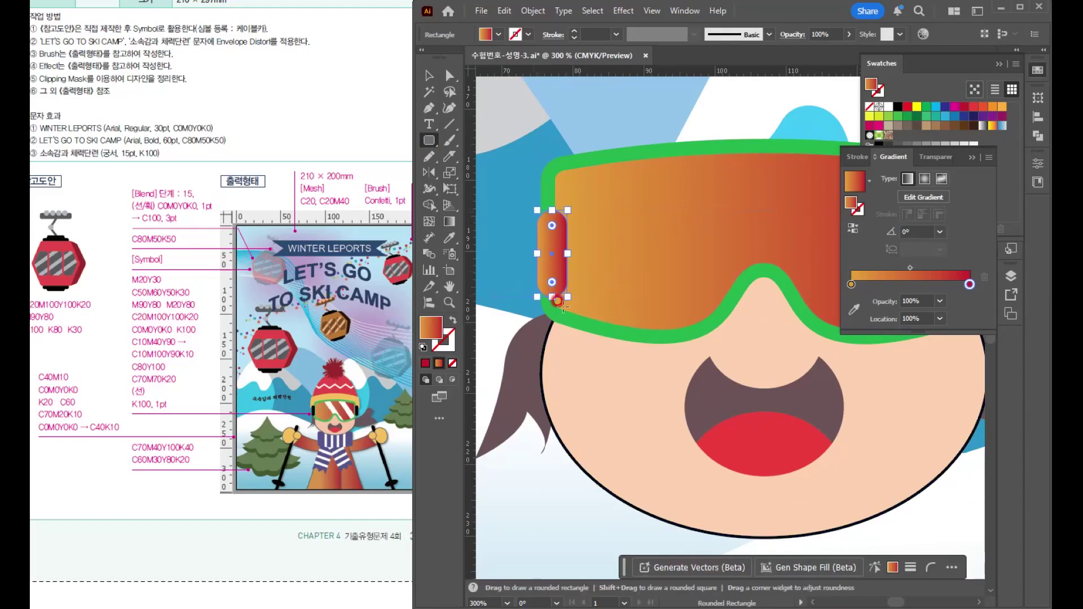
left_click(898, 106)
left_click(429, 75)
left_click(999, 64)
left_click_drag(747, 344, 690, 373)
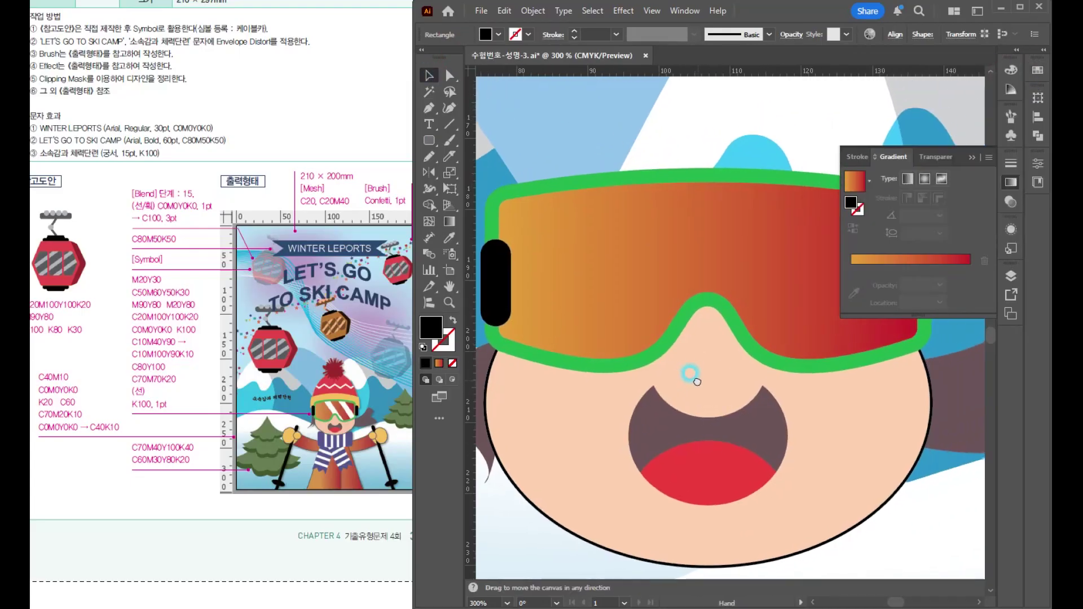
left_click(973, 157)
Shift the black strap holder slightly outward and place a copy on the goggle frame's right edge
scroll(798, 285, "down", 1)
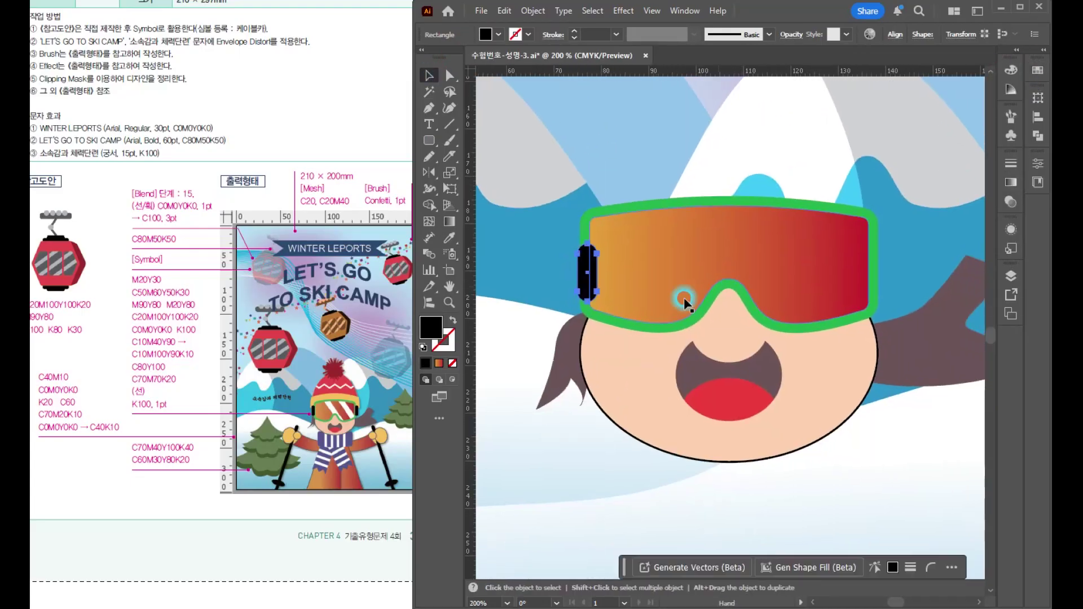
scroll(595, 255, "up", 2)
left_click_drag(594, 260, 590, 256)
scroll(625, 269, "down", 2)
left_click_drag(666, 267, 888, 277)
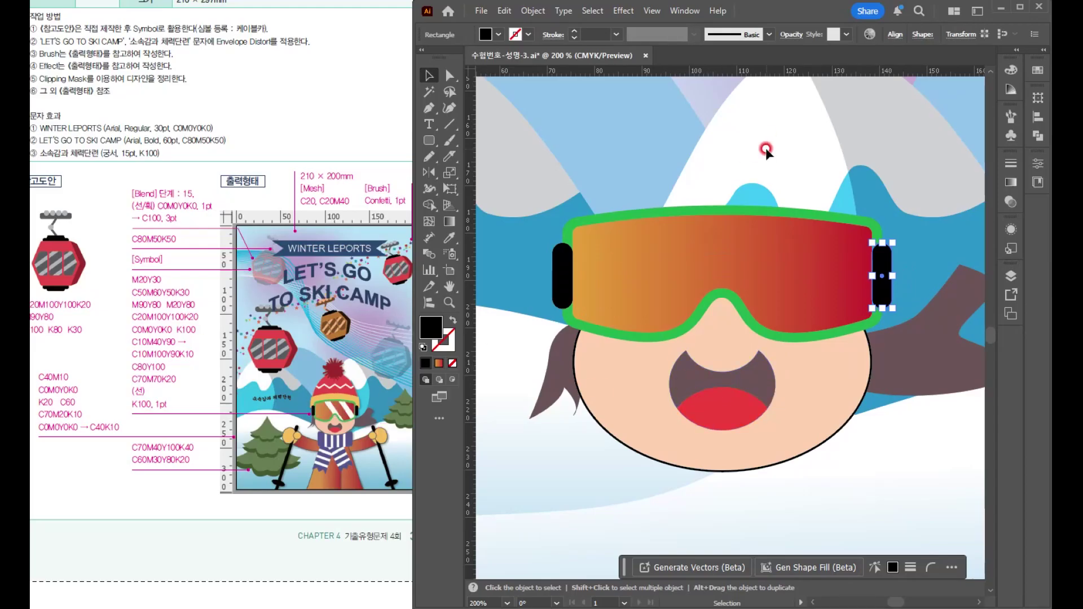
Draw a narrow vertical rectangle across the middle of the goggles and fill it white
left_click(430, 142)
left_click_drag(432, 142, 474, 138)
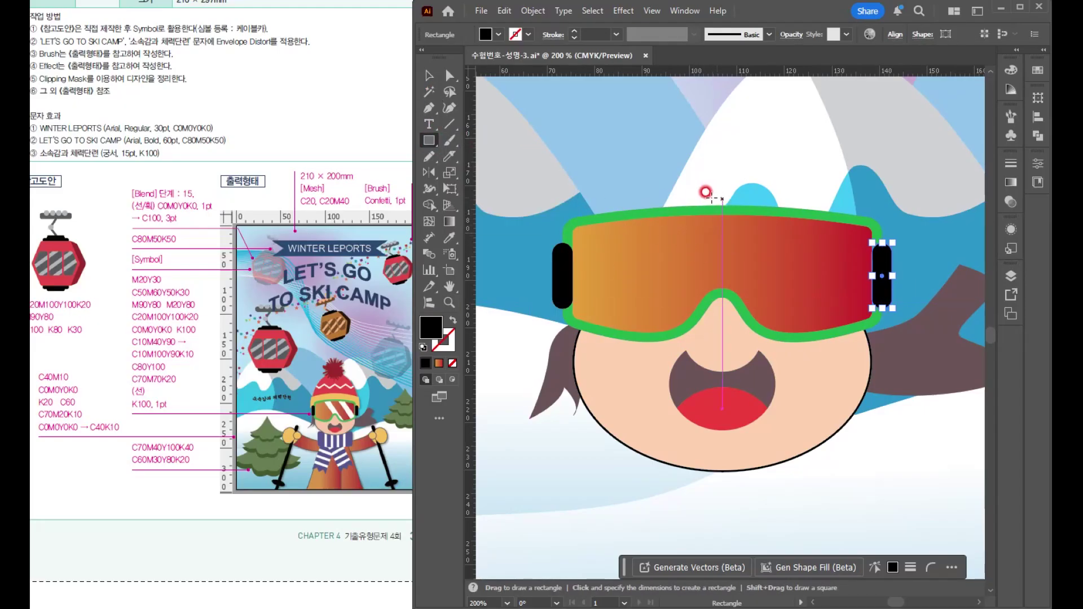
left_click_drag(701, 201, 719, 362)
left_click(1039, 70)
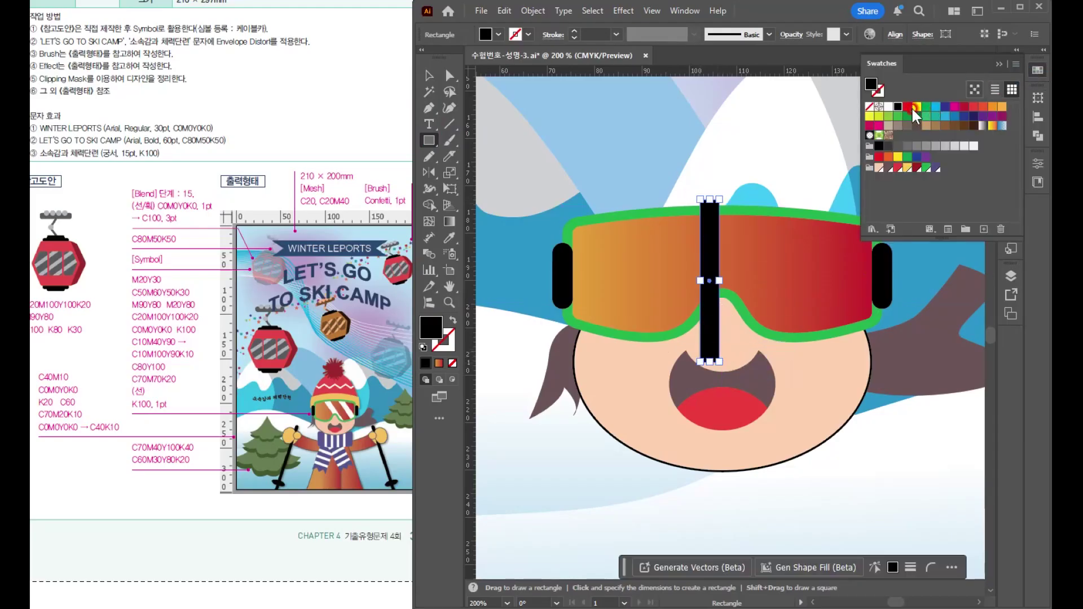
left_click(888, 107)
key("v")
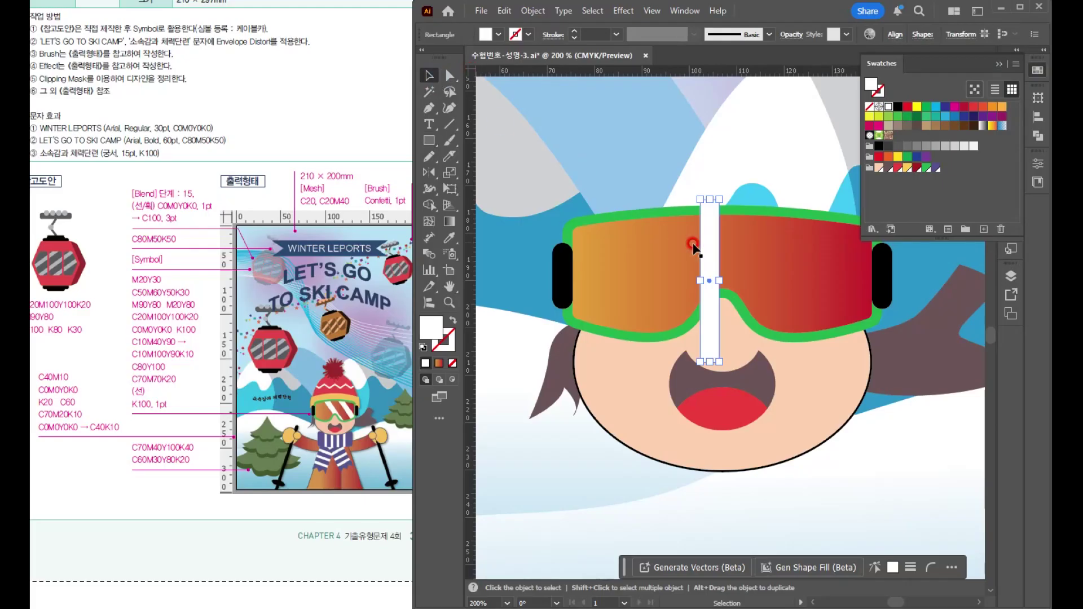
Tilt the white stripe diagonally, duplicate it to the right, and position both as parallel reflections over the lens
key("alt")
left_click_drag(724, 197, 666, 188)
left_click_drag(696, 251, 696, 236)
left_click_drag(755, 332, 855, 329)
left_click(705, 251)
left_click(810, 259, "shift")
left_click_drag(811, 258, 822, 283)
Place a copy of the gradient lens in front and use it as a clipping mask for the two white stripes
left_click(639, 278)
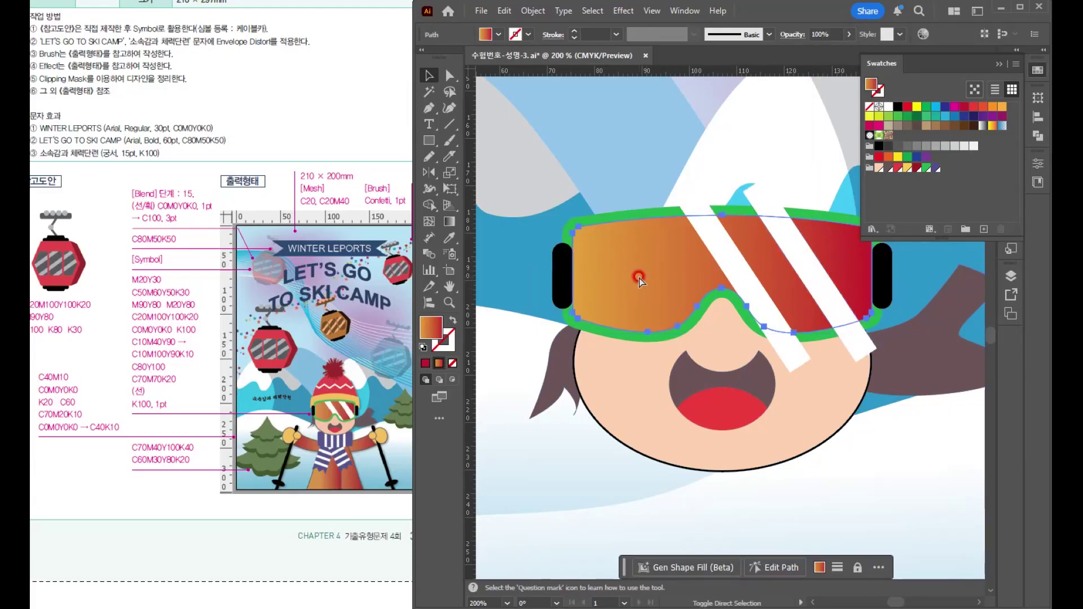
key("ctrl+shift+bracketright")
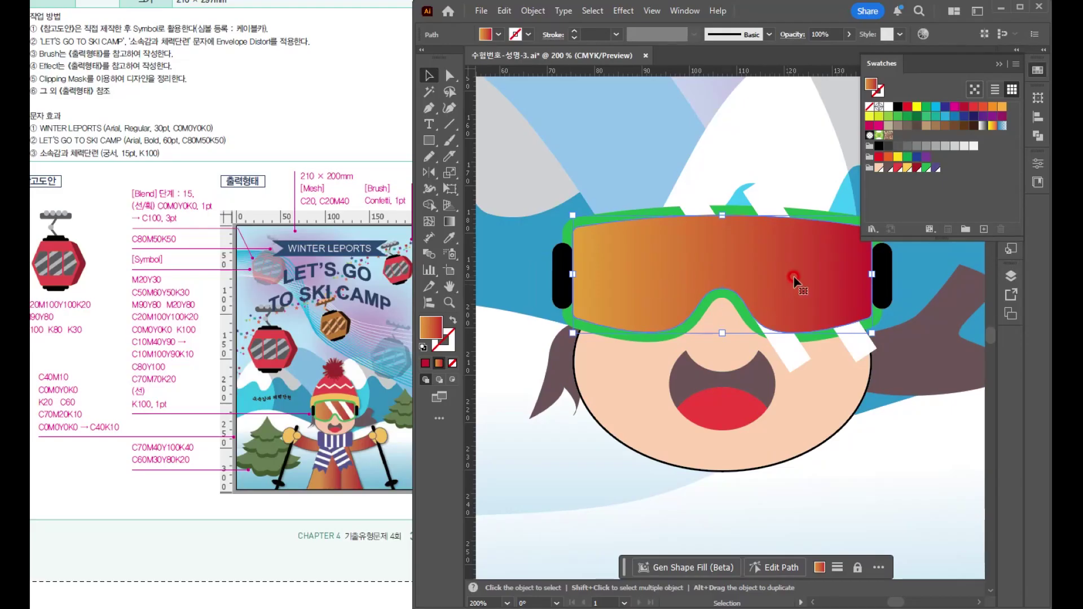
left_click(698, 208, "shift")
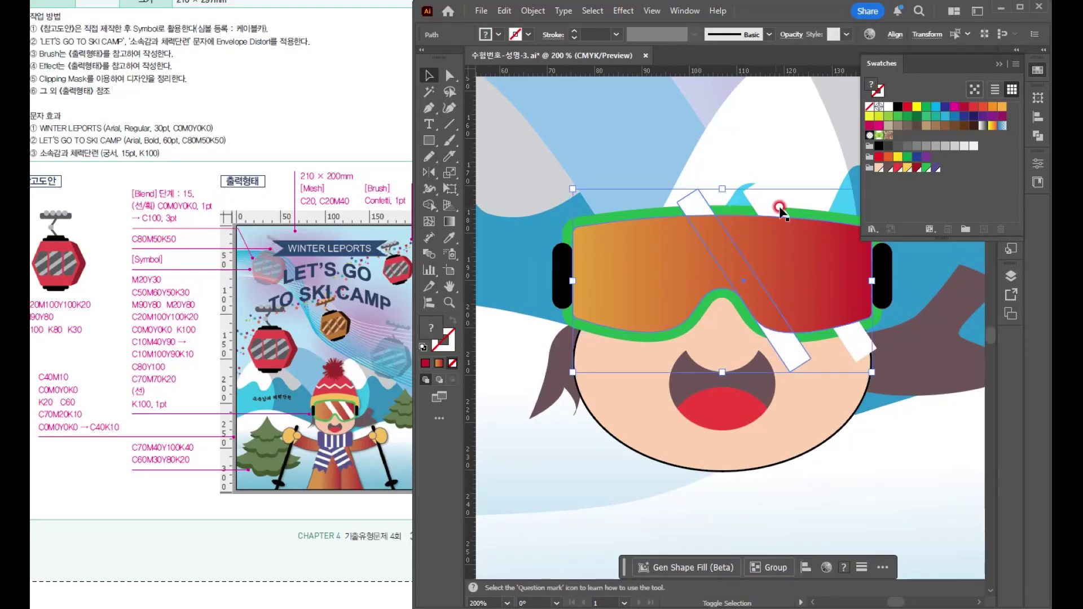
left_click(772, 216, "shift")
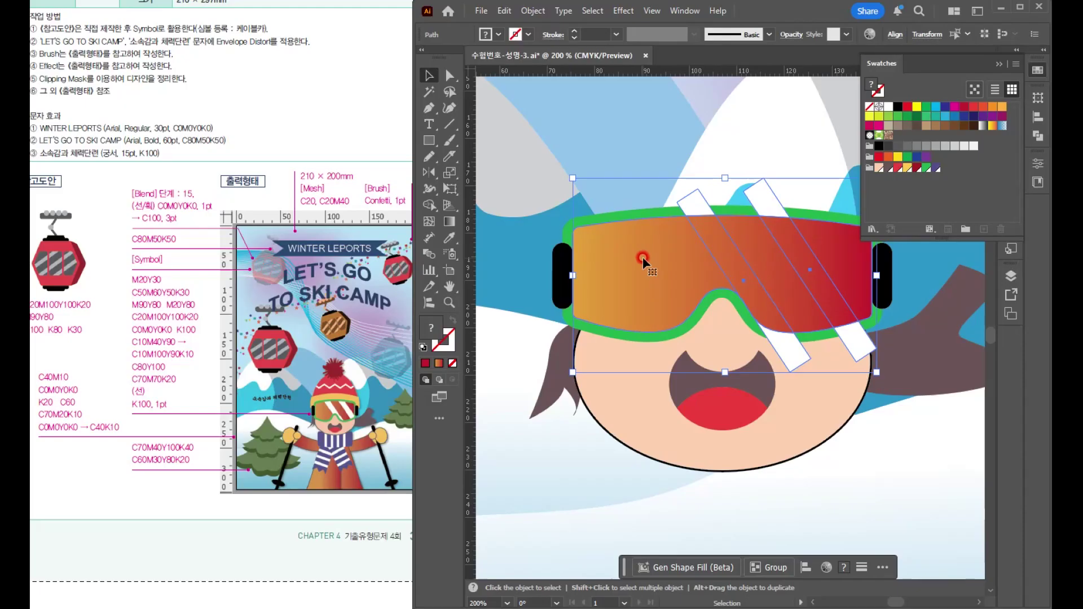
right_click(720, 253)
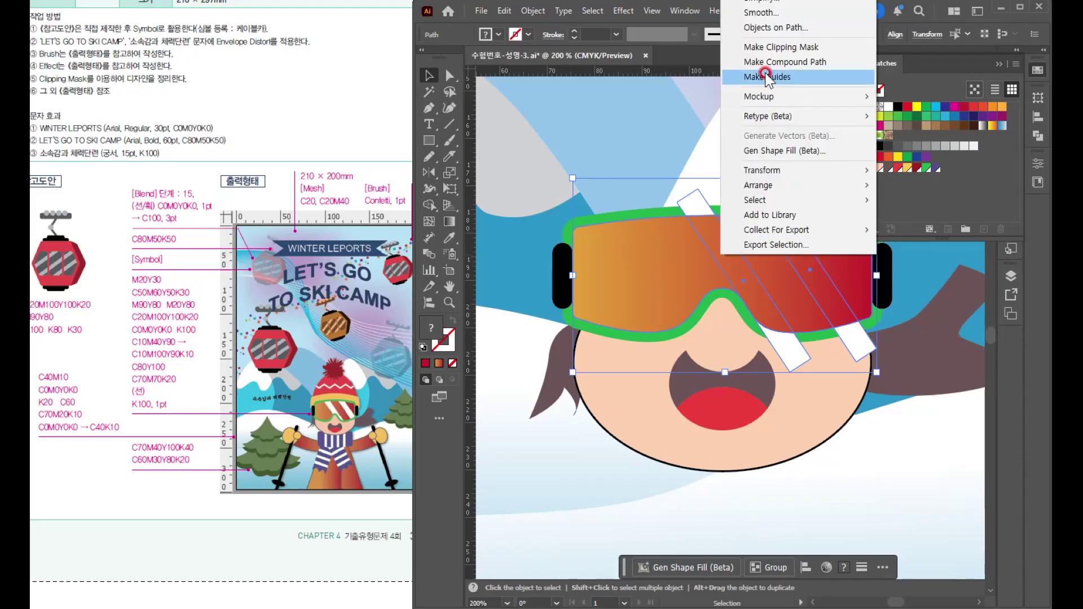
left_click(765, 50)
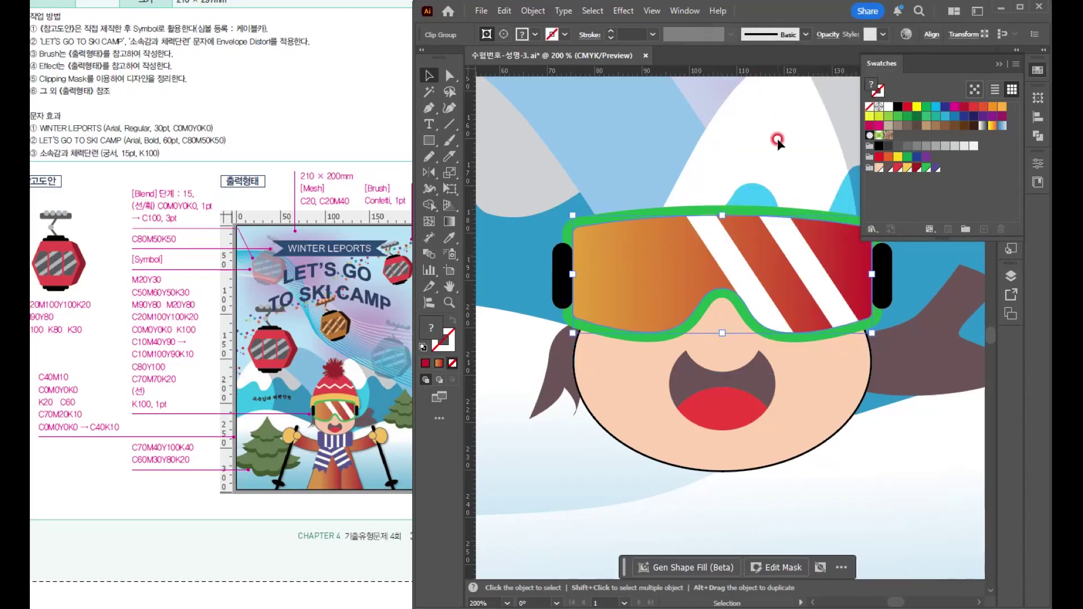
Draw a tall ellipse as wide as the face with white fill and 1 pt black stroke, and move it above the goggles for the hat
scroll(261, 370, "down", 2)
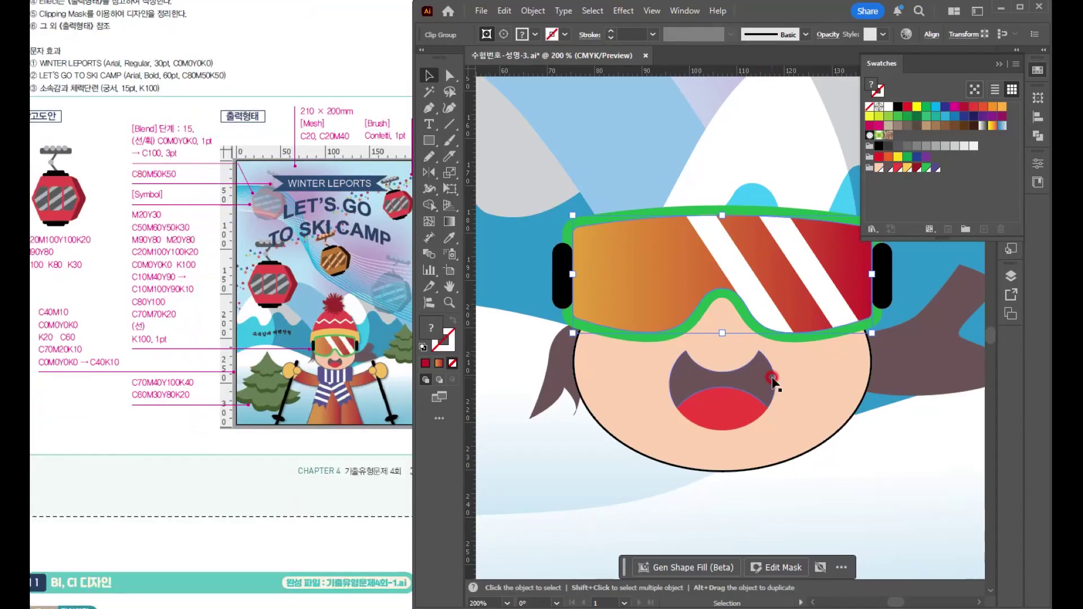
scroll(773, 380, "down", 4)
scroll(767, 381, "up", 3)
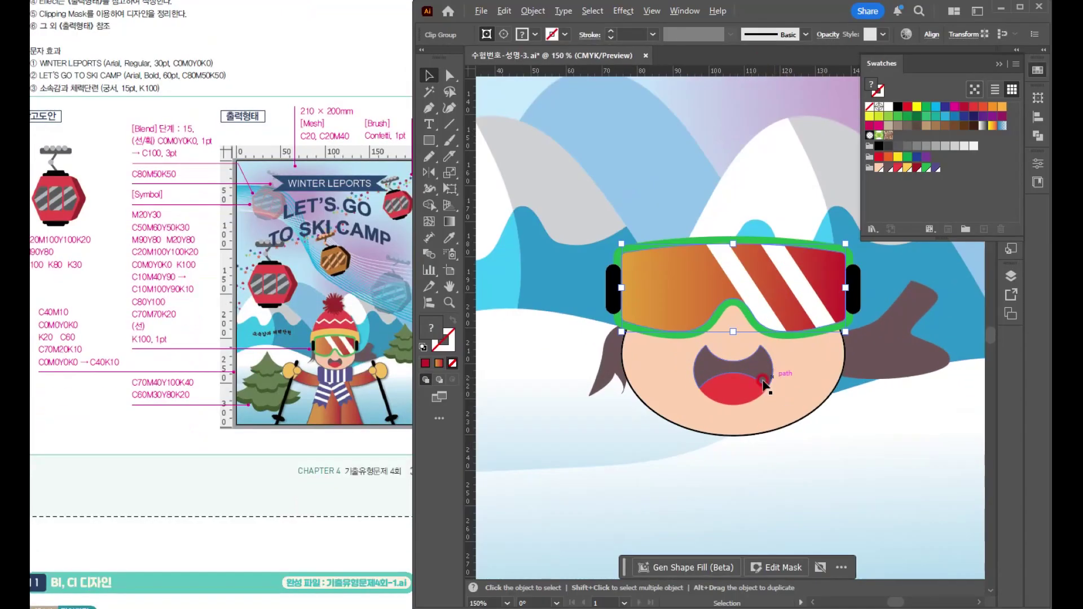
left_click_drag(767, 355, 714, 393)
left_click(568, 305)
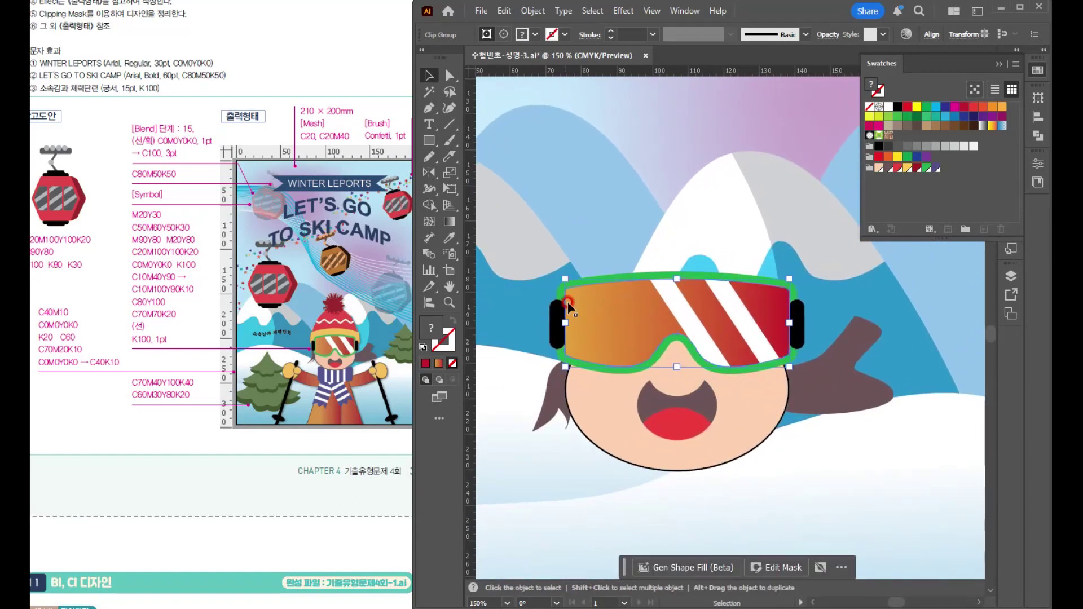
left_click(303, 333)
left_click(428, 140)
left_click(487, 173)
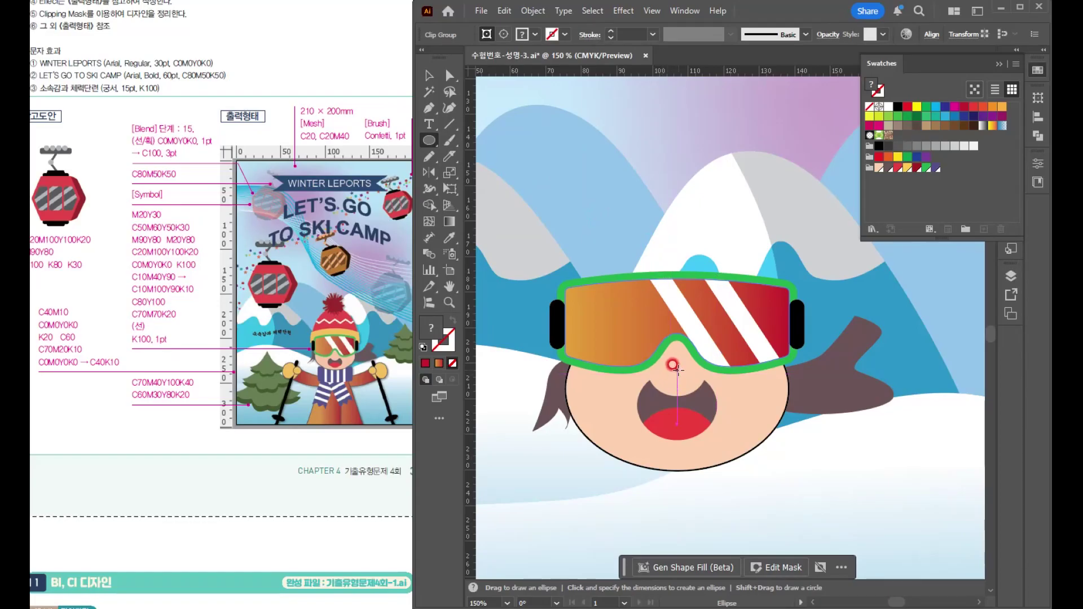
mouse_move(678, 370)
left_mouse_down()
mouse_move(770, 462)
mouse_move(750, 471)
mouse_move(790, 505)
left_mouse_up()
key("d")
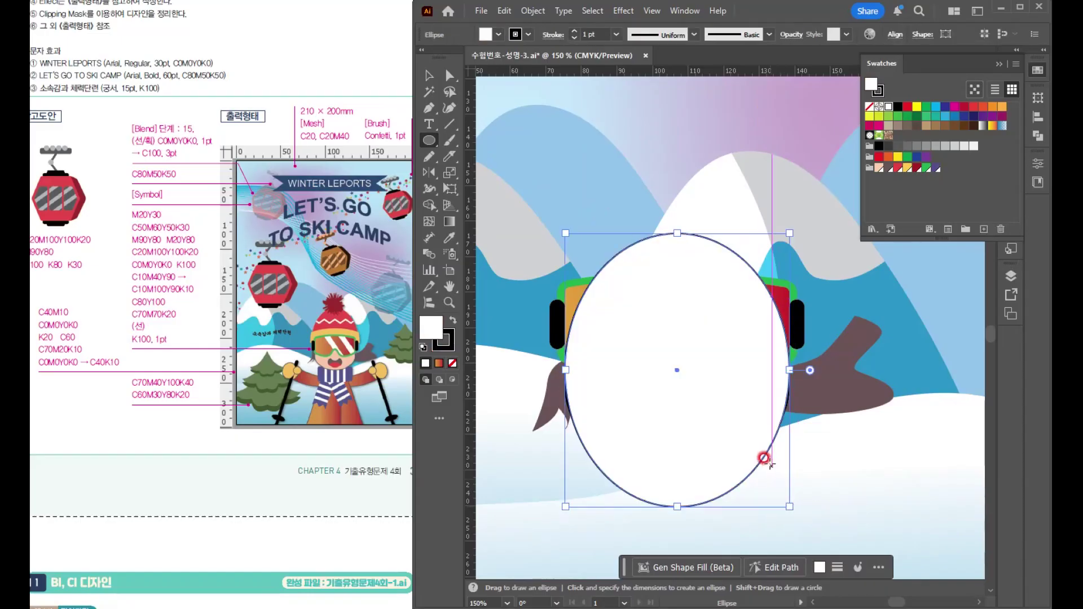
key("v")
left_click_drag(704, 427, 701, 304)
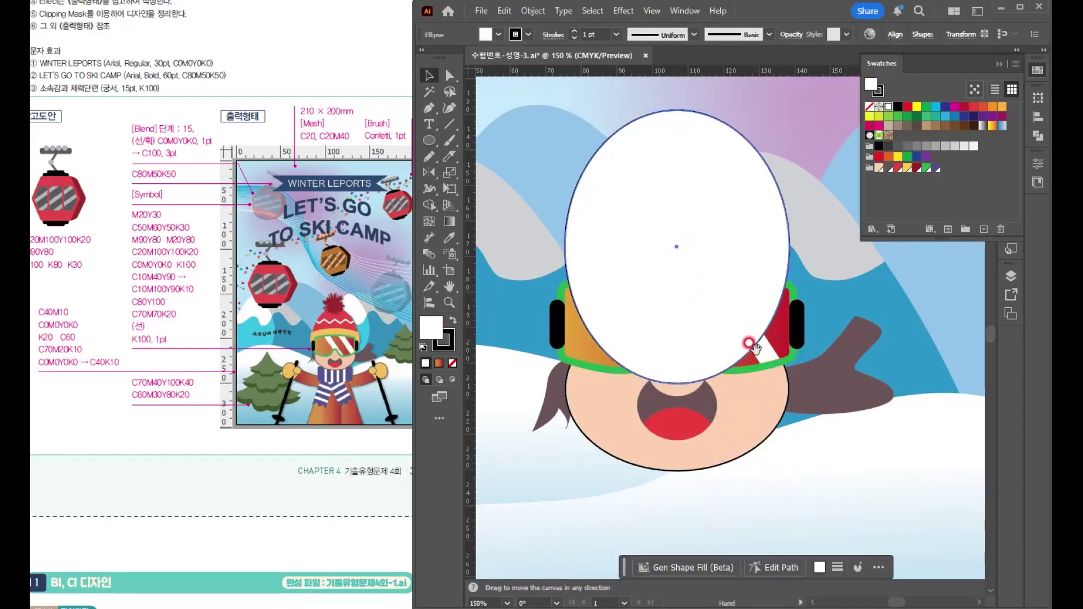
left_click_drag(749, 345, 742, 444)
left_click_drag(695, 361, 670, 222)
Copy the hat ellipse downward, widen the copy to about twice its width, and duplicate the wide ellipse slightly lower
left_click_drag(658, 158, 661, 251)
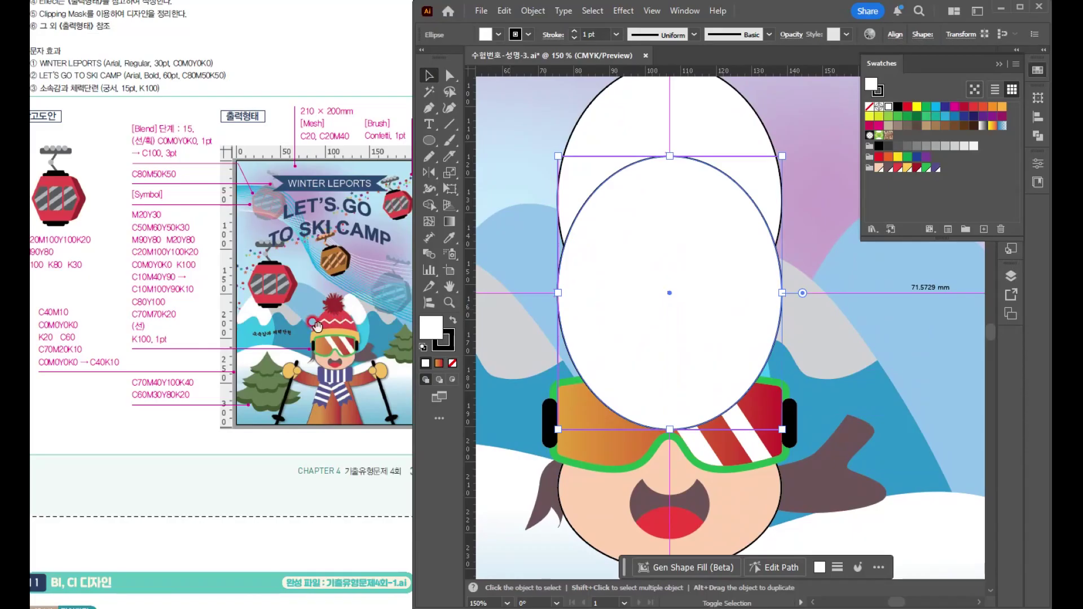
left_click_drag(781, 293, 904, 289)
left_click_drag(756, 309, 792, 270)
scroll(697, 334, "up", 3)
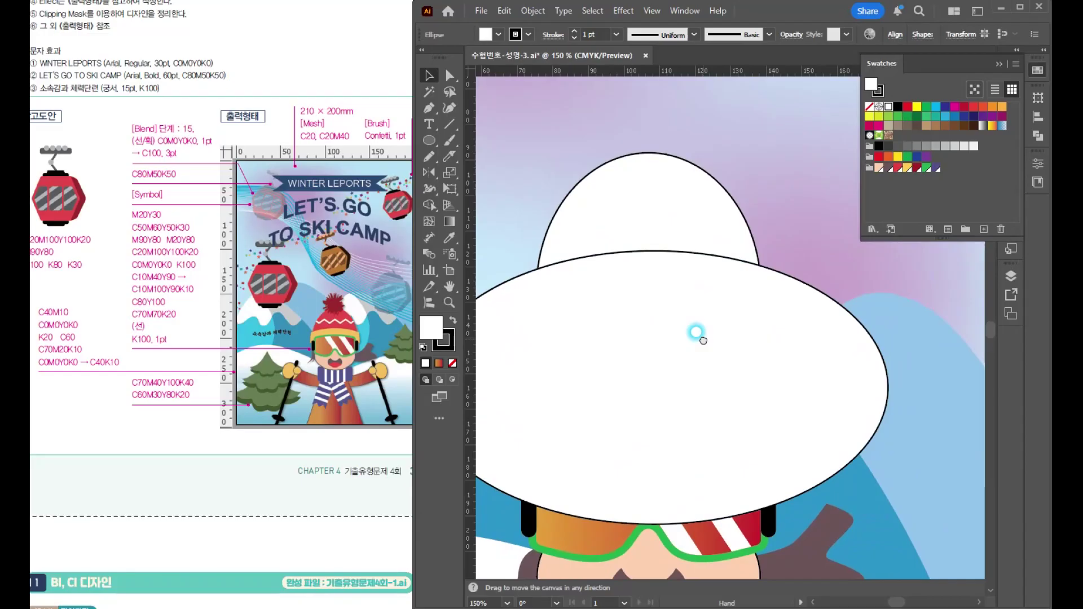
scroll(701, 291, "down", 1)
left_click_drag(702, 264, 700, 307)
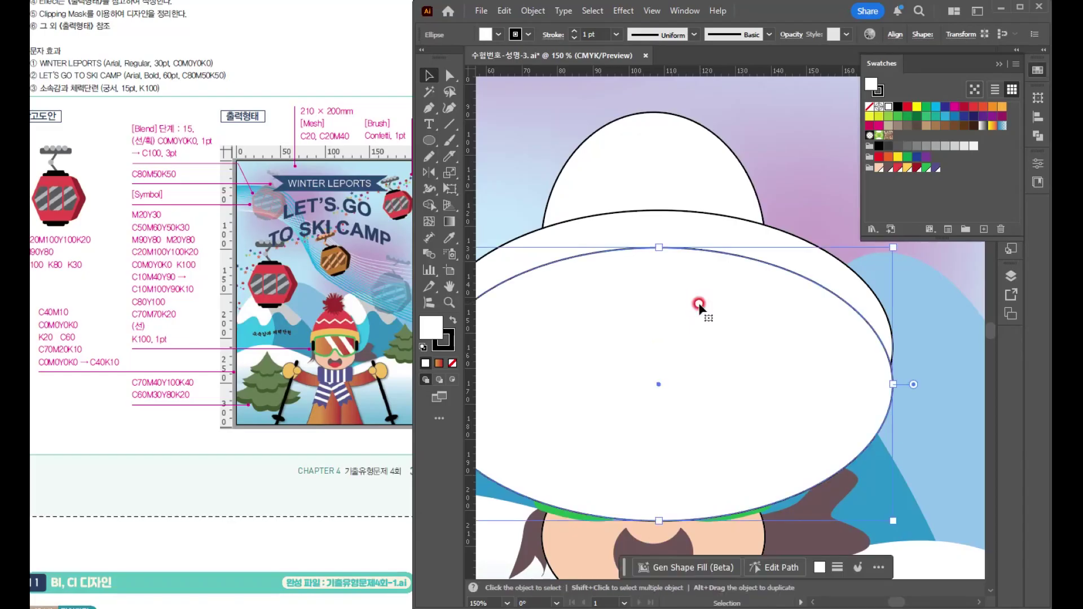
Trim the three overlapping hat ellipses with Shape Builder, leaving only the domed crown and the curved band beneath it
left_click(649, 192, "shift")
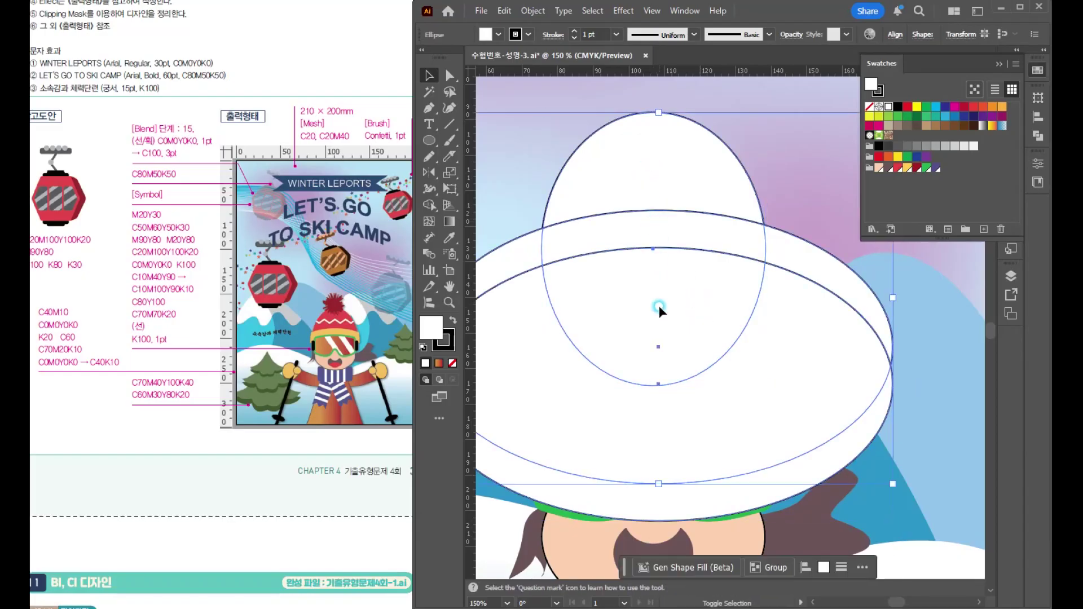
left_click(427, 204)
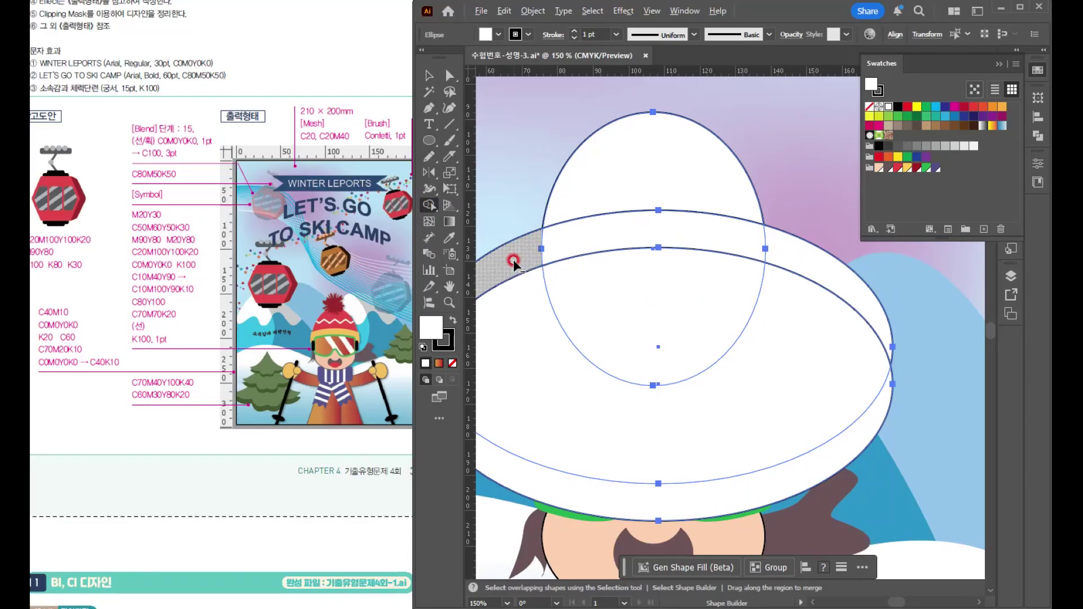
mouse_move(508, 261)
left_mouse_down()
mouse_move(533, 307)
mouse_move(624, 322)
mouse_move(764, 321)
mouse_move(823, 279)
mouse_move(782, 483)
left_mouse_up()
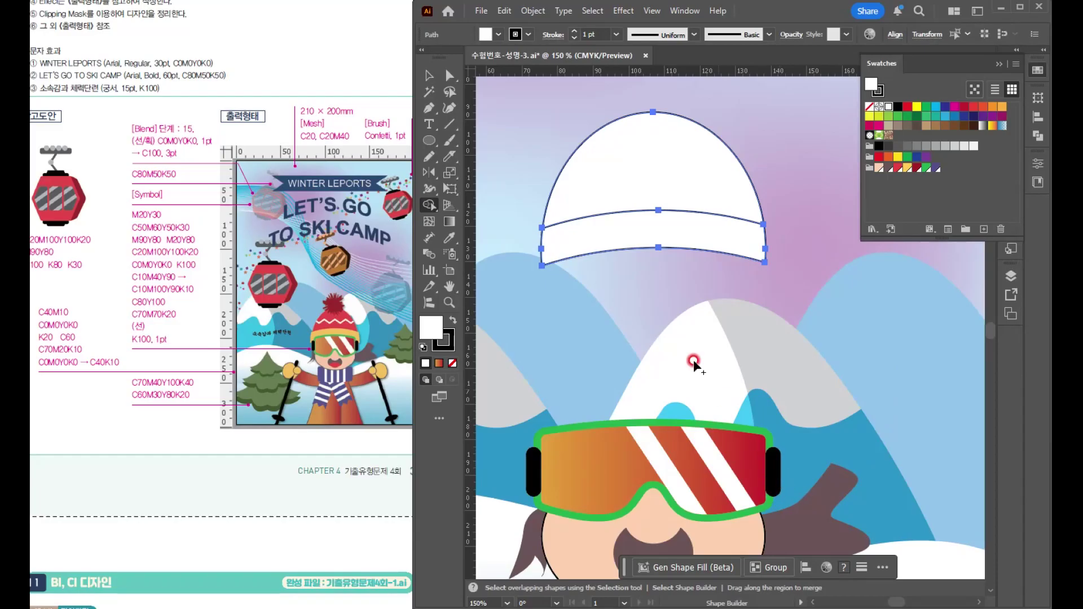
left_click(616, 234)
left_click(434, 77)
left_click(547, 119)
left_click_drag(653, 241, 621, 296)
key("ctrl+z")
Fill the hat crown with red and its band with yellow, and remove the stroke from both shapes
left_click(698, 151)
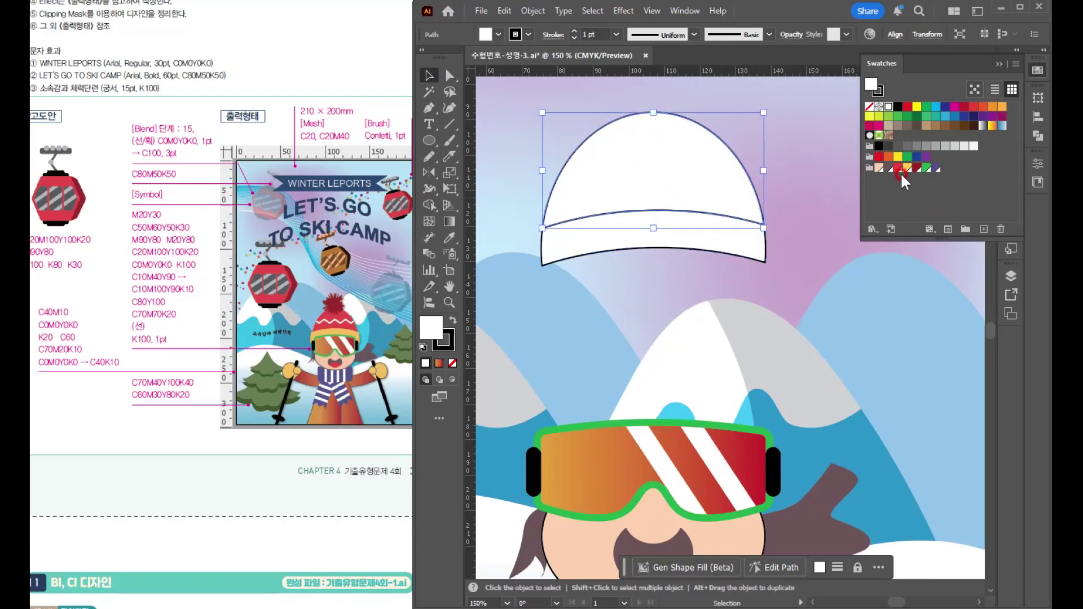
left_click(881, 168)
left_click(653, 237)
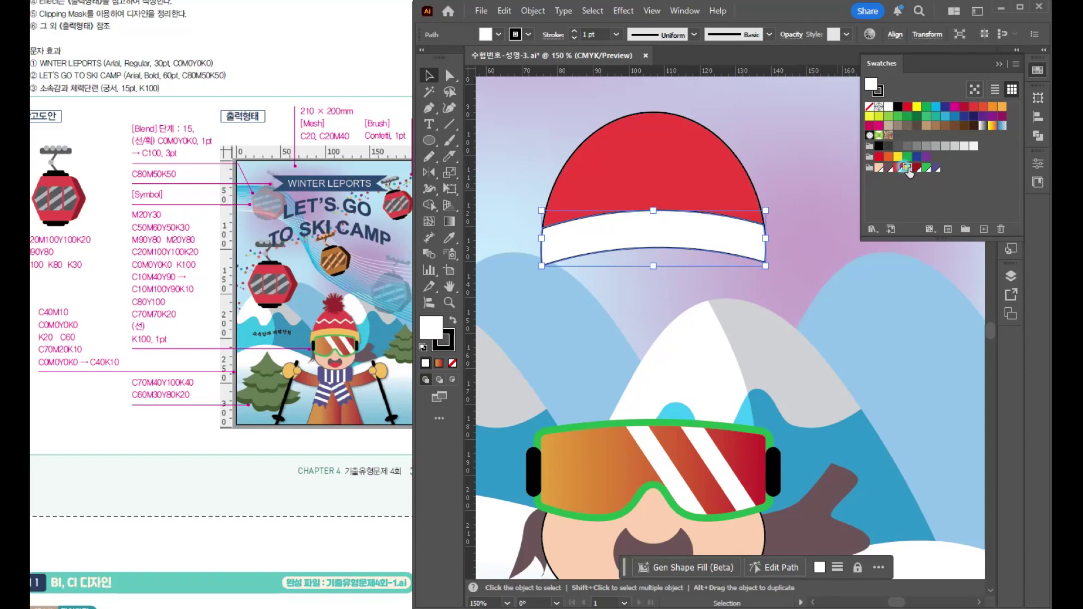
left_click(907, 167)
left_click(649, 200, "shift")
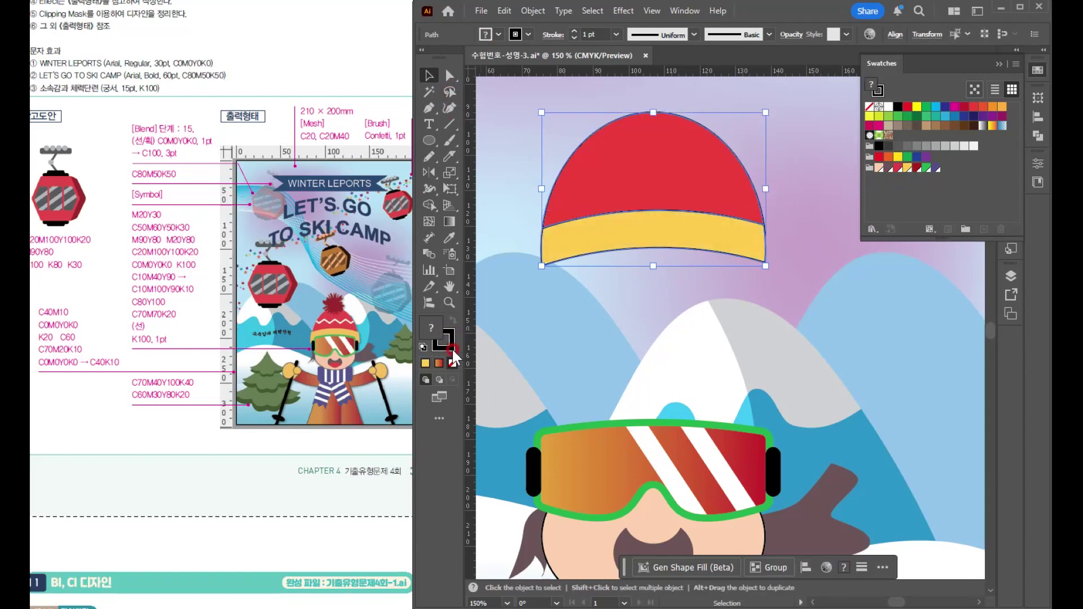
left_click(452, 350)
left_click(453, 363)
Move the red and yellow hat down onto the skier's head so its band meets the upper edge of the goggles
left_click(428, 76)
left_click_drag(700, 175, 696, 339)
left_click_drag(732, 361, 821, 283)
Group the gradient lens, both black side straps and the green frame, and bring the goggles in front of the hat
left_click(608, 383)
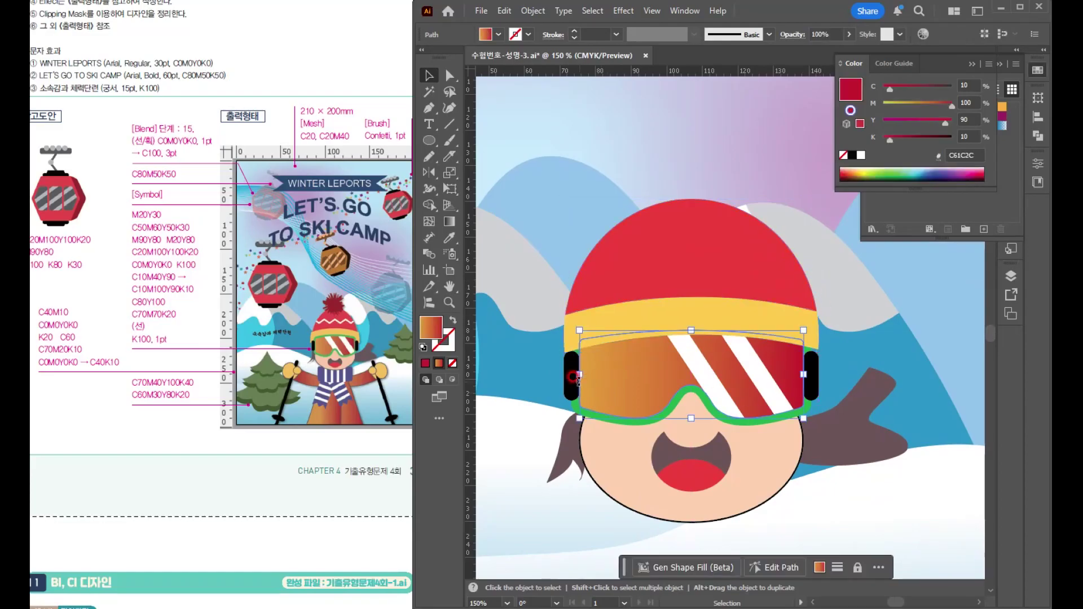
left_click(571, 380, "shift")
left_click(811, 377, "shift")
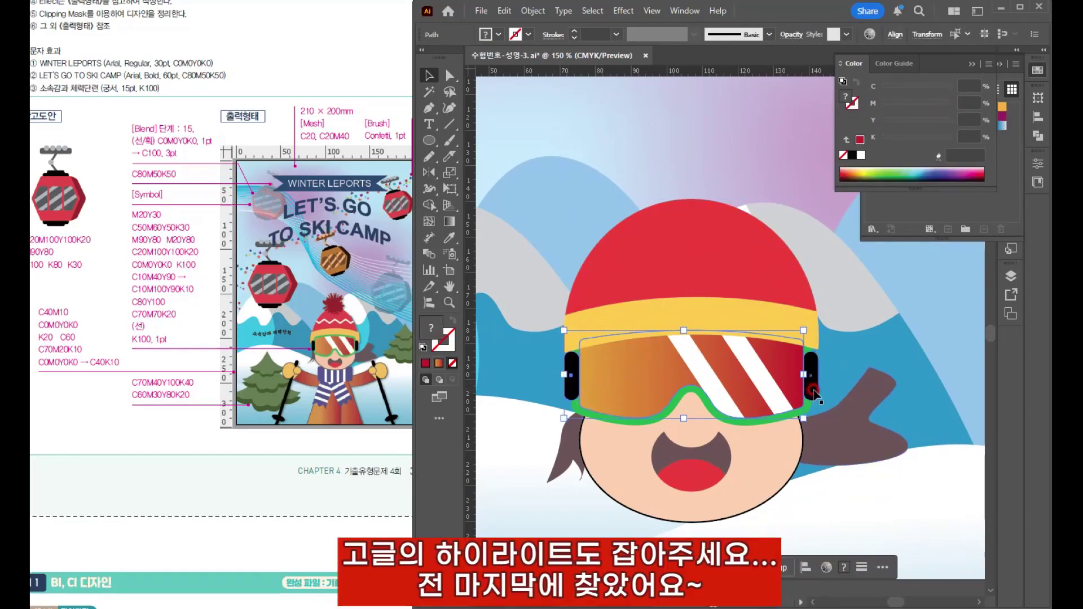
key("ctrl+g")
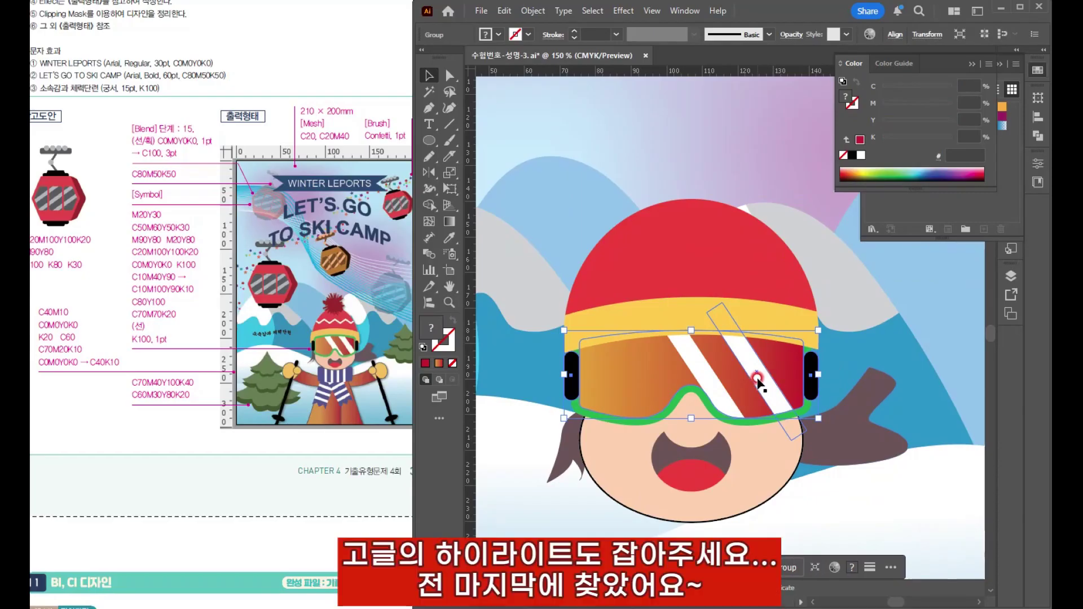
key("ctrl+shift+bracketright")
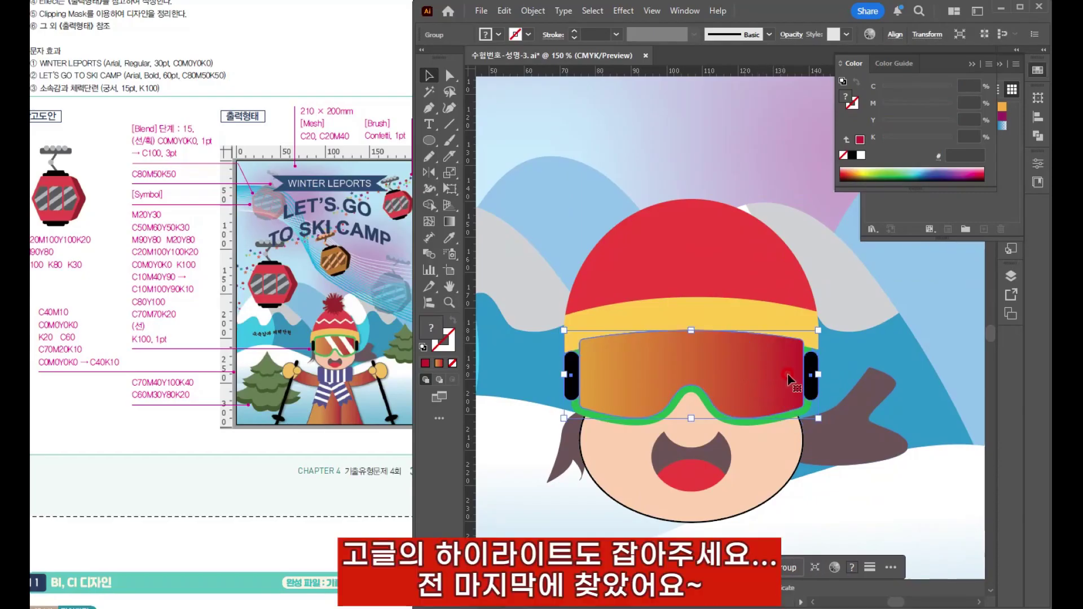
left_click(756, 423)
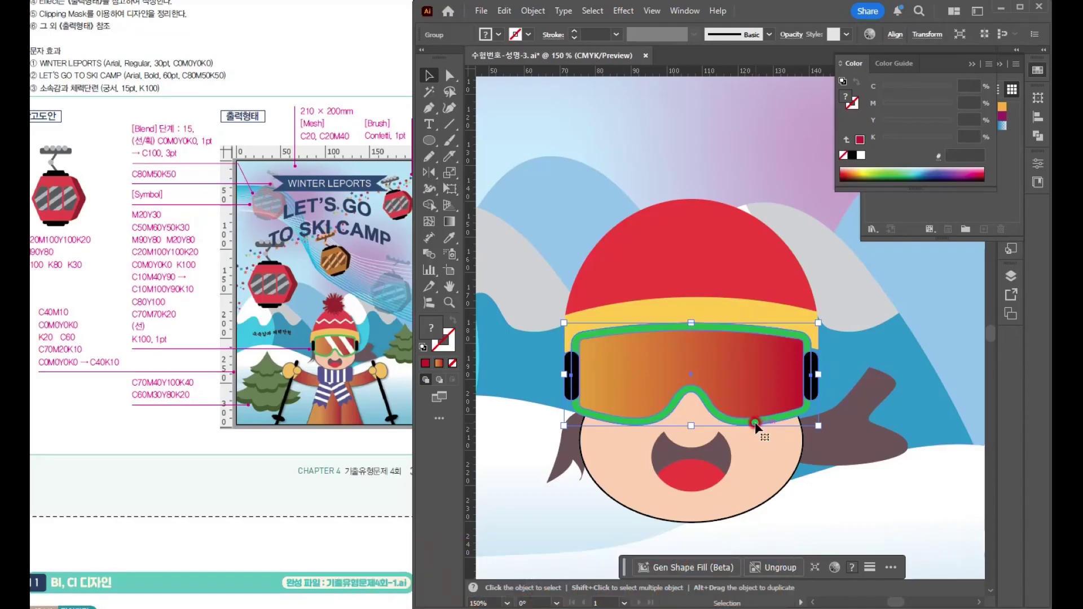
Widen the hat crown and band together slightly on both sides and nudge them into place over the goggles
left_click(738, 273)
left_click(813, 323, "shift")
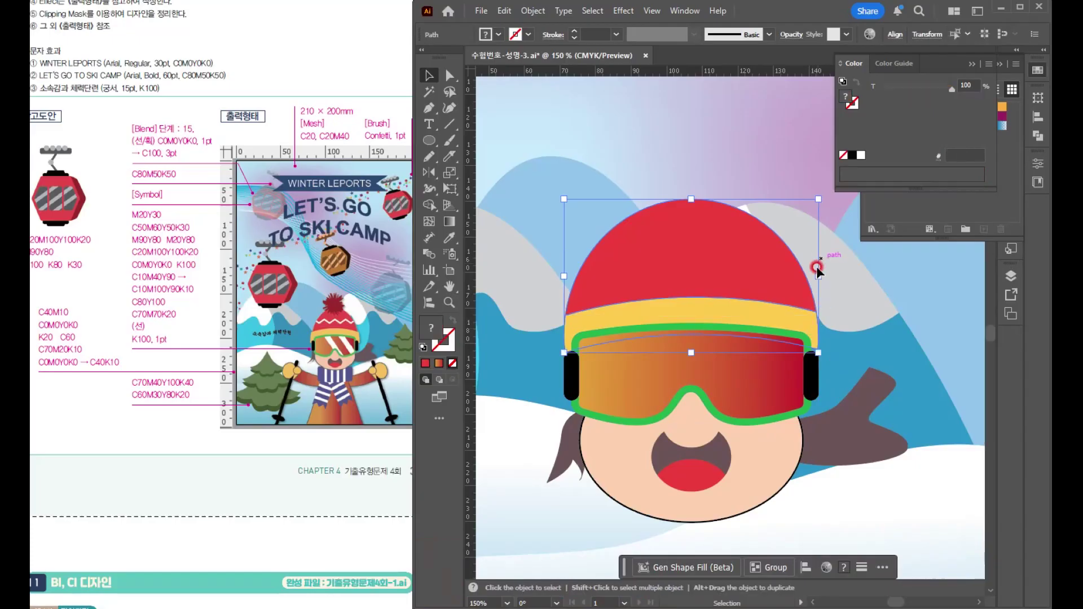
left_click_drag(818, 276, 821, 281)
left_click_drag(765, 251, 765, 253)
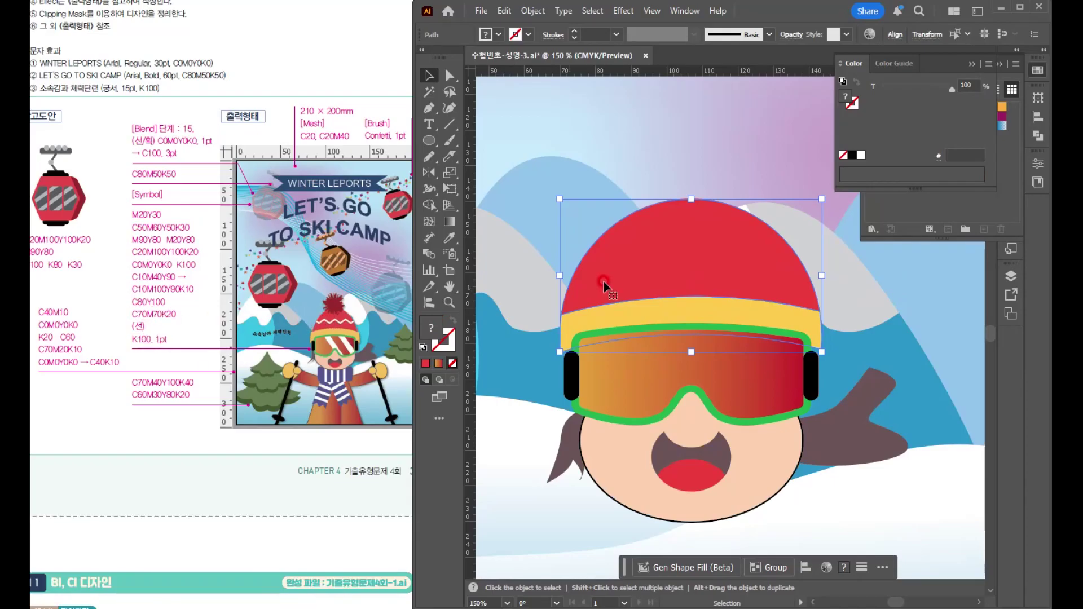
Draw a horizontal line across the hat crown, slightly wider than the hat, with a 4 pt black stroke
left_click(446, 127)
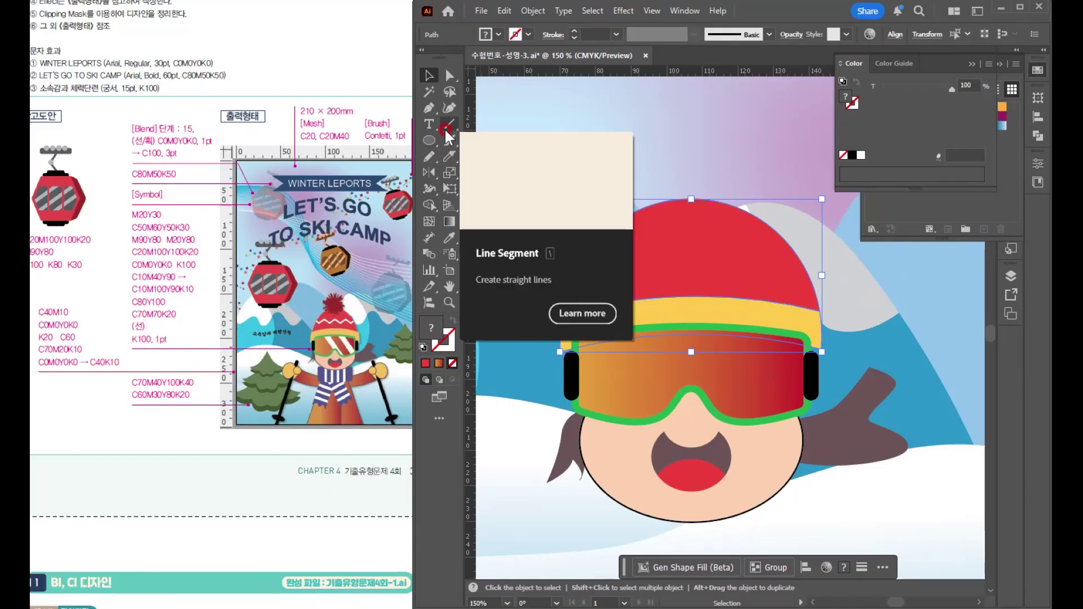
left_click(651, 293)
left_click_drag(539, 267, 844, 267)
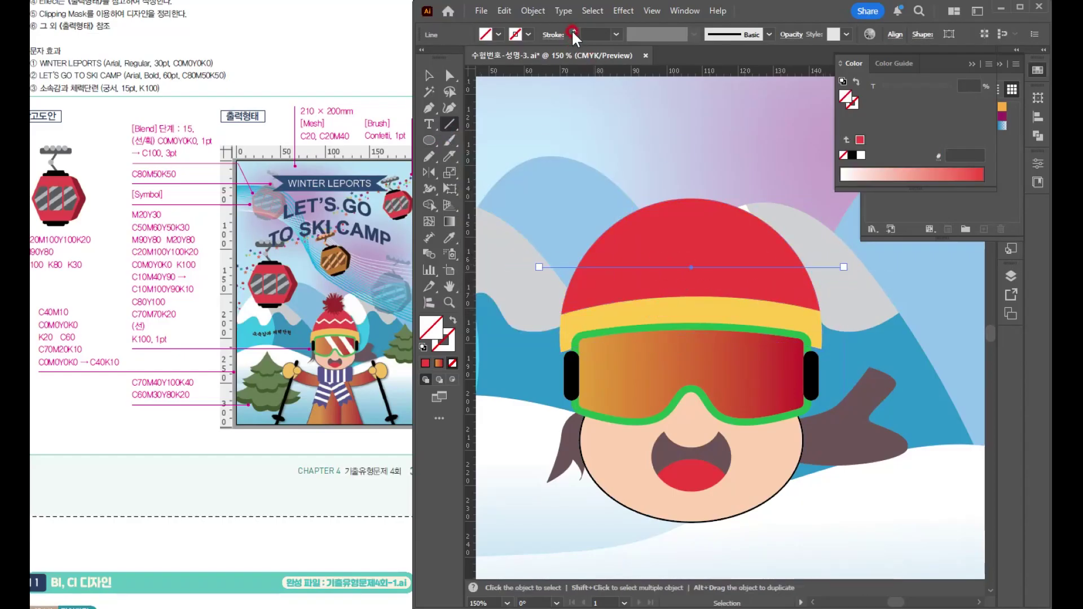
left_click(573, 31)
left_click(572, 30)
left_click(572, 30)
left_click(572, 30)
left_click(572, 30)
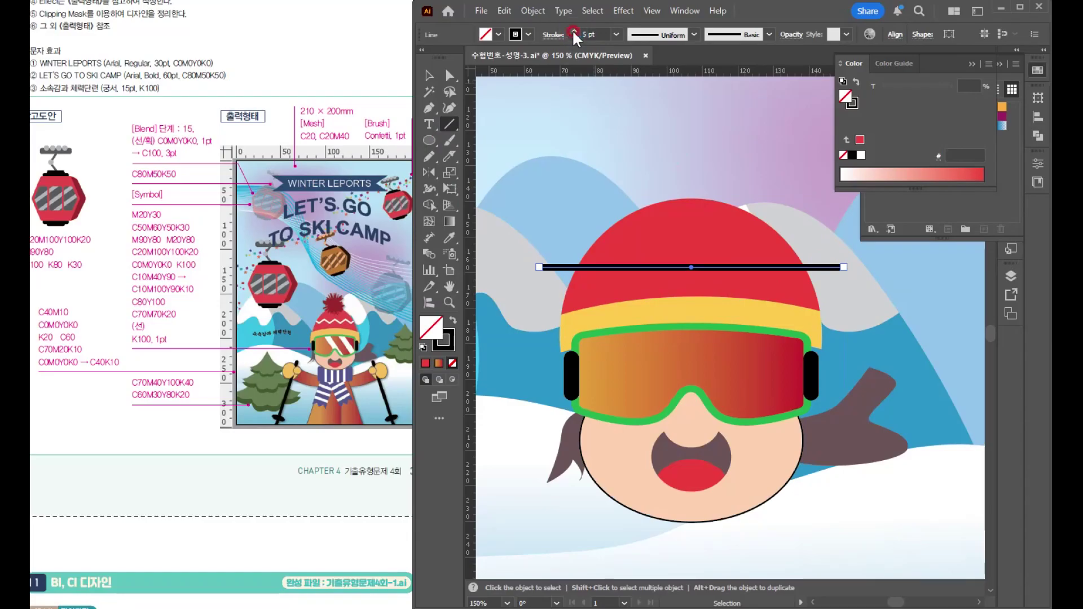
left_click(573, 39)
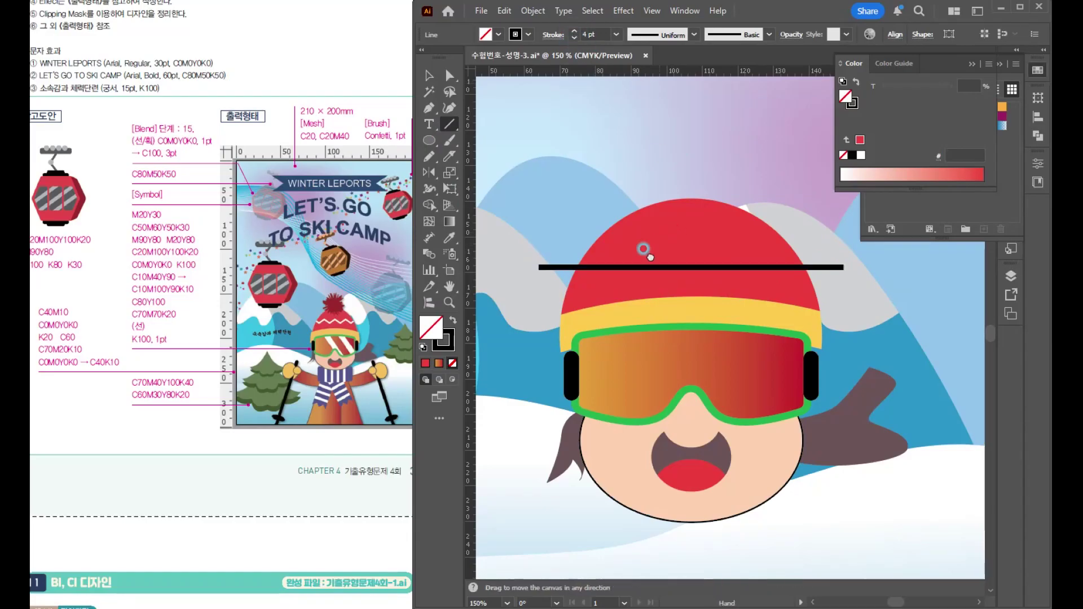
left_click_drag(649, 250, 632, 237)
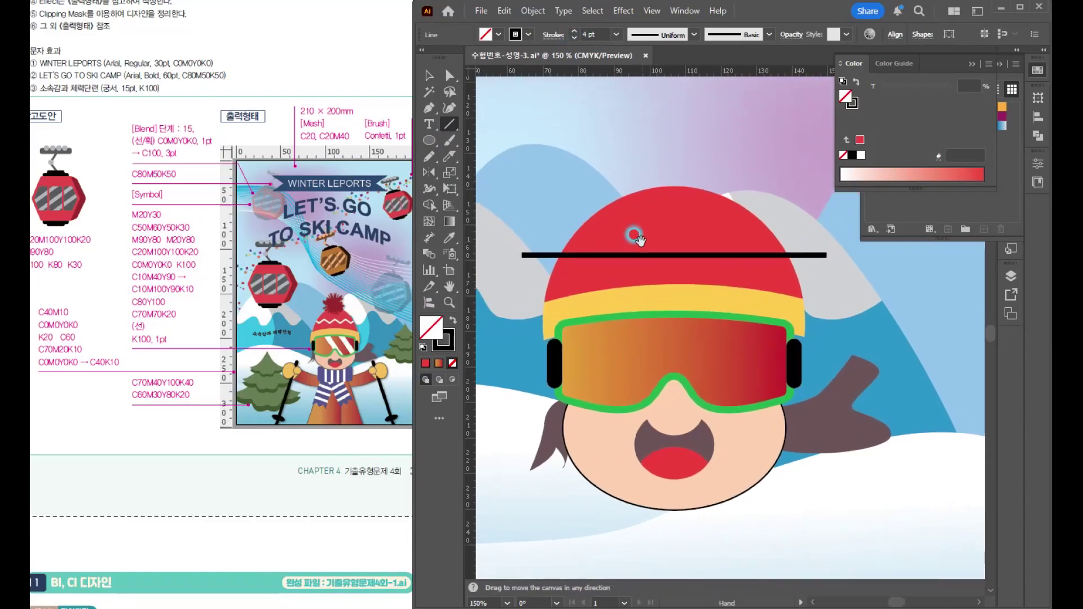
Set up a Zig Zag effect on the hat line with 2 mm absolute size, 7 ridges per segment and a preview
left_click(625, 12)
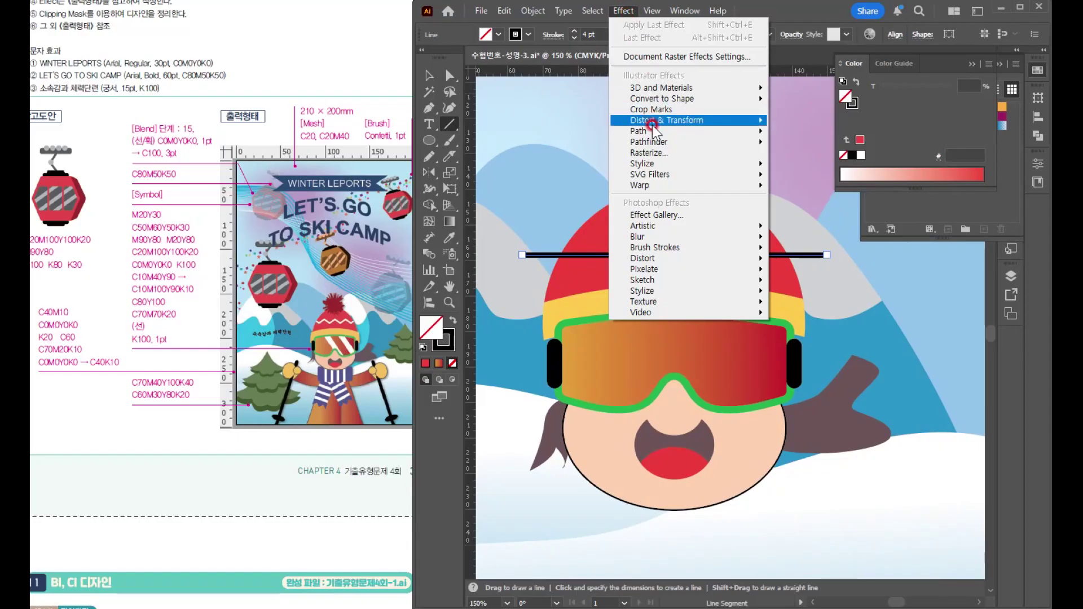
mouse_move(655, 129)
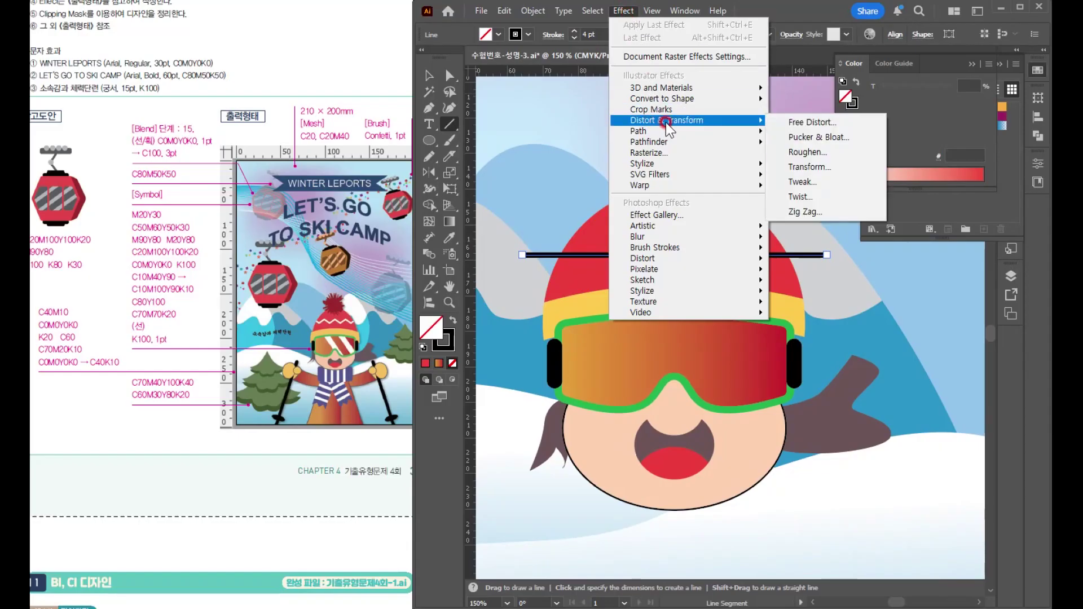
left_click(798, 212)
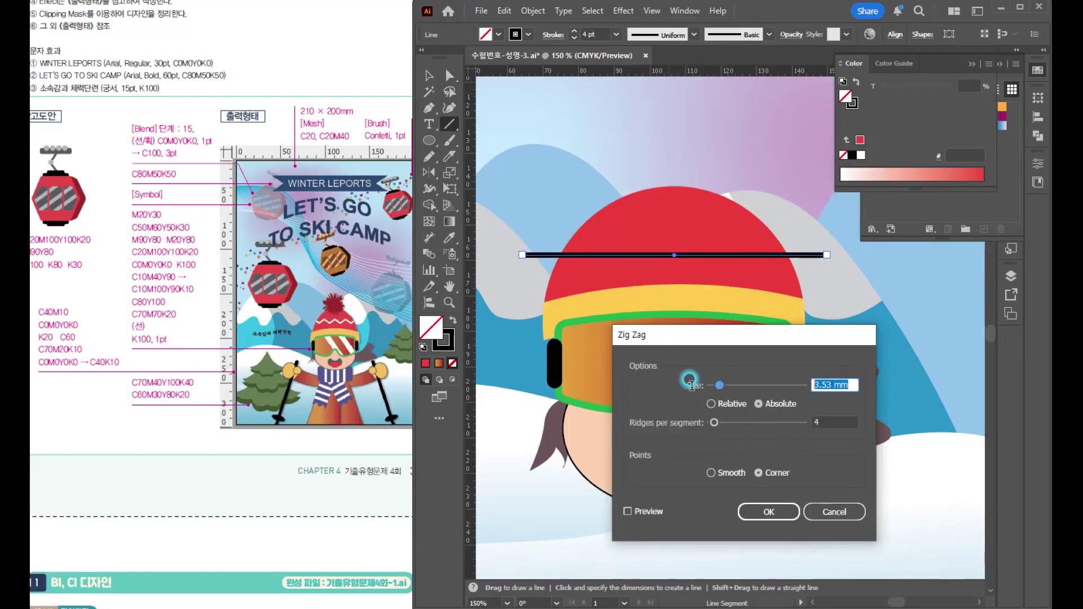
type("2")
left_click_drag(825, 423, 780, 419)
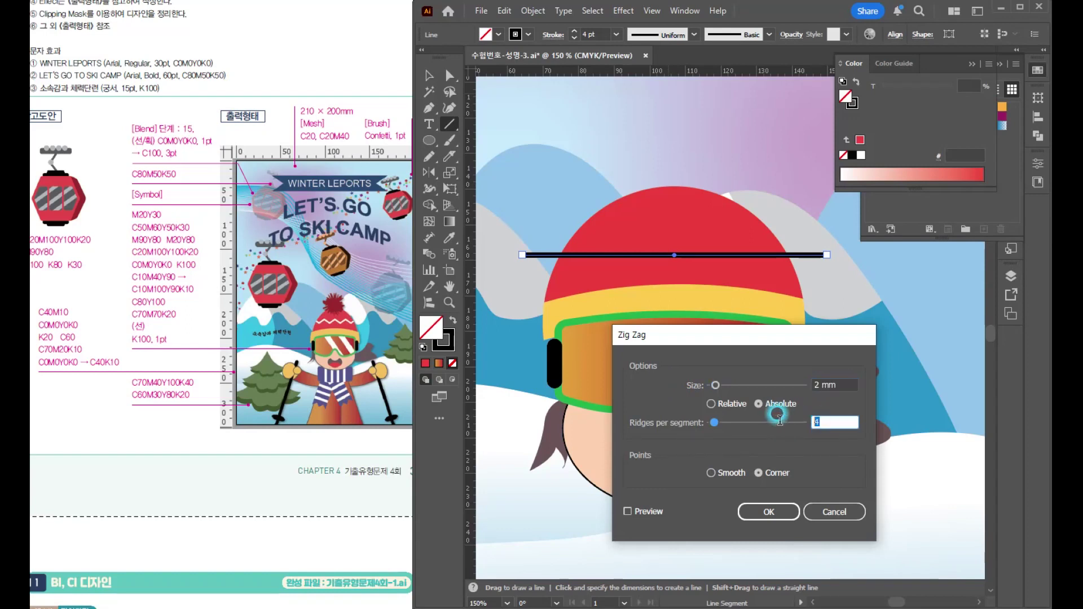
type("7")
left_click(655, 514)
Try 6 ridges per segment for the hat line's Zig Zag effect
left_click(835, 422)
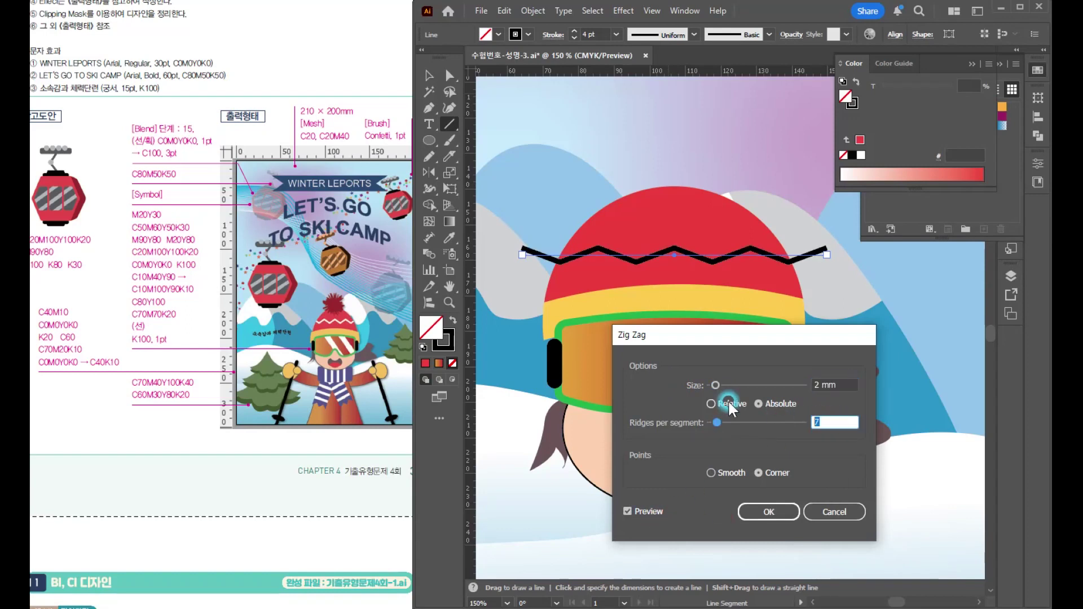
type("6")
left_click(654, 492)
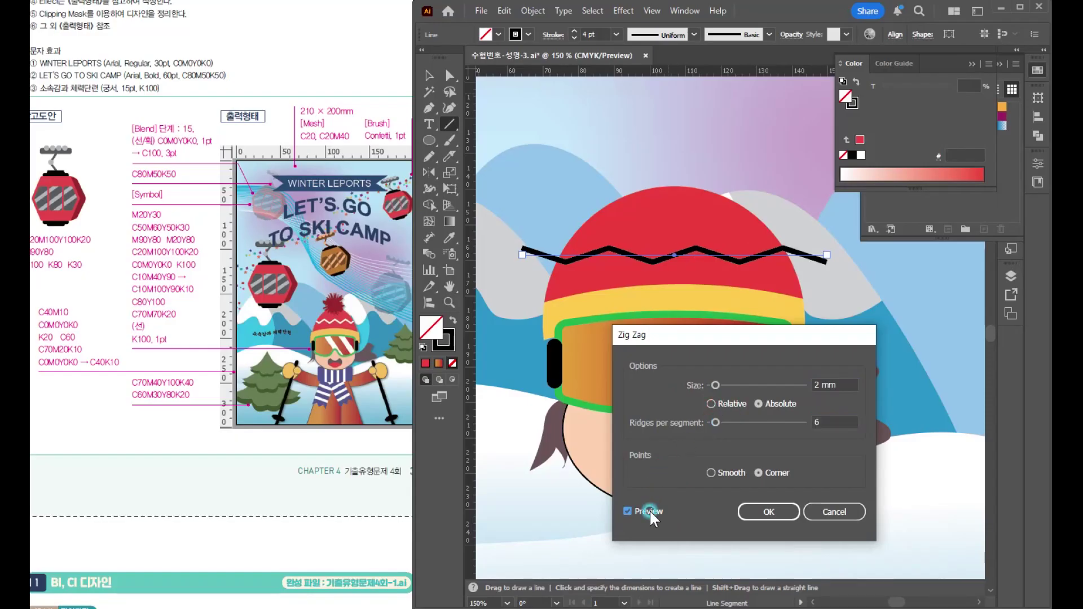
Set the Zig Zag effect to 7 ridges per segment with corner points and apply it to the hat line
left_click(774, 415)
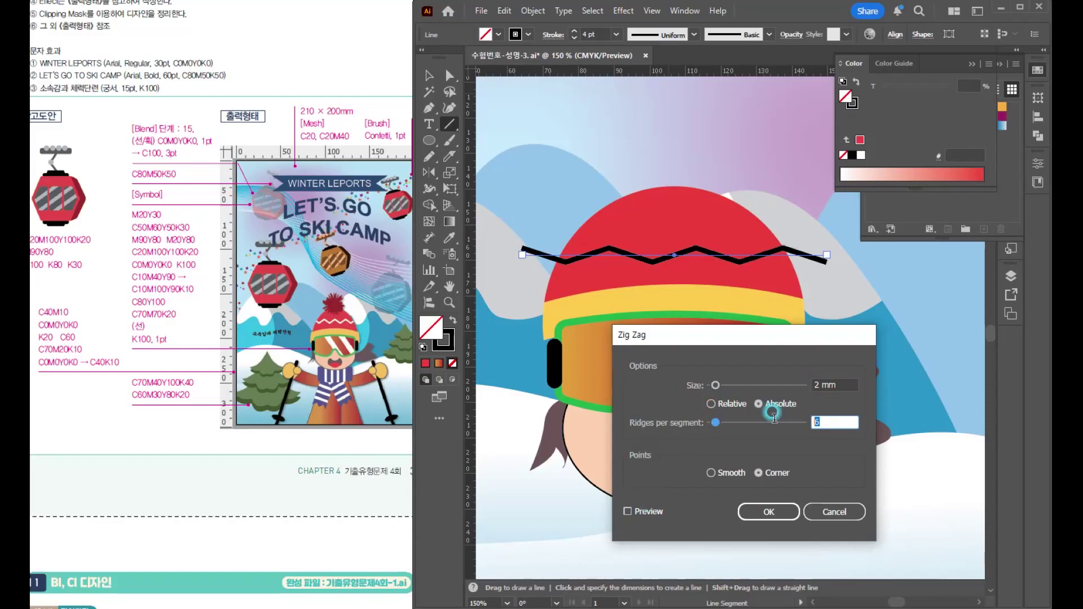
type("7")
left_click(642, 518)
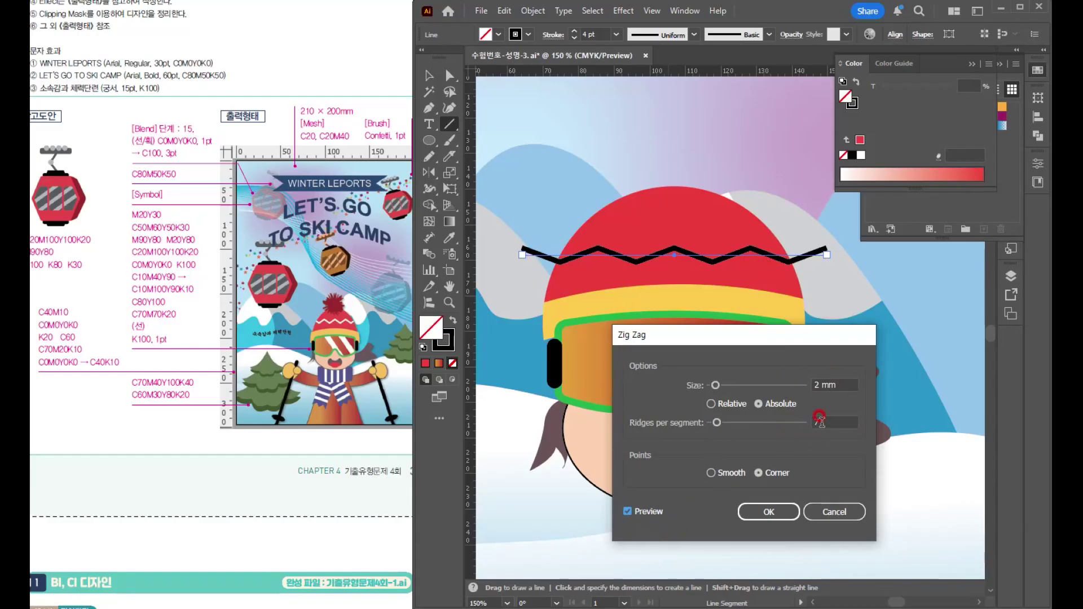
left_click(774, 515)
Shorten the zigzag line evenly at both ends, move it slightly up the crown and set its stroke to 5 pt
key("v")
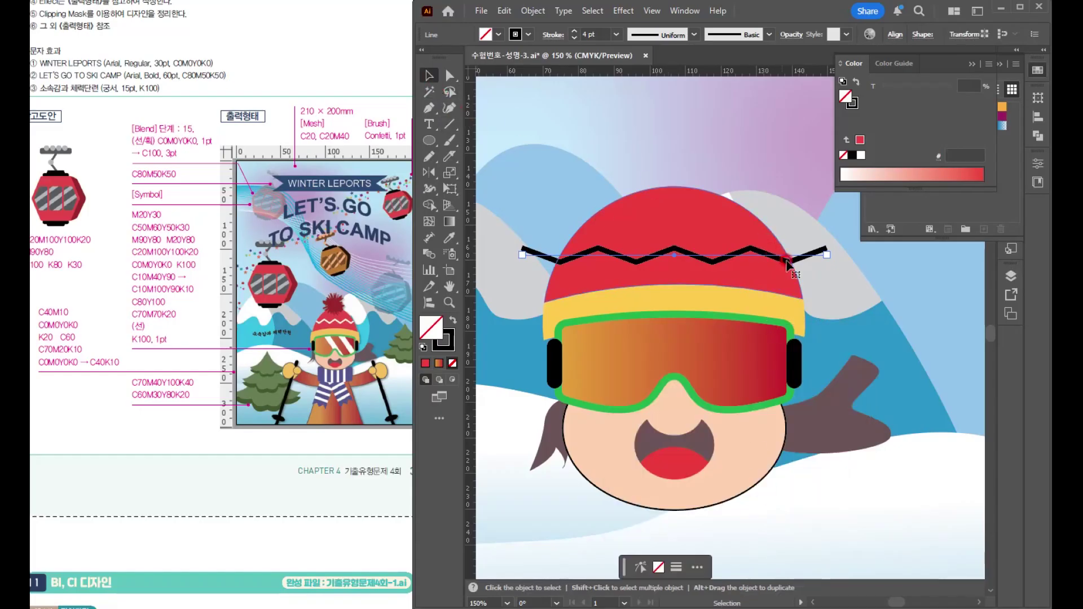
left_click_drag(827, 254, 811, 253)
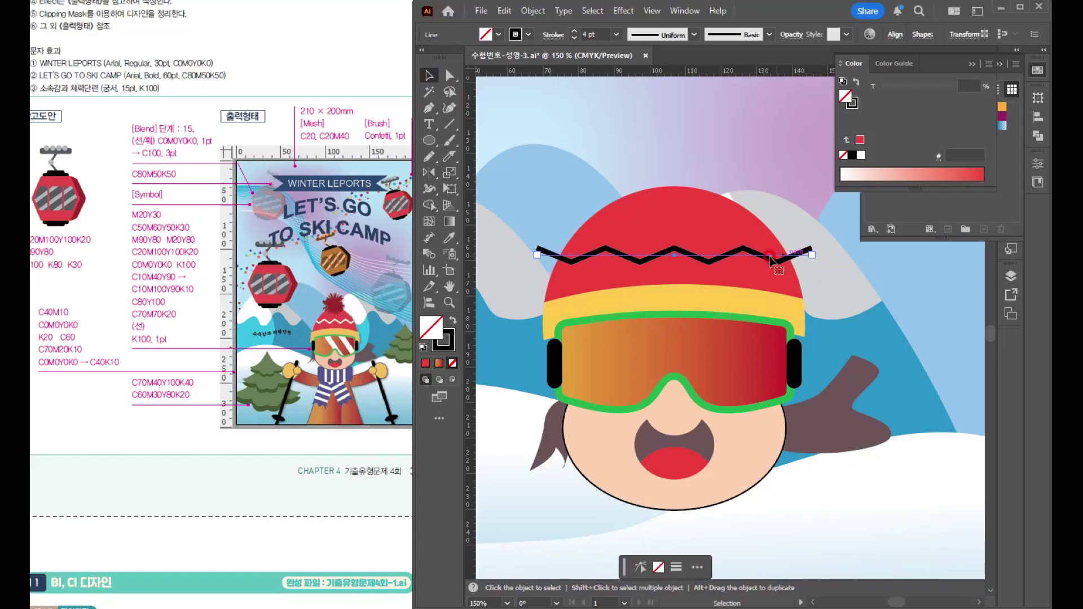
left_click_drag(725, 255, 725, 248)
left_click(575, 32)
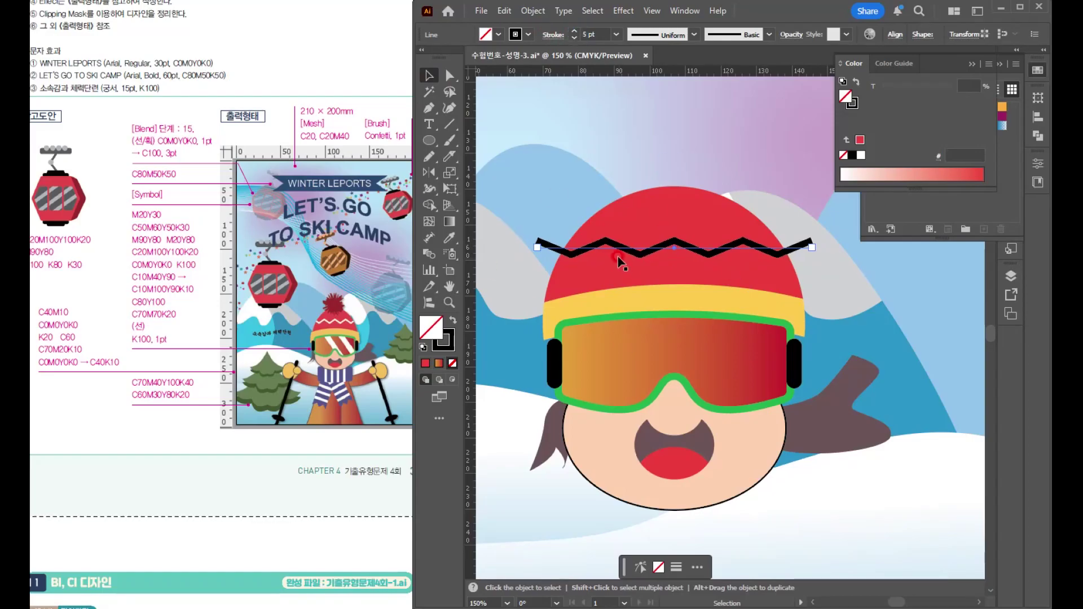
Expand the zigzag line's appearance, expand its fill and stroke into a shape, and fill it with white
left_click(534, 11)
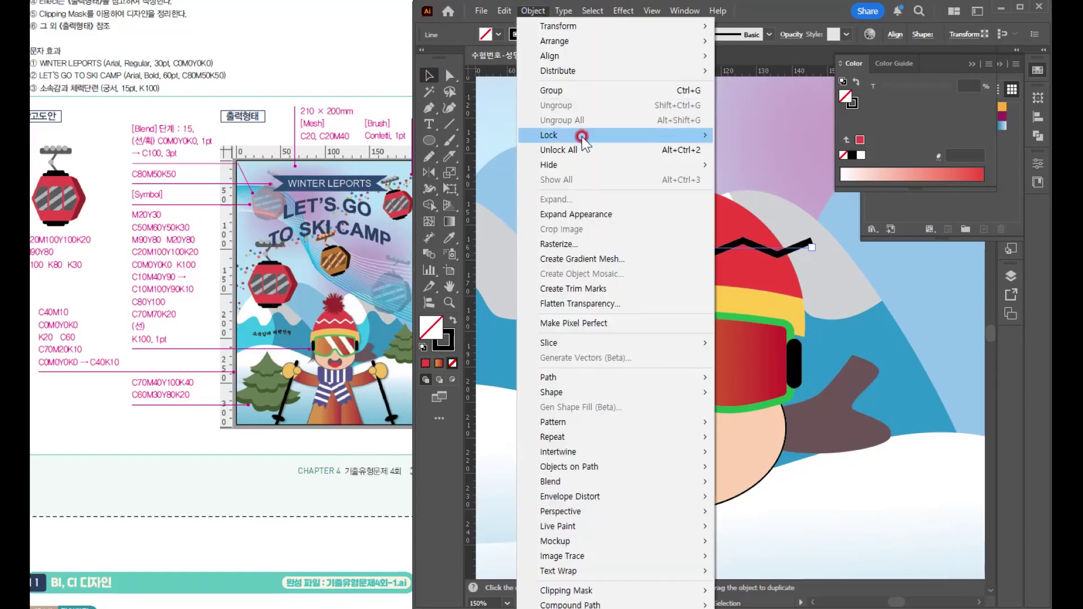
left_click(575, 214)
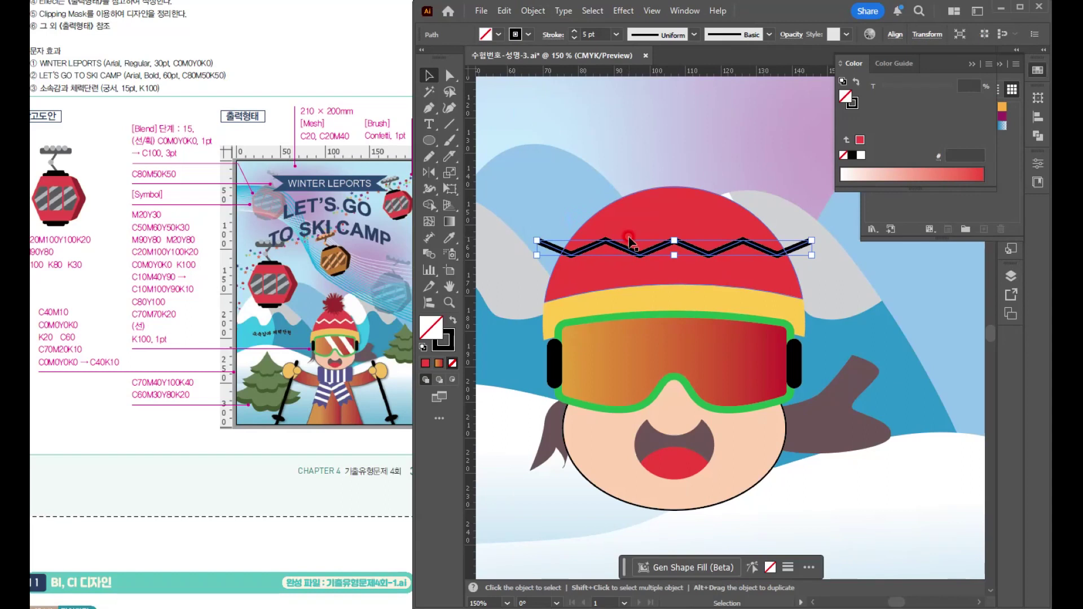
left_click(536, 10)
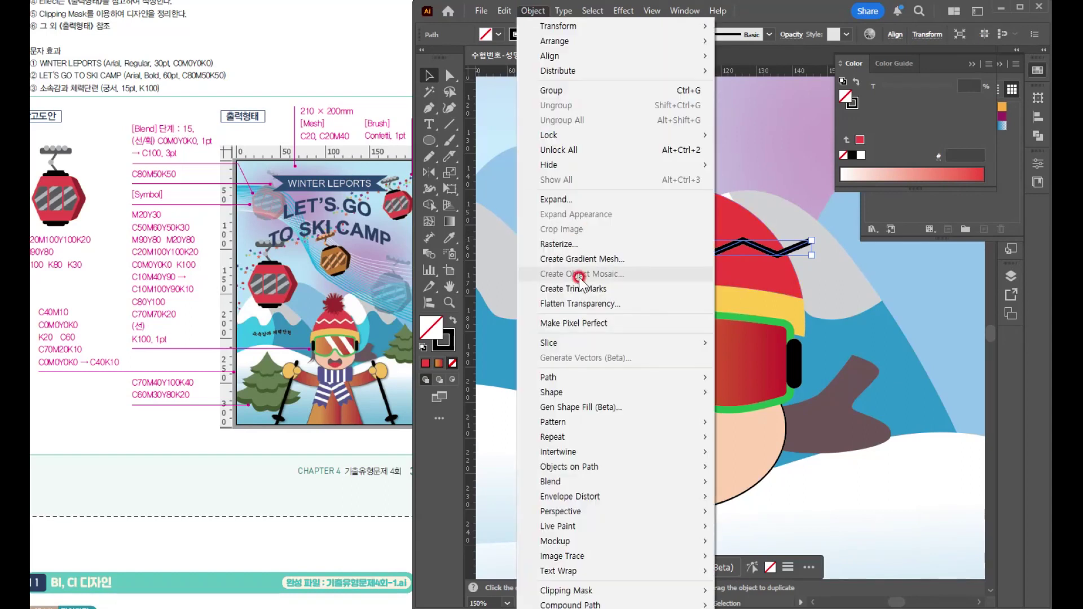
left_click(565, 198)
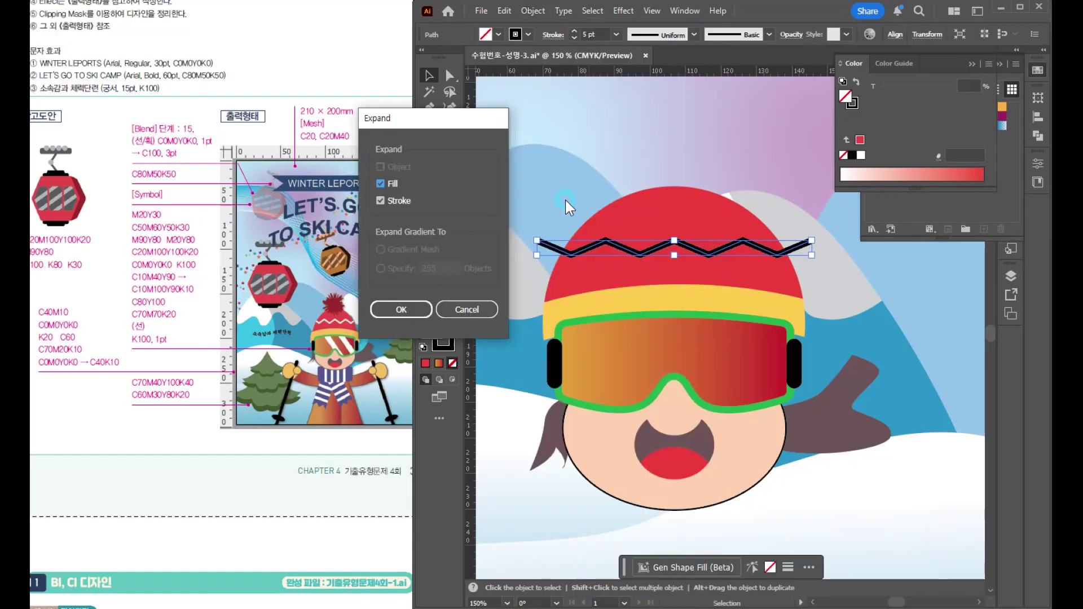
left_click(403, 311)
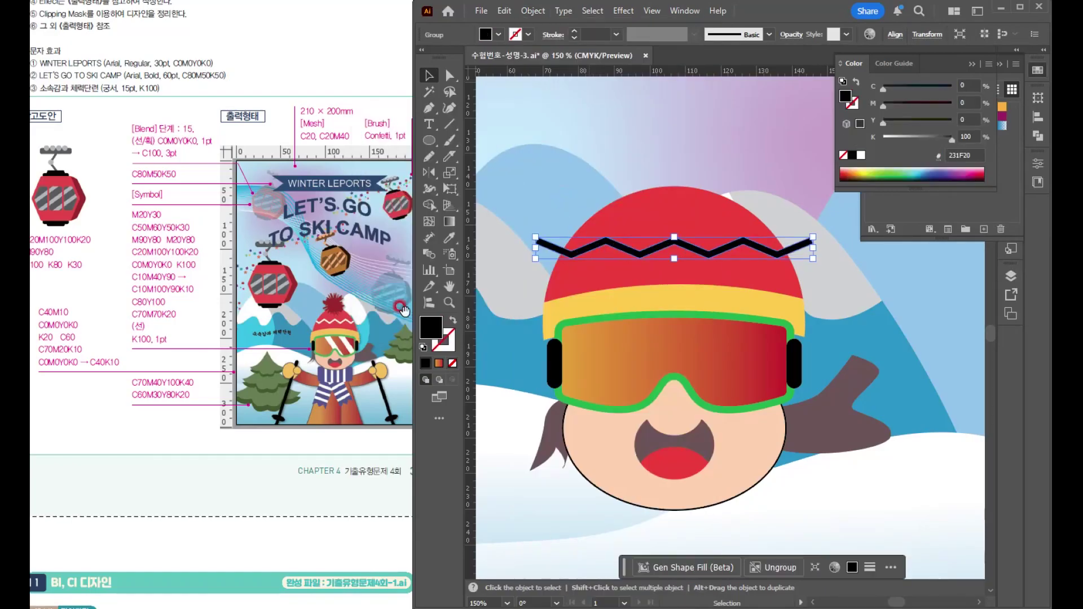
left_click(860, 156)
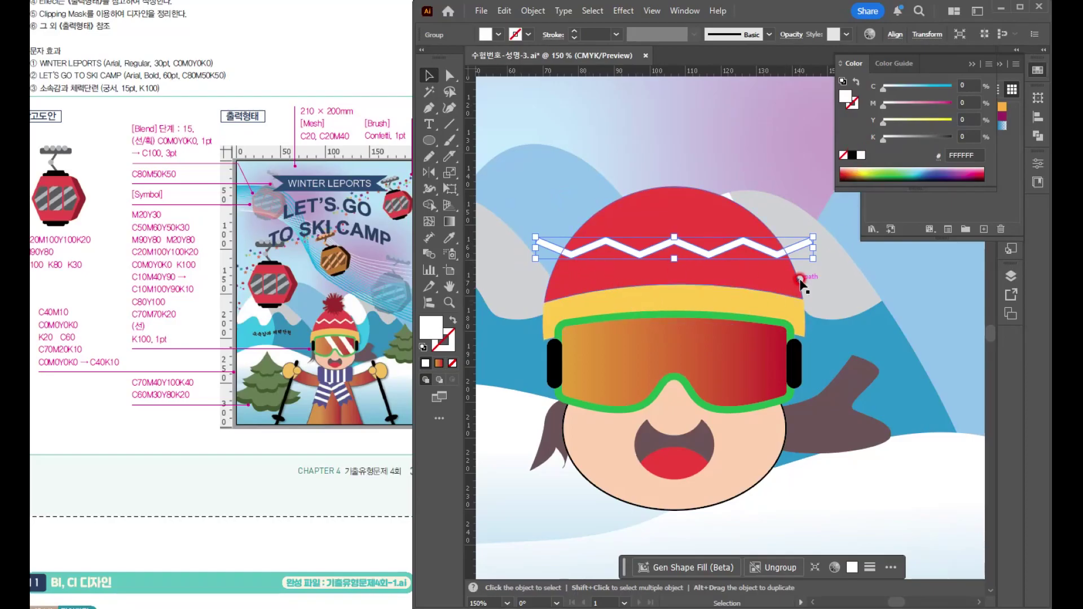
Trim off both ends of the white zigzag that extend beyond the hat's crown using the Shape Builder tool
left_click(687, 214, "shift")
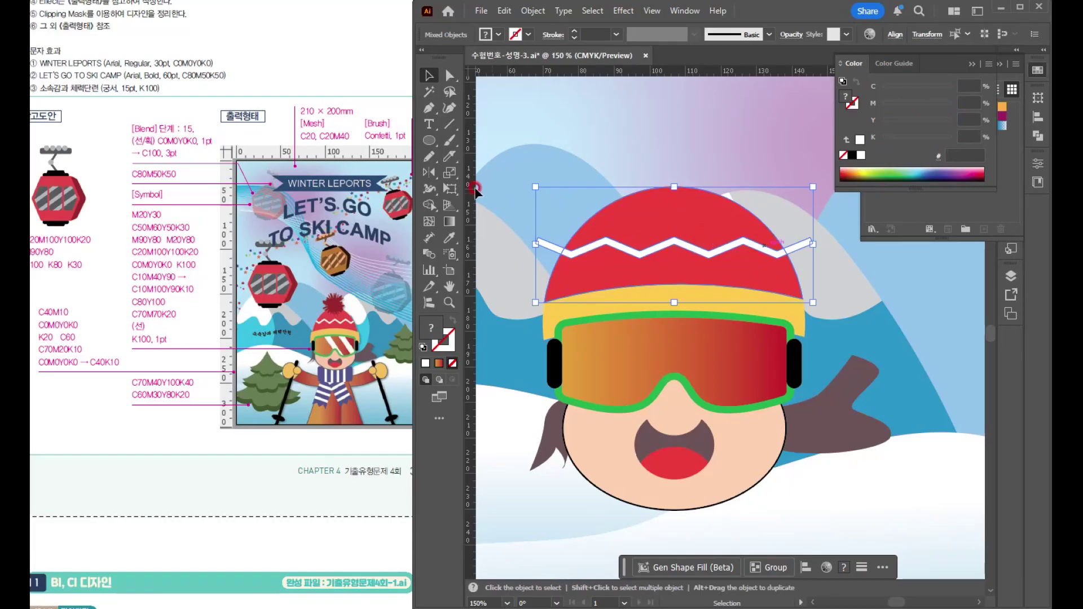
left_click(427, 205)
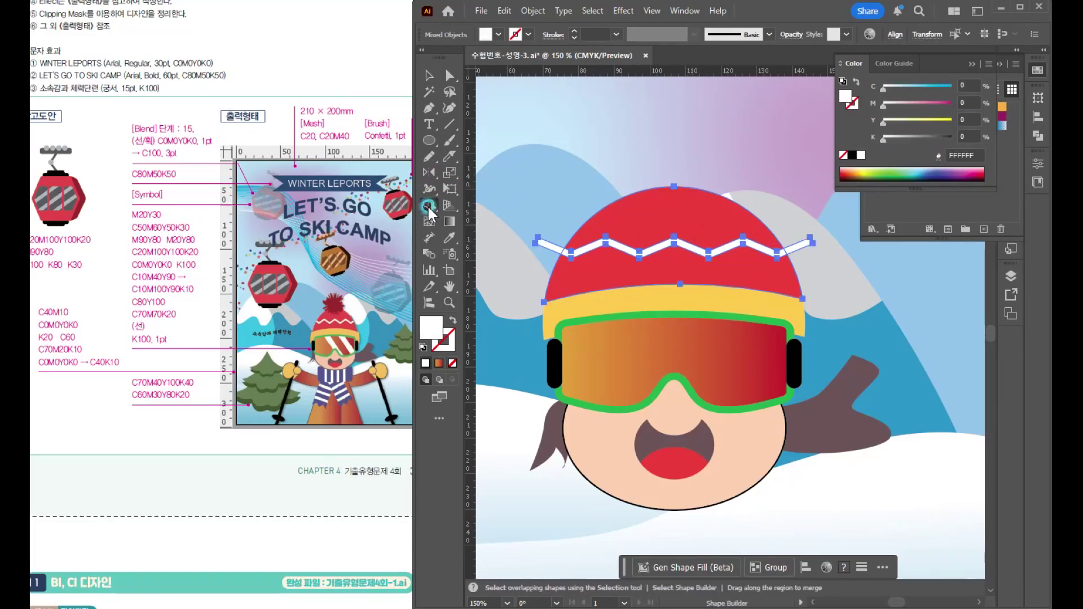
left_click(550, 246, "alt")
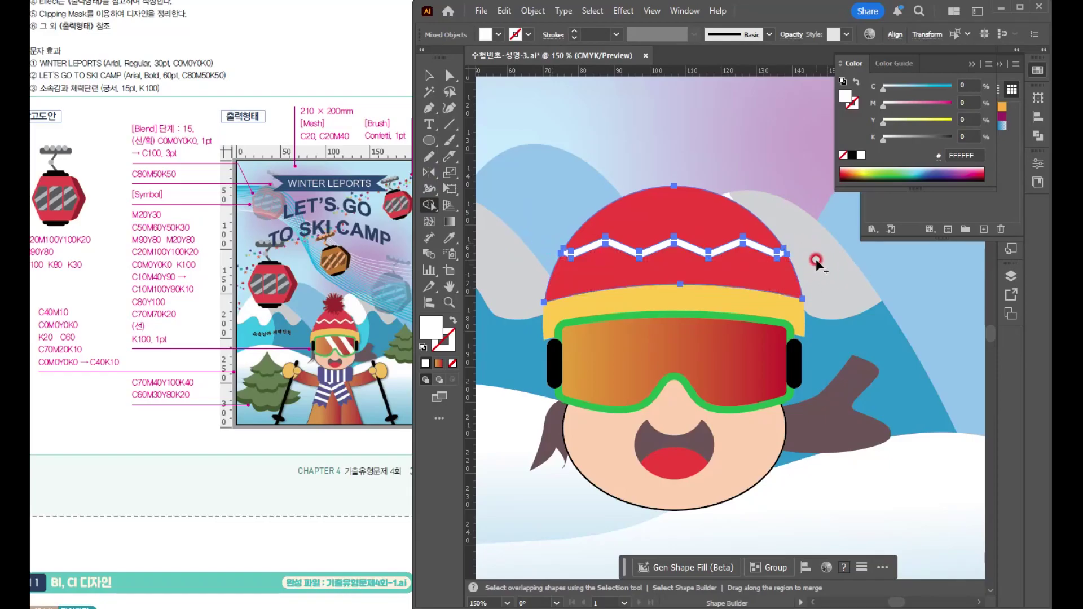
key("v")
left_click(835, 258)
Raise the top anchor point of the red hat crown slightly to make the hat more pointed
left_click(730, 218)
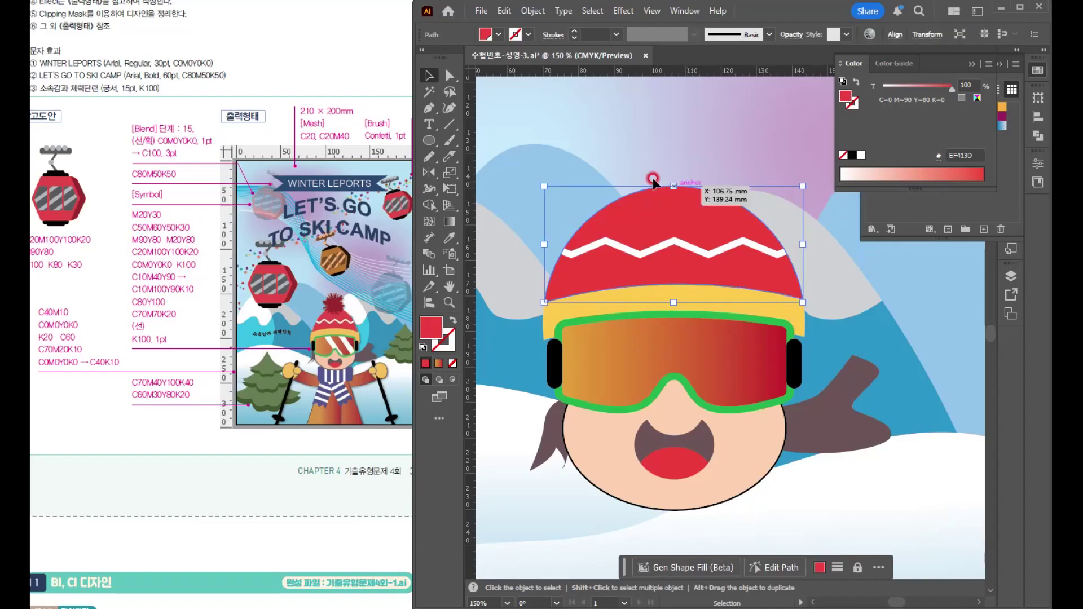
left_click(452, 76)
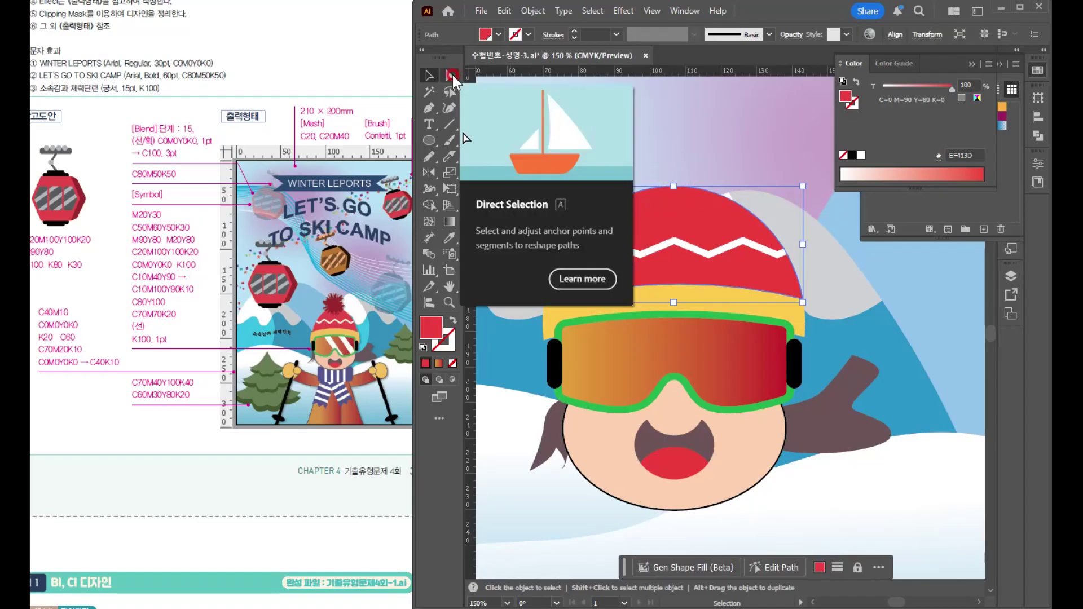
left_click(710, 211)
left_click_drag(673, 184, 674, 169)
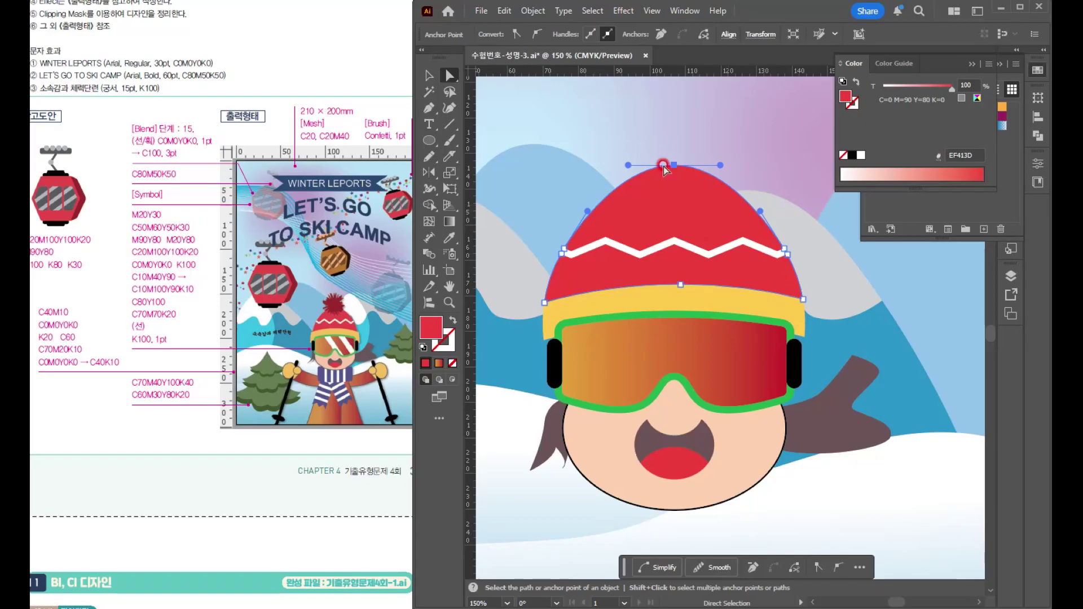
left_click(428, 75)
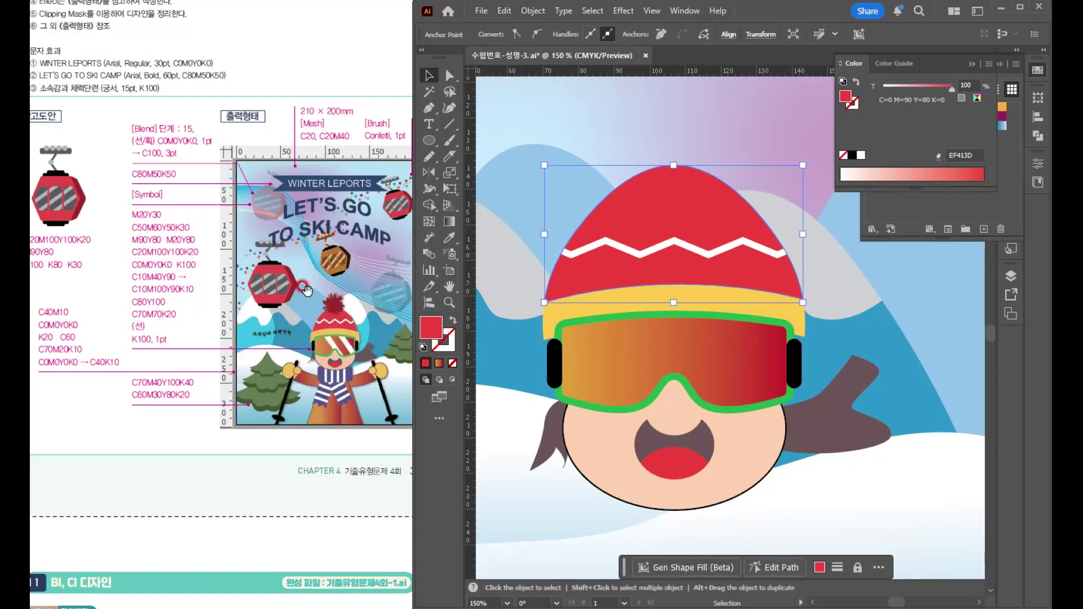
Draw a circle centred on the tip of the hat as a pom-pom and fill it with dark red
key("space")
left_click_drag(661, 245, 654, 317)
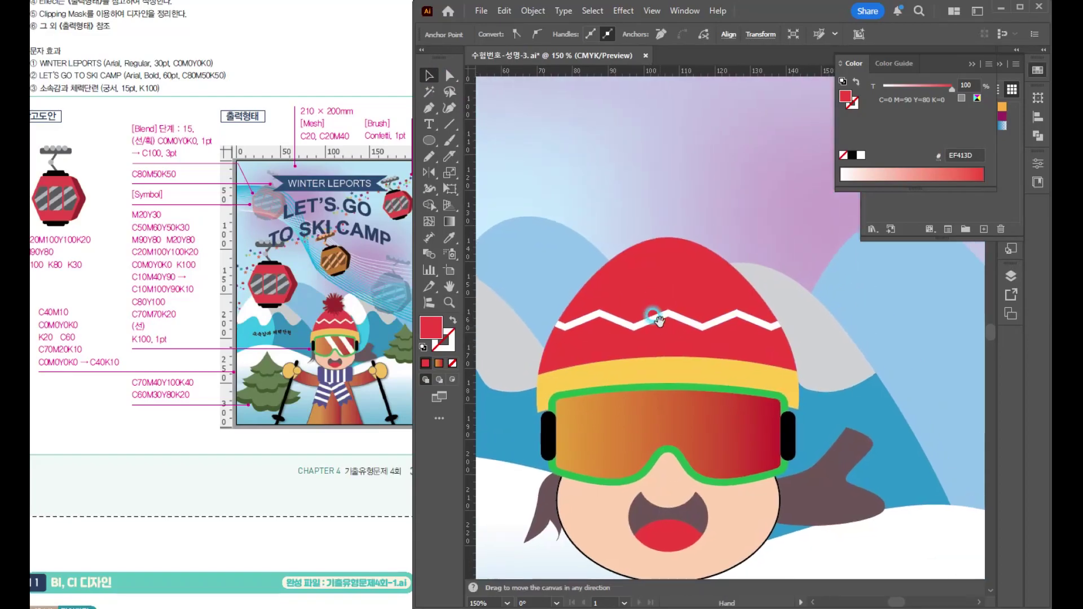
left_click(918, 215)
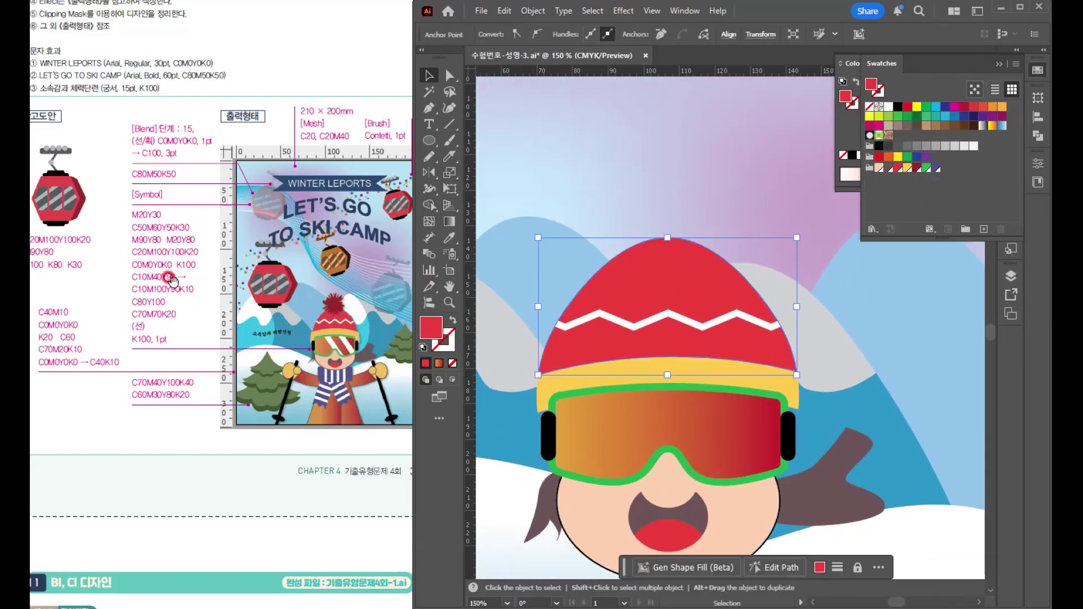
left_click(429, 141)
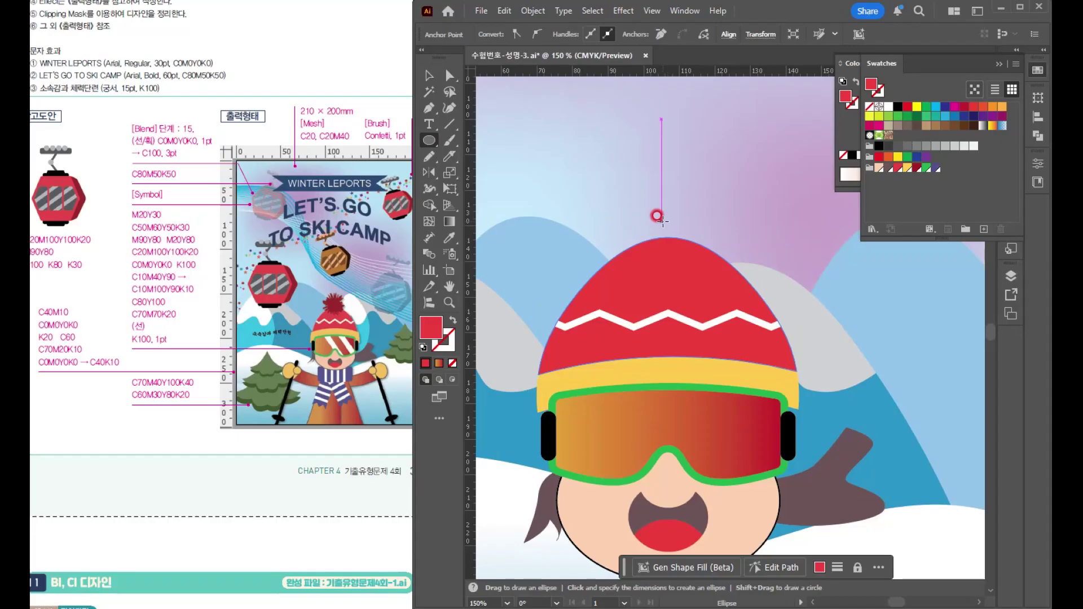
left_click_drag(667, 235, 709, 265)
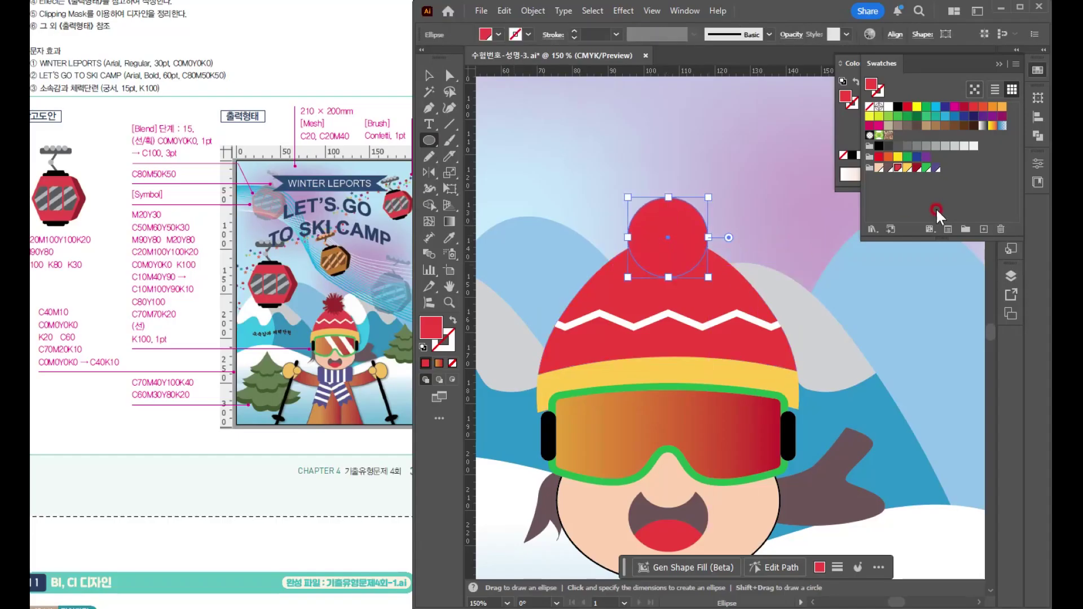
left_click(919, 169)
Apply a Roughen effect to the pom-pom circle with relative size 16%, detail 31/in and smooth points
left_click(623, 12)
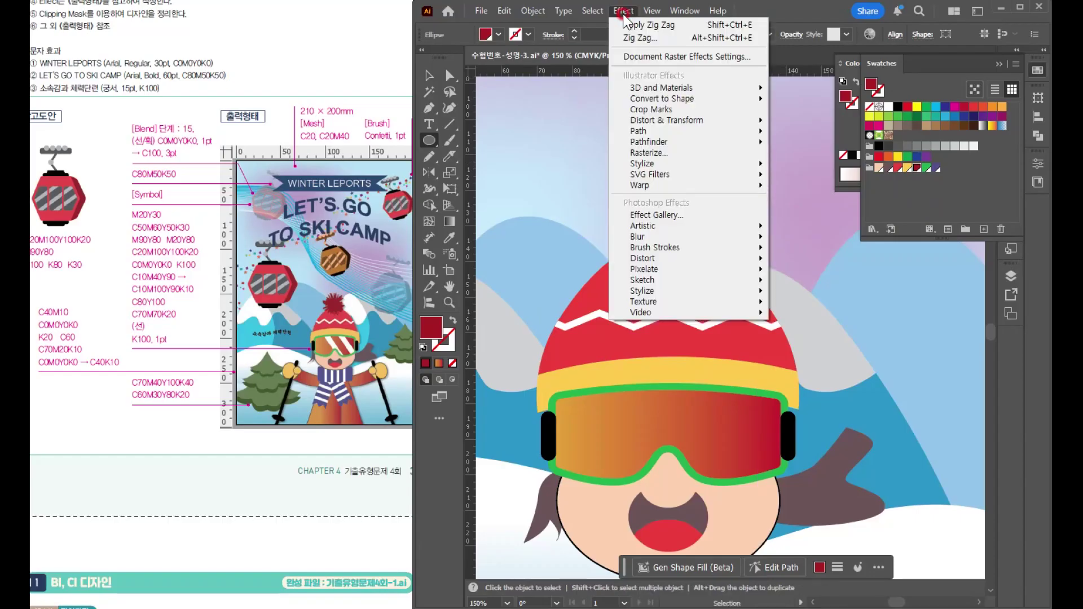
left_click(717, 118)
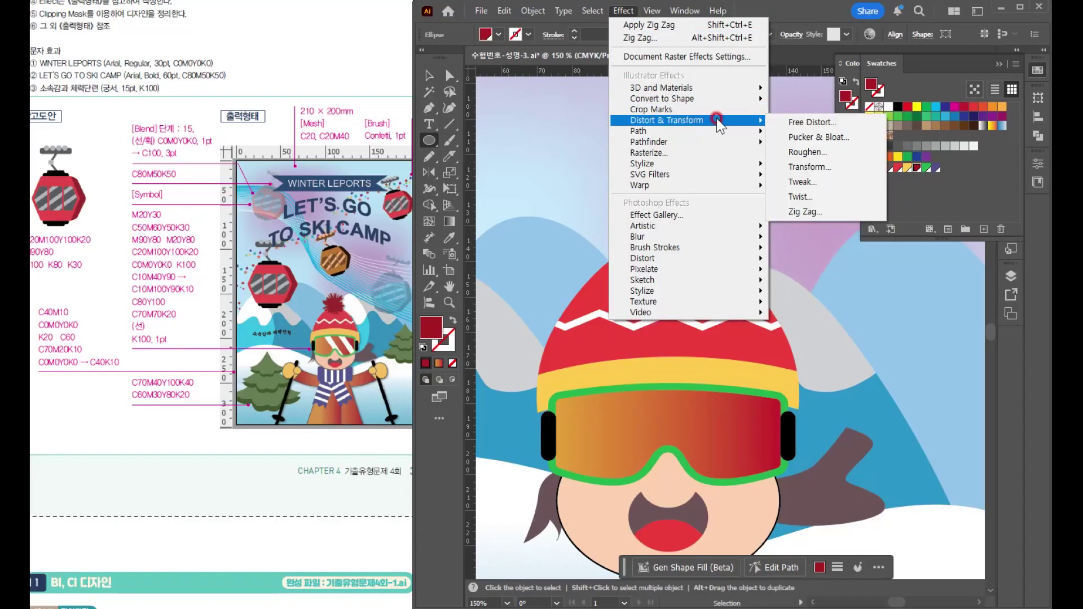
left_click(792, 151)
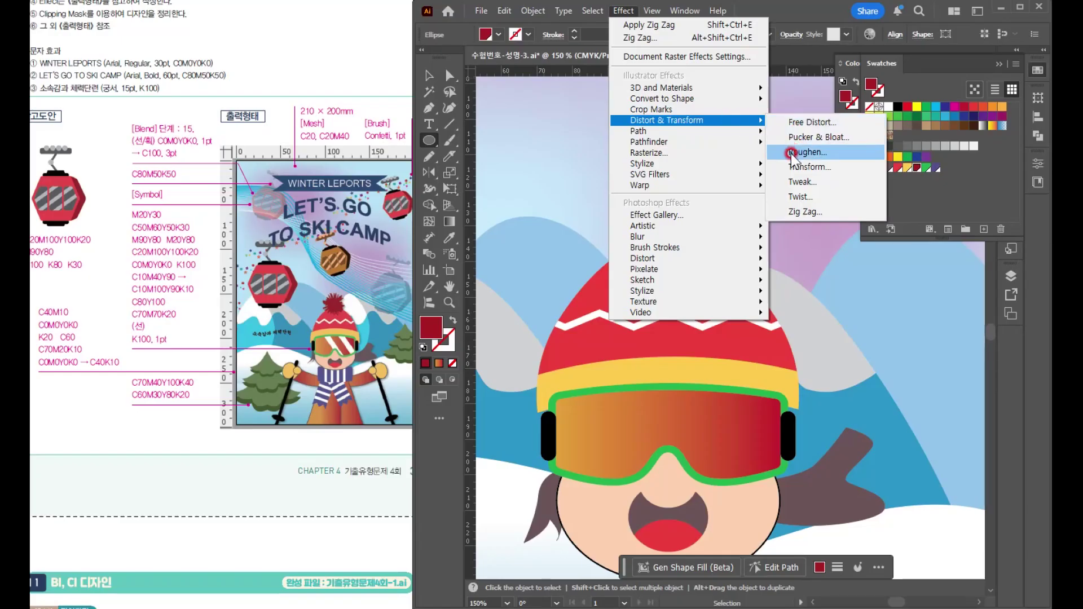
left_click(792, 153)
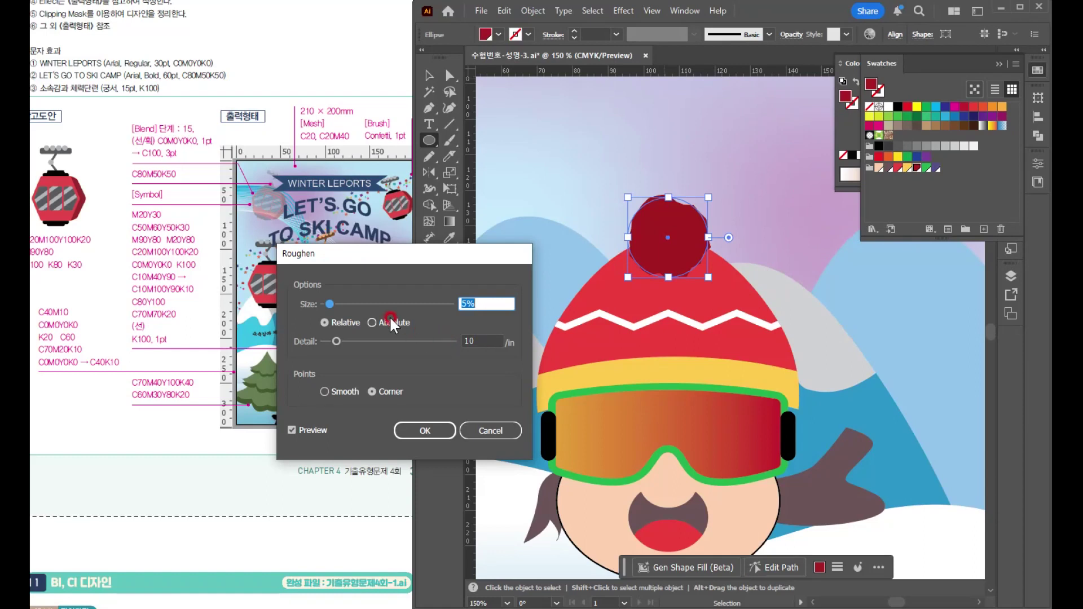
left_click_drag(341, 263, 341, 183)
left_click(302, 349)
left_click_drag(329, 225, 363, 262)
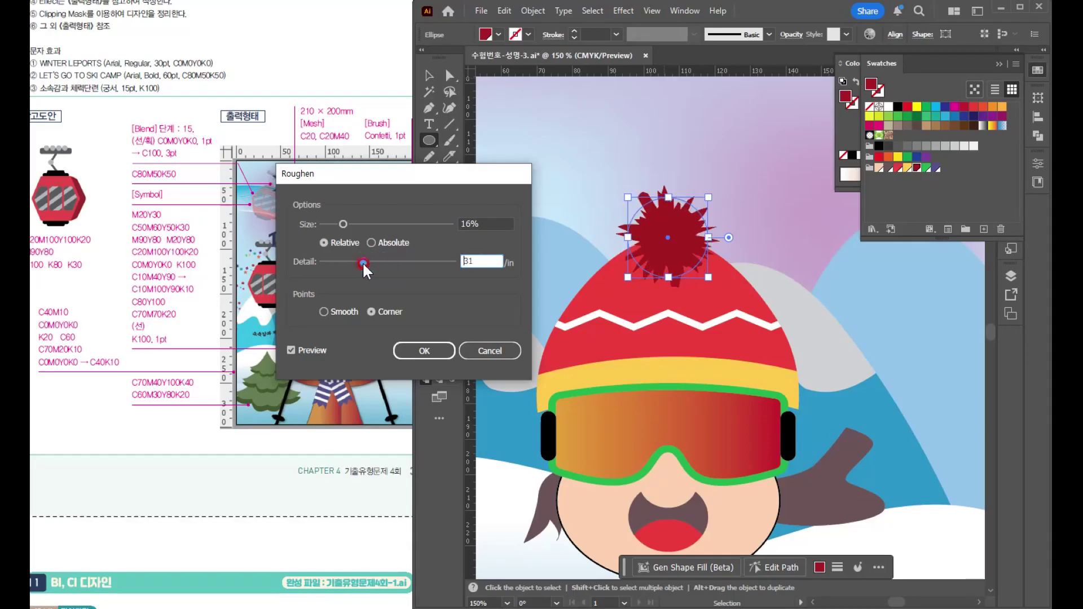
left_click(347, 311)
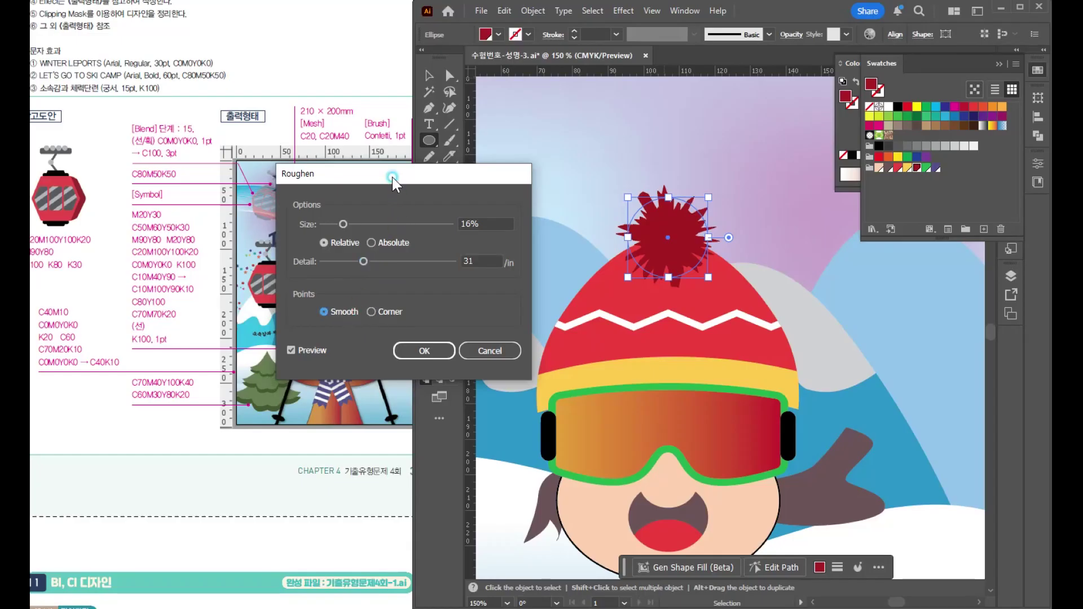
left_click_drag(391, 176, 385, 92)
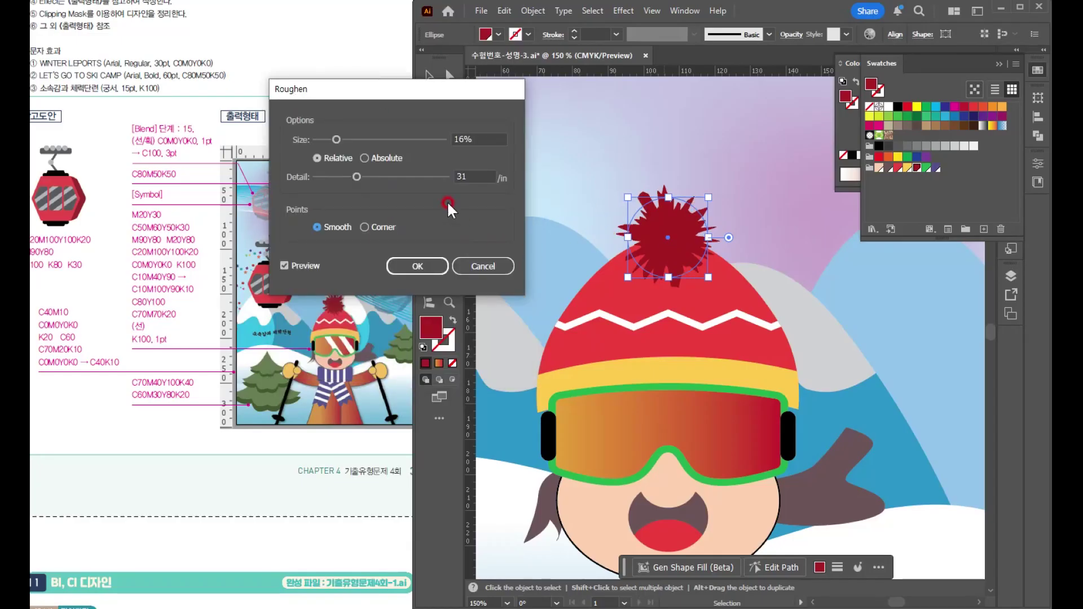
left_click(422, 266)
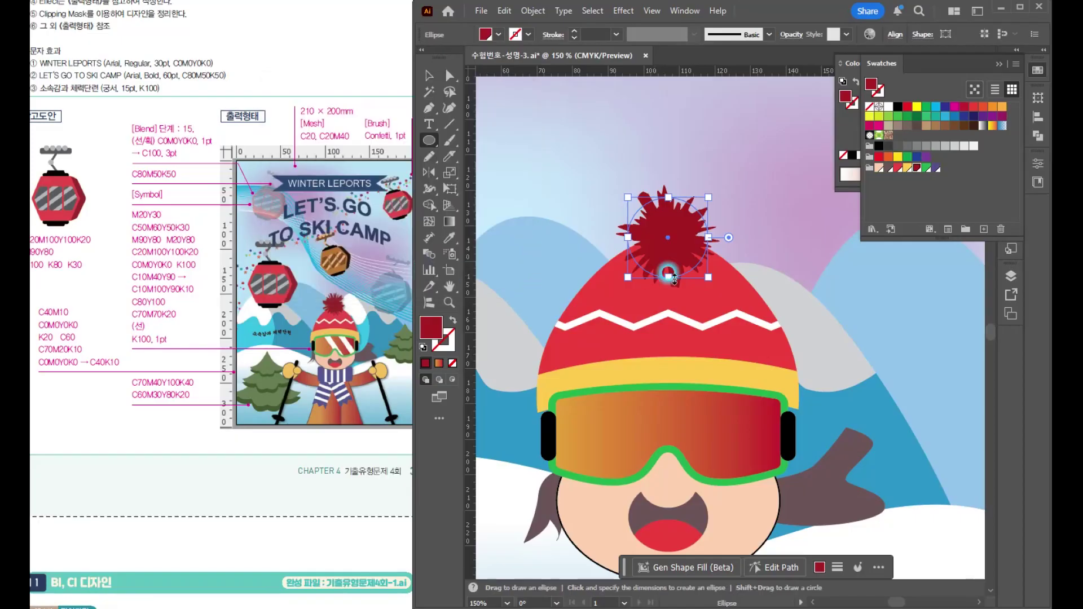
Expand the appearance of the roughened pom-pom into an editable path
key("ctrl+0")
left_click(518, 86)
scroll(721, 195, "up", 1)
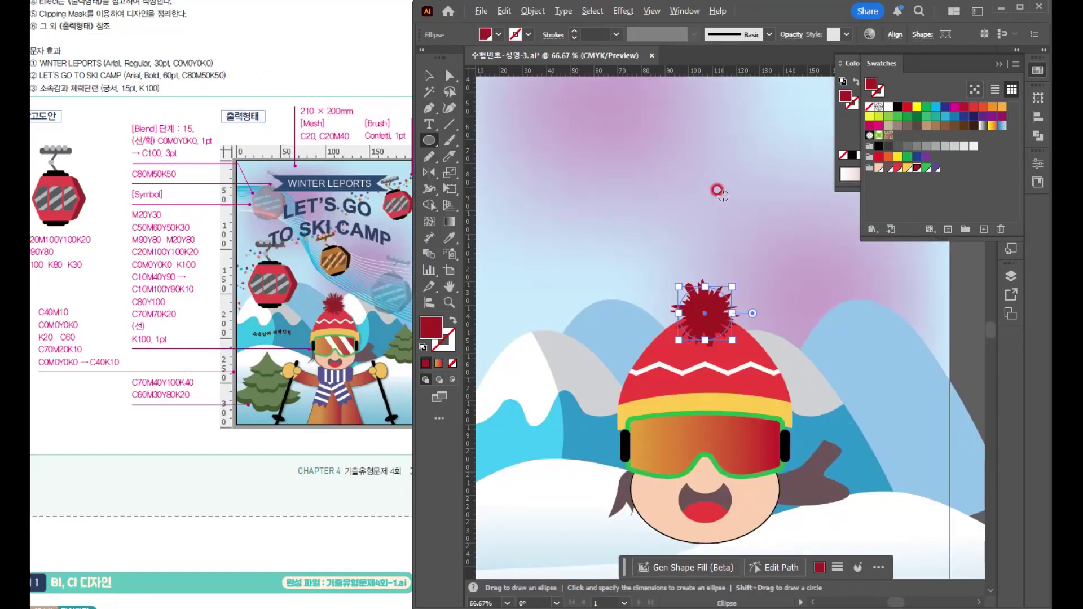
left_click(534, 10)
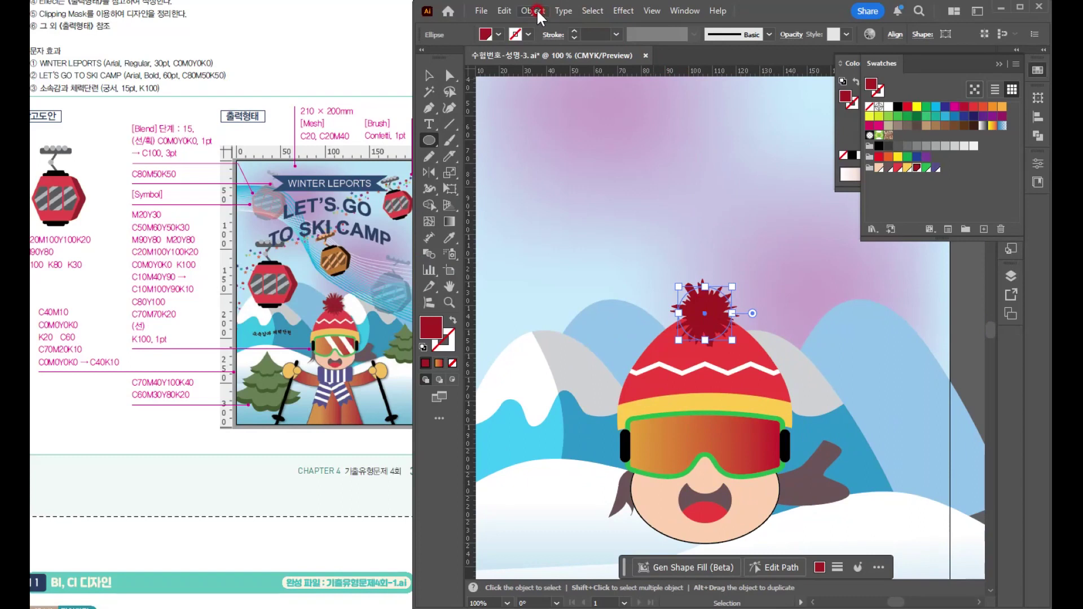
left_click(568, 218)
left_click(429, 75)
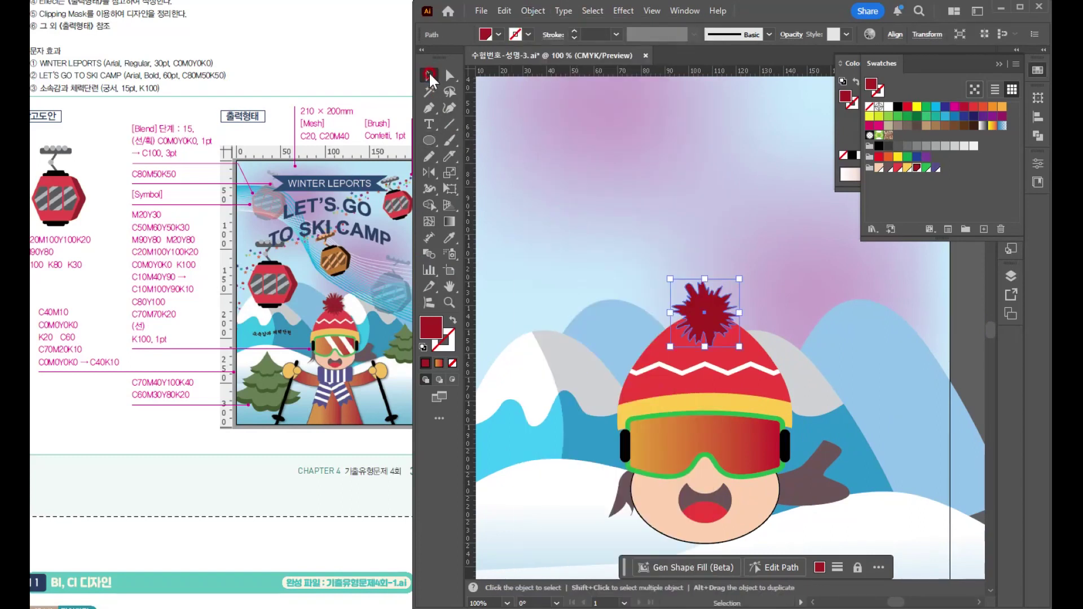
left_click(767, 254)
Enlarge the expanded pom-pom slightly on top of the hat
scroll(765, 360, "up", 1)
left_click_drag(694, 290, 648, 196)
left_click(653, 205)
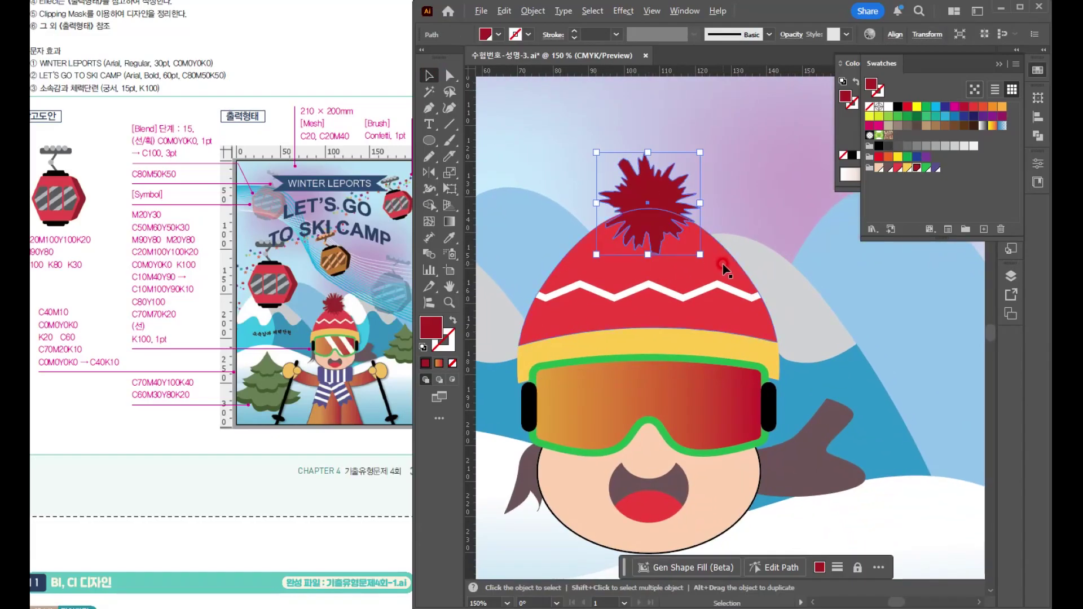
scroll(726, 271, "down", 2)
left_click_drag(713, 214, 716, 211)
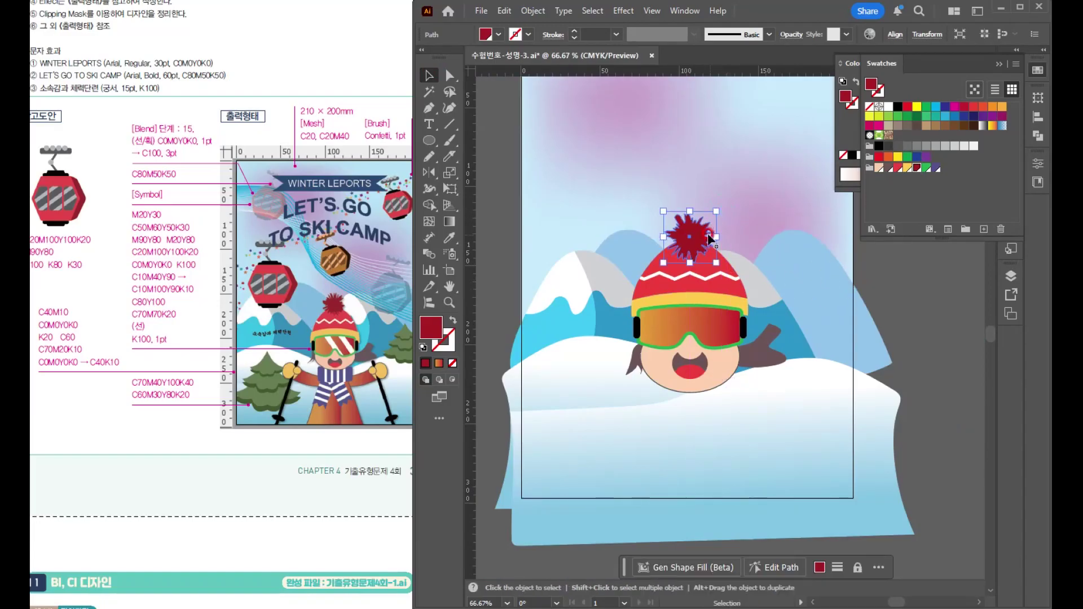
Select all parts of the skier's head, scale them down together and nudge them into place
left_click_drag(625, 199, 801, 388)
left_click_drag(787, 211, 774, 217)
left_click_drag(774, 380, 764, 369)
left_click_drag(693, 330, 687, 332)
Group all parts of the skier's head, including the hat, goggles and hair, and deselect the group
scroll(707, 391, "up", 2)
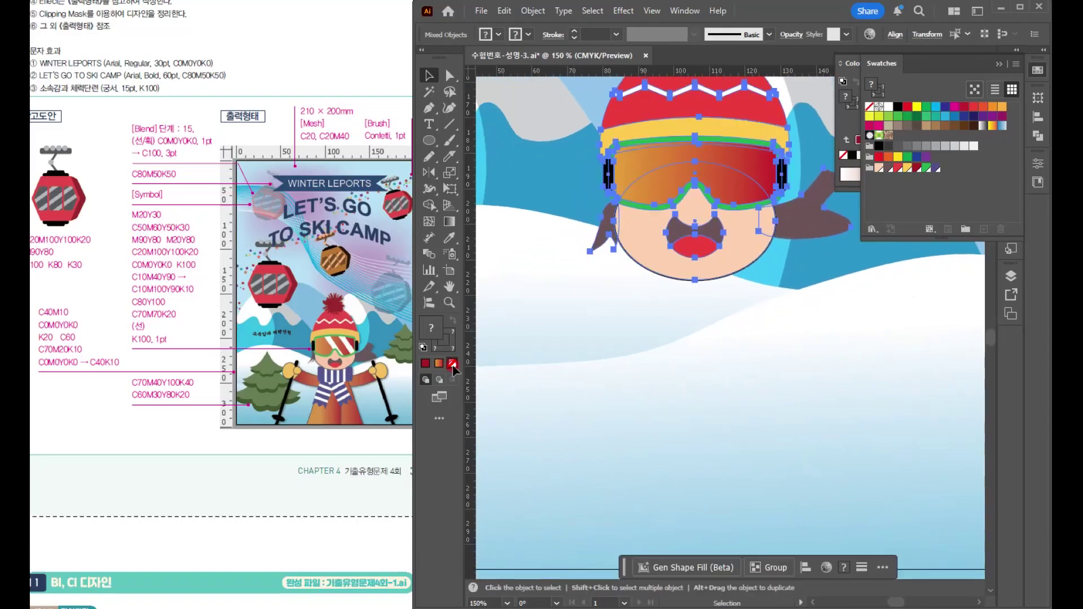
left_click(230, 365)
key("ctrl+g")
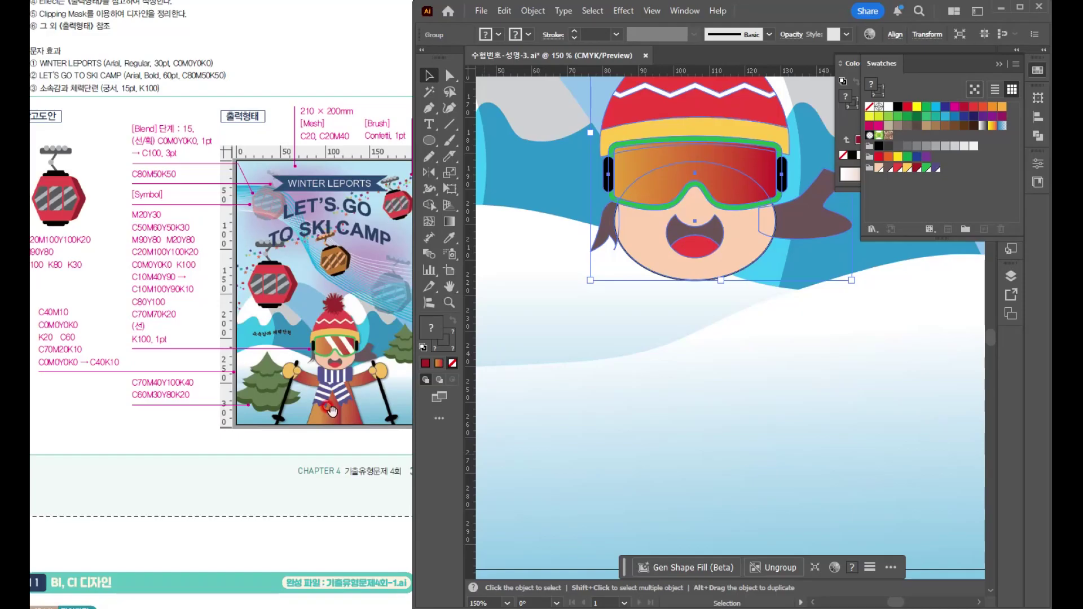
left_click(771, 344)
Draw one flared half of the skier's body below the head with the Pen tool, with a curved hem about 40 mm wide
left_click_drag(725, 357, 689, 286)
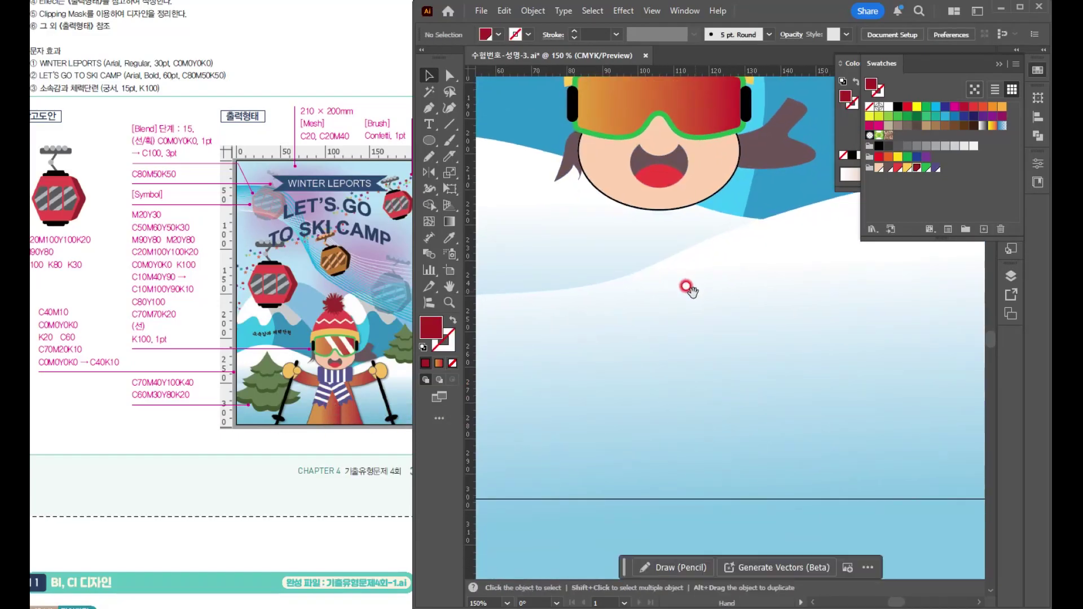
left_click(431, 108)
left_click_drag(716, 329, 714, 365)
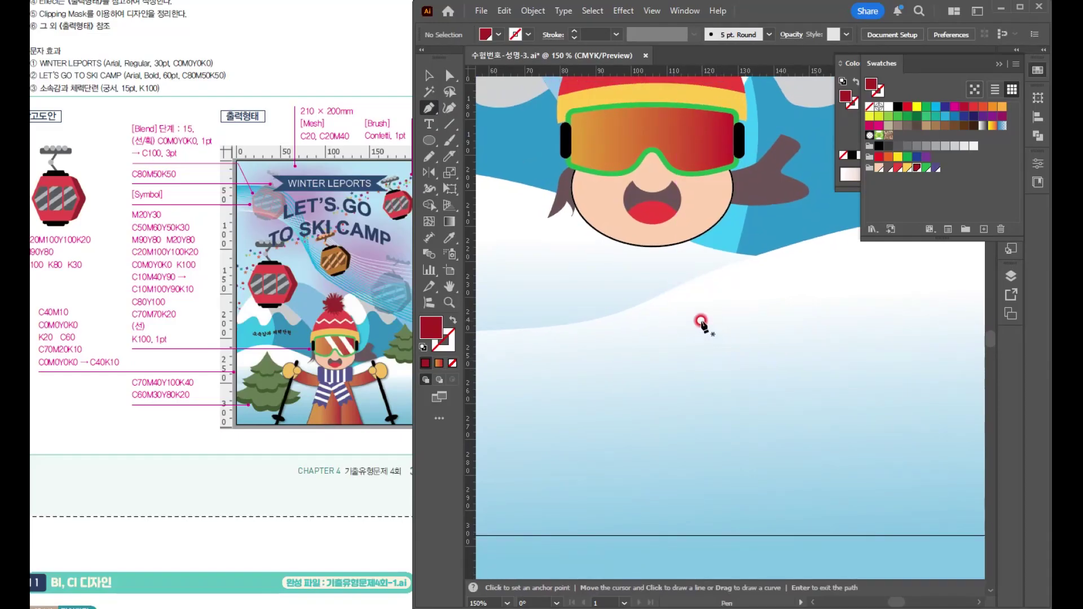
left_click(649, 279)
left_click(706, 279)
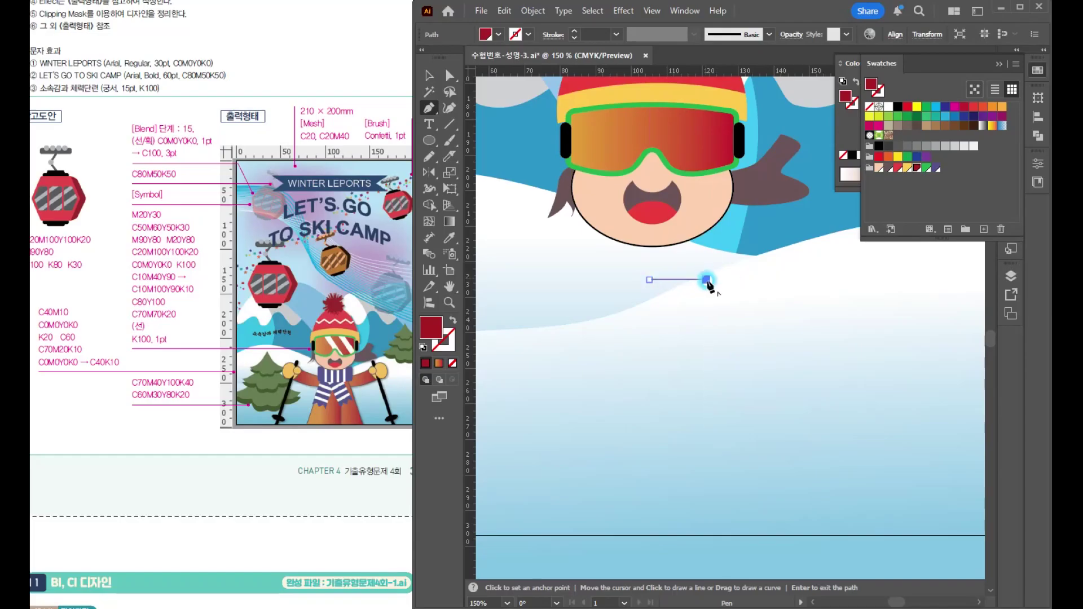
left_click(793, 501)
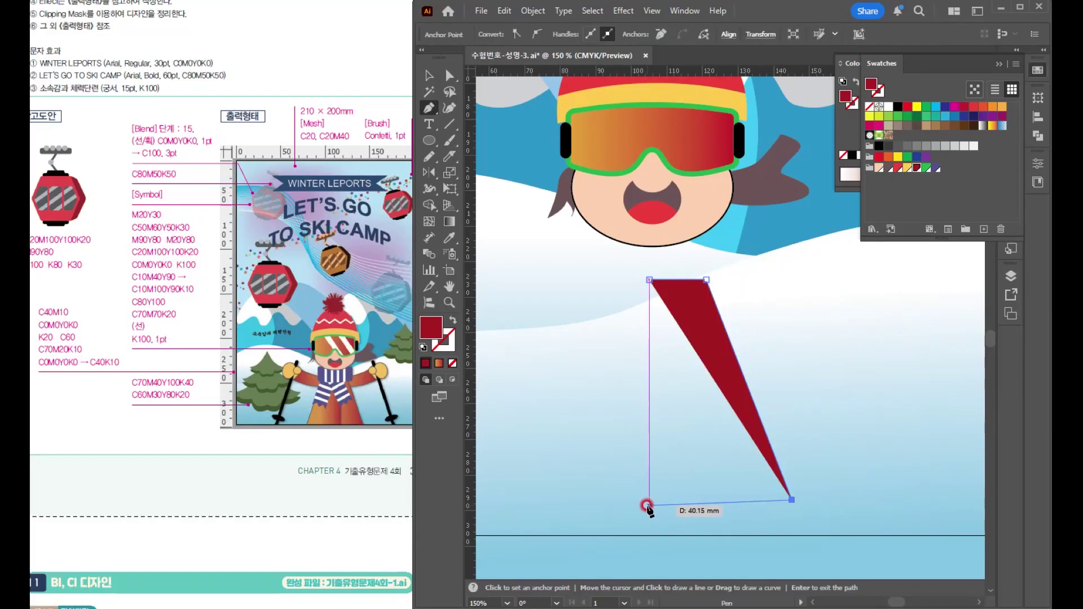
left_click_drag(648, 506, 596, 480)
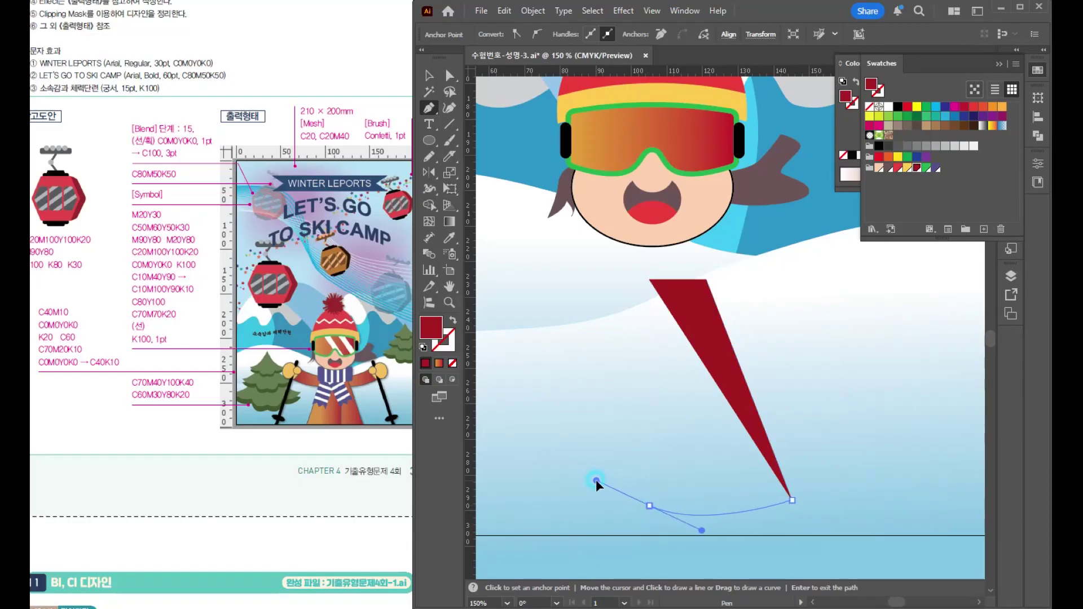
left_click(649, 506)
left_click(650, 280)
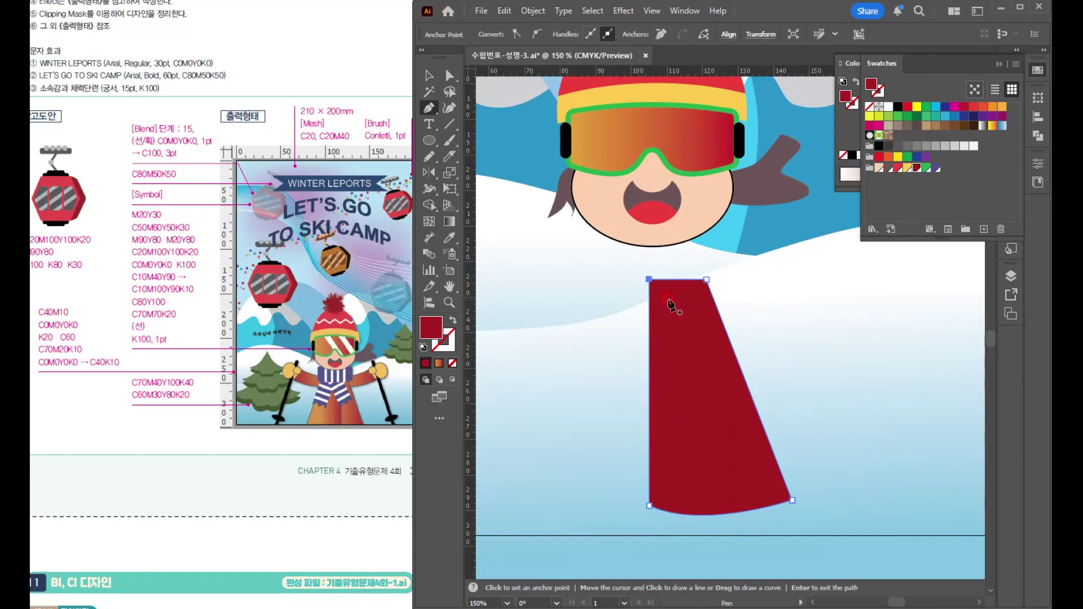
key("v")
Draw the skier's outstretched sleeve across the body's upper part with the Pen tool, about 41 mm long with a concave cuff
left_click(429, 108)
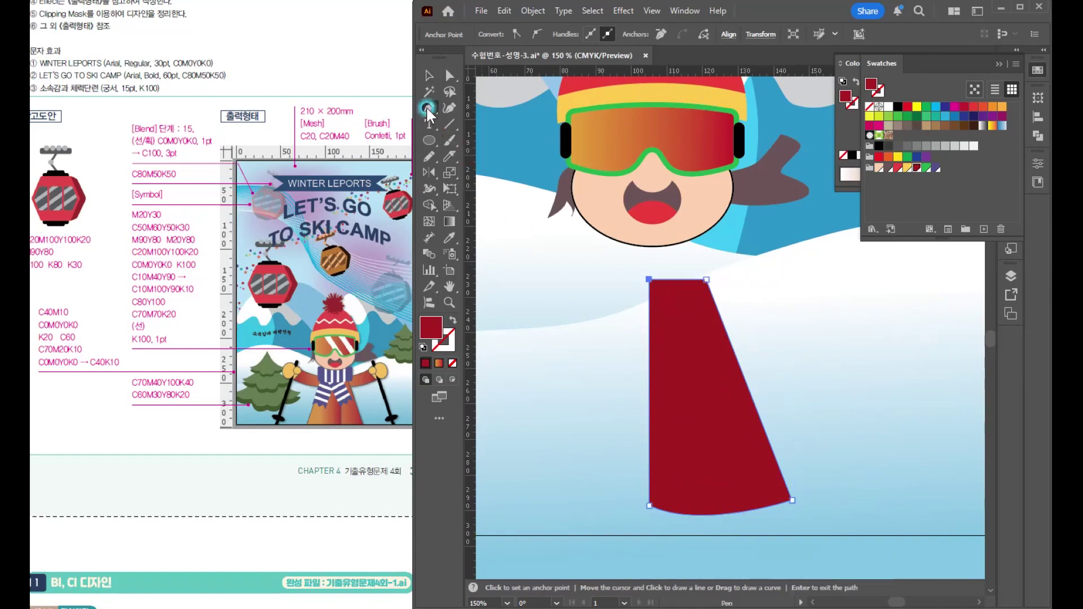
left_click(826, 397, "ctrl")
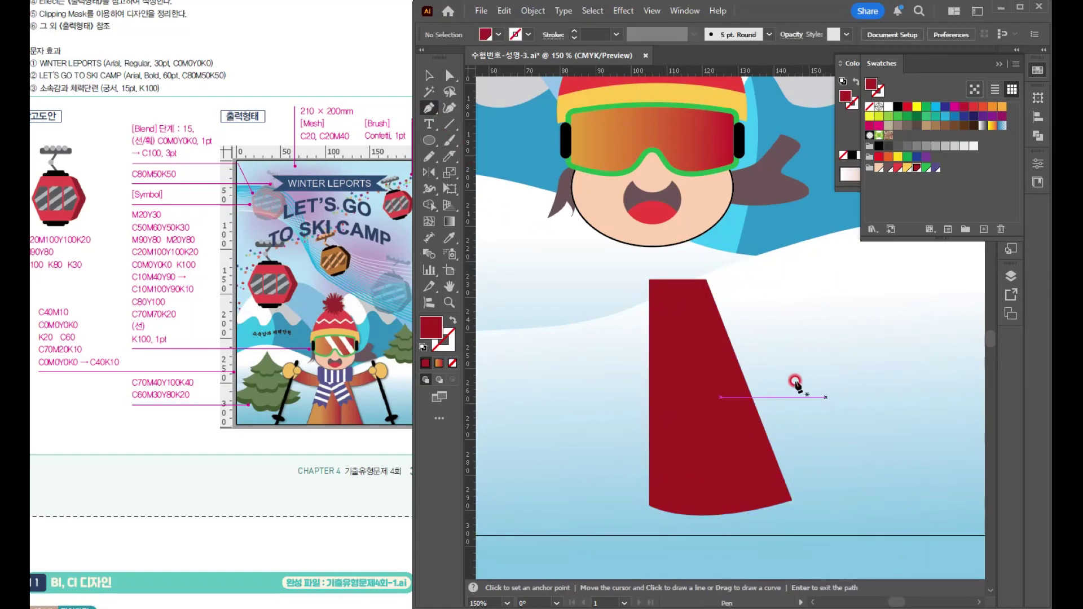
left_click(698, 305)
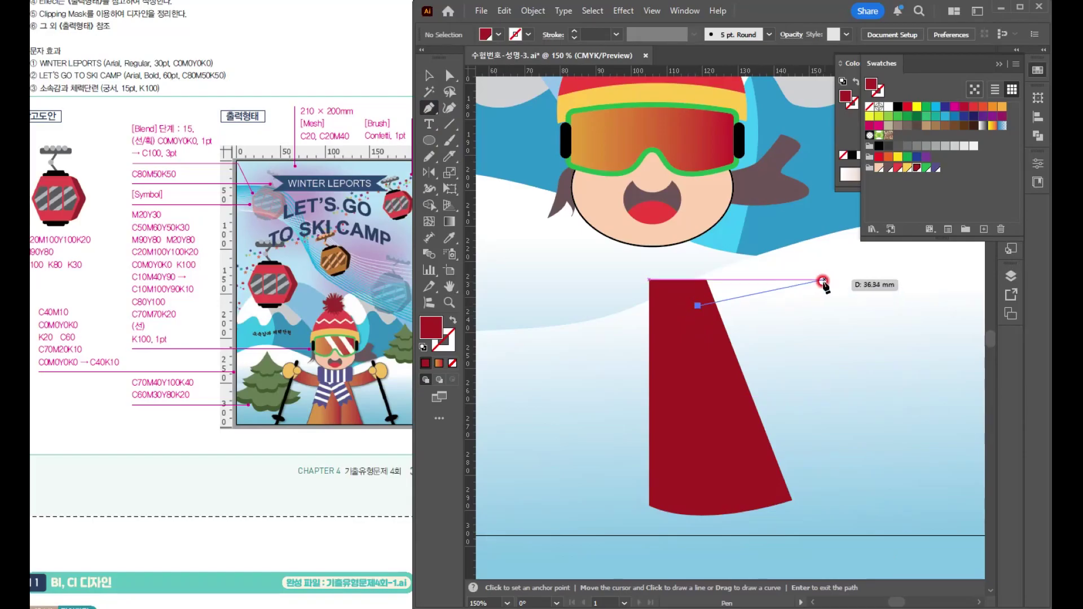
left_click_drag(832, 277, 840, 317)
left_click_drag(844, 326, 874, 344)
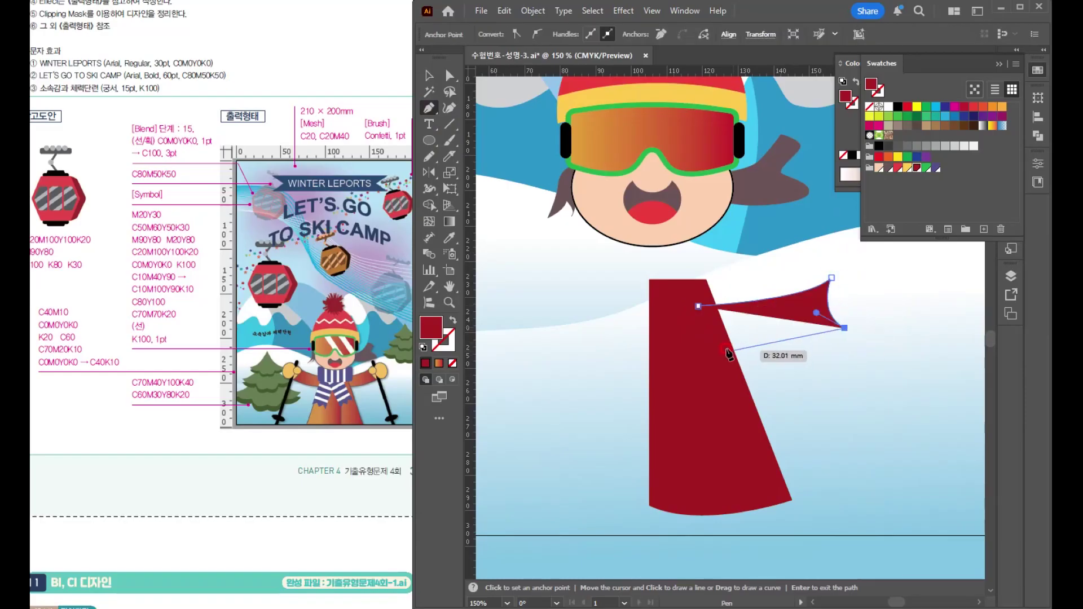
left_click_drag(711, 336, 621, 305)
left_click(711, 337)
left_click(698, 305)
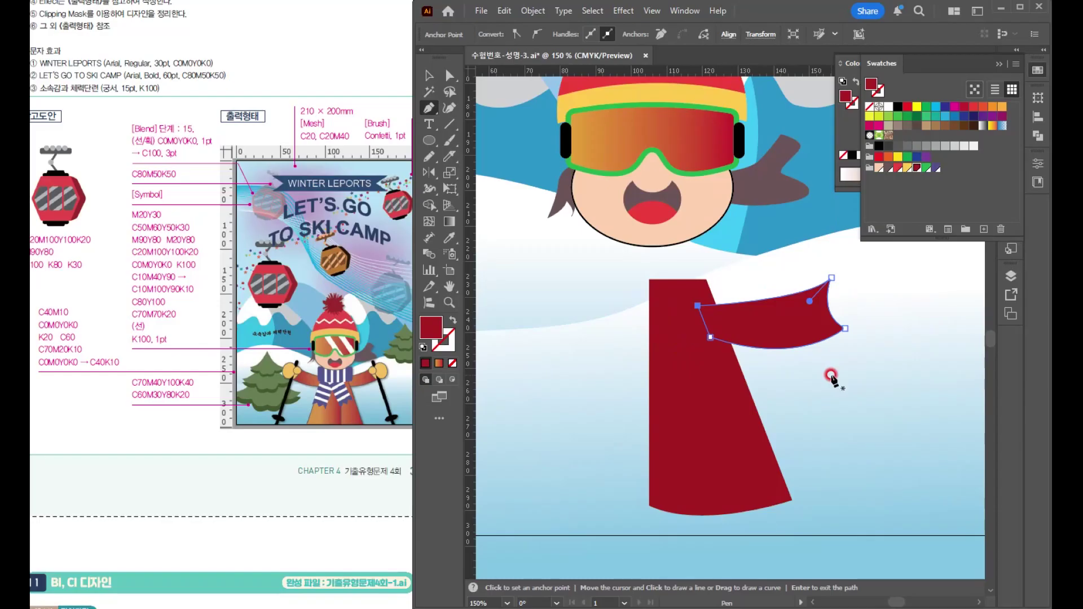
Apply the goggle lens's orange-to-red gradient to the sleeve and the body half by sampling it
key("v")
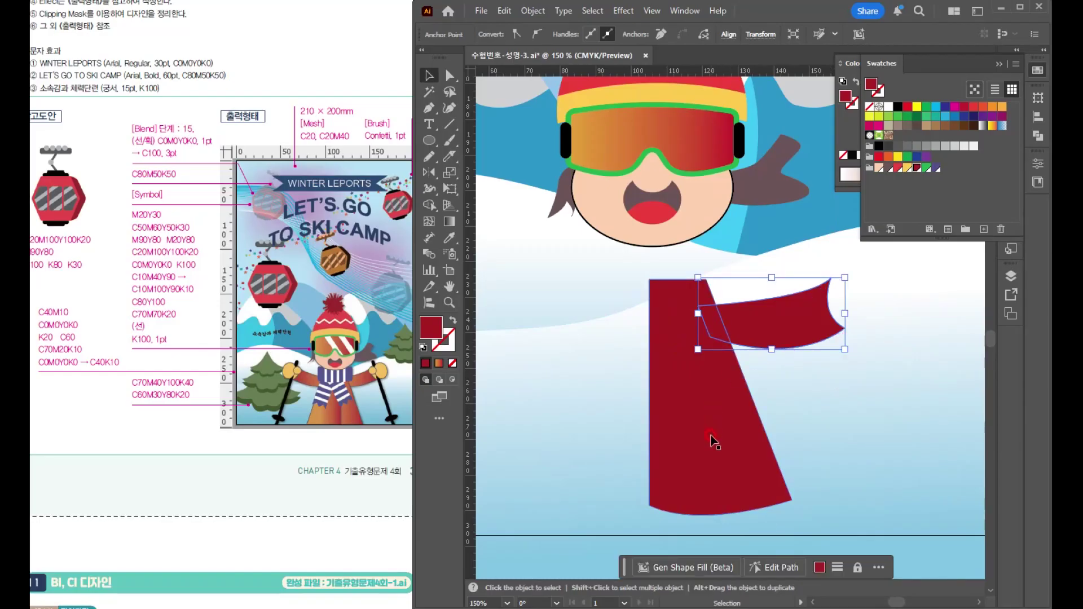
left_click(752, 368)
left_click(837, 345)
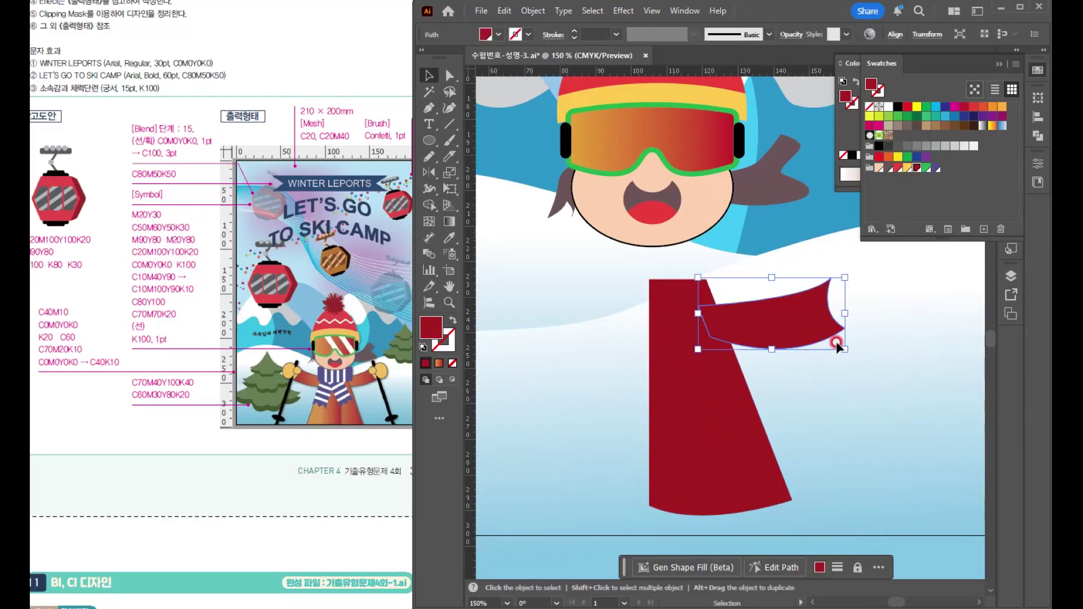
double_click(449, 223)
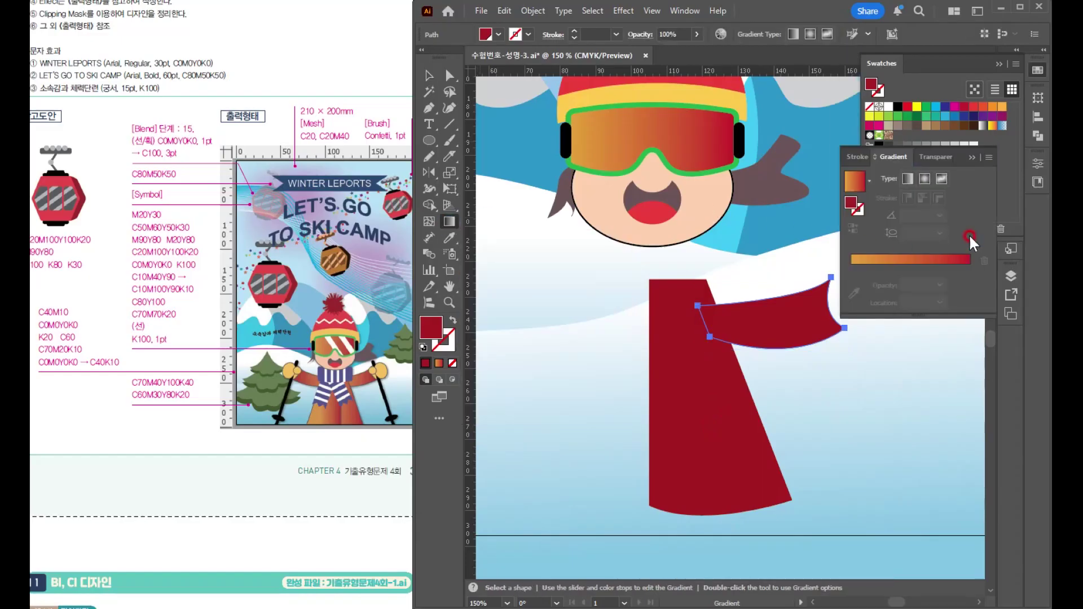
key("v")
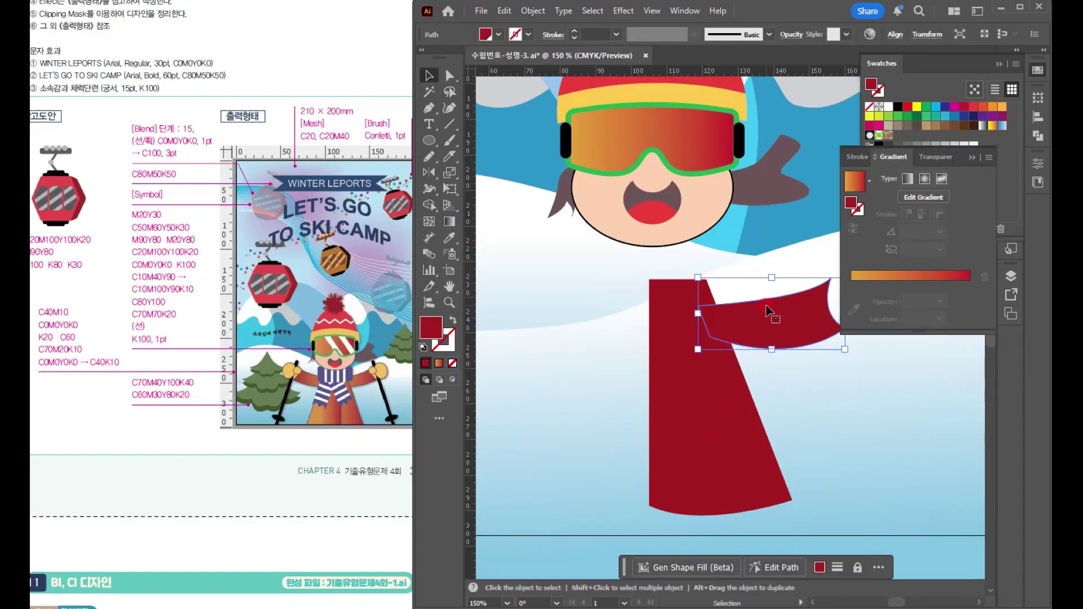
key("i")
left_click(607, 133)
key("v")
left_click(710, 435)
key("i")
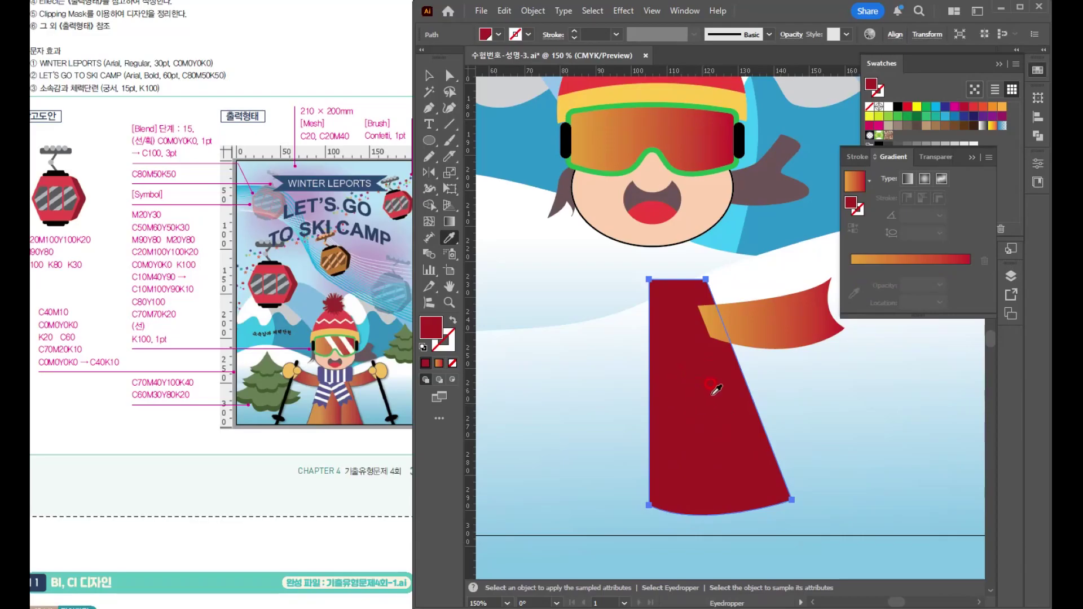
left_click(600, 133)
Bring the body half in front of the sleeve, enlarge it slightly and shift it into place
key("v")
left_click(693, 303)
key("a")
key("ctrl+shift+bracketright")
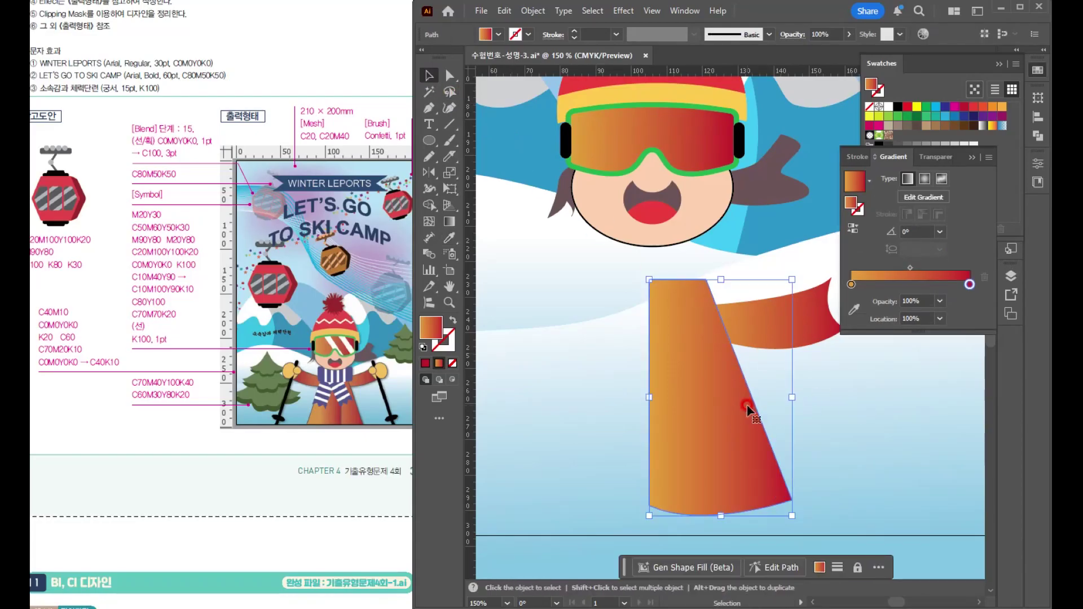
left_click_drag(649, 399, 630, 398)
left_click_drag(721, 426, 734, 430)
Give both the body half and the sleeve a black 1 pt stroke
left_click(772, 333, "shift")
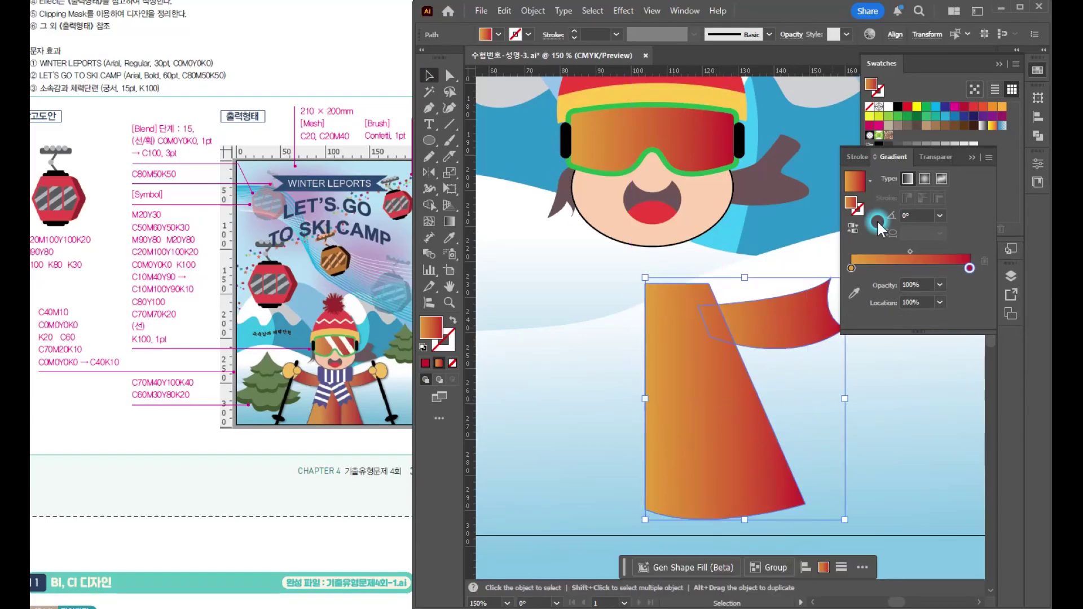
left_click(881, 93)
left_click(897, 107)
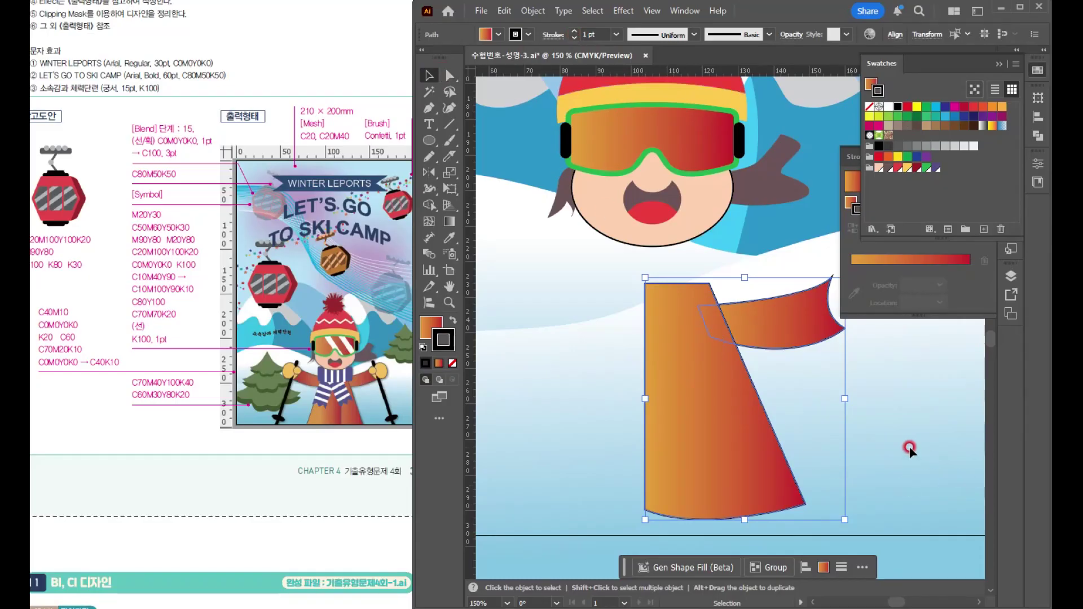
Enlarge the body half and sleeve together and position them directly beneath the skier's head
left_click_drag(738, 466, 744, 423)
scroll(741, 423, "down", 3)
left_click_drag(691, 382, 687, 400)
scroll(694, 390, "up", 3)
scroll(695, 396, "down", 2)
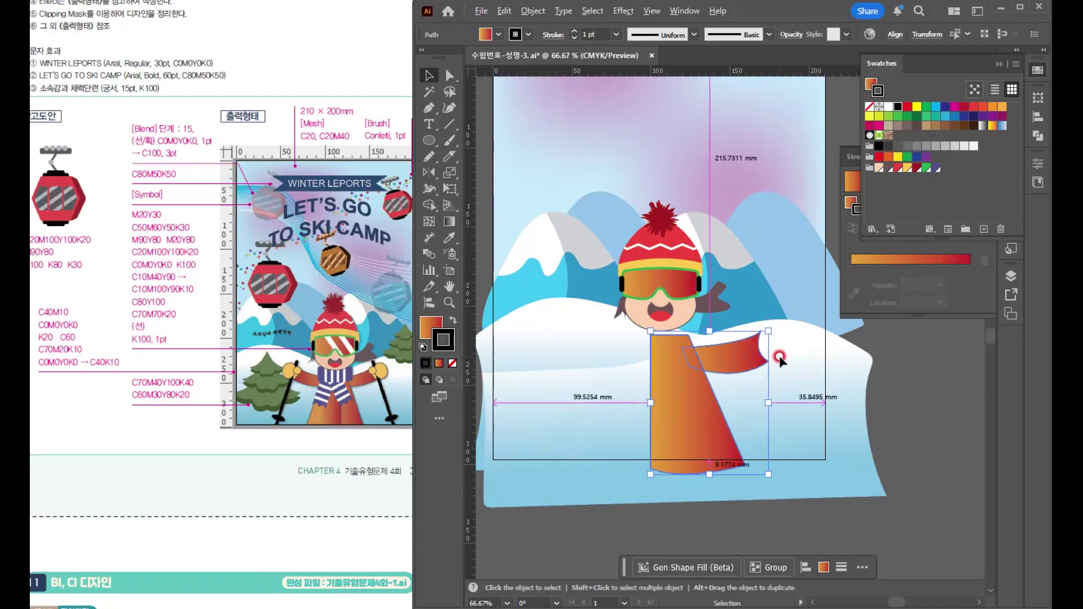
scroll(779, 356, "up", 2)
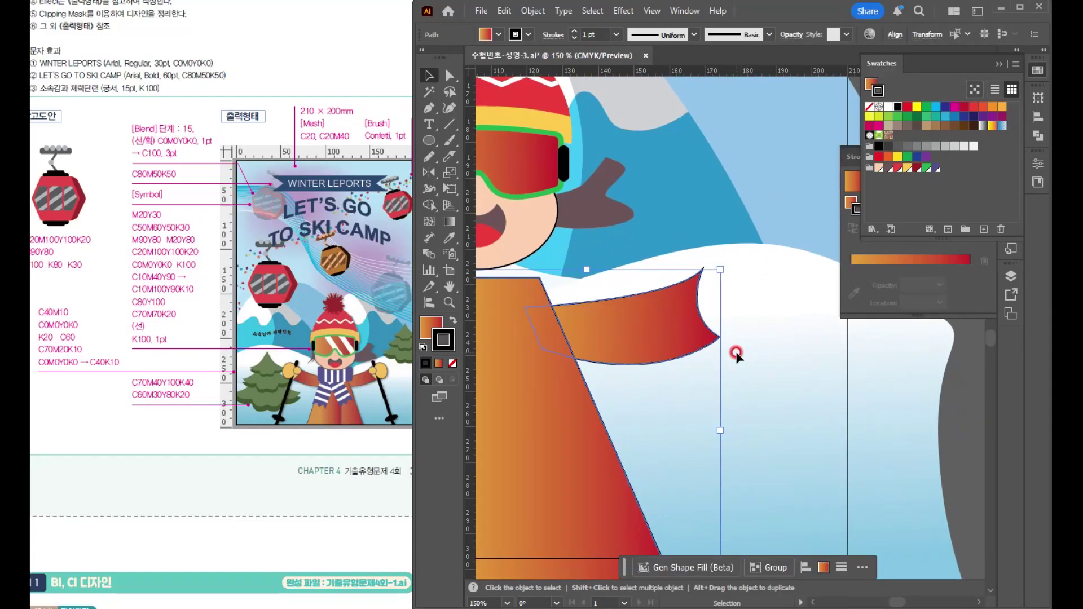
Draw an upright ellipse for the glove beside the sleeve's cuff, about 16 × 22 mm
left_click(432, 140)
scroll(745, 326, "up", 1)
left_click_drag(726, 374, 692, 400)
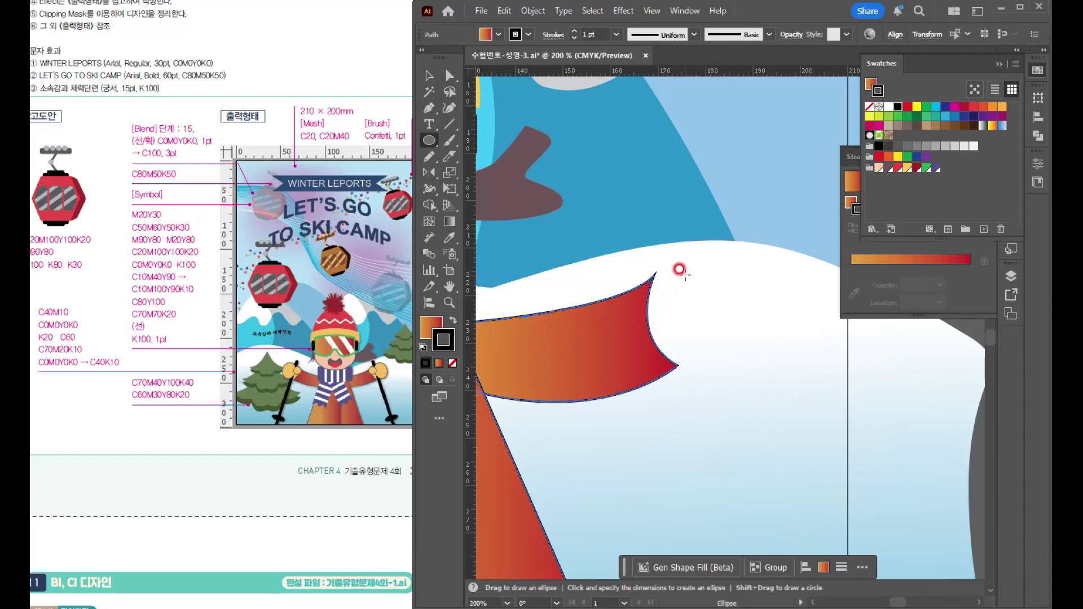
left_click_drag(675, 268, 753, 374)
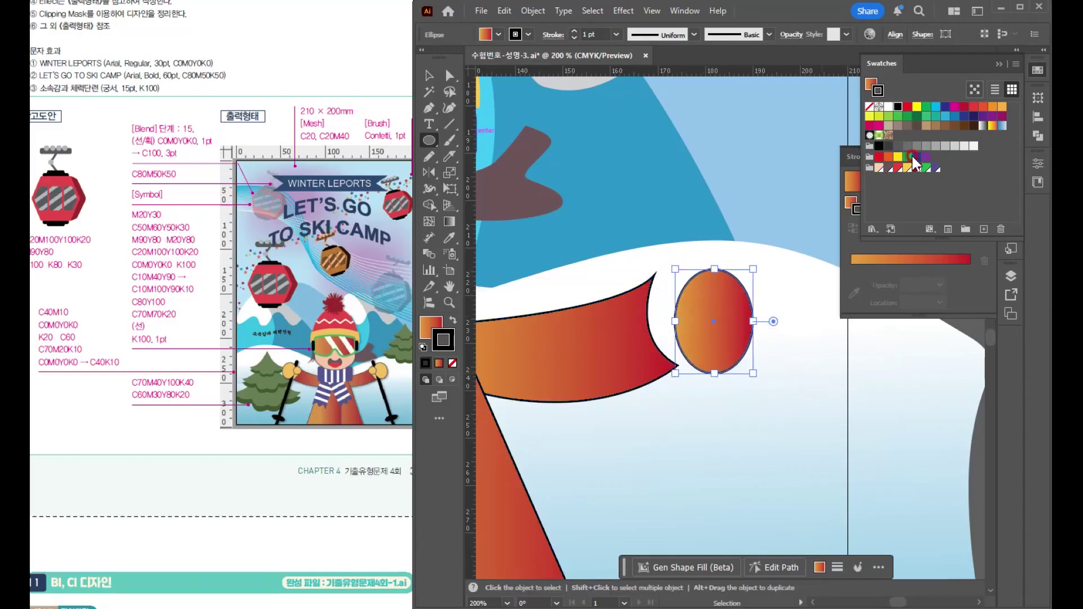
Fill the glove ellipse with the yellow C0 M20 Y80 K0 swatch, keeping its black outline
left_click(906, 166)
key("ctrl+z")
left_click(438, 319)
left_click(929, 203)
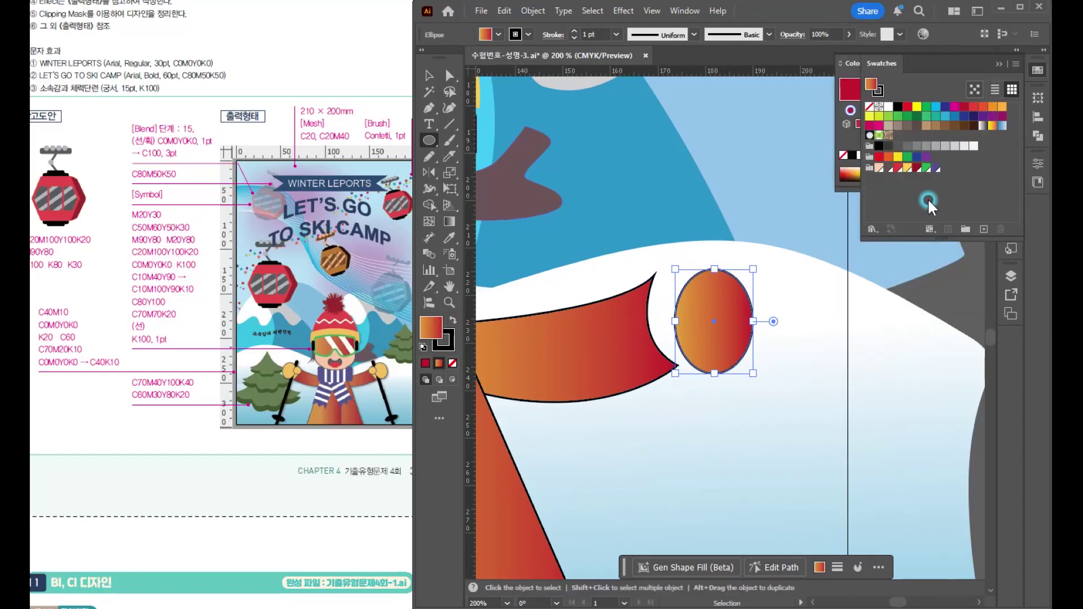
left_click(907, 168)
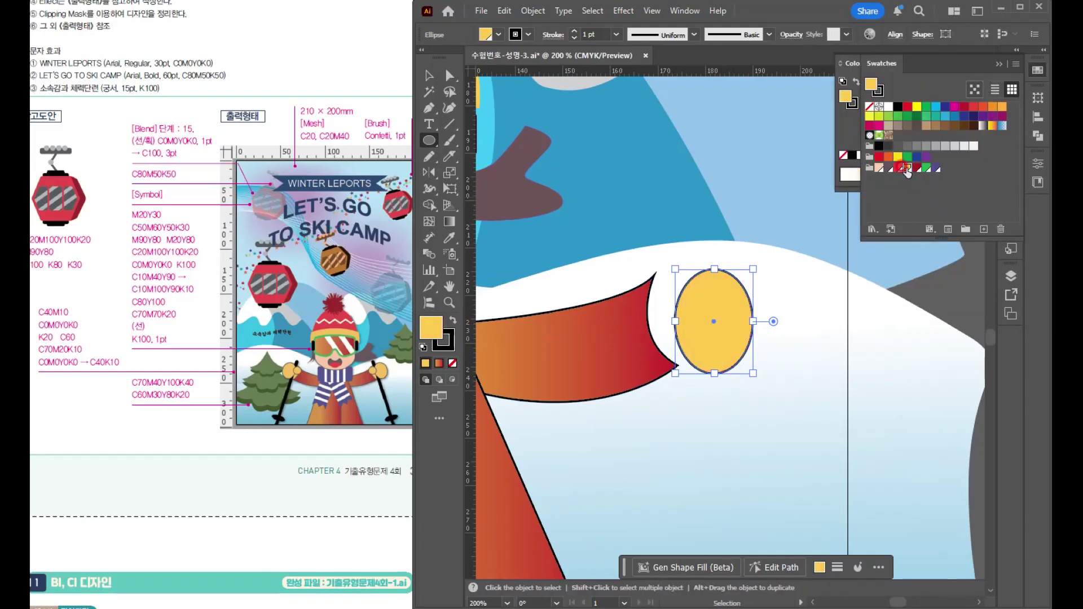
Add a yellow thumb circle about 11 mm wide over the cuff's upper tip and overlap the glove ellipse with it
left_click(429, 74)
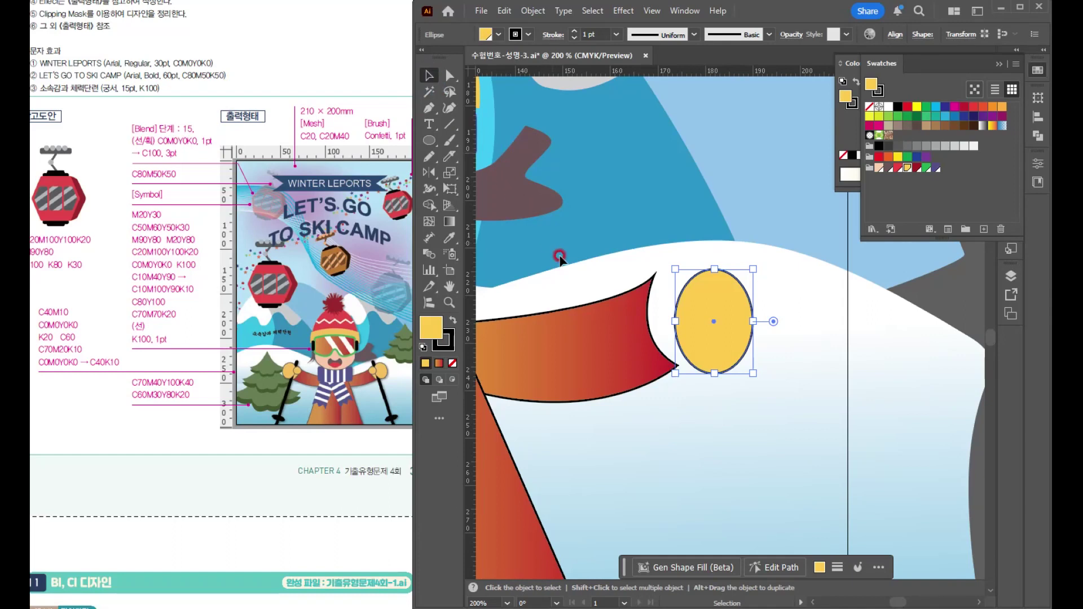
left_click_drag(738, 367, 674, 305)
left_click_drag(727, 339, 719, 333)
scroll(691, 316, "up", 2)
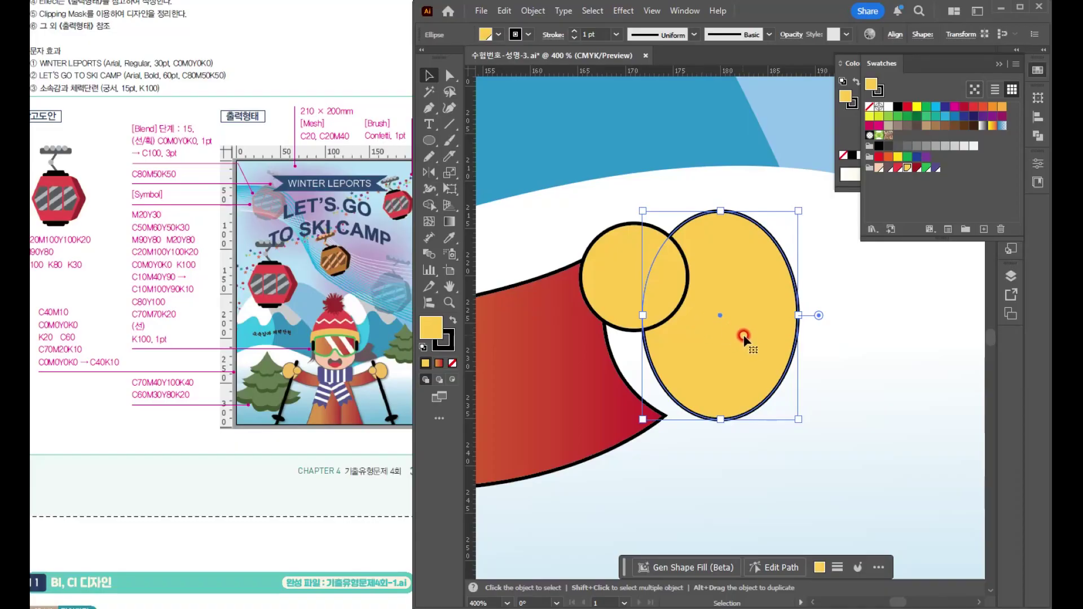
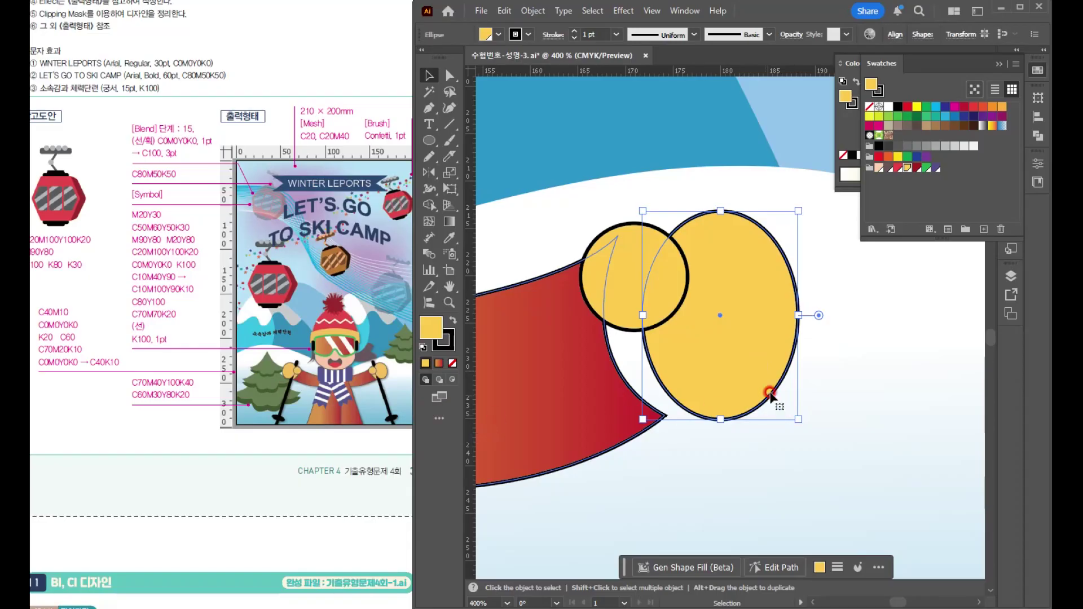
Duplicate the glove ellipse, tilt both copies and overlap them at the cuff behind the thumb circle
left_click_drag(771, 304, 825, 303, "alt")
left_click_drag(851, 201, 802, 189)
left_click_drag(735, 370, 692, 367)
left_click(846, 413)
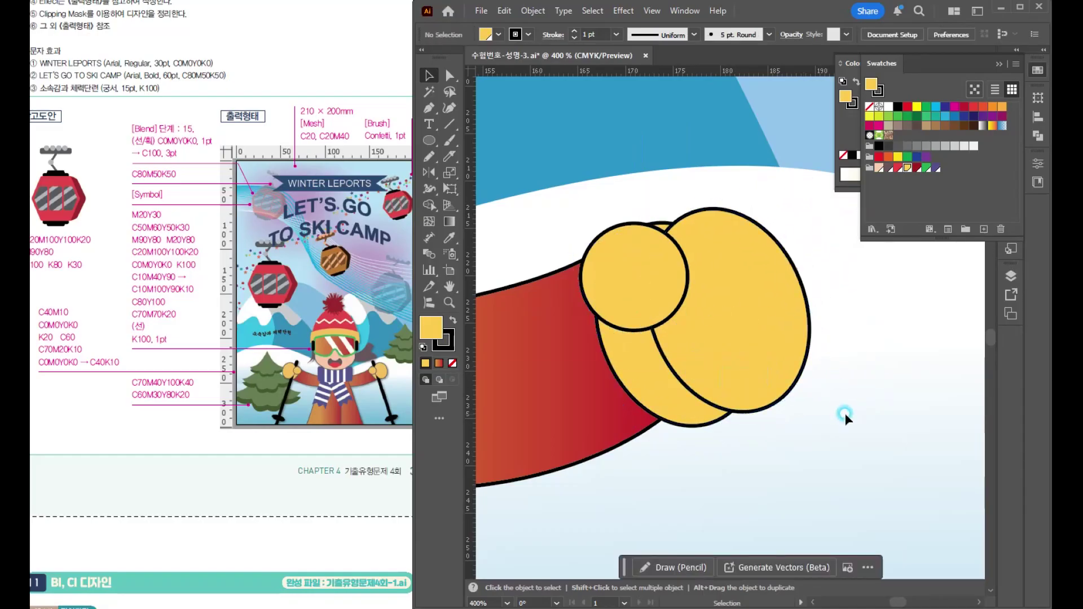
mouse_move(628, 285)
left_mouse_down()
mouse_move(619, 283)
mouse_move(633, 281)
mouse_move(633, 292)
left_mouse_up()
key("space")
left_click_drag(686, 412, 637, 345)
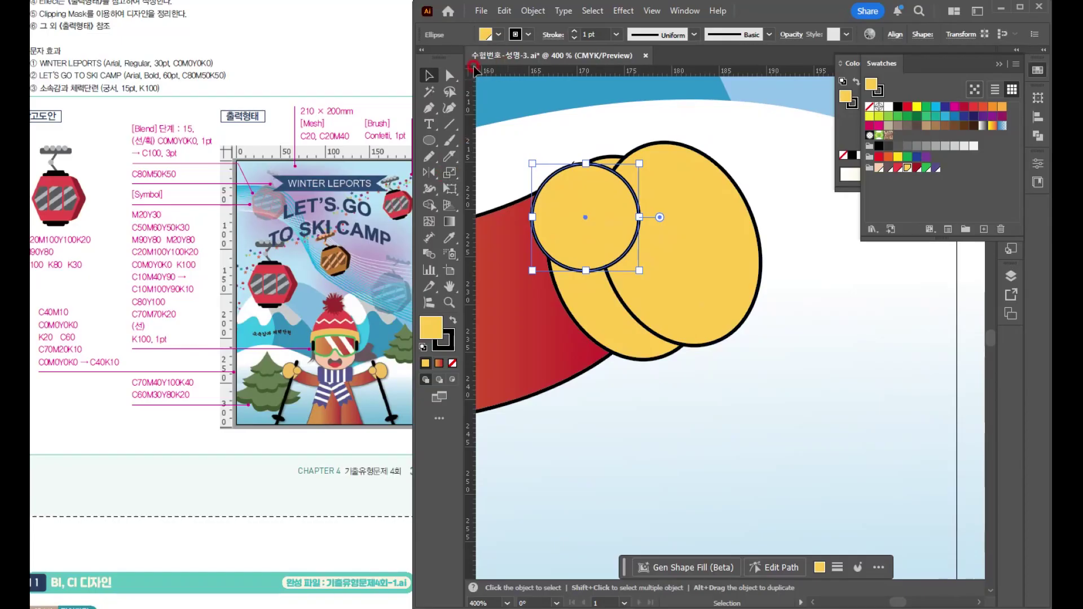
left_click_drag(430, 138, 473, 144)
mouse_move(784, 206)
left_mouse_down()
mouse_move(803, 389)
mouse_move(804, 545)
left_mouse_up()
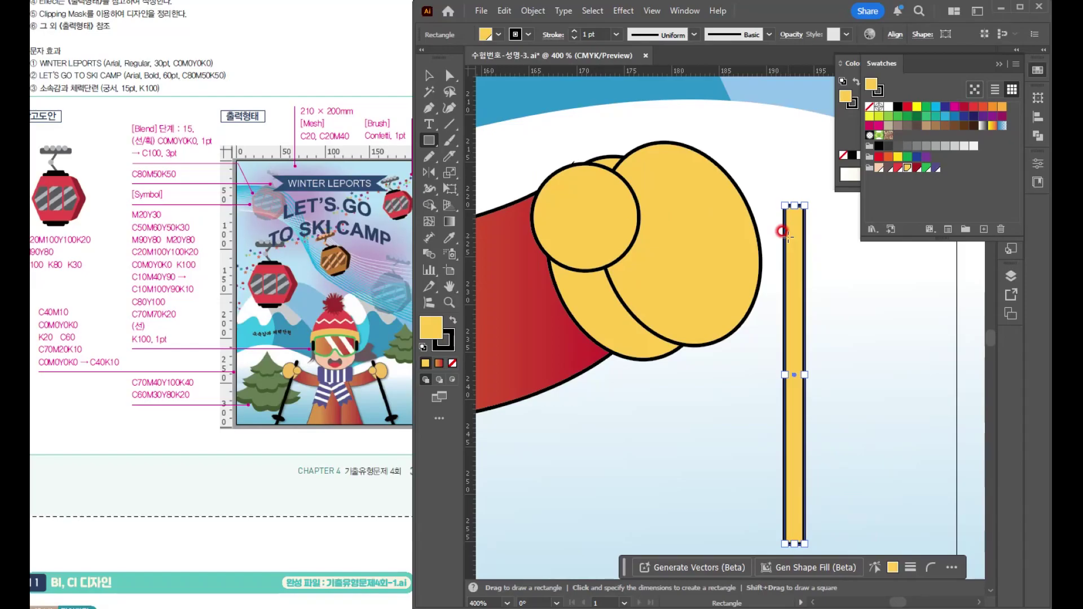
left_click(425, 76)
key("ctrl+z")
left_click(558, 257)
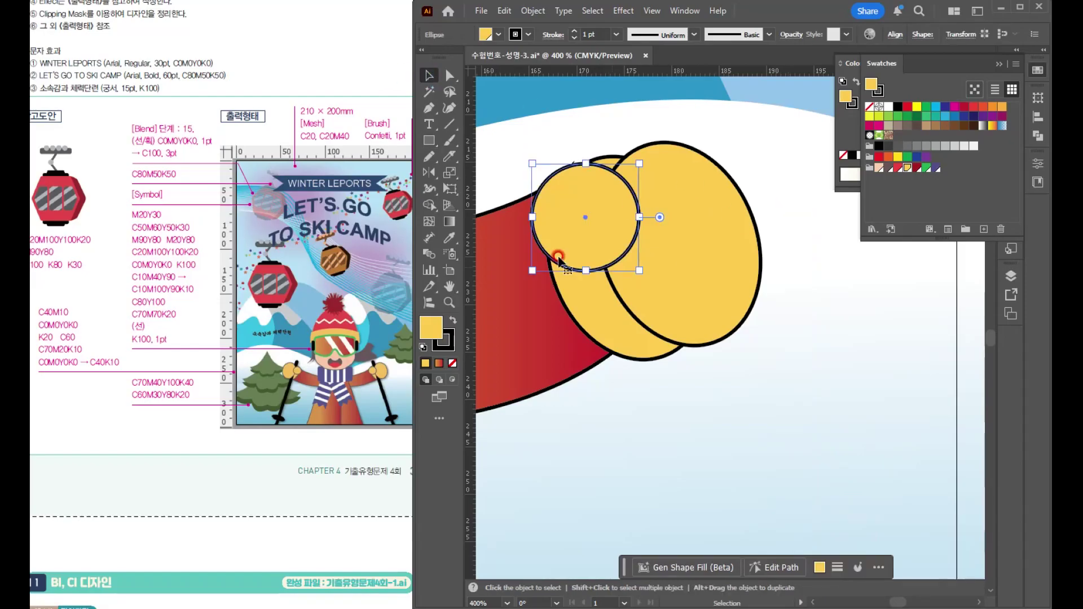
Draw a thin upright ski pole with rounded ends beside the glove, filled black with no stroke, about 2 mm wide
left_click_drag(431, 137, 484, 157)
mouse_move(767, 199)
left_mouse_down()
mouse_move(800, 338)
mouse_move(799, 525)
mouse_move(787, 576)
mouse_move(785, 566)
left_mouse_up()
left_click(898, 107)
left_click(447, 348)
left_click(453, 363)
left_click(434, 80)
left_click(611, 284)
Thicken and lengthen the ski pole to about 4 × 88 mm, extending it below the artboard
scroll(612, 284, "down", 3)
left_click_drag(712, 240, 783, 218)
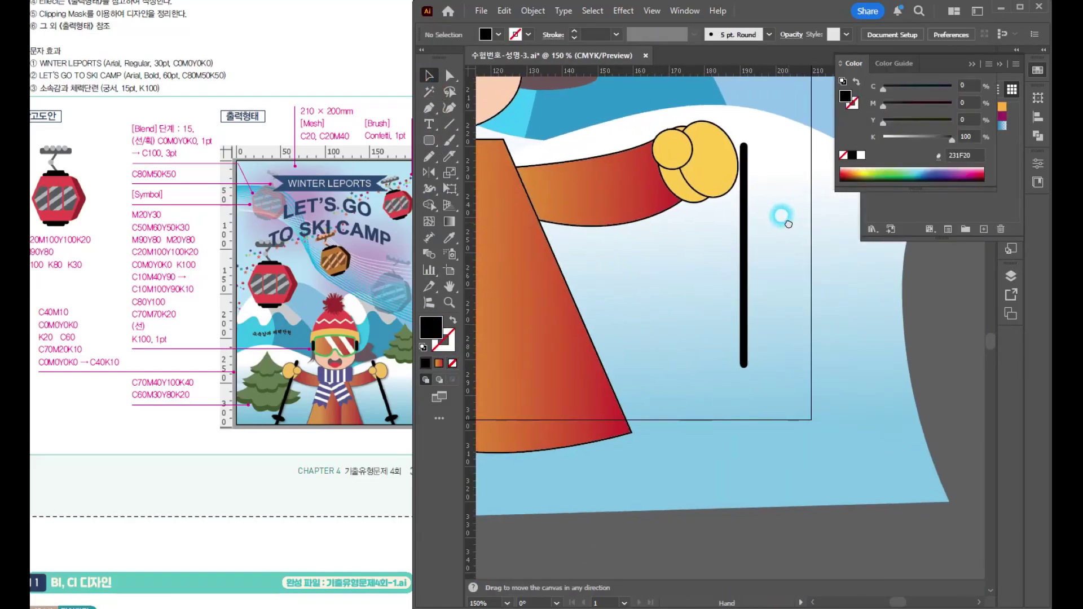
left_click(745, 334)
left_click_drag(745, 366, 747, 456)
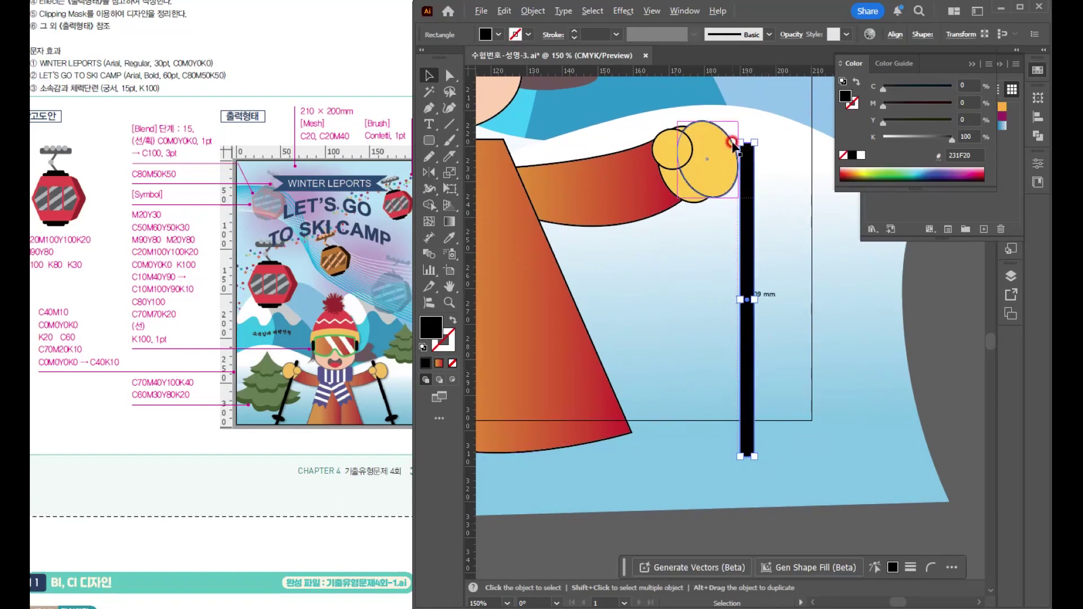
scroll(733, 144, "up", 5)
scroll(759, 395, "down", 6)
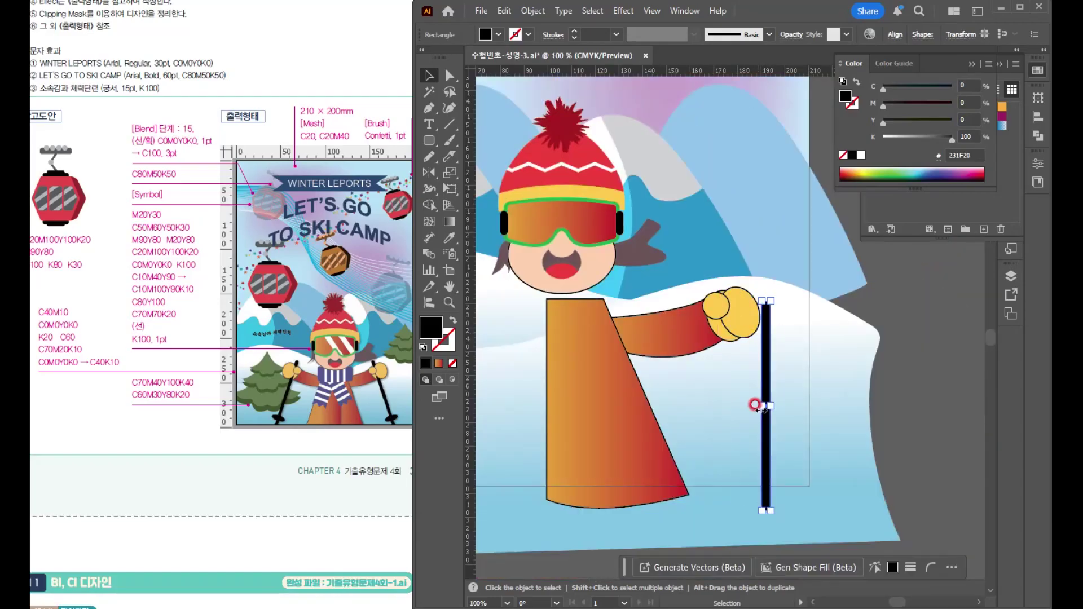
Draw a flat black ellipse about 16 × 4 mm as the pole's basket and move it up across the lower shaft
left_click_drag(756, 405, 680, 244)
left_click_drag(430, 141, 493, 177)
scroll(690, 337, "up", 4)
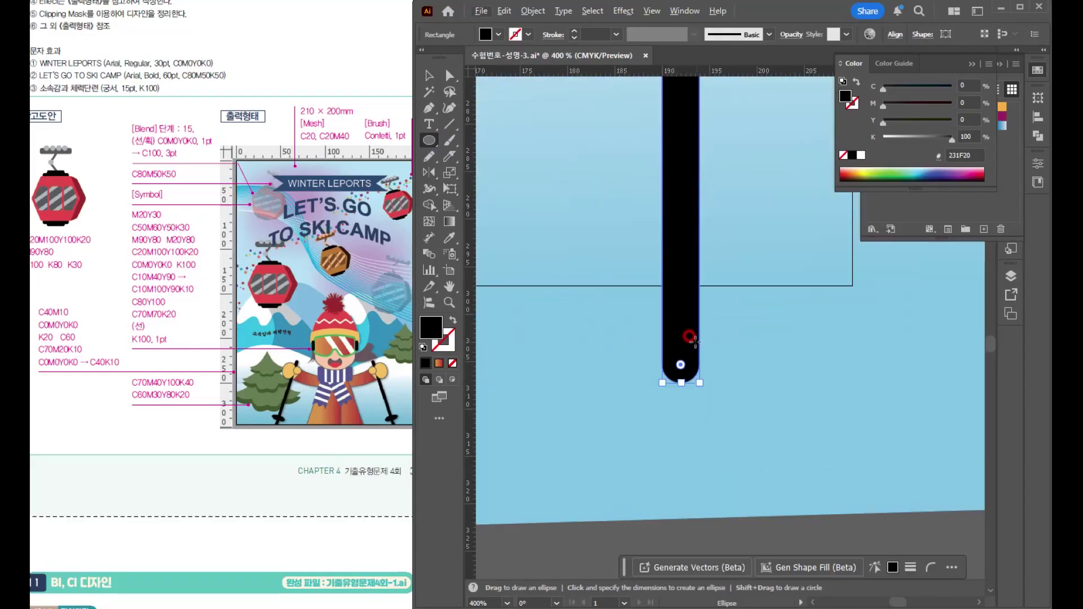
left_click_drag(681, 347, 761, 368)
key("v")
left_click_drag(713, 337, 712, 249)
Group the pole shaft with its basket, enlarge the group slightly and deselect it
scroll(725, 266, "down", 4)
left_click(723, 279, "shift")
key("ctrl+g")
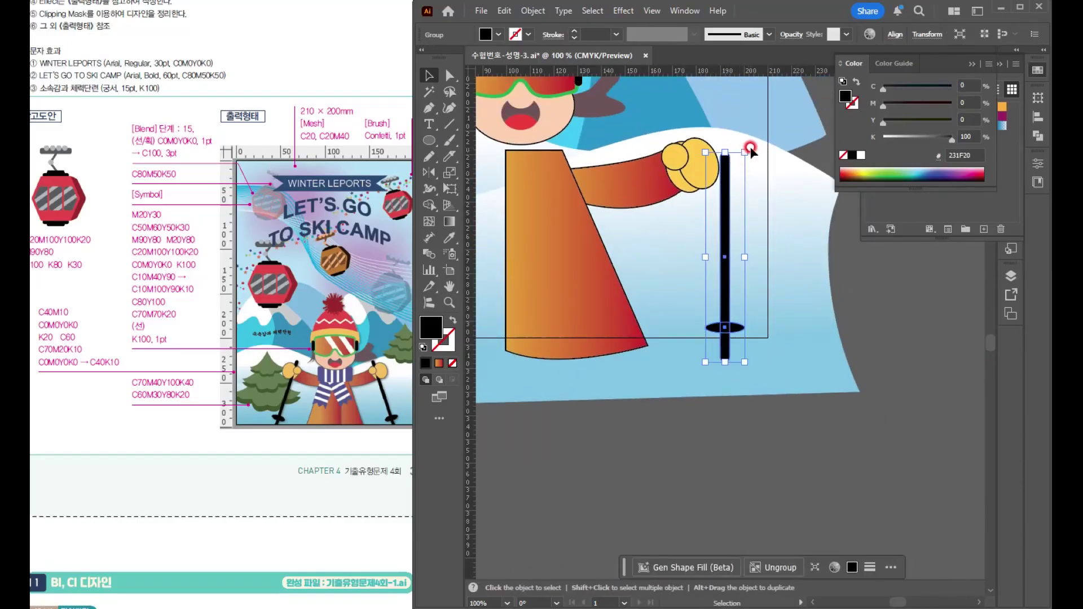
left_click_drag(744, 145, 752, 125)
left_click(753, 130)
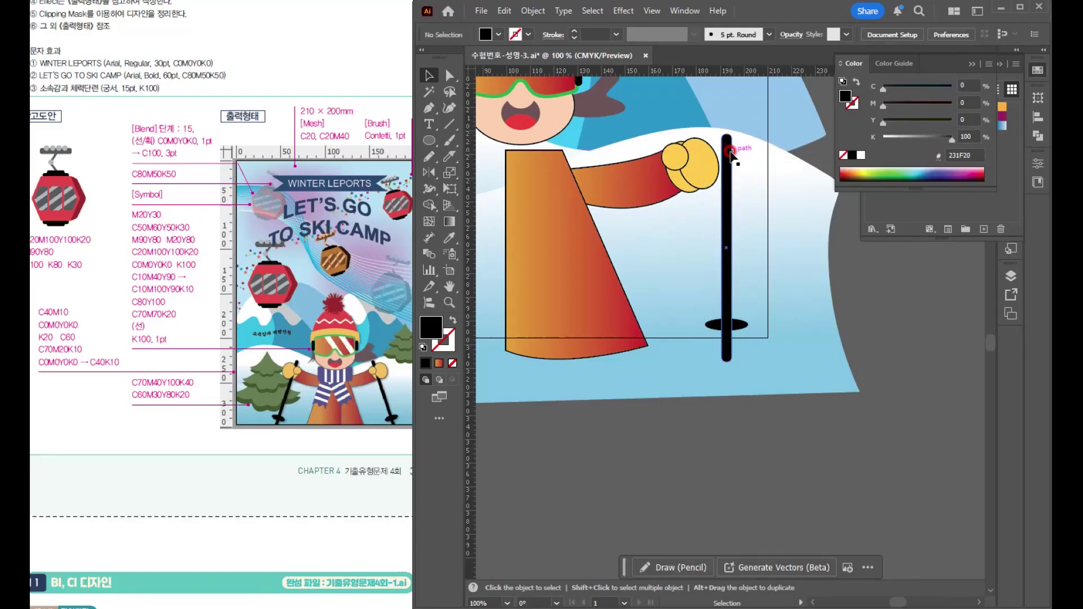
Tilt the ski pole group outward at its base and place its upper end across the glove
left_click(733, 141)
left_click_drag(746, 125, 714, 127)
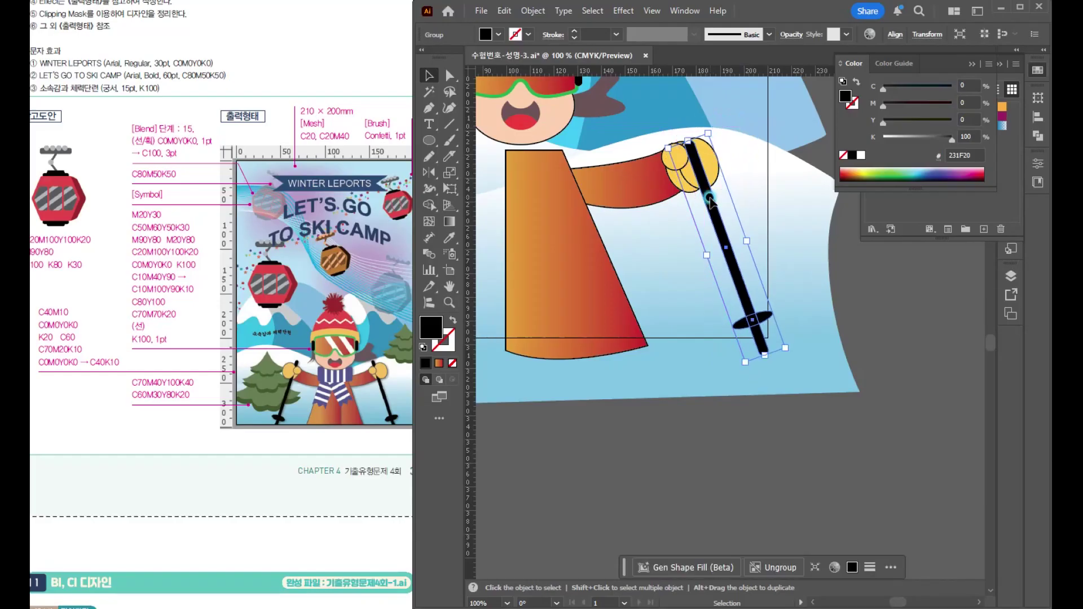
left_click_drag(710, 198, 698, 188)
Bring the glove's large right ellipse and small thumb ellipse in front of the ski pole, then deselect them
scroll(672, 131, "up", 4)
left_click(796, 283)
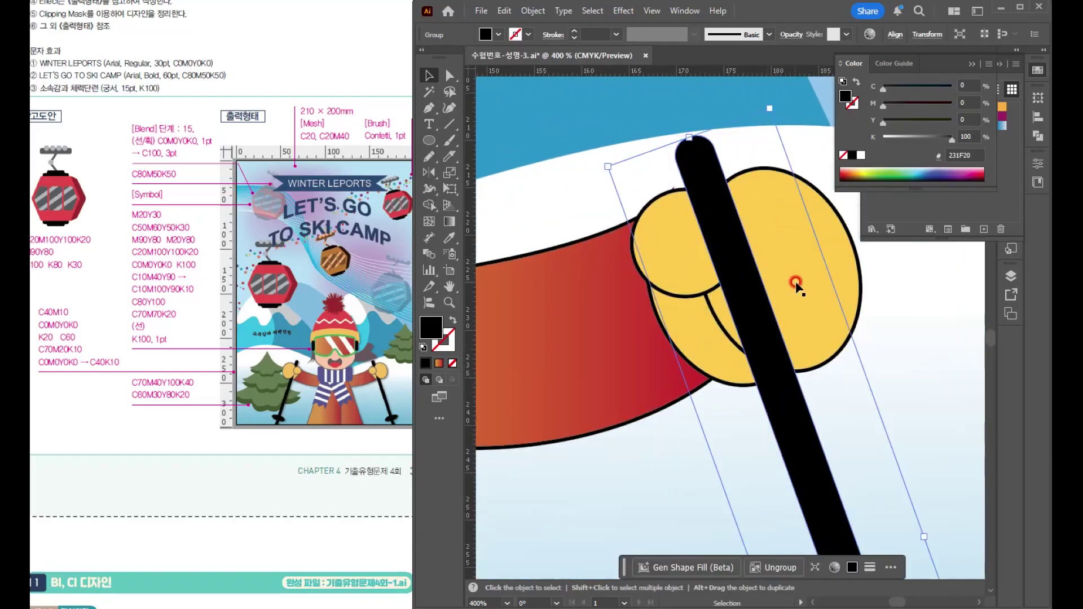
left_click(661, 237, "shift")
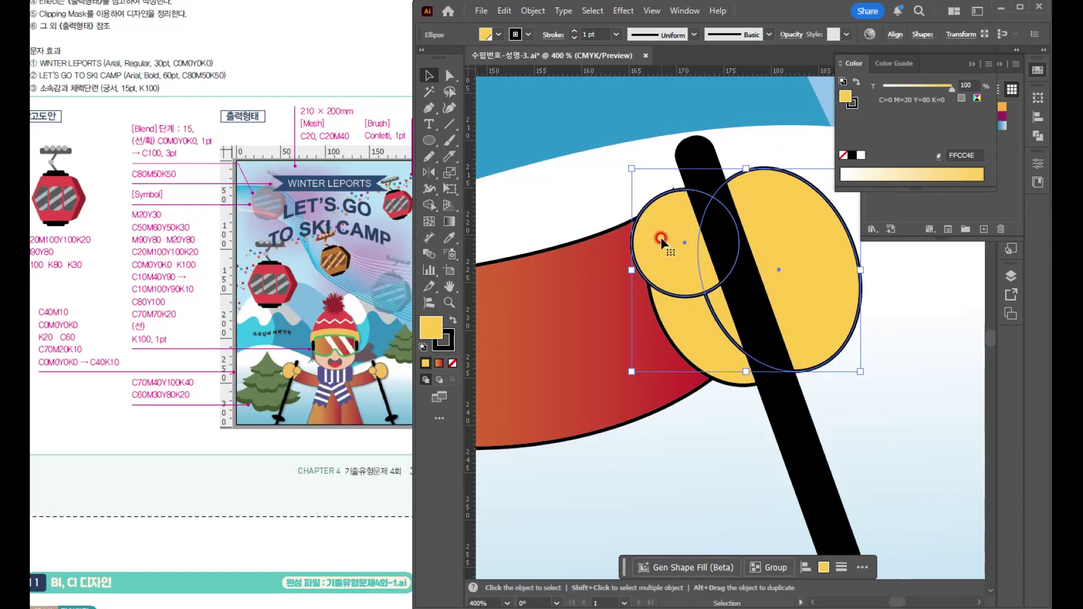
key("ctrl+shift+bracketright")
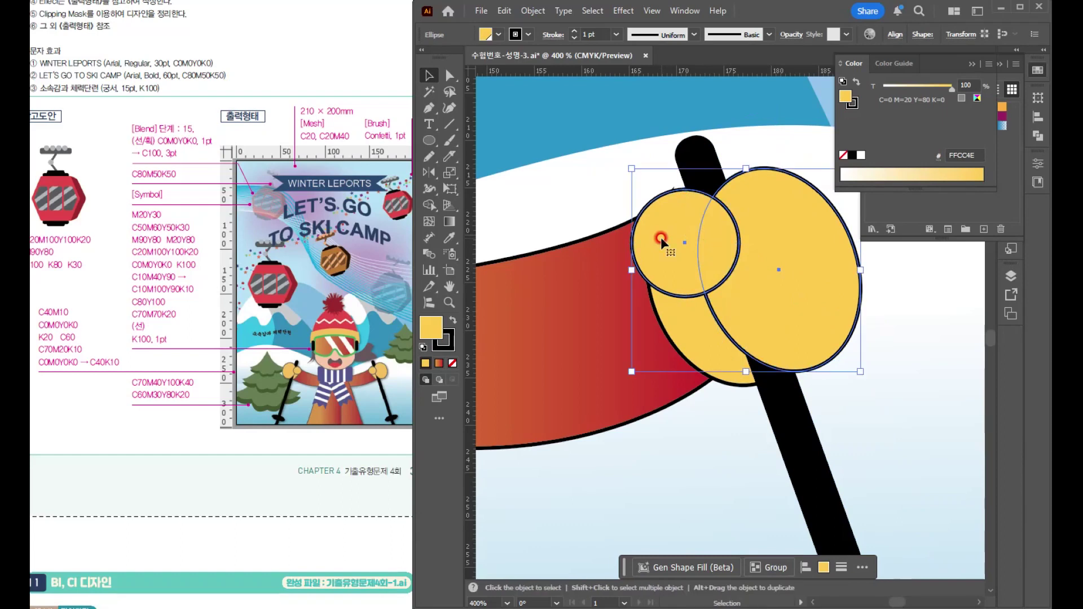
left_click(896, 391)
Select the half body, arm, glove and ski pole together and reflect them across a vertical axis through the centre of the face
scroll(896, 390, "down", 4)
left_click_drag(855, 393, 792, 291)
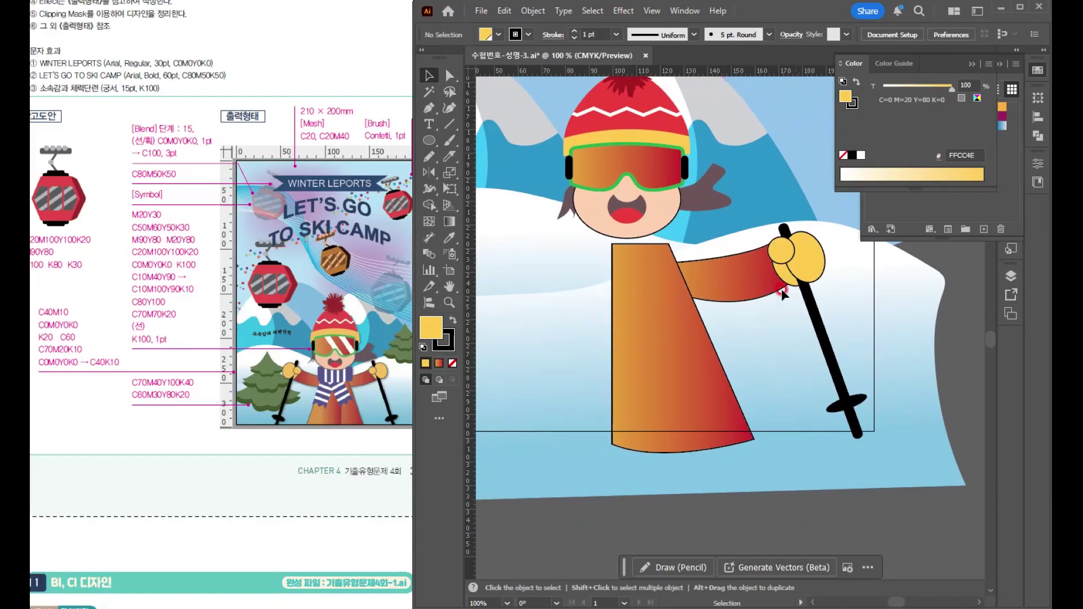
scroll(807, 390, "down", 1)
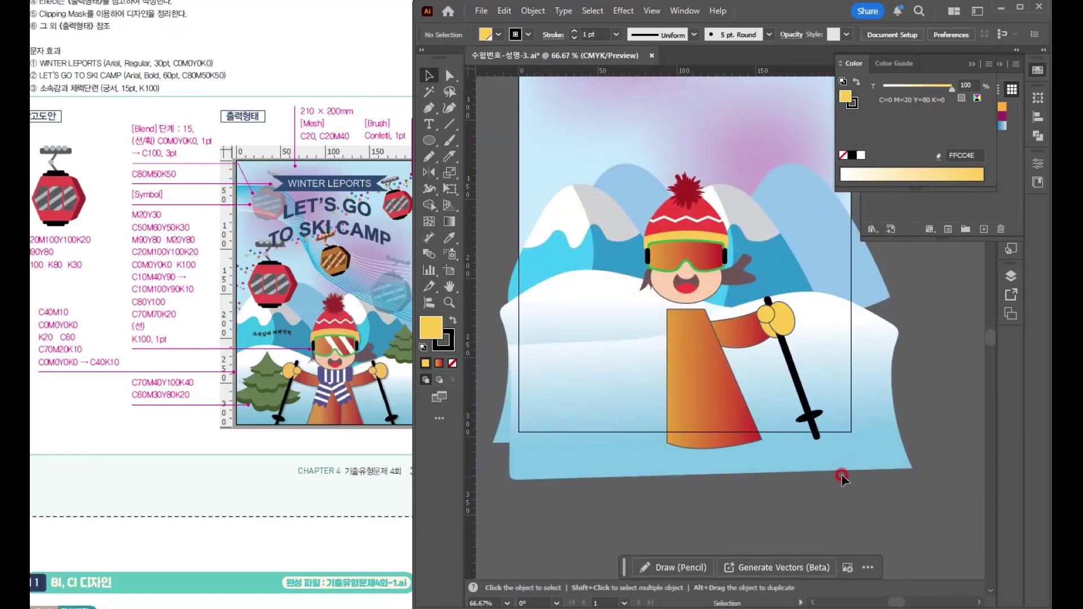
left_click(653, 315)
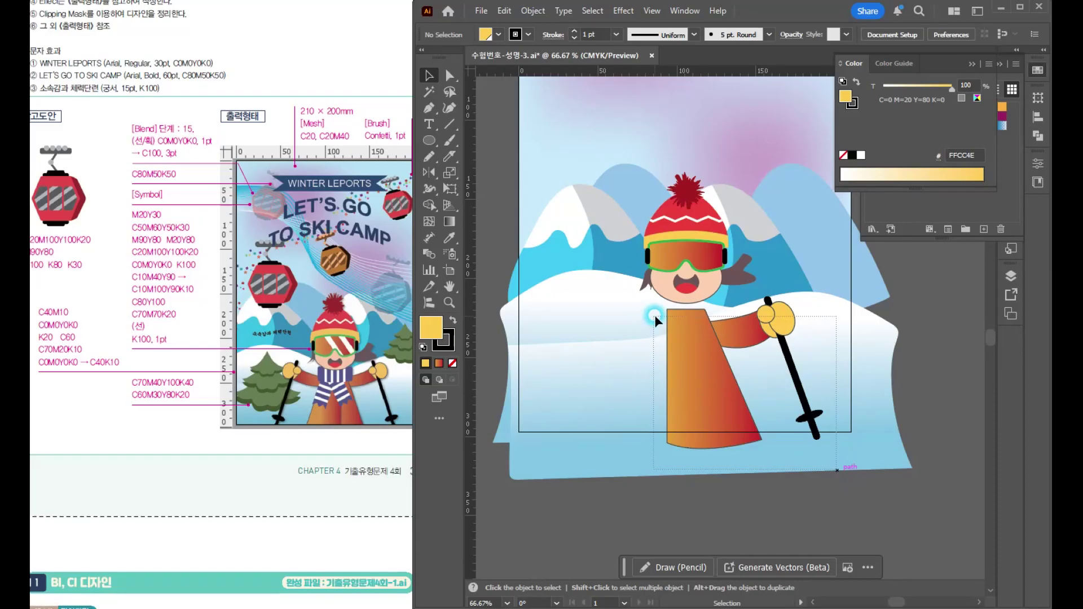
left_click(429, 172)
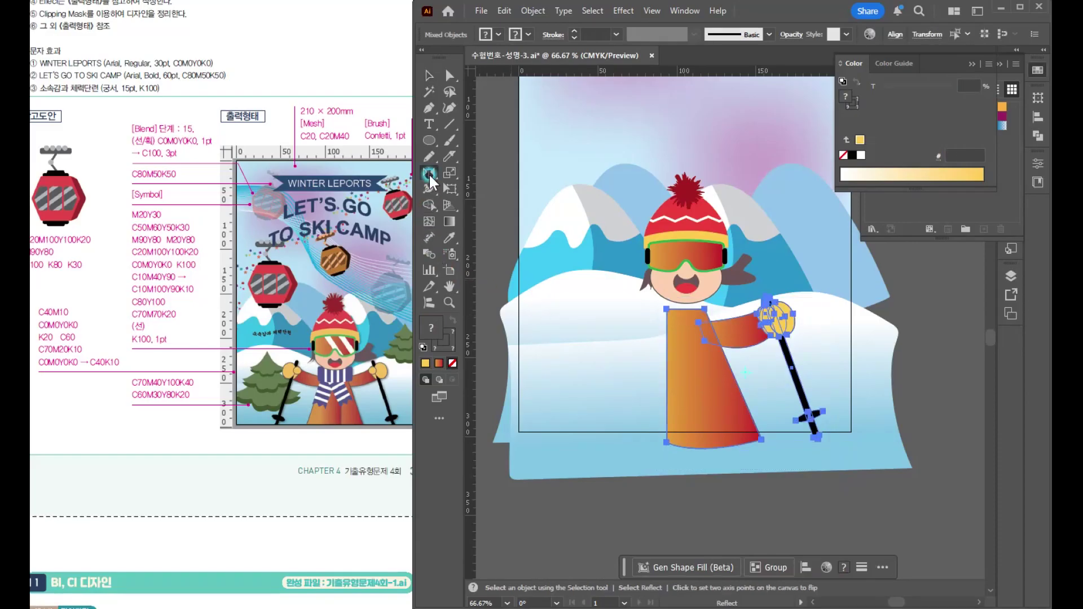
left_click(687, 294, "alt")
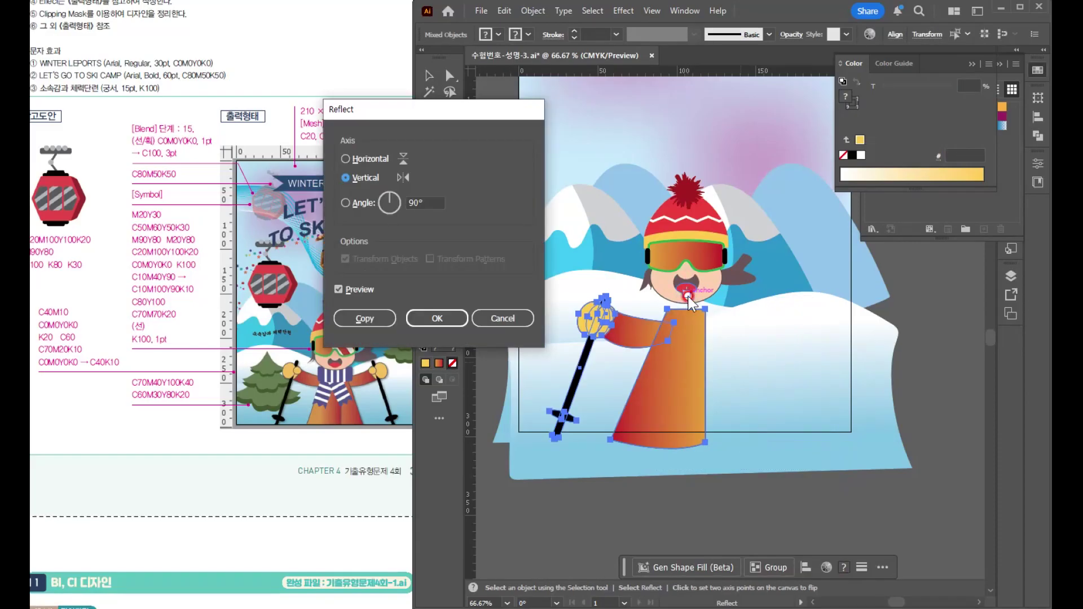
Reflect a copy of the selected half coat, arm, glove and ski pole across the vertical axis
left_click(365, 318)
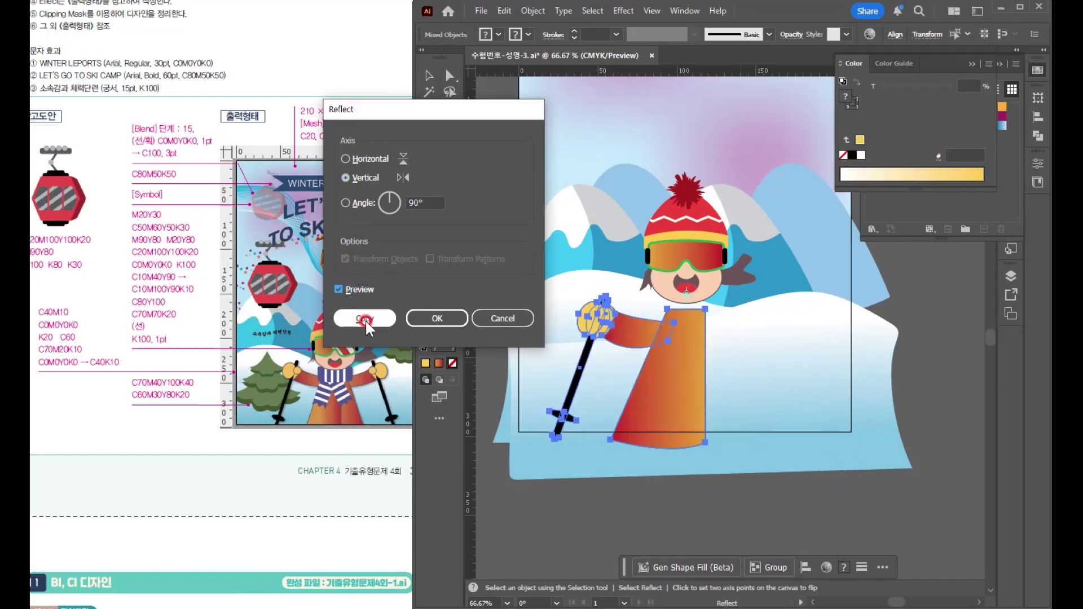
key("v")
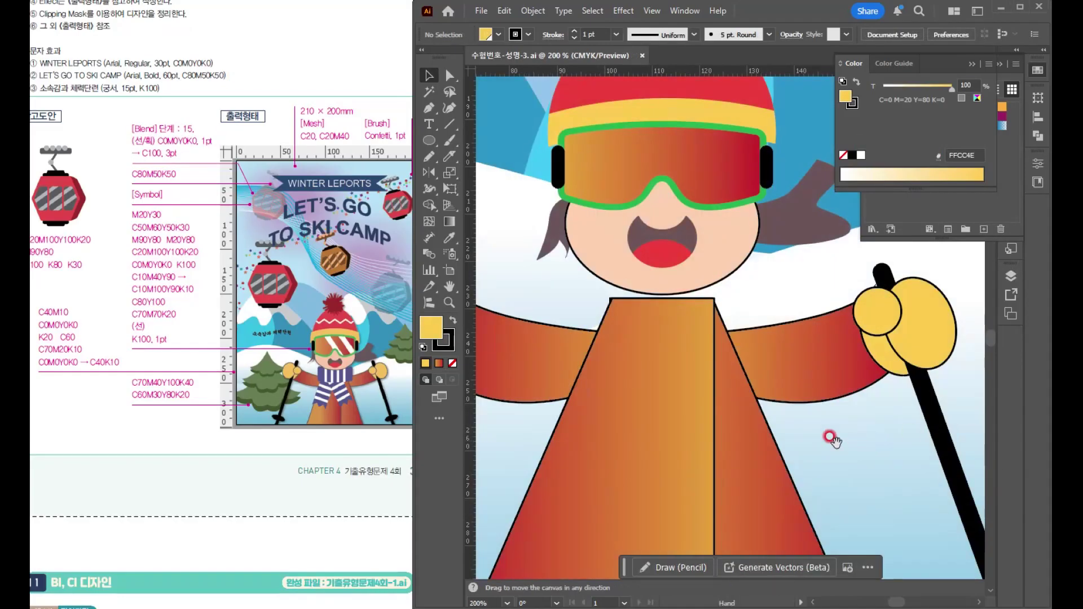
Draw a tall rectangle about 26 mm wide and 54 mm high on the empty canvas beside the artwork
left_click_drag(714, 388, 895, 297)
left_click_drag(701, 442, 553, 503)
left_click_drag(738, 462, 578, 448)
left_click_drag(905, 425, 683, 401)
left_click_drag(800, 401, 779, 401)
left_click(423, 174)
left_click(425, 141)
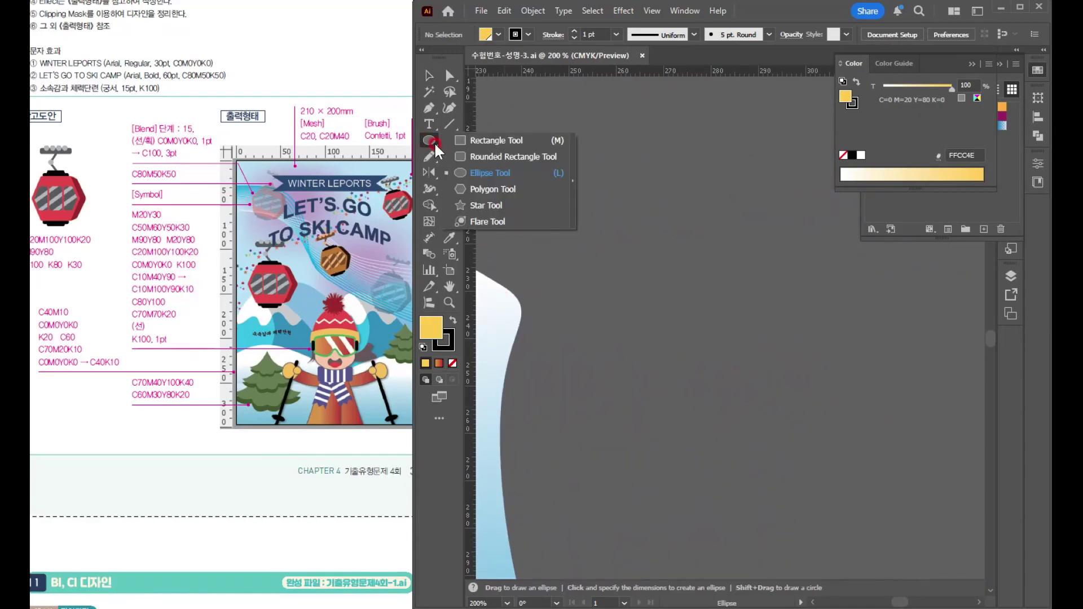
left_click(485, 140)
mouse_move(628, 297)
left_mouse_down()
mouse_move(714, 494)
mouse_move(752, 515)
mouse_move(740, 547)
mouse_move(752, 553)
left_mouse_up()
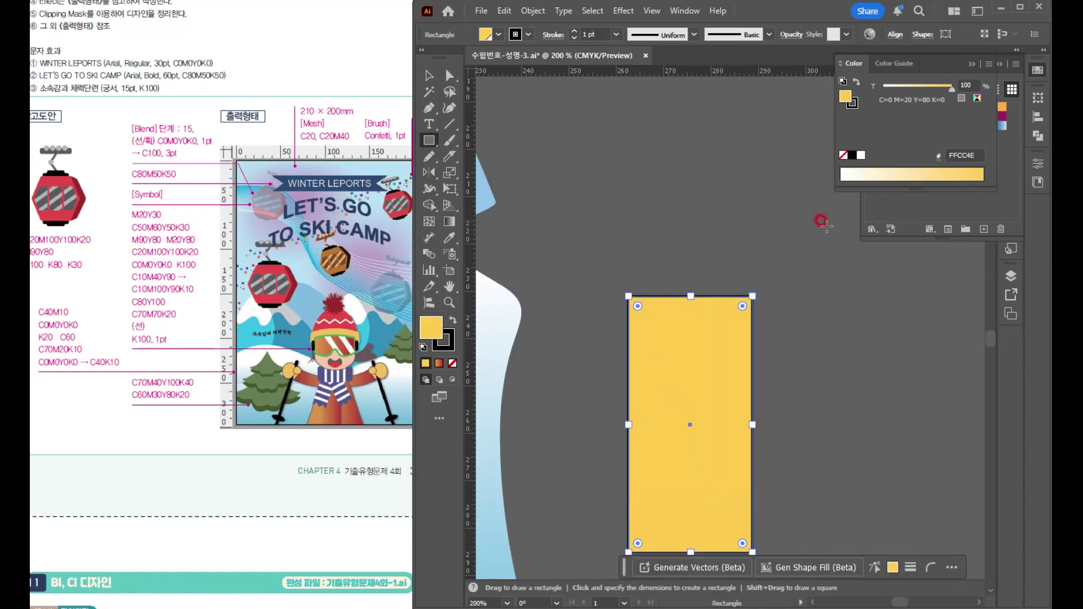
Fill the rectangle with the purple swatch (C70 M70 Y0 K20) and remove its stroke
key("d")
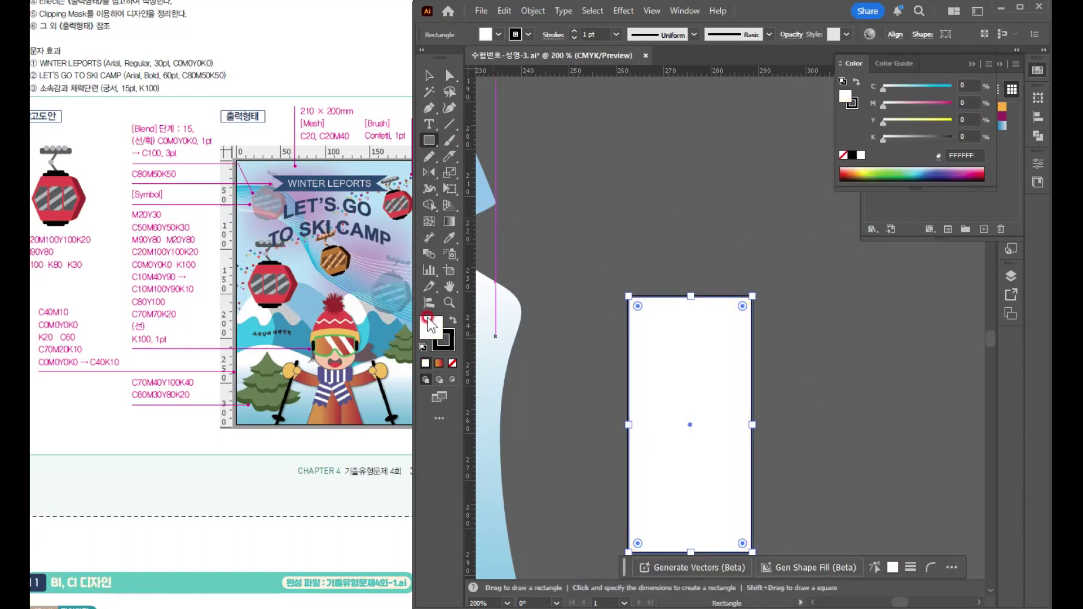
key("ctrl+z")
left_click(429, 76)
left_click(964, 198)
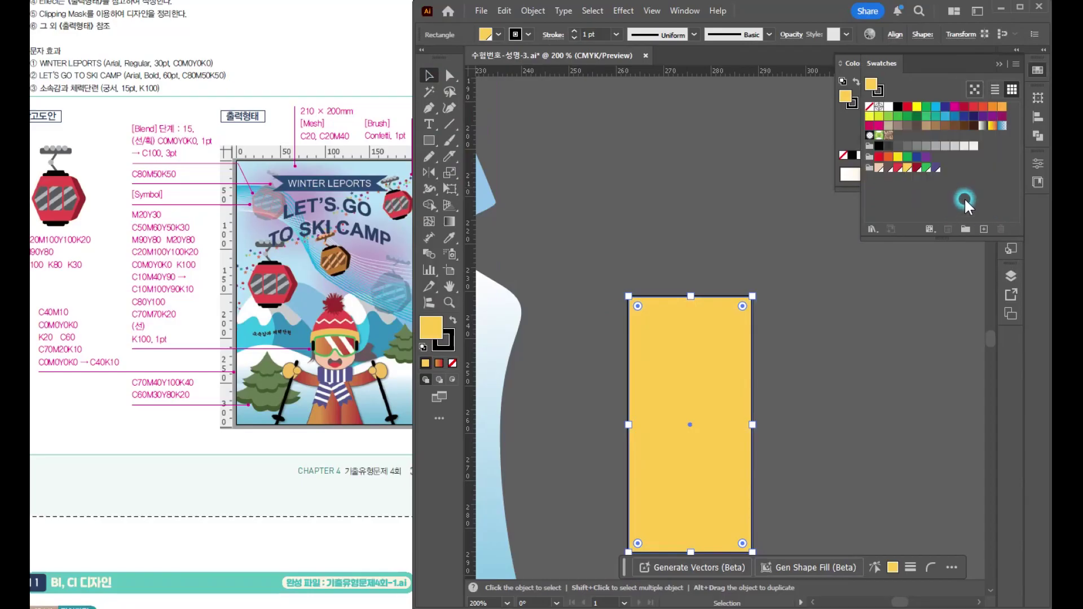
left_click(935, 169)
scroll(689, 367, "down", 1)
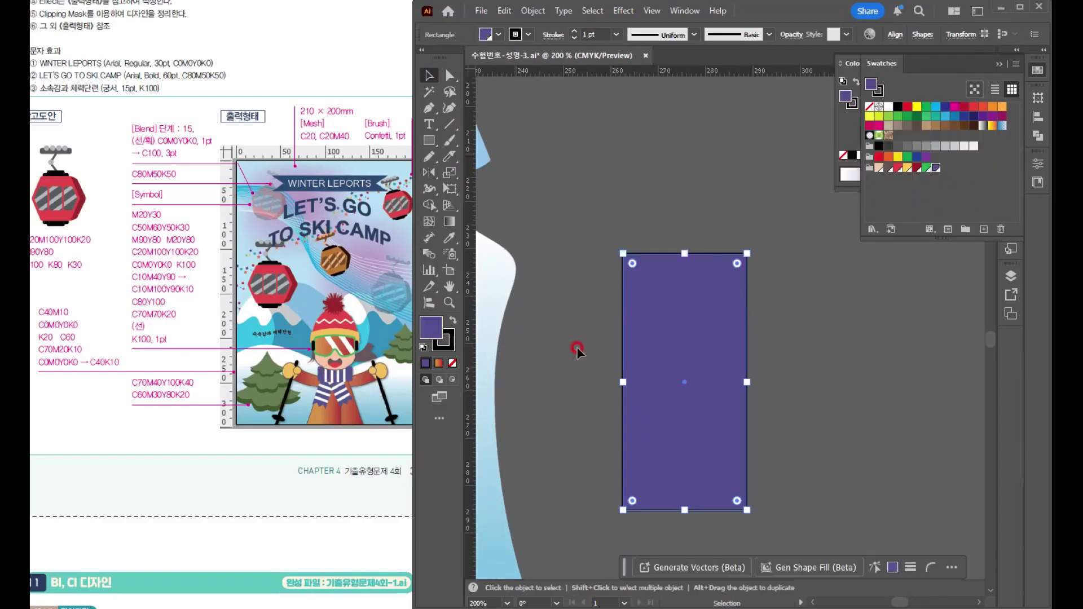
left_click(436, 92)
left_click(447, 343)
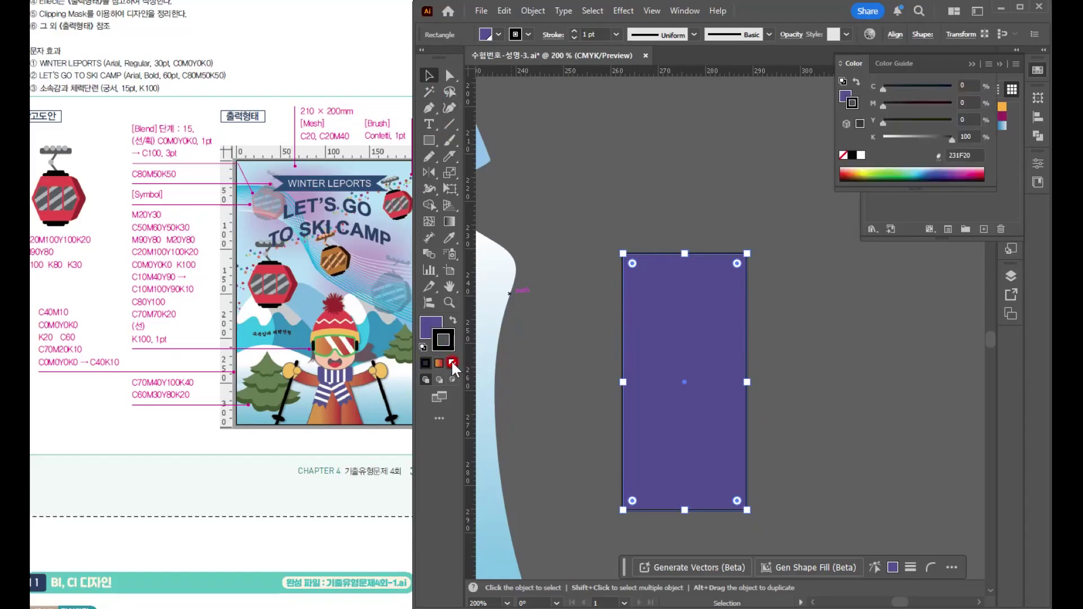
left_click(453, 363)
Draw a white horizontal stripe about 7 mm high across the full width of the purple rectangle, near its upper end
left_click(434, 148)
left_click(627, 304)
left_click_drag(620, 296, 747, 333)
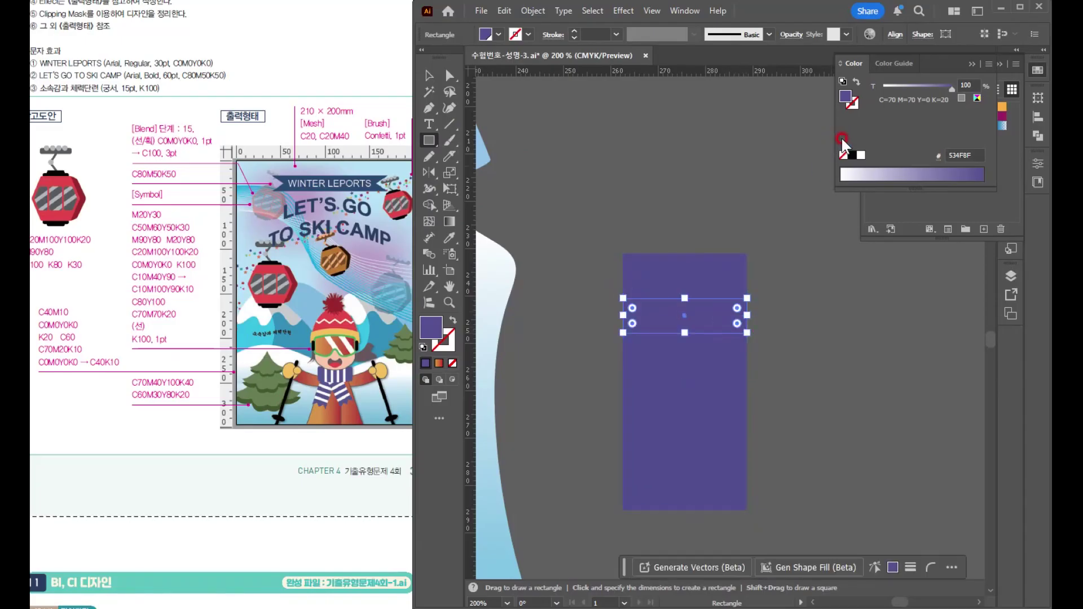
left_click(860, 156)
key("v")
left_click(704, 325)
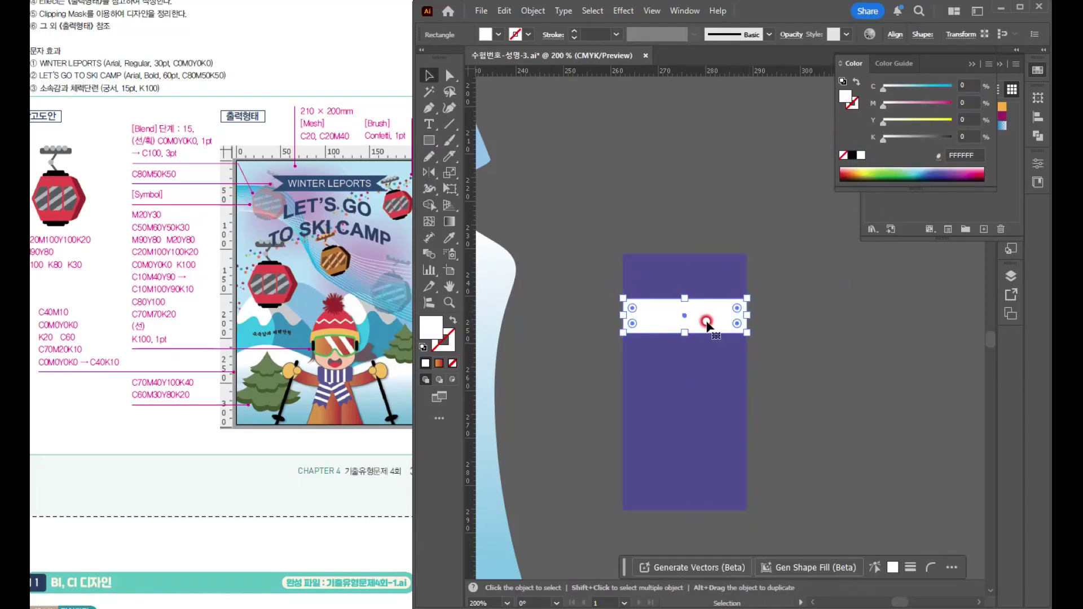
left_click_drag(684, 333, 688, 331)
Lengthen the purple rectangle downward and add three evenly spaced copies of the white stripe below the first
left_click(685, 270)
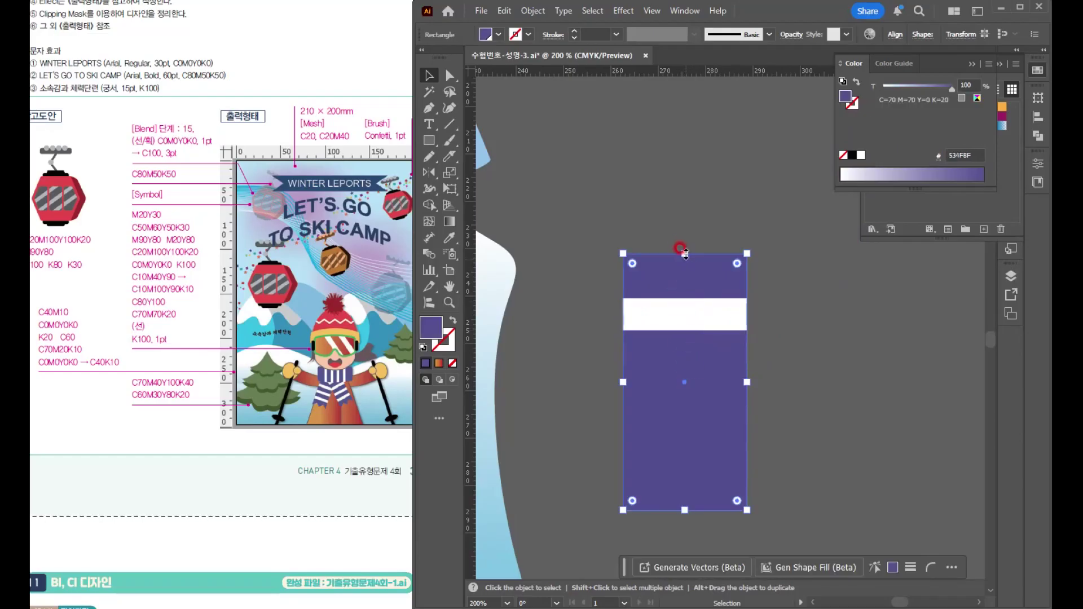
left_click_drag(684, 509, 685, 547)
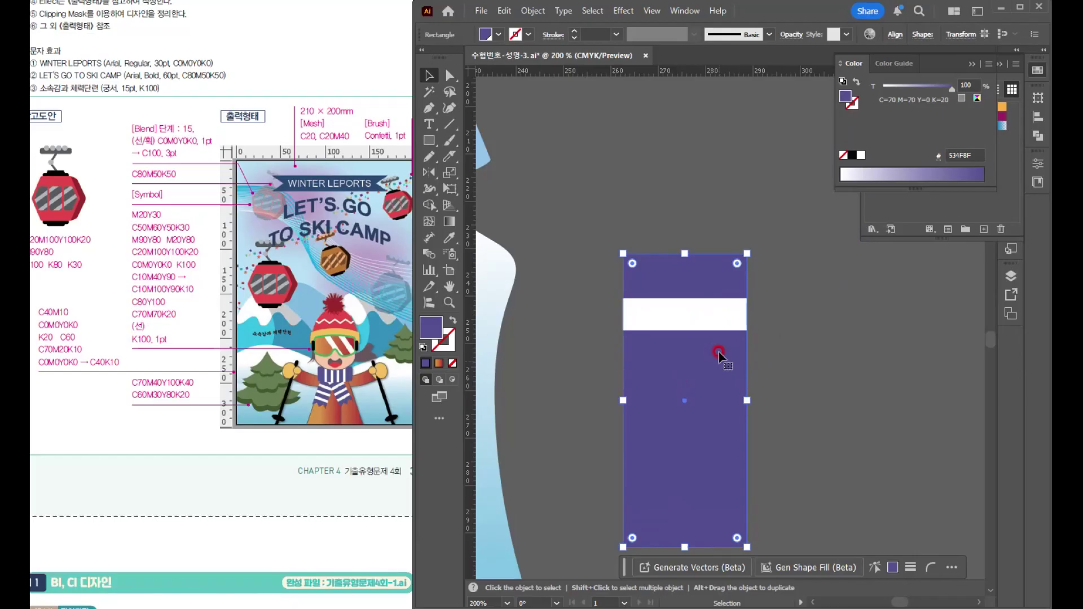
left_click(711, 313)
left_click_drag(713, 321, 713, 386)
key("ctrl+d")
key("ctrl+d")
Extend the purple rectangle slightly below the last stripe and duplicate the whole striped piece beside the original
scroll(705, 372, "down", 5)
left_click(702, 377)
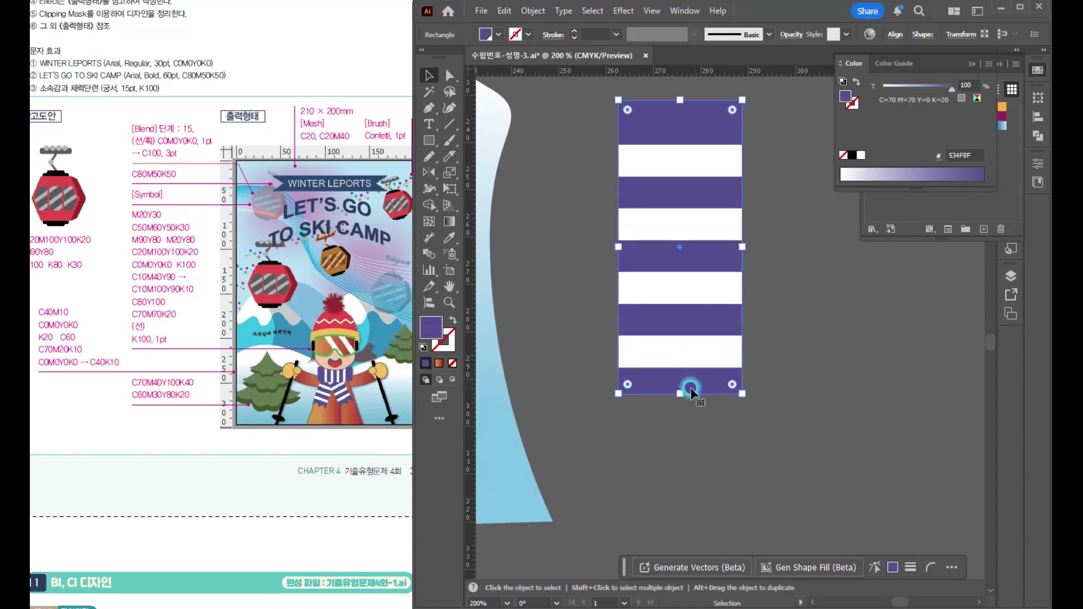
left_click_drag(680, 393, 680, 413)
left_click_drag(687, 312, 639, 407)
scroll(737, 377, "down", 2)
left_click_drag(639, 334, 845, 335)
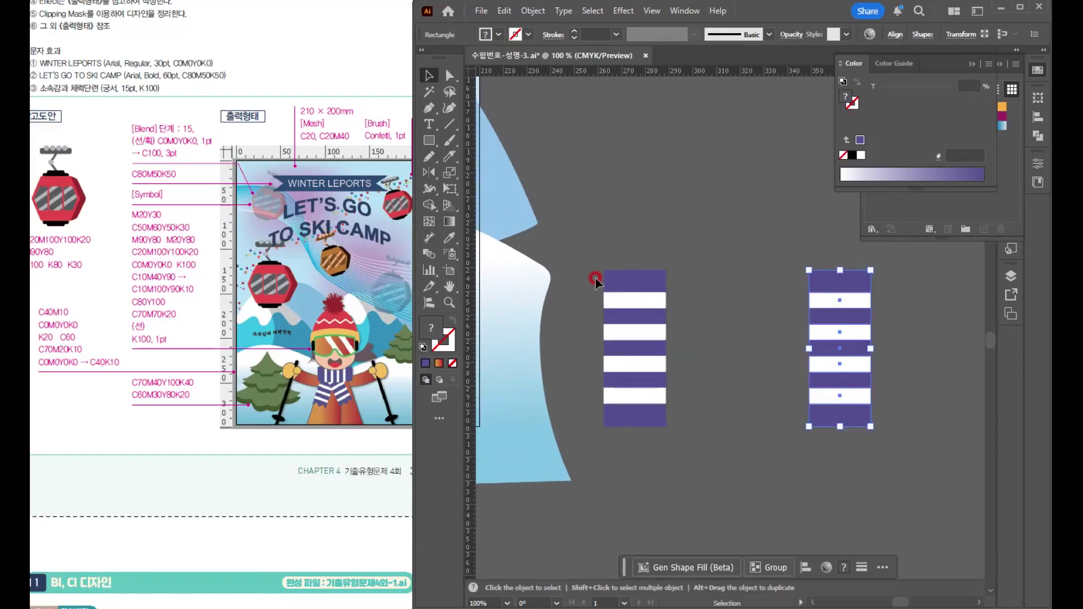
Shape the lower edge of the original striped piece into two upward waves with the Curvature tool
left_click(665, 437)
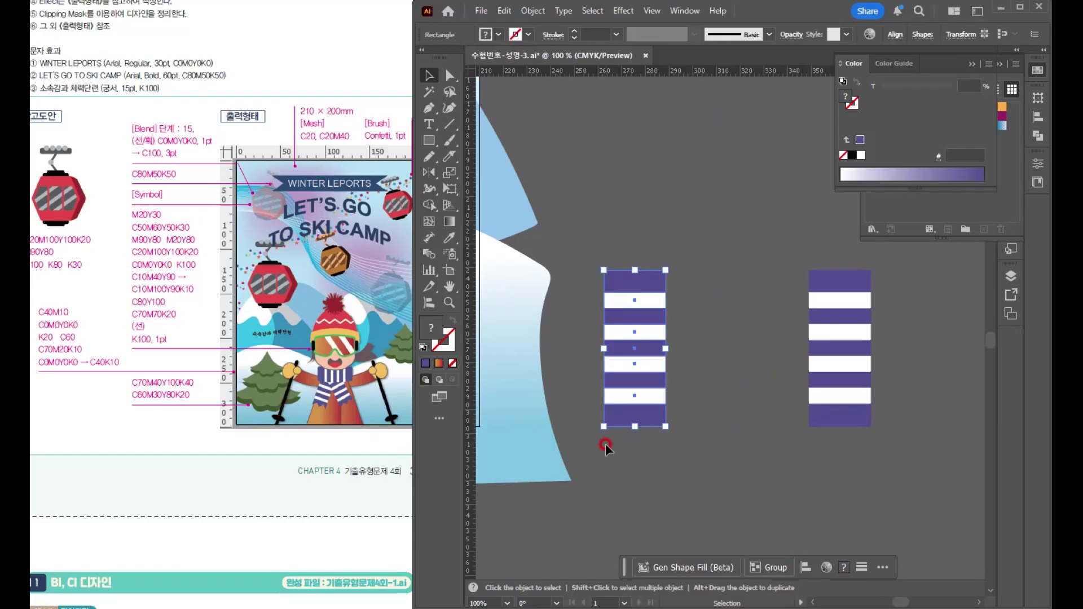
scroll(605, 448, "up", 3)
left_click(676, 362)
left_click(653, 349)
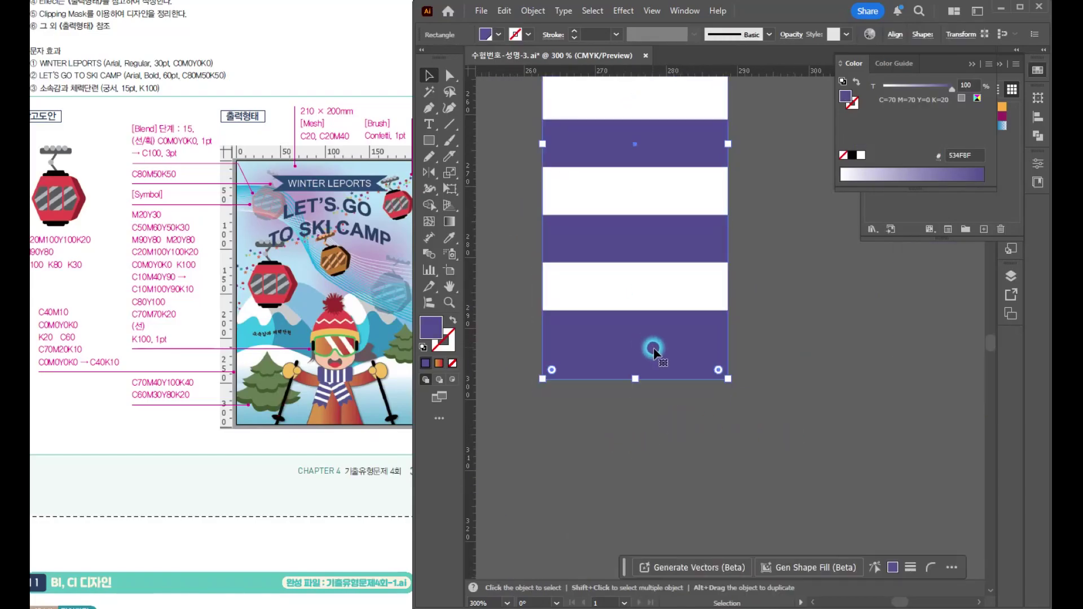
left_click(687, 417)
left_click(667, 366)
left_click(448, 109)
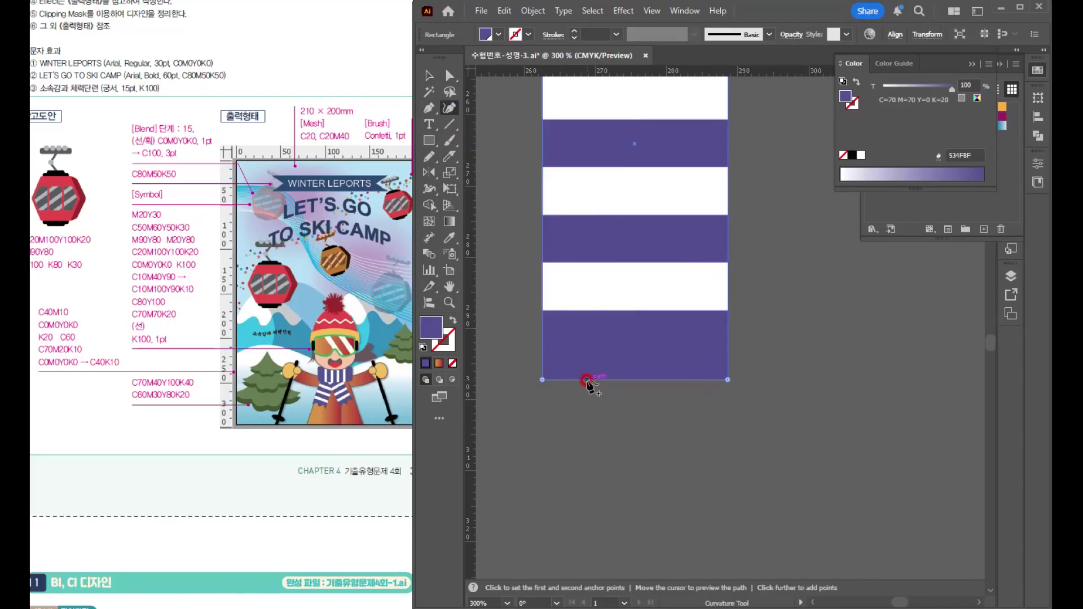
left_click_drag(587, 380, 625, 385)
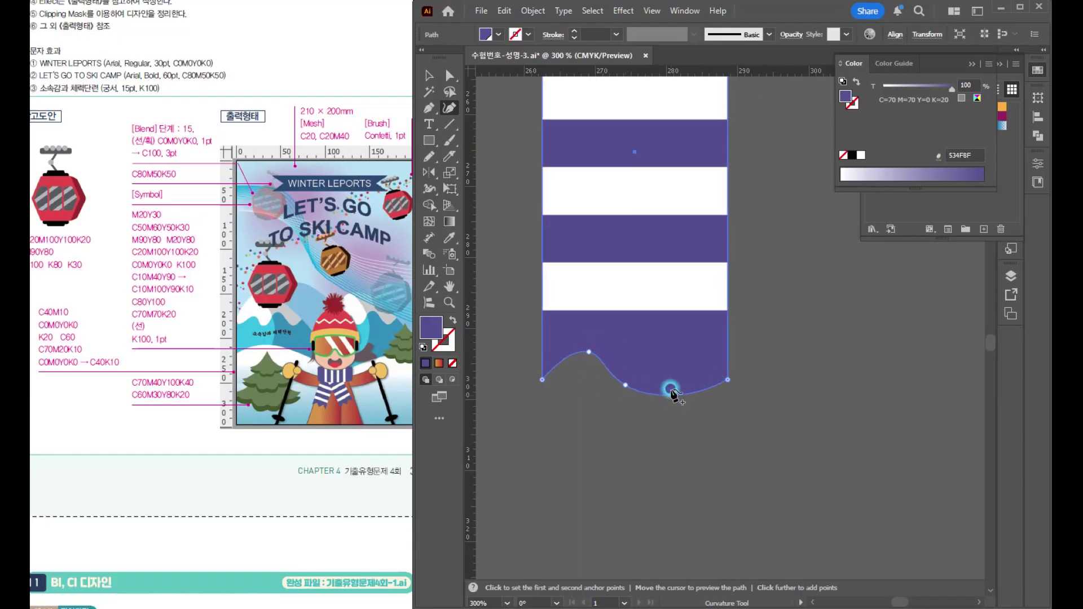
left_click_drag(669, 352, 679, 351)
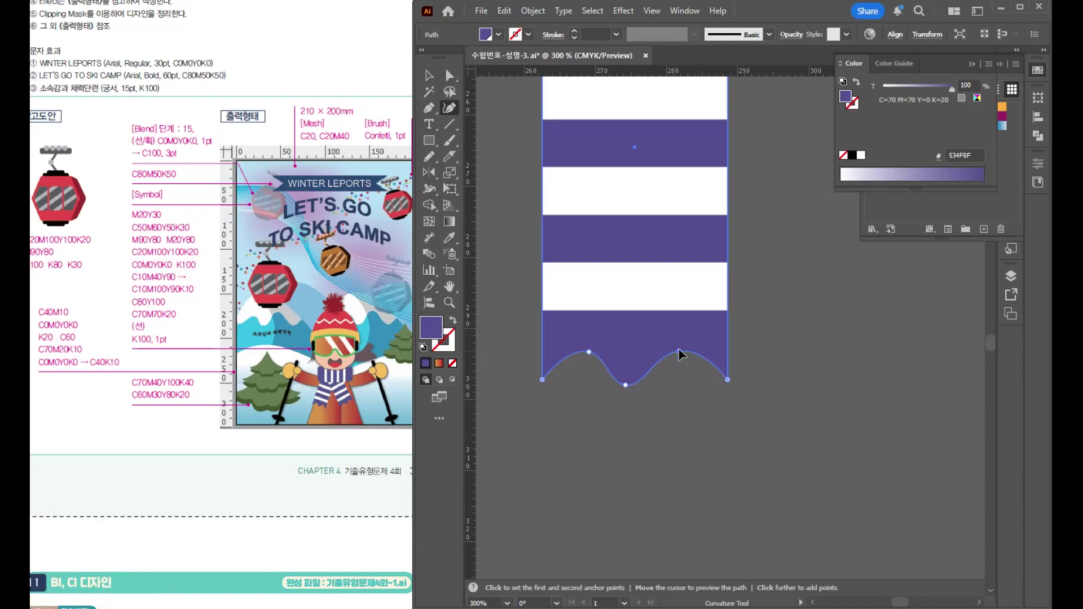
Centre the middle point of the wavy lower edge and convert its three points to corners for a zigzag end
left_click_drag(625, 384, 636, 382)
left_click_drag(584, 351, 588, 352)
left_click(633, 382)
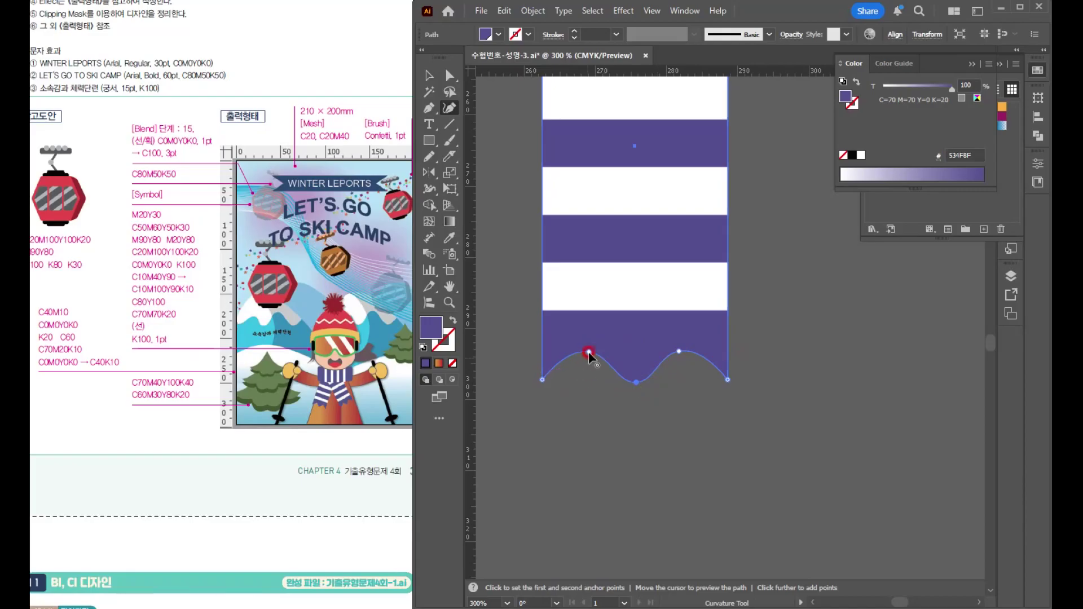
double_click(588, 351)
double_click(637, 382)
left_click(680, 350)
left_click(679, 351)
Rotate the duplicated striped piece by 90° and place it beside the zigzag-ended piece
key("space")
left_click_drag(709, 230, 746, 471)
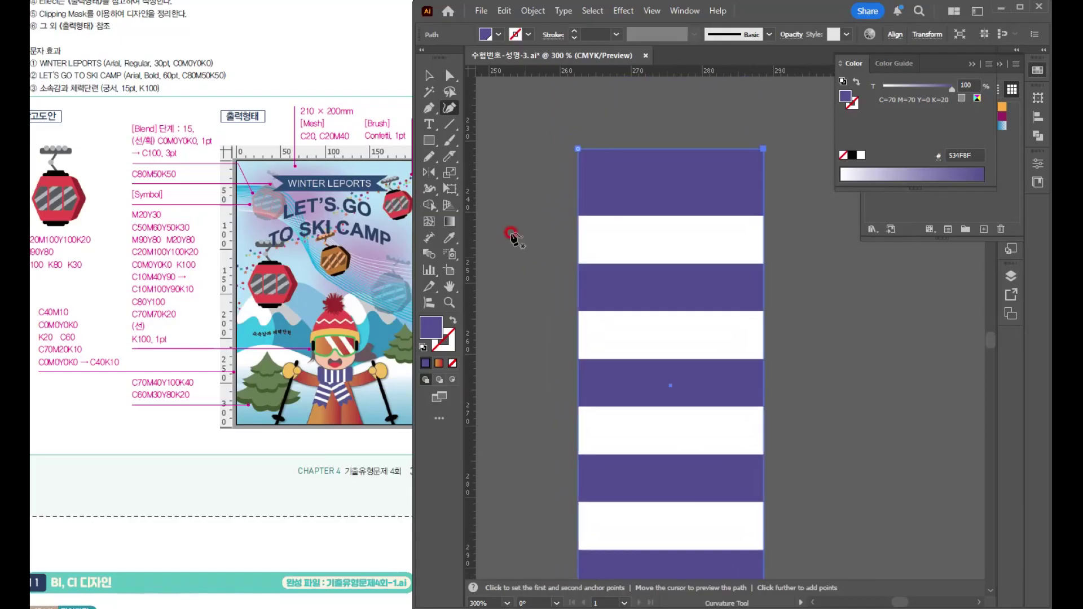
left_click(430, 79)
scroll(641, 349, "down", 2)
key("space")
left_click_drag(687, 413, 653, 374)
left_click(562, 223)
left_click_drag(553, 225, 624, 482)
left_click(695, 436)
key("space")
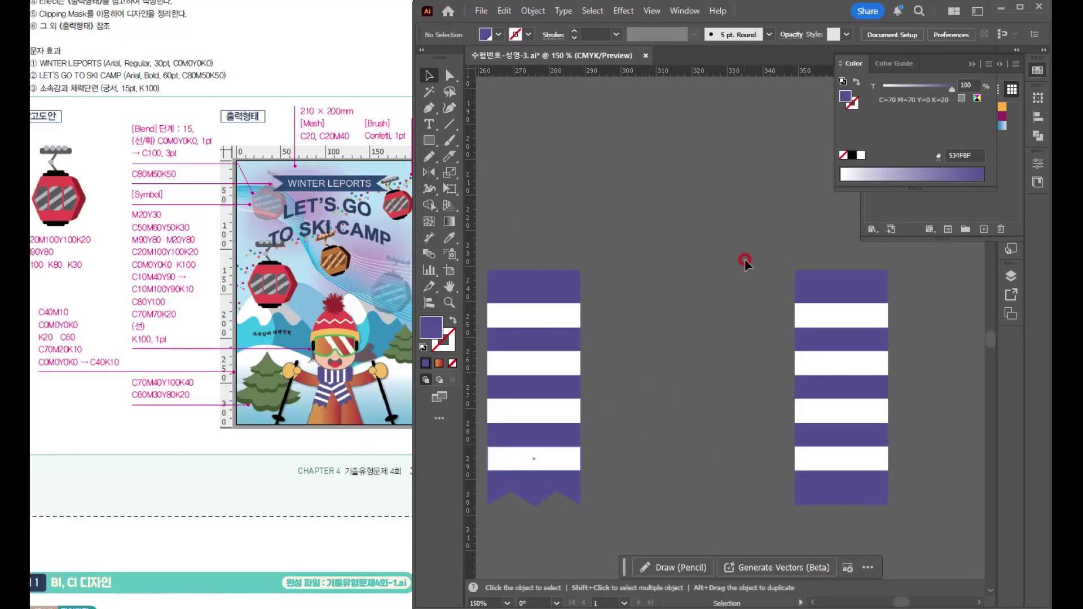
left_click_drag(745, 262, 920, 346)
left_click_drag(786, 261, 708, 423)
left_click_drag(859, 404, 761, 425)
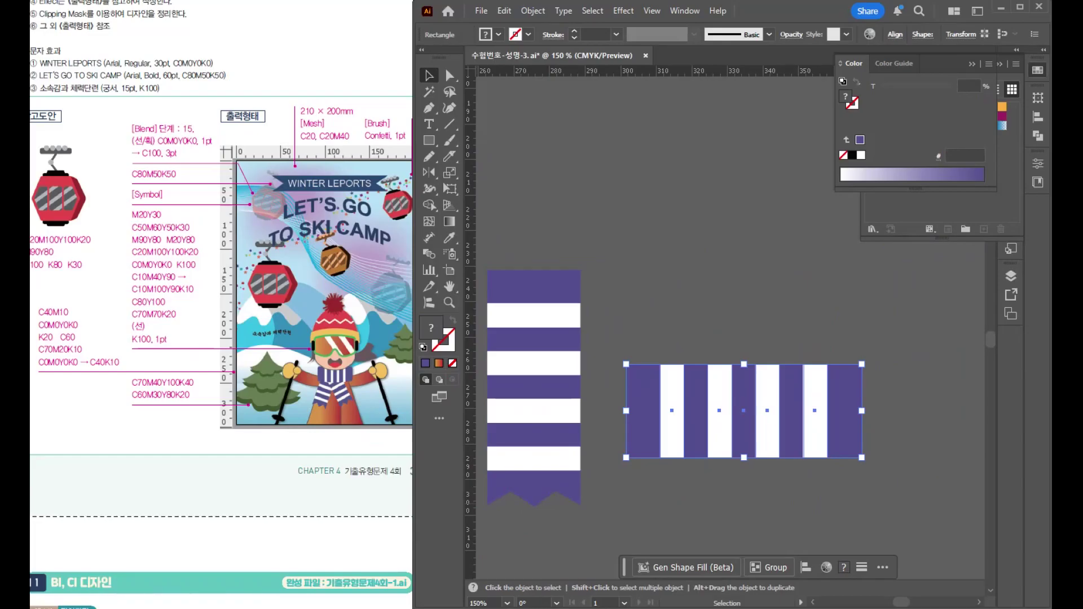
Apply an envelope warp to the horizontal striped piece with the Arch style, Horizontal, and a Bend of -12%
key("space")
left_click_drag(752, 406, 747, 358)
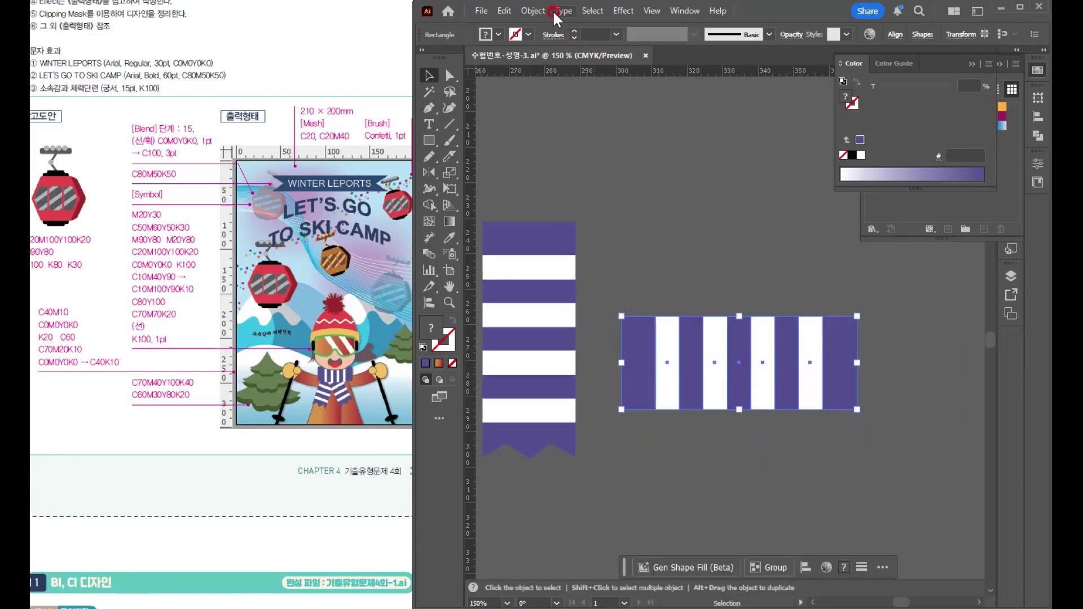
left_click(533, 10)
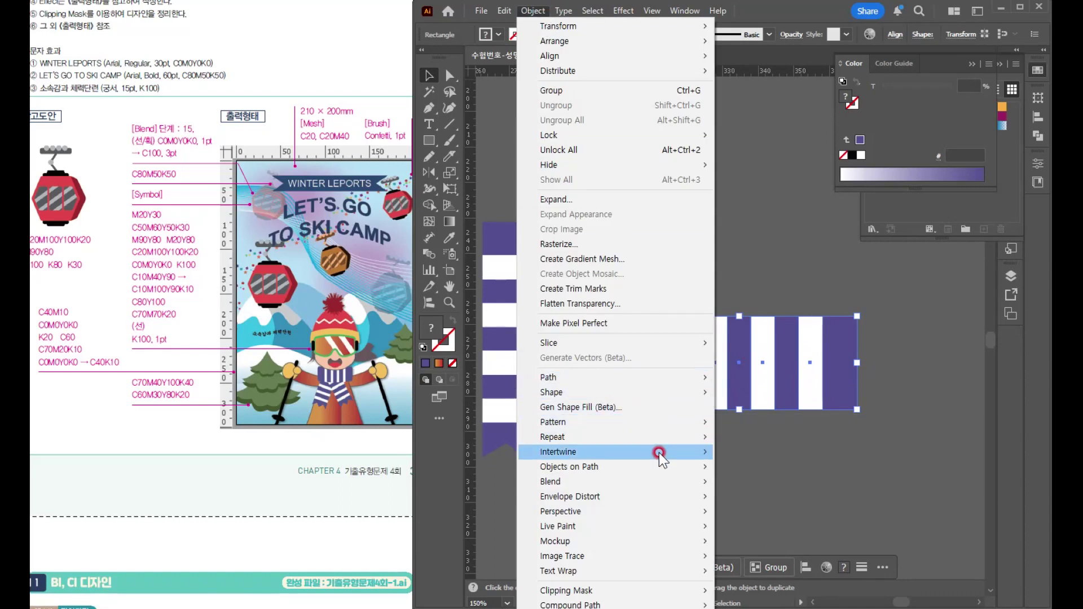
mouse_move(654, 504)
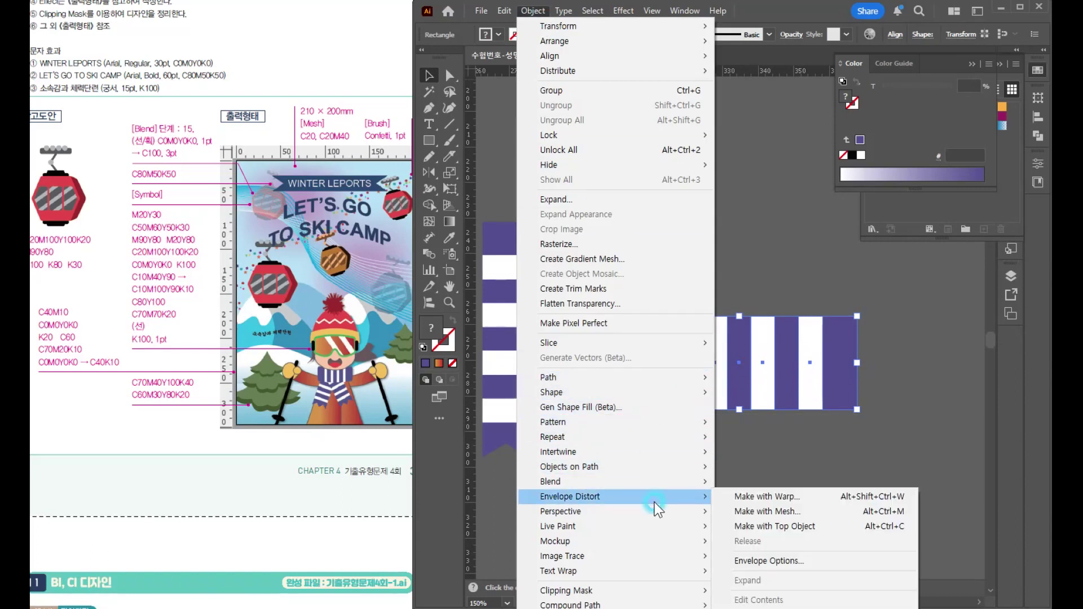
left_click(739, 498)
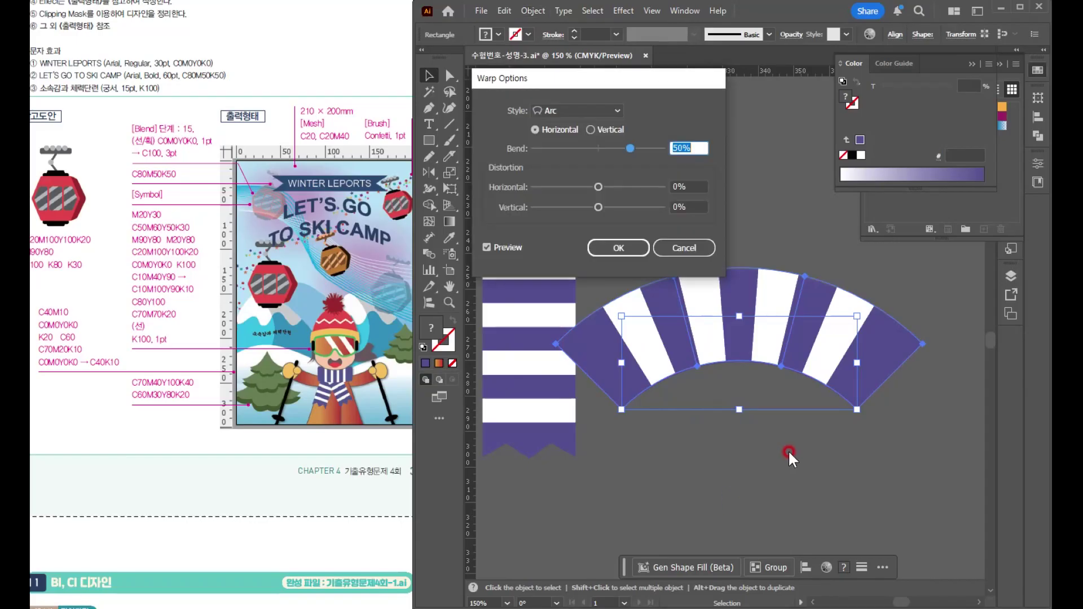
left_click(561, 115)
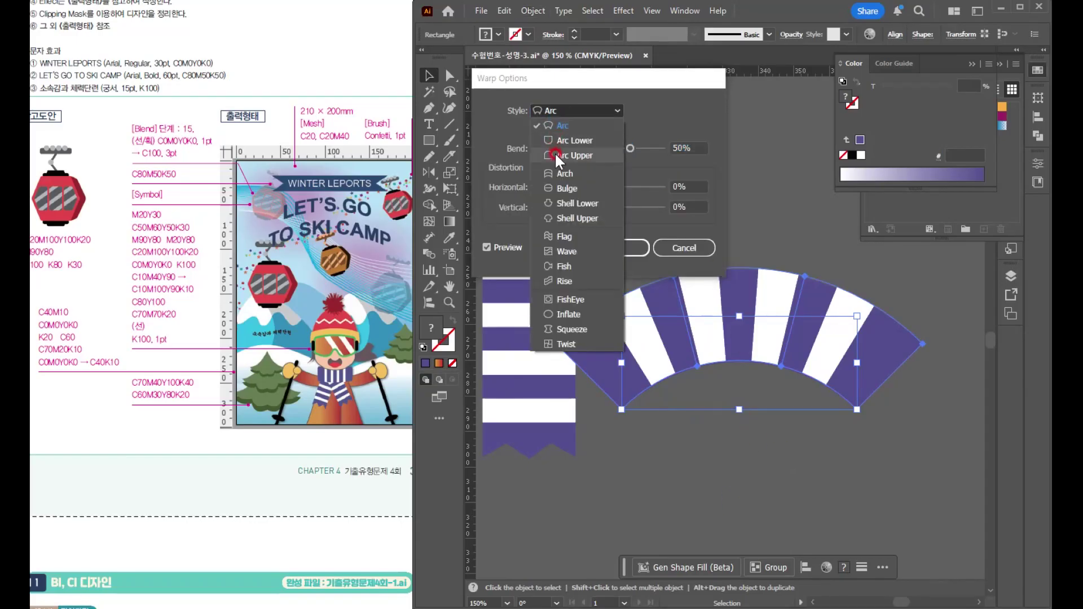
left_click(567, 173)
left_click_drag(630, 148, 590, 148)
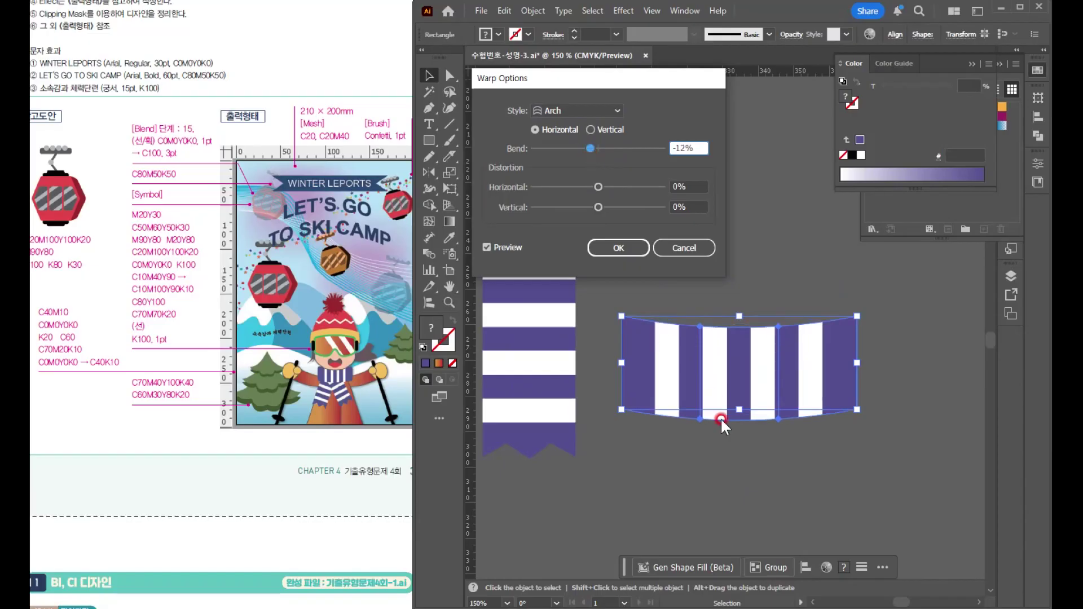
left_click(638, 252)
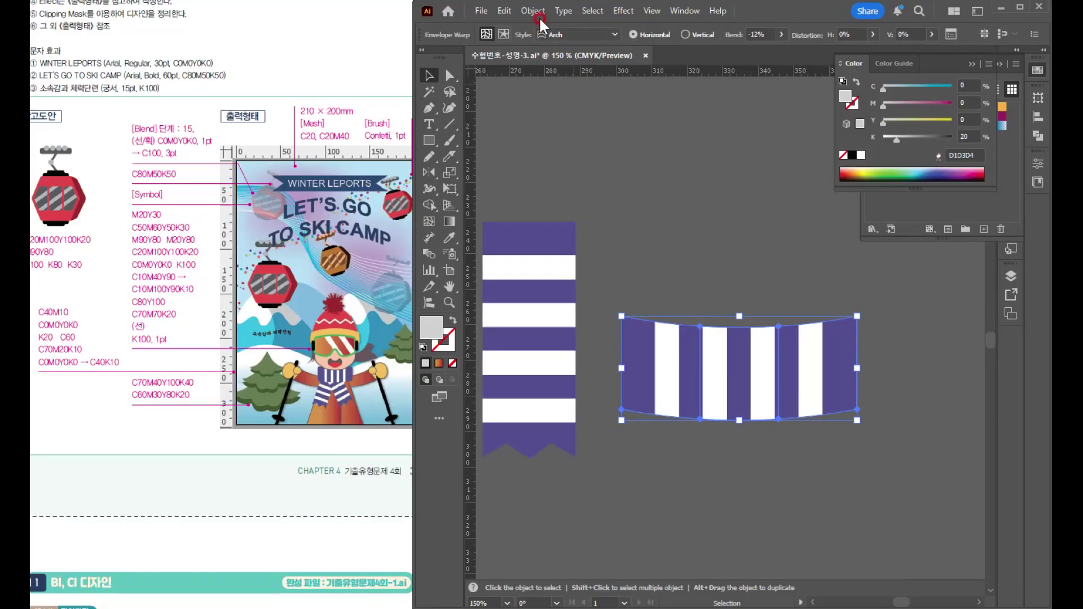
Expand the warped striped piece into editable shapes
left_click(540, 16)
left_click(596, 202)
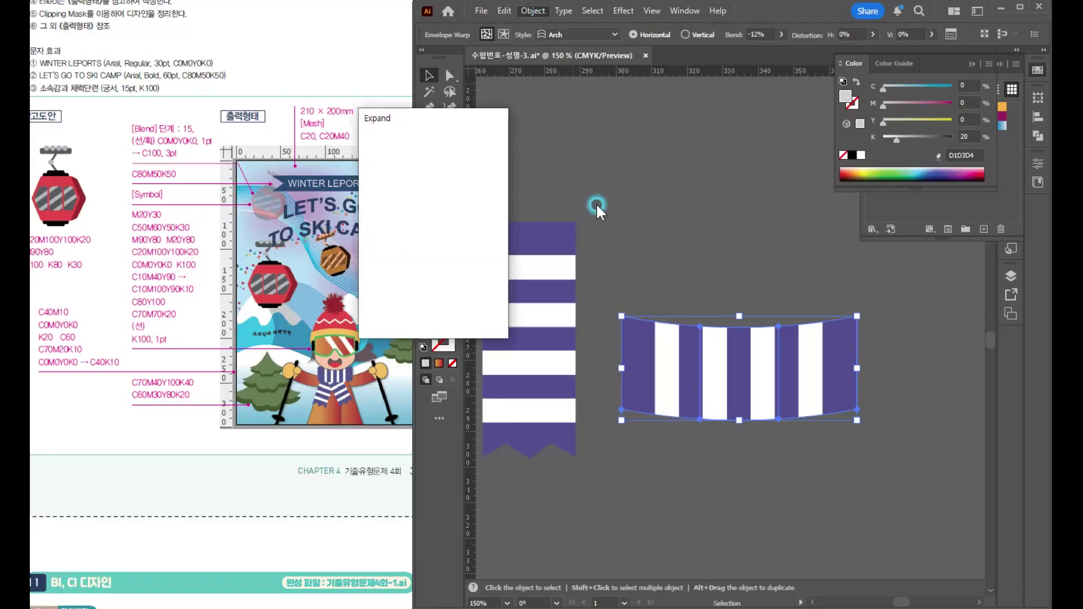
left_click(417, 311)
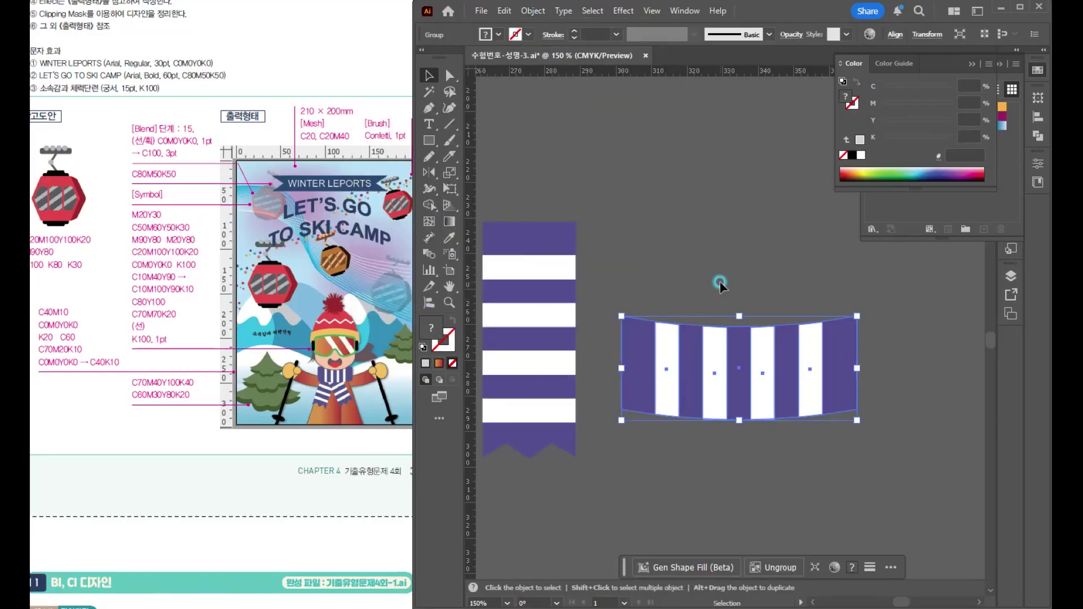
Round all four corners of the purple base shape in the arched striped scarf piece
left_click(721, 285)
left_click(851, 340)
scroll(854, 343, "up", 1)
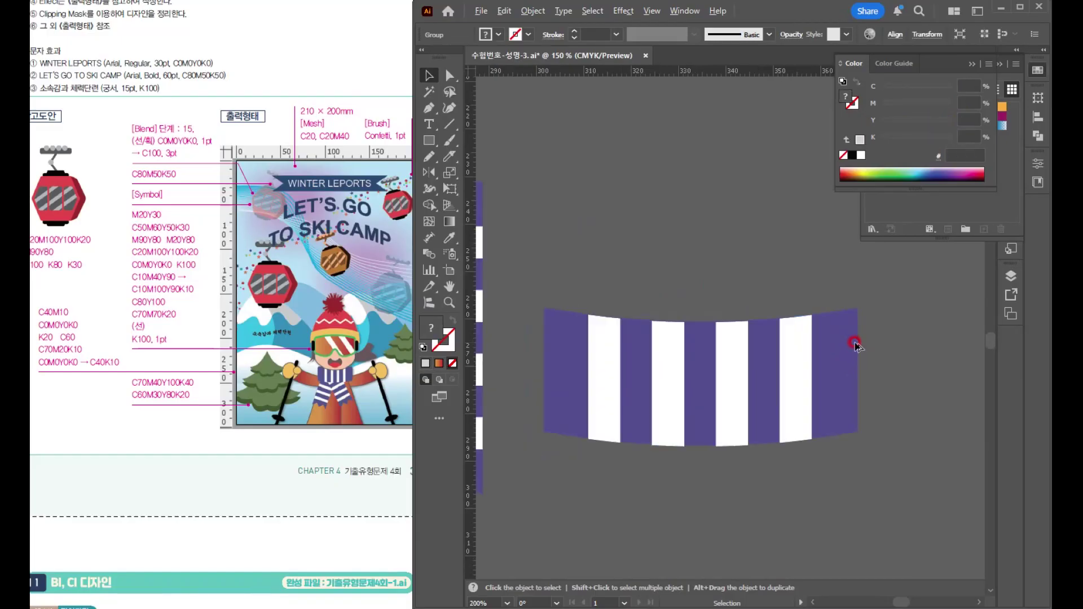
left_click(355, 316)
left_click(464, 74)
left_click(794, 330)
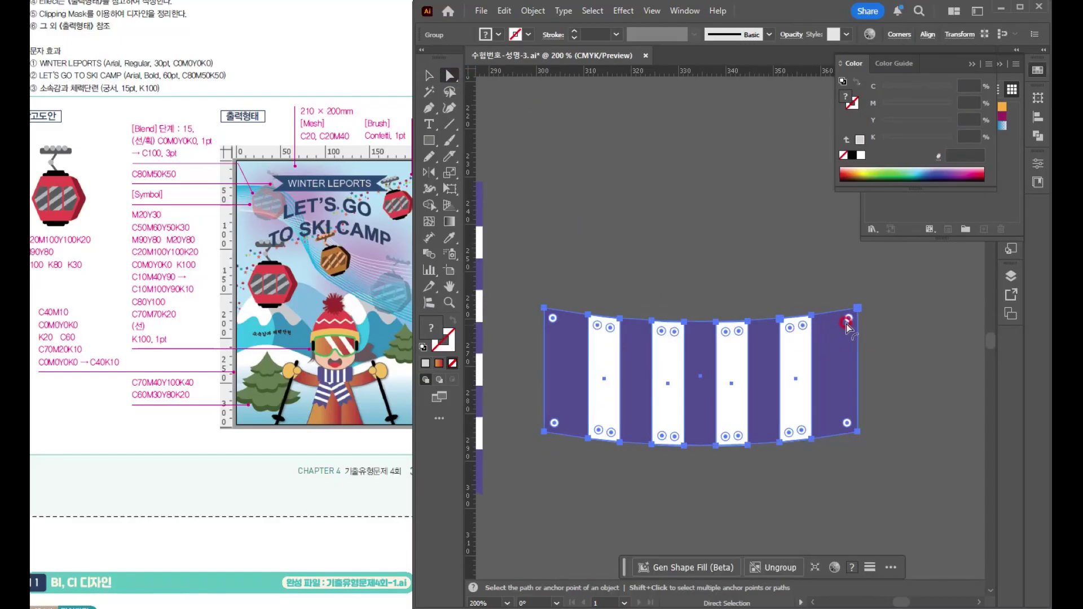
left_click_drag(850, 319, 843, 321)
key("ctrl+z")
left_click(911, 359)
left_click(834, 370)
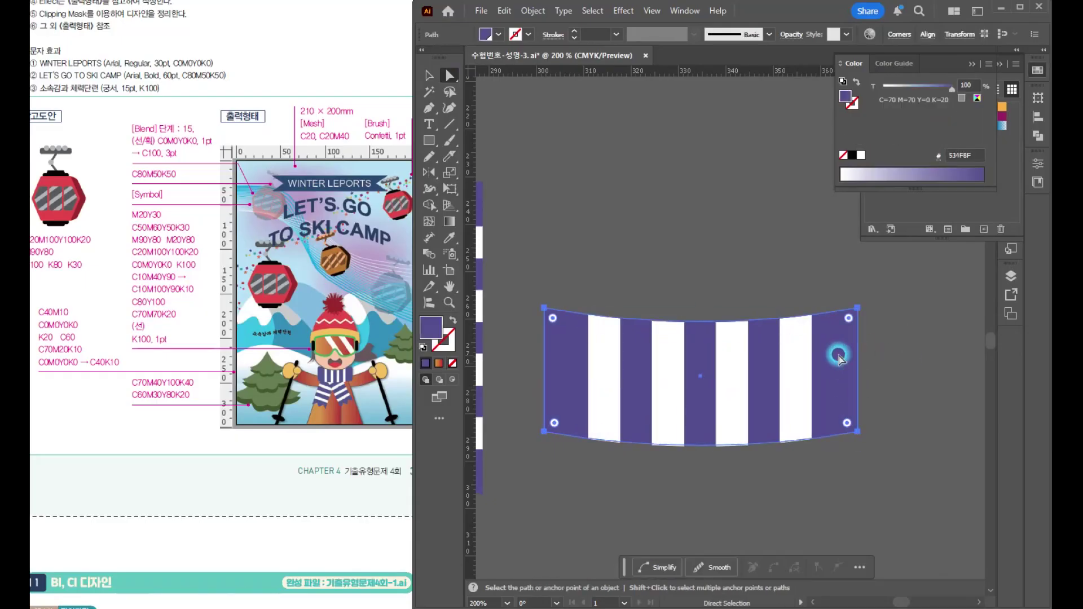
left_click_drag(849, 321, 836, 326)
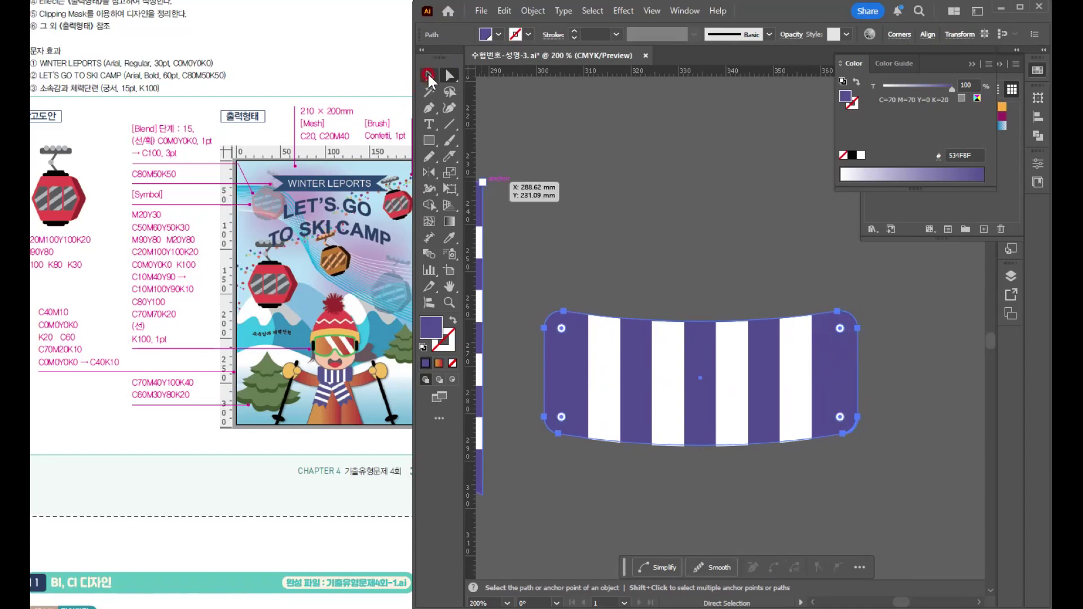
left_click(430, 76)
left_click(598, 154)
Move the arched striped piece onto the skier's neck and scale it to span the width of the neck
scroll(643, 309, "down", 3)
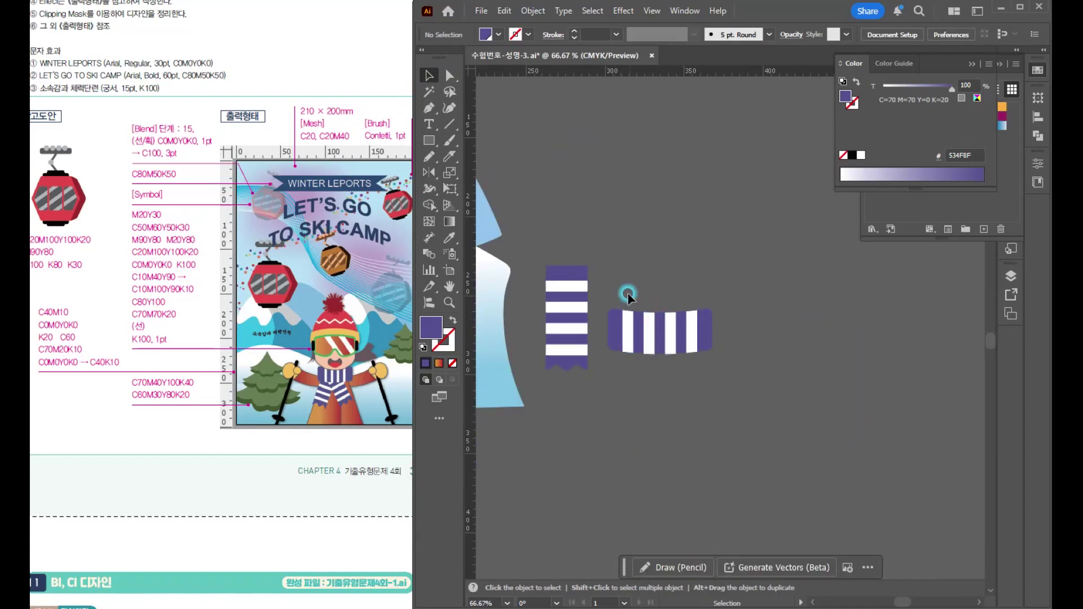
left_click(703, 358)
scroll(704, 367, "down", 1)
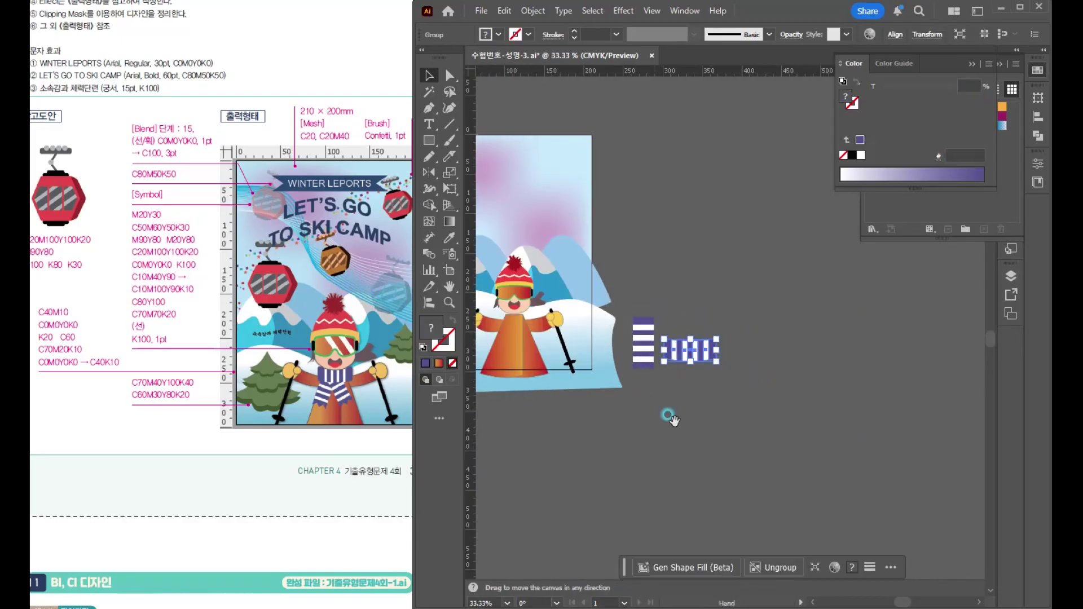
left_click_drag(667, 416, 824, 463)
left_click_drag(847, 400, 685, 379)
scroll(685, 379, "up", 4)
left_click_drag(759, 318, 706, 329)
left_click_drag(682, 384, 686, 349)
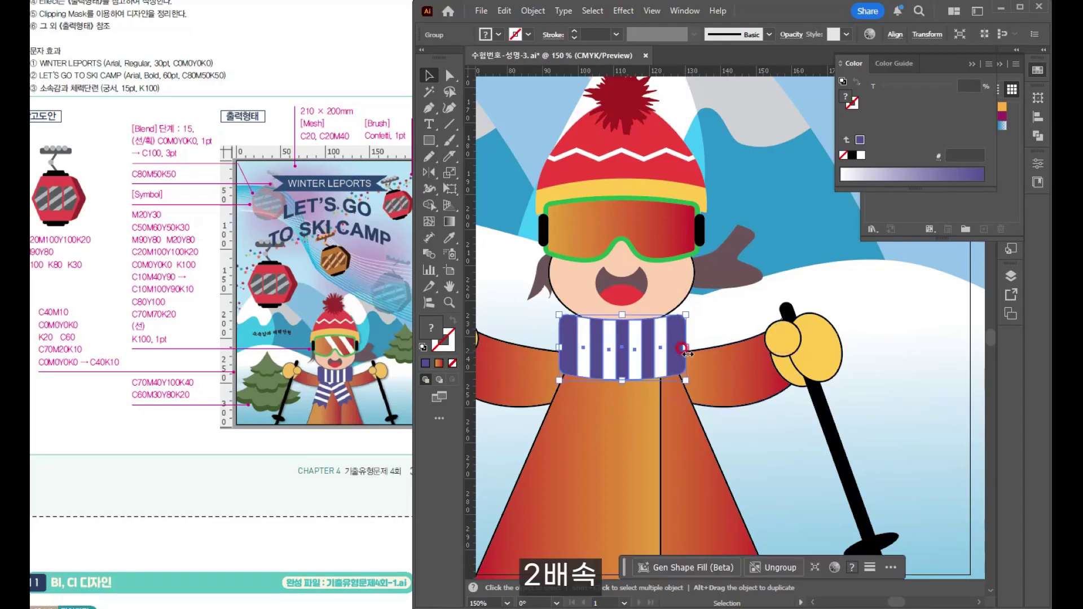
Move the zigzag-ended striped piece below the neck band, scale it down and tilt it as a hanging scarf tail
scroll(638, 364, "down", 3)
left_click_drag(818, 386, 655, 391)
scroll(680, 412, "up", 2)
left_click_drag(683, 303, 653, 335)
left_click_drag(639, 385, 566, 346)
scroll(568, 346, "up", 3)
left_click_drag(557, 387, 610, 346)
left_click_drag(612, 500, 612, 439)
left_click_drag(677, 445, 639, 449)
left_click_drag(630, 355, 604, 373)
Duplicate the scarf tail and rotate the copy in the opposite direction so the two tails fan out below the neck band
left_click_drag(584, 377, 688, 380, "alt")
left_click_drag(782, 251, 698, 232)
left_click_drag(699, 364, 686, 349)
left_click(781, 411)
key("ctrl+z")
left_click_drag(782, 413, 721, 425)
scroll(760, 427, "down", 2)
left_click(832, 321)
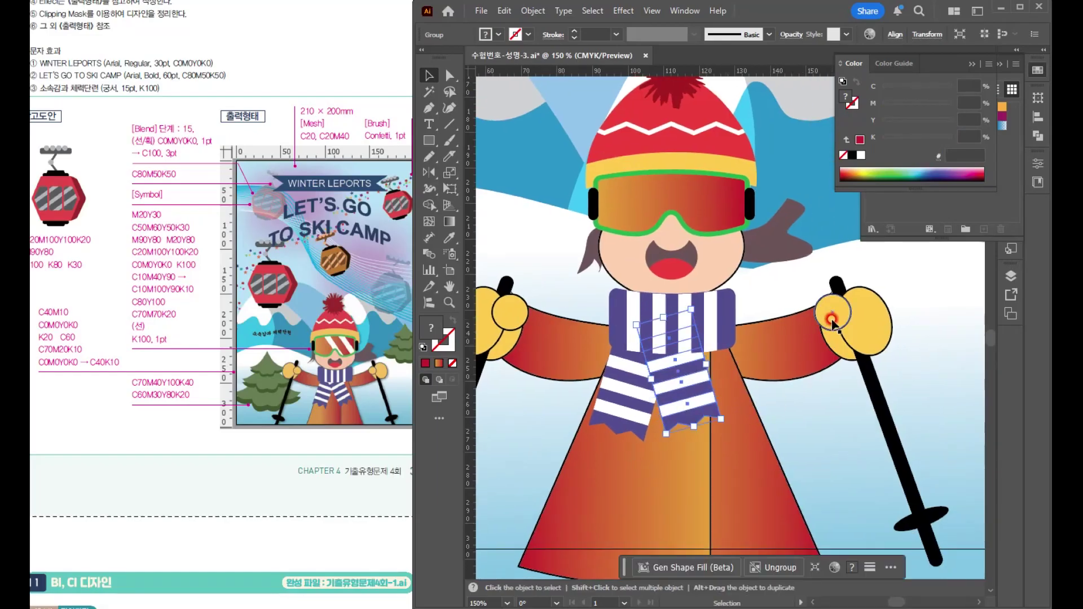
Select the skier's head parts and nudge them slightly down toward the scarf
left_click(767, 290)
left_click(749, 267)
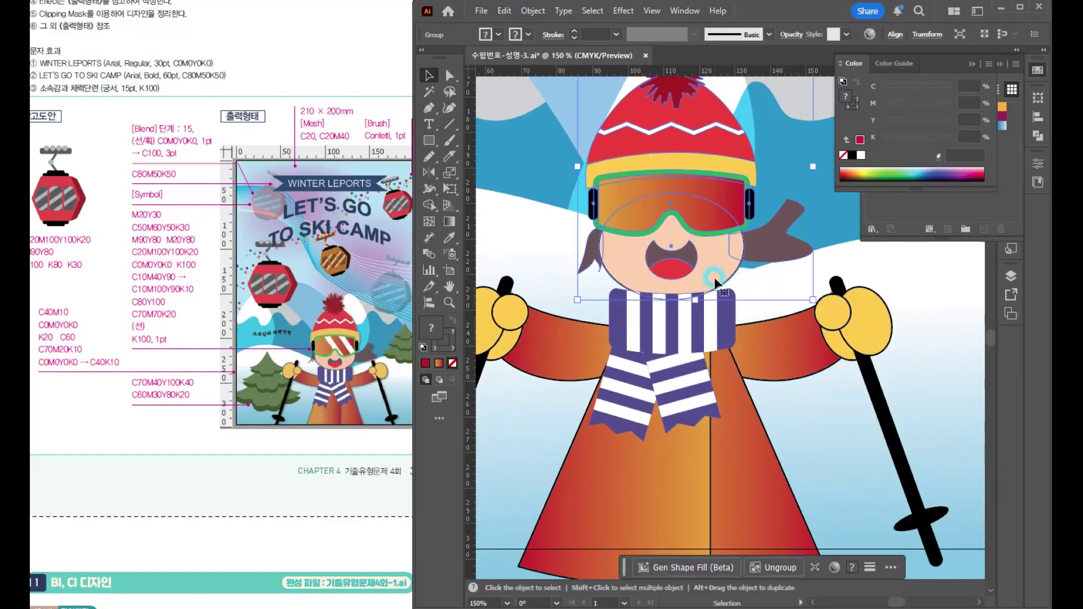
left_click_drag(713, 213, 643, 237)
key("ctrl+z")
left_click_drag(709, 245, 708, 249)
left_click(762, 303)
scroll(778, 304, "down", 4)
left_click_drag(759, 352, 747, 356)
scroll(766, 294, "up", 2)
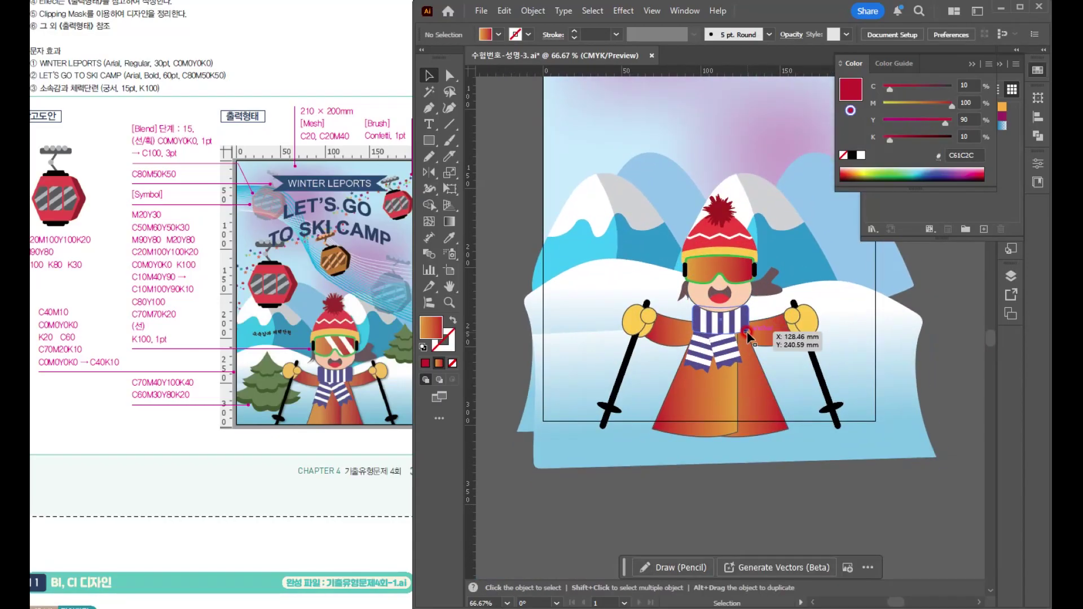
Save the document in its legacy format, accepting the compatibility notice
key("ctrl+s")
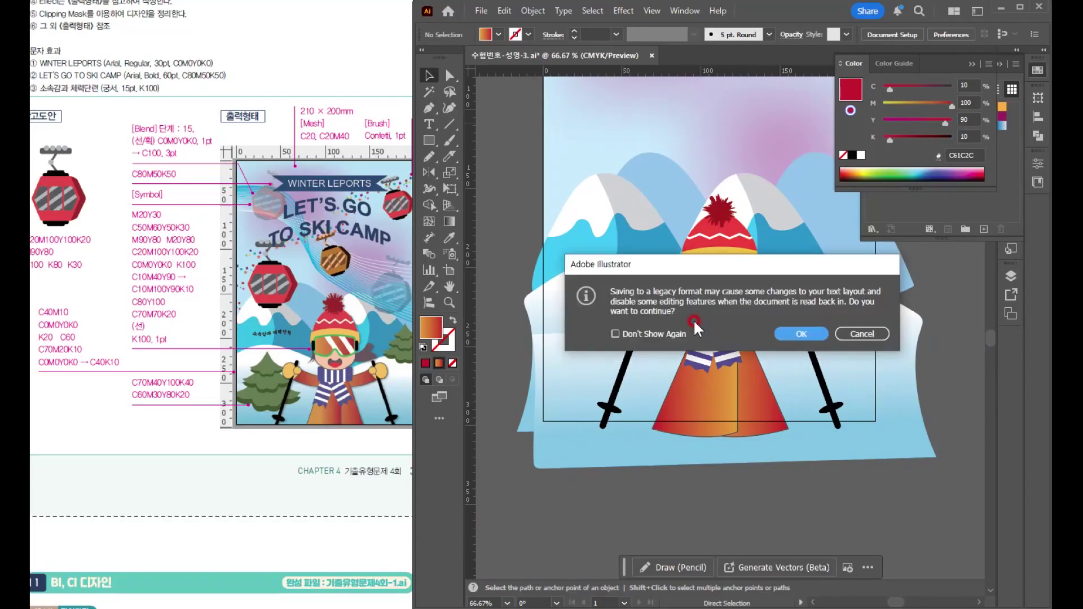
left_click(800, 342)
left_click(243, 384)
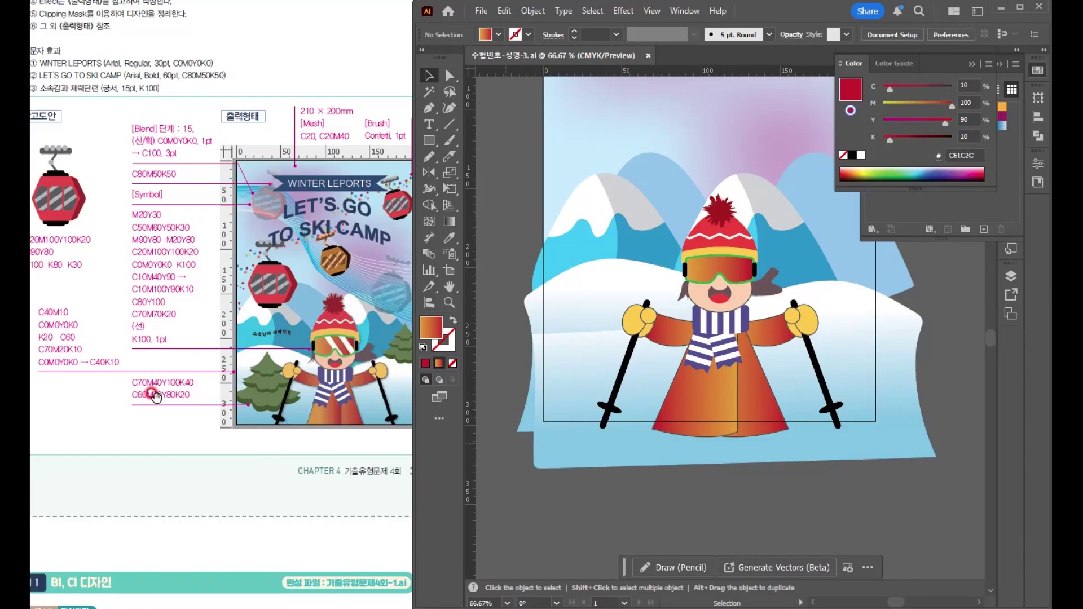
Draw the left half of a fir tree tier with the Pen tool, with a curved slope and scalloped lower edge, beside the left ski pole
mouse_move(581, 338)
left_mouse_down()
mouse_move(617, 370)
mouse_move(686, 374)
mouse_move(593, 324)
mouse_move(601, 333)
left_mouse_up()
scroll(689, 370, "up", 2)
scroll(607, 354, "down", 1)
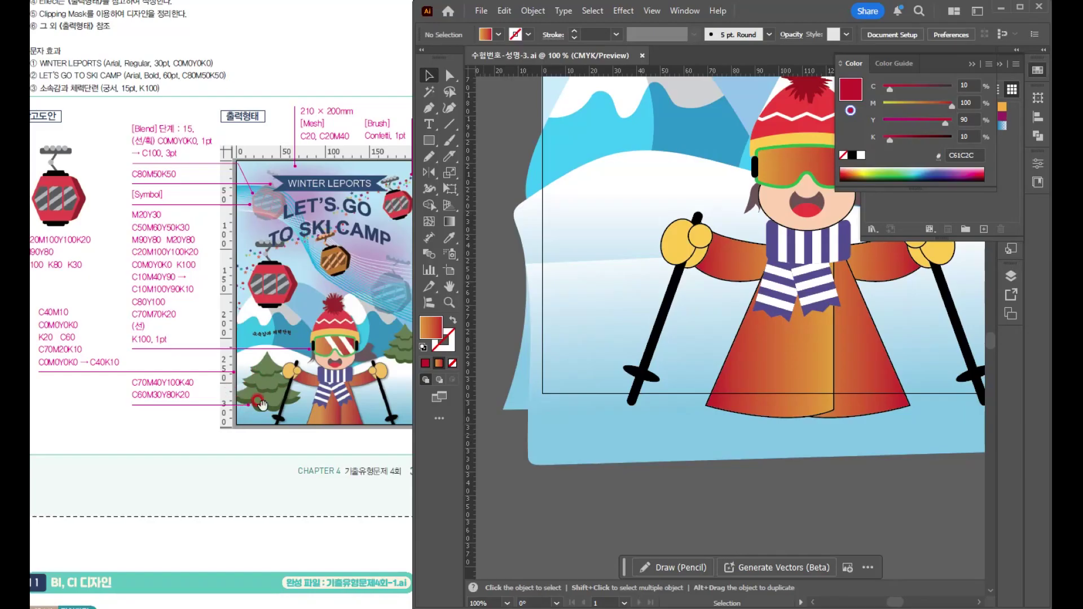
left_click_drag(605, 348, 633, 366)
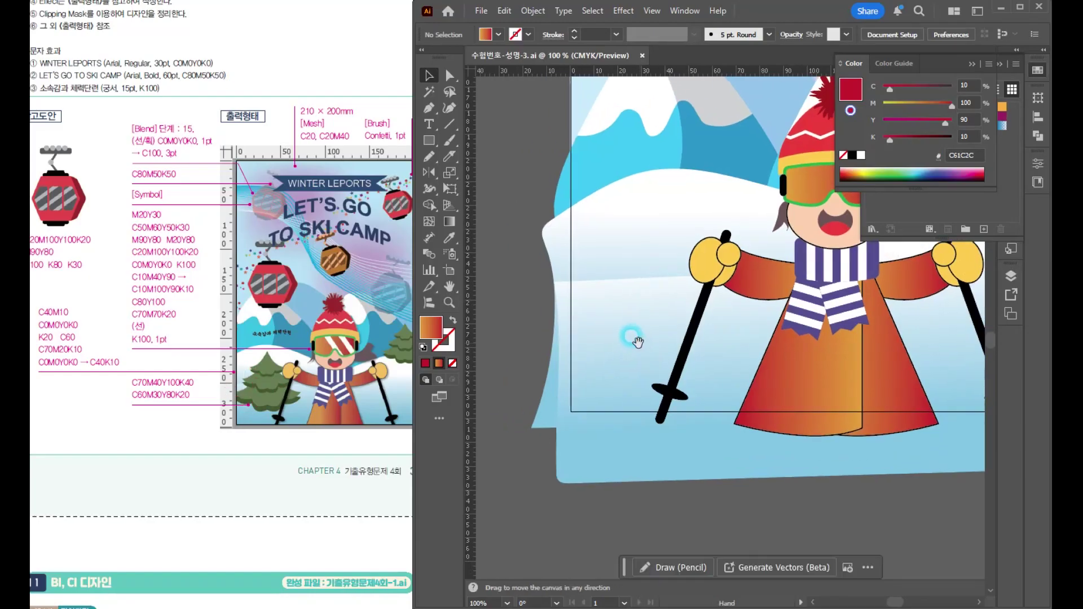
left_click(428, 108)
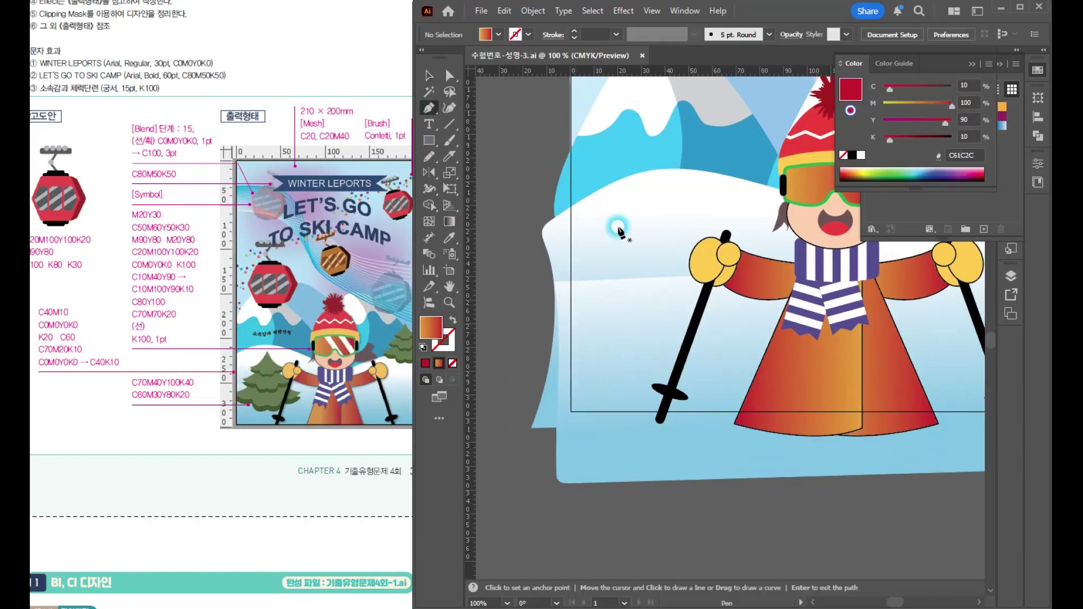
left_click_drag(625, 300, 618, 313)
left_click(667, 224)
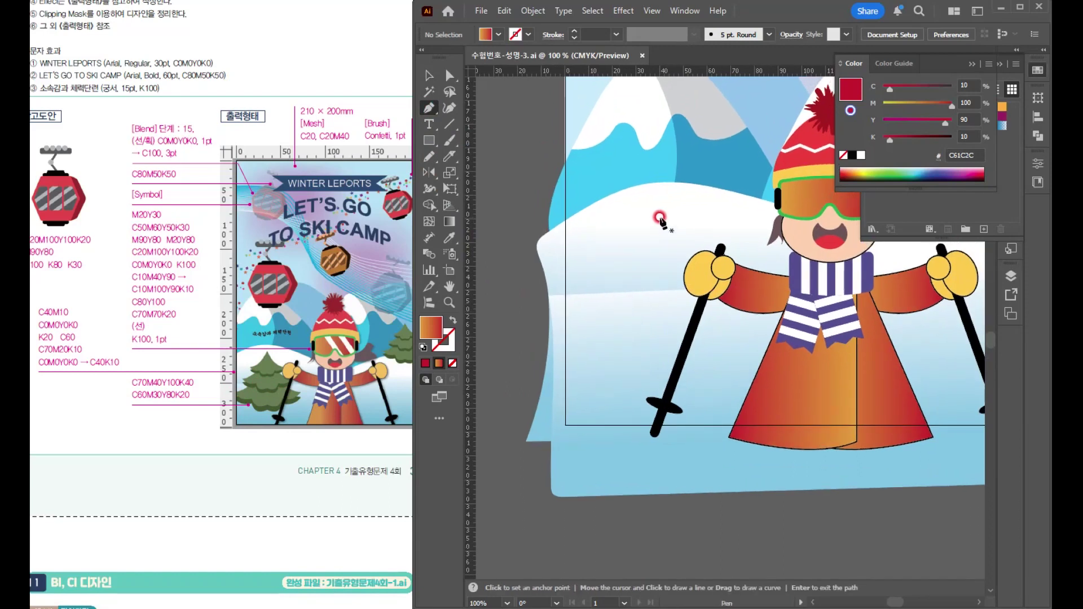
left_click(670, 305)
left_click(645, 299)
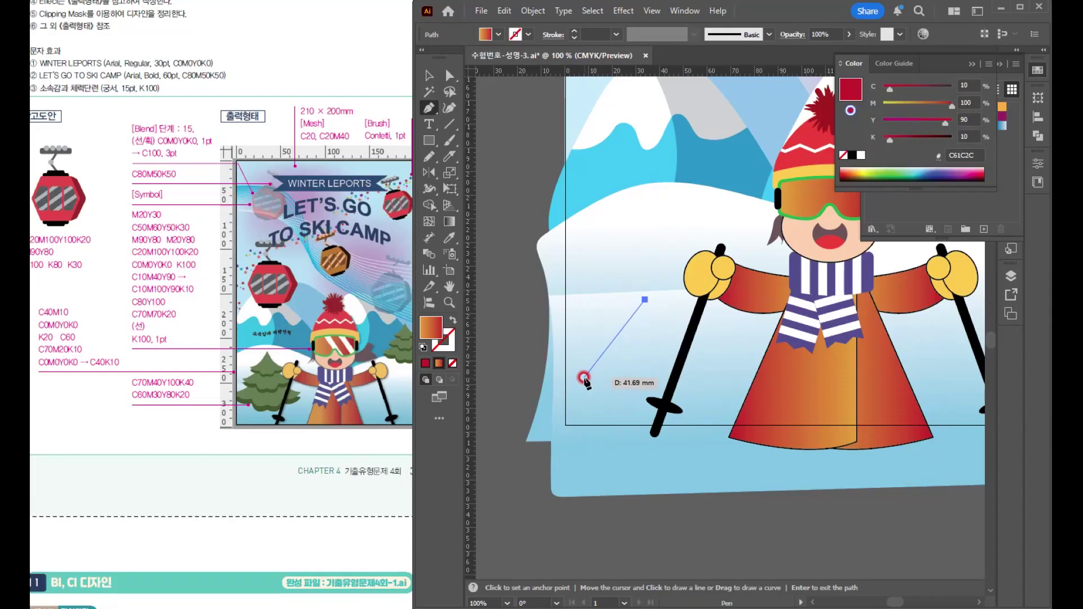
left_click_drag(580, 382, 532, 403)
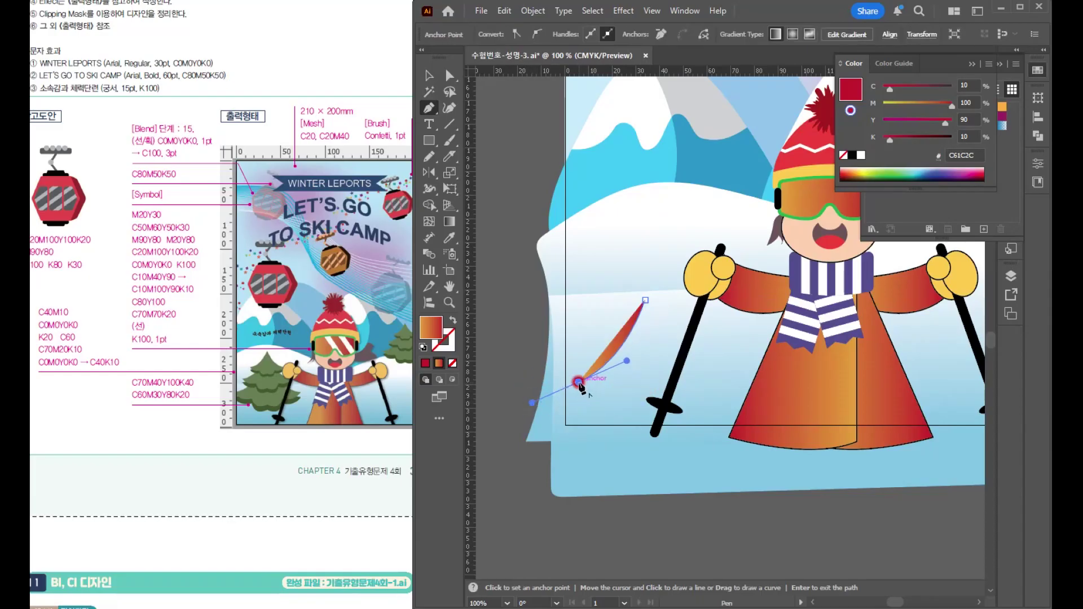
left_click(581, 382)
mouse_move(615, 395)
left_mouse_down()
mouse_move(653, 394)
mouse_move(630, 395)
left_mouse_up()
left_click_drag(614, 397, 650, 419)
left_click(647, 301)
key("v")
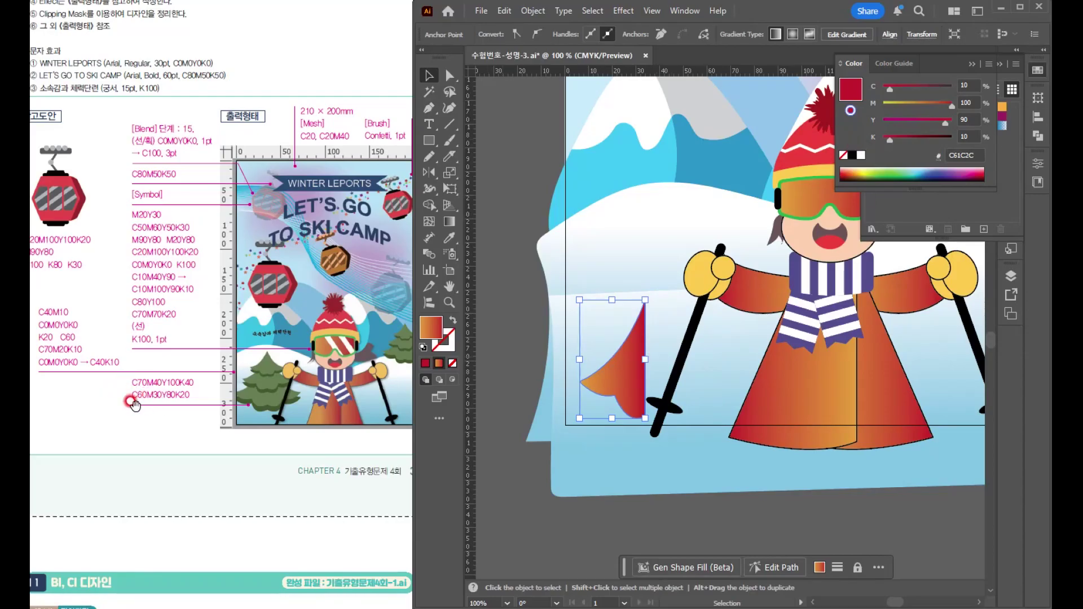
Fill the half tier with solid dark green C70 M40 Y100 K40 and widen it outward slightly
left_click_drag(975, 83, 938, 84)
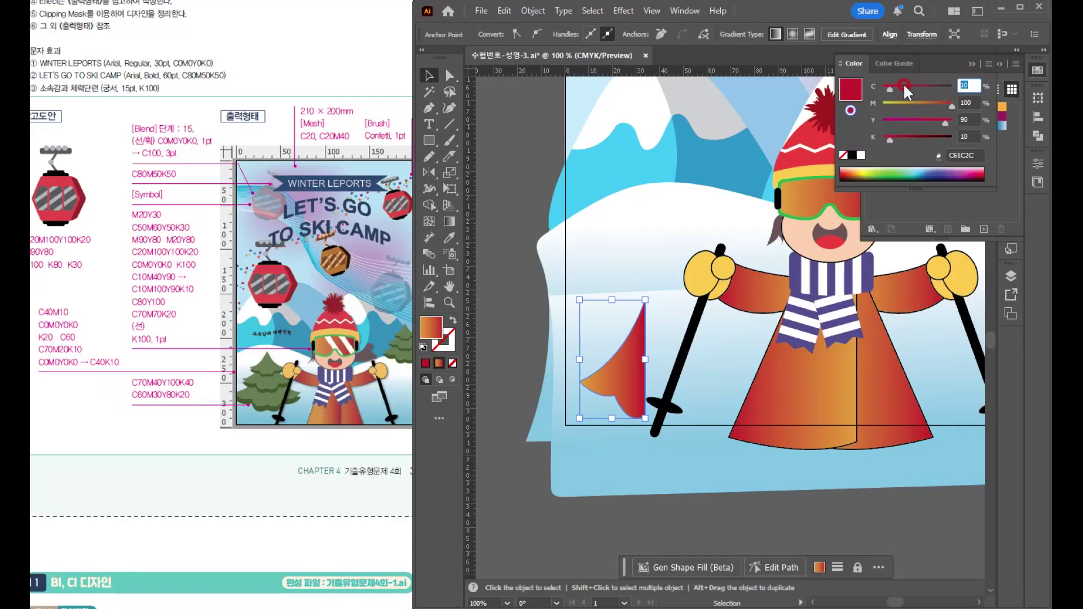
type("70")
key("Tab")
type("40")
key("Tab")
type("100")
key("Tab")
type("40")
key("Return")
left_click(425, 363)
left_click_drag(579, 359, 560, 360)
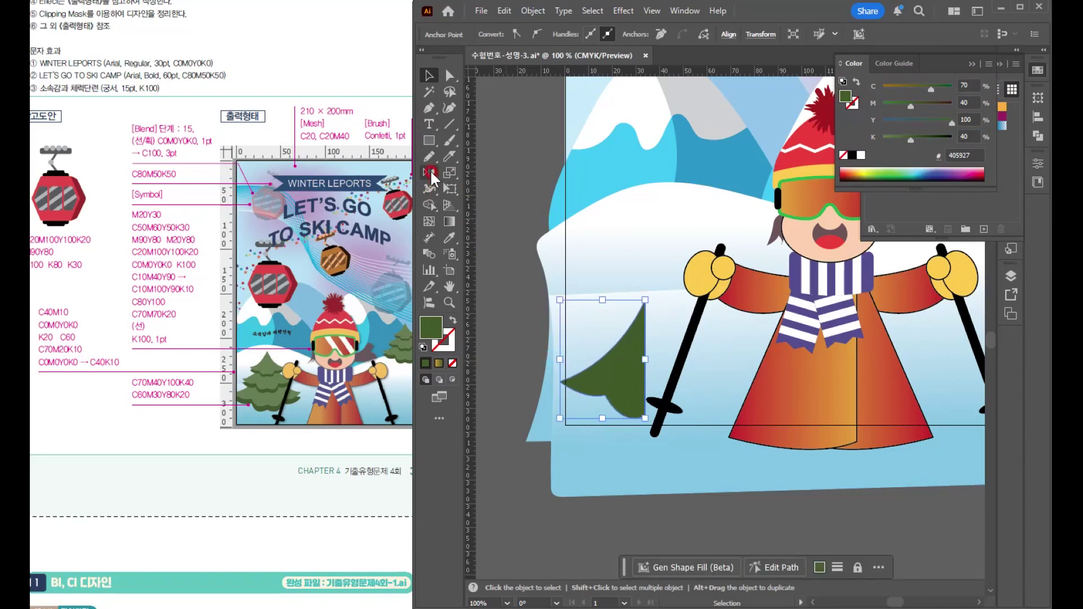
left_click(431, 174)
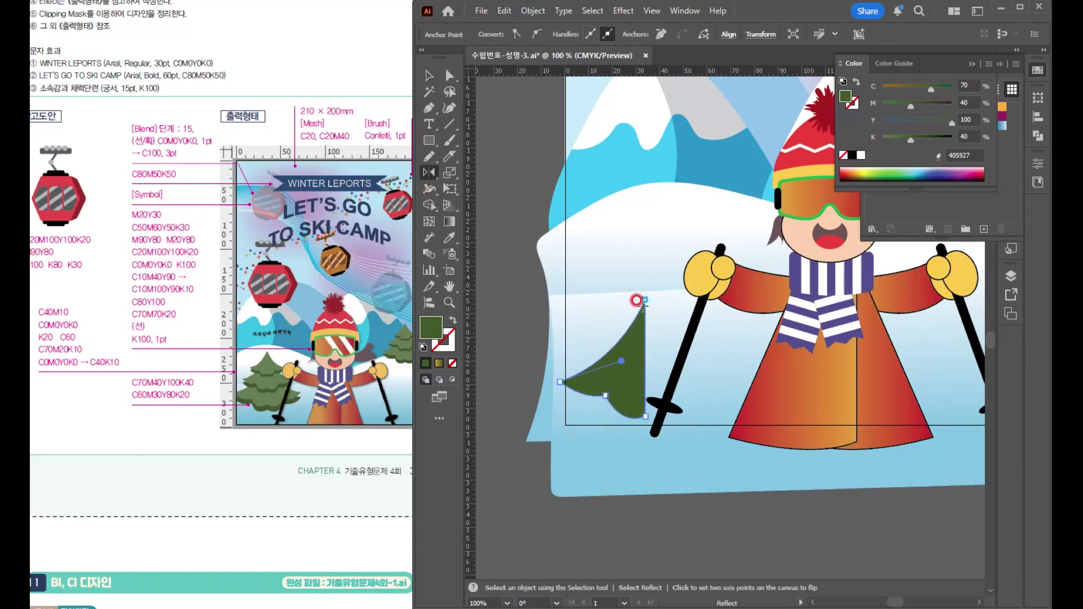
left_click(647, 415, "alt")
left_click(528, 318)
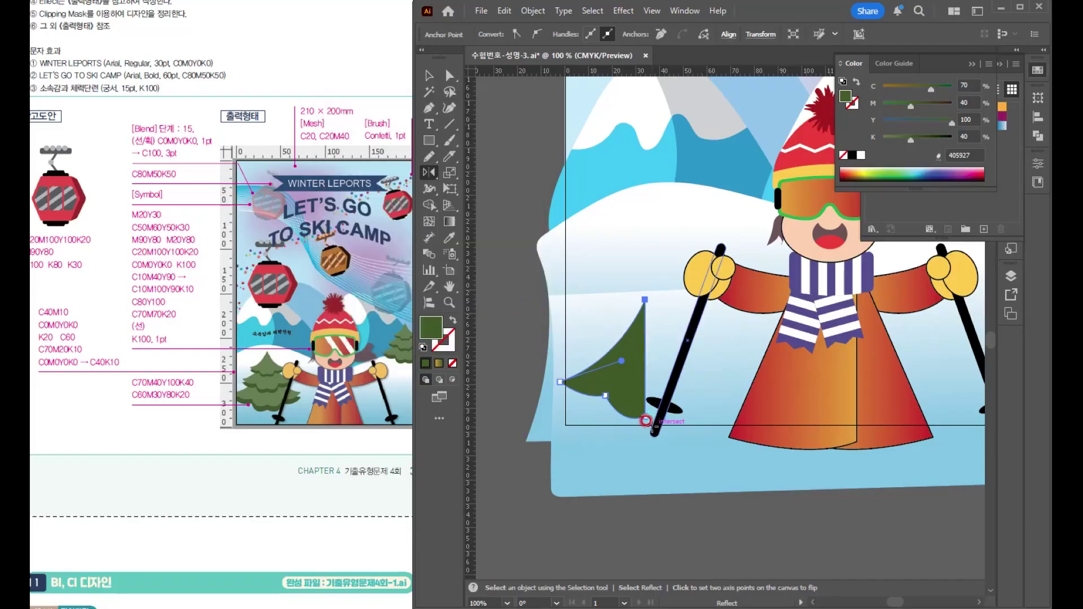
left_click(647, 416, "alt")
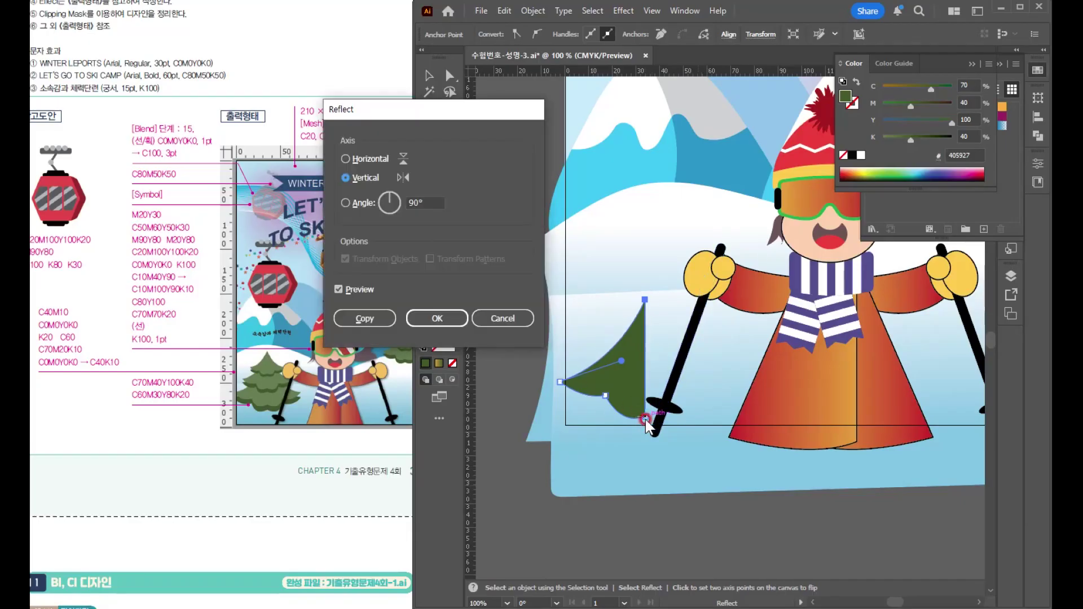
left_click(511, 317)
Move the half tier about 2.3 mm left and reflect a copy across the vertical axis along its straight edge
left_click(429, 75)
left_click_drag(629, 379, 625, 379)
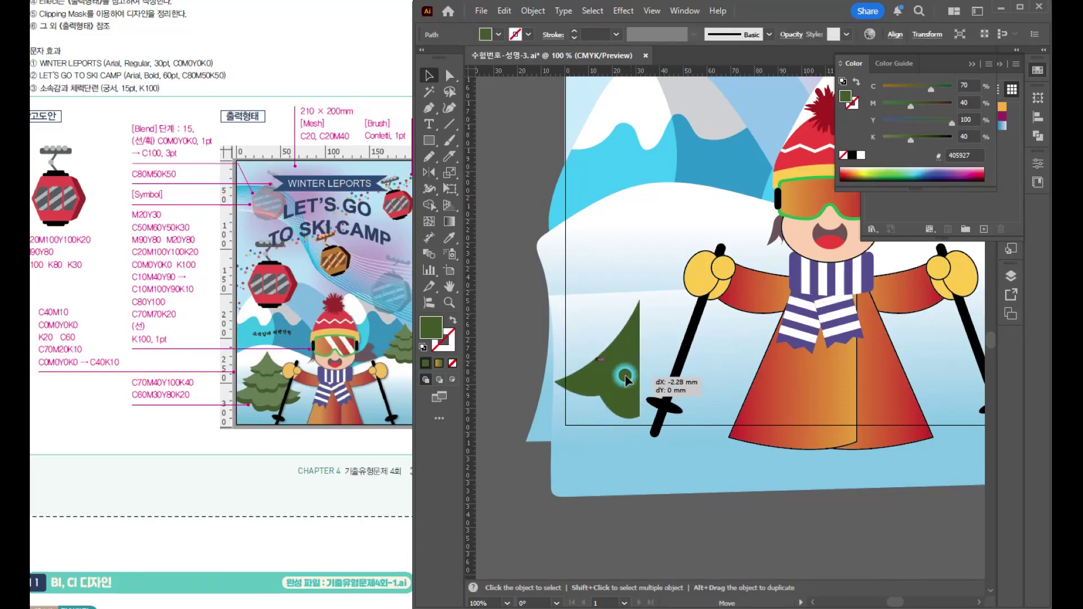
left_click(429, 172)
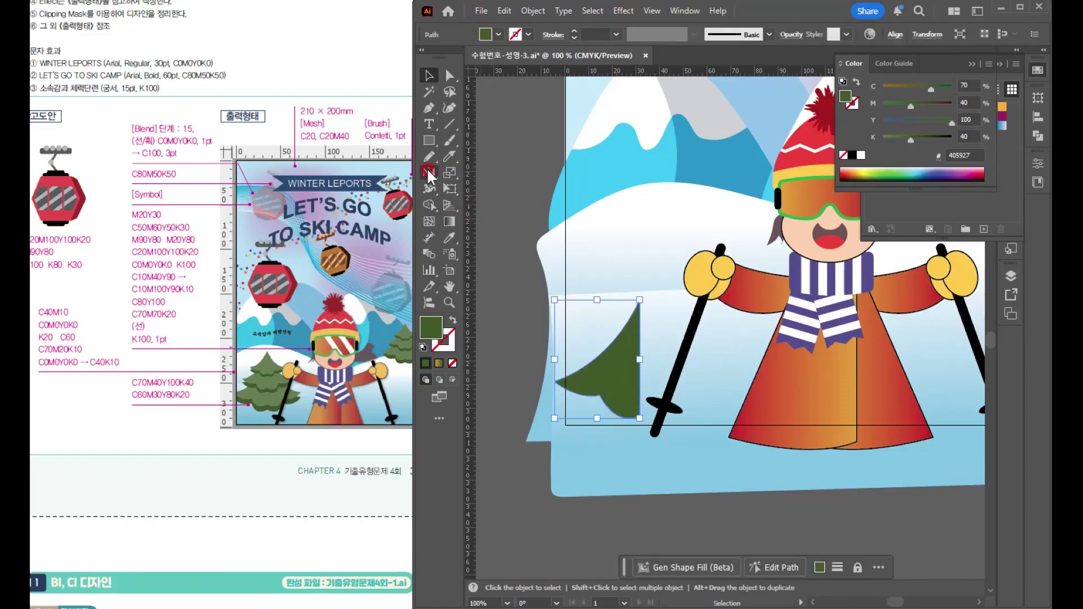
left_click(639, 416, "alt")
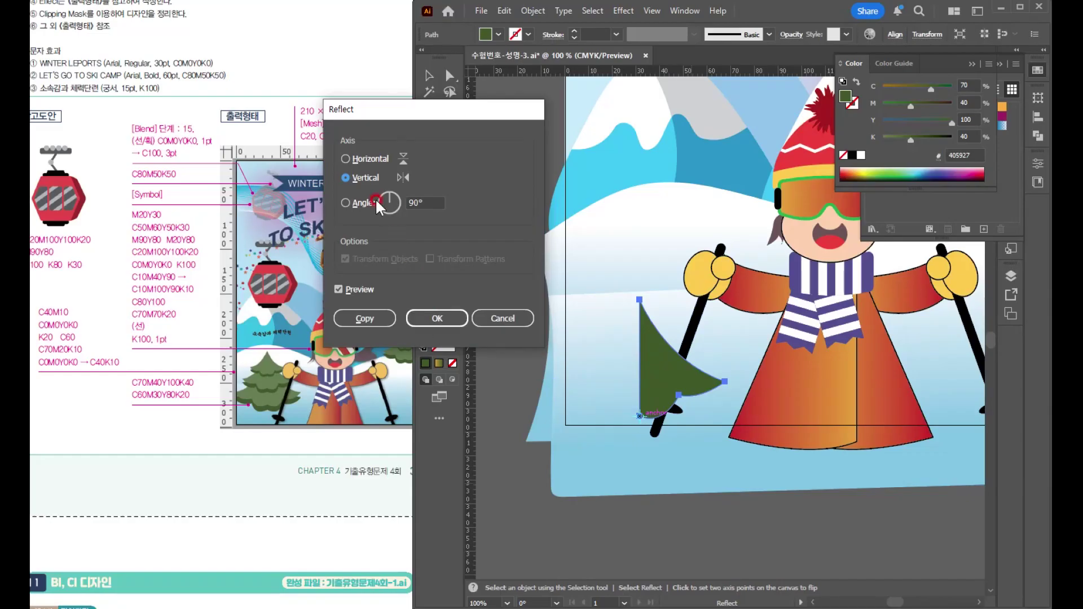
left_click(365, 318)
key("v")
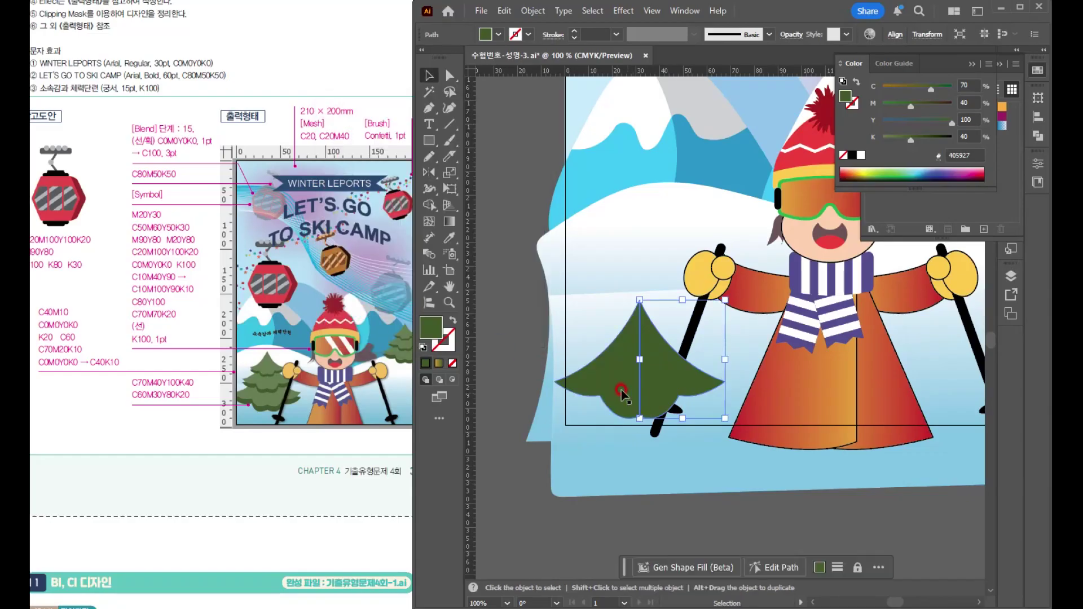
Select both tier halves, flatten them slightly and place a duplicate a little higher on top
left_click(620, 389, "shift")
left_click_drag(640, 300, 640, 315)
left_click_drag(653, 402, 652, 390)
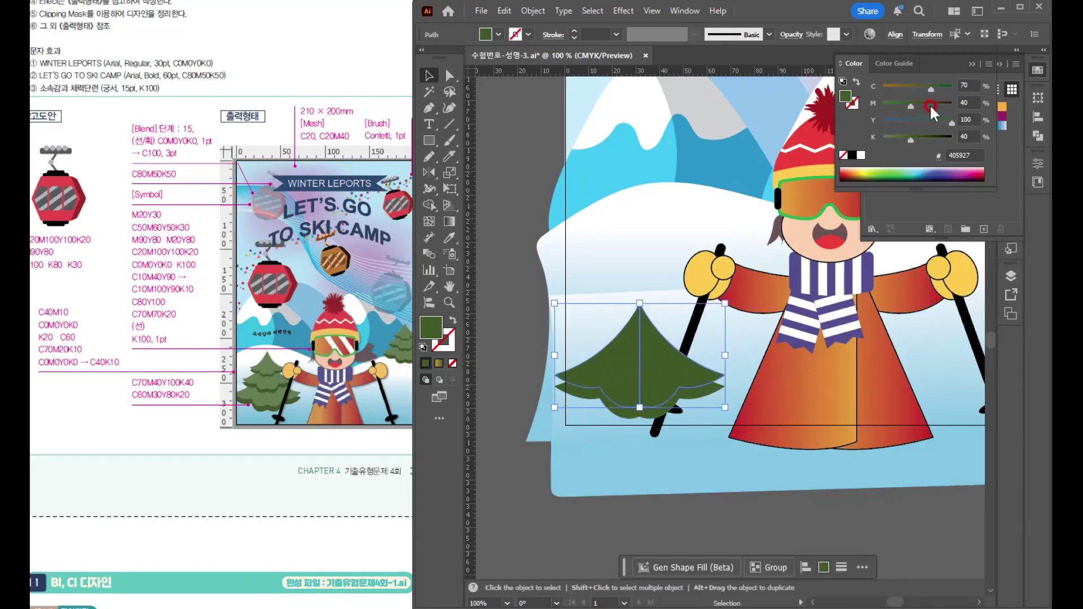
Fill the duplicated upper tier halves with lighter green C60 M30 Y80 K20
type("60")
key("Tab")
type("30")
key("Tab")
type("80")
key("Tab")
type("20")
key("Return")
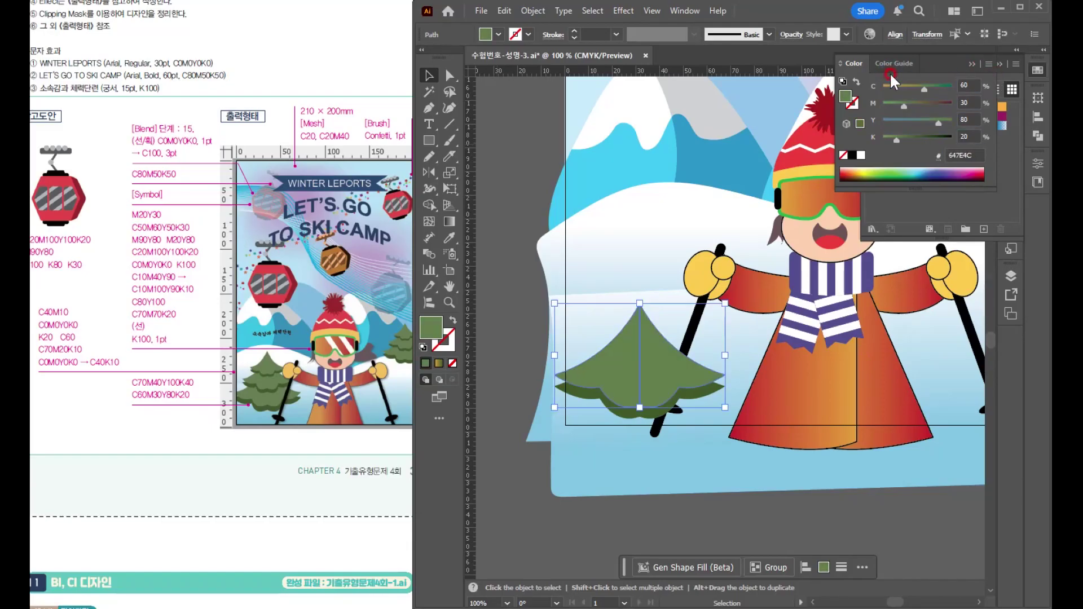
Group the light and dark green tier shapes and widen the group slightly
scroll(698, 417, "up", 1)
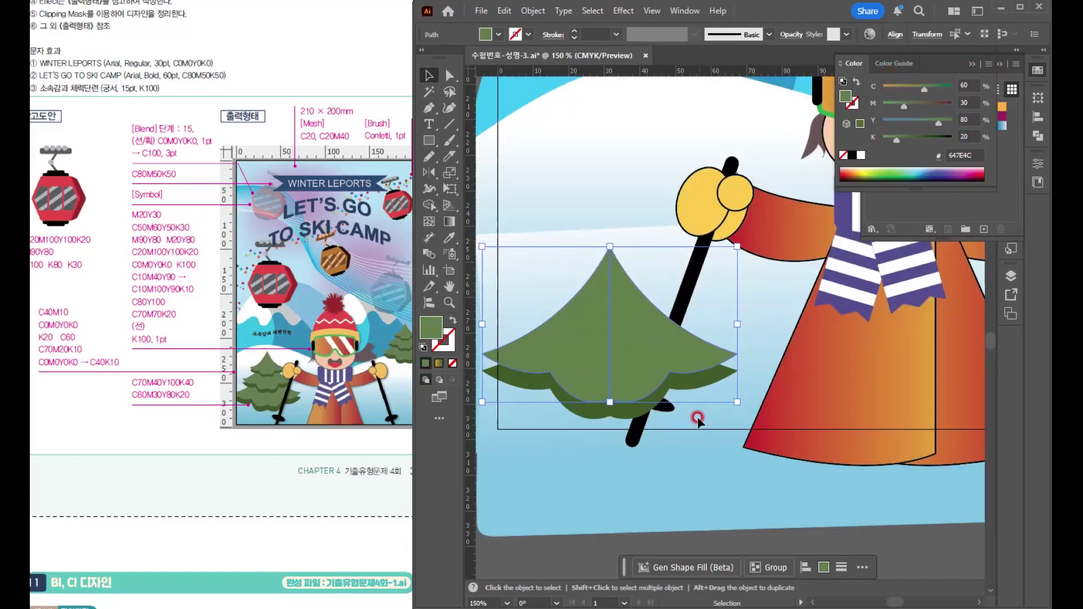
left_click(636, 418)
left_click_drag(644, 386, 685, 324)
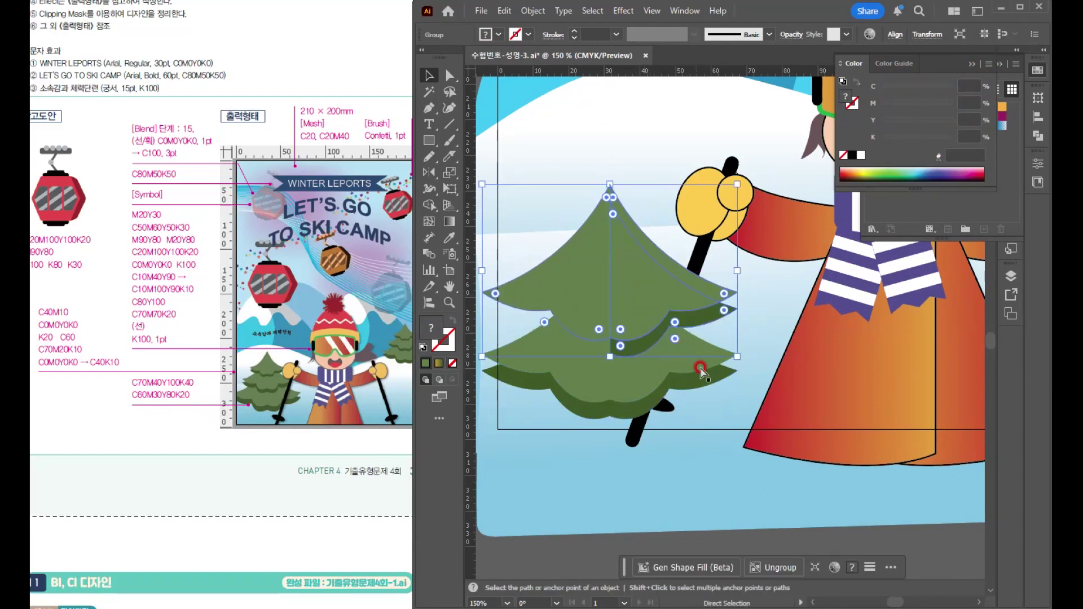
key("ctrl+z")
left_click(600, 416)
left_click_drag(592, 366, 570, 298)
key("ctrl+z")
left_click_drag(645, 351, 757, 332)
key("ctrl+z")
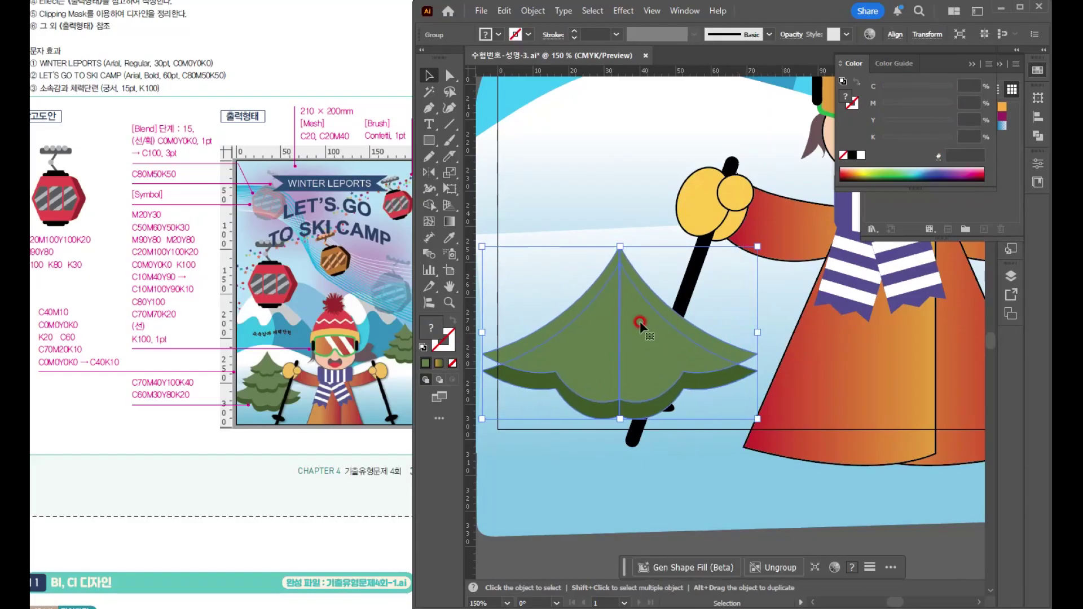
Reduce the height of the grouped tree tier and reposition it as the tree's lowest layer
left_click_drag(620, 248, 621, 275)
left_click_drag(632, 353, 604, 336)
key("space")
left_click_drag(707, 376, 784, 423)
left_click_drag(708, 406, 732, 379)
Duplicate the tier upward twice, making each copy smaller, and stretch the whole three-tier tree taller
left_click_drag(708, 388, 707, 333)
left_click_drag(832, 225, 813, 235)
left_click_drag(724, 323, 722, 270)
left_click_drag(812, 186, 791, 205)
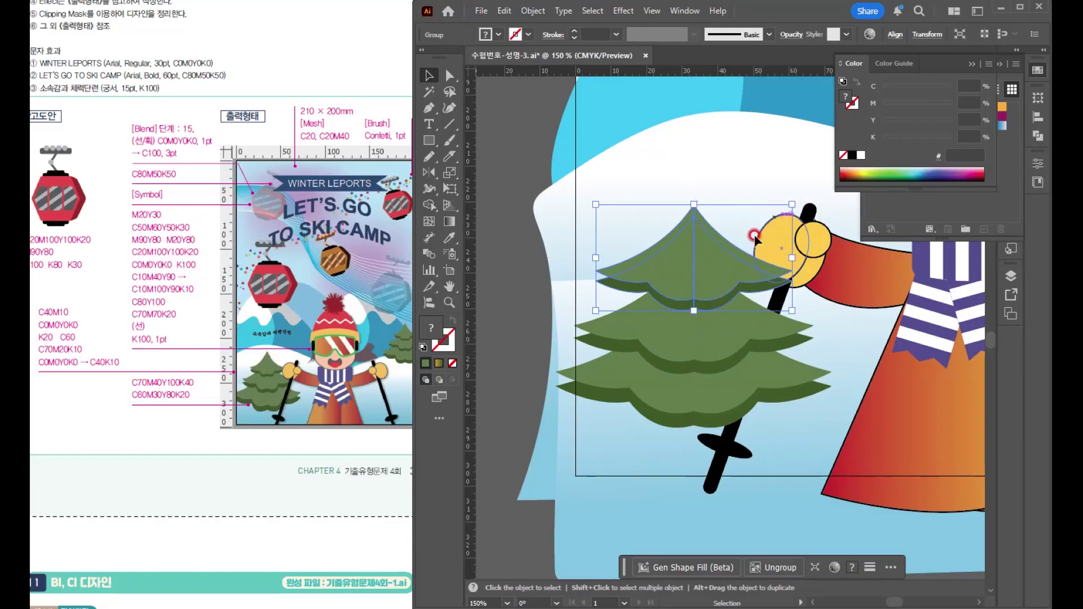
left_click(695, 403, "shift")
left_click_drag(694, 204, 695, 161)
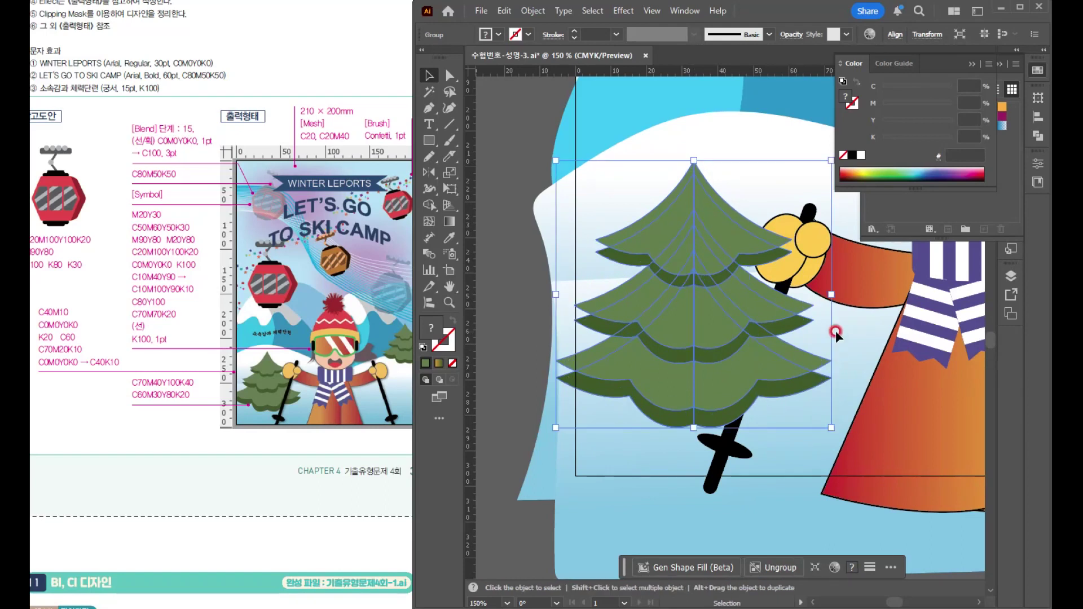
Move the fir tree off the skier to the poster's left edge and group all of the skier's parts
scroll(835, 331, "down", 2)
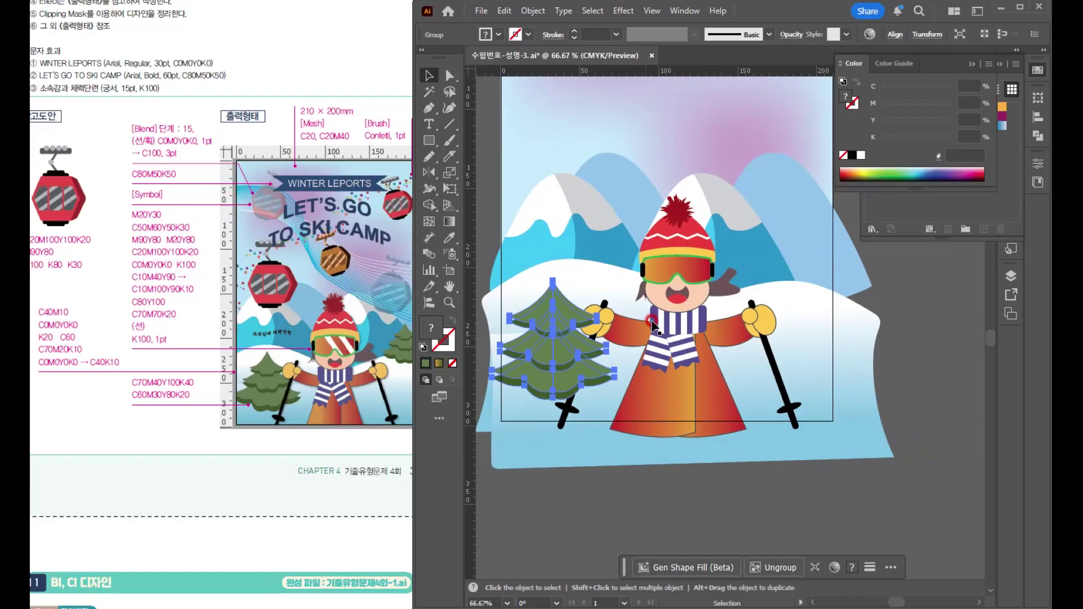
left_click(680, 308)
left_click(673, 373, "shift")
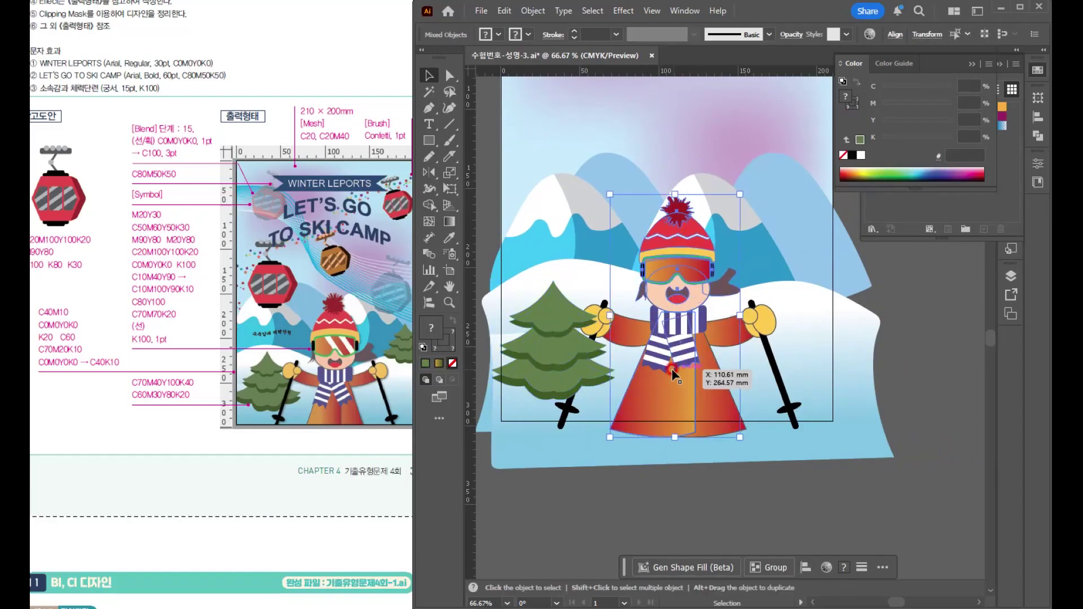
left_click(559, 325)
left_click_drag(565, 381, 517, 380)
mouse_move(579, 201)
left_mouse_down()
mouse_move(671, 359)
mouse_move(805, 441)
left_mouse_up()
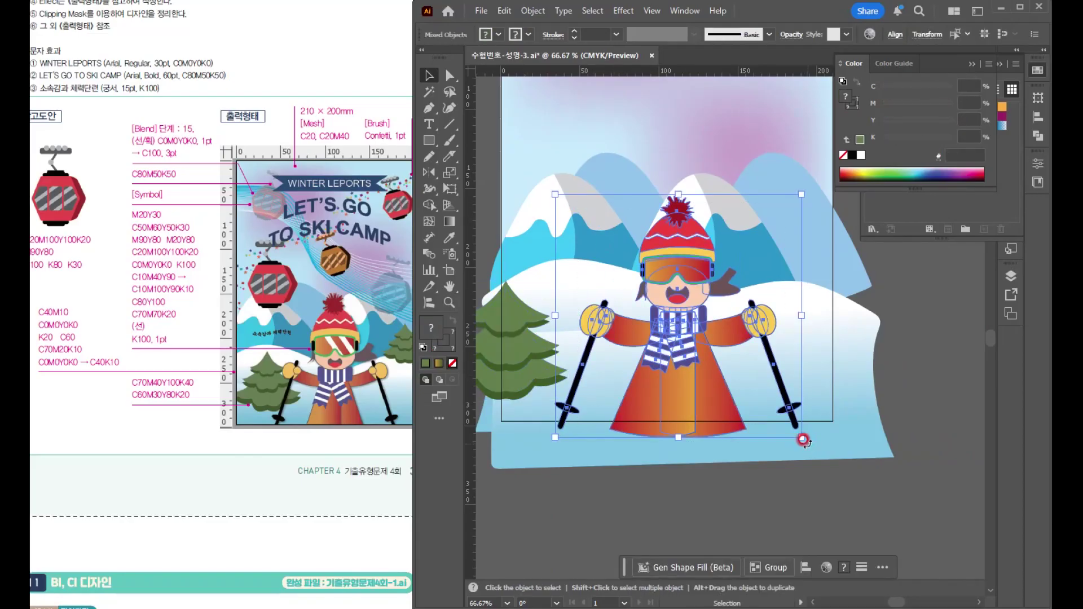
key("ctrl+g")
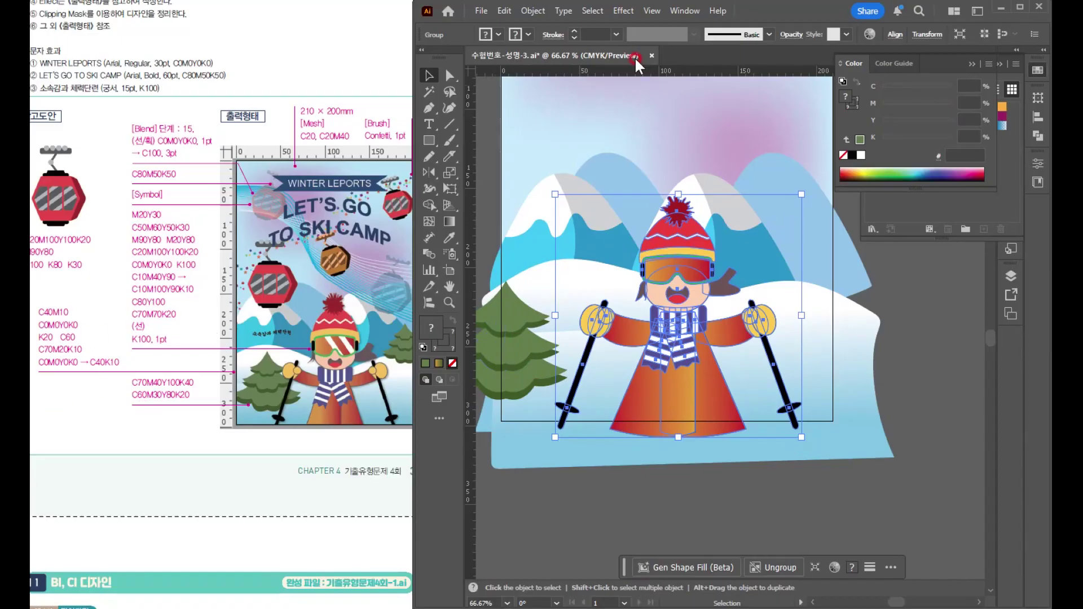
Apply a Drop Shadow effect with 50% opacity to the skier group
left_click(625, 11)
mouse_move(733, 164)
left_click(796, 164)
key("Tab")
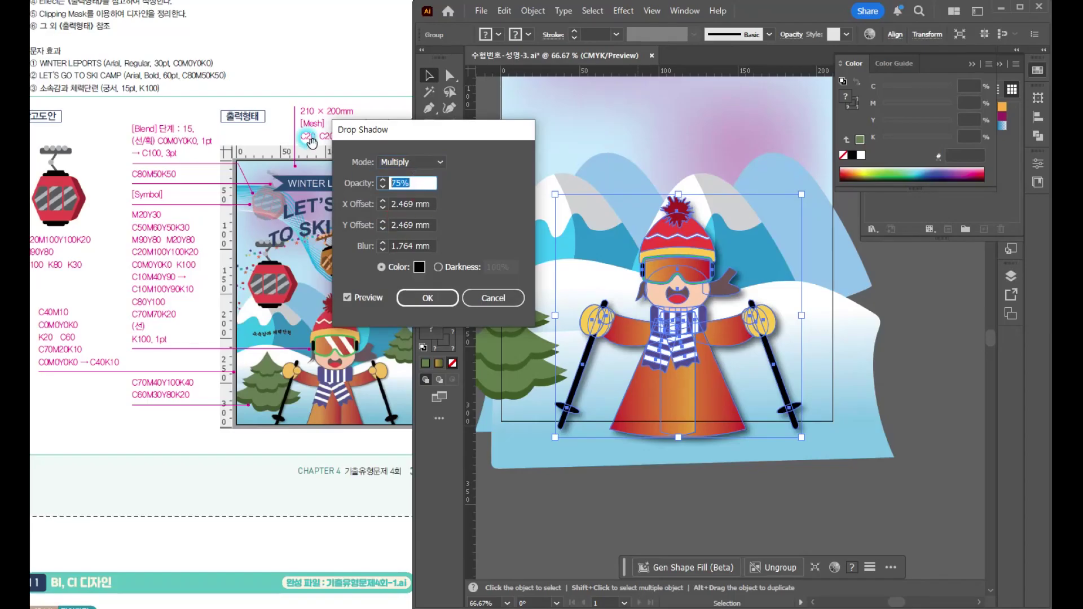
type("50")
key("Tab")
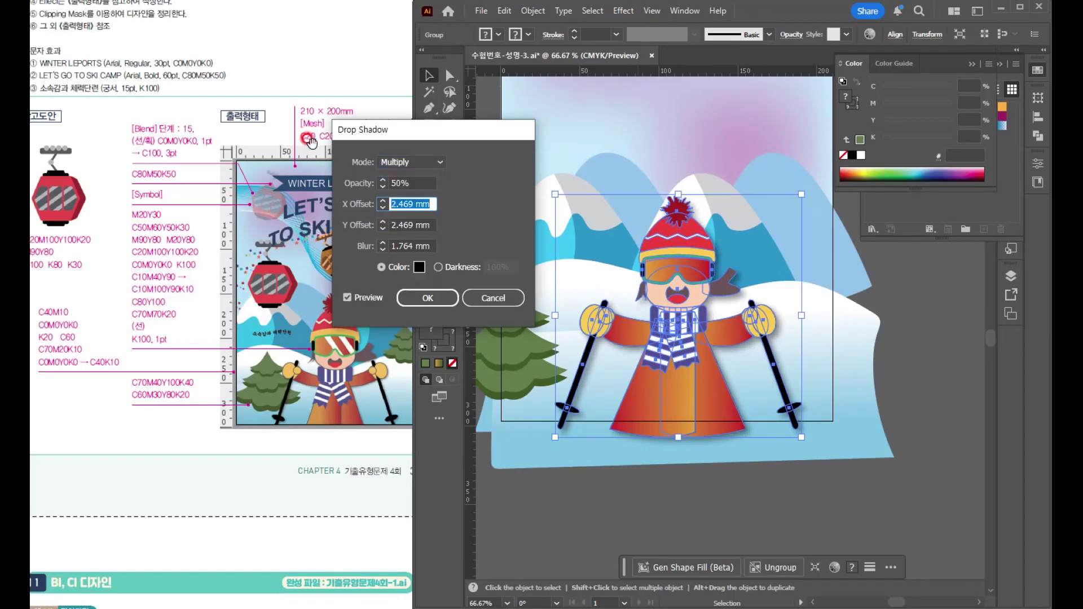
key("Tab")
key("Return")
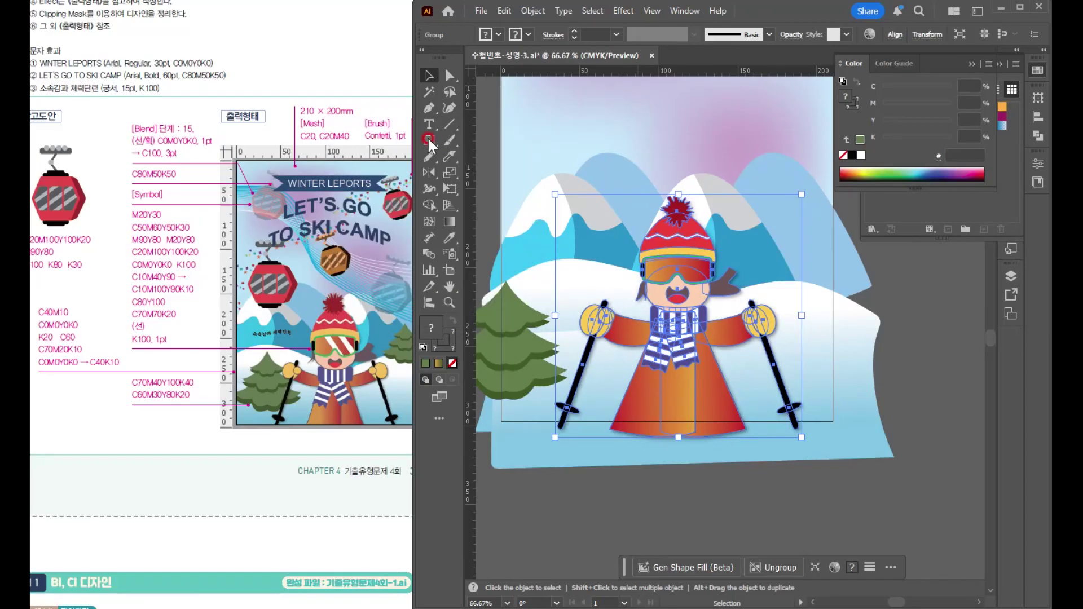
Move the fir tree back beside the skier's left ski pole, slightly overlapping the poster's left edge
left_click(797, 482)
left_click_drag(519, 358, 560, 355)
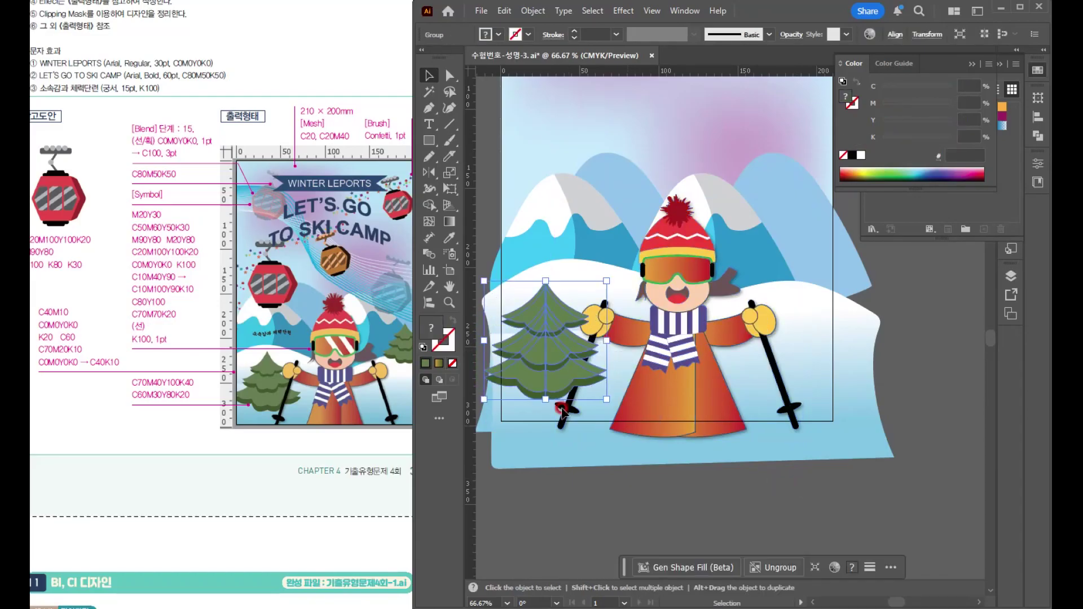
scroll(643, 361, "left", 2)
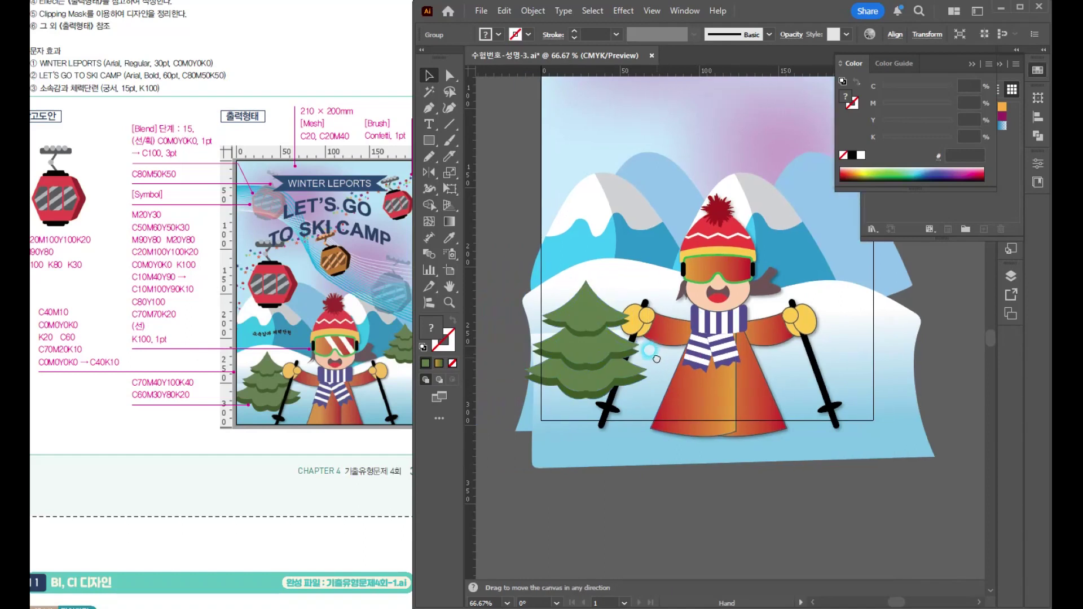
left_click(723, 381)
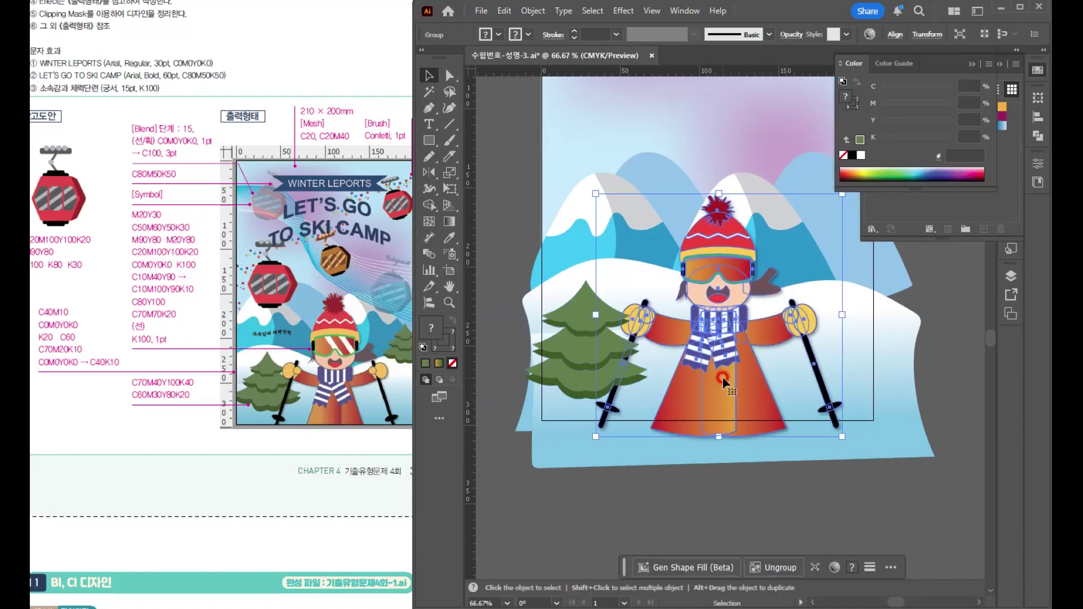
left_click(774, 495)
key("space")
left_click_drag(811, 447, 767, 476)
Duplicate the fir tree to the skier's right, scale the copy to about 49 × 47 mm and nudge it into place on the slope
left_click_drag(547, 390, 774, 338)
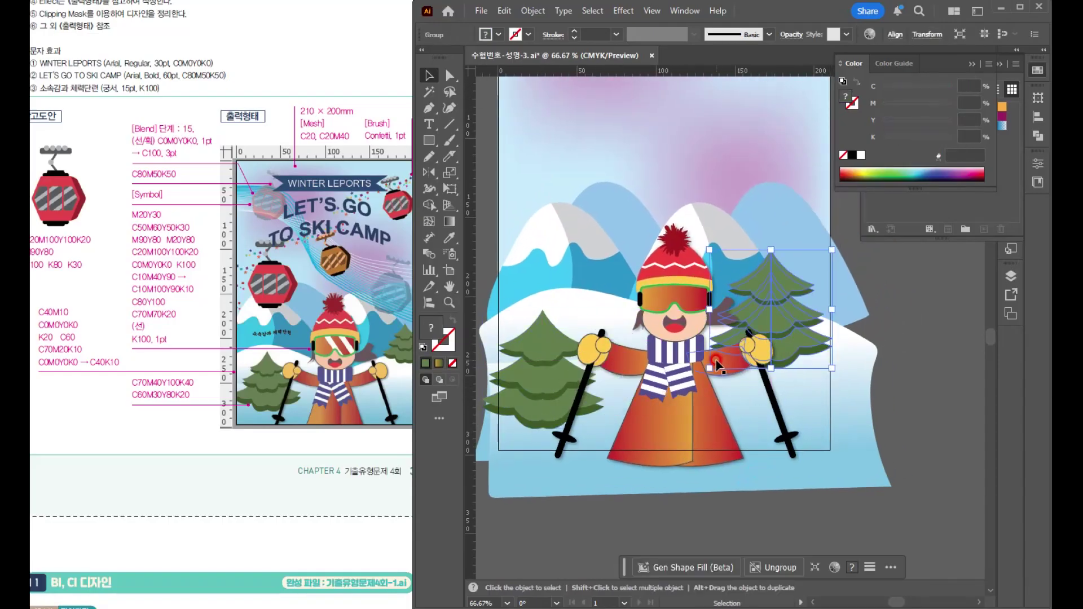
left_click_drag(710, 367, 755, 325)
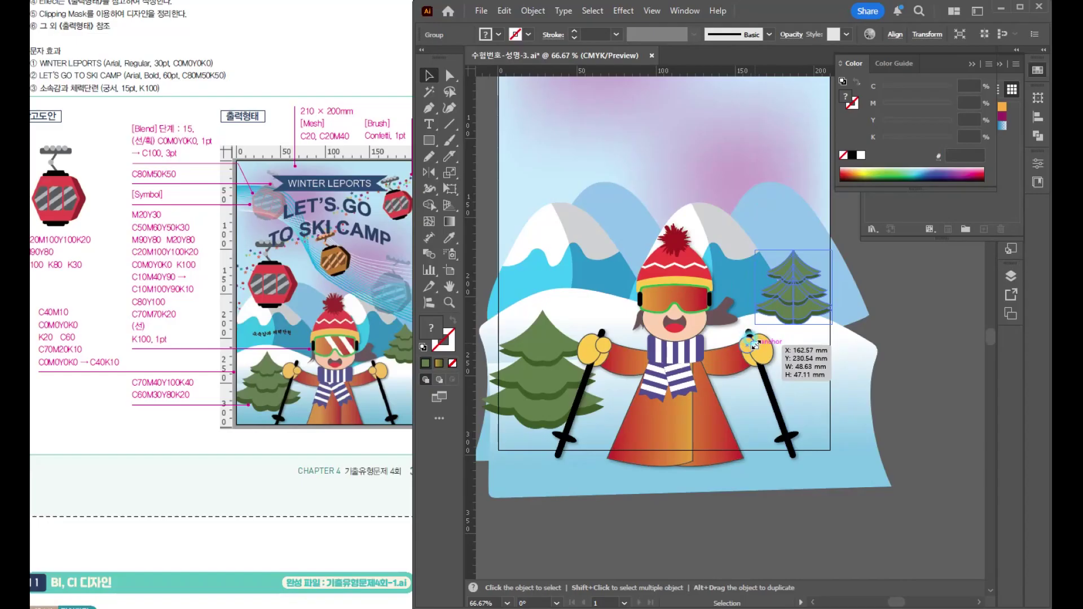
left_click_drag(384, 398, 363, 399)
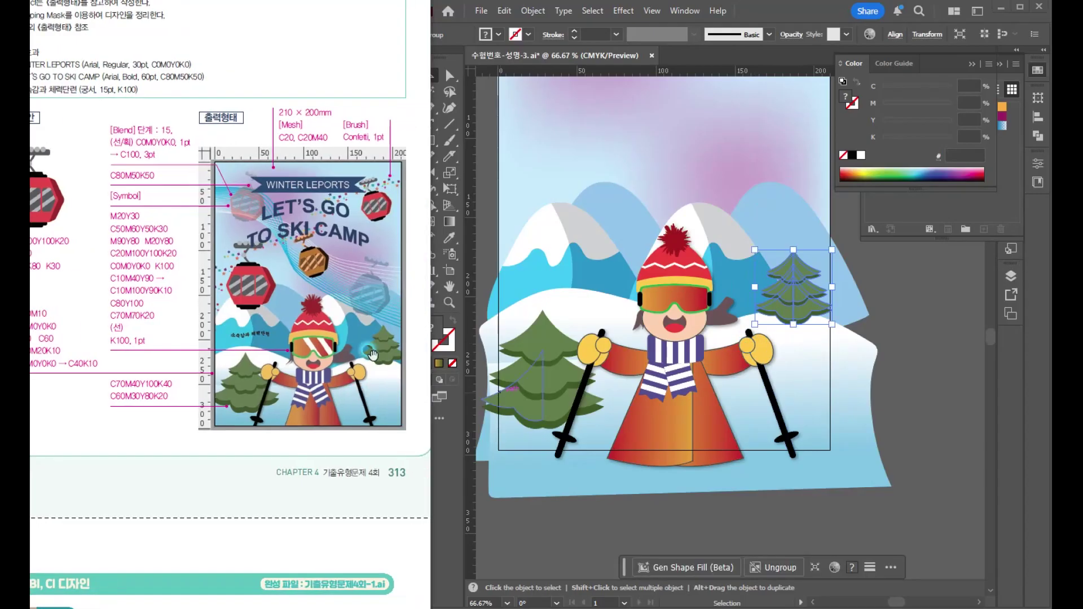
left_click(828, 384)
mouse_move(805, 309)
left_mouse_down()
mouse_move(796, 314)
mouse_move(808, 308)
left_mouse_up()
Isolate the nested group holding the skier's goggles and move the goggles down to uncover the white lens stripes beneath
scroll(682, 402, "down", 1)
left_click_drag(663, 350, 726, 311)
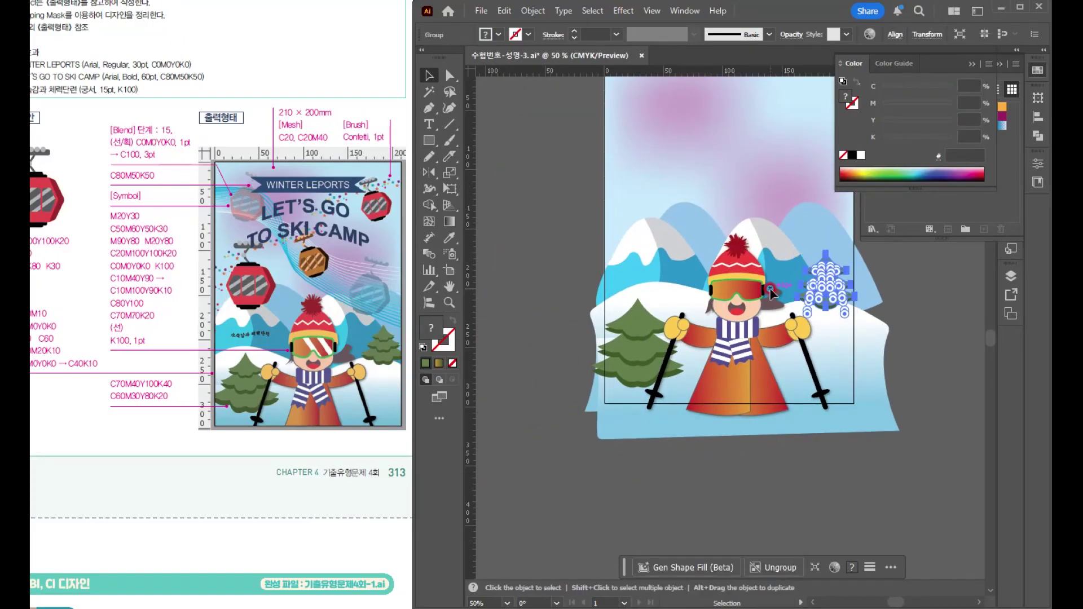
scroll(776, 297, "up", 4)
mouse_move(699, 270)
left_mouse_down()
mouse_move(694, 459)
mouse_move(682, 222)
mouse_move(681, 265)
left_mouse_up()
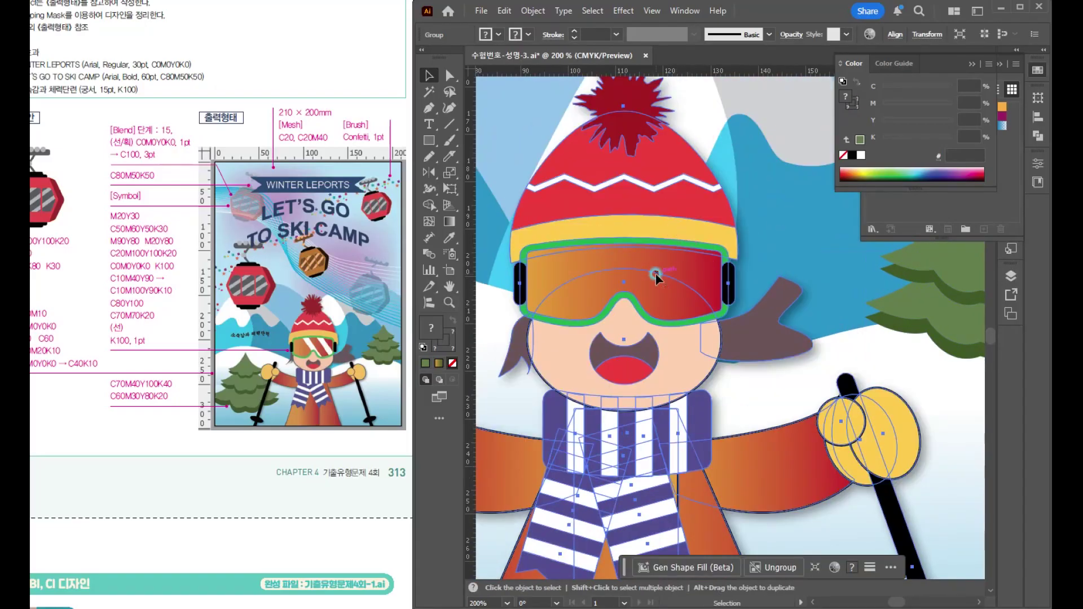
double_click(680, 268)
double_click(680, 270)
left_click_drag(680, 270, 682, 373)
key("ctrl+z")
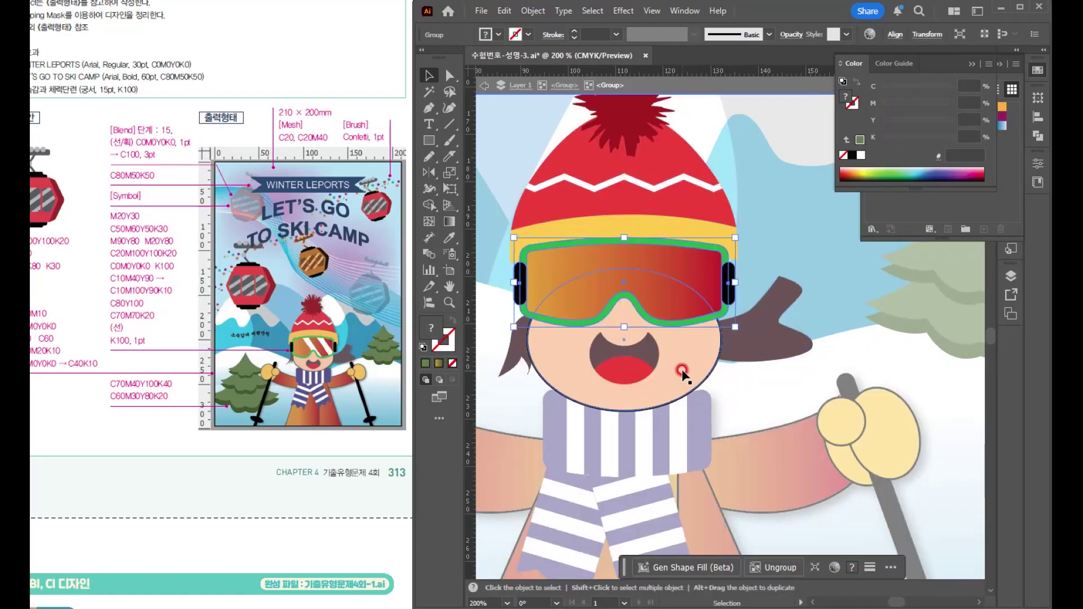
left_click_drag(686, 262, 688, 305)
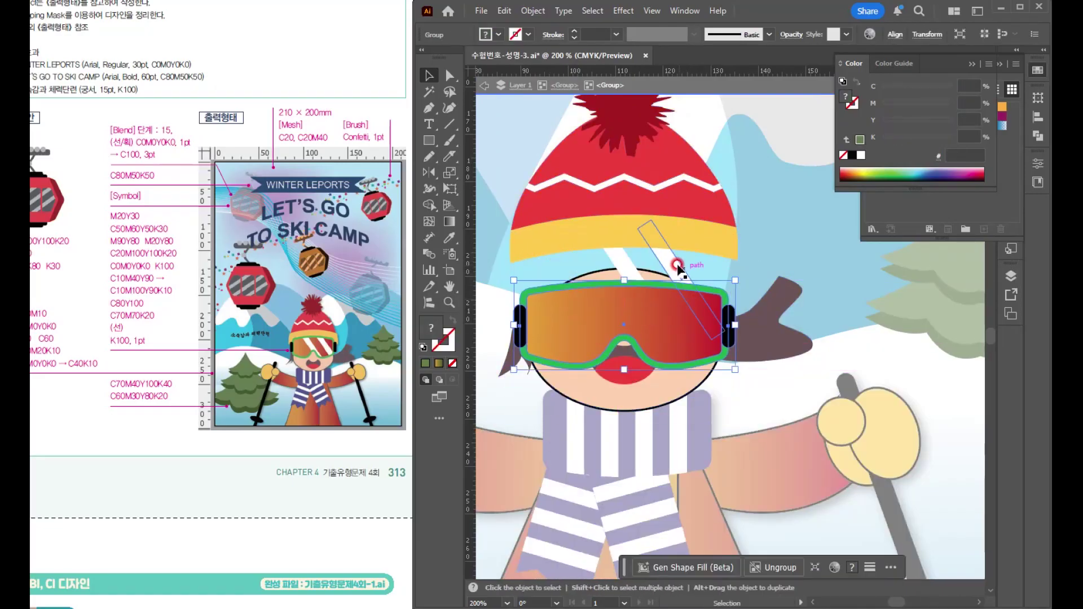
Bring the clipped white lens stripes to the front, move the goggles back up over the eyes and exit group isolation
left_click(668, 268)
left_click(622, 262)
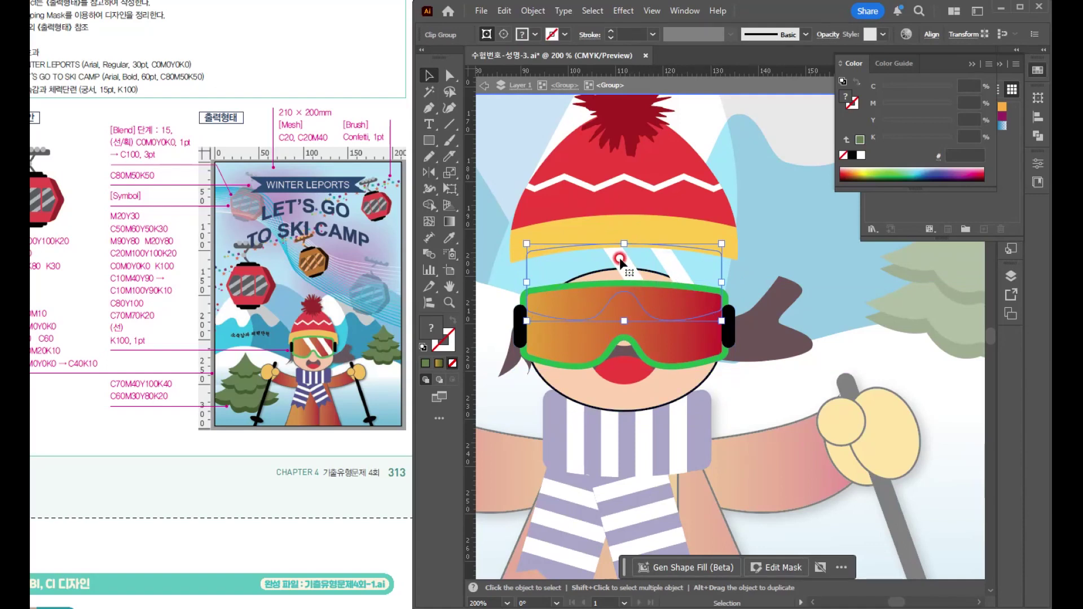
key("ctrl+shift+bracketright")
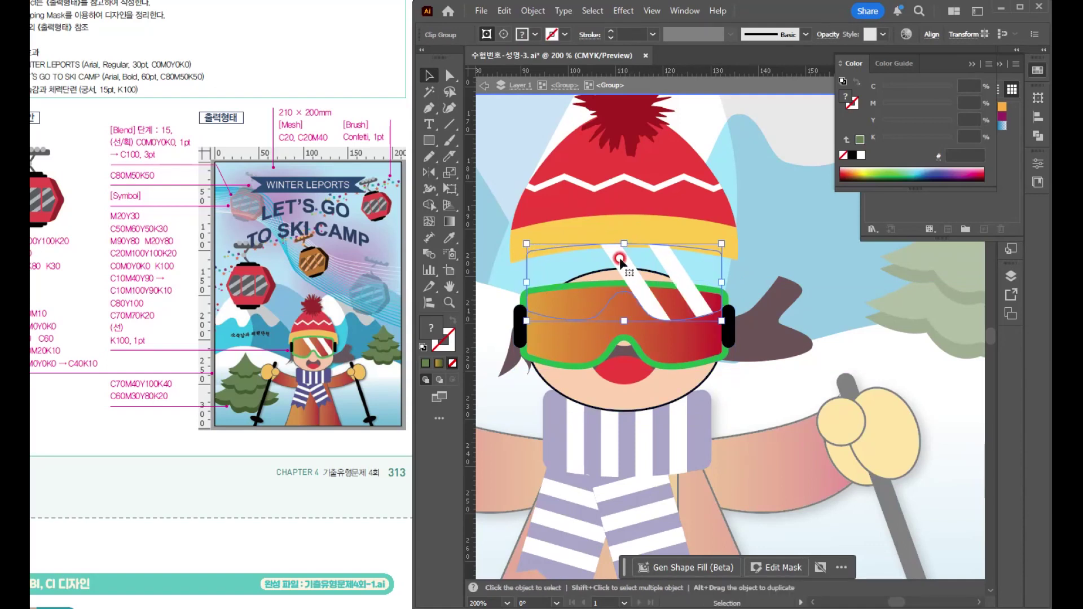
left_click_drag(698, 363, 680, 319)
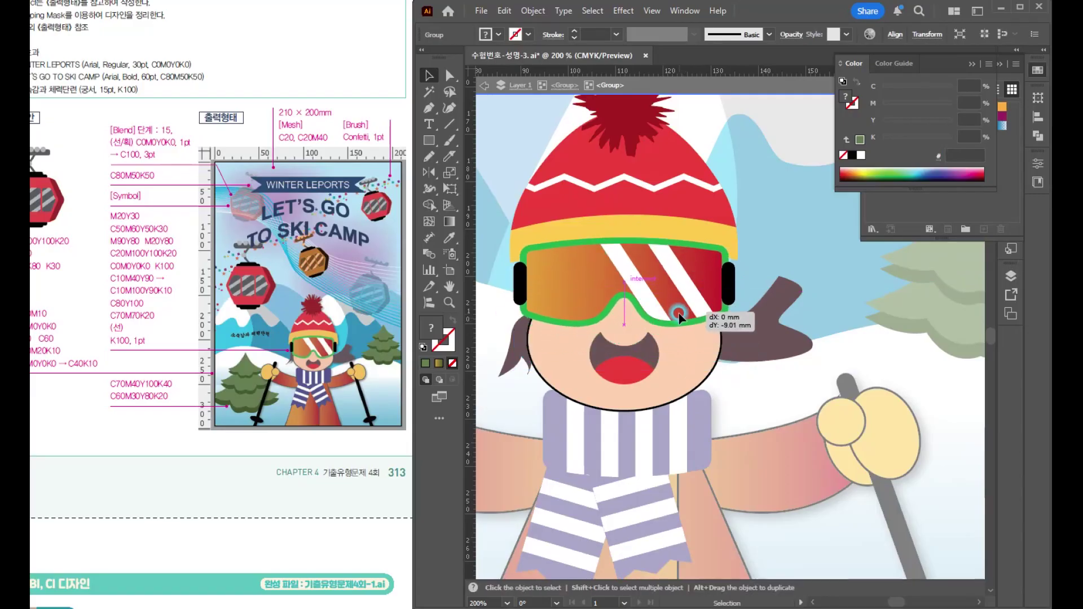
double_click(773, 368)
left_click(854, 312)
Set the Pencil tool's fidelity one notch closer to Smooth
scroll(870, 329, "down", 3)
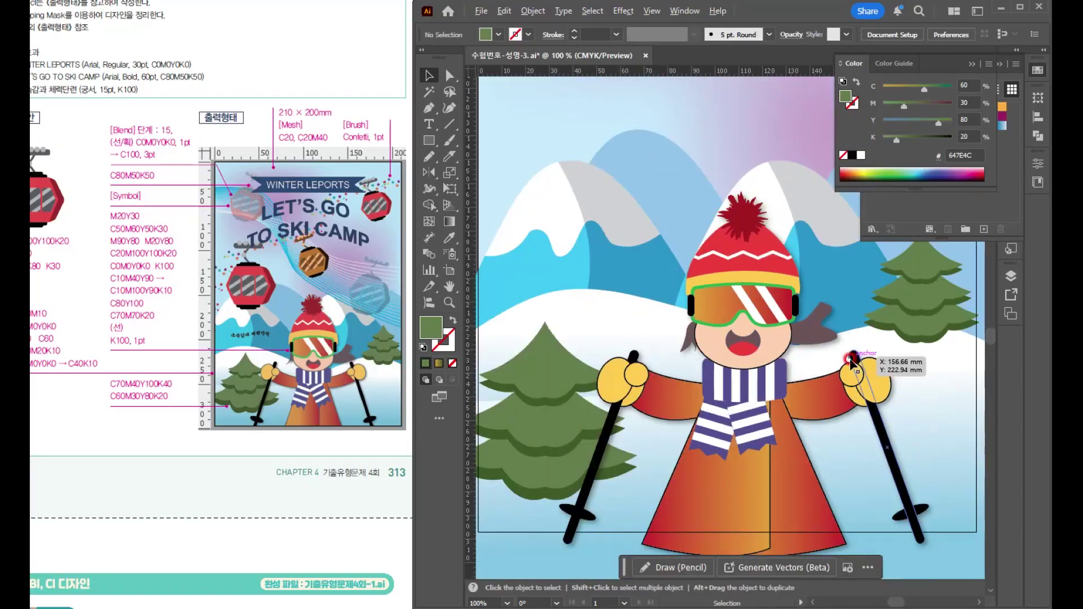
scroll(820, 348, "up", 1)
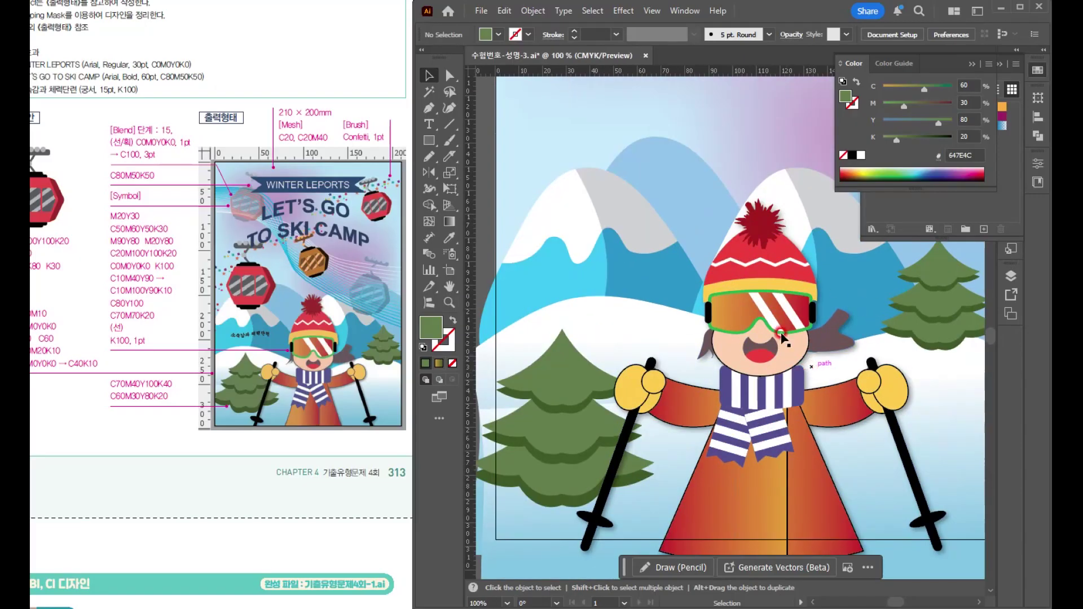
left_click_drag(766, 317, 792, 307)
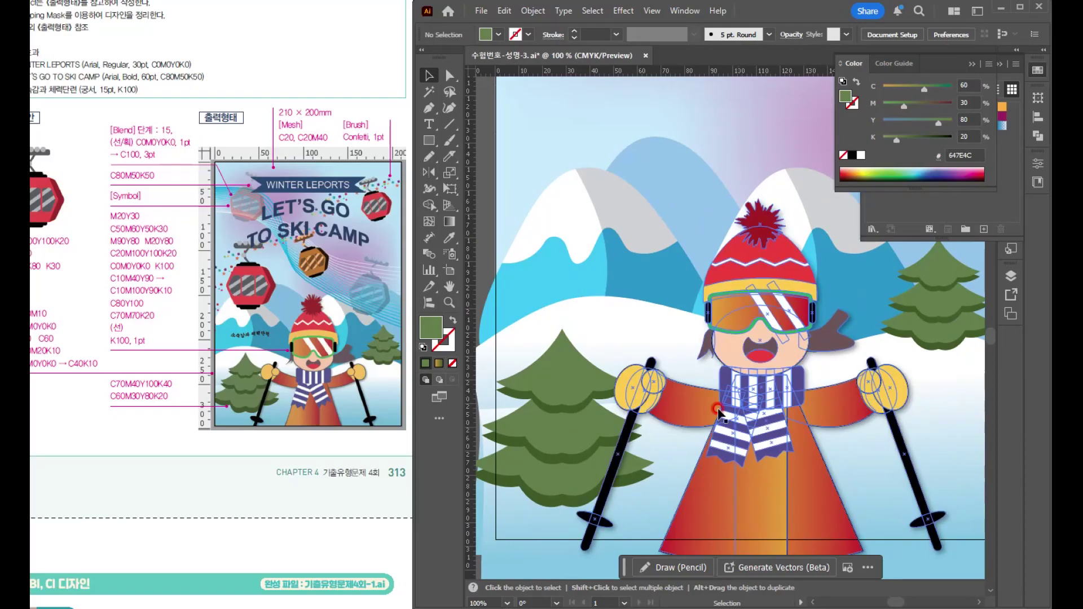
scroll(842, 373, "down", 1)
left_click_drag(844, 374, 746, 326)
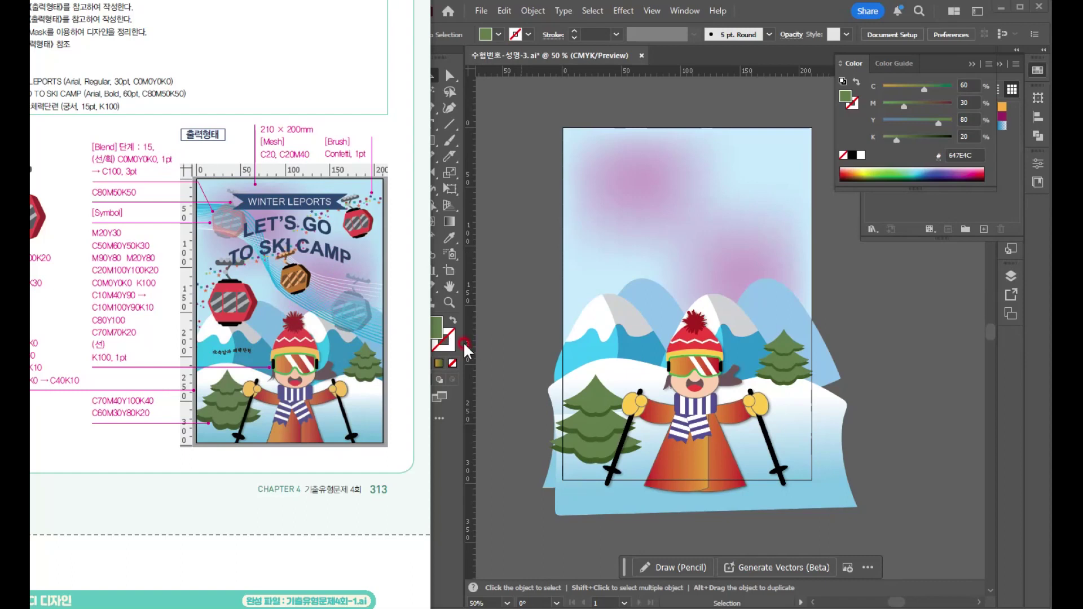
left_click(490, 131)
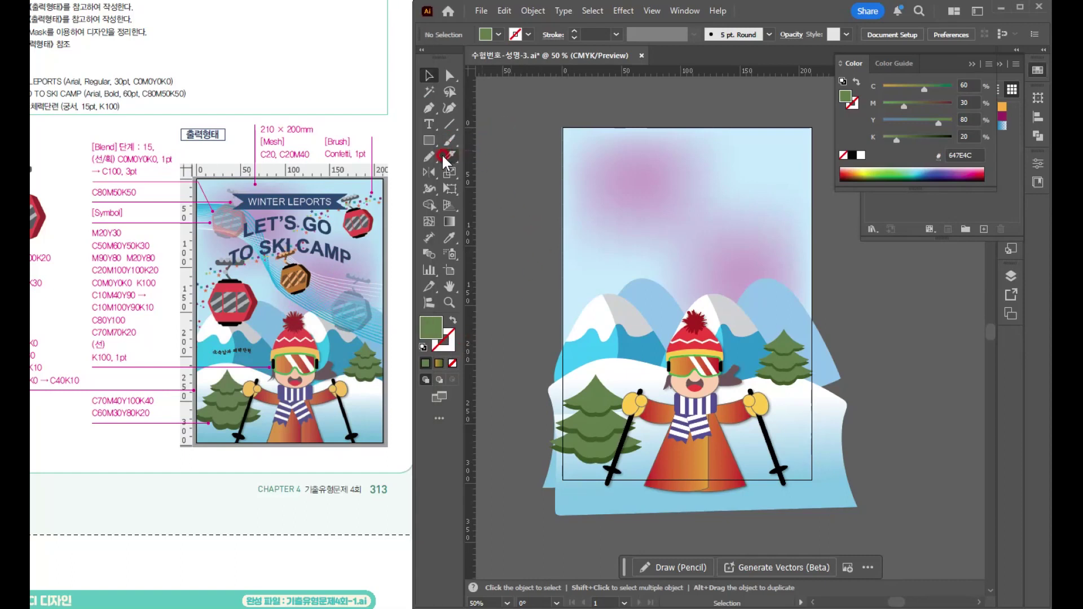
left_click(430, 158)
double_click(429, 157)
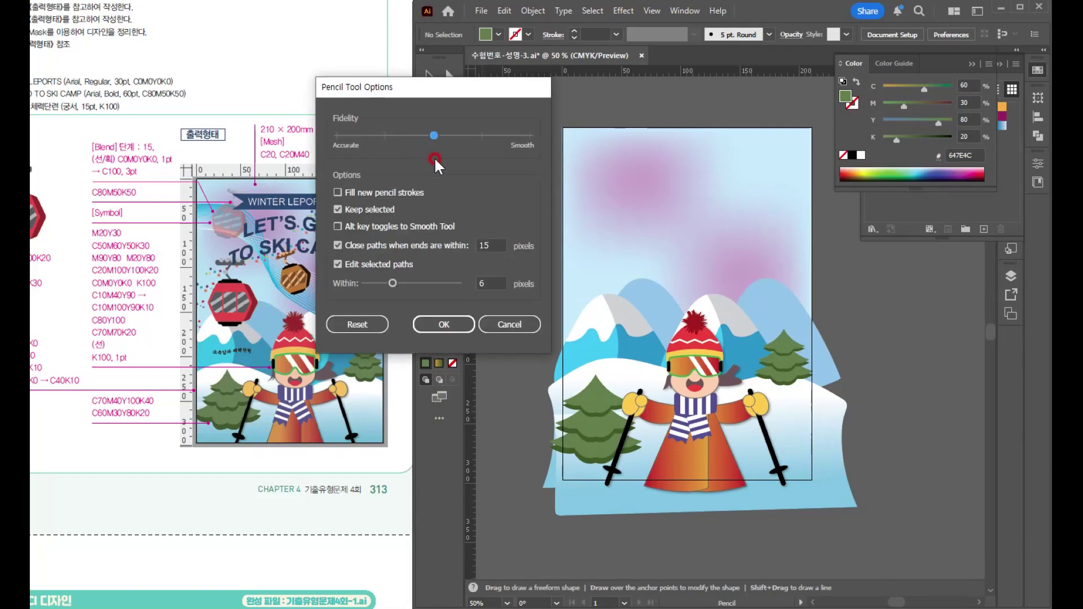
left_click_drag(433, 135, 482, 135)
left_click(445, 326)
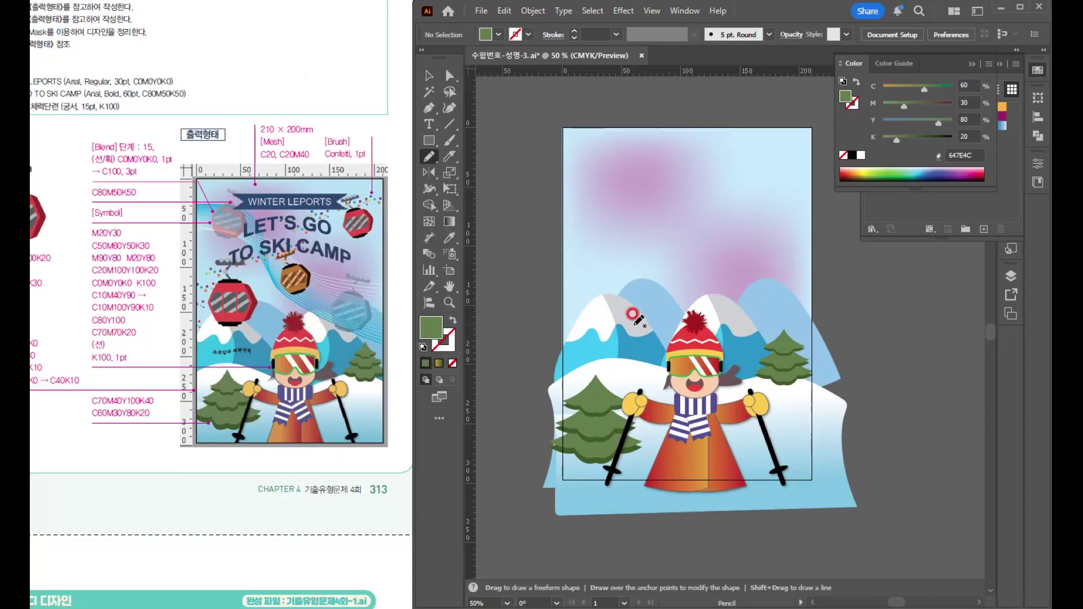
Draw a gentle wavy Pencil line across the sky beyond both poster edges and give it a white 1 pt stroke
left_click_drag(610, 243, 561, 235)
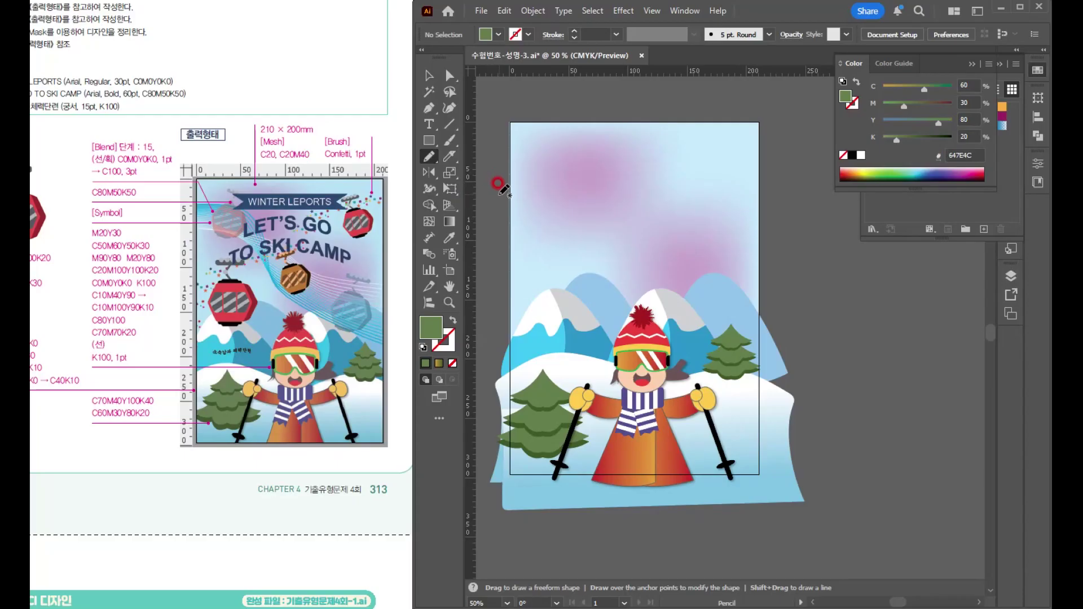
mouse_move(500, 194)
left_mouse_down()
mouse_move(564, 195)
mouse_move(684, 247)
mouse_move(786, 248)
left_mouse_up()
left_click(853, 105)
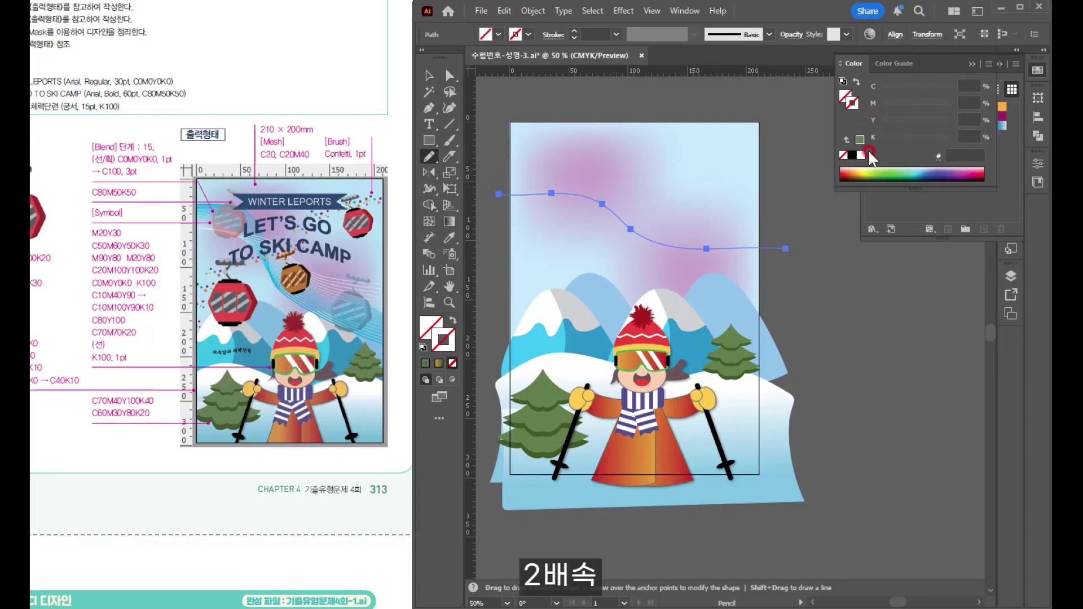
left_click(861, 155)
key("v")
left_click(587, 217)
Draw a second, steeper wavy Pencil line crossing the first and give it a C100 stroke of 3 pt
left_click(429, 156)
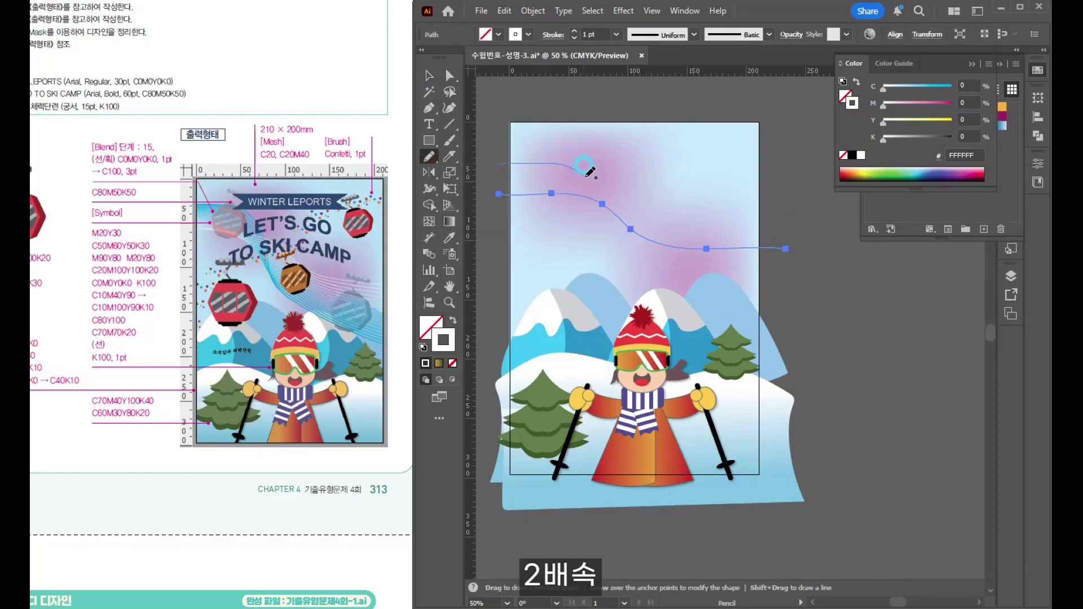
left_click_drag(666, 280, 805, 316)
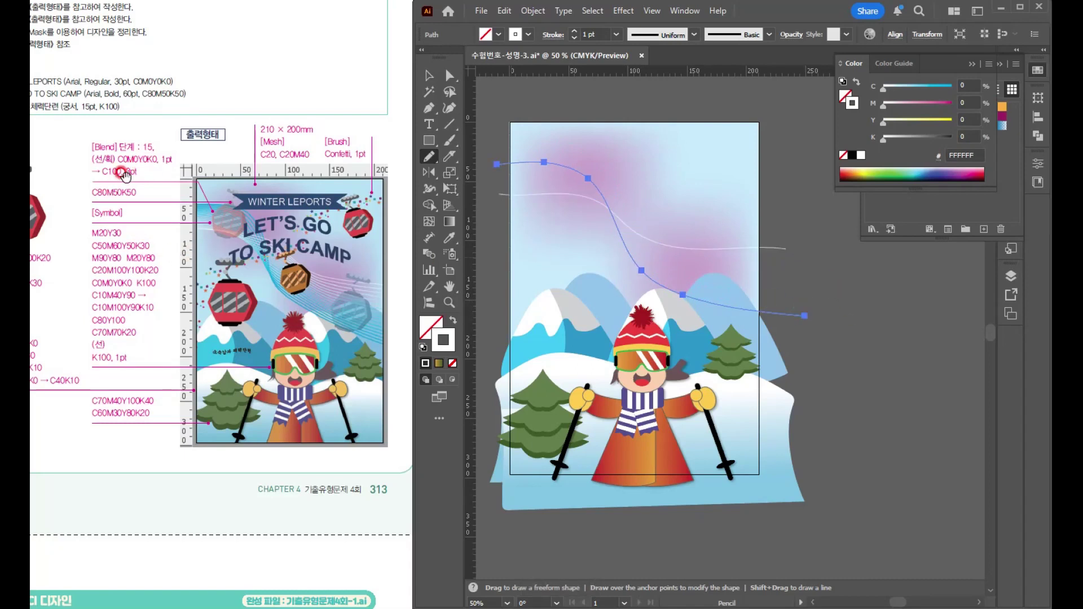
left_click(964, 90)
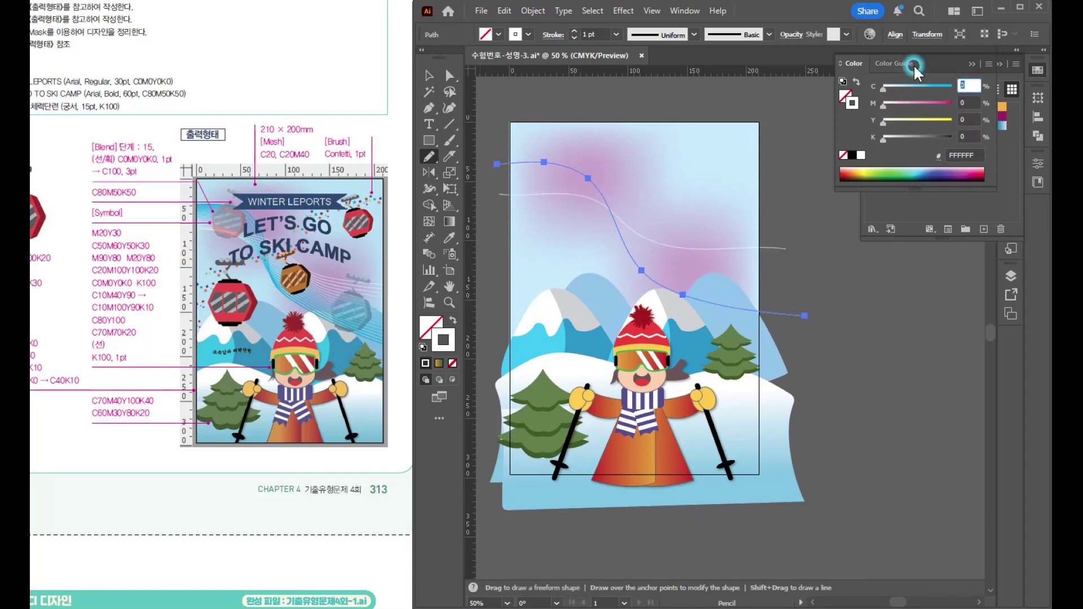
type("100")
key("Return")
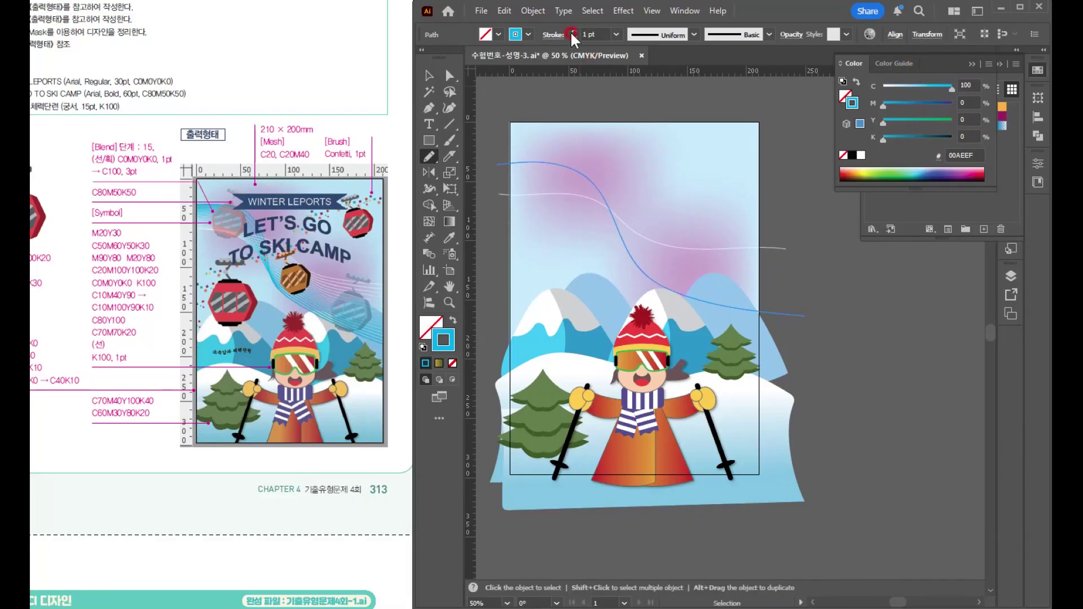
left_click(574, 33)
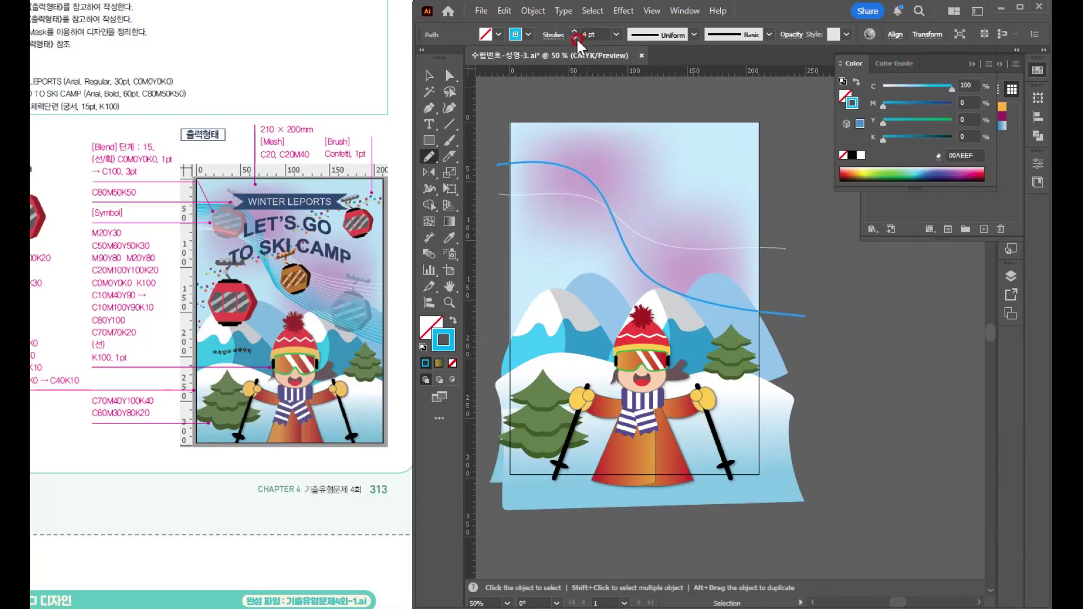
left_click(435, 74)
left_click(681, 139)
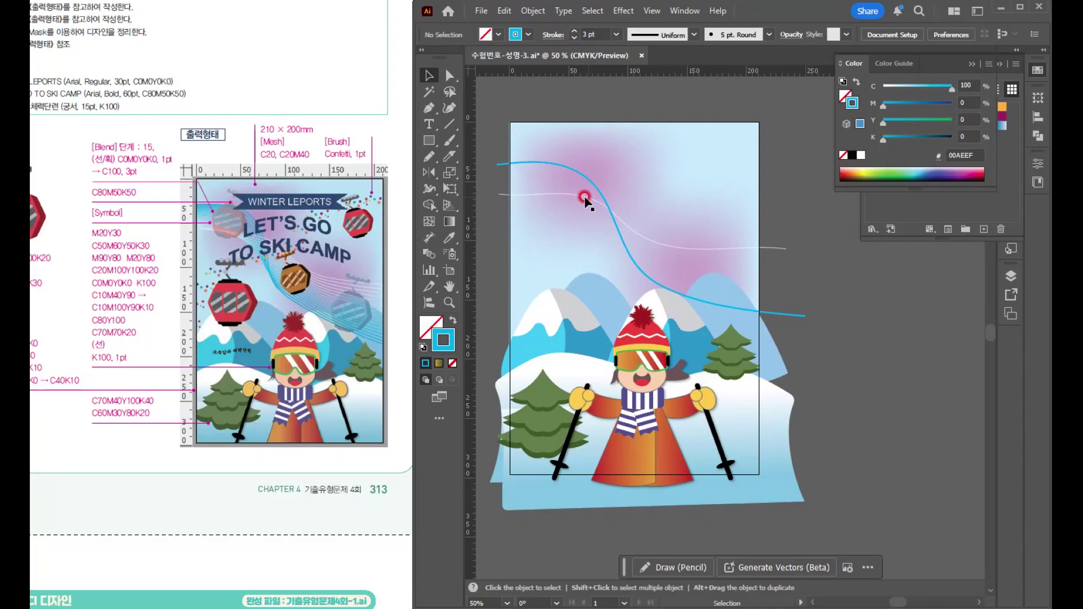
Select the two crossing wavy lines in the sky and make a blend between them
left_click_drag(513, 160, 626, 196)
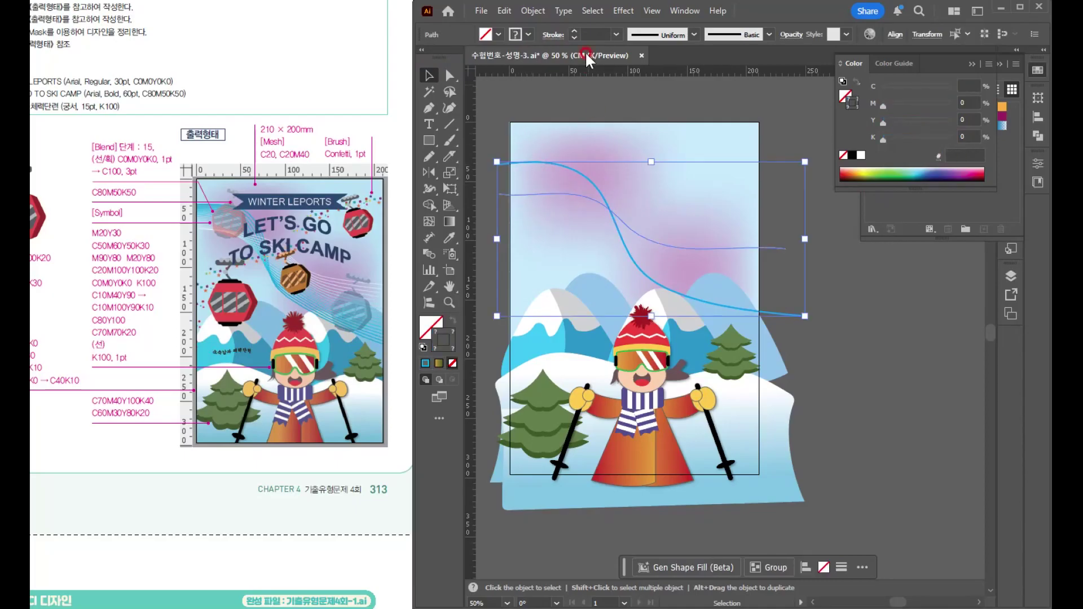
left_click(532, 11)
mouse_move(595, 482)
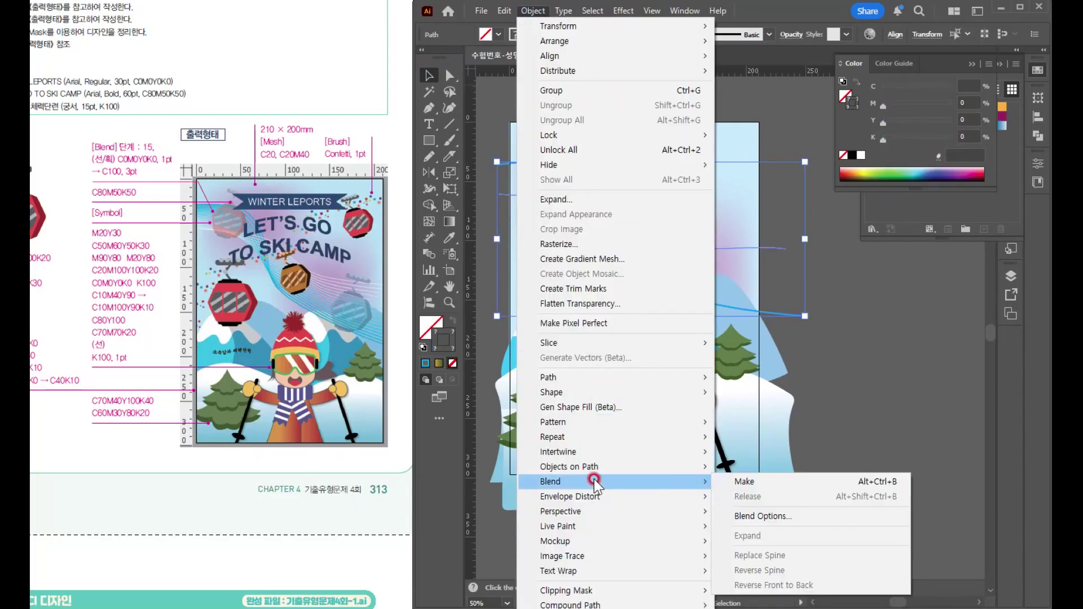
left_click(744, 481)
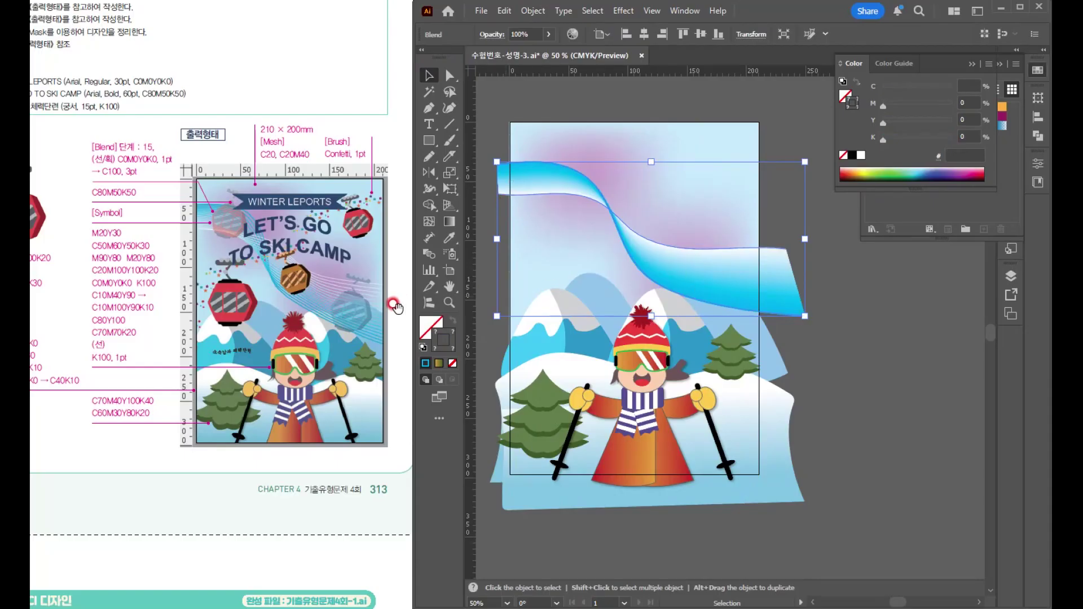
Set the wavy line blend's spacing to Specified Steps with 15 steps and deselect it
double_click(431, 255)
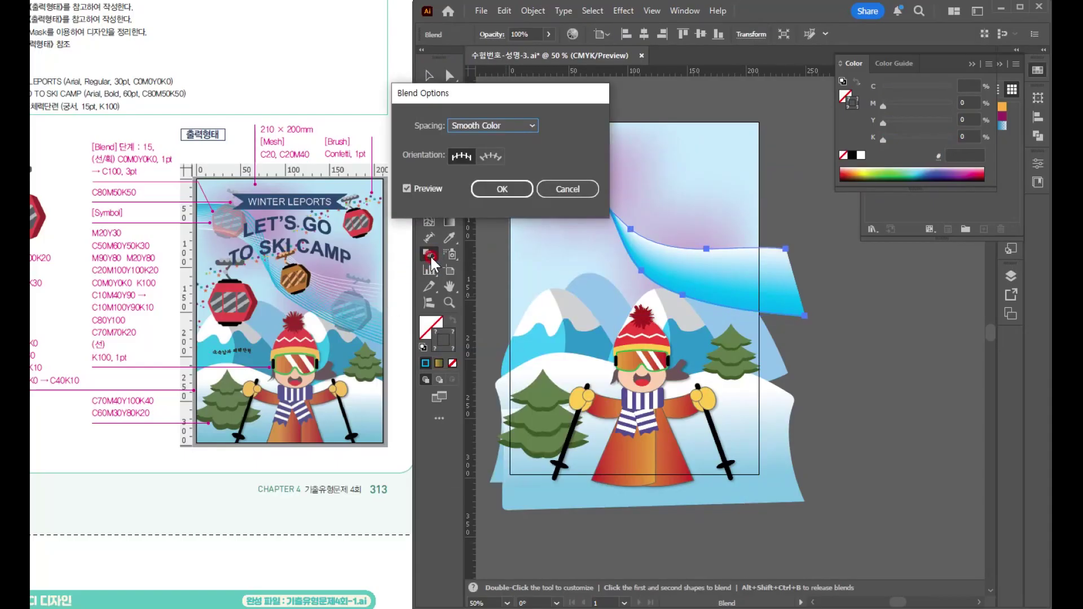
left_click(478, 124)
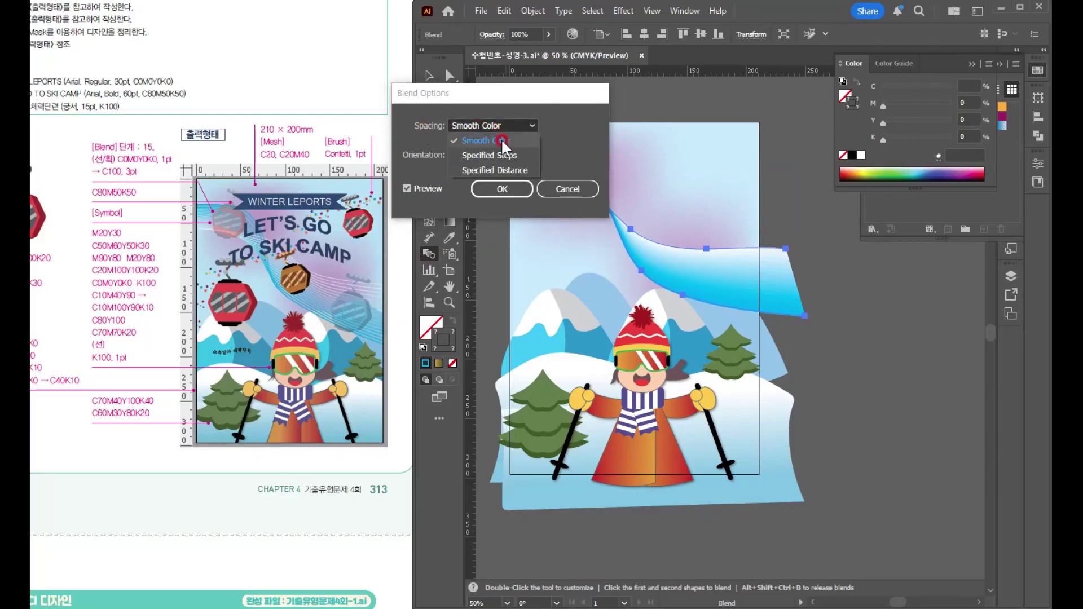
left_click(489, 155)
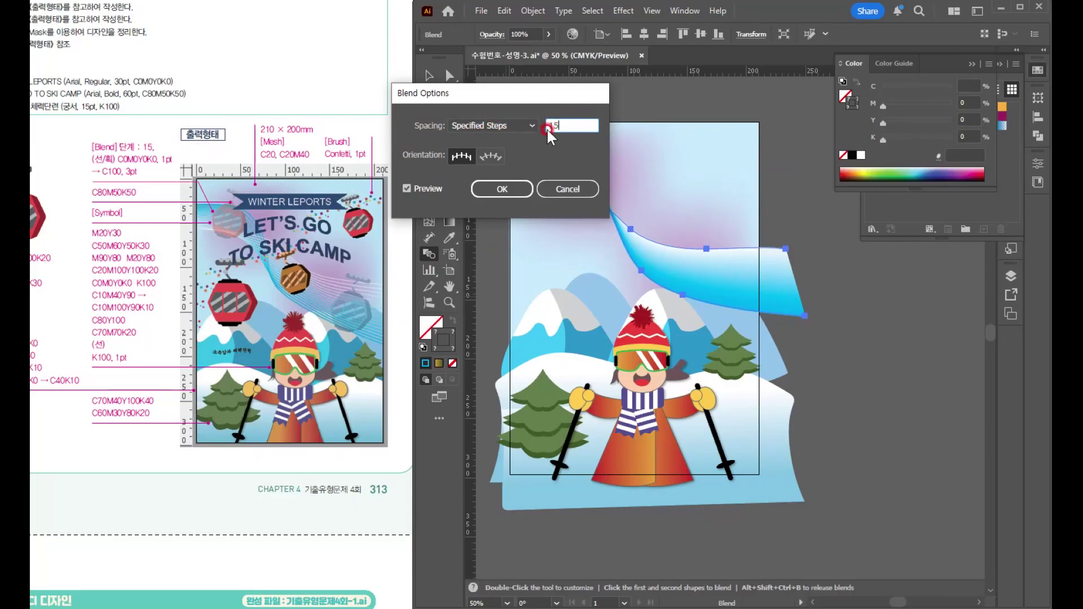
left_click(502, 190)
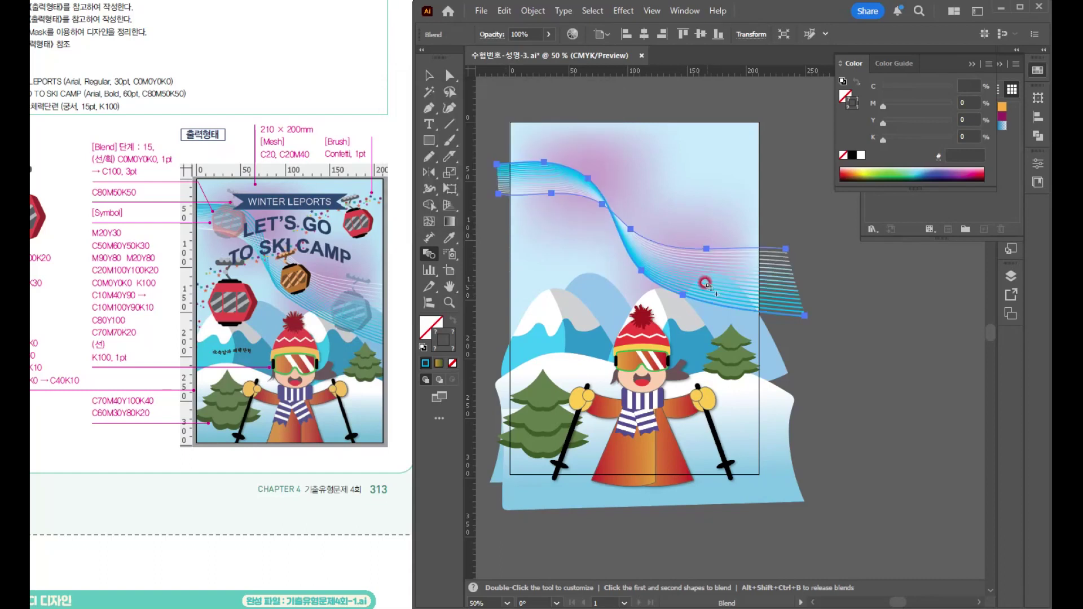
left_click(430, 74)
left_click(874, 302)
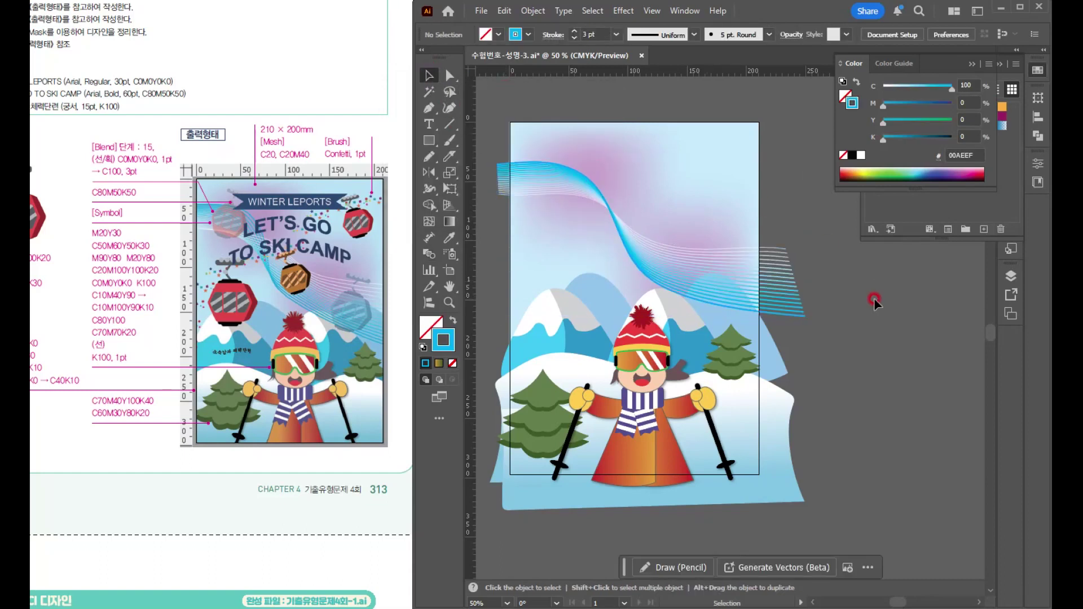
Stretch the blended wavy lines slightly downward and deselect them
left_click(731, 291)
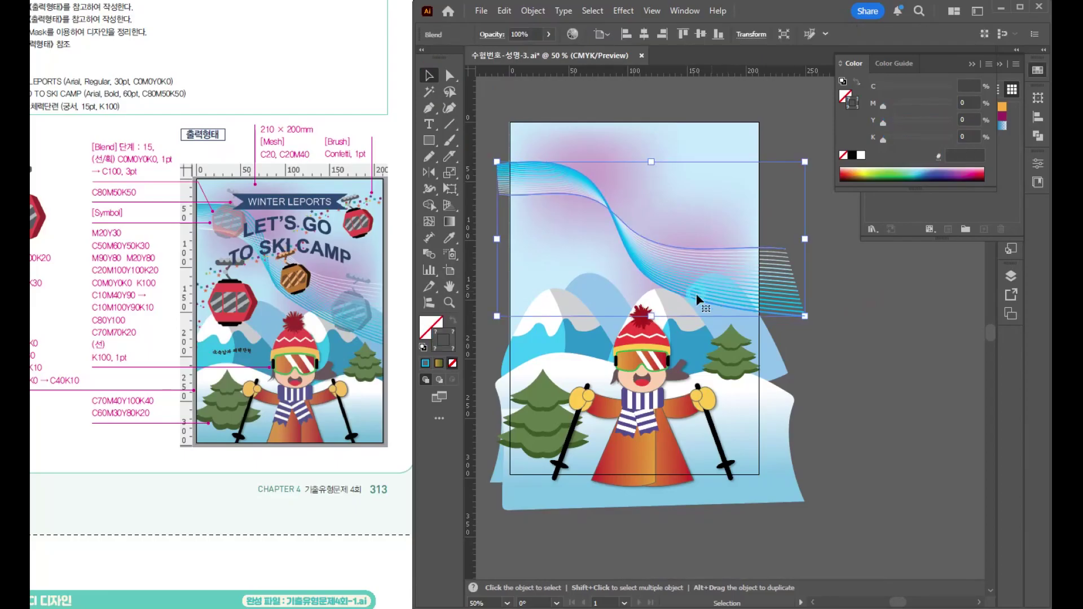
left_click_drag(652, 318, 653, 331)
left_click(559, 100)
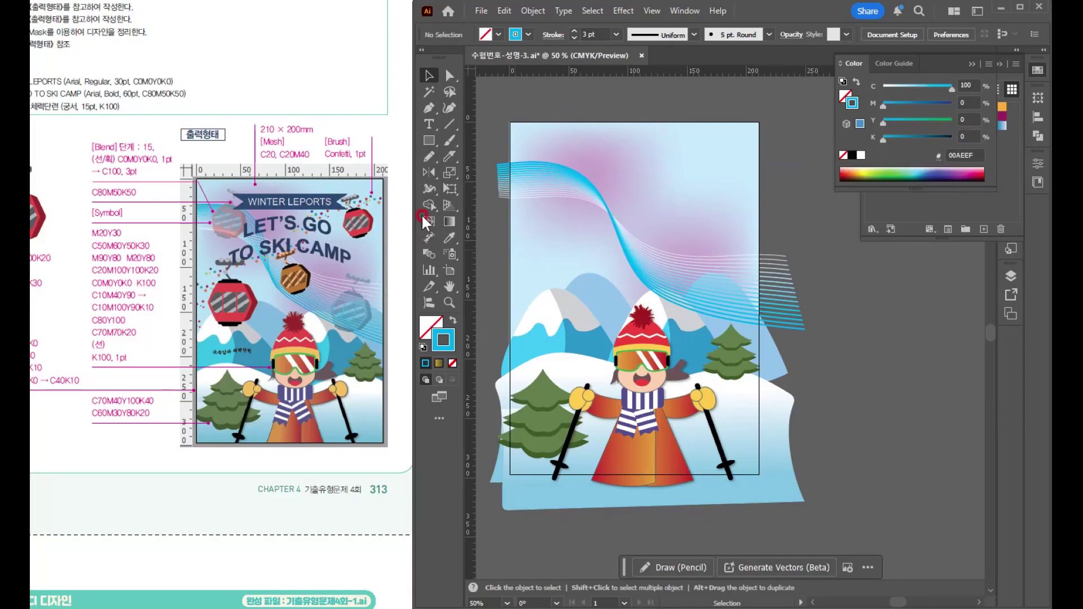
Draw a Pencil line descending from beyond the poster's upper right edge, across the wavy lines, to beyond its left edge near the mountains
left_click(429, 158)
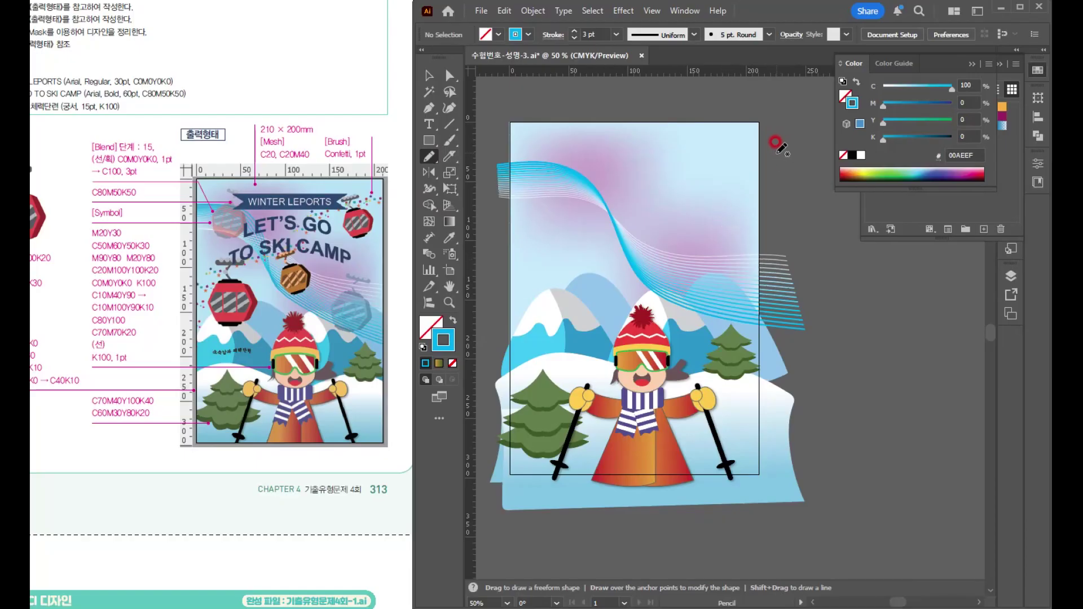
mouse_move(777, 151)
left_mouse_down()
mouse_move(707, 168)
mouse_move(652, 199)
left_mouse_up()
mouse_move(556, 241)
left_mouse_down()
mouse_move(523, 264)
mouse_move(499, 324)
left_mouse_up()
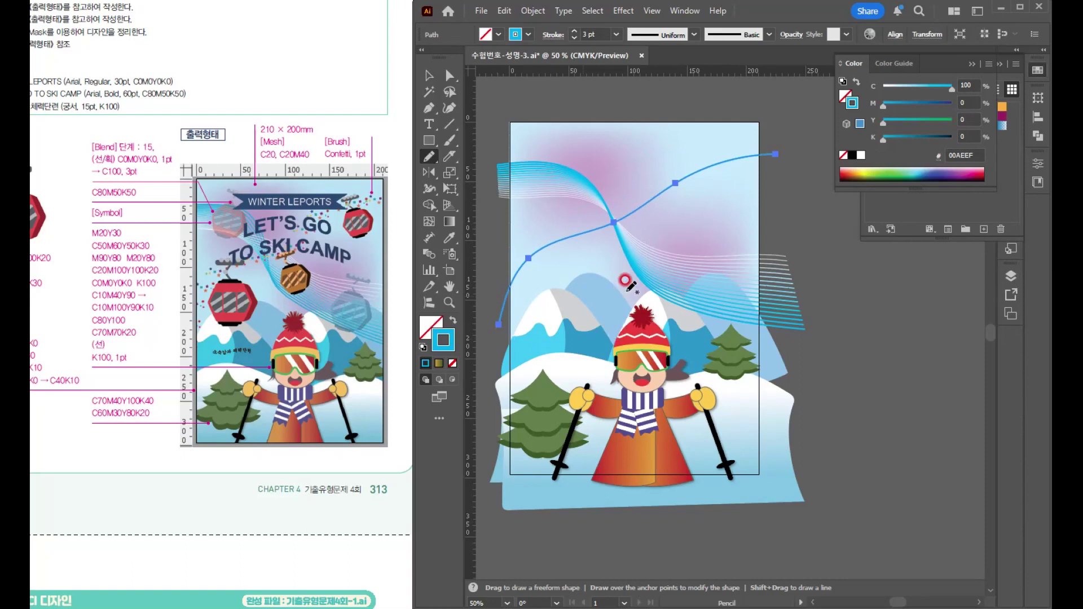
Apply the Confetti brush from the Decorative_Scatter library to the new diagonal path and close the library
key("F5")
key("ctrl")
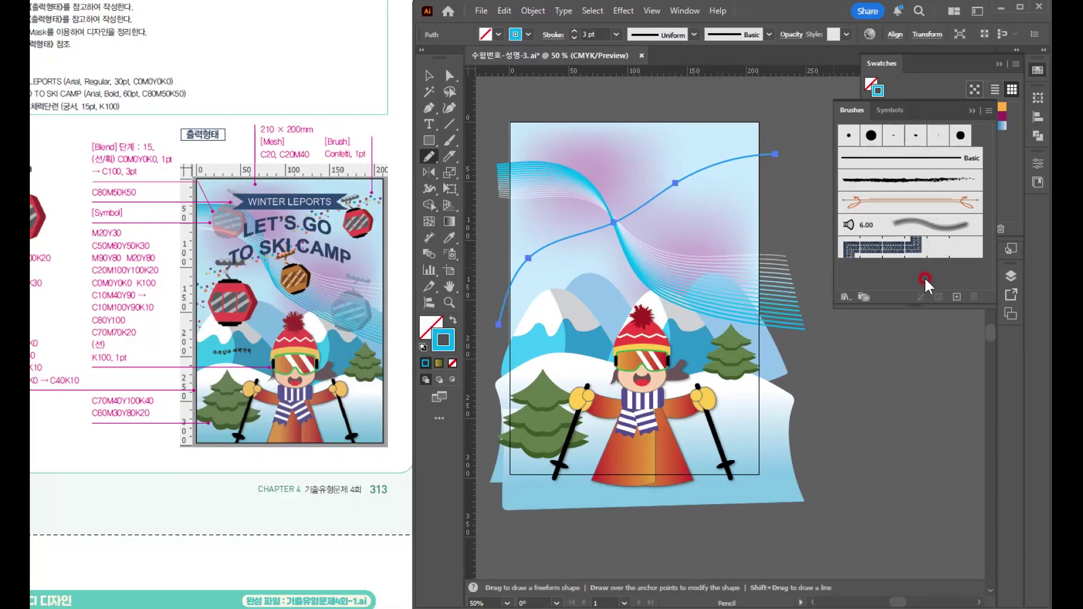
left_click(848, 296)
mouse_move(854, 377)
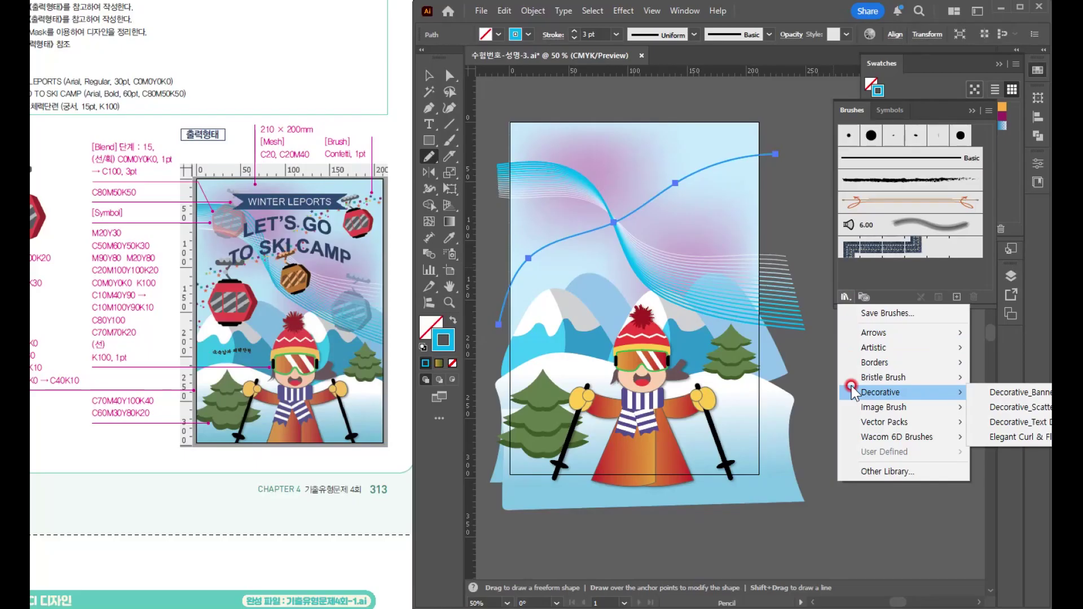
left_click(1000, 406)
left_click(404, 299)
left_click_drag(408, 298, 408, 405)
left_click(388, 251)
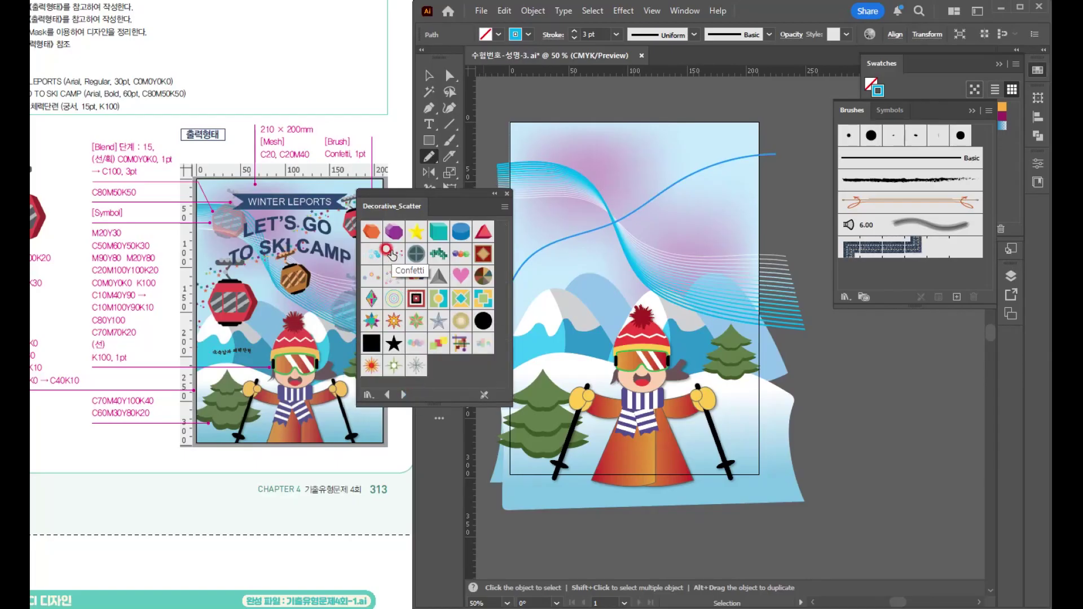
left_click(390, 253)
left_click(430, 76)
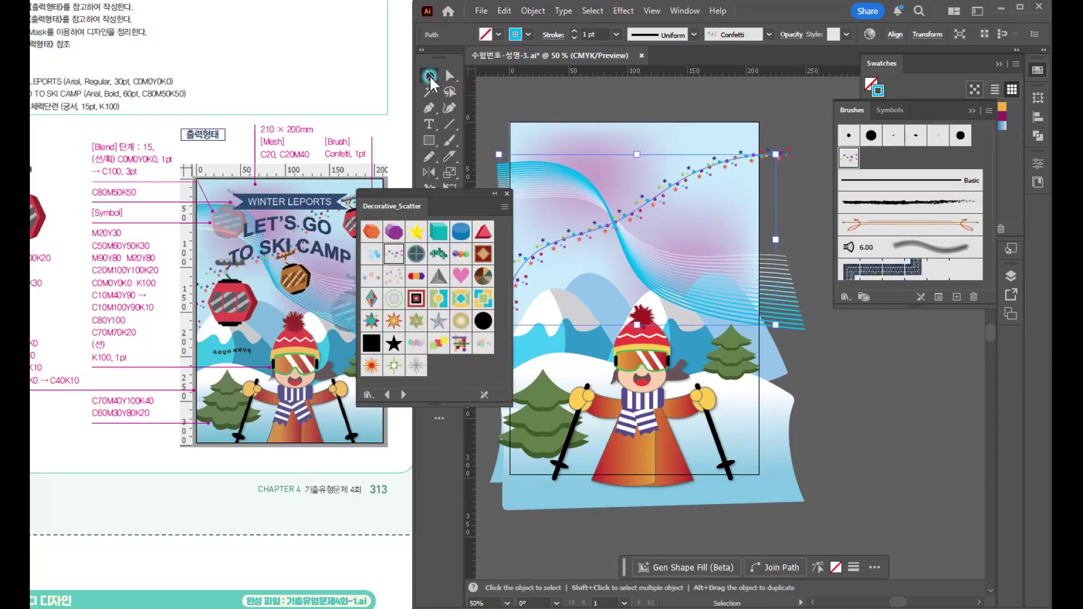
left_click(447, 79)
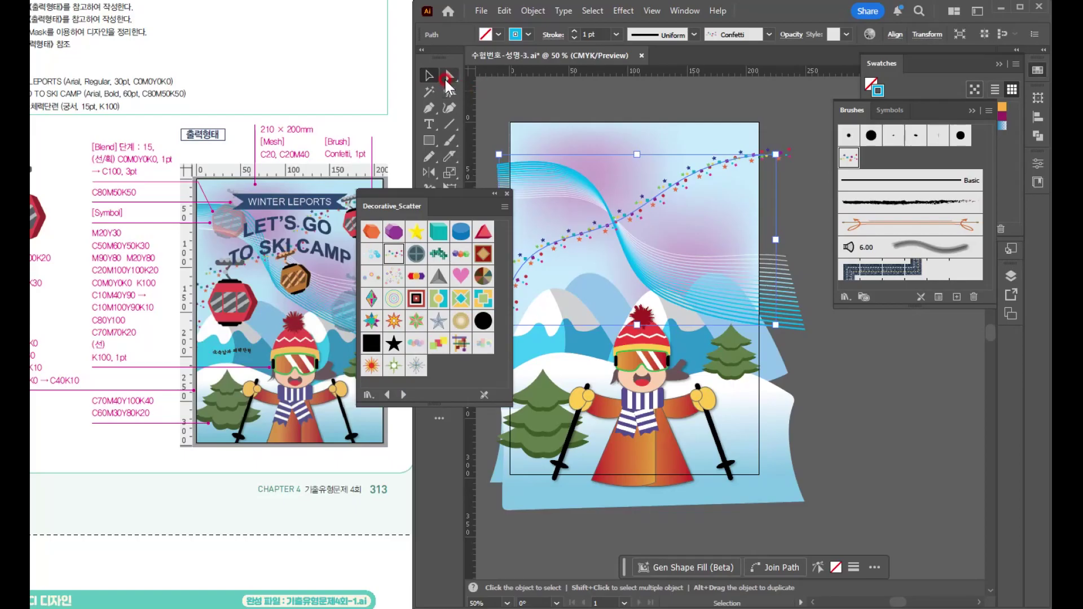
left_click(507, 193)
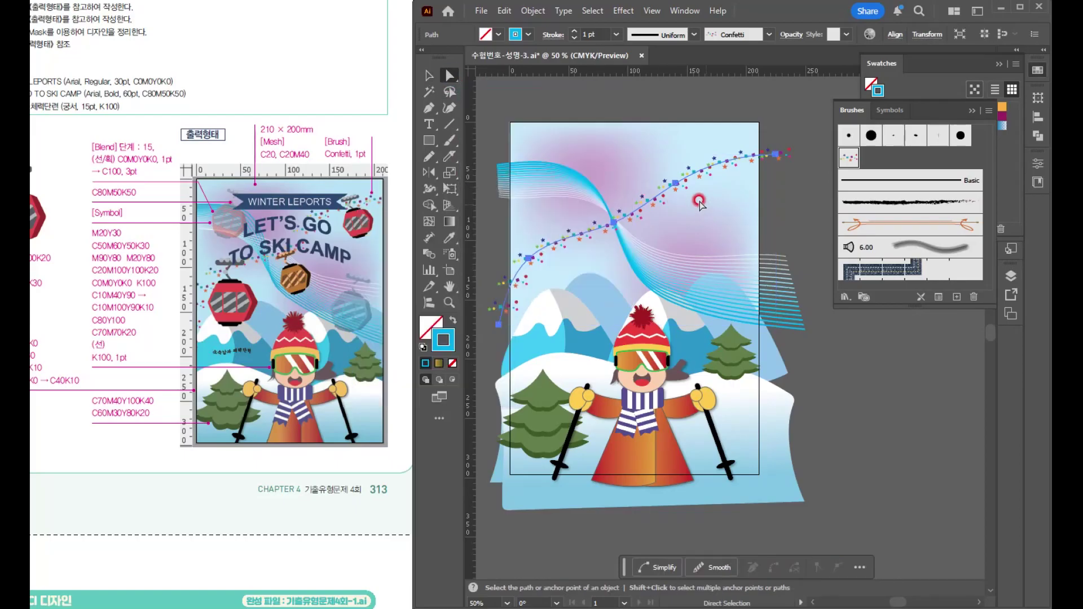
Reshape the confetti path by moving its upper and middle anchors slightly and pulling its lower end in to the poster's left edge
left_click(676, 181)
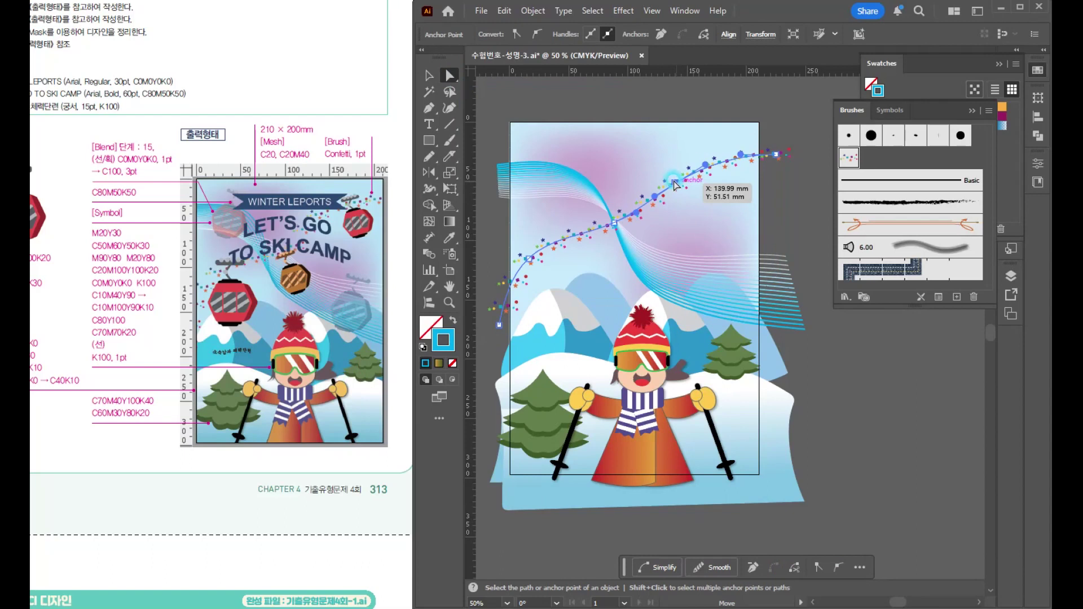
left_click_drag(677, 182, 664, 174)
mouse_move(615, 225)
left_mouse_down()
mouse_move(639, 226)
mouse_move(618, 229)
left_mouse_up()
left_click(495, 327)
left_click_drag(496, 330, 509, 329)
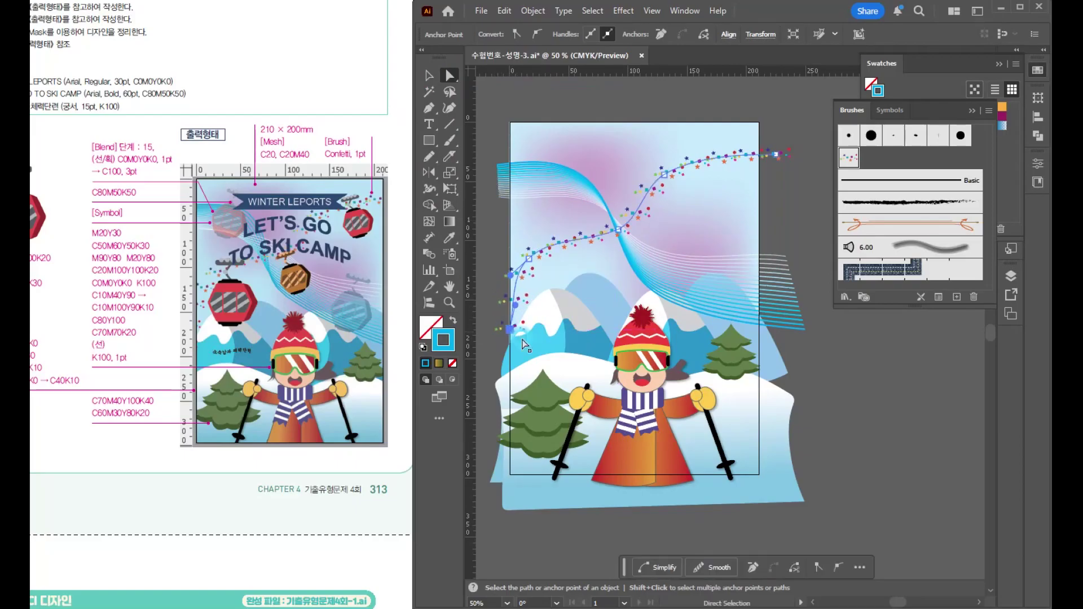
left_click(430, 75)
left_click(553, 102)
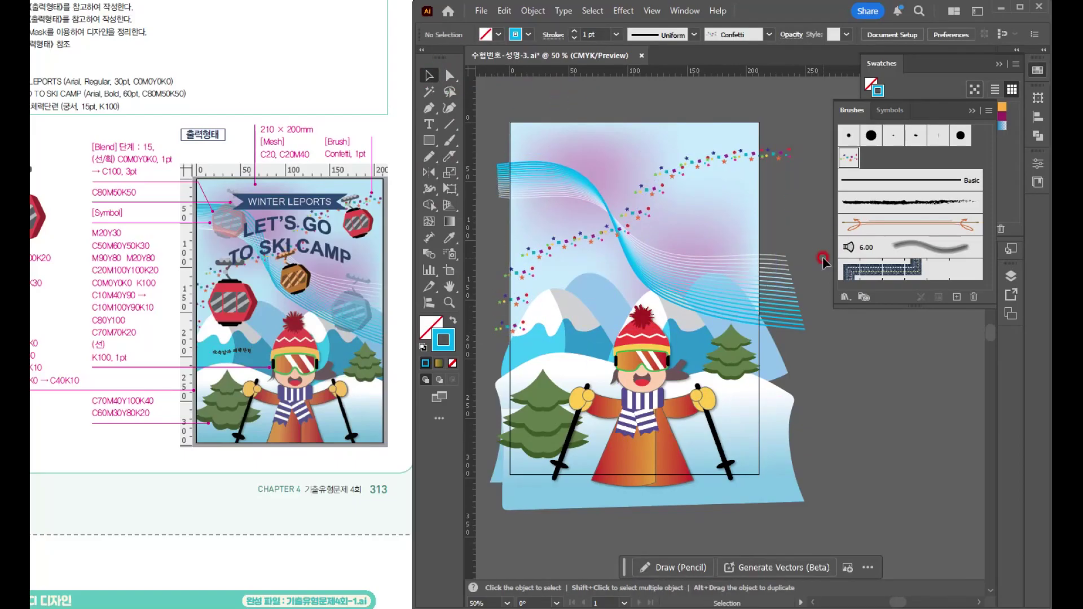
Create a six-sided polygon with a 17.639 mm radius on the pasteboard beside the poster for the cable car cabin
left_click_drag(539, 316, 647, 304)
scroll(518, 229, "up", 1)
left_click_drag(583, 250, 611, 227)
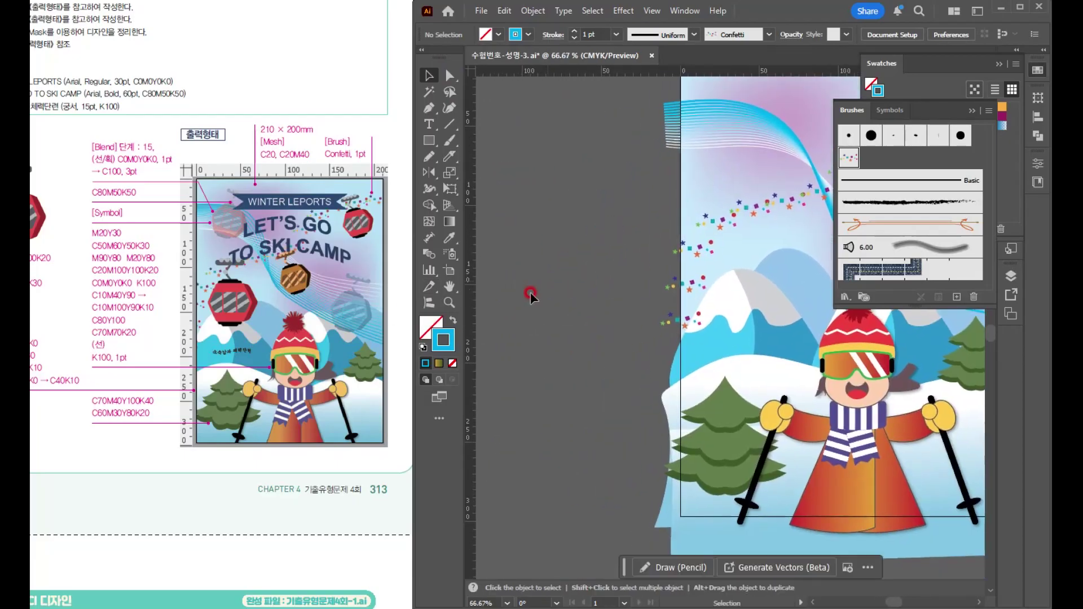
left_click_drag(31, 308, 225, 336)
left_click(546, 248)
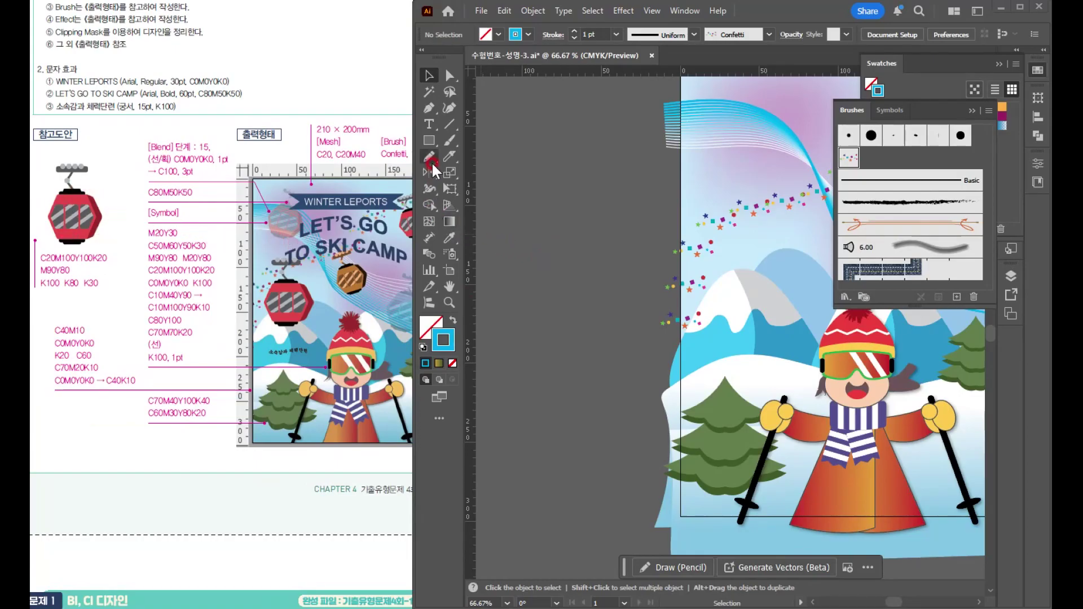
left_click(430, 140)
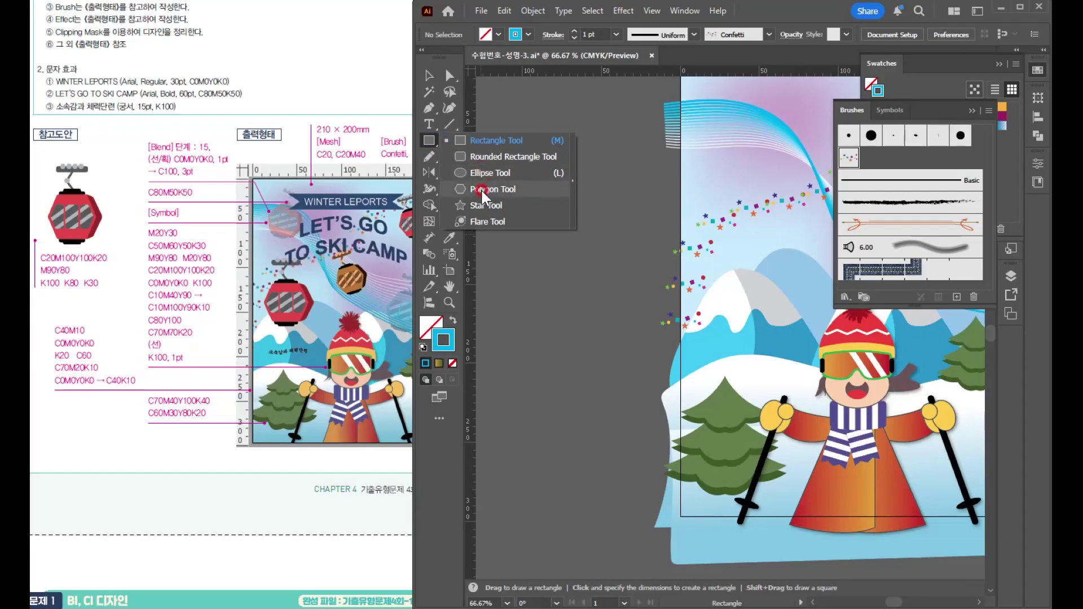
left_click(481, 188)
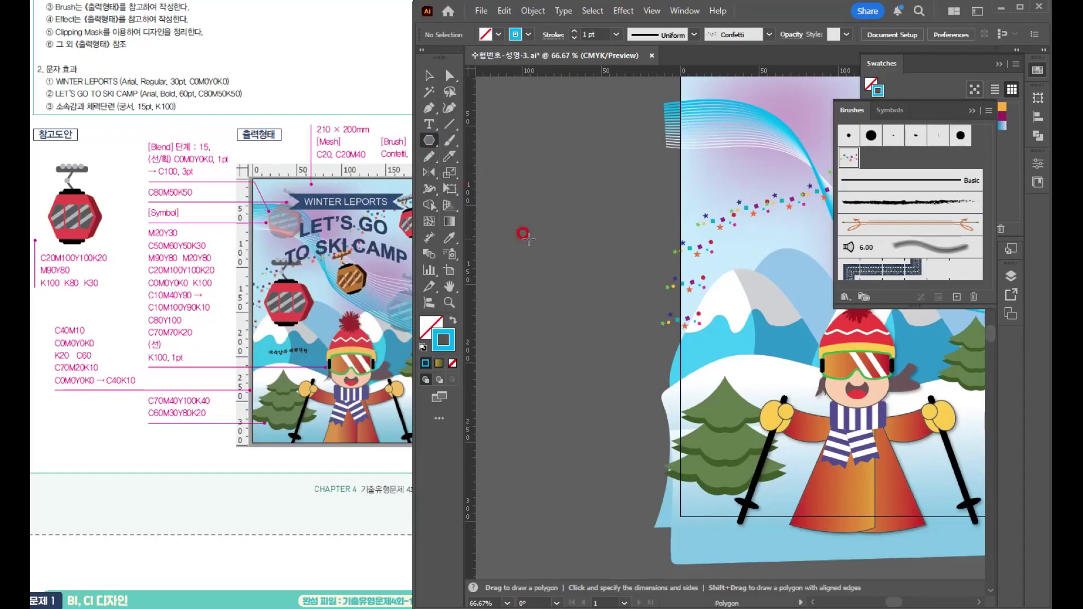
left_click(528, 237)
left_click(414, 228)
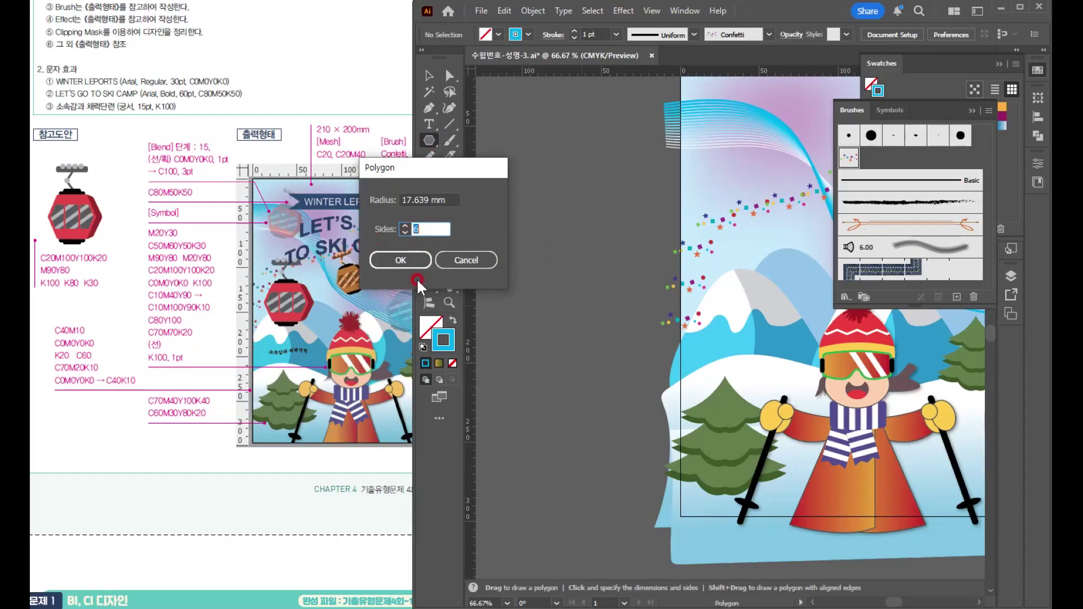
left_click(400, 260)
Give the hexagon the default white fill and black stroke, and enlarge it proportionally on the pasteboard
key("v")
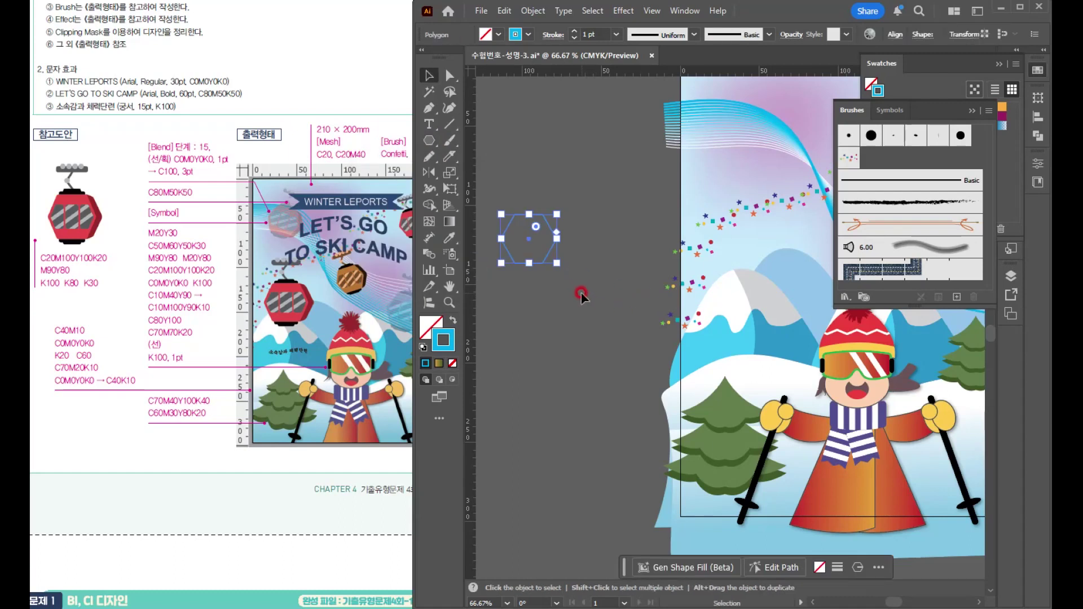
key("d")
left_click_drag(555, 263, 587, 307)
scroll(530, 263, "up", 1, "alt")
left_click_drag(551, 276, 579, 289)
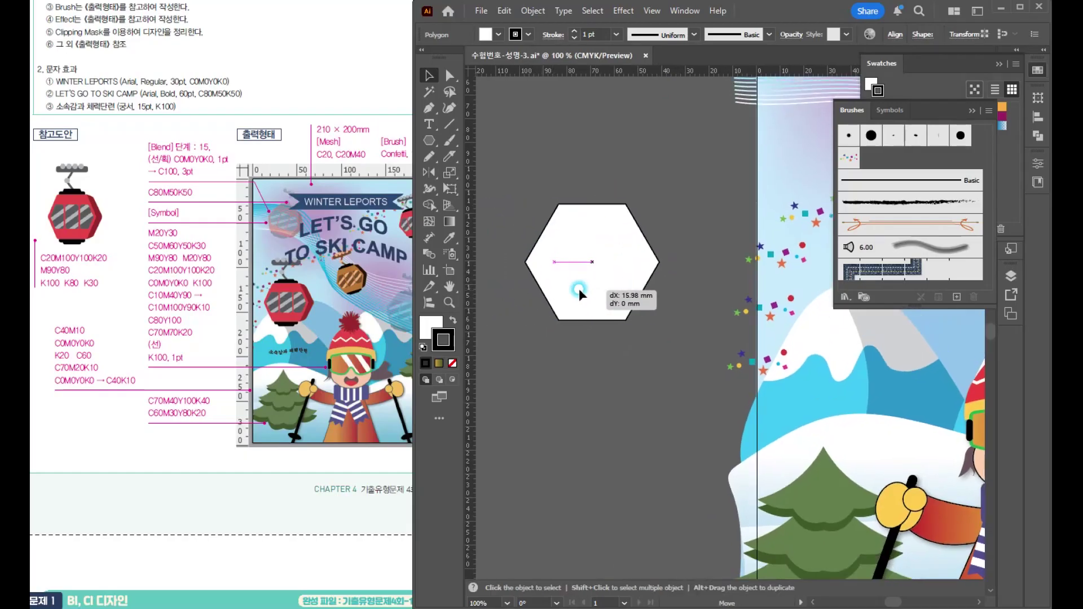
Narrow the hexagon by scaling its two outer side anchors inward toward the centre
left_click(450, 76)
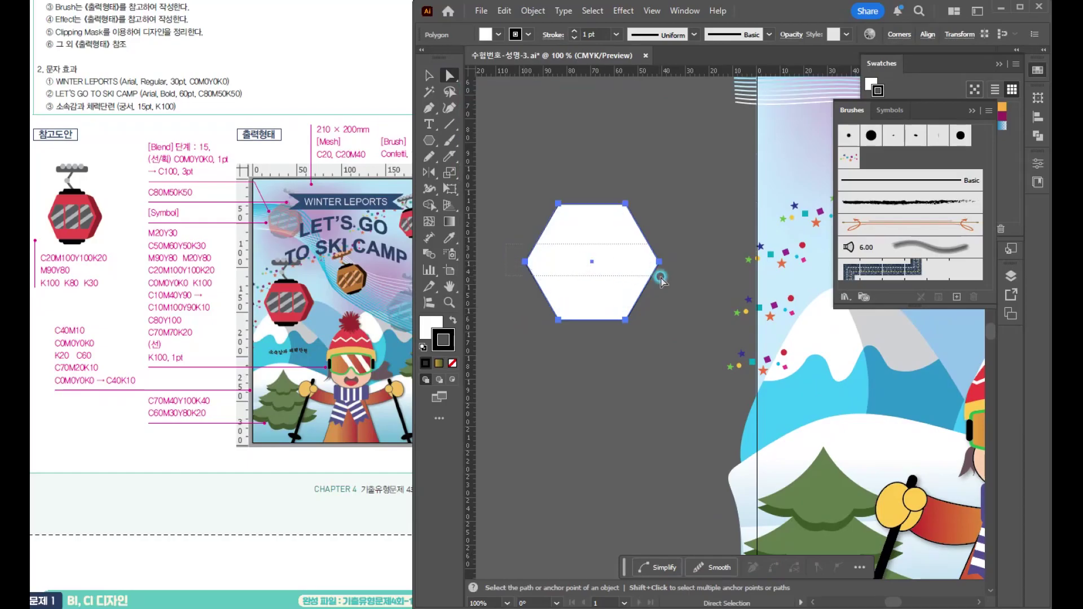
key("s")
left_click_drag(653, 284, 646, 290)
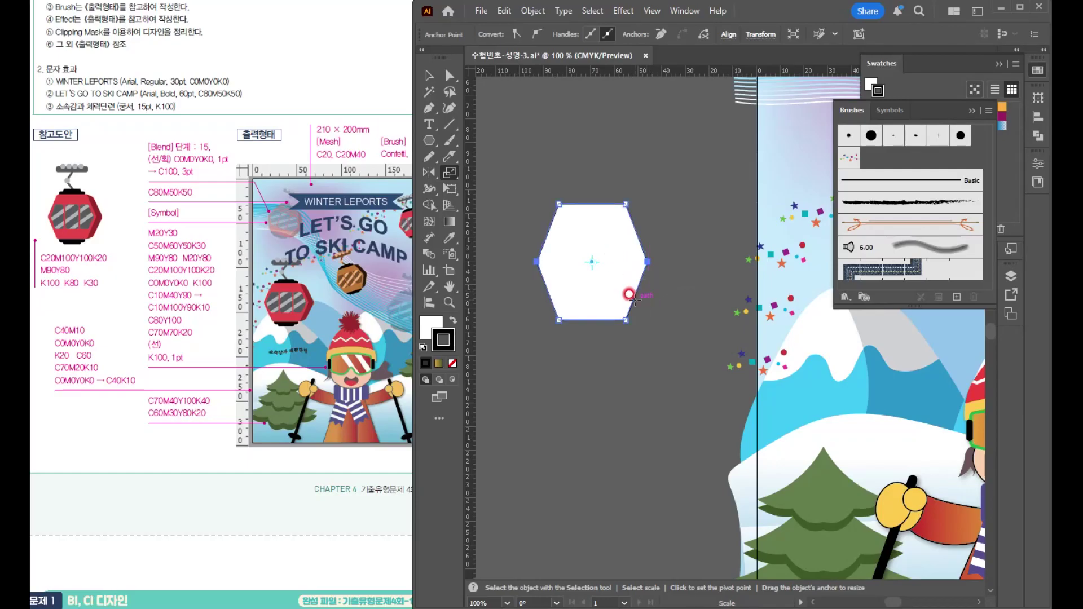
Duplicate the narrowed hexagon with a horizontal offset so the two overlap, leaving a side strip of the rear one exposed
key("v")
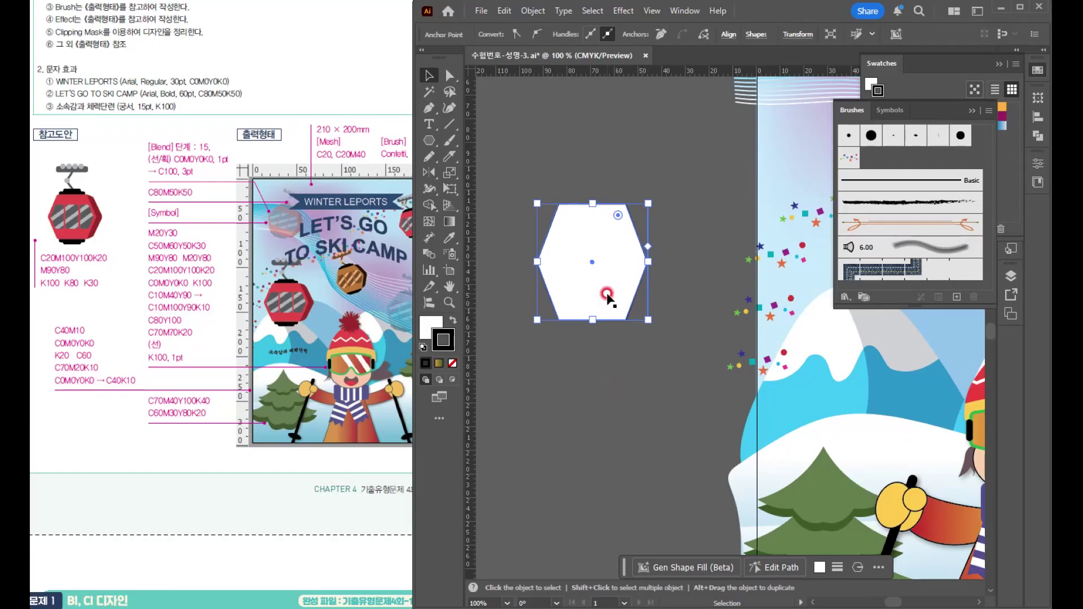
mouse_move(607, 292)
left_mouse_down()
mouse_move(625, 297)
mouse_move(637, 284)
mouse_move(621, 294)
left_mouse_up()
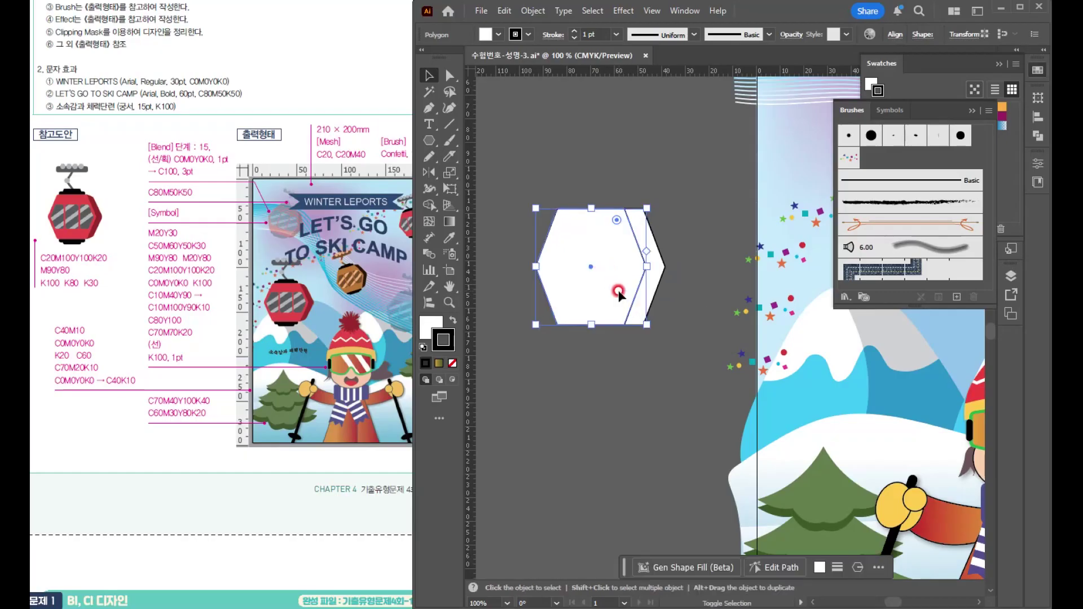
left_click(680, 244)
Scale the rear hexagon's upper and lower outer corner anchors on the exposed side vertically inward to taper the strip
left_click(655, 266)
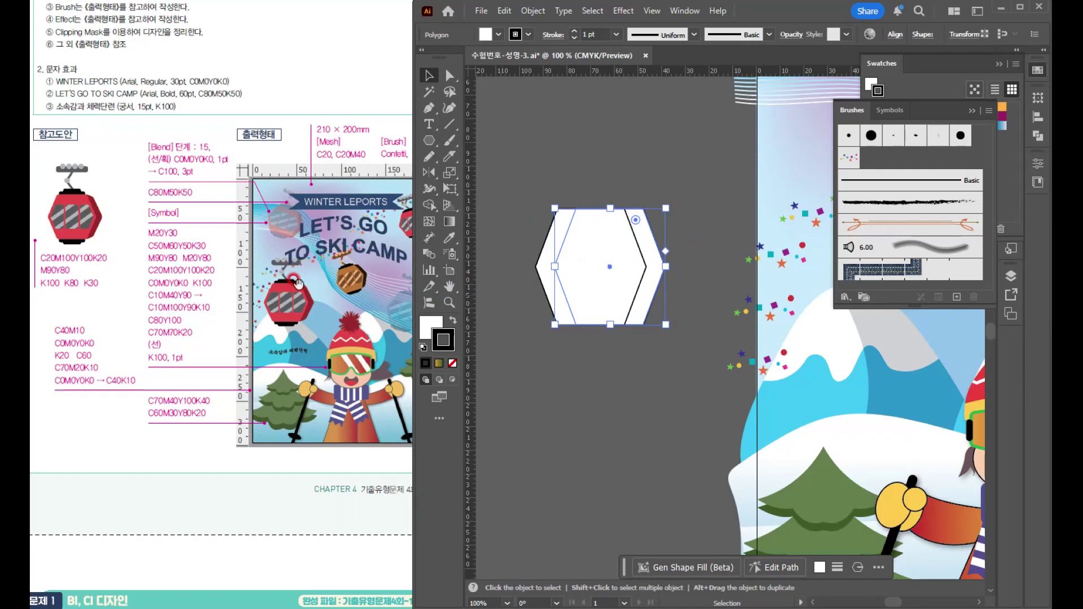
left_click_drag(644, 296, 640, 289)
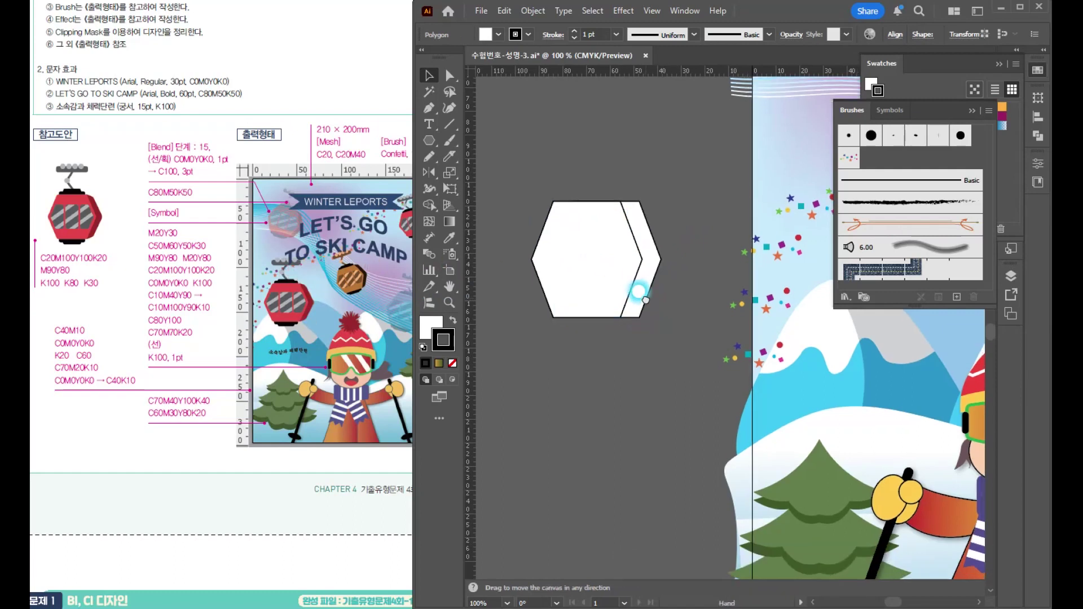
left_click(451, 76)
scroll(678, 243, "up", 2)
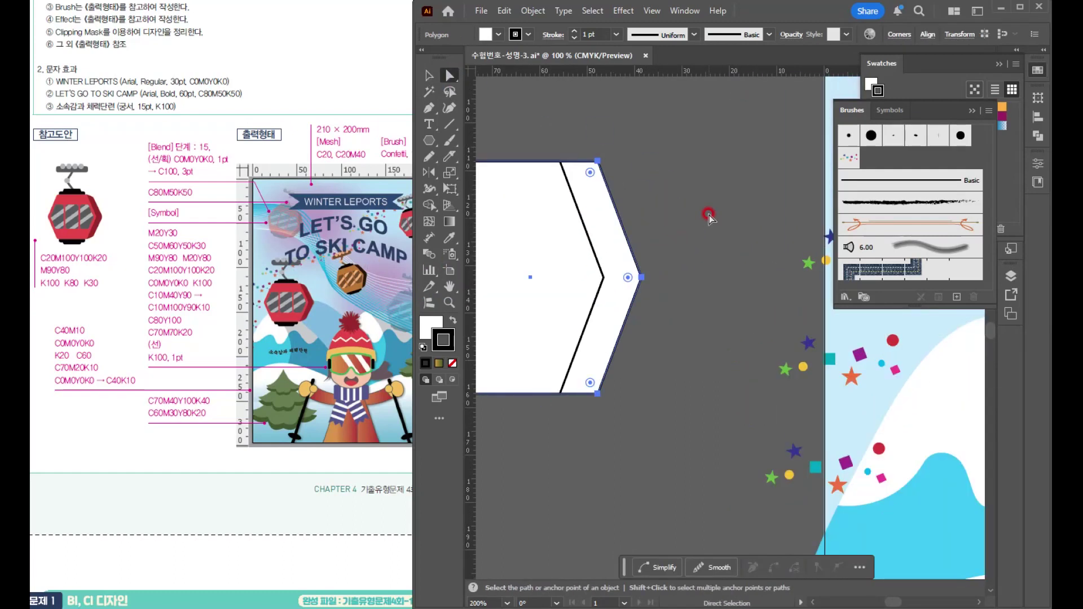
left_click_drag(707, 216, 746, 186)
left_click(642, 129)
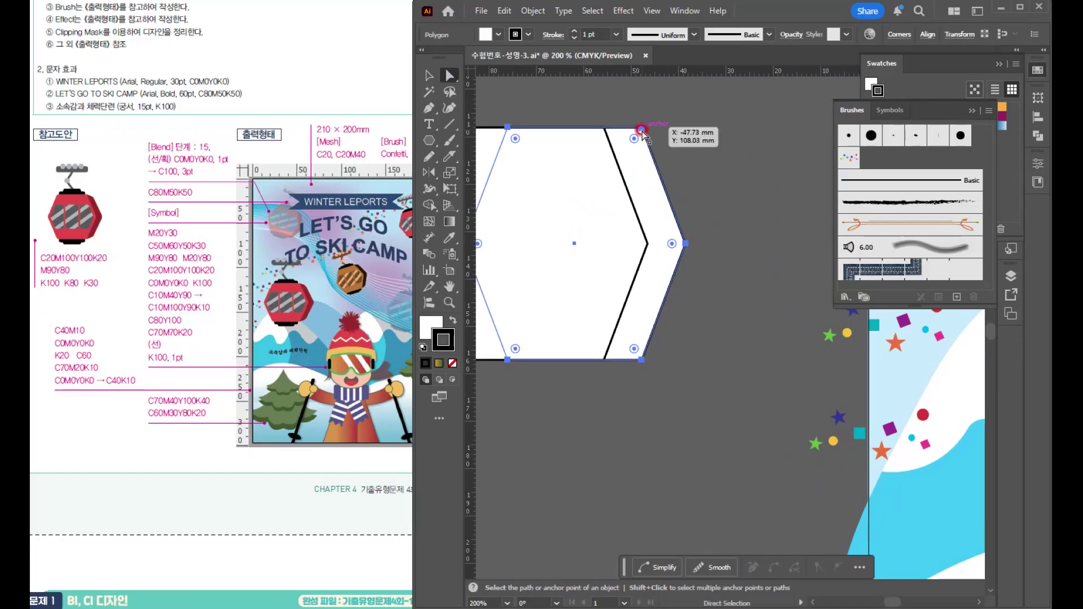
left_click(641, 129)
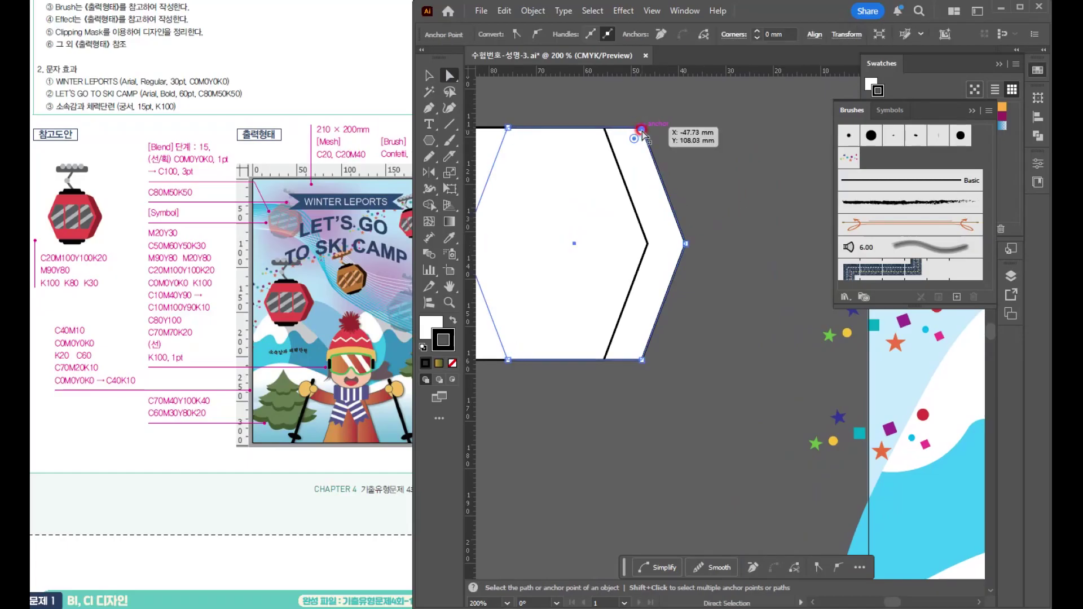
left_click(642, 360, "shift")
key("s")
left_click_drag(658, 384, 658, 374)
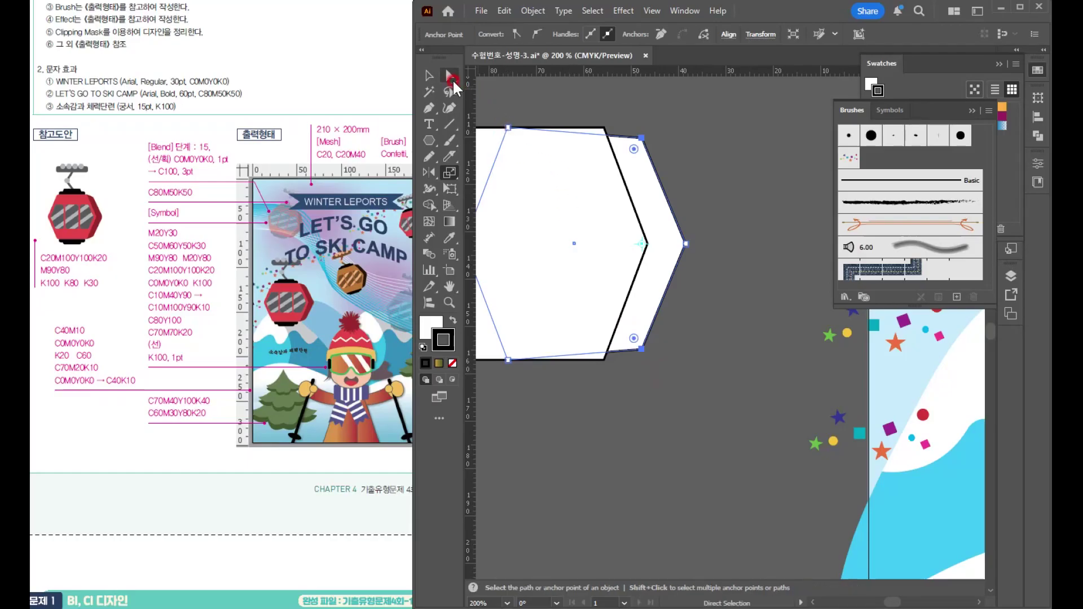
Move the rear hexagon's two hidden upper and lower corner anchors horizontally to meet the front hexagon's corners beside the exposed strip
left_click(450, 78)
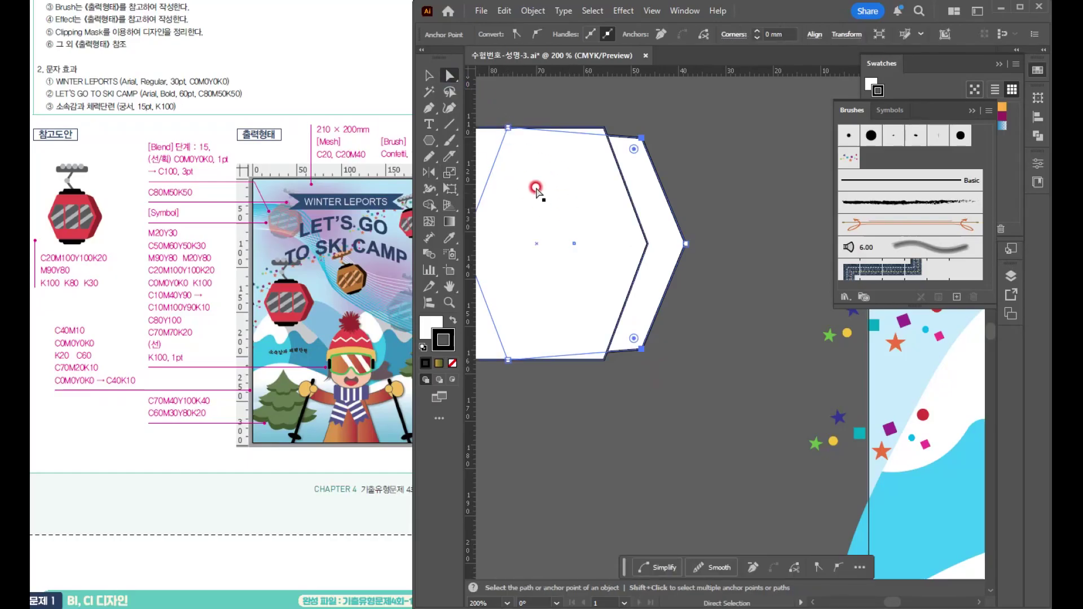
left_click(507, 128)
left_click_drag(510, 366, 603, 362)
scroll(689, 395, "down", 1)
key("space")
left_click_drag(717, 369, 722, 346)
Round the corners of the rear hexagon and the front hexagon slightly
left_click(431, 76)
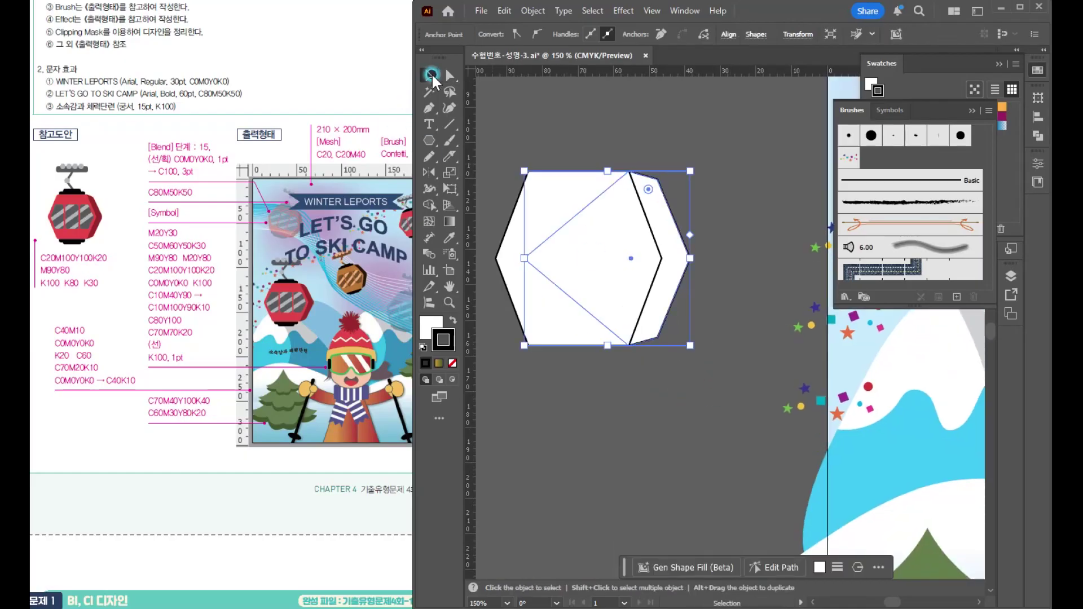
left_click(693, 273)
left_click(671, 272)
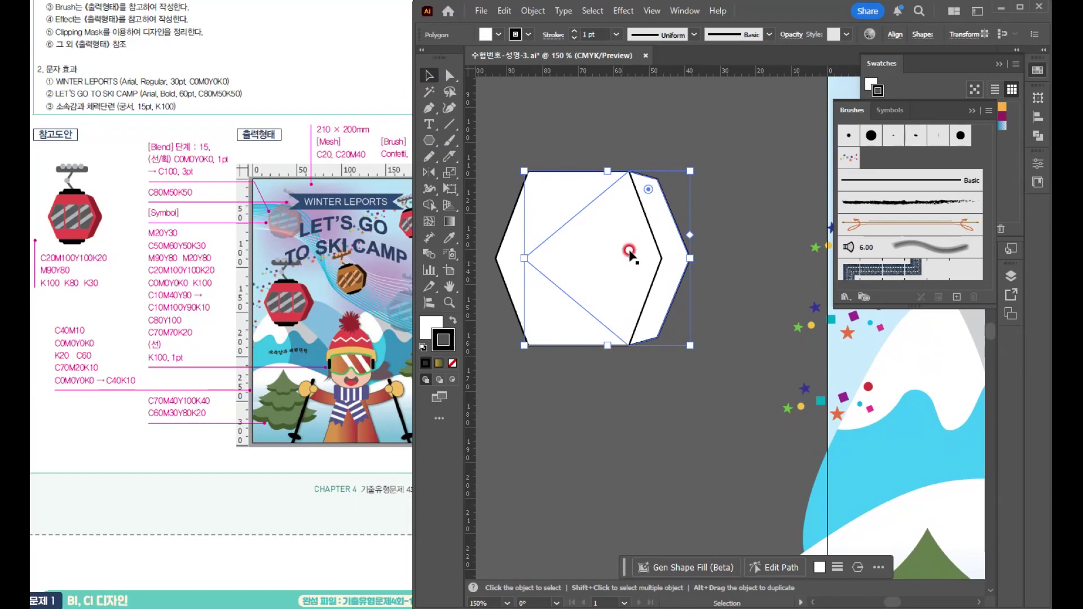
scroll(655, 208, "up", 2)
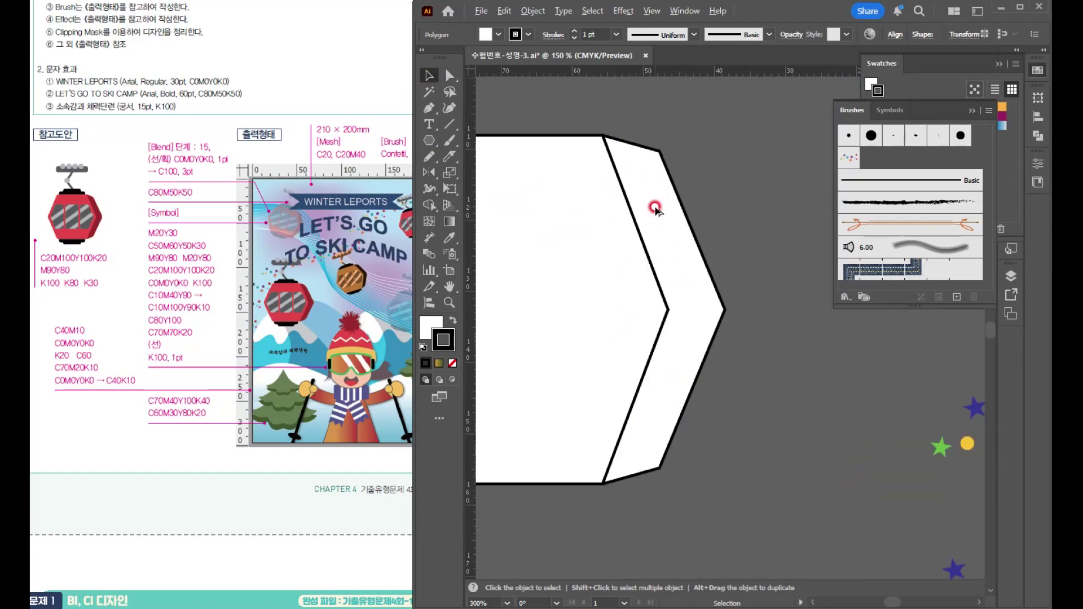
left_click_drag(650, 163, 632, 175)
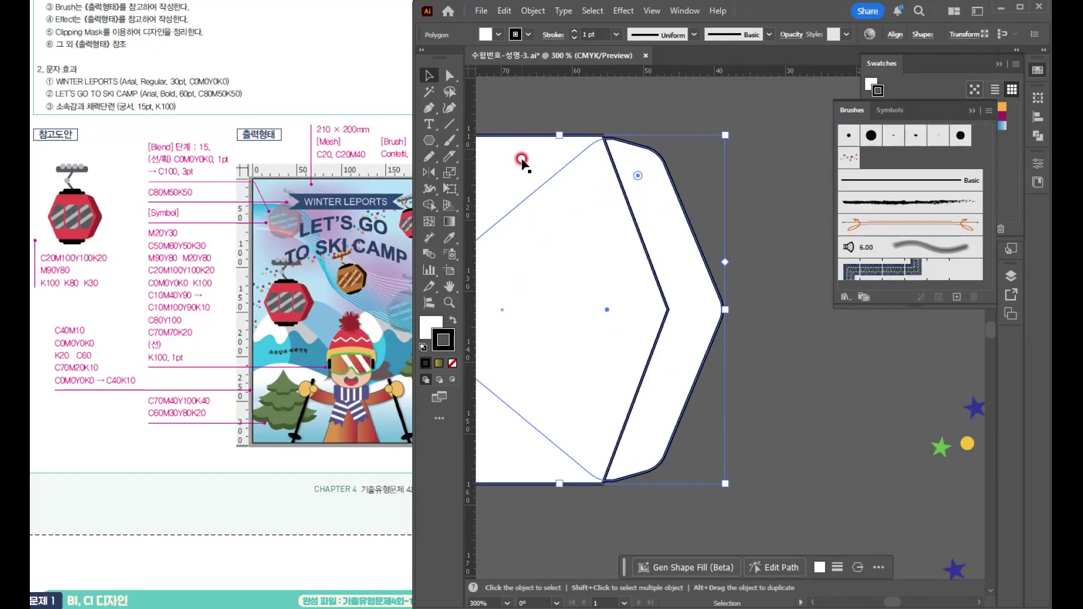
left_click_drag(522, 161, 584, 158)
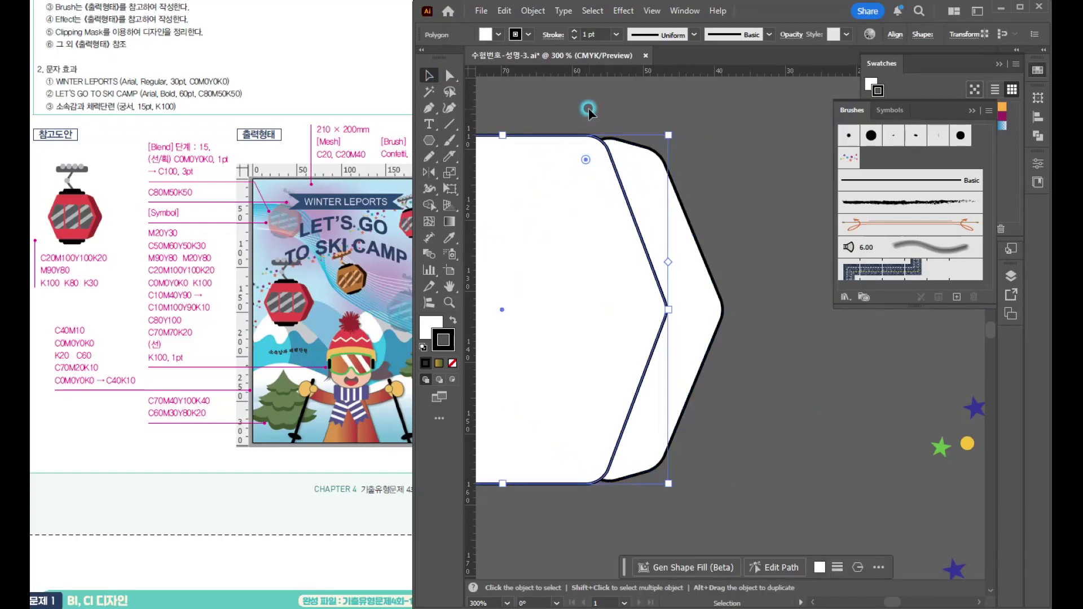
left_click_drag(577, 286, 591, 290)
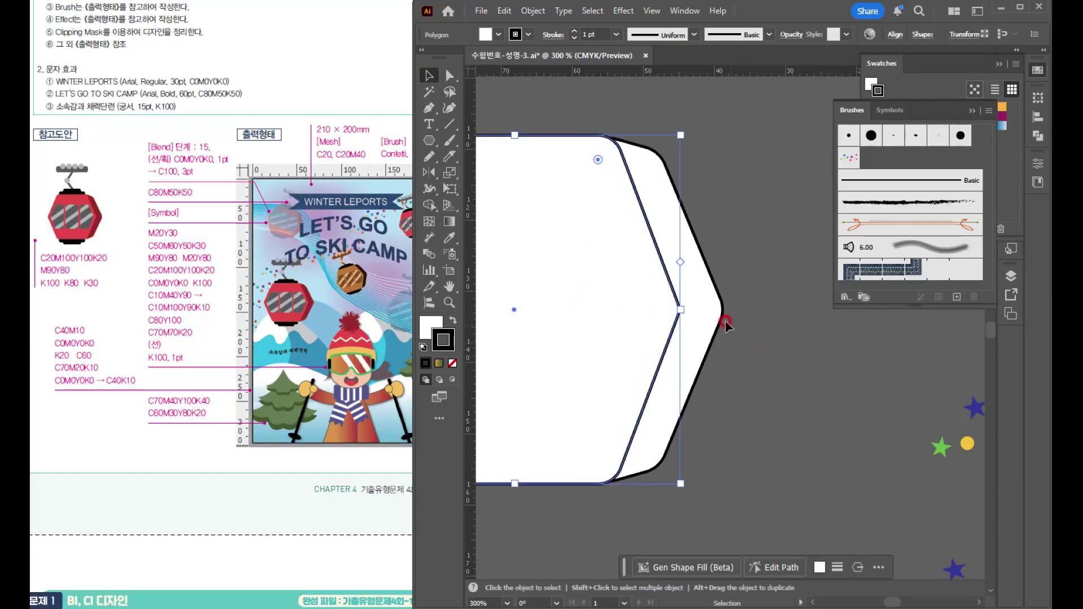
key("ctrl+z")
Stretch the rear hexagon horizontally from its hidden side so its rounded inner corners tuck behind the front hexagon
left_click(677, 319)
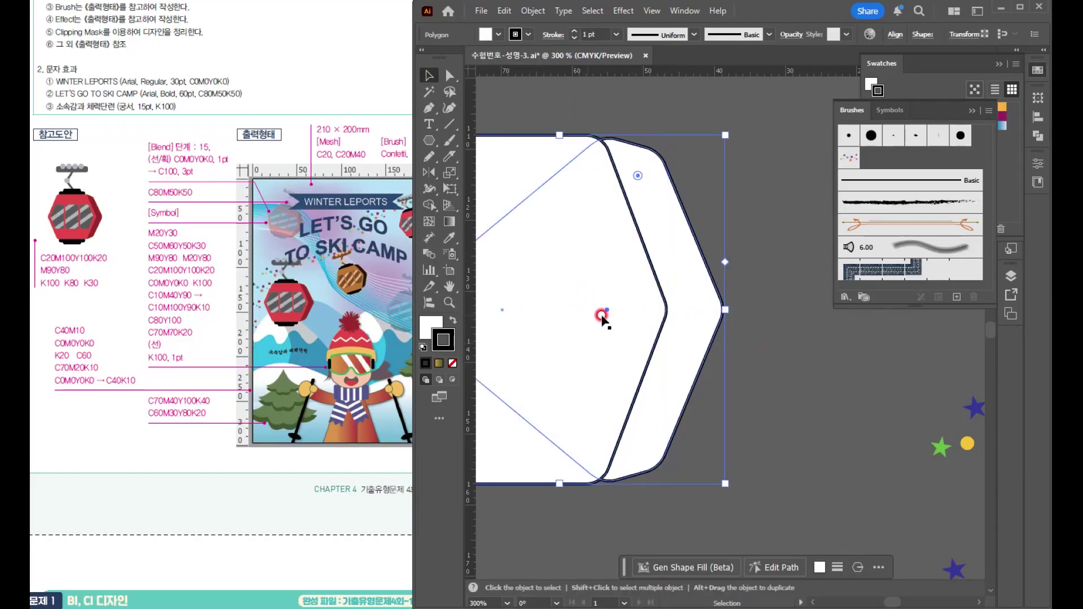
key("ctrl+minus")
left_click_drag(539, 306, 504, 306)
left_click(775, 398)
scroll(715, 218, "up", 2)
scroll(715, 261, "down", 2)
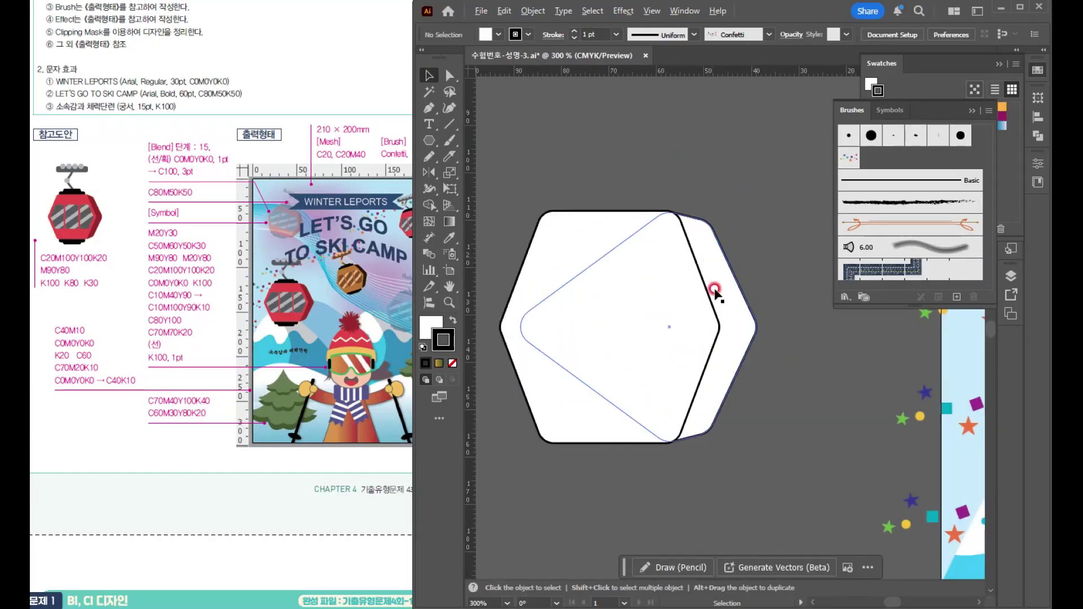
Remove the rear hexagon's stroke and fill it with C20 M100 Y100 K20
scroll(715, 289, "down", 1)
left_click(686, 297)
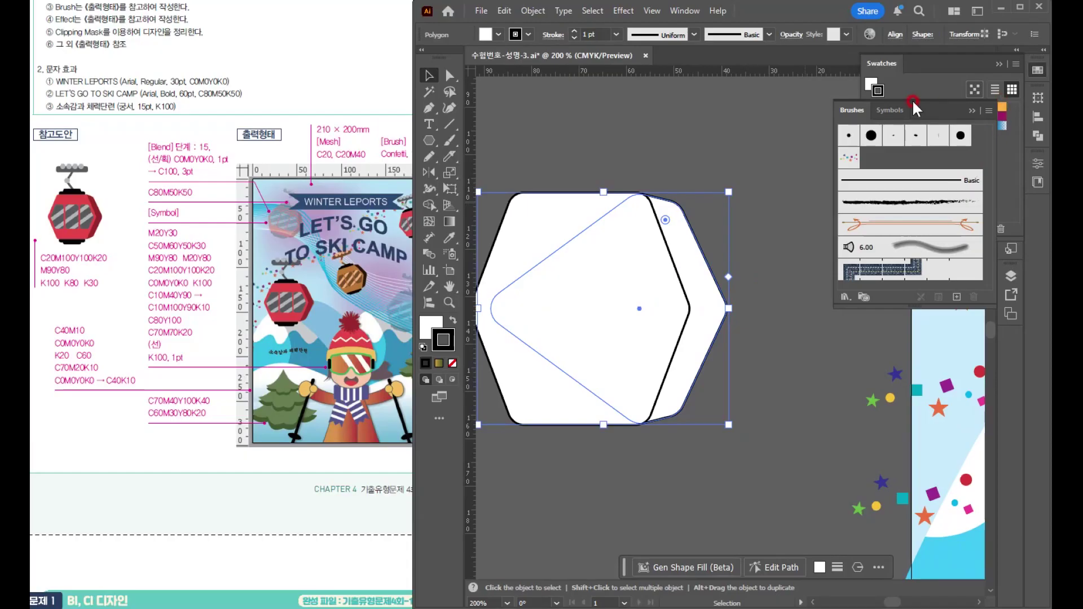
left_click(454, 346)
left_click(453, 363)
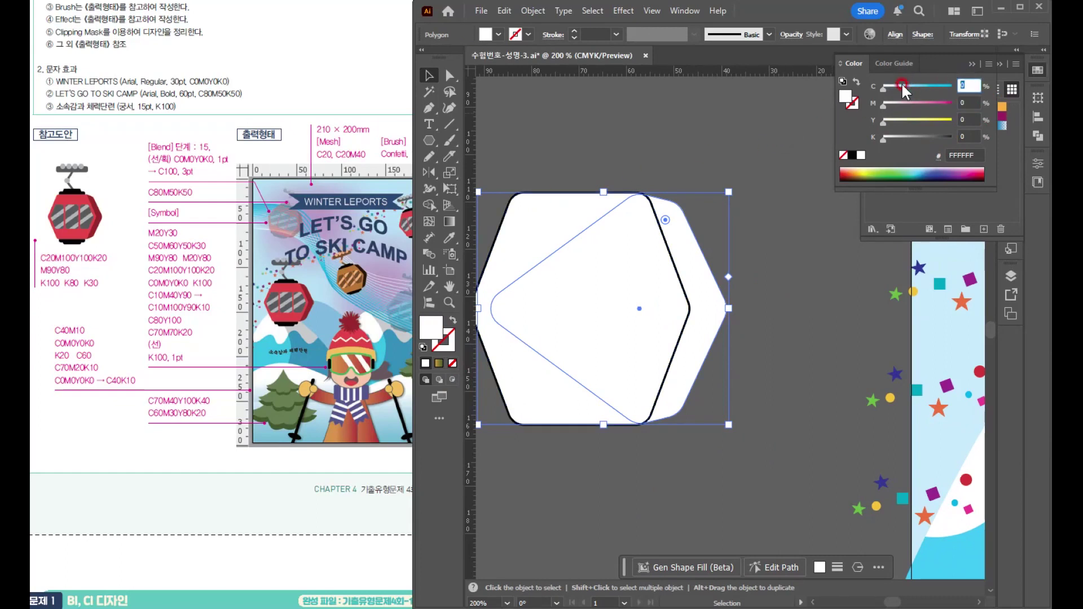
type("20")
key("Tab")
type("100")
key("Tab")
type("100")
key("Tab")
type("20")
key("Return")
Remove the front hexagon's stroke and fill it with M90 Y80
left_click(520, 226)
left_click(451, 343)
left_click(453, 363)
left_click(425, 323)
left_click_drag(967, 102, 907, 103)
type("90")
key("Tab")
type("80")
key("Return")
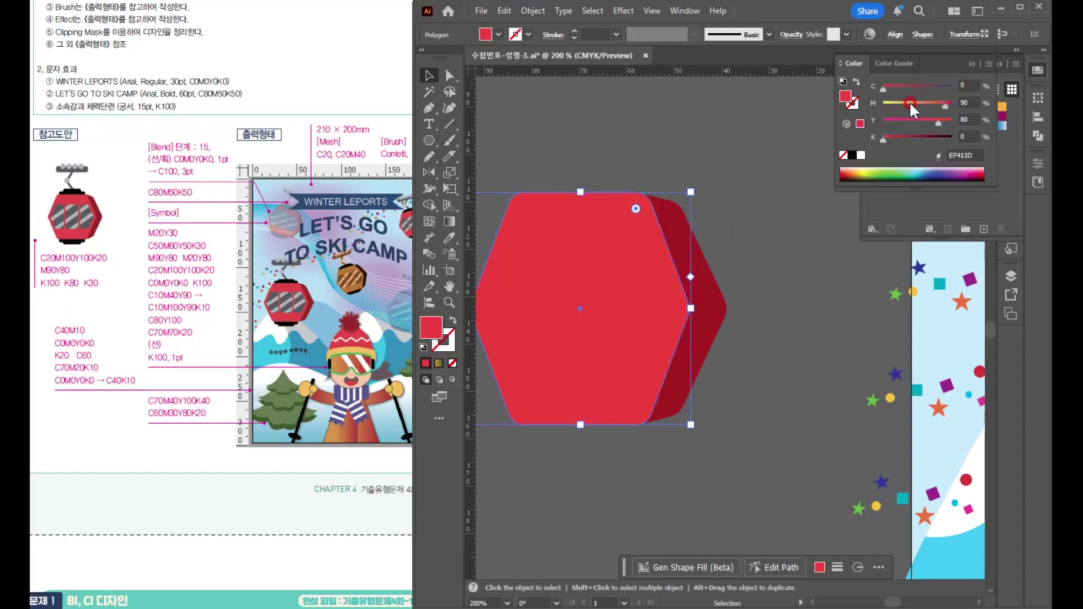
left_click(565, 151)
Create a smaller inset copy of the front hexagon with Offset Path, using a negative offset and Miter joins
scroll(639, 342, "down", 2)
scroll(639, 351, "up", 2)
left_click_drag(672, 322, 740, 272)
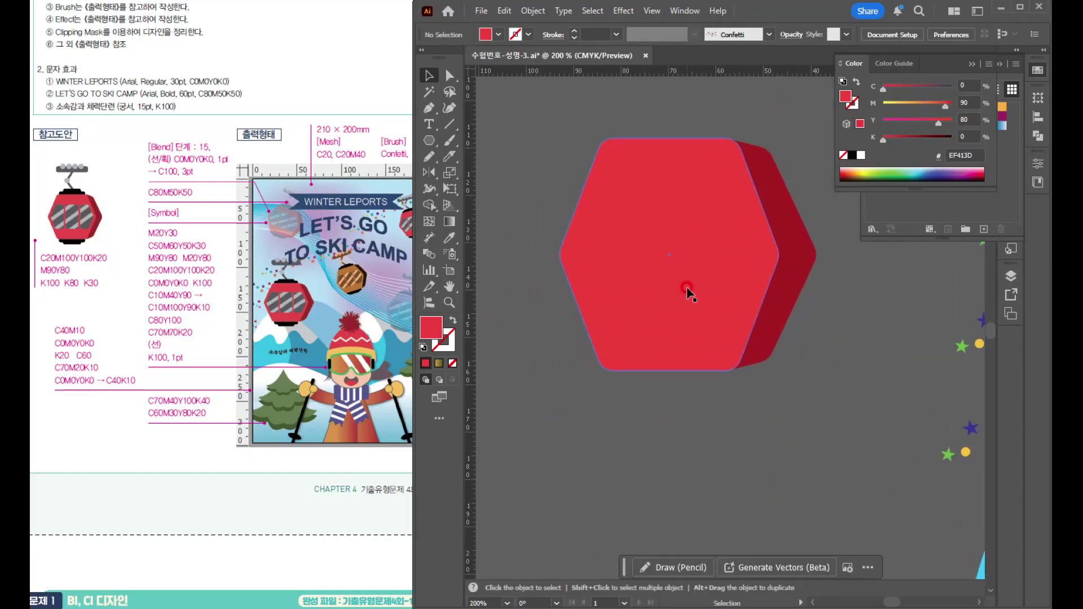
left_click(688, 287)
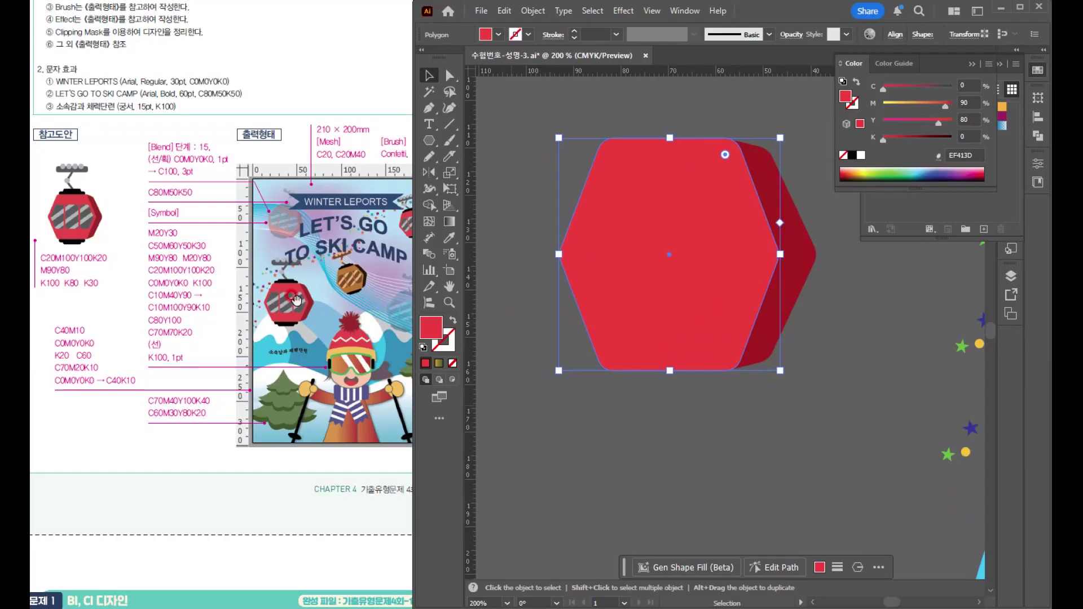
left_click(533, 11)
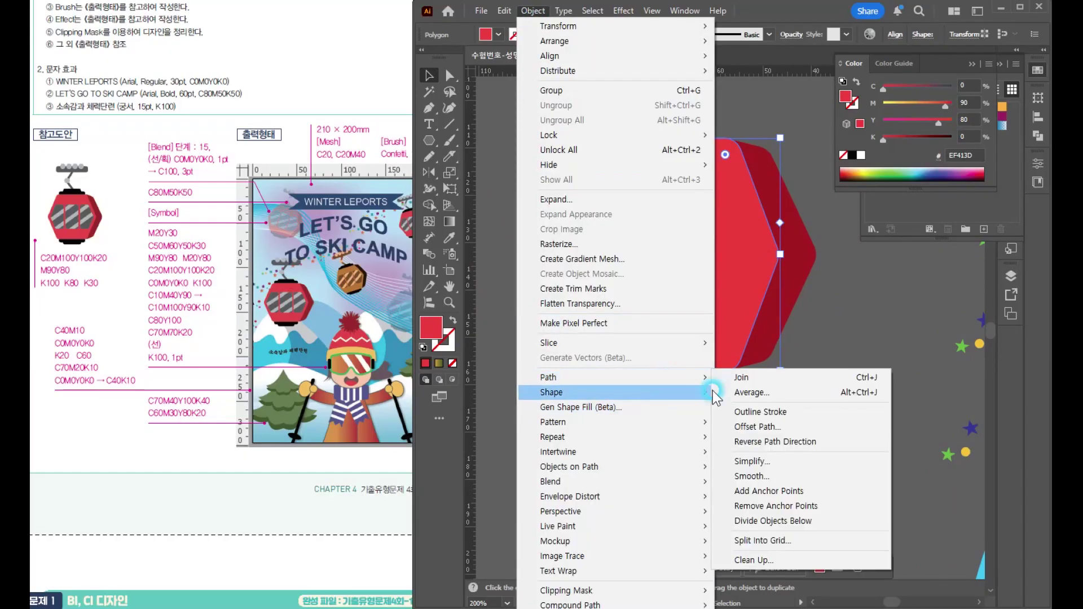
left_click(789, 427)
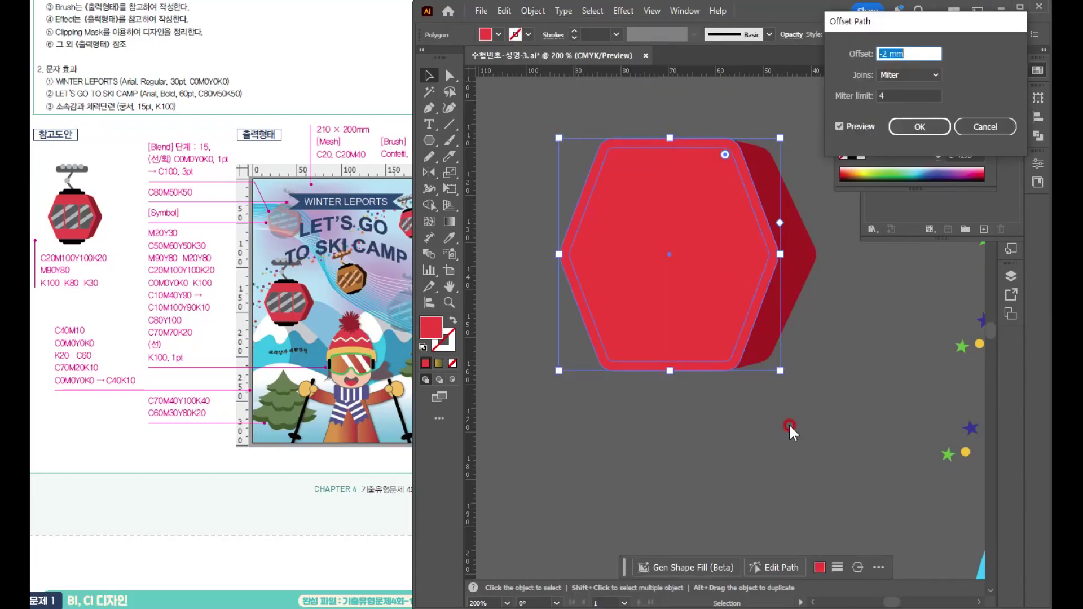
left_click(841, 124)
left_click(841, 124)
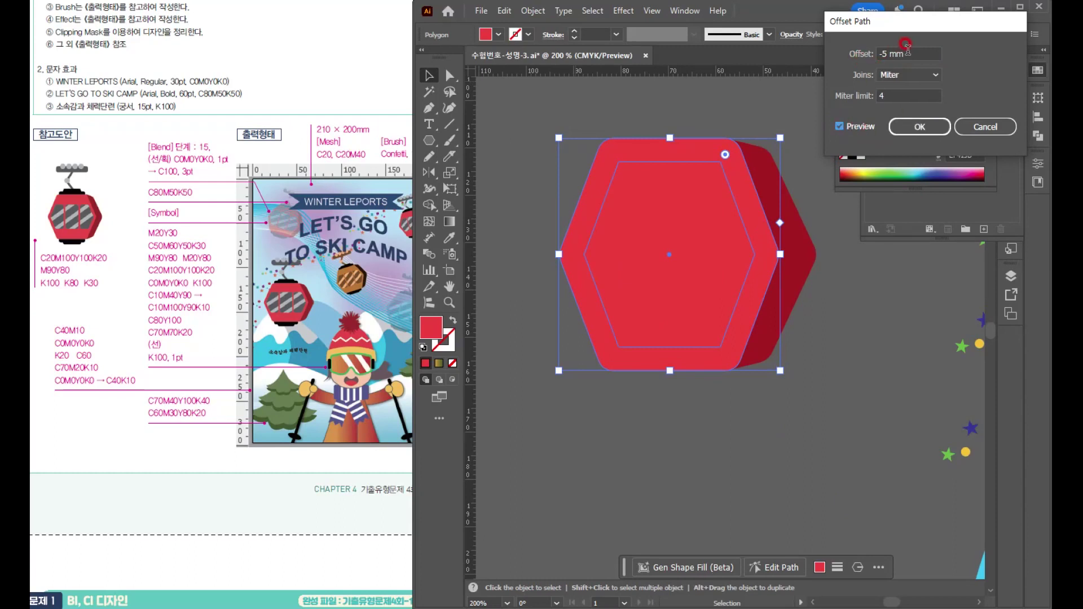
left_click_drag(907, 50, 637, 0)
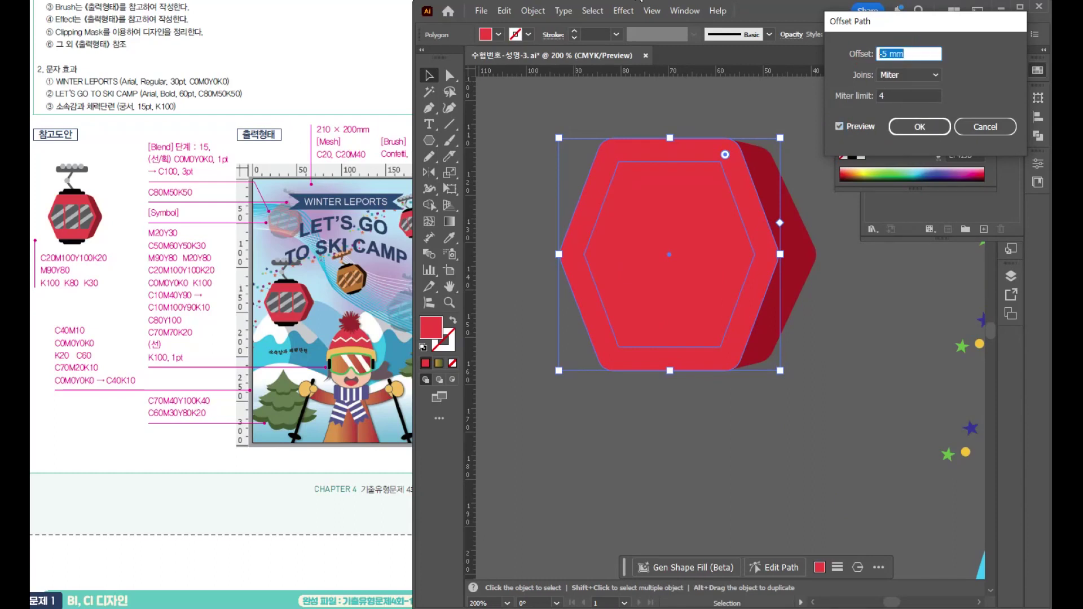
left_click(840, 126)
left_click(903, 127)
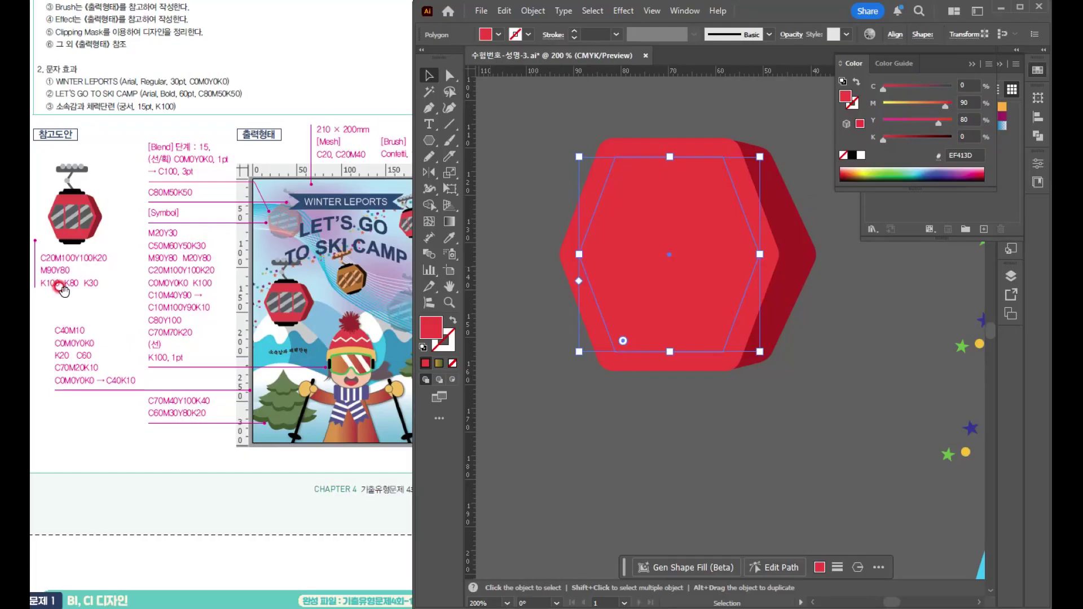
Fill the inset hexagon with K80 for the cabin window
left_click_drag(974, 87, 921, 96)
key("Tab")
type("0")
key("Tab")
type("0")
type("80")
key("Return")
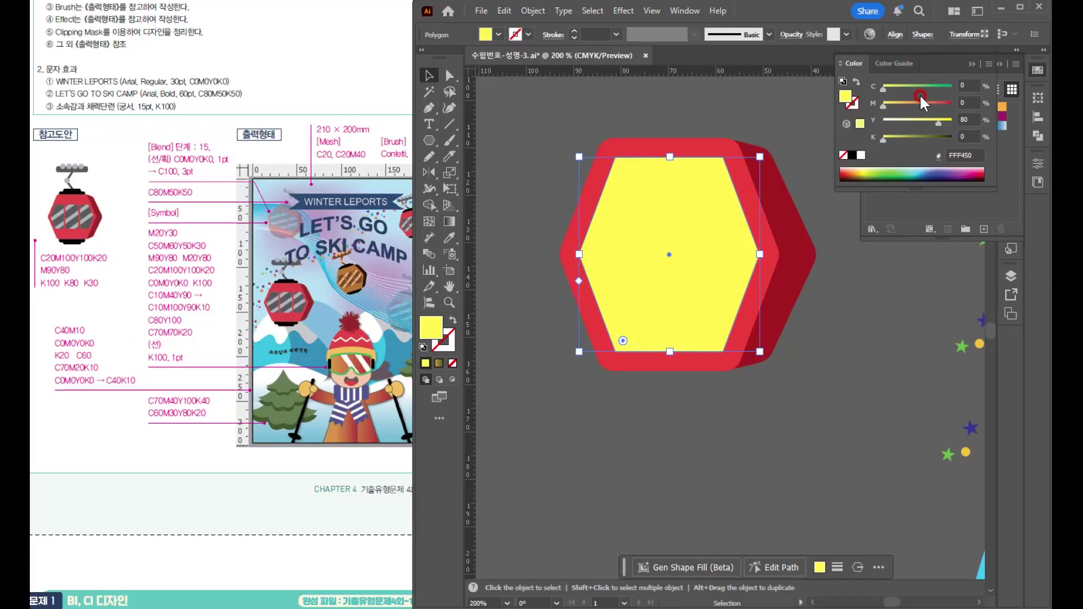
type("0")
key("Tab")
type("80")
key("Return")
left_click(153, 282)
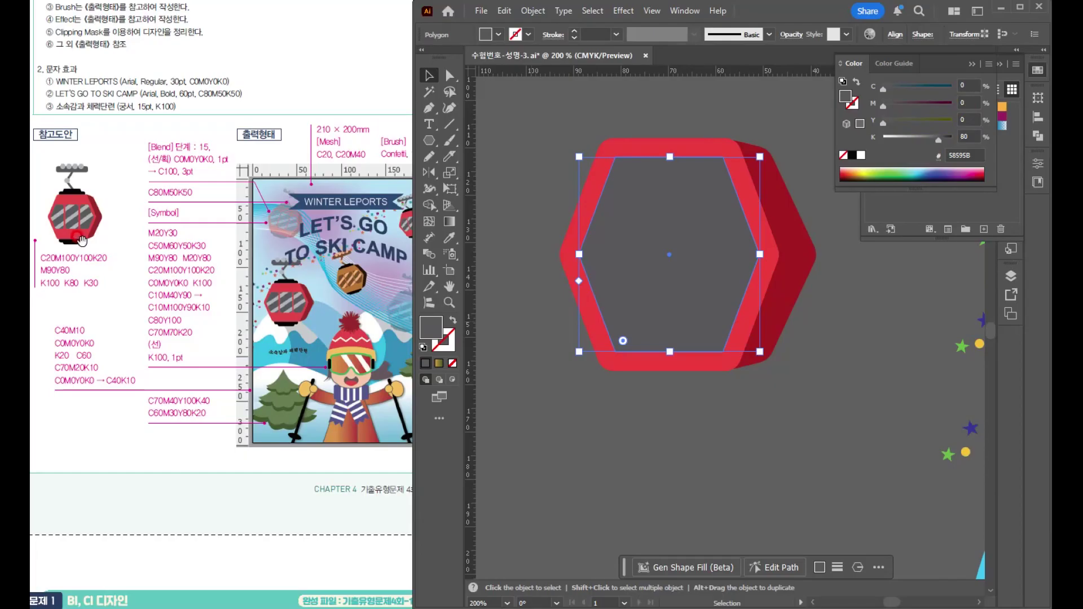
Draw a horizontal line across the upper part of the window, extending past the cabin, and give it a black stroke
left_click(450, 123)
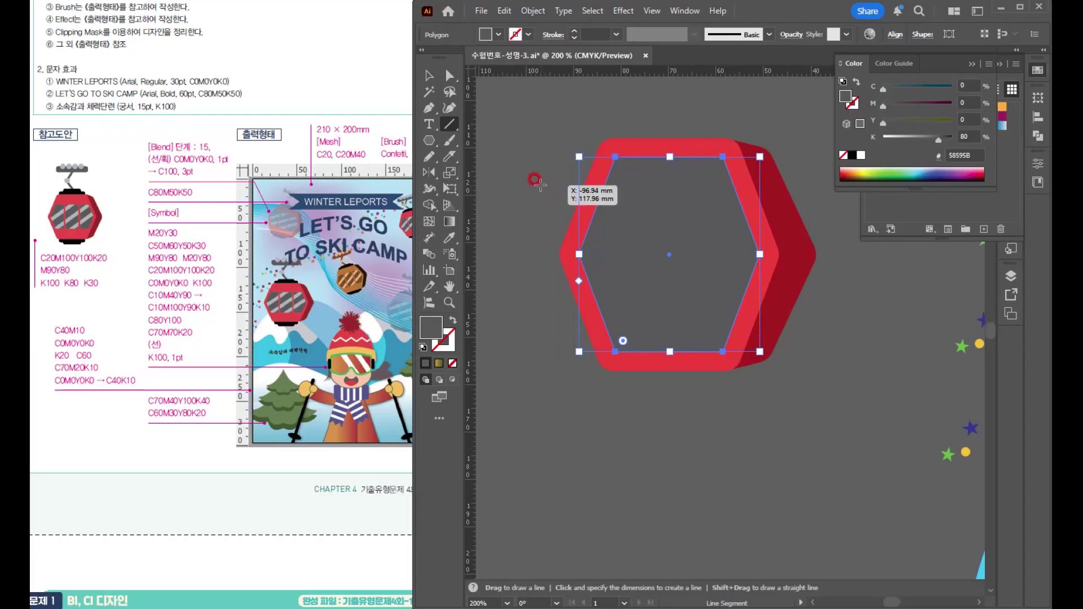
left_click_drag(541, 182, 816, 182)
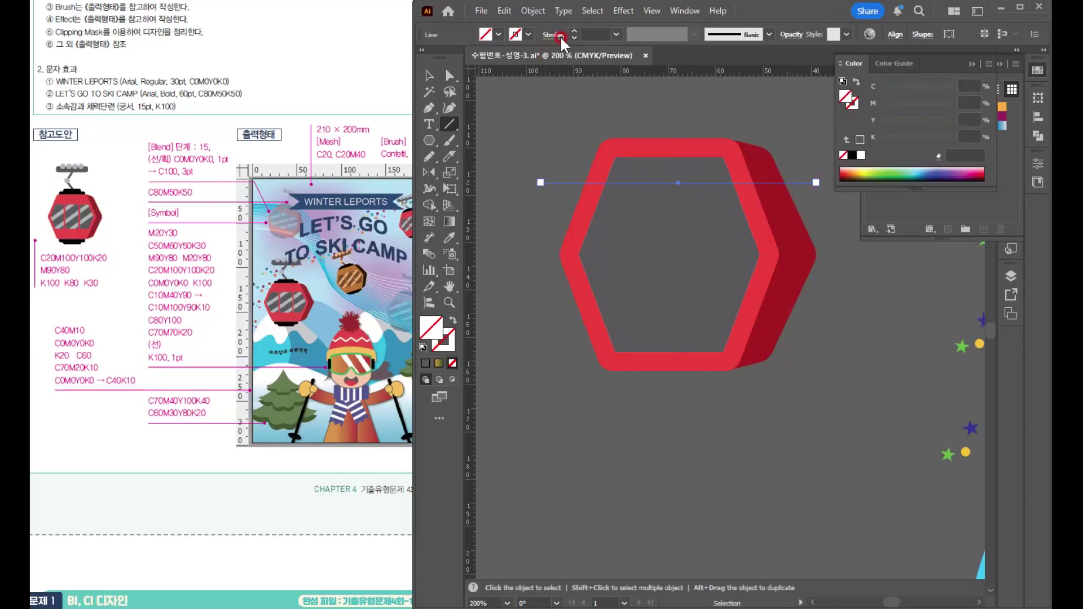
left_click(574, 32)
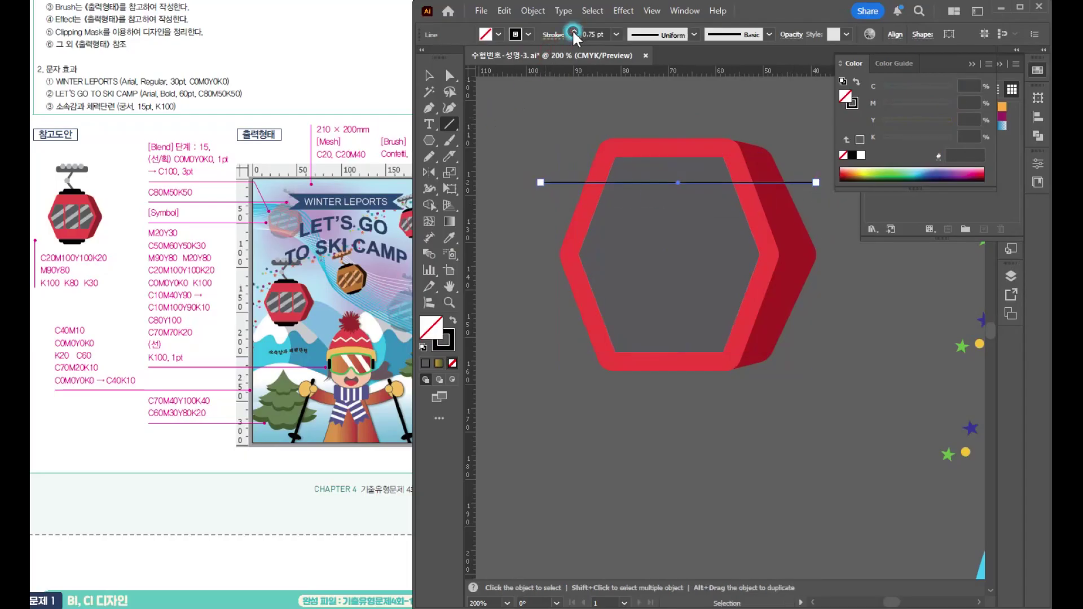
Duplicate the line across the lower part of the window and add two vertical lines through the middle of the cabin
left_click(430, 75)
left_click(730, 185)
left_click_drag(559, 182, 559, 327)
left_click_drag(813, 183, 691, 399)
Enlarge the whole cabin together with its four crossing lines and widen it horizontally
left_click(531, 169)
left_click_drag(531, 169, 864, 444)
scroll(733, 339, "right", 2)
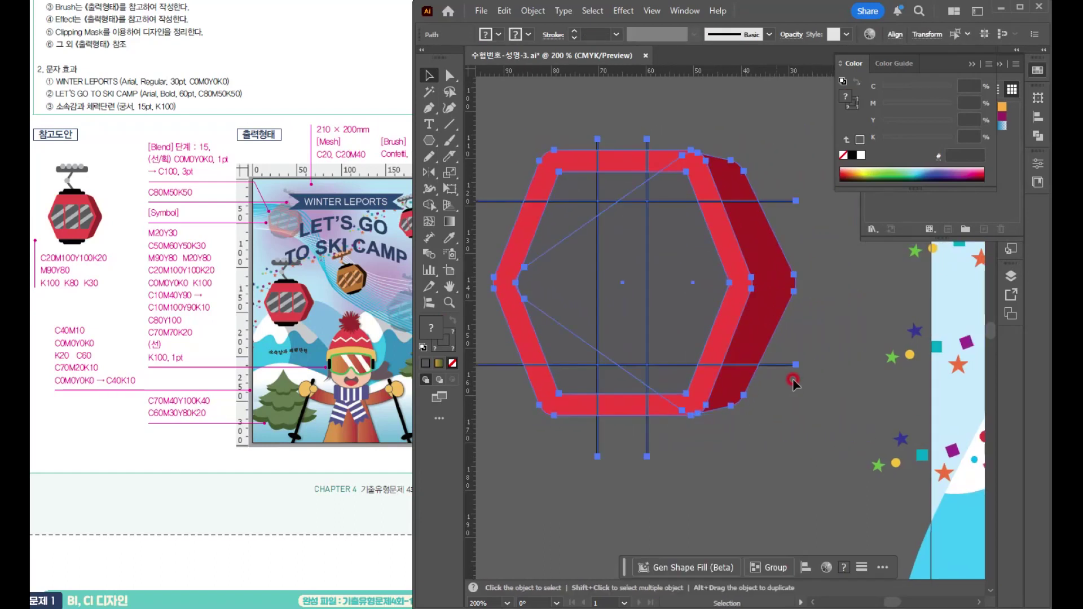
left_click_drag(796, 298, 827, 298)
key("space")
left_click_drag(700, 410, 721, 394)
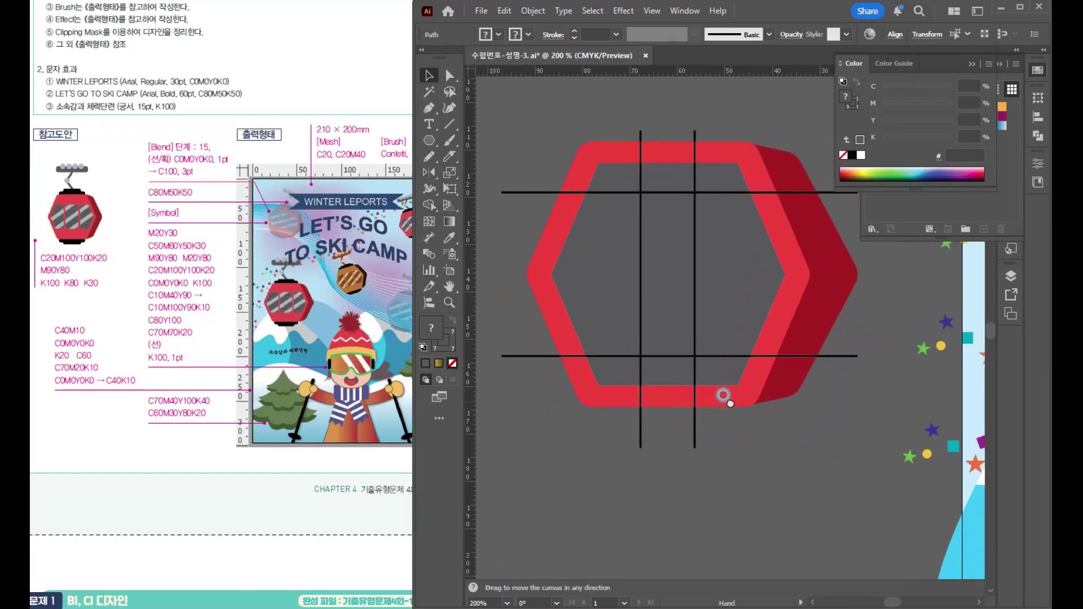
left_click(756, 496)
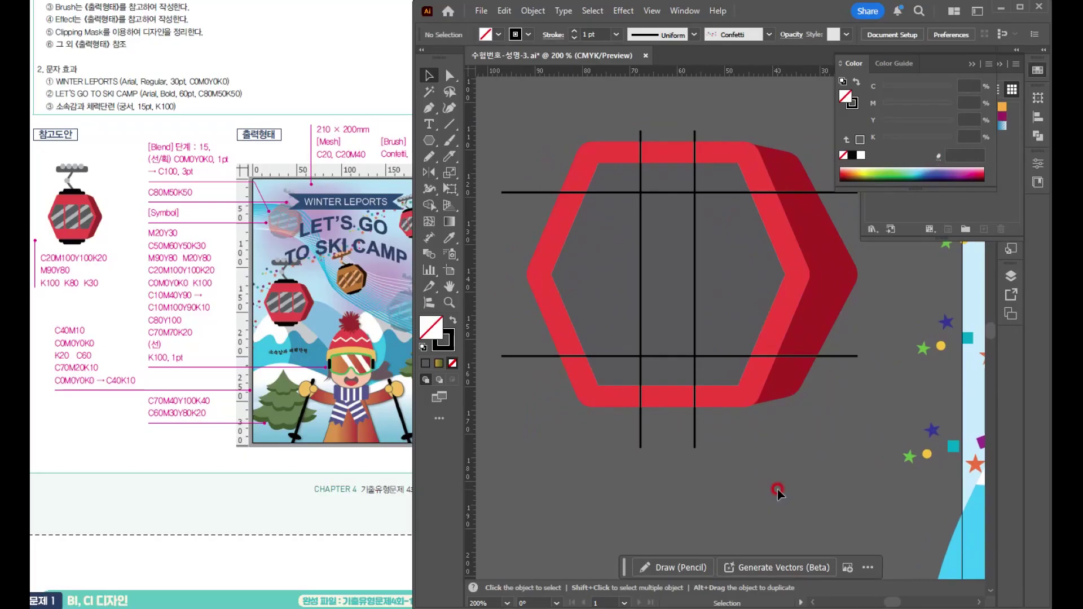
Divide the grey window hexagon along the four crossing lines and ungroup the resulting pieces
left_click(629, 262)
left_click(525, 193, "shift")
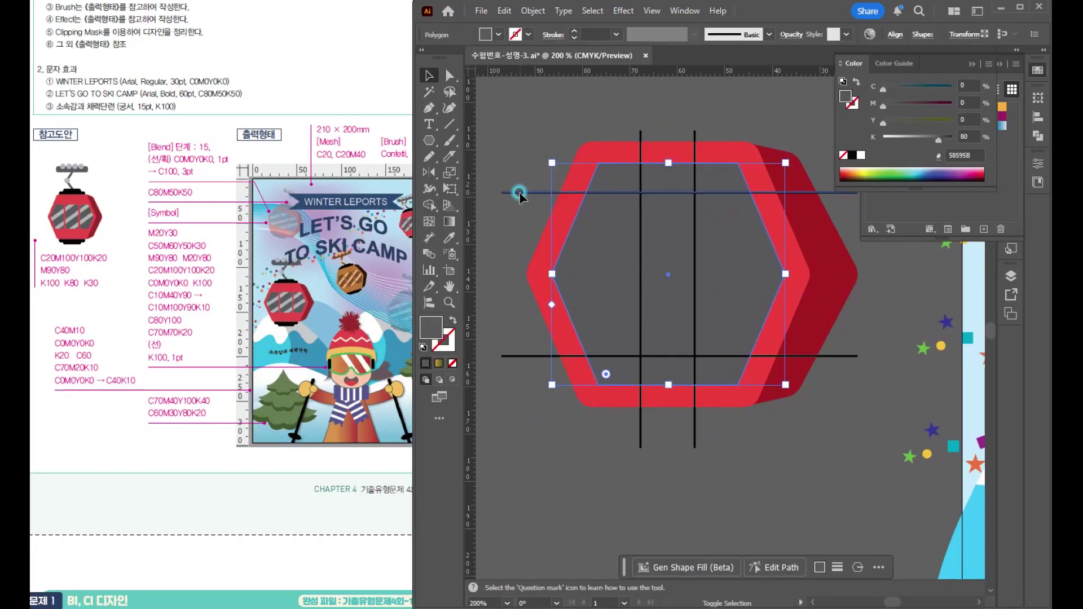
left_click(525, 357, "shift")
left_click_drag(617, 125, 727, 131)
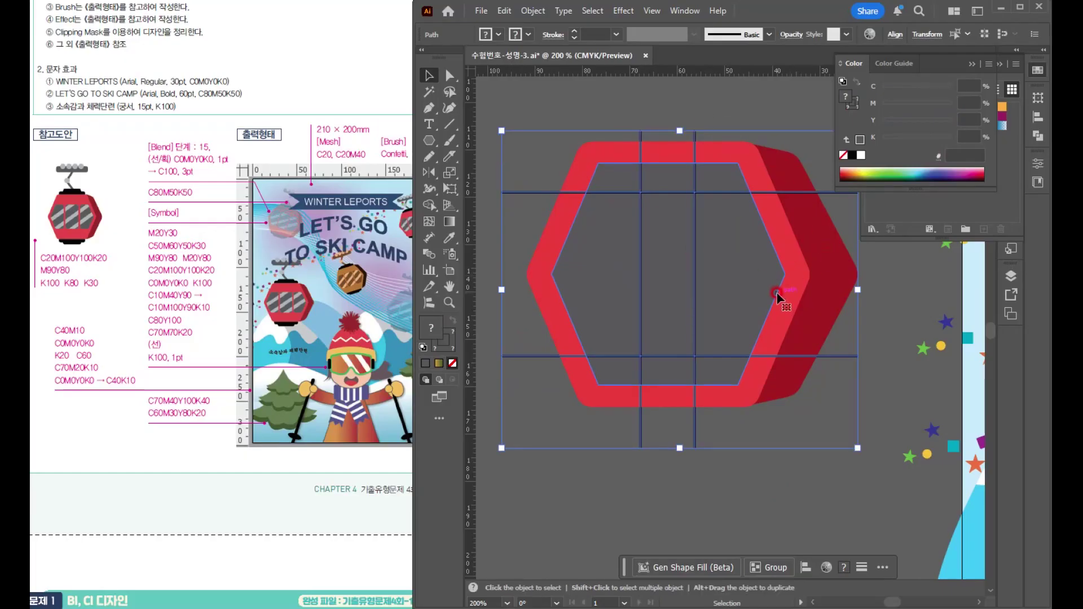
left_click_drag(701, 323, 687, 320)
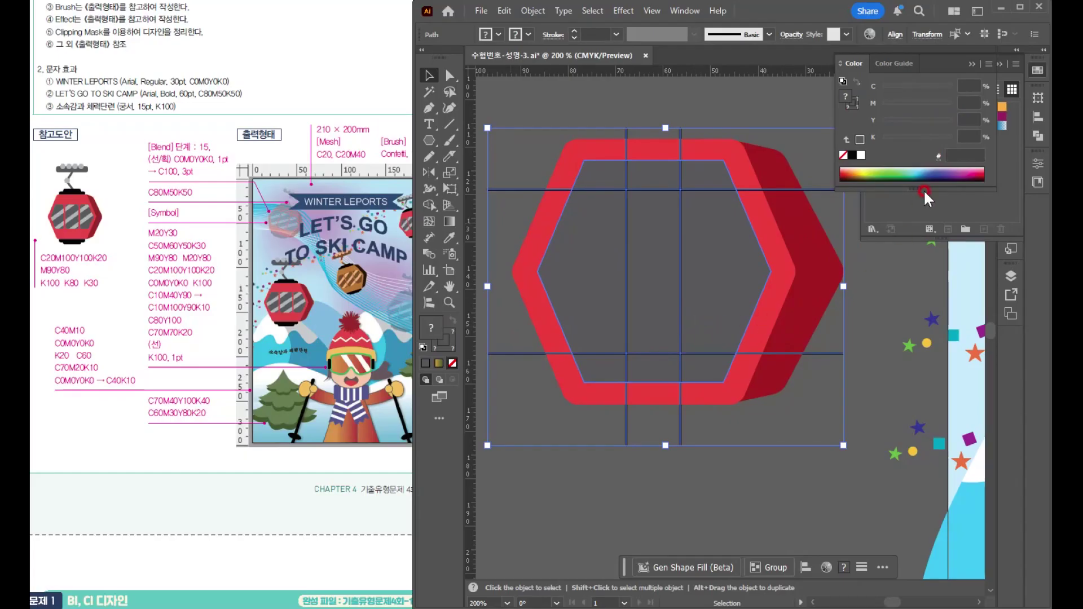
left_click(1041, 143)
left_click(894, 161)
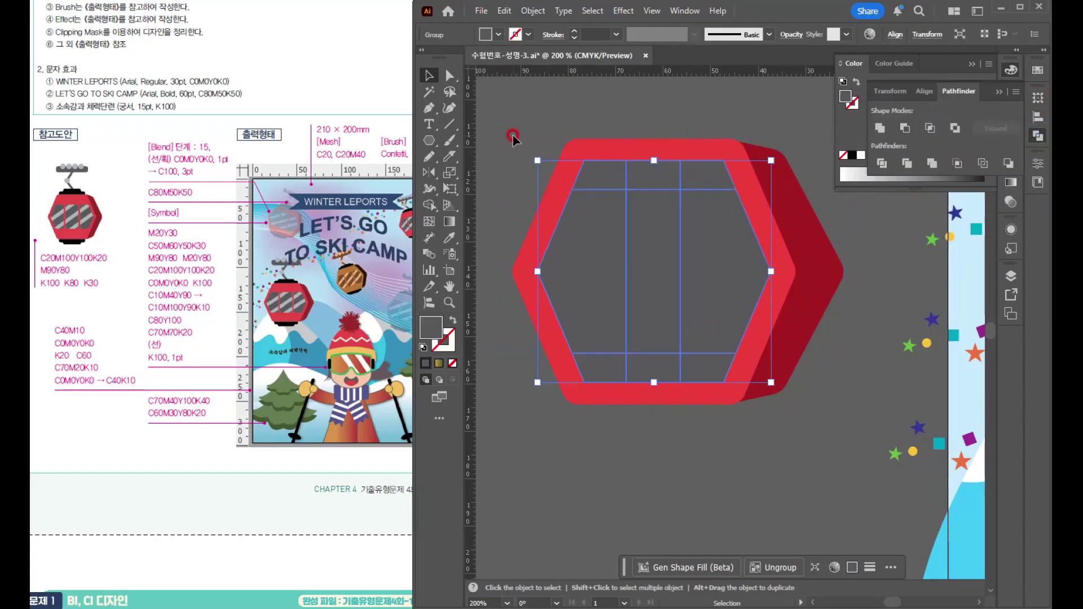
right_click(620, 241)
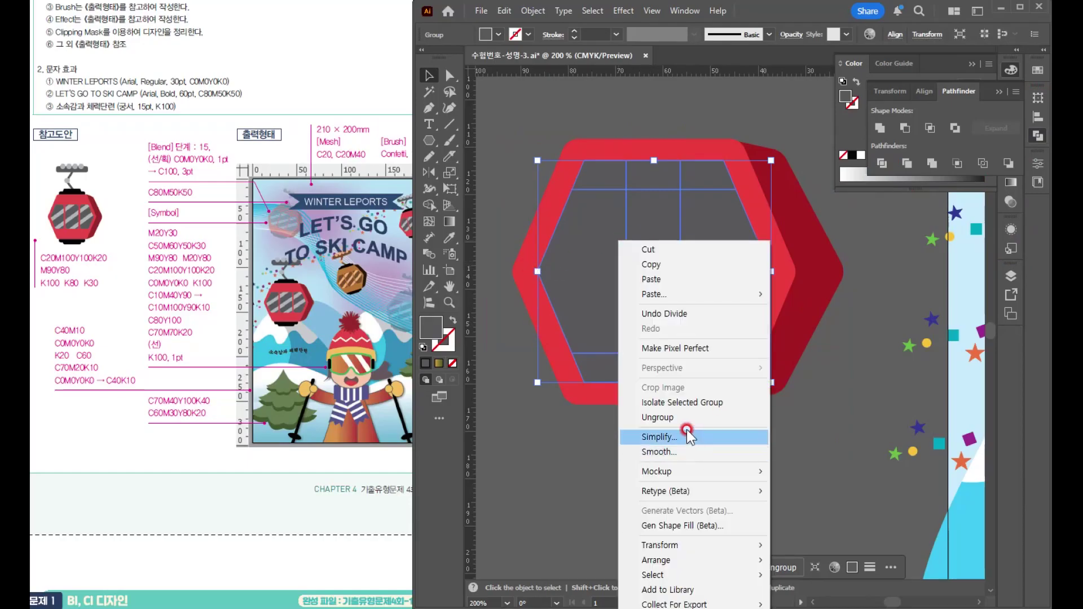
left_click(657, 418)
left_click(790, 452)
Delete the window pieces above the upper dividing line and below the lower one
left_click(607, 174)
key("Delete")
left_click(702, 172)
key("Delete")
left_click(603, 372)
key("Delete")
left_click(712, 370)
key("Delete")
Nudge the two outer window panes away from the middle pane to leave narrow red gaps between them
left_click(718, 279)
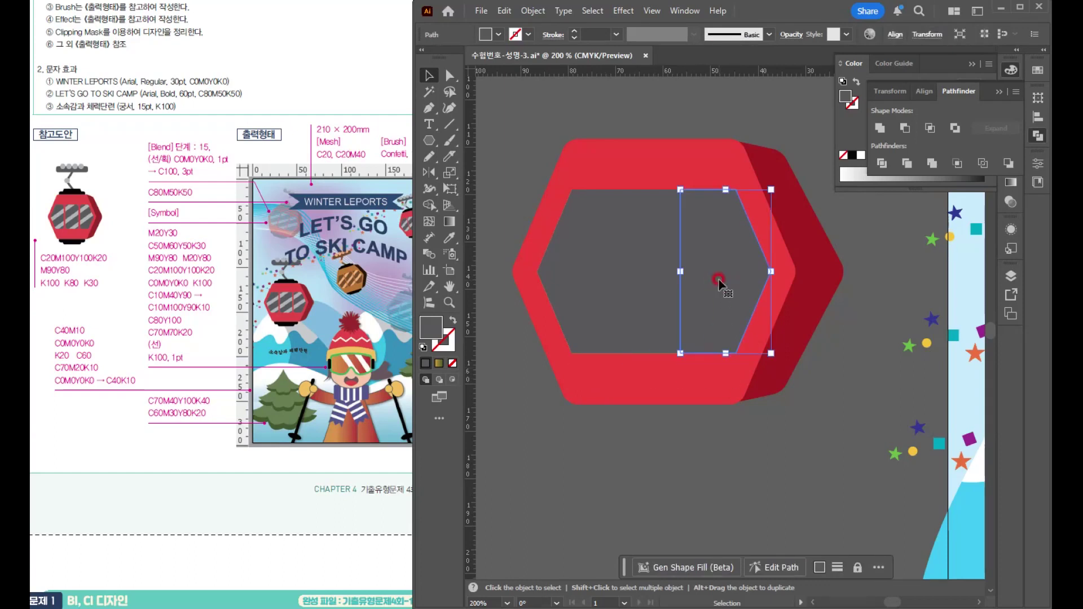
key("Right")
key("Right")
key("Right")
left_click(572, 283)
key("Left")
key("Left")
key("Left")
left_click(733, 282)
key("Right")
key("Right")
left_click(600, 315)
key("Left")
key("Left")
left_click(669, 476)
Round the corners of all three window panes together
left_click(590, 246)
left_click(657, 242, "shift")
left_click(732, 232, "shift")
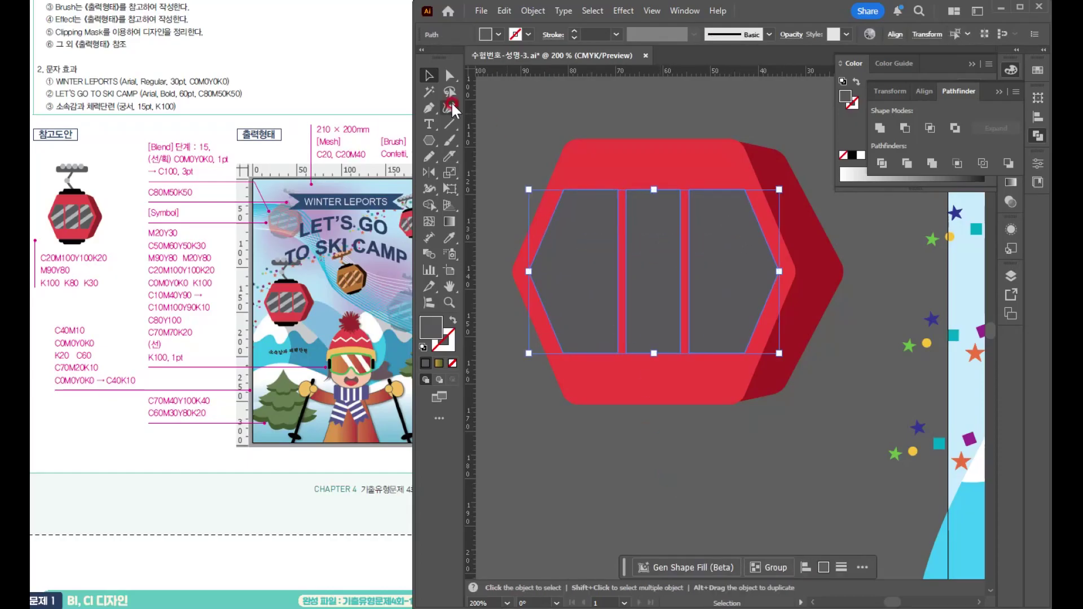
left_click(450, 75)
left_click_drag(671, 200, 667, 204)
key("ctrl+z")
left_click_drag(737, 201, 733, 206)
left_click(839, 476)
scroll(794, 402, "down", 3, "alt")
scroll(788, 394, "up", 2, "alt")
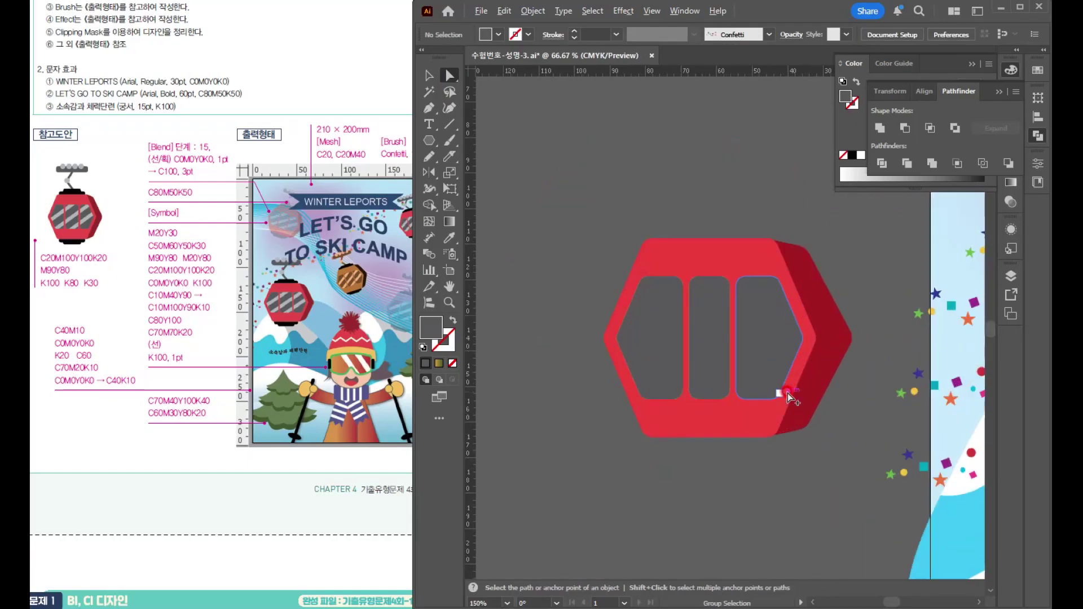
scroll(718, 405, "up", 1, "alt")
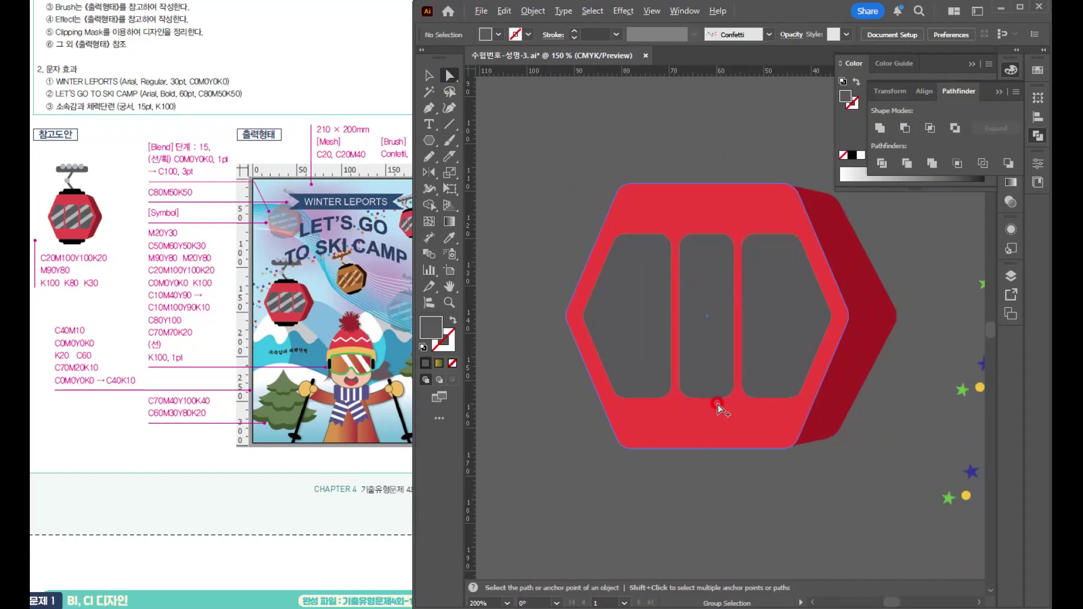
left_click_drag(656, 406, 622, 406)
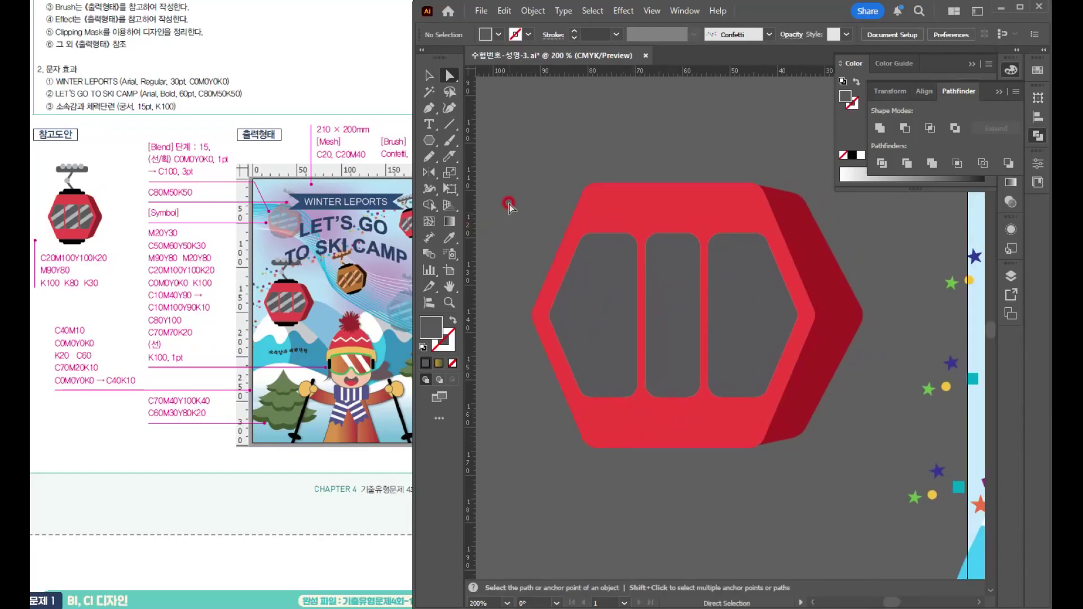
Draw a narrow vertical rectangle over the first window pane, extending below the cabin, and fill it with K30
left_click_drag(434, 141, 475, 140)
left_click_drag(590, 191, 614, 515)
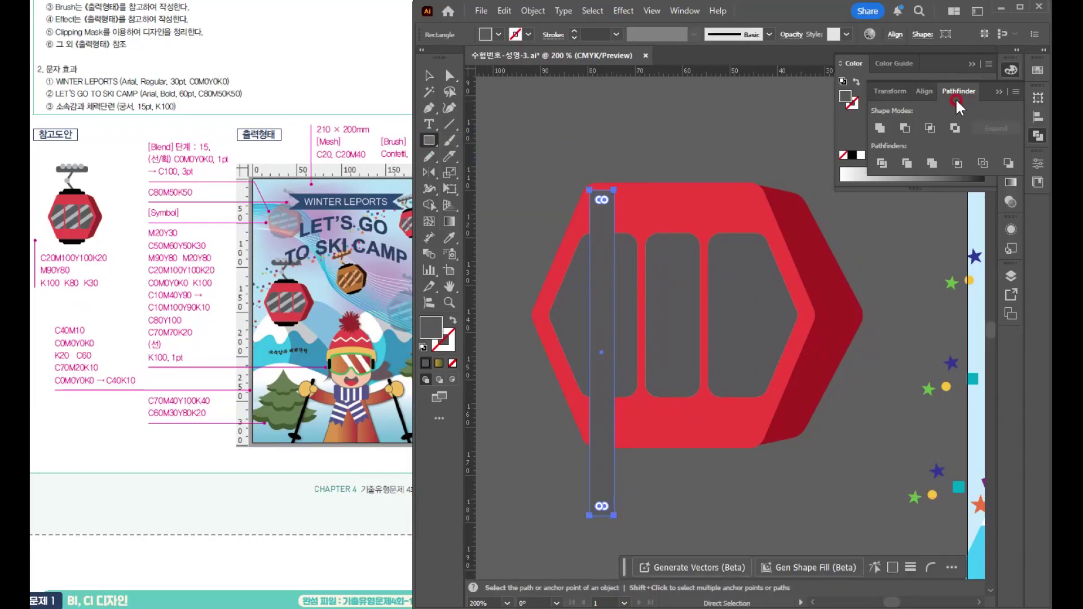
left_click(855, 134)
left_click(903, 85)
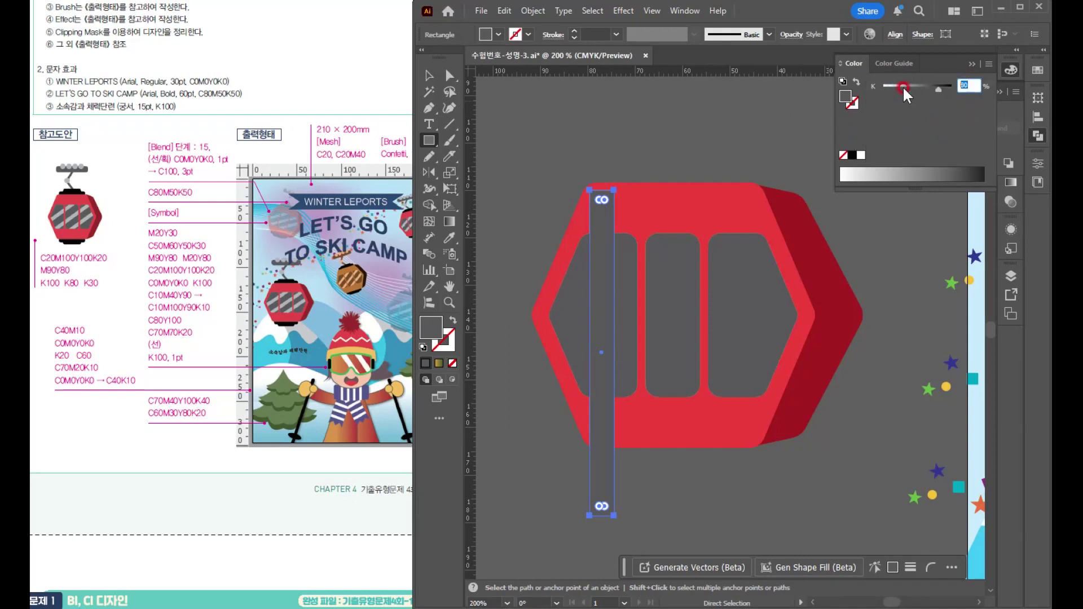
key("v")
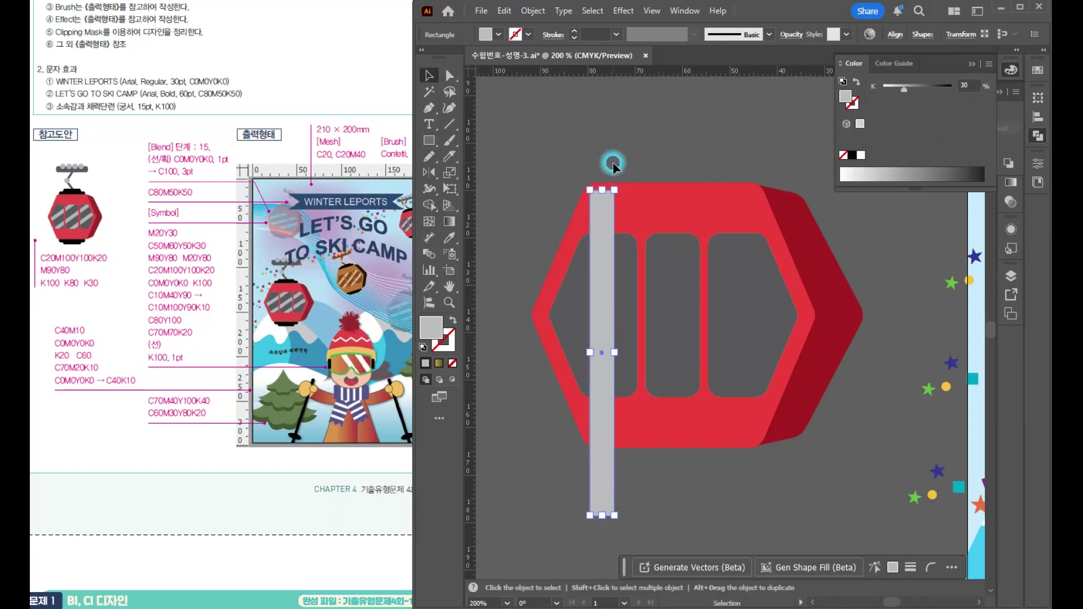
Tilt the light grey stripe diagonally across the windows and duplicate it twice at even spacing
left_click_drag(616, 191, 674, 216)
left_click_drag(728, 193, 777, 236)
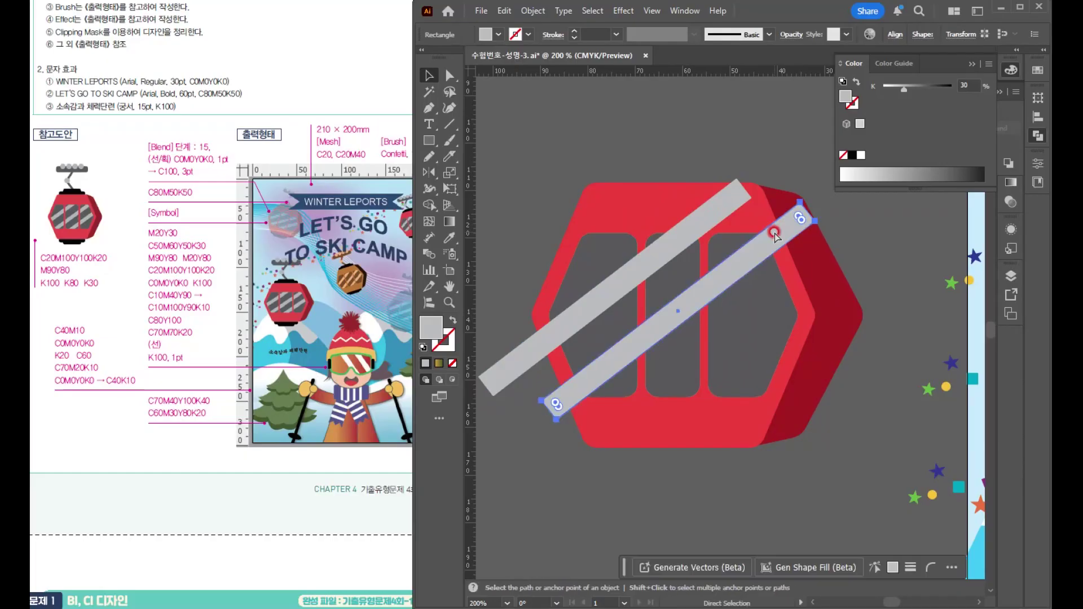
key("ctrl+d")
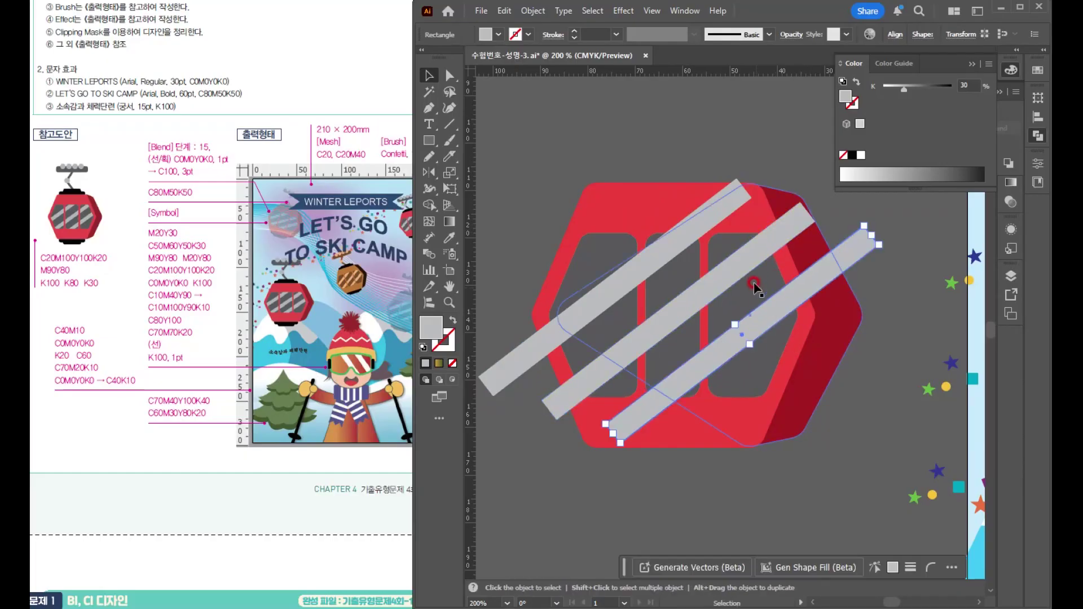
Combine the three window panes into one compound path and bring it to the front
left_click(578, 264)
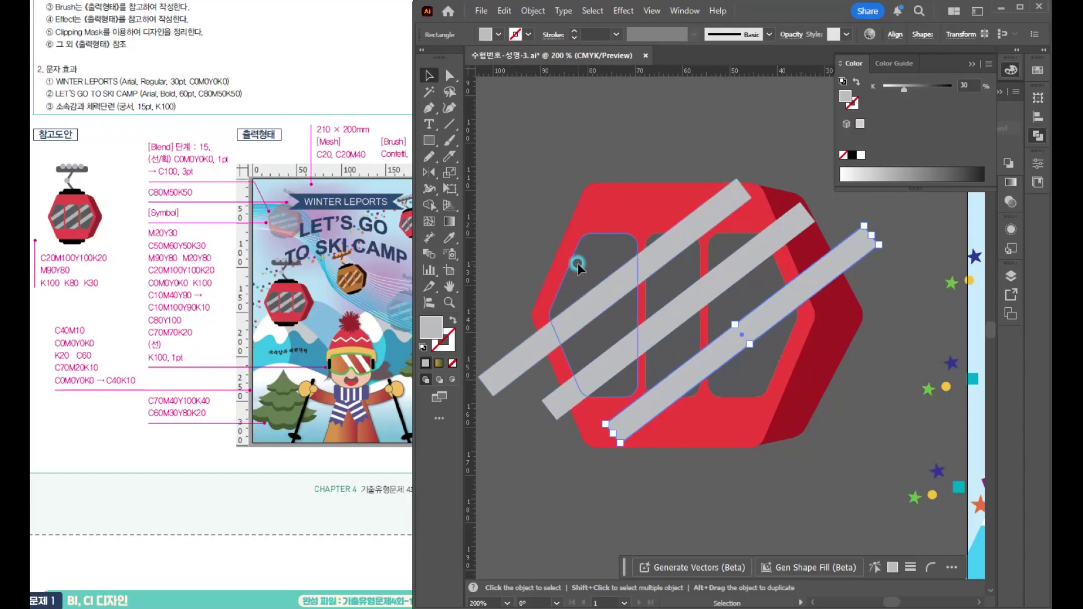
left_click(675, 281)
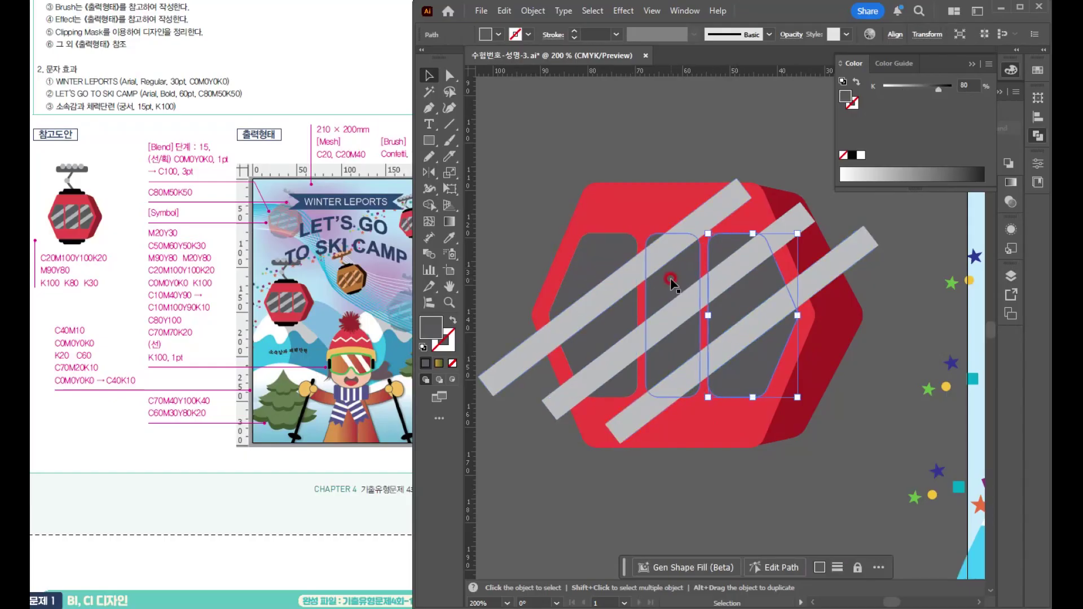
left_click(757, 243)
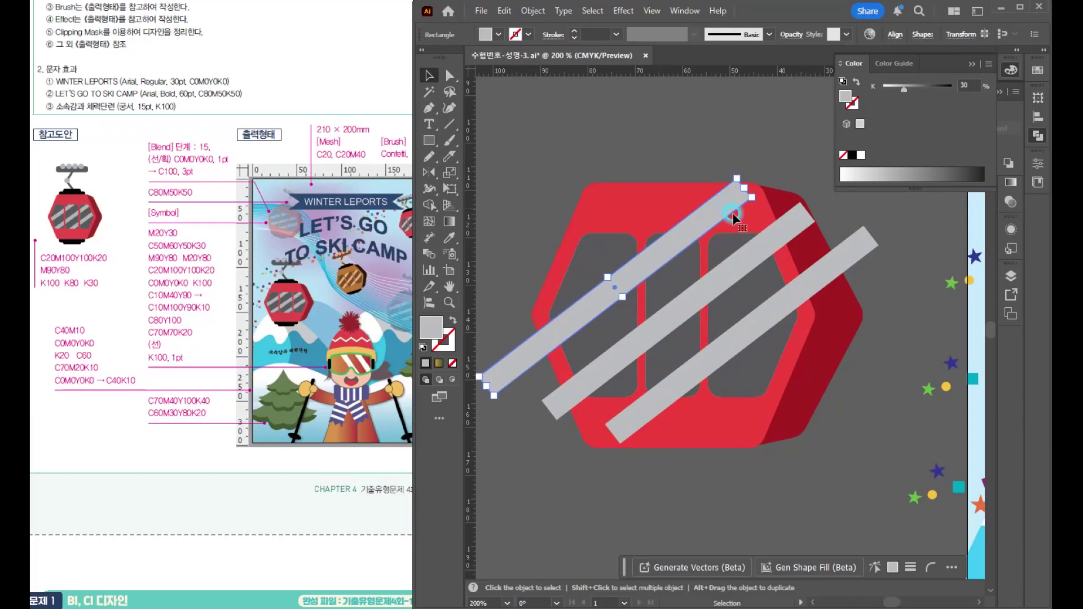
left_click(600, 245)
left_click(677, 280, "shift")
left_click(725, 244, "shift")
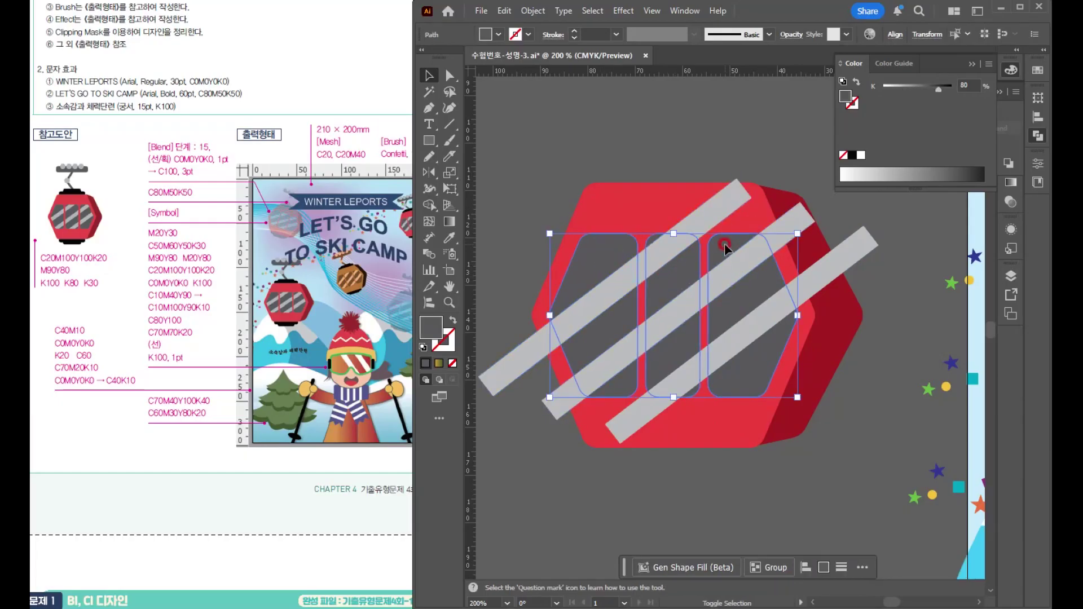
left_click(538, 9)
mouse_move(662, 557)
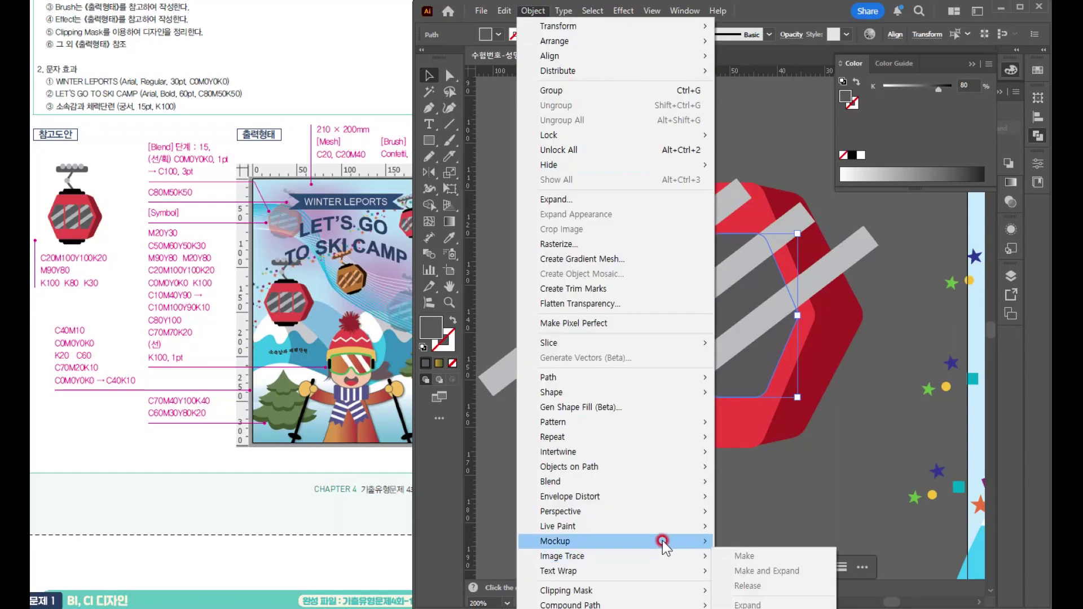
mouse_move(650, 603)
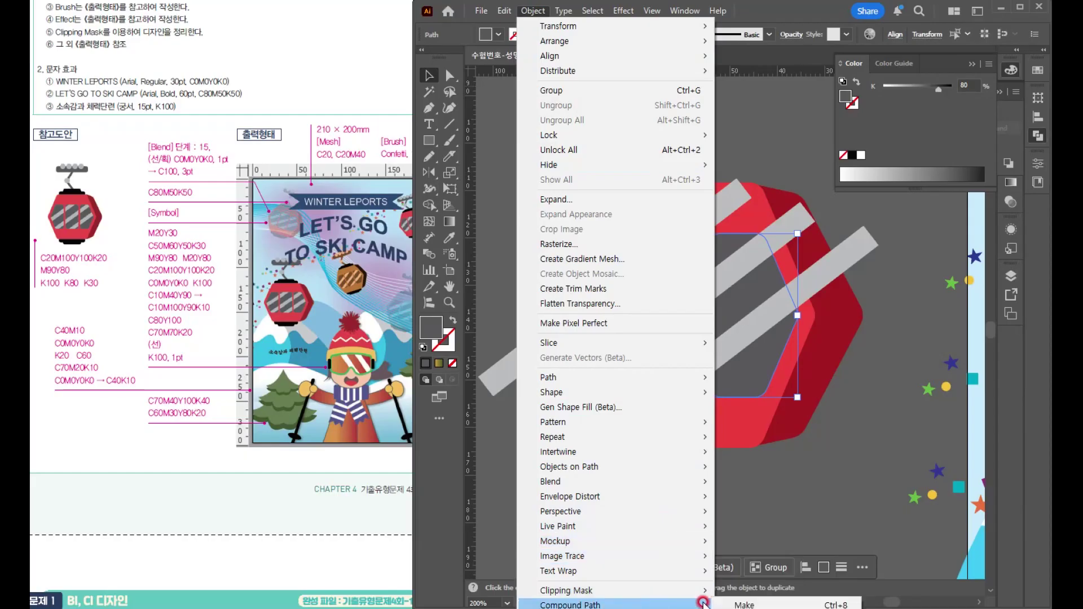
left_click(721, 604)
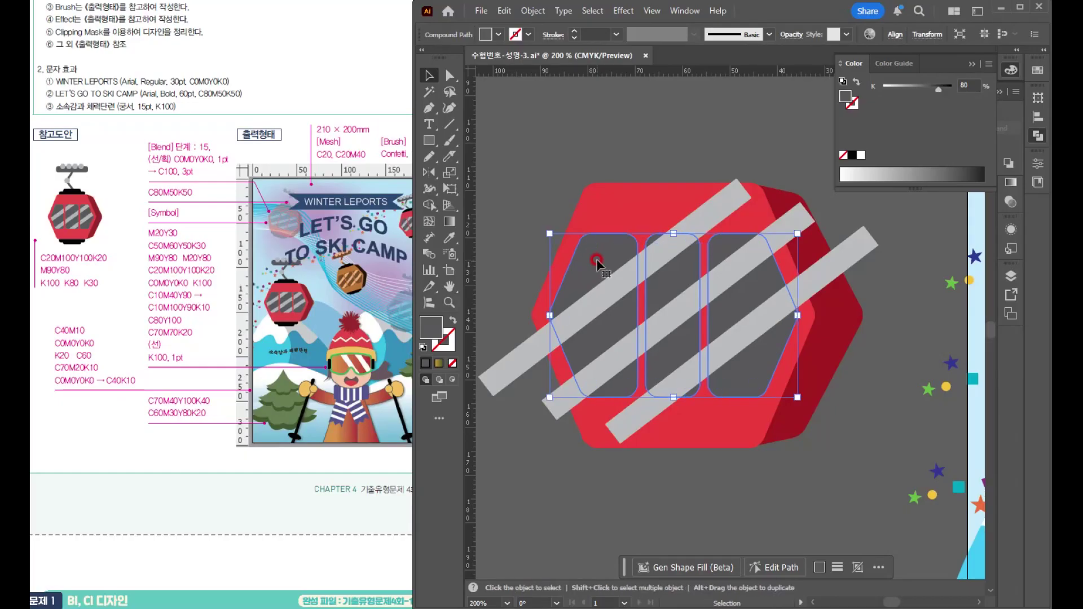
key("ctrl+shift+bracketright")
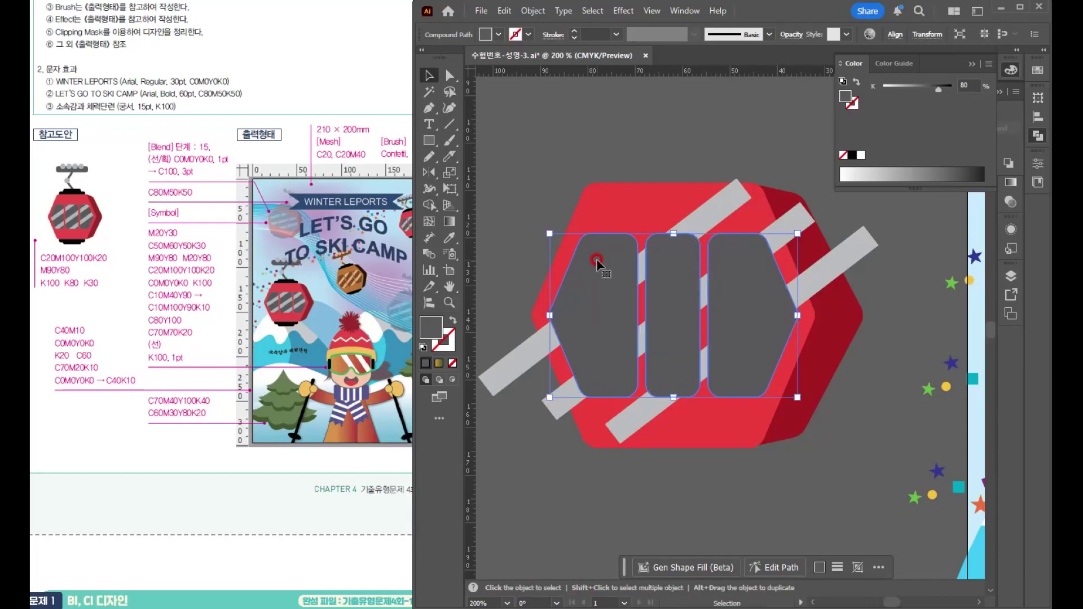
Clip the three diagonal stripes inside the window panes with a clipping mask
left_click(733, 201, "shift")
left_click(822, 263, "shift")
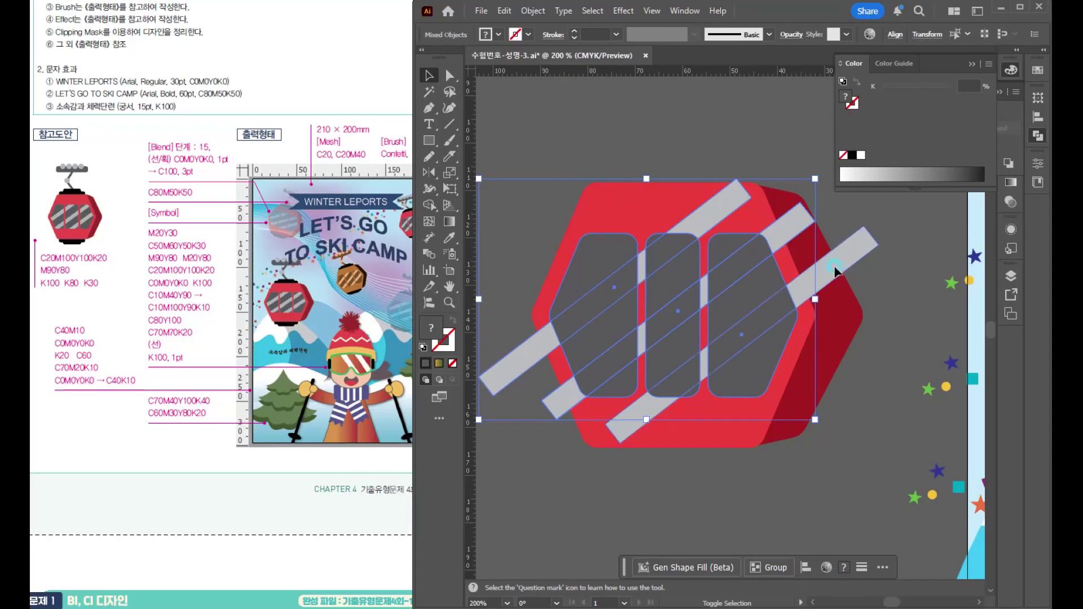
right_click(608, 277)
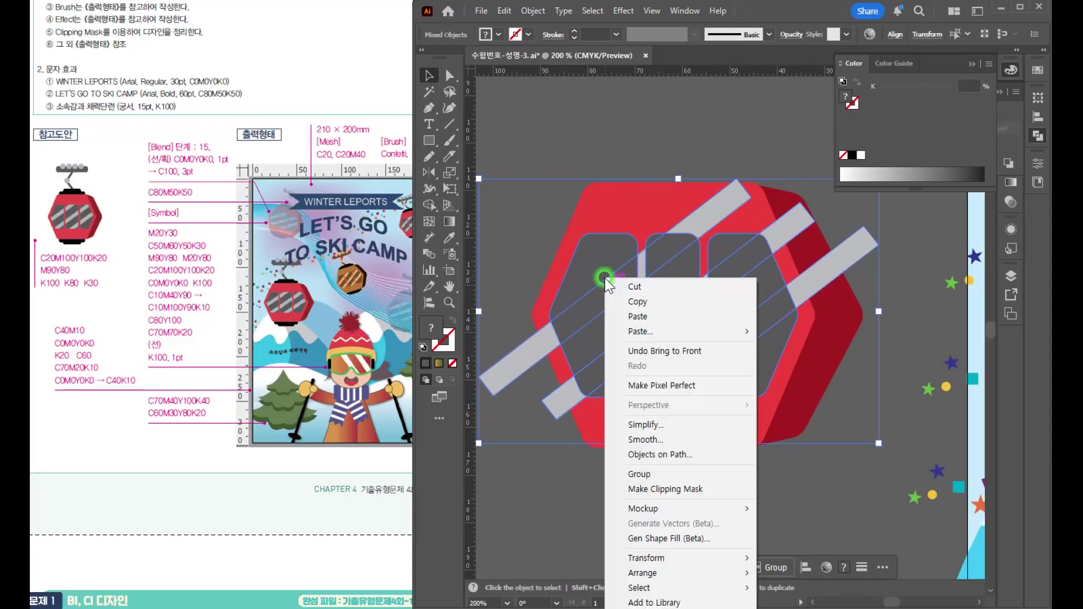
left_click(665, 490)
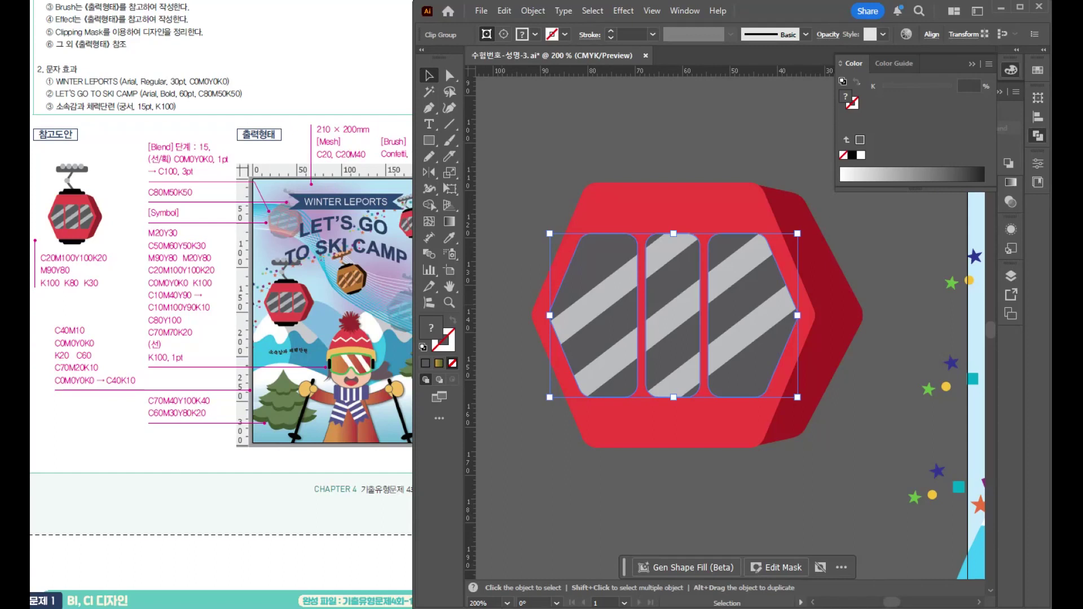
left_click(670, 151)
Draw a black bar with rounded corners on top of the cabin and stack a narrower copy above it
left_click_drag(714, 151, 677, 223)
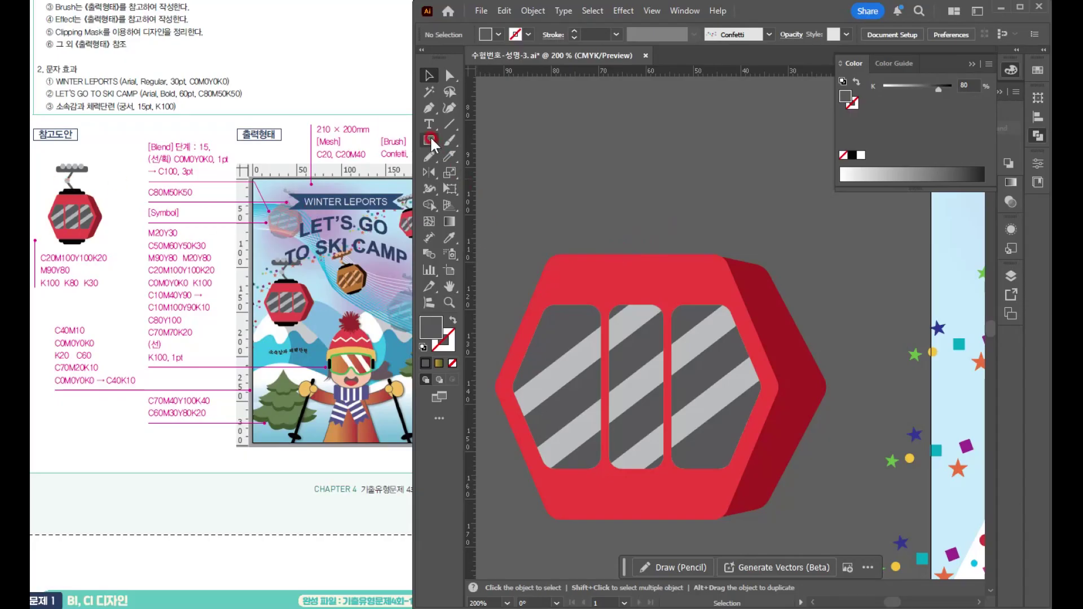
left_click_drag(430, 140, 499, 154)
key("ctrl+equal")
left_click_drag(584, 213, 826, 243)
left_click_drag(813, 227, 816, 223)
left_click(852, 155)
left_click(429, 76)
left_click_drag(673, 228, 673, 213)
left_click_drag(779, 217, 790, 188)
left_click_drag(719, 242, 604, 312)
Draw a thin vertical rectangle above the black bars, fill it with K80 and tilt it as a hanger arm
left_click_drag(429, 140, 459, 146)
left_click_drag(561, 114, 581, 226)
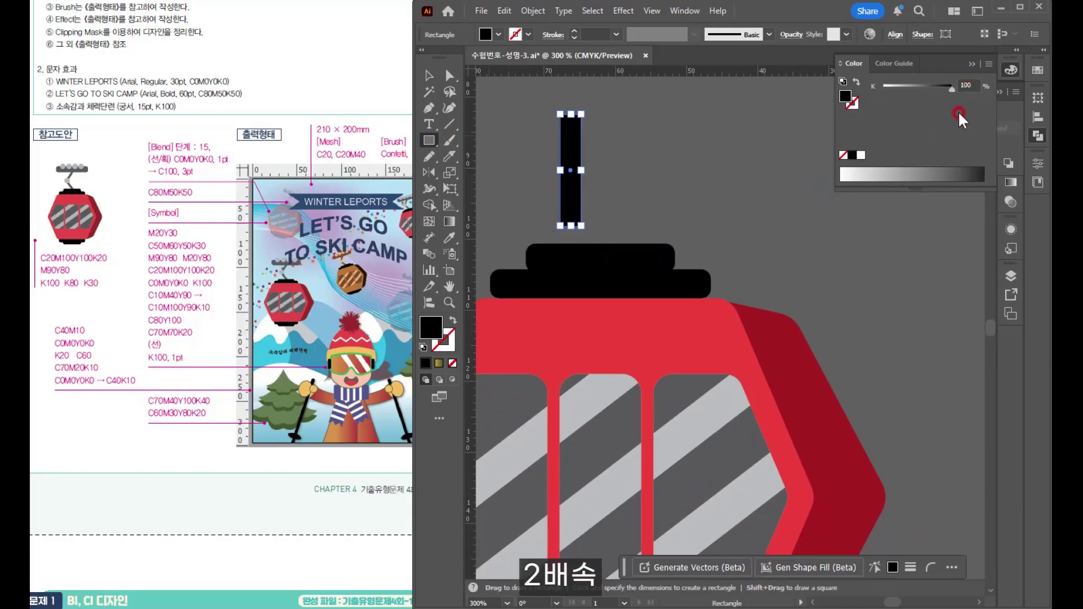
double_click(969, 85)
type("80")
key("Return")
left_click_drag(586, 110, 625, 233)
scroll(585, 153, "down", 1)
Draw a small circle below the tilted arm as the hanger joint and fill it with K30
left_click_drag(429, 140, 491, 172)
left_click_drag(596, 298, 605, 317)
double_click(969, 85)
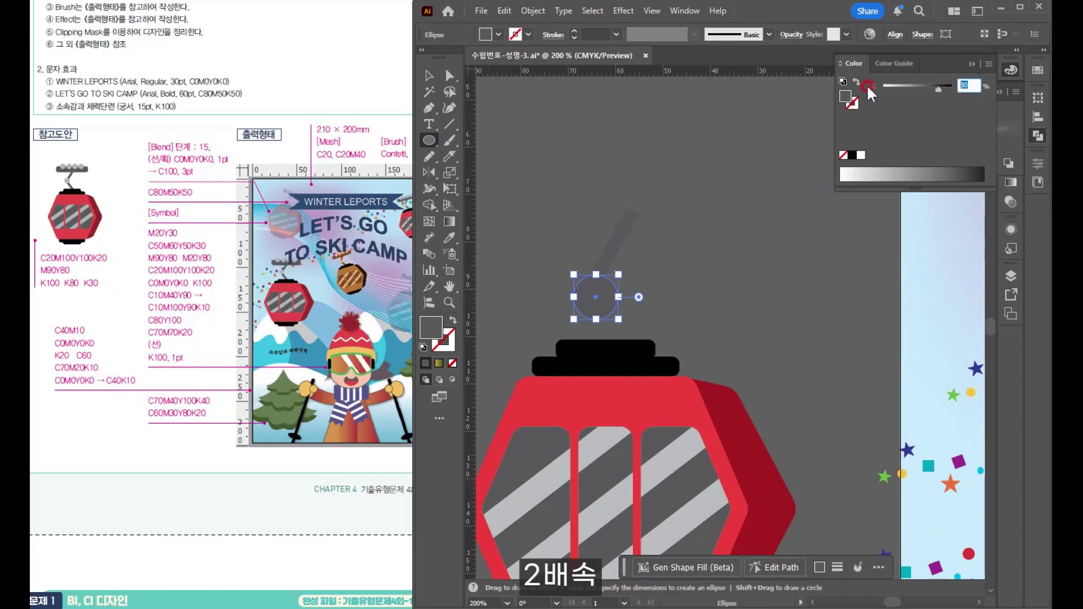
type("30")
key("Return")
Add an oppositely tilted copy of the arm and position the circle where the two arms meet
key("v")
left_click(618, 190)
left_click_drag(609, 244, 615, 252)
left_click_drag(602, 308, 607, 285)
left_click_drag(634, 230, 634, 222)
left_click(596, 290)
scroll(603, 286, "up", 3)
left_click_drag(664, 319, 649, 303)
Copy a black rounded bar to the upper end of the hanger arm and fill it with K80
scroll(667, 298, "down", 4)
left_click_drag(674, 247, 686, 351)
scroll(659, 280, "up", 2)
left_click_drag(689, 405, 757, 203)
left_click(739, 308)
double_click(966, 86)
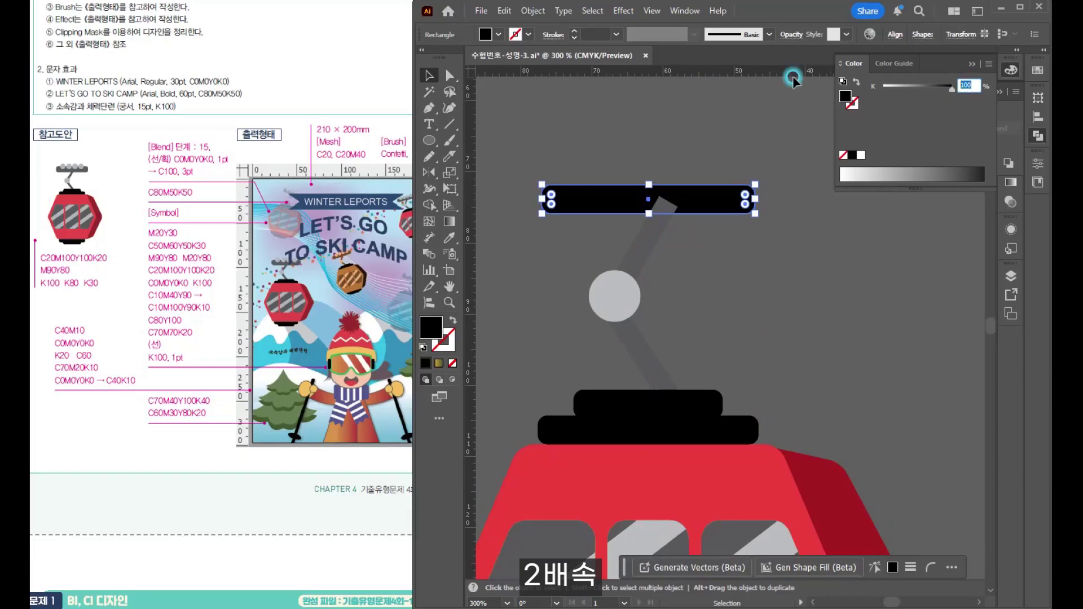
type("80")
key("Return")
Copy the light grey circle onto the hanger's upper bar and repeat it in an evenly spaced row
left_click_drag(617, 312, 670, 210)
left_click(801, 221)
left_click_drag(836, 220, 870, 221)
left_click_drag(790, 240, 714, 261)
left_click_drag(604, 216, 578, 217)
left_click_drag(586, 212, 643, 214)
key("ctrl+d")
key("ctrl+d")
Duplicate the two black bars from the cabin's roof to its underside as a base
left_click(849, 302)
key("ctrl+minus")
key("ctrl+minus")
left_click_drag(772, 398, 727, 269)
left_click(675, 255)
left_click(691, 268, "shift")
left_click_drag(657, 264, 655, 486)
left_click_drag(654, 487, 628, 228)
left_click_drag(651, 205, 648, 177)
Group the whole cable car and move it onto the poster
left_click(706, 282)
key("ctrl+minus")
key("ctrl+minus")
key("ctrl+minus")
left_click_drag(708, 297, 584, 309)
left_click_drag(506, 159, 602, 320)
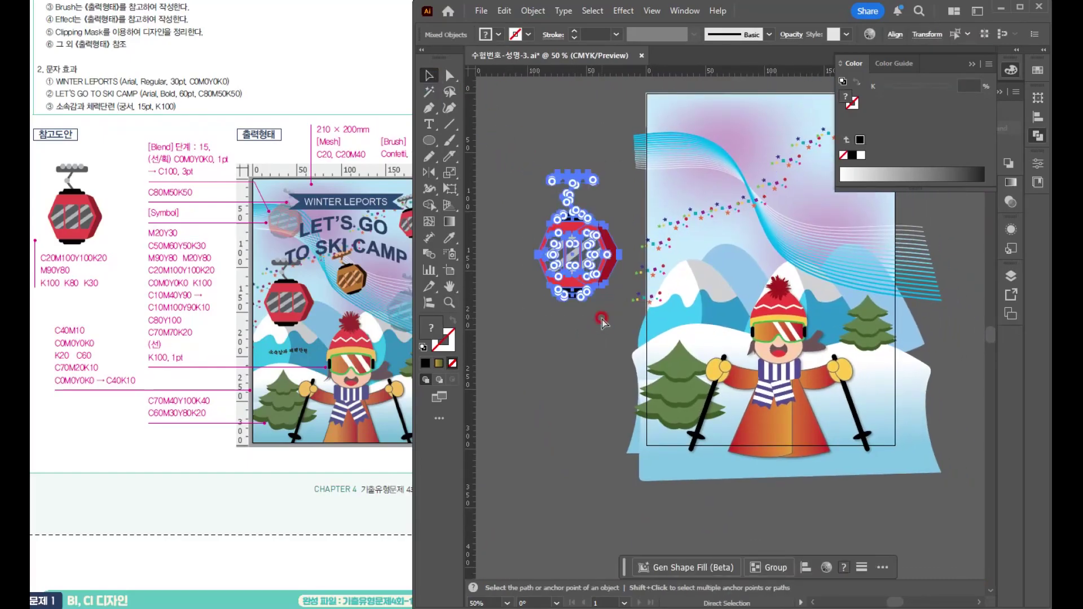
left_click_drag(581, 260, 718, 232)
Scale down the cable car and place it above the mountains, near the poster's left edge
mouse_move(784, 291)
left_mouse_down()
mouse_move(653, 363)
mouse_move(807, 225)
left_mouse_up()
left_click_drag(756, 144, 741, 156)
left_click_drag(740, 340, 668, 370)
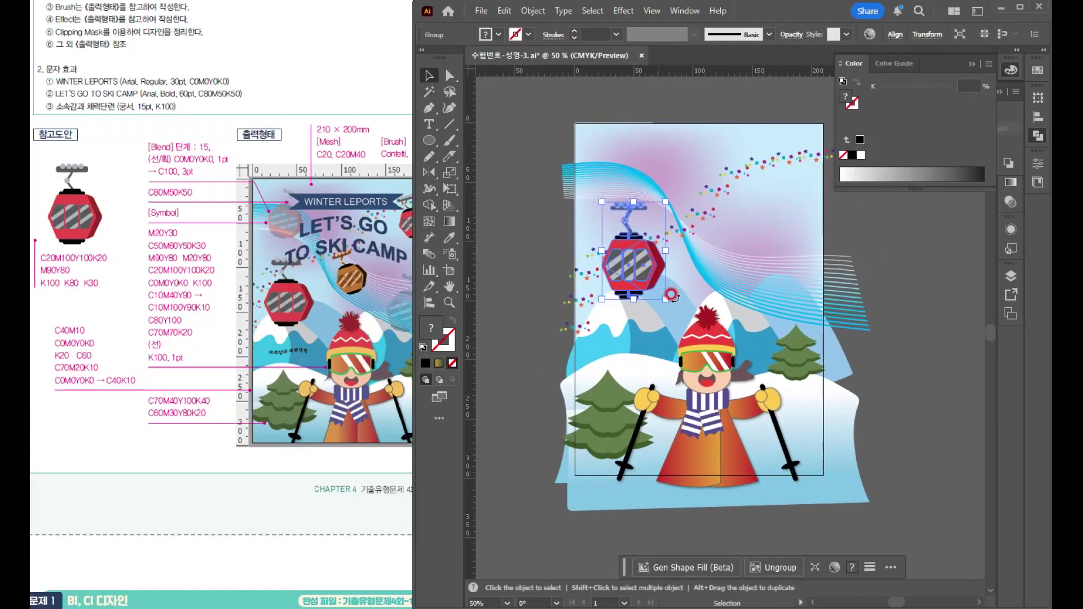
left_click(727, 233)
mouse_move(647, 261)
left_mouse_down()
mouse_move(632, 286)
mouse_move(639, 278)
left_mouse_up()
left_click_drag(659, 222, 655, 226)
Add the red cable car group to the document's symbols as a new symbol
left_click_drag(720, 386, 690, 366)
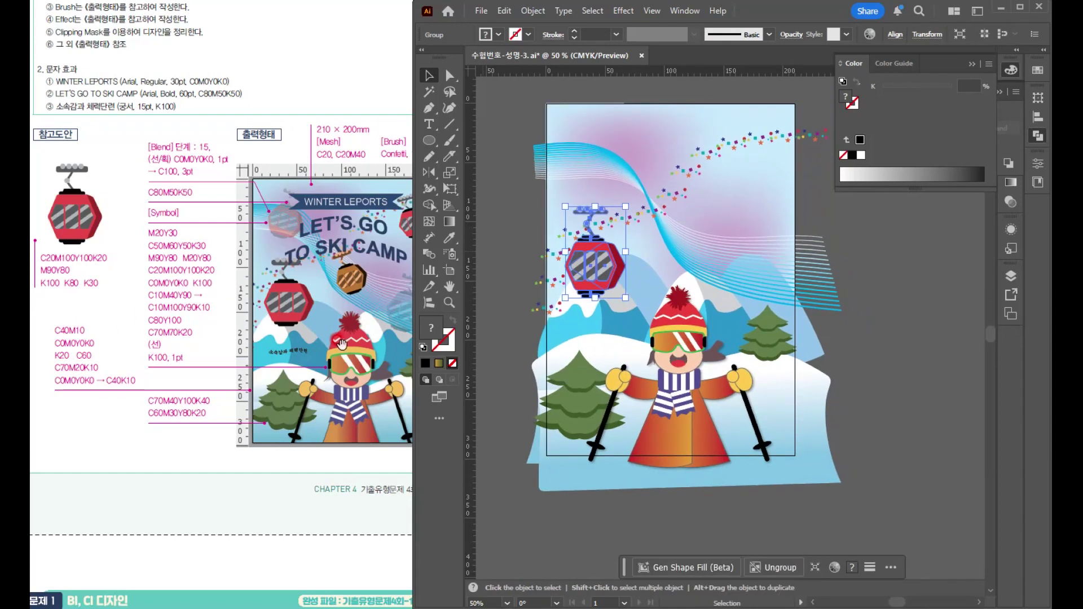
left_click_drag(342, 343, 297, 343)
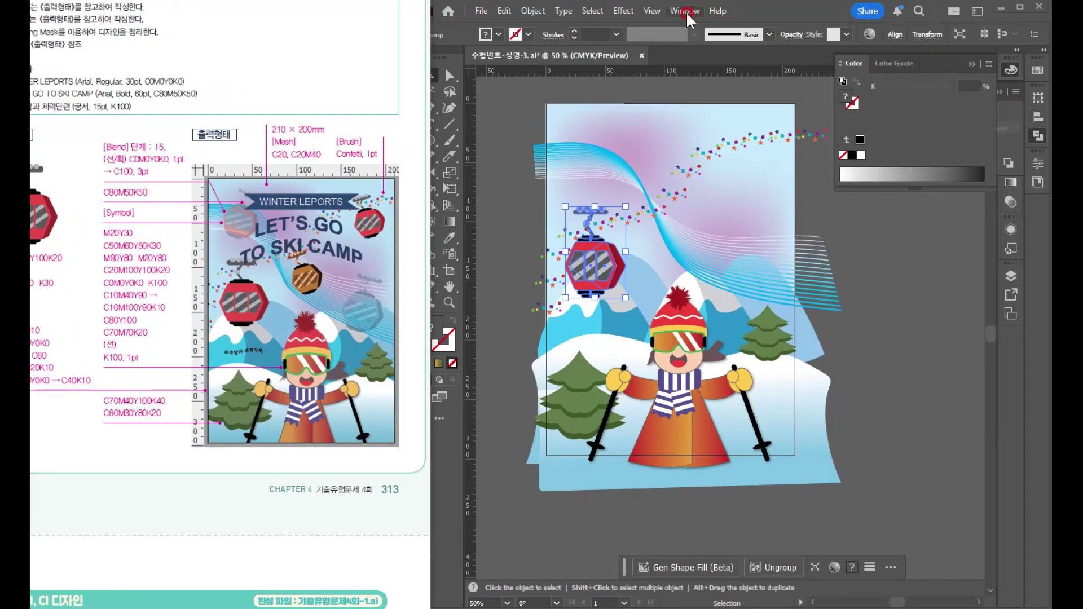
left_click(971, 66)
left_click(1006, 201)
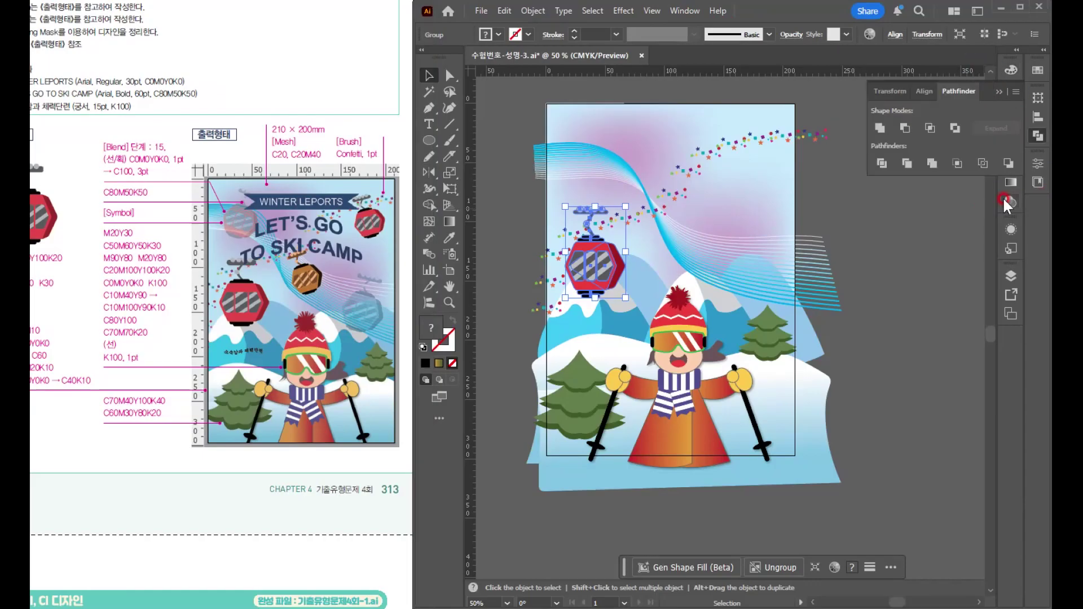
left_click(997, 93)
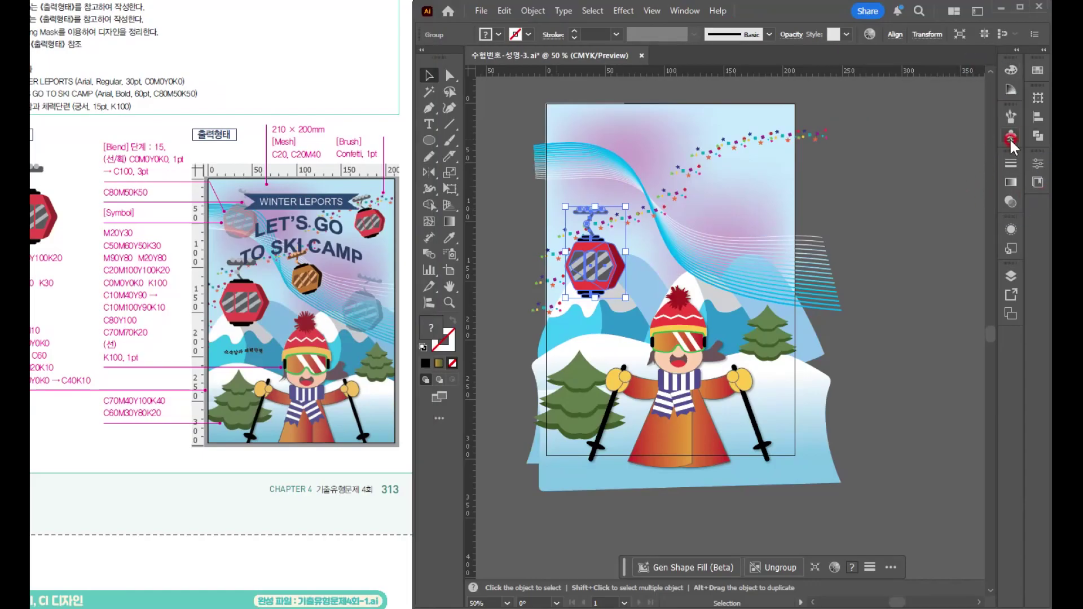
left_click(1012, 138)
left_click_drag(591, 269, 903, 232)
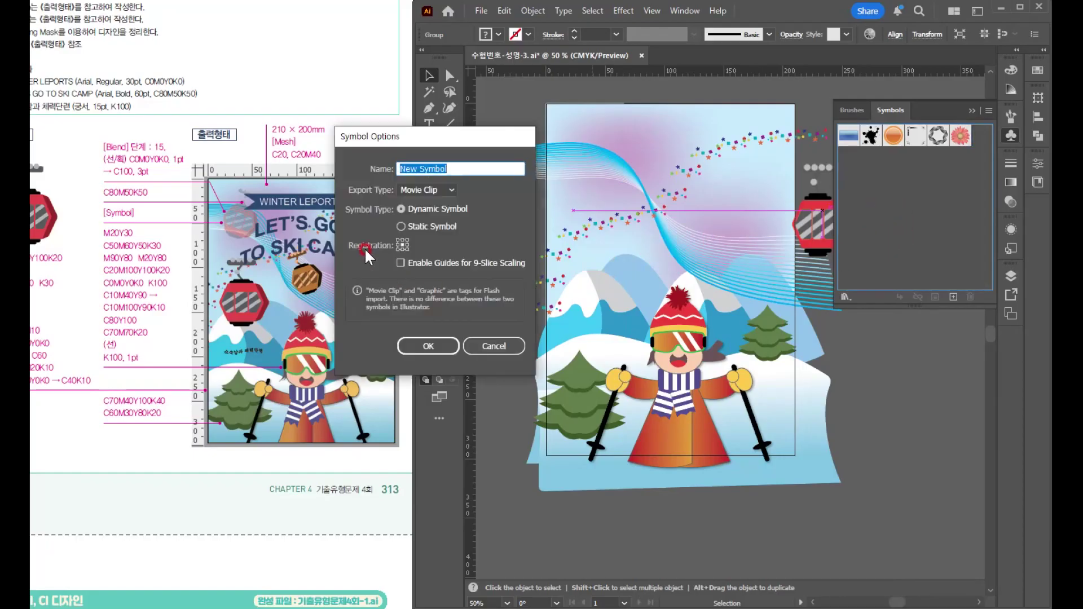
Check the required symbol name in the exam sheet and create the symbol with the name 케이블카
left_click(128, 96)
scroll(196, 48, "up", 1)
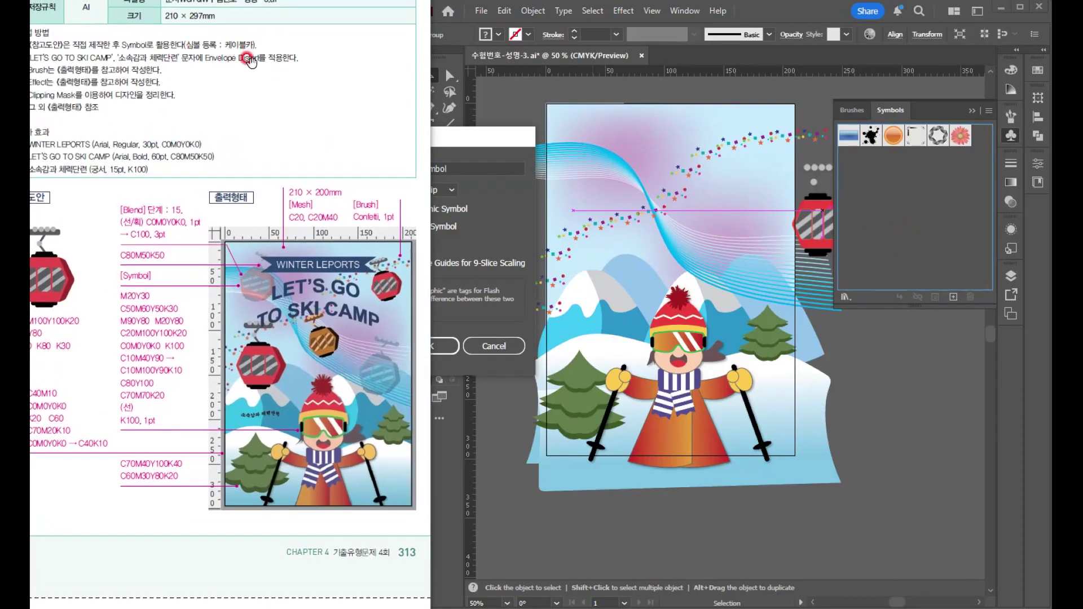
left_click(477, 135)
type("z")
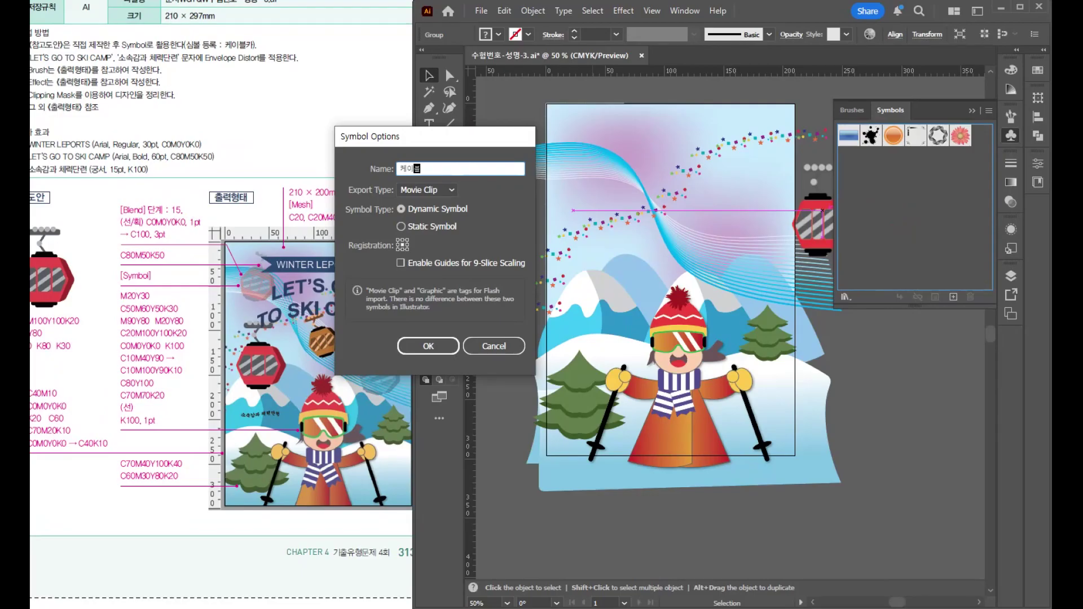
type("ㅔ이블카")
key("Return")
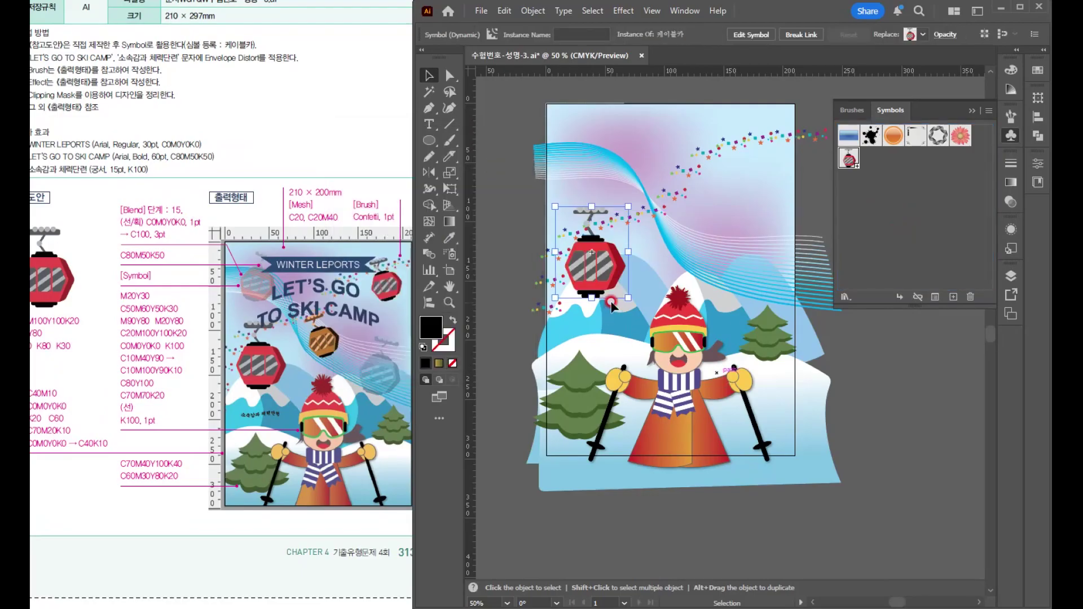
Spray four more 케이블카 symbols: two across the sky's upper corners, one mid-poster and one above the small tree
key("space")
left_click_drag(713, 260, 702, 245)
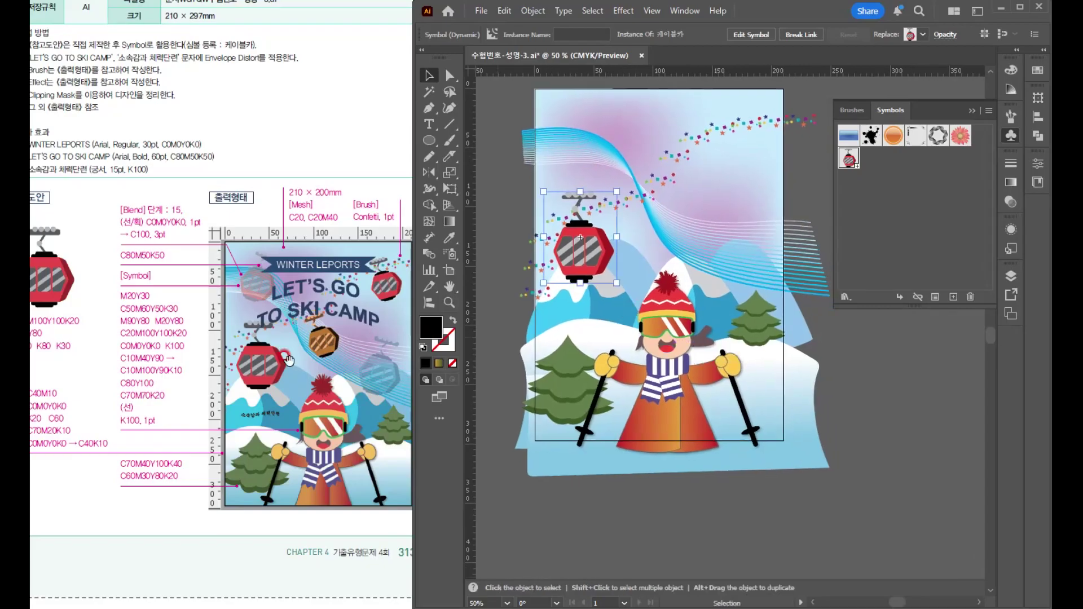
left_click_drag(285, 357, 264, 347)
left_click(449, 274)
left_click_drag(450, 254, 500, 249)
key("space")
left_click_drag(629, 213, 605, 257)
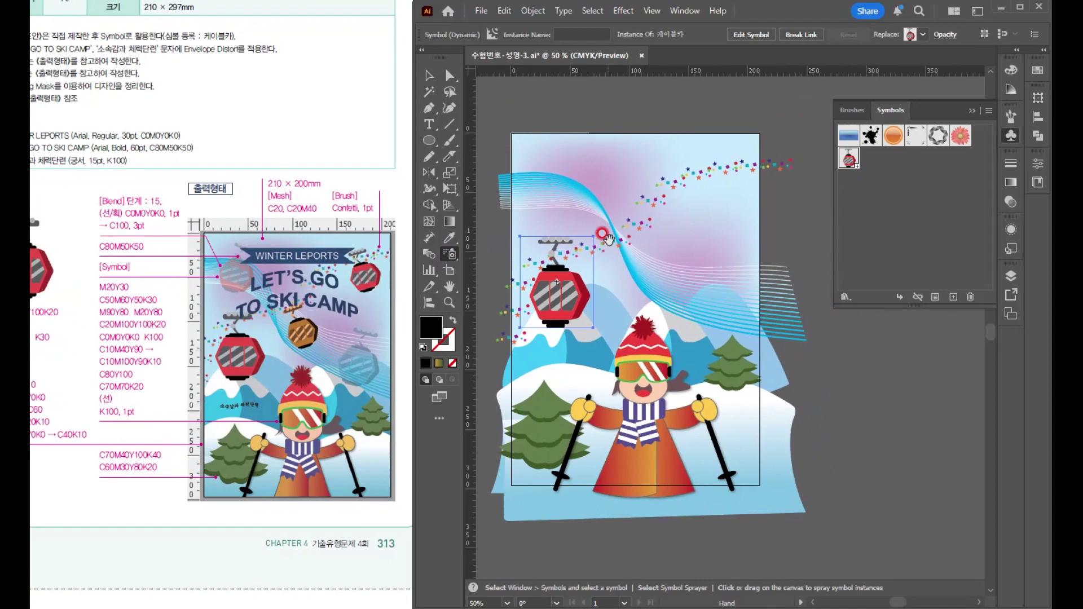
left_click(563, 164)
left_click(713, 169)
left_click(641, 243)
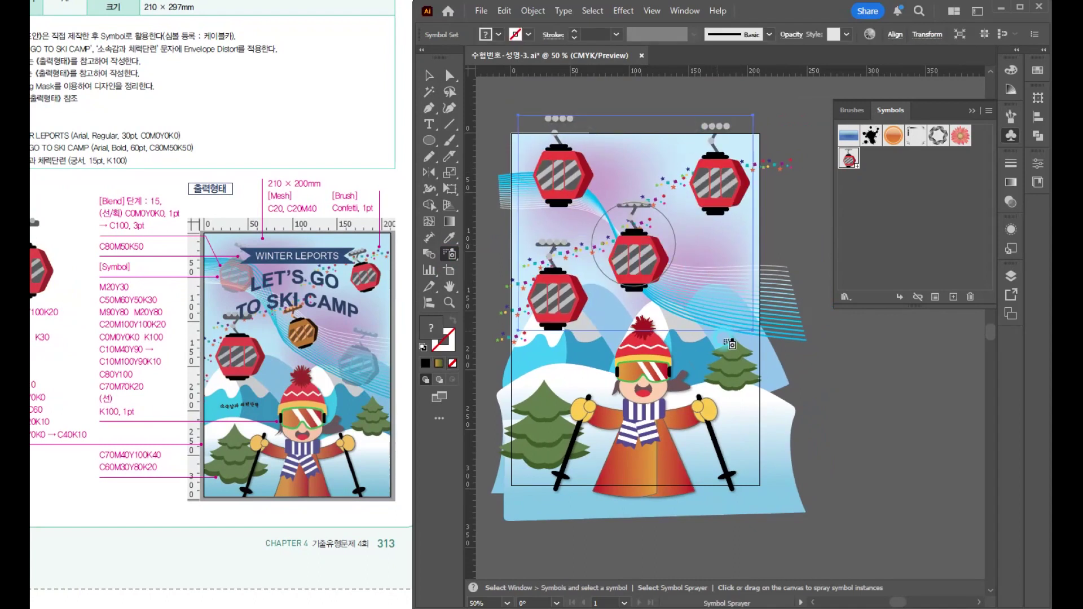
left_click(733, 302)
Scale down the four sprayed cable cars with the Symbol Sizer, making the middle one the smallest
left_click_drag(449, 255, 497, 305)
left_click(558, 165, "alt")
left_click(713, 180, "alt")
left_click(635, 248, "alt")
left_click(743, 319, "alt")
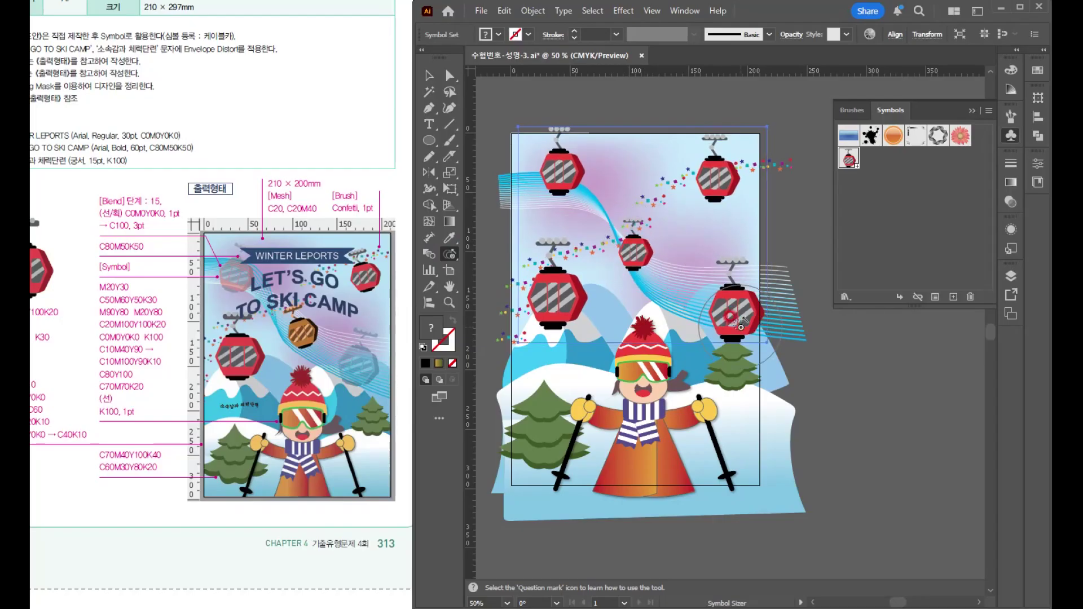
left_click(741, 326, "alt")
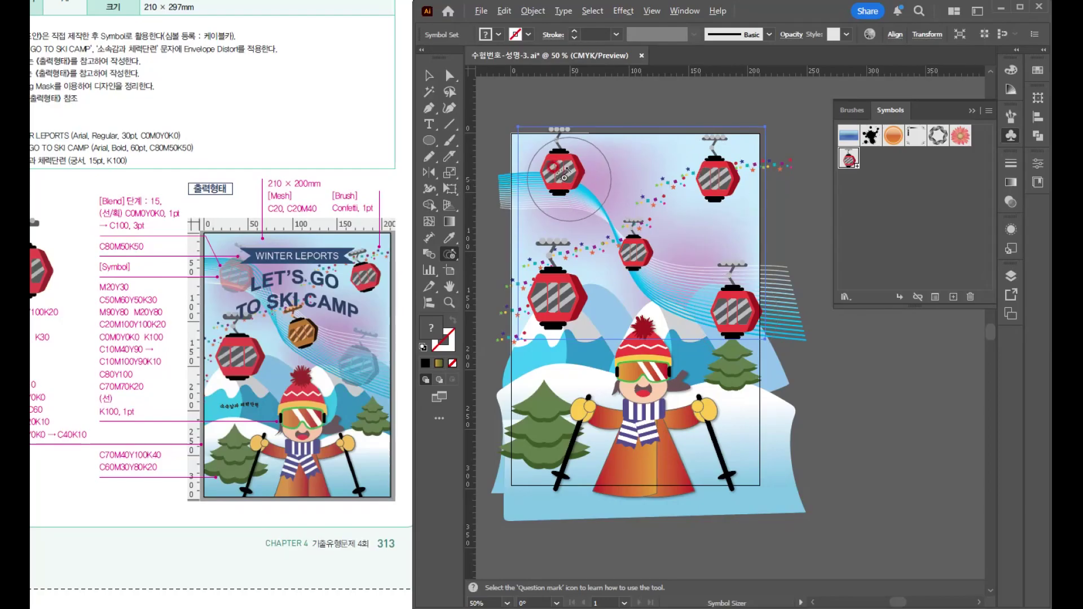
left_click(564, 176, "alt")
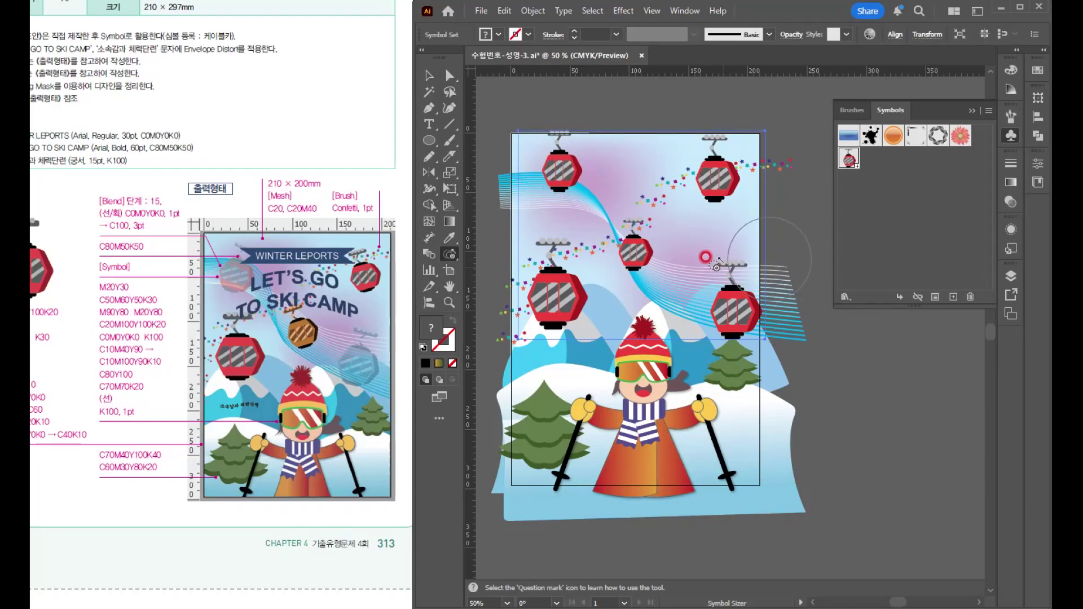
key("alt")
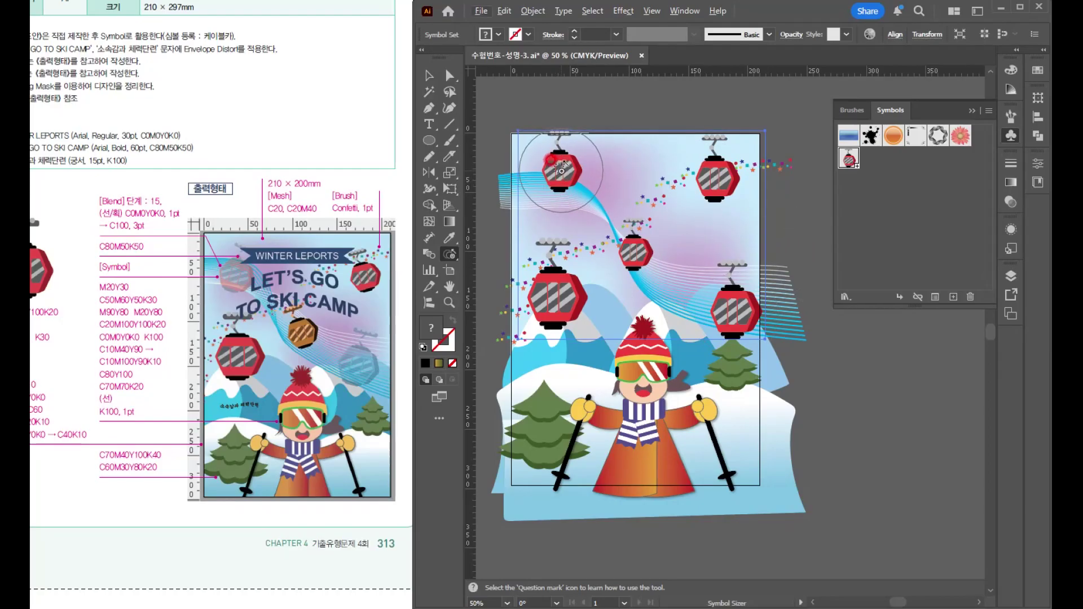
left_click(562, 170)
Reposition the sprayed cable cars with the Symbol Shifter, lowering the upper two and the middle one and shifting the lowest one inward
left_click(452, 255)
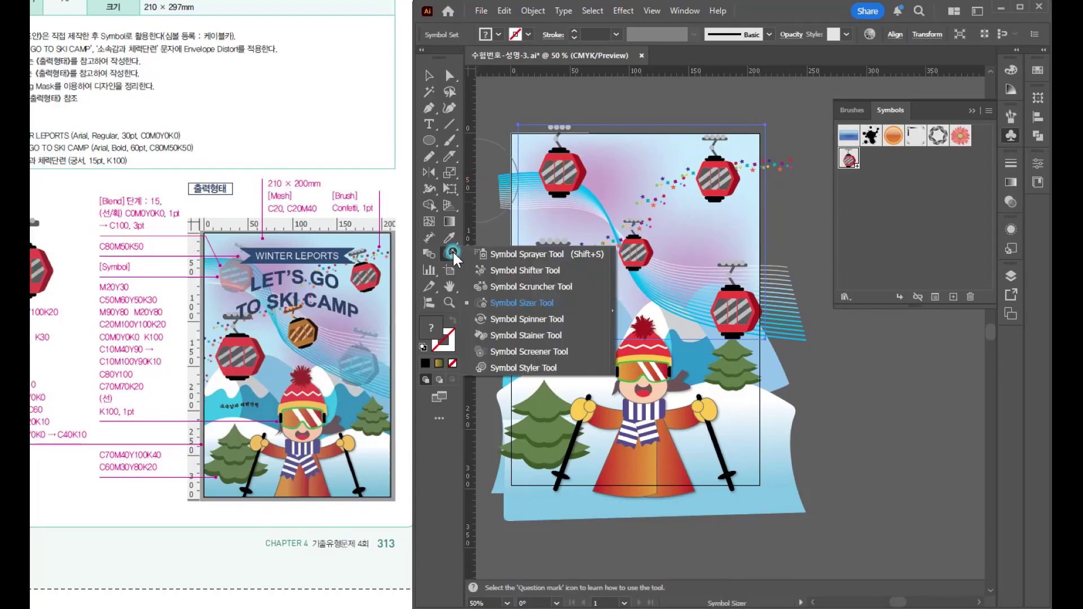
left_click(524, 270)
left_click_drag(553, 191, 555, 193)
left_click_drag(637, 242, 647, 264)
left_click_drag(724, 303, 715, 302)
left_click_drag(720, 168, 720, 186)
key("v")
Tilt the upper-left and lower-right cable cars clockwise and the upper-right and middle ones counterclockwise with the Symbol Spinner
left_click(450, 260)
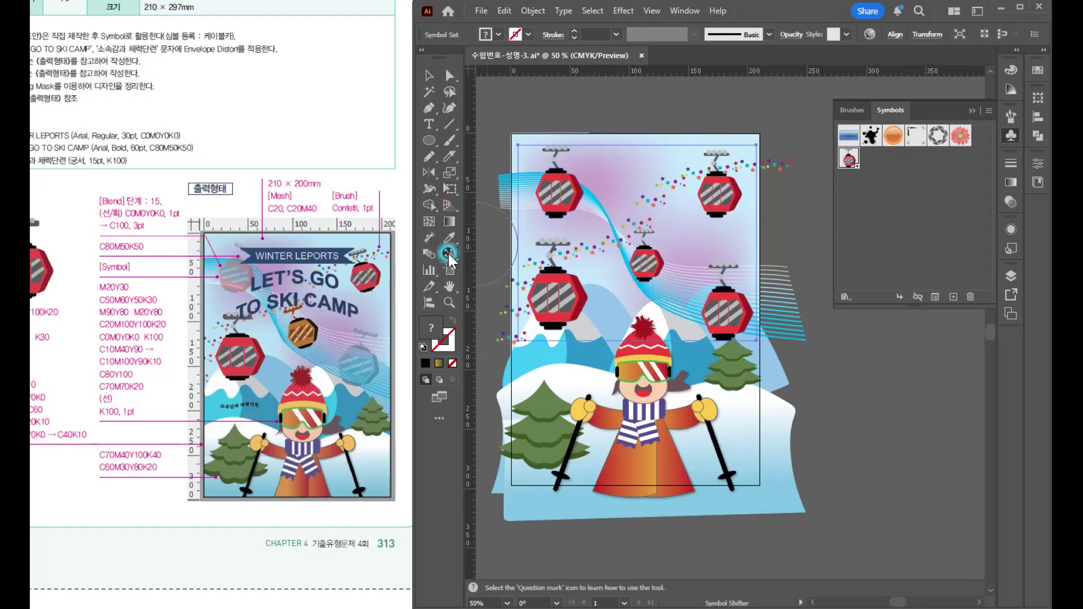
left_click(543, 320)
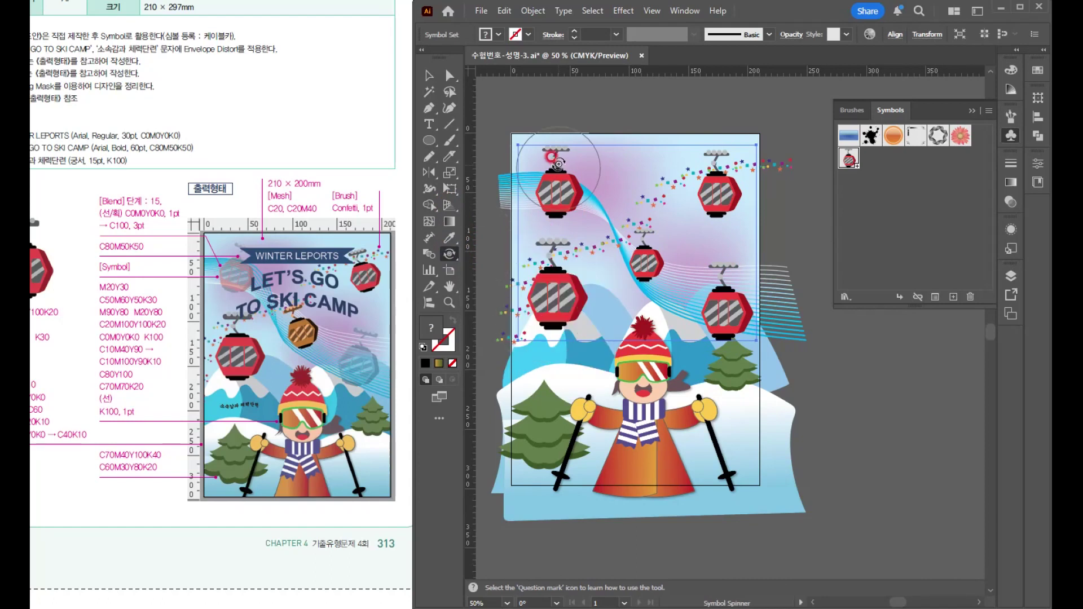
left_click_drag(564, 150, 564, 151)
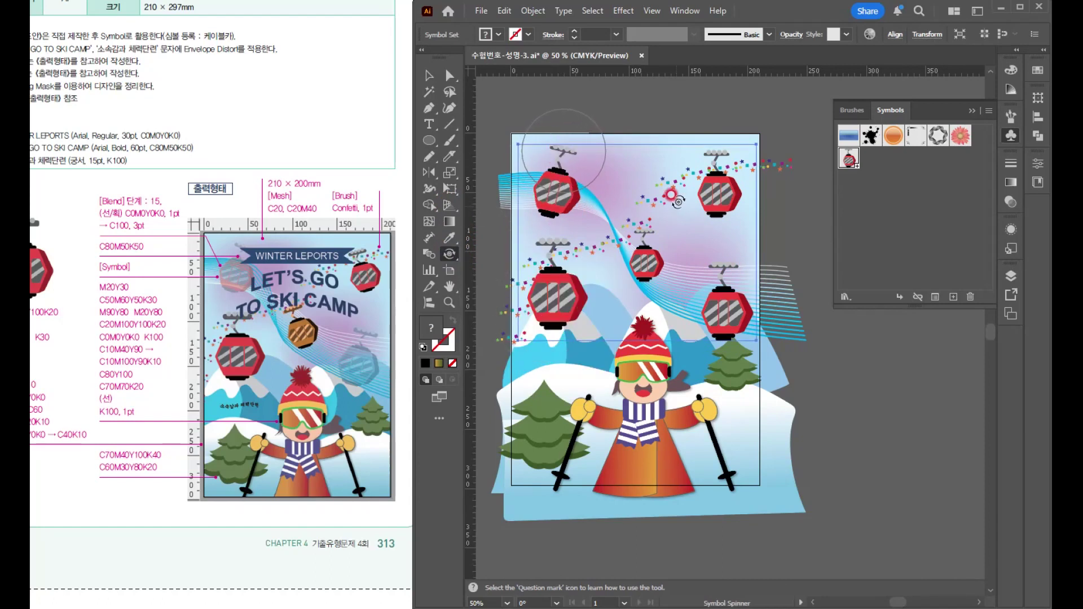
left_click_drag(715, 153, 711, 157)
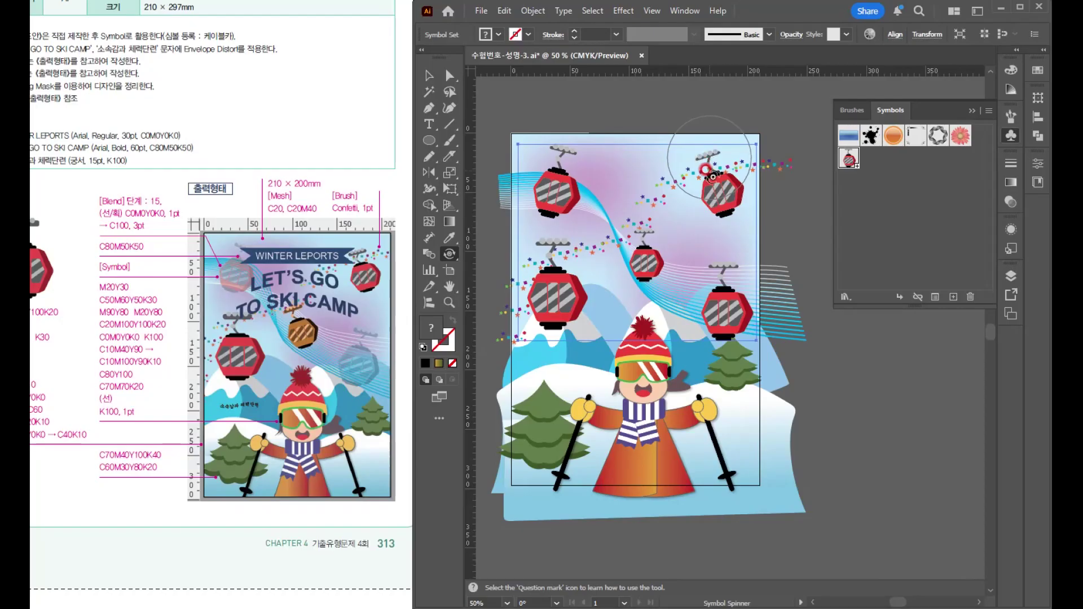
left_click_drag(637, 228, 638, 230)
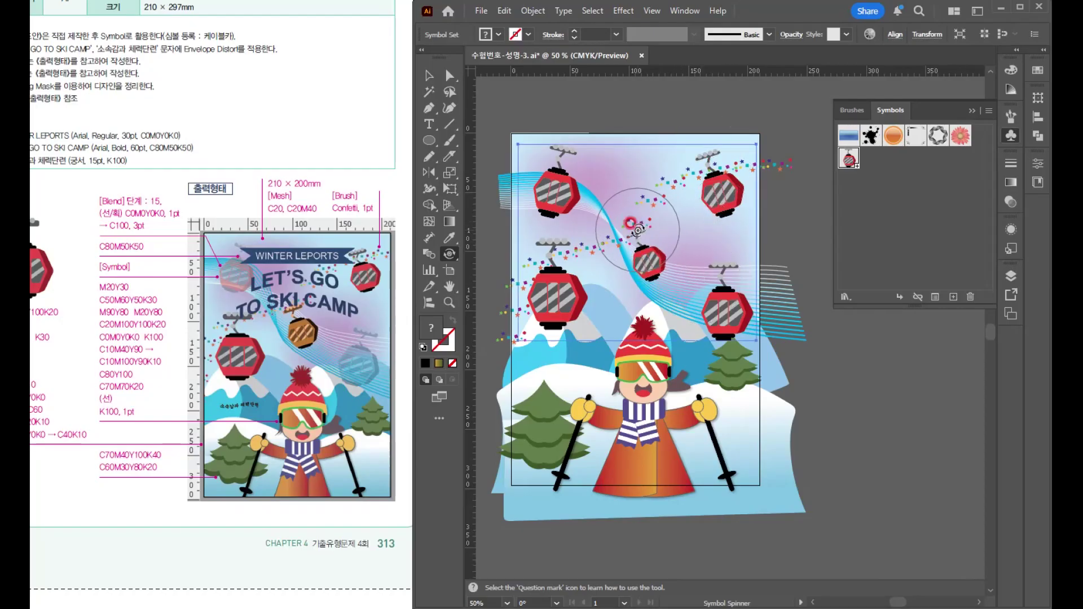
left_click(732, 263)
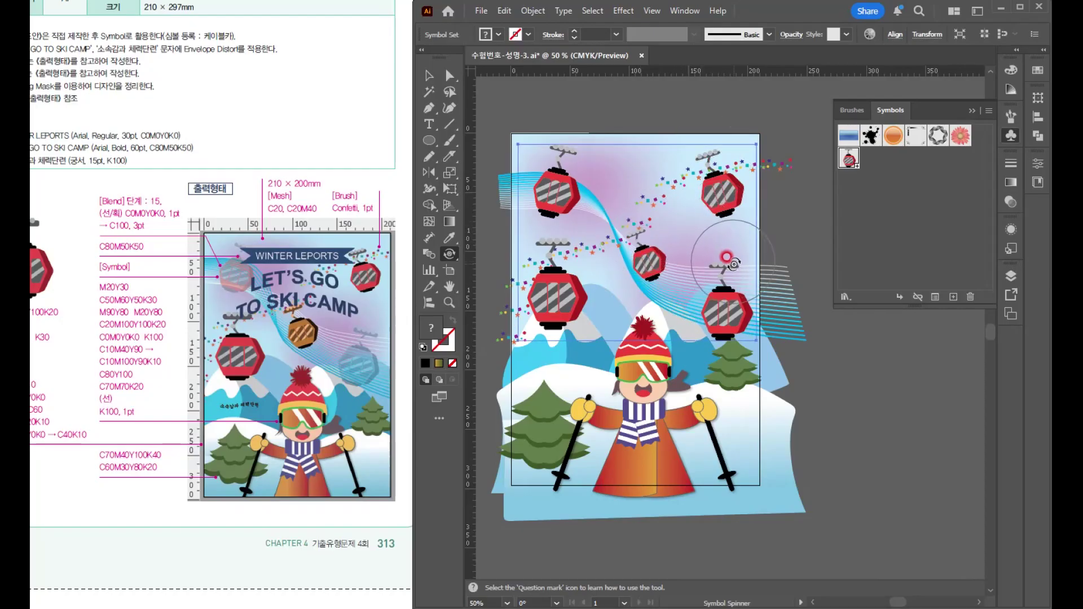
left_click_drag(734, 264, 733, 270)
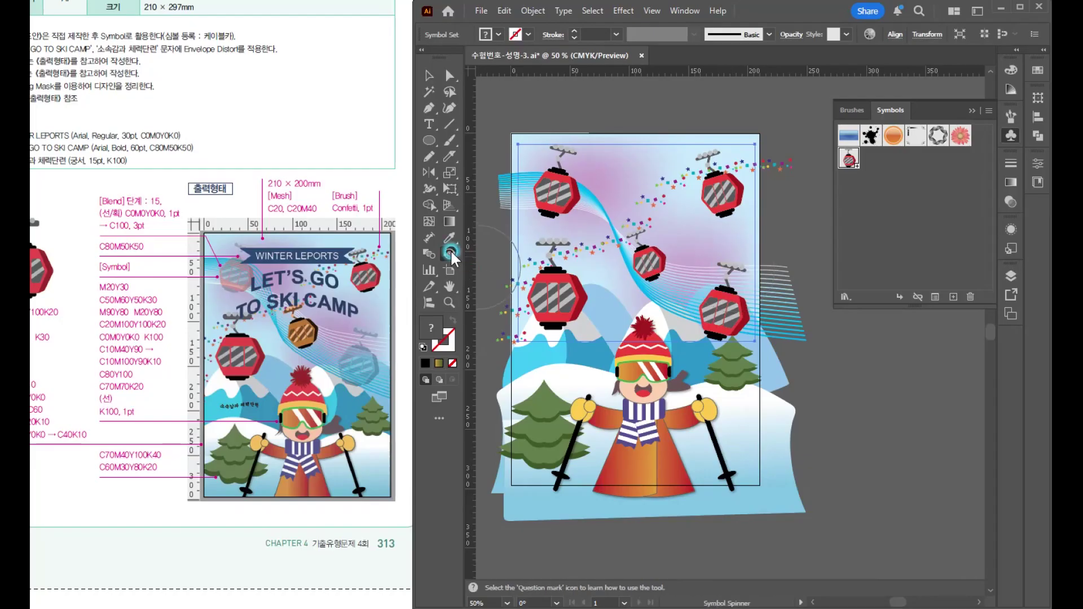
Tint the middle cable car orange and the lower-right one light blue with the Symbol Stainer
left_click(449, 254)
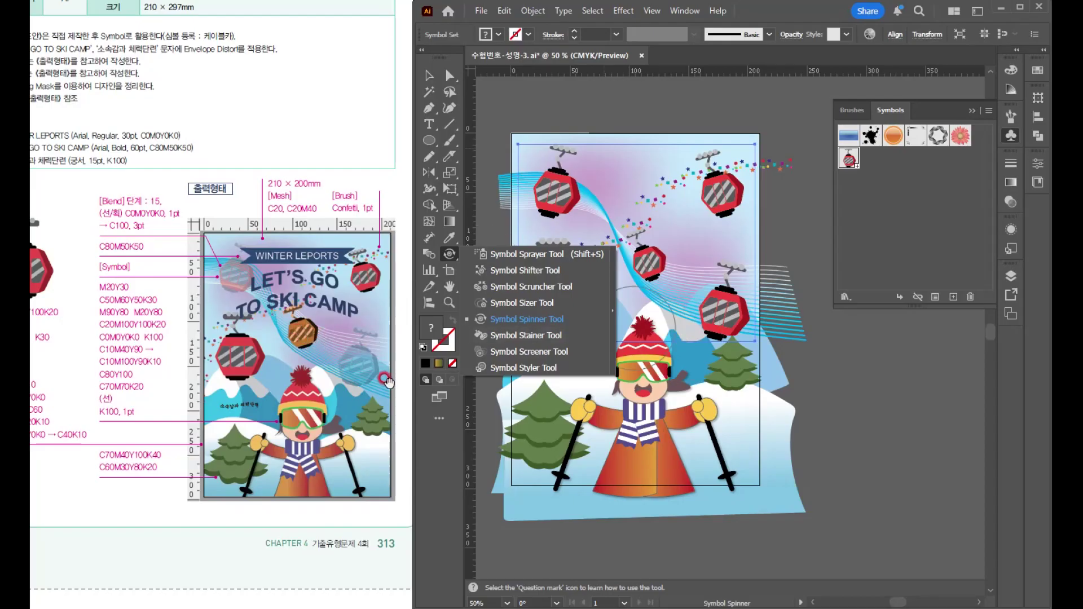
left_click(534, 338)
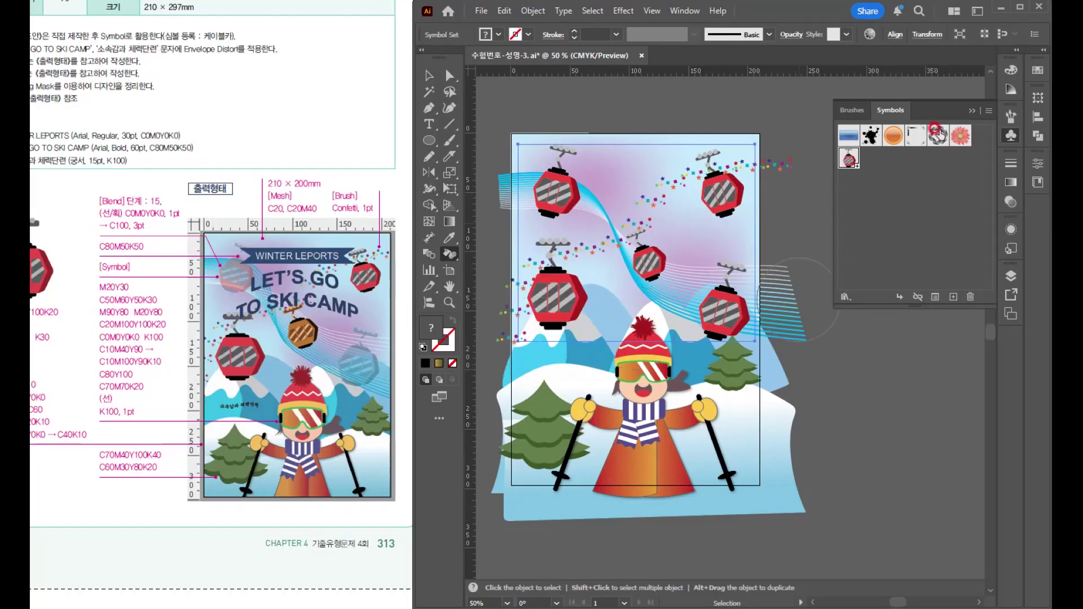
left_click(1011, 86)
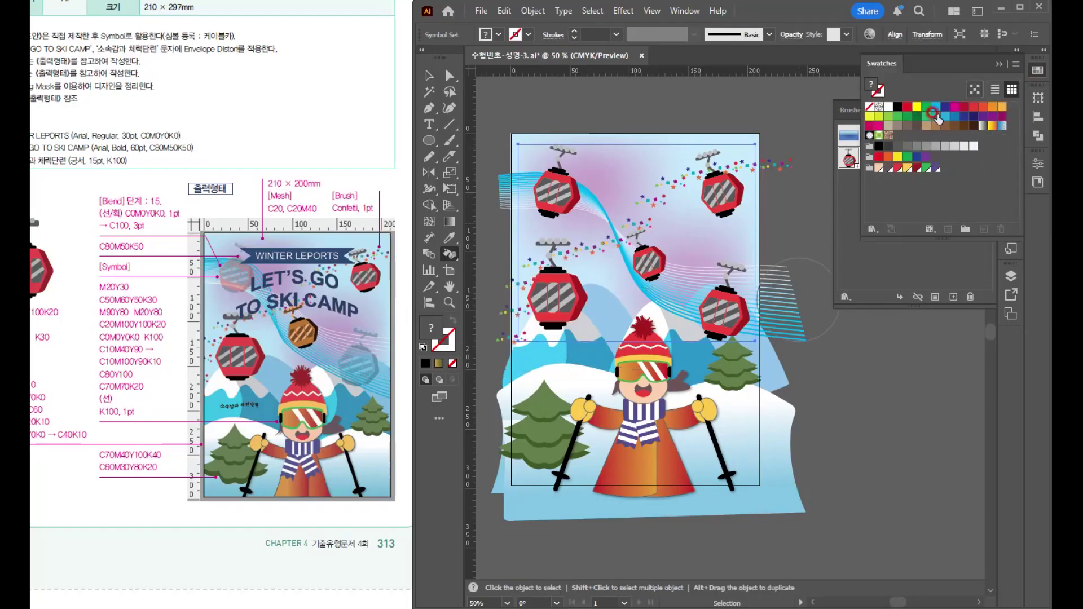
left_click(984, 107)
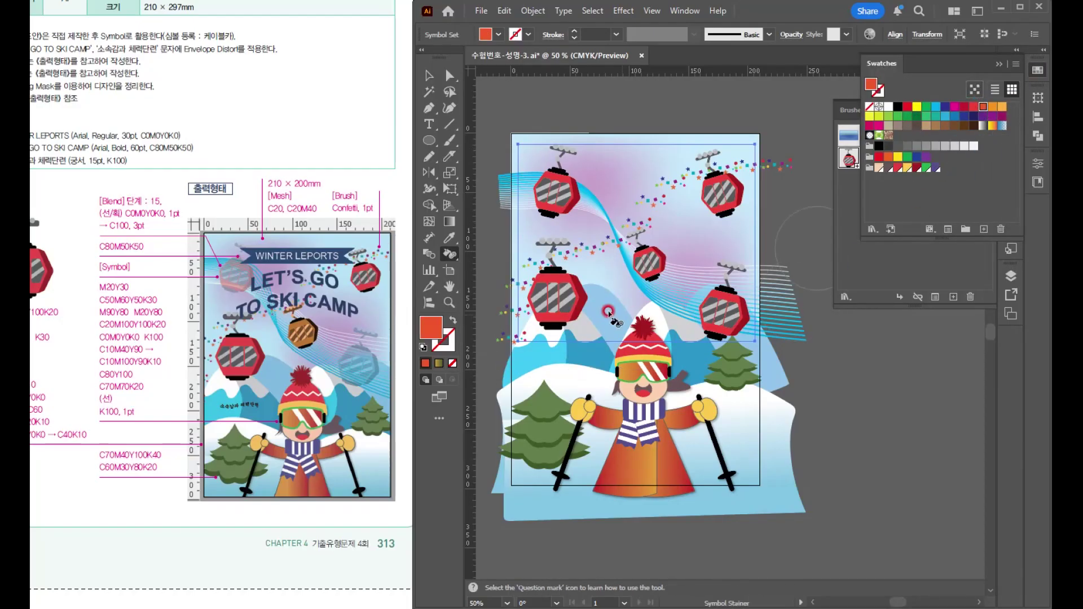
left_click(653, 259)
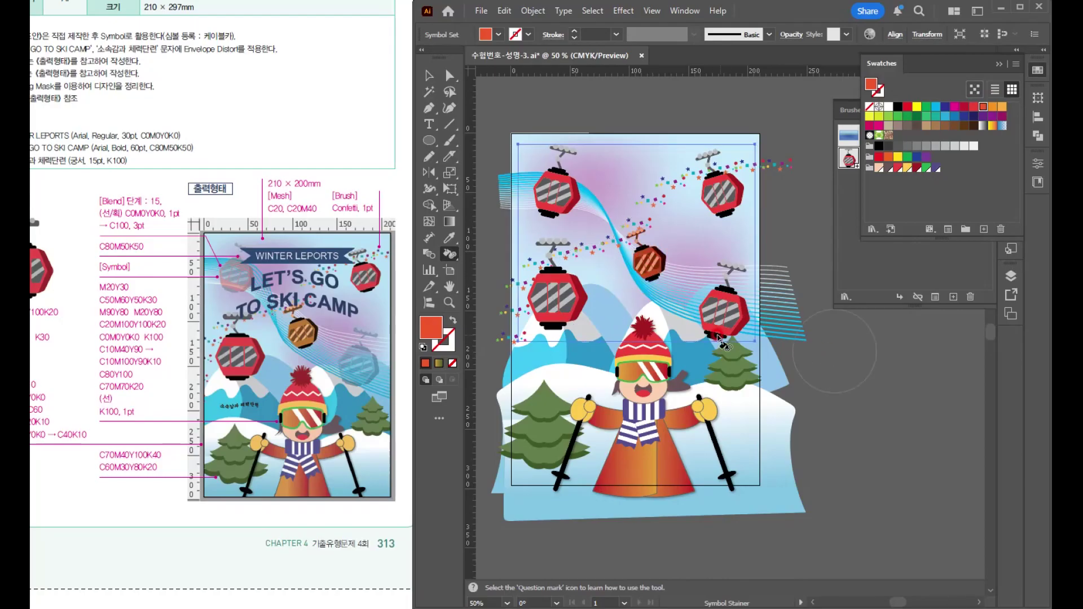
left_click(935, 107)
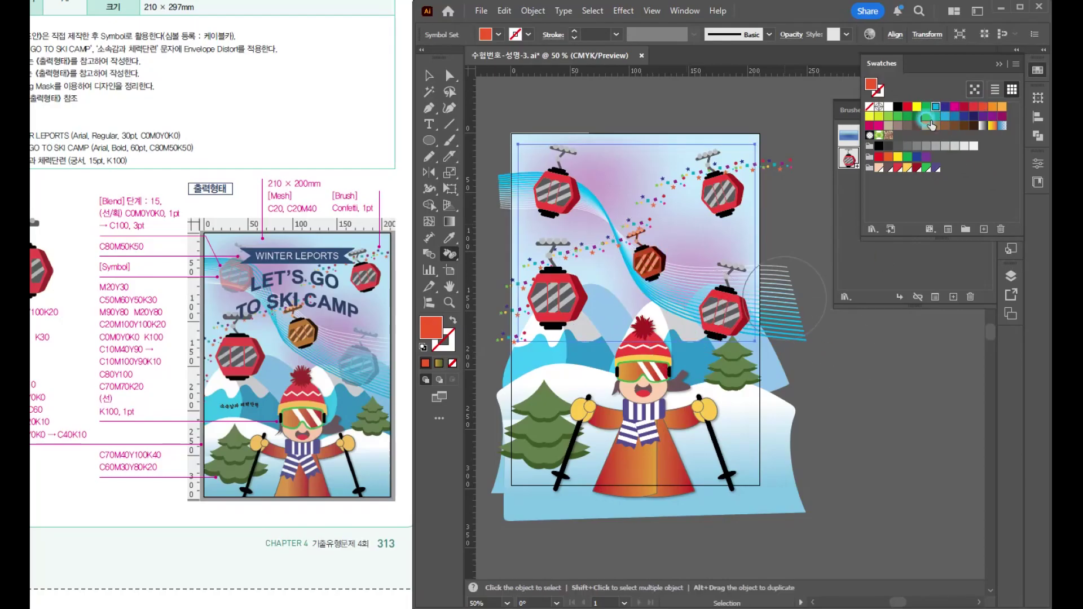
left_click(738, 300)
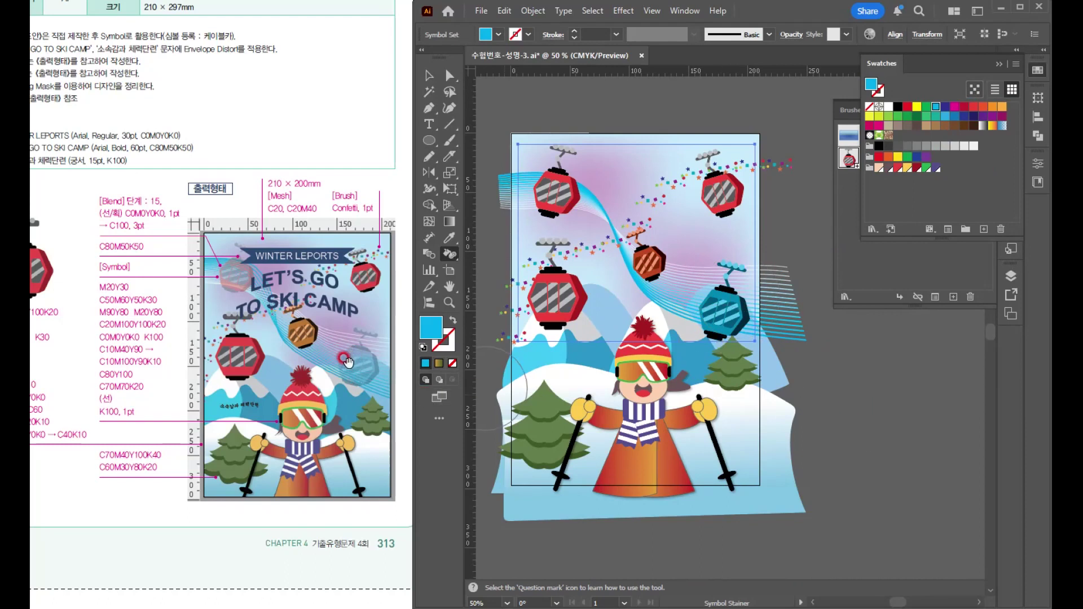
Make the upper-left and light blue cable cars semi-transparent with the Symbol Screener
left_click_drag(450, 254, 491, 351)
left_click_drag(558, 186, 560, 184)
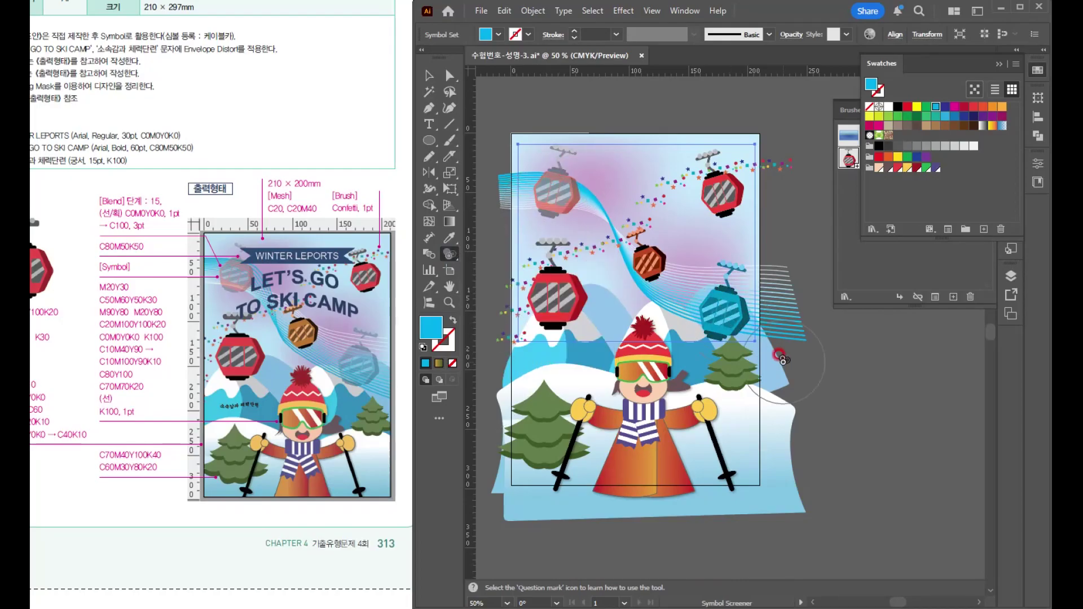
left_click(725, 295)
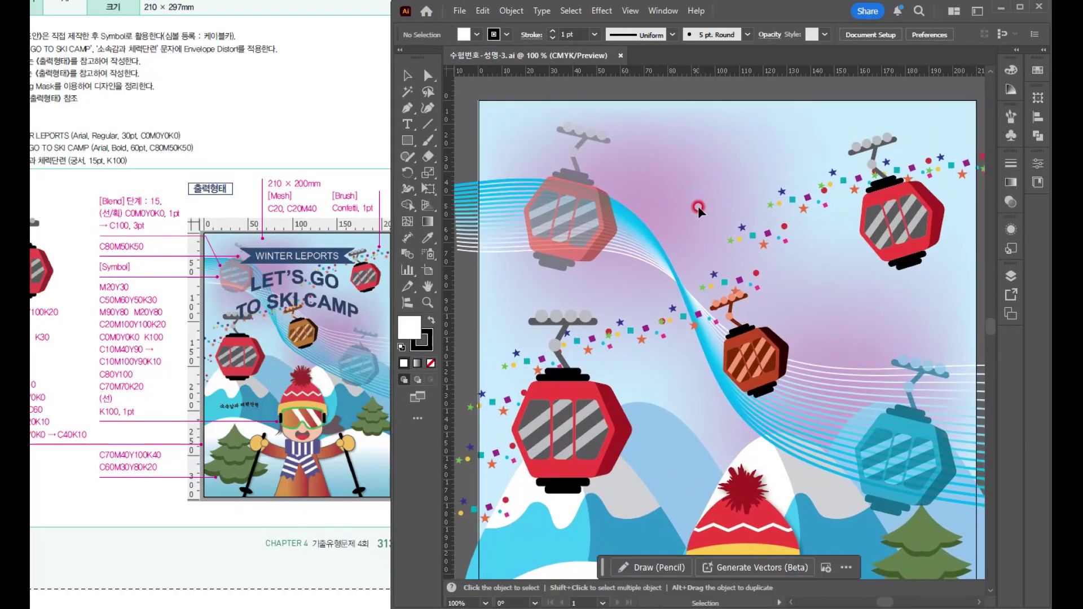
Draw a wide white rectangle without an outline between the two upper cable cars as the title banner and adjust its position
key("ctrl+minus")
left_click_drag(408, 141, 454, 138)
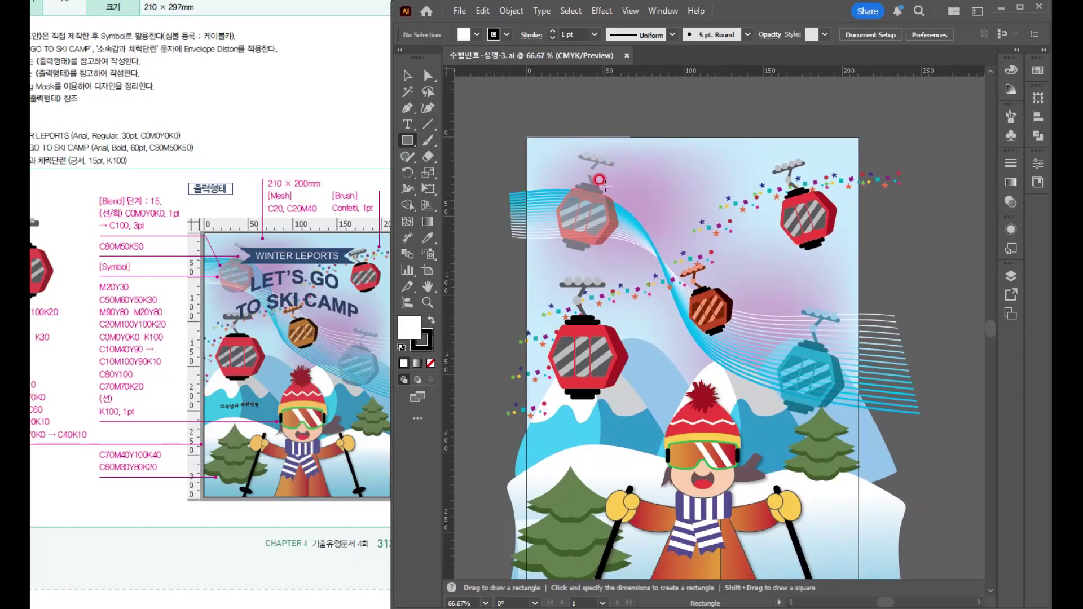
left_click_drag(598, 161, 811, 192)
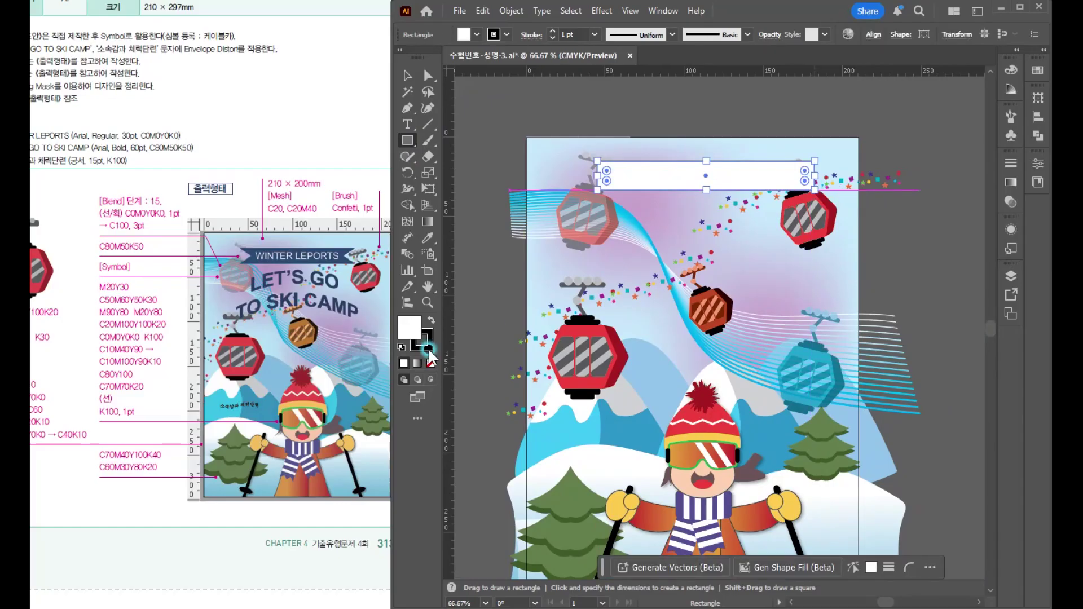
left_click(431, 363)
left_click(407, 75)
left_click_drag(687, 183, 679, 185)
scroll(707, 176, "up", 2)
left_click_drag(697, 226, 674, 263)
scroll(677, 271, "down", 1)
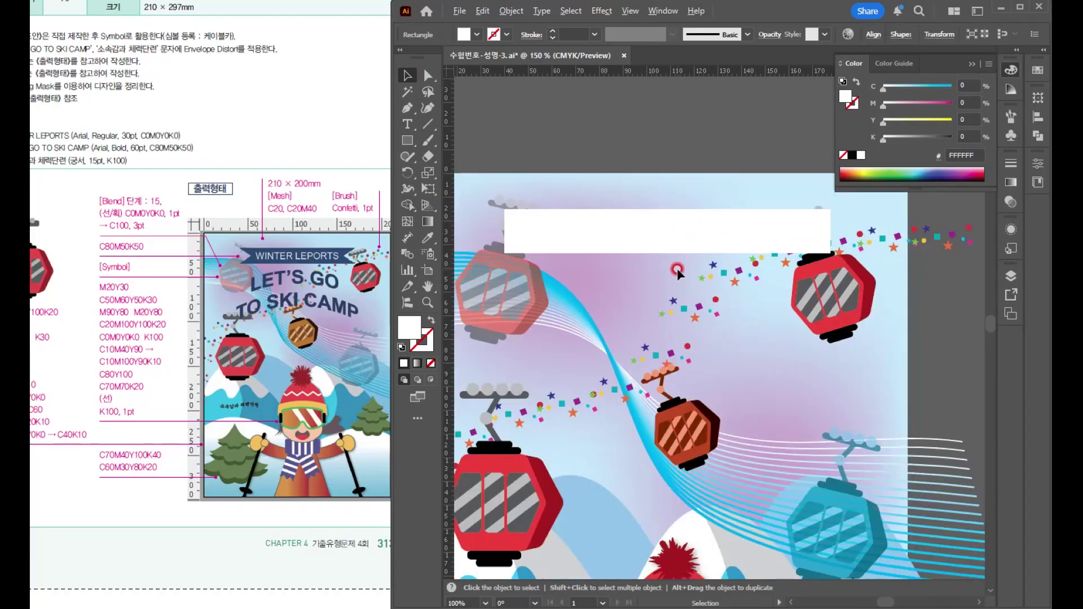
Add an anchor point at the middle of each short side of the white banner rectangle
left_click(670, 213)
left_click(407, 110)
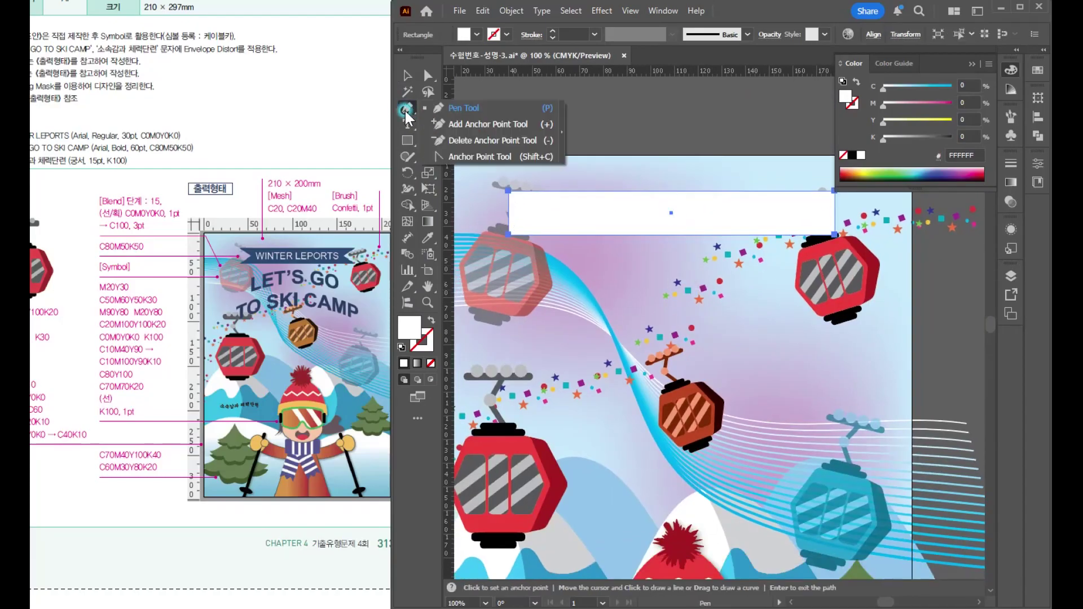
left_click(476, 124)
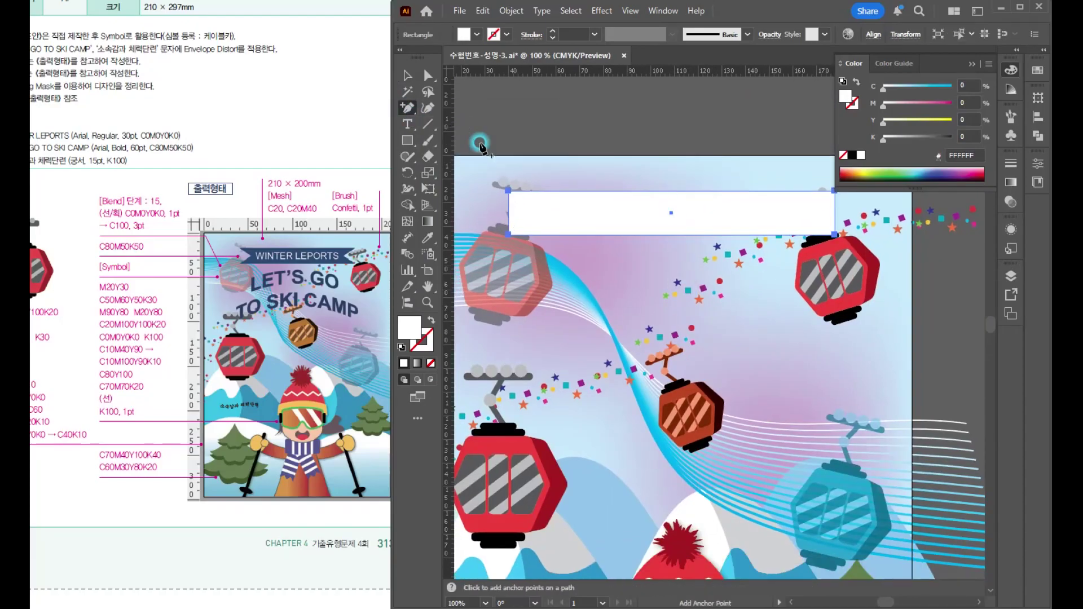
left_click(509, 215)
left_click(835, 214)
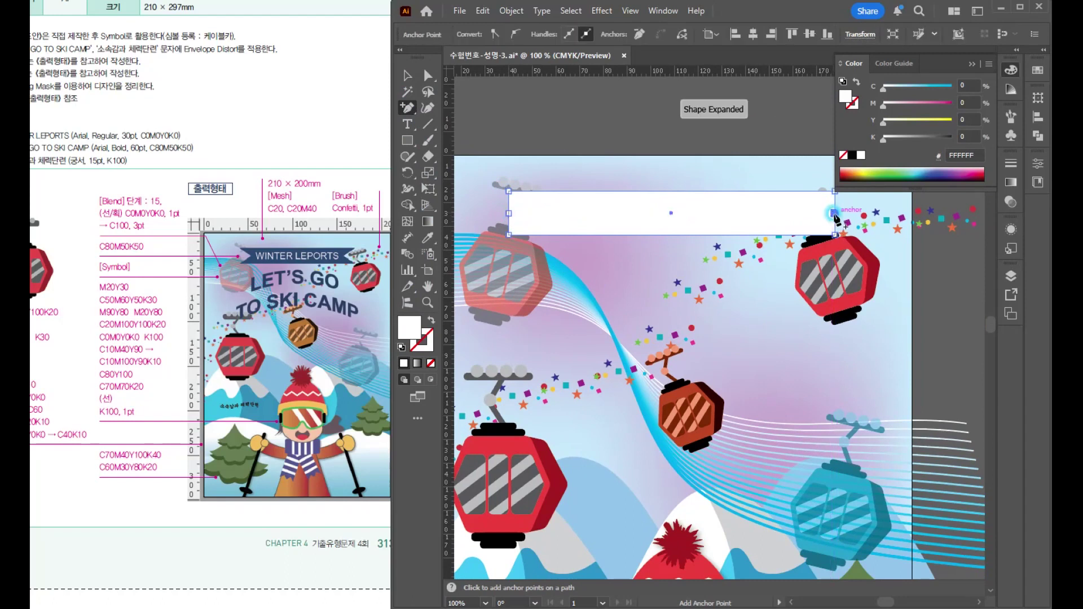
Scale the two added side anchor points inward together to form notched ribbon ends on the banner
left_click(428, 75)
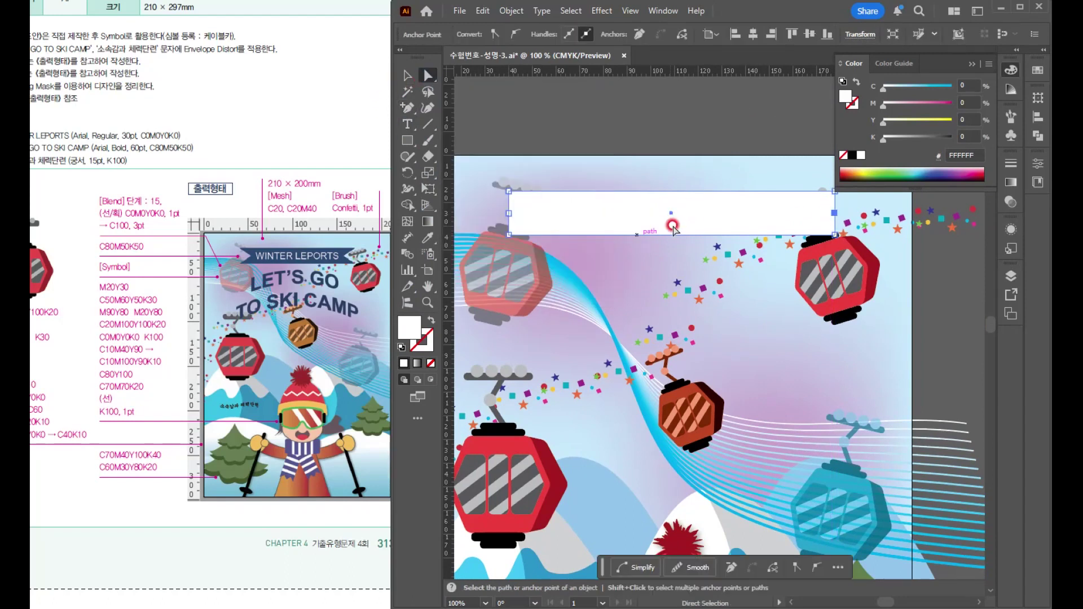
left_click(508, 213)
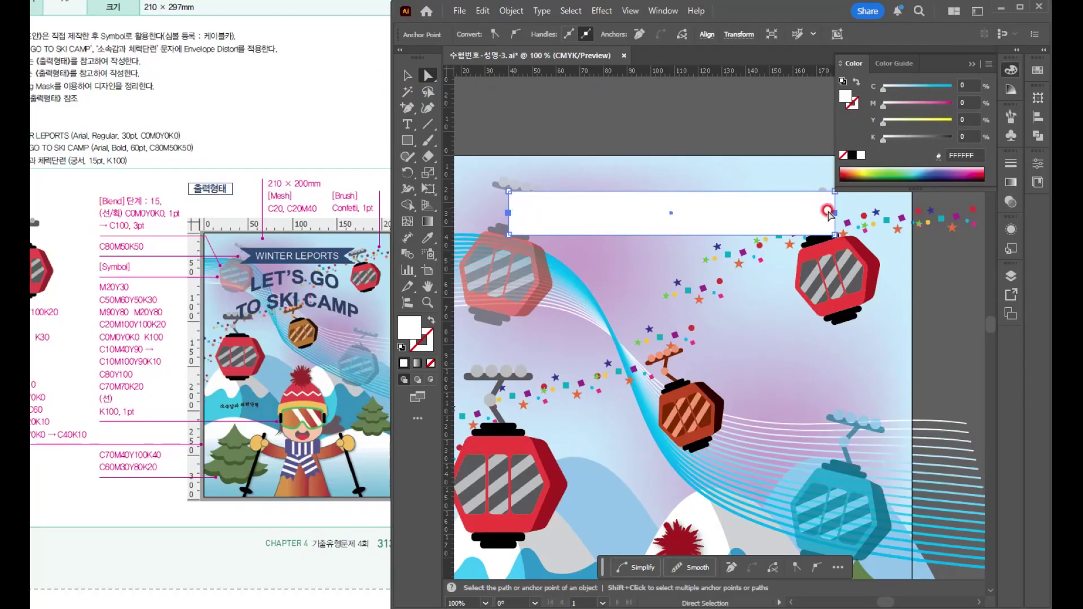
left_click(433, 173)
left_click(840, 212)
left_click_drag(802, 218, 783, 225)
left_click(673, 245)
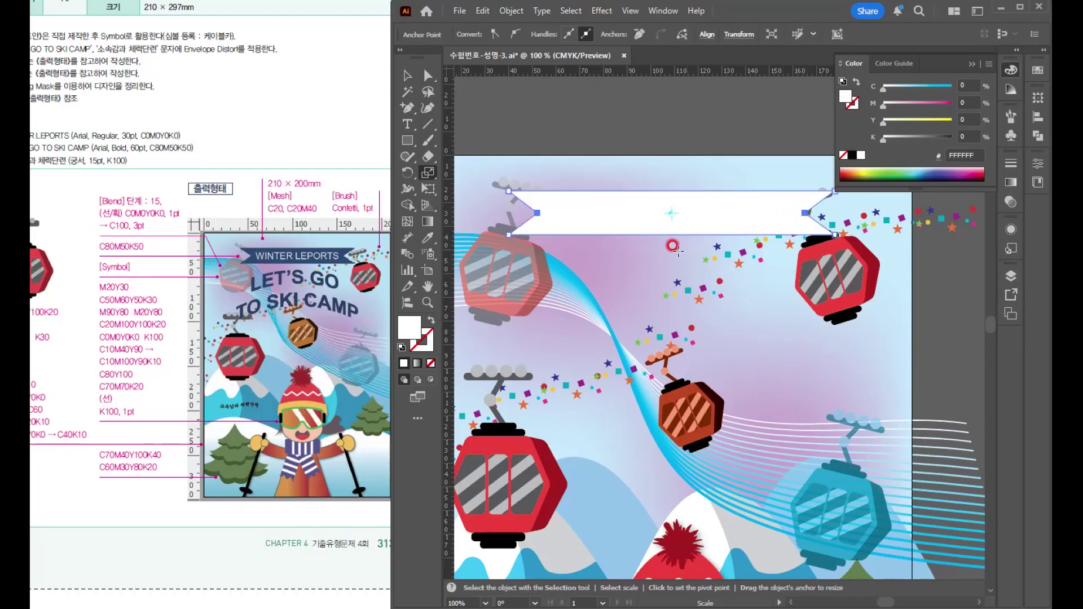
key("v")
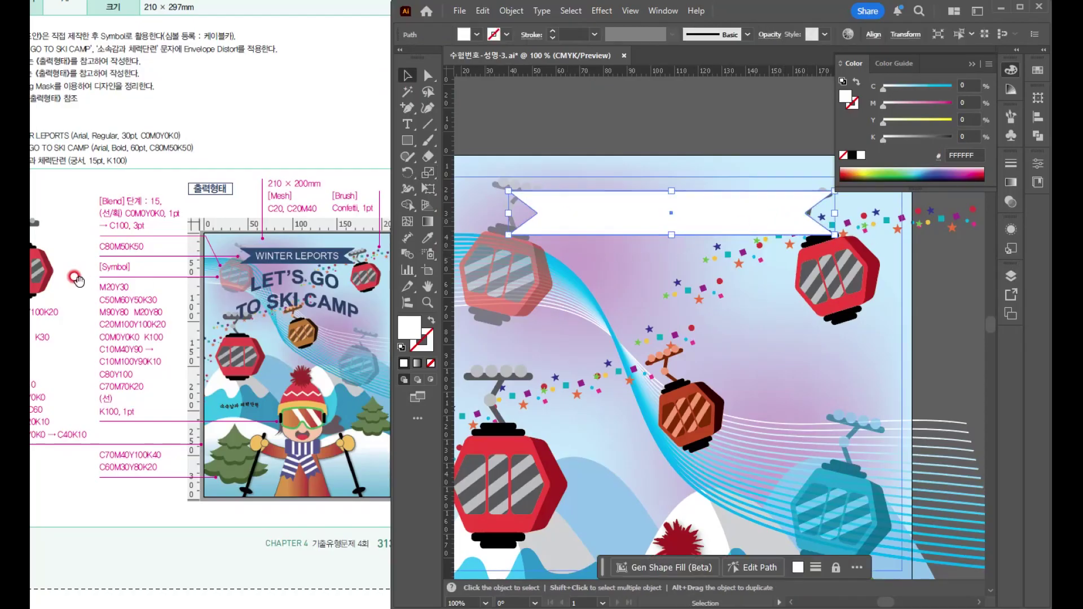
Fill the ribbon banner with the dark blue C80 M50 Y0 K50
left_click(968, 85)
type("80")
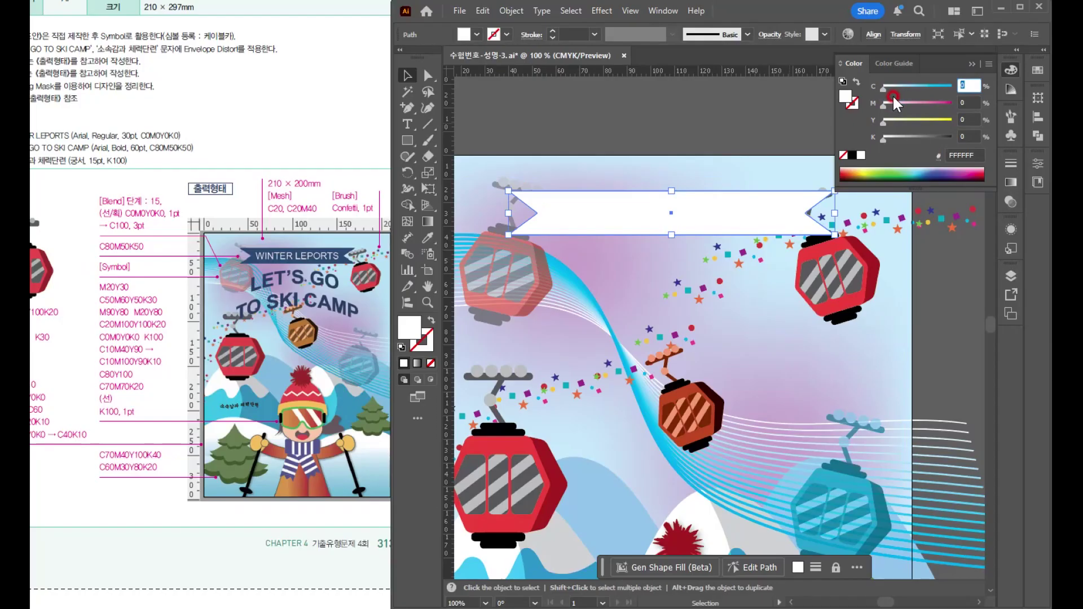
key("Tab")
type("50")
key("Tab")
key("Tab")
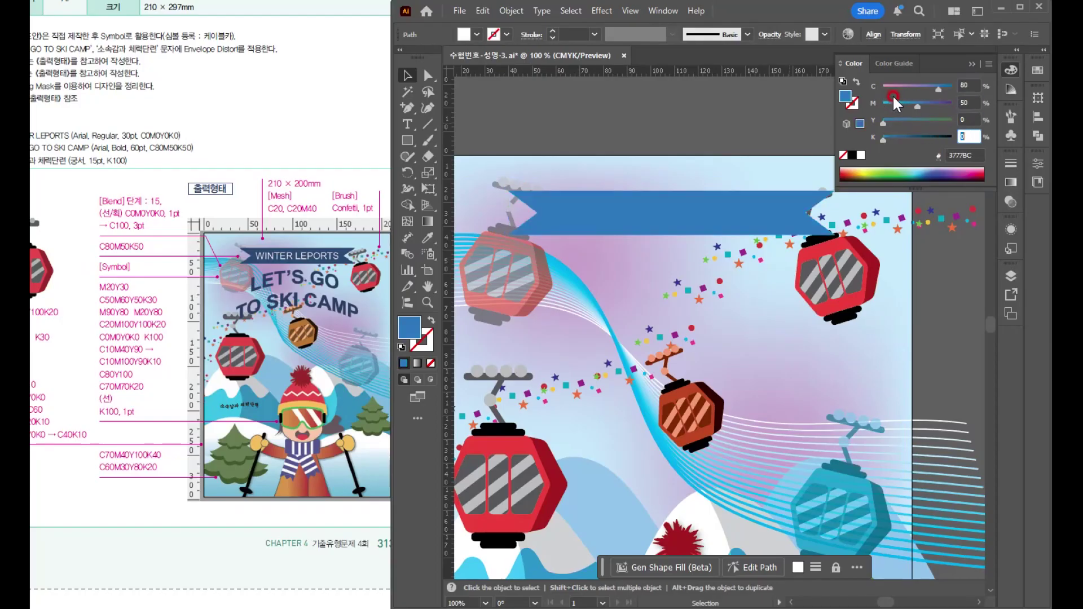
type("50")
key("Return")
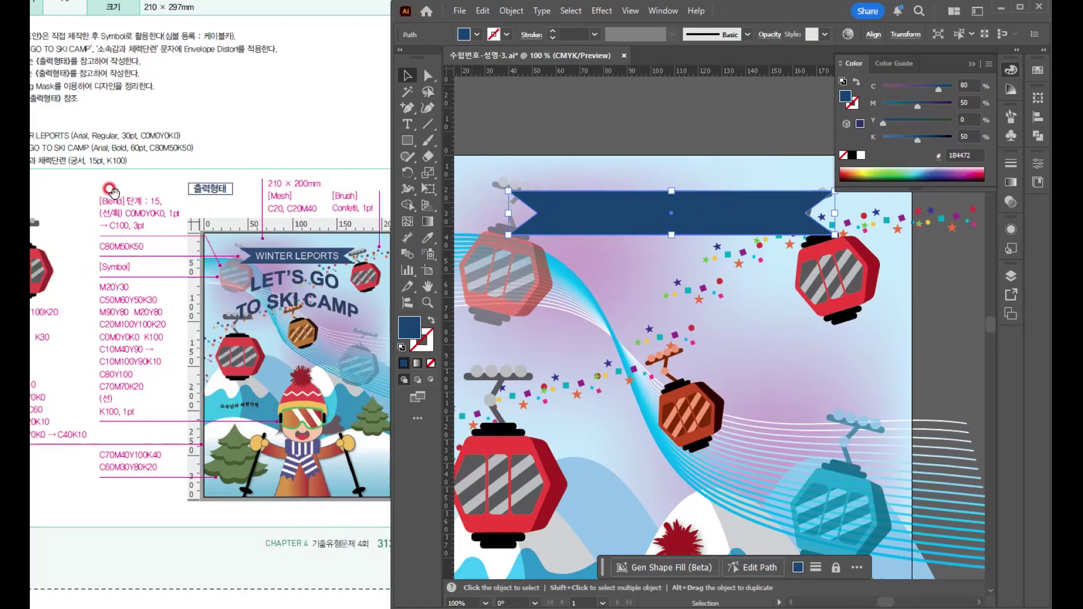
Add the point text "WINTER LEPORTS" just above the ribbon banner
left_click(630, 117)
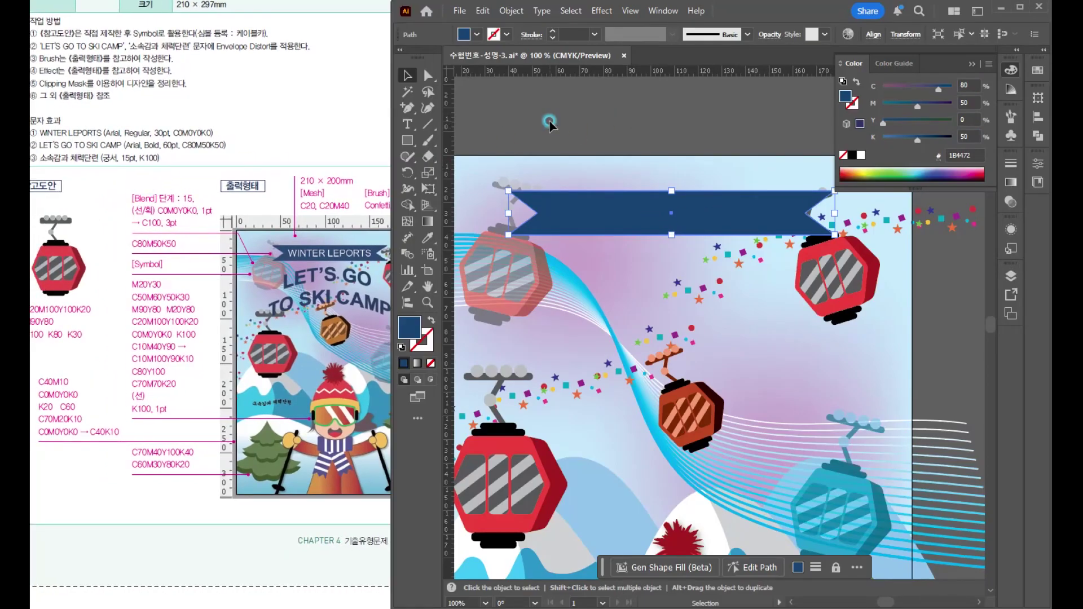
key("t")
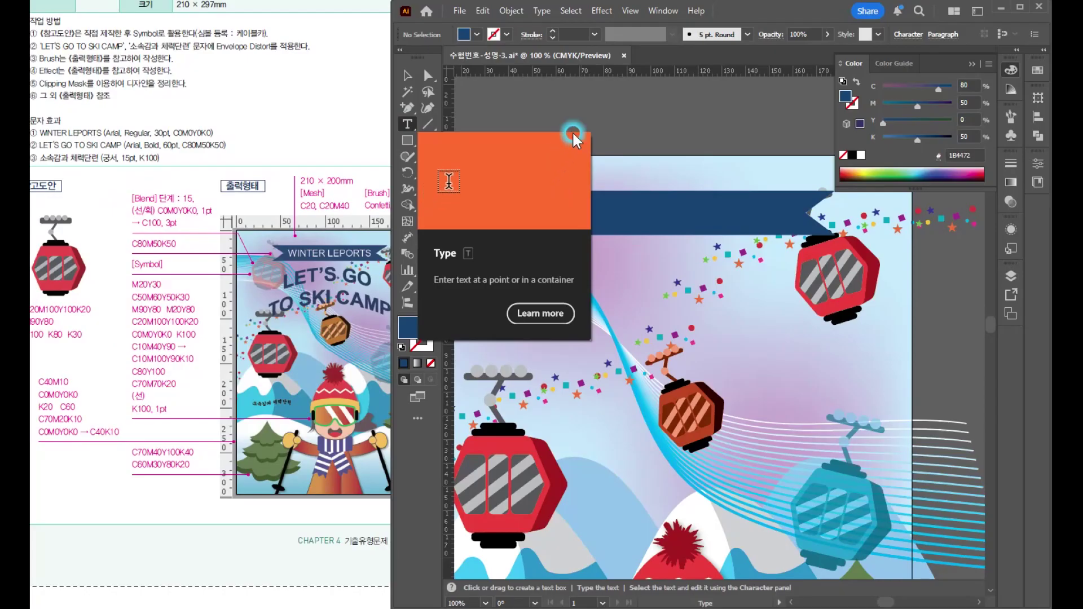
left_click(545, 163)
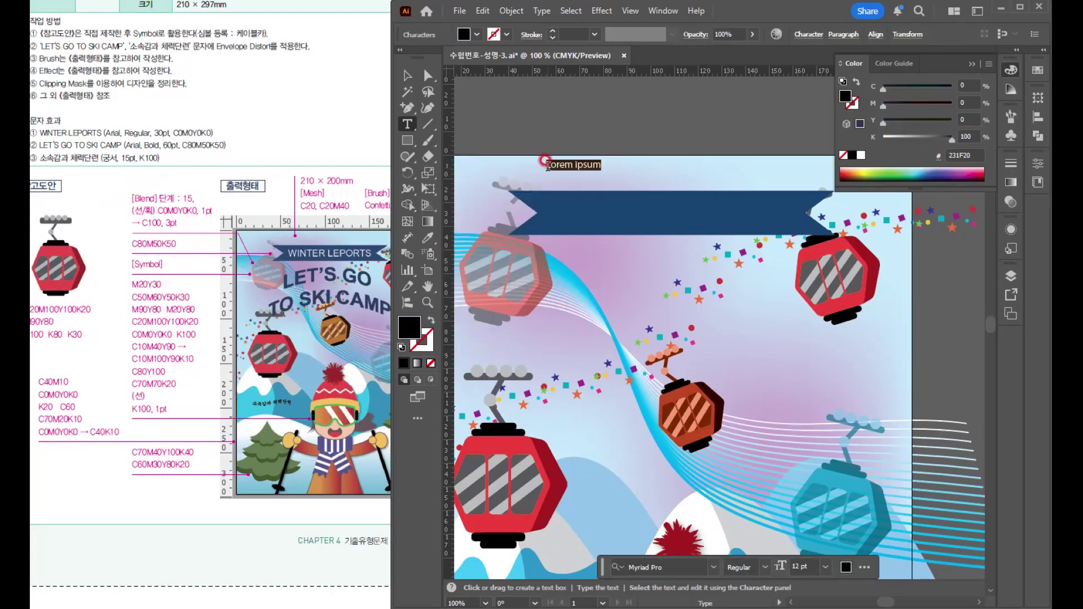
type("WINTER LEPORTS")
key("Escape")
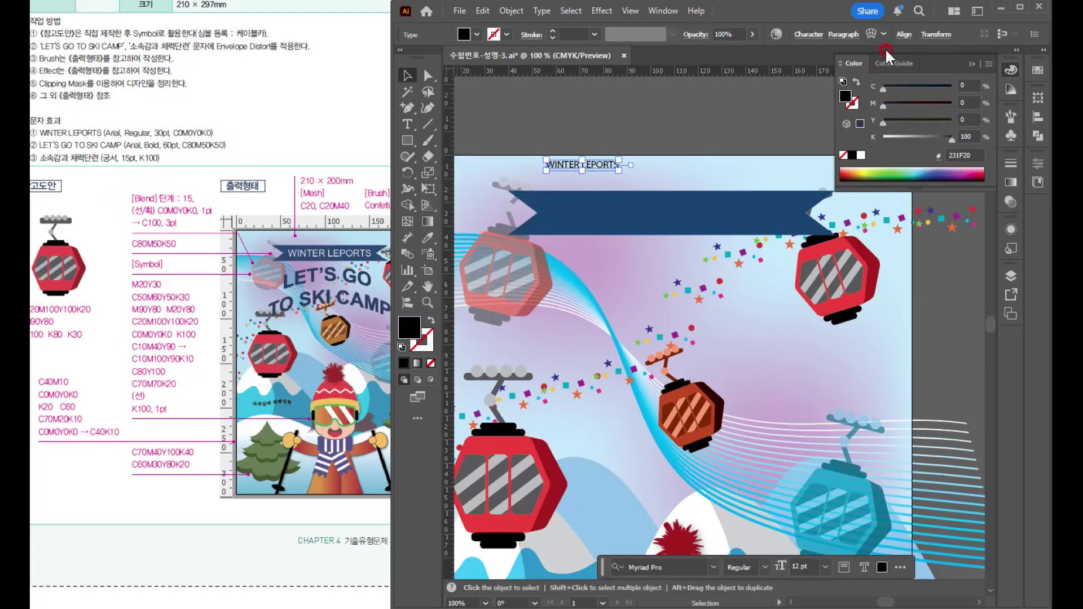
Format the WINTER LEPORTS text as white 30 pt Arial Regular and place it centred on the ribbon banner
left_click(804, 34)
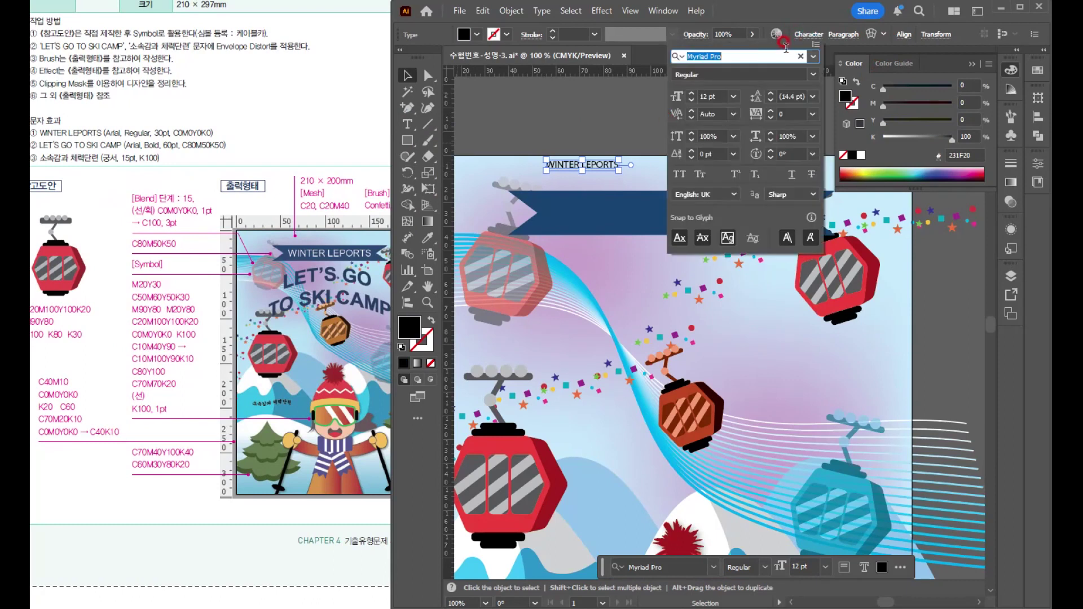
type("ar")
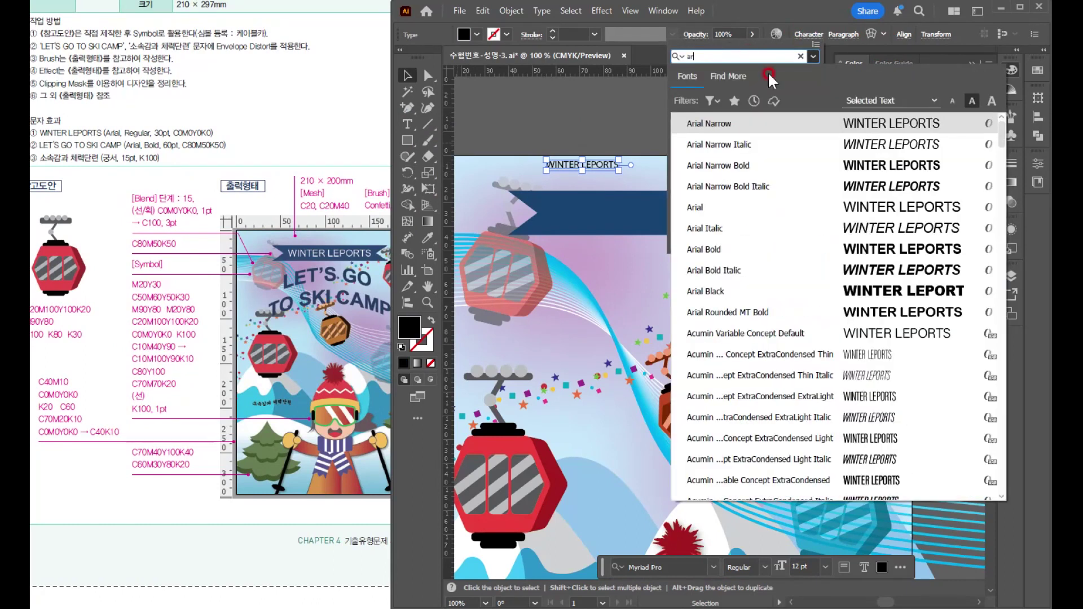
left_click(795, 207)
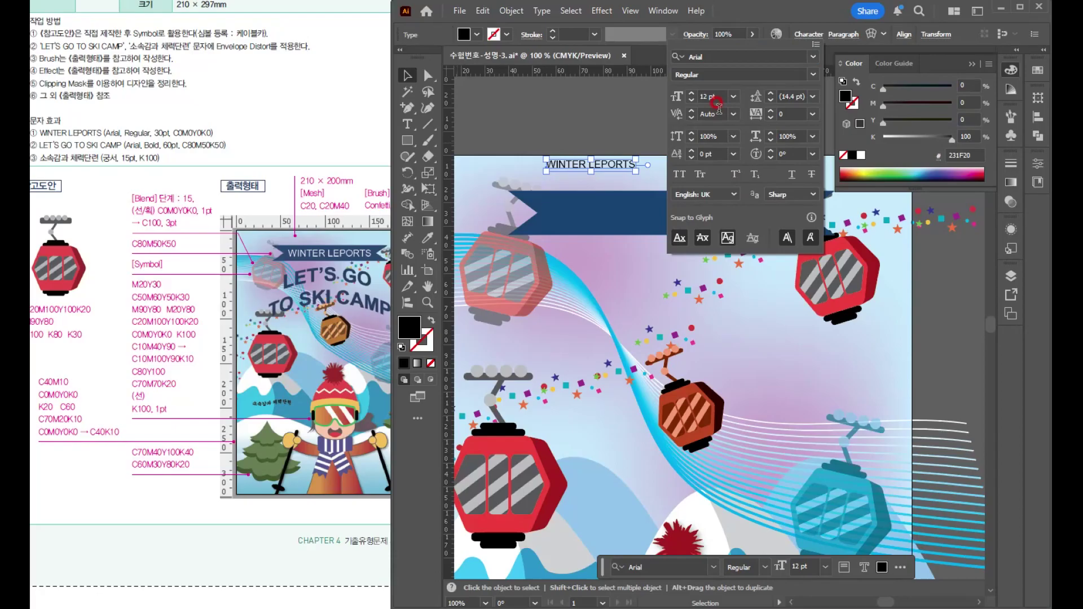
left_click_drag(717, 98, 629, 87)
type("30")
key("Return")
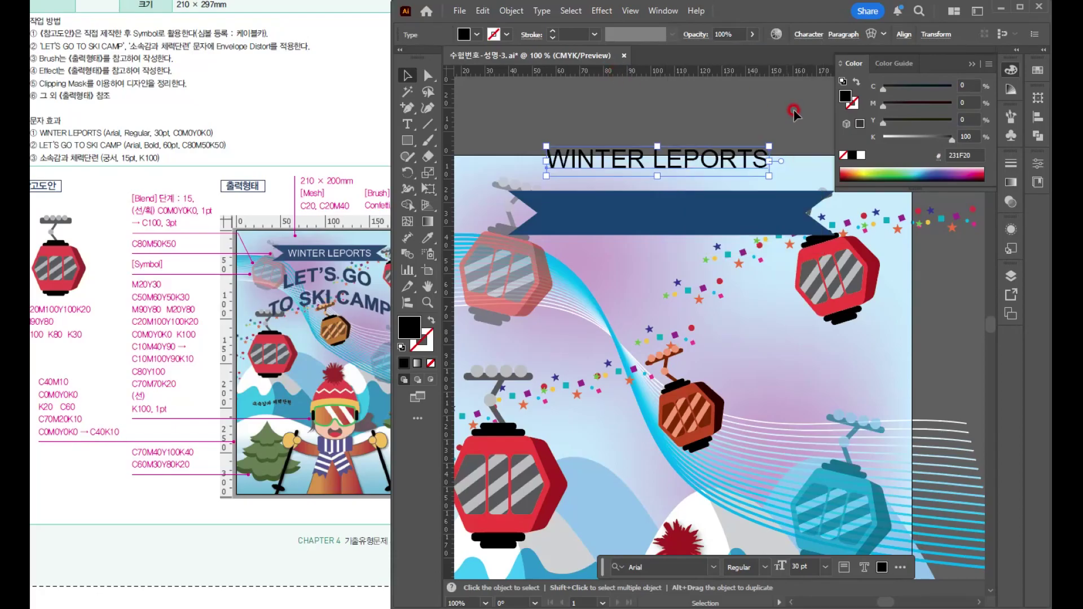
left_click(860, 155)
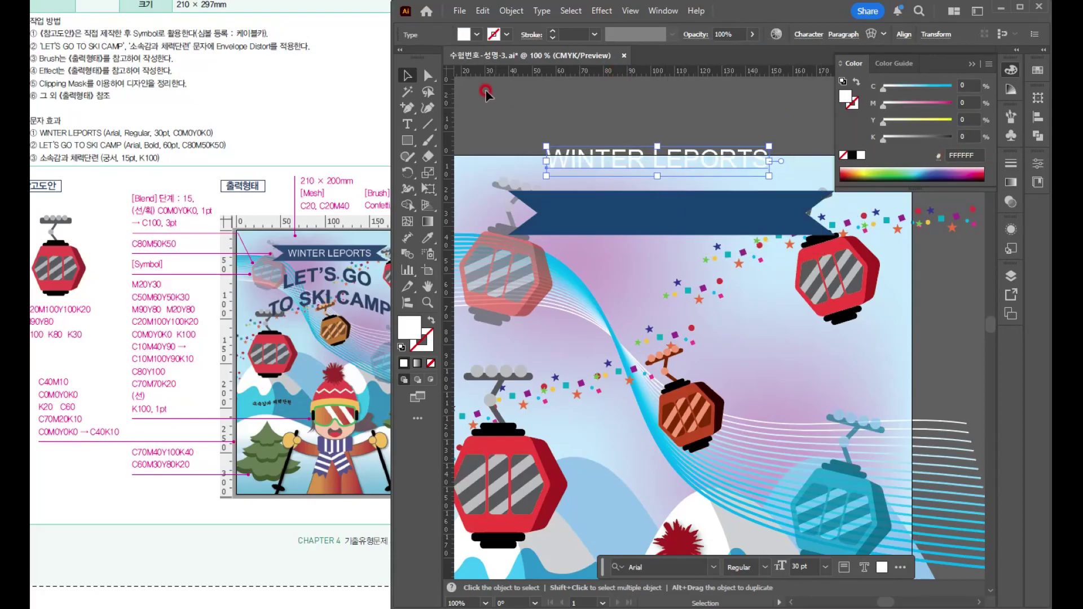
left_click_drag(693, 169, 709, 221)
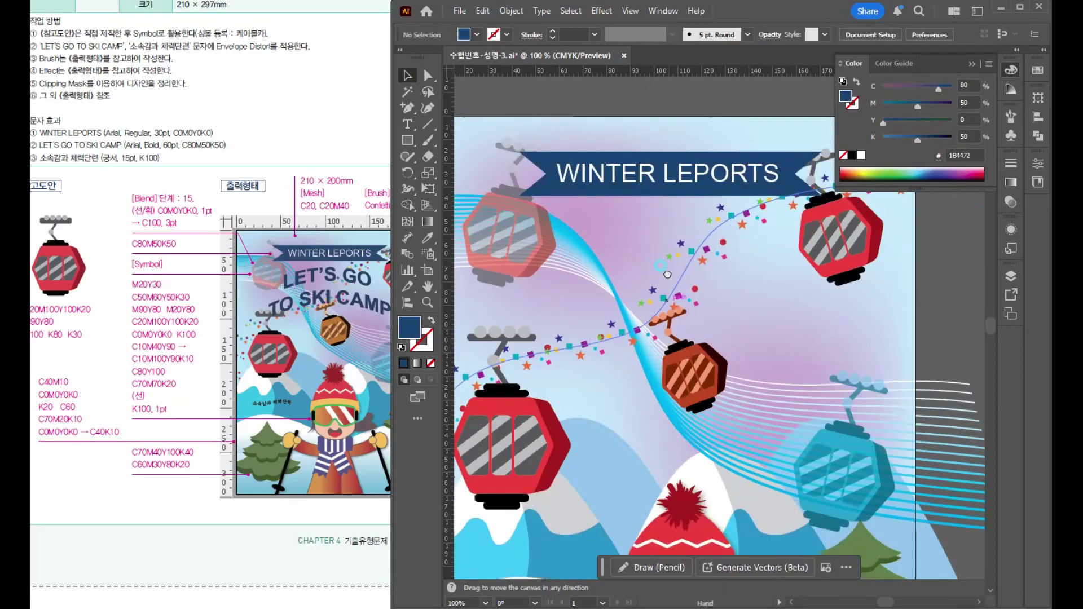
Add the two-line point text "LET'S GO" / "TO SKI CAMP" below the banner
left_click_drag(493, 292, 487, 255)
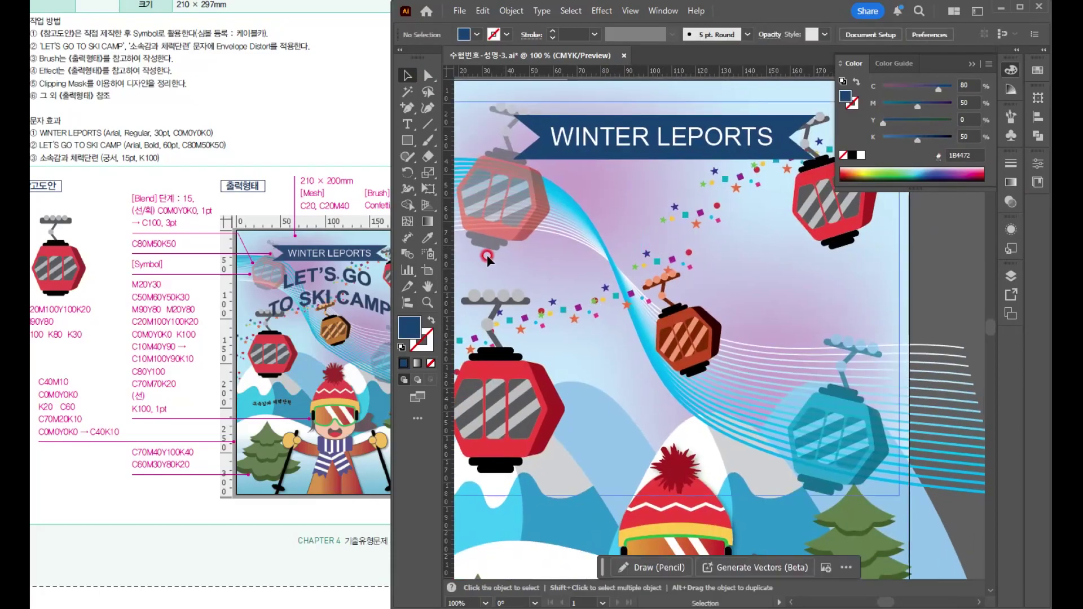
left_click(409, 126)
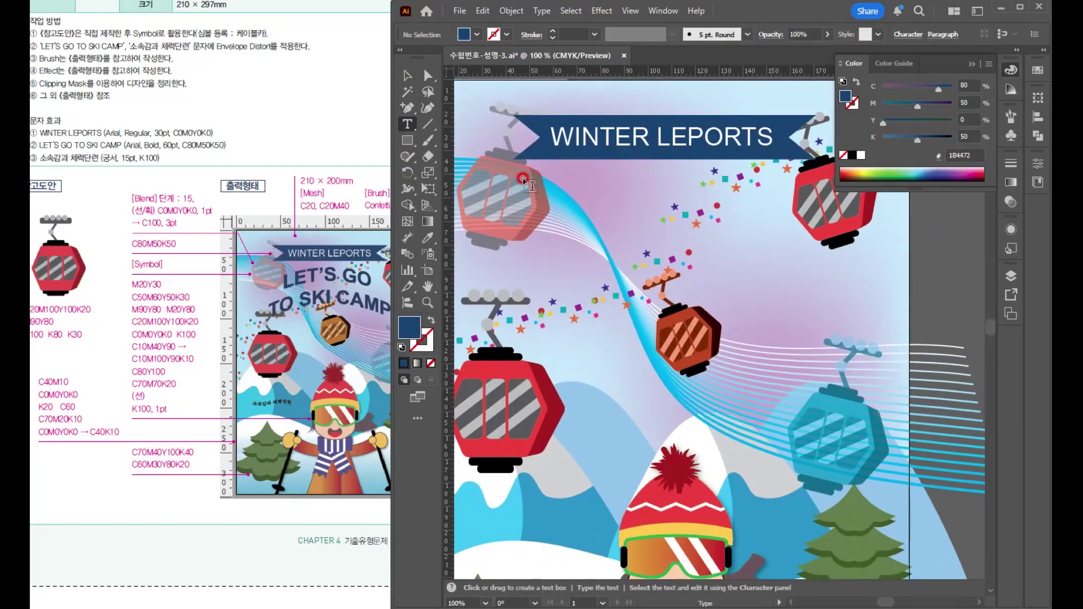
left_click(607, 211)
key("BackSpace")
type("LET'S GO")
key("Return")
type("TO SKI CAMP")
Set the whole two-line slogan in Arial Bold at 60 pt
key("ctrl+a")
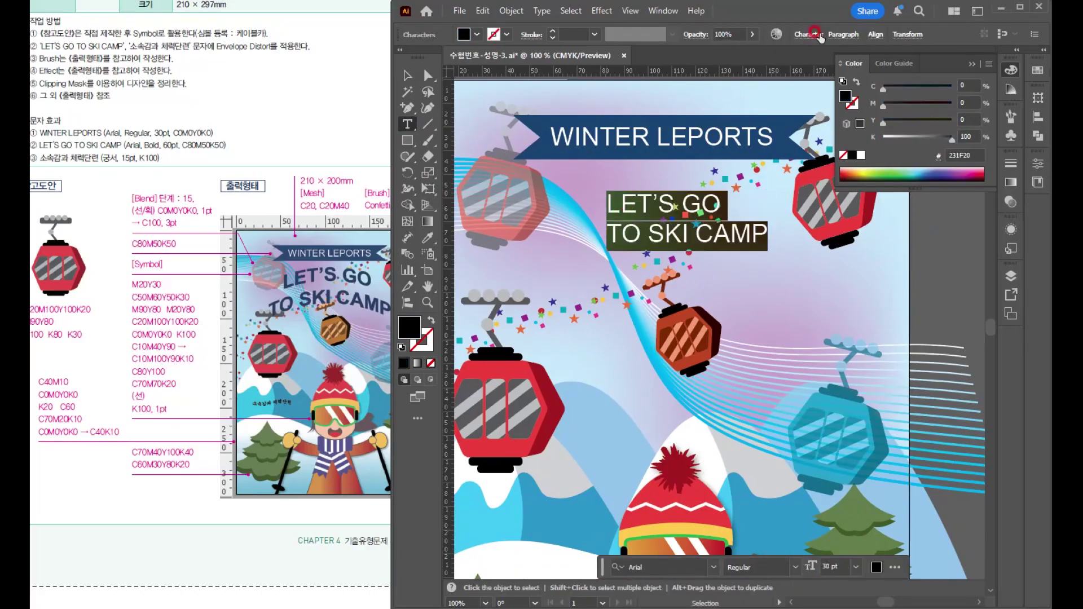
left_click(803, 36)
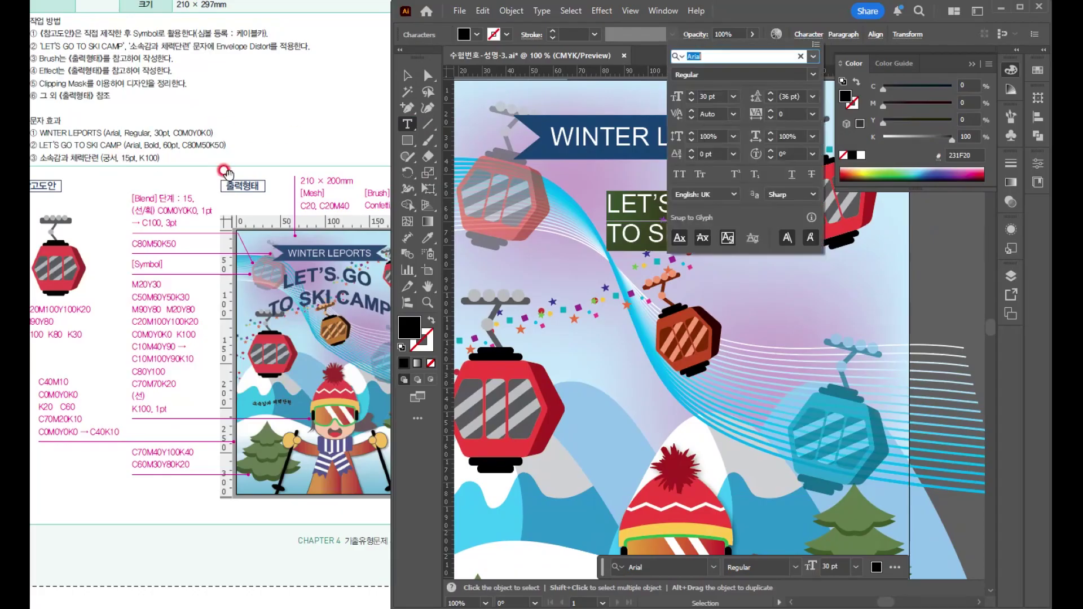
left_click(810, 79)
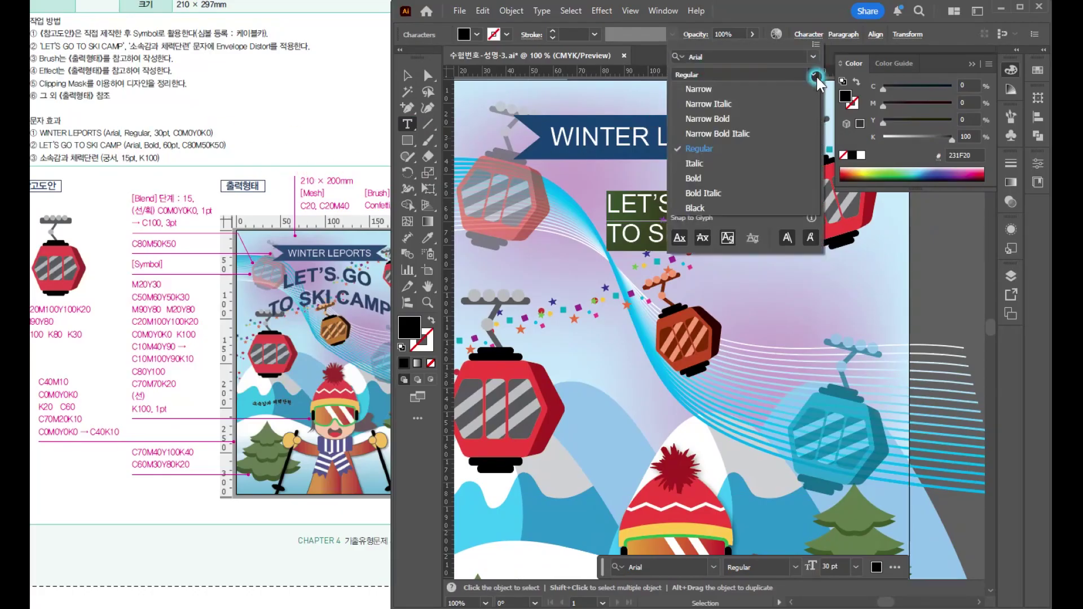
left_click(694, 179)
left_click(706, 95)
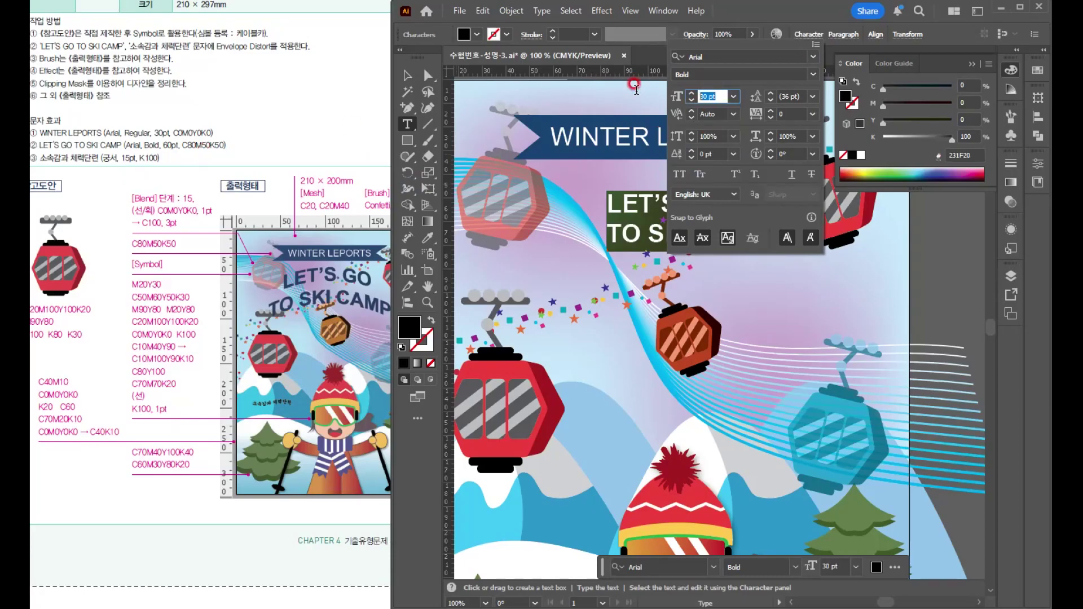
type("60")
key("Return")
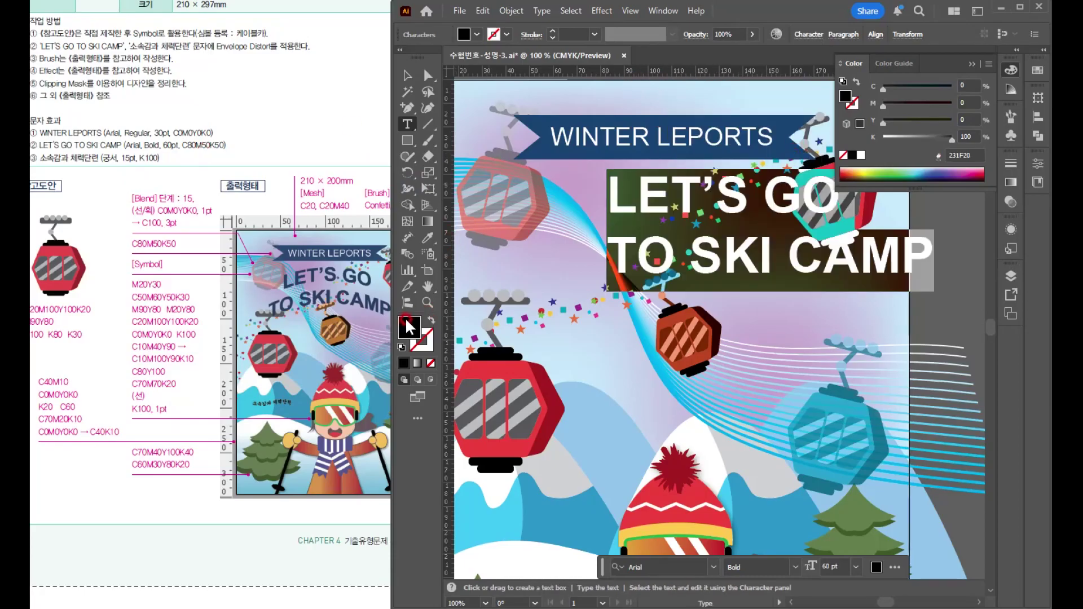
Colour the LET'S GO TO SKI CAMP text C80 M50 Y0 K50
left_click(970, 85)
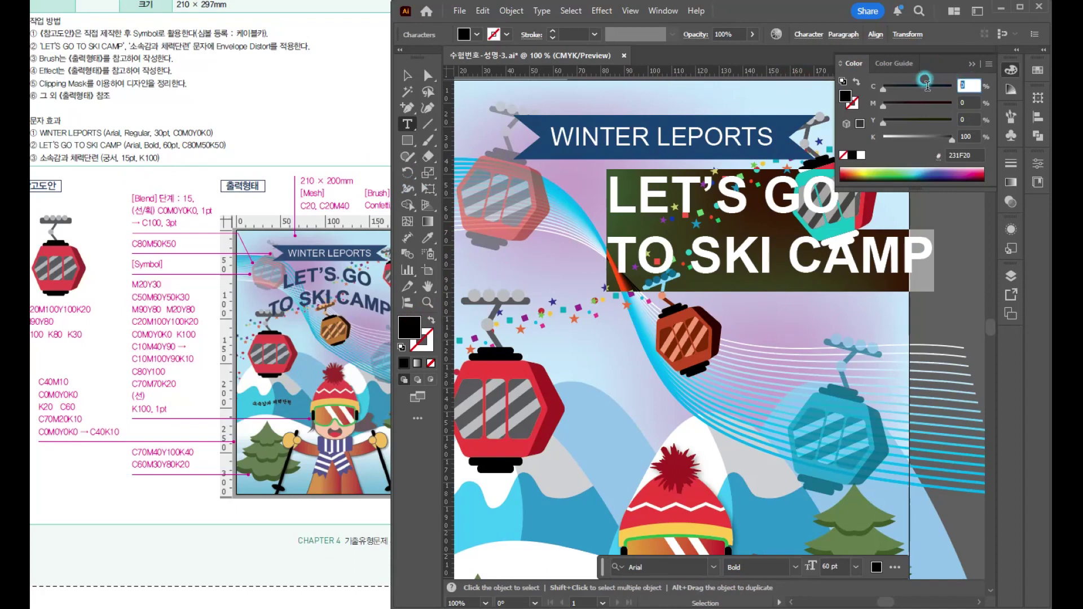
type("80")
key("Tab")
type("50")
key("Tab")
key("Tab")
type("50")
key("Return")
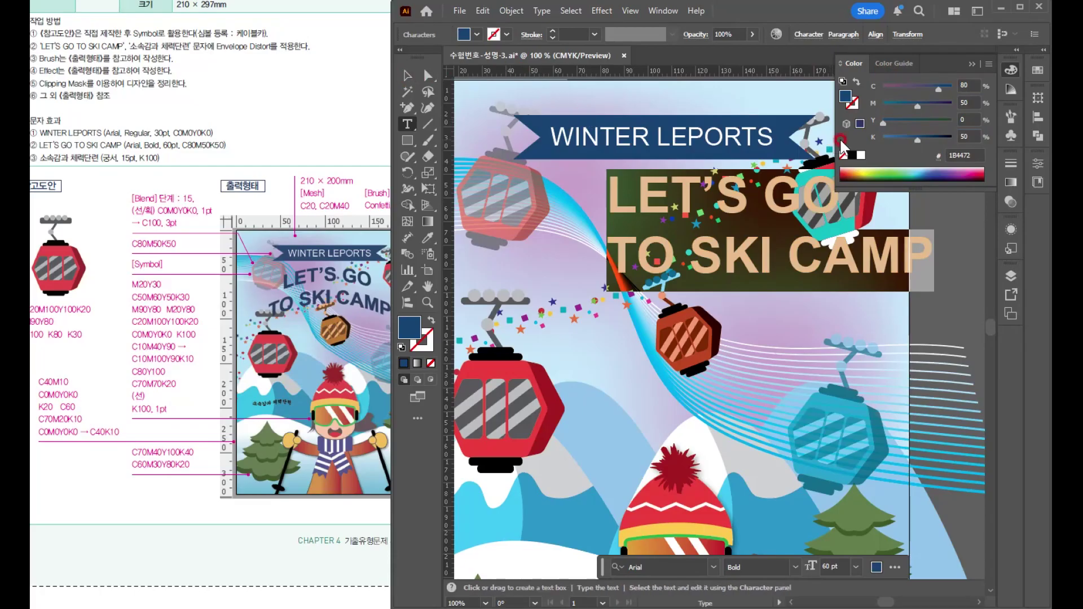
Centre-align the two slogan lines and move the text block to sit centred beneath the banner
left_click(843, 35)
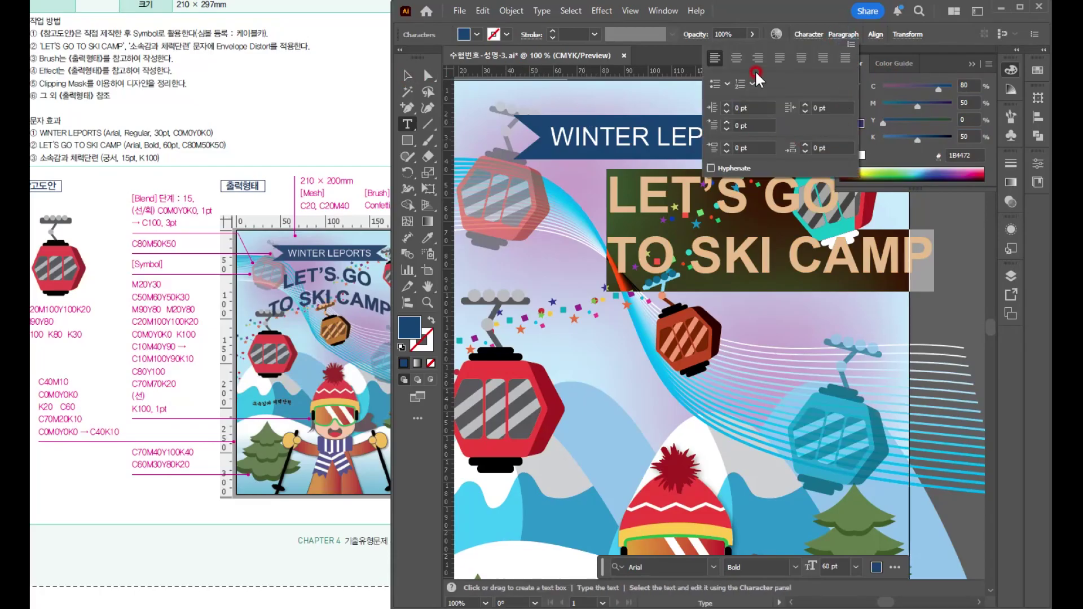
left_click(738, 57)
left_click(1038, 164)
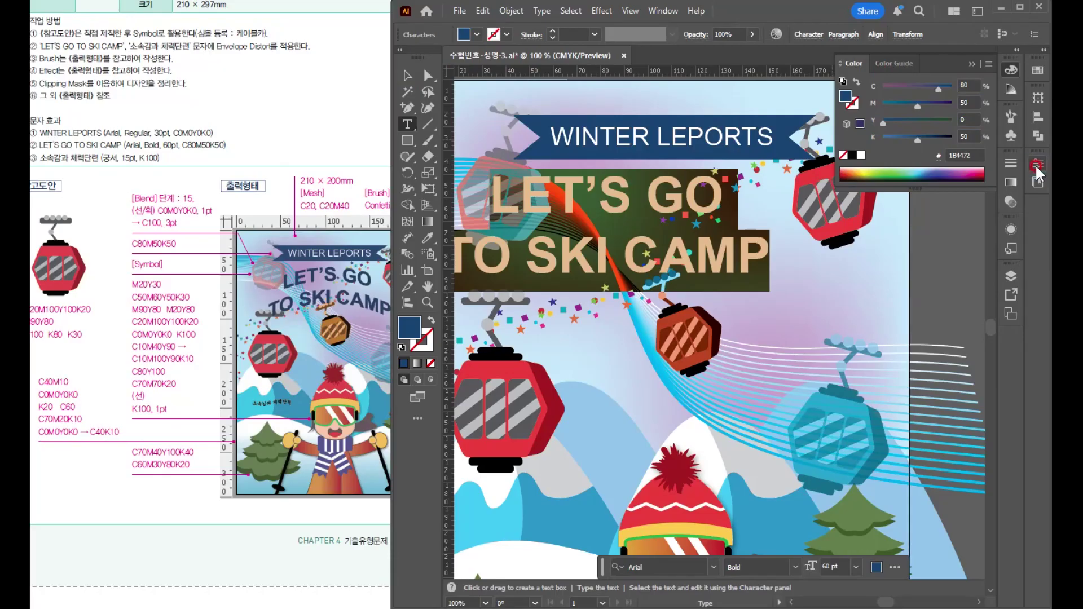
left_click(1037, 163)
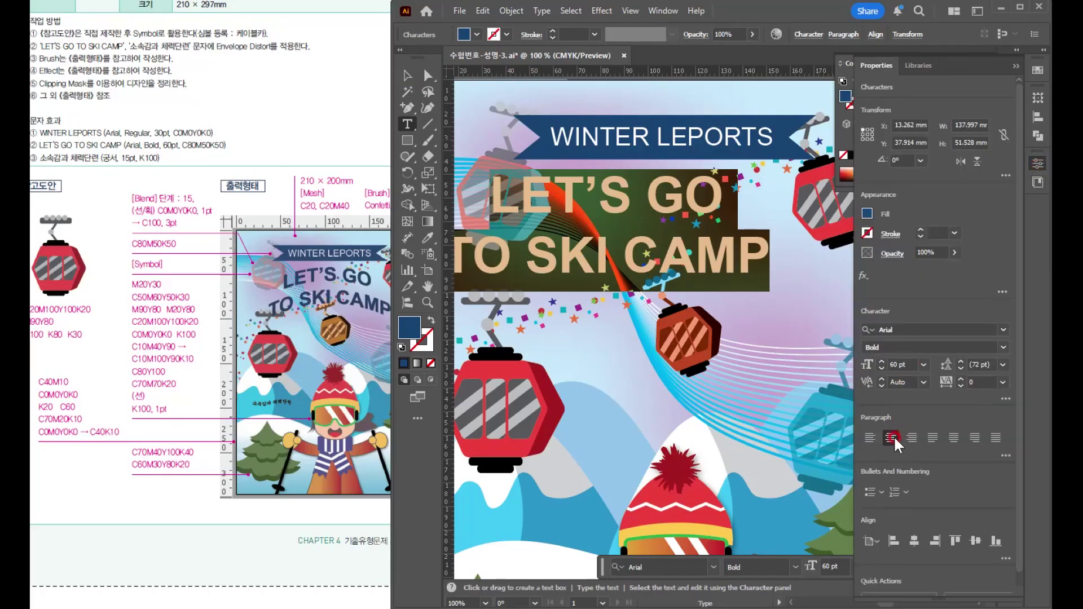
left_click(1016, 70)
left_click(408, 76)
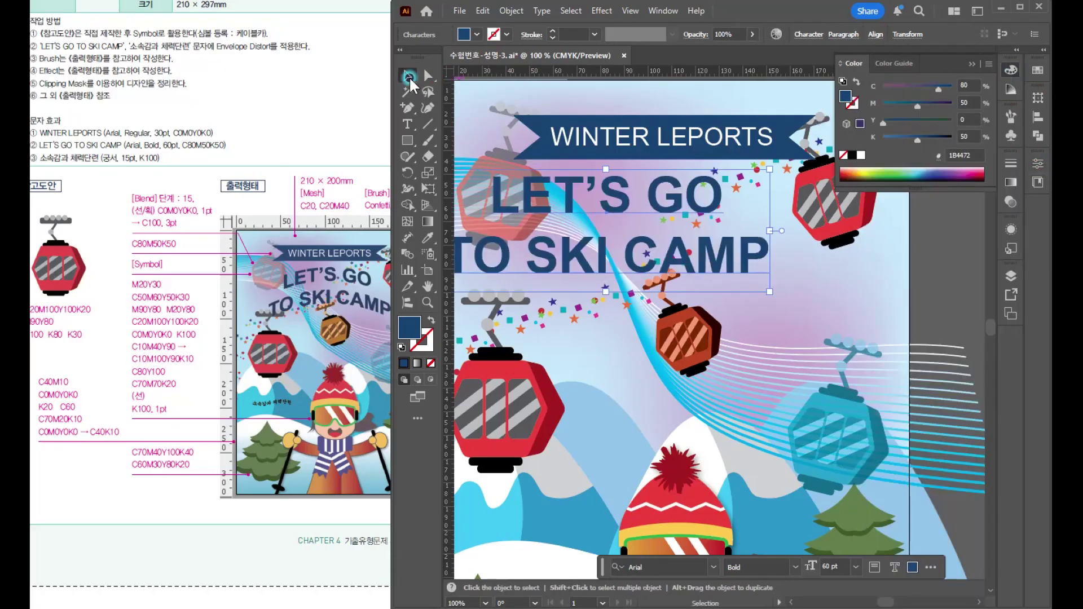
left_click_drag(570, 213, 630, 220)
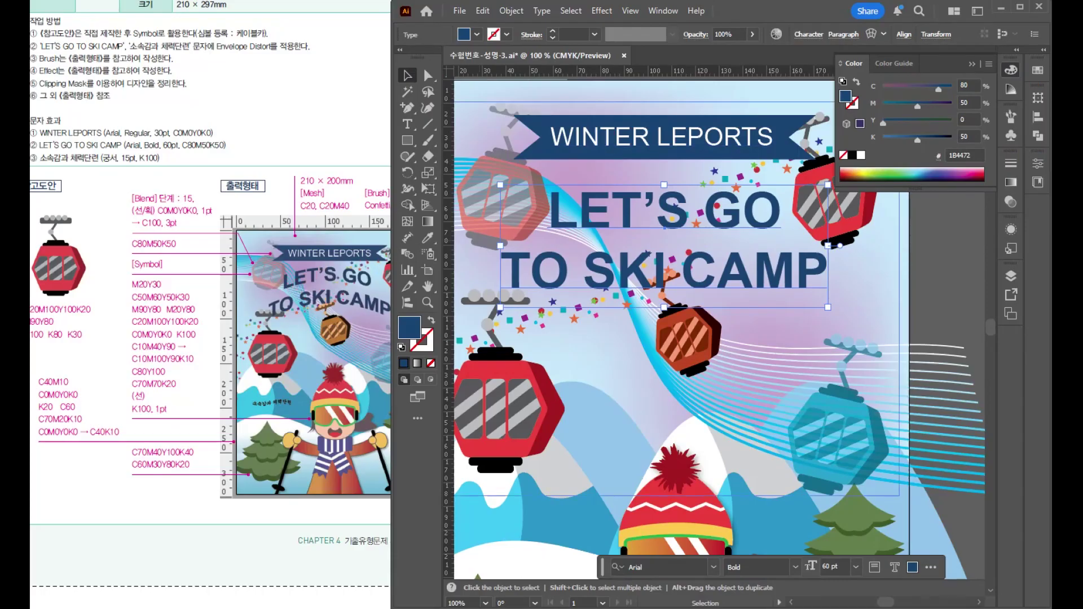
Warp the LET'S GO TO SKI CAMP text with a horizontal Arch envelope at 31% bend and move it down clear of the banner
left_click(511, 11)
mouse_move(575, 509)
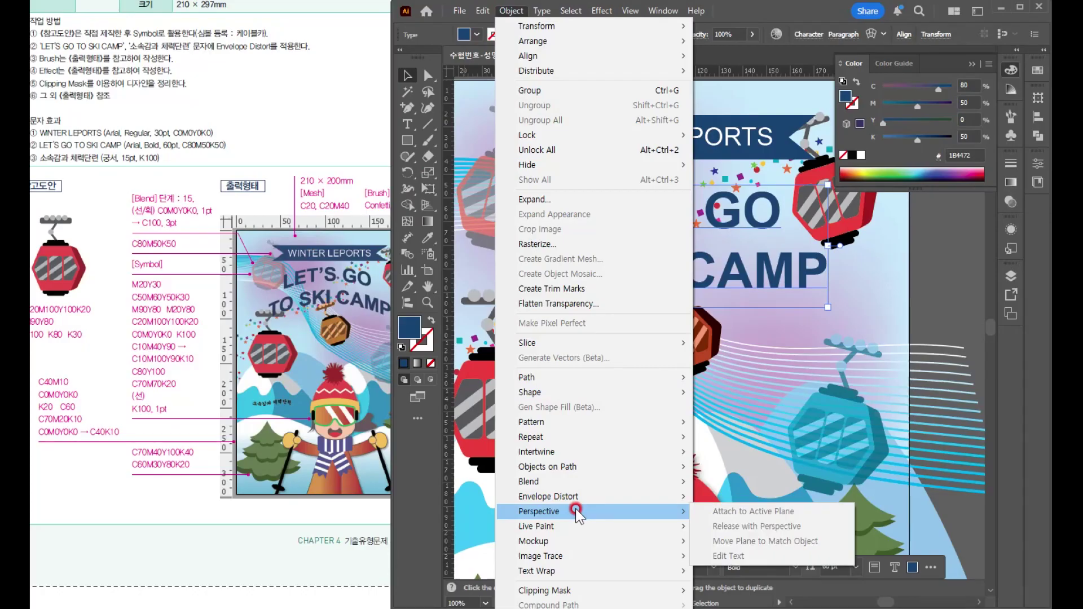
left_click(730, 495)
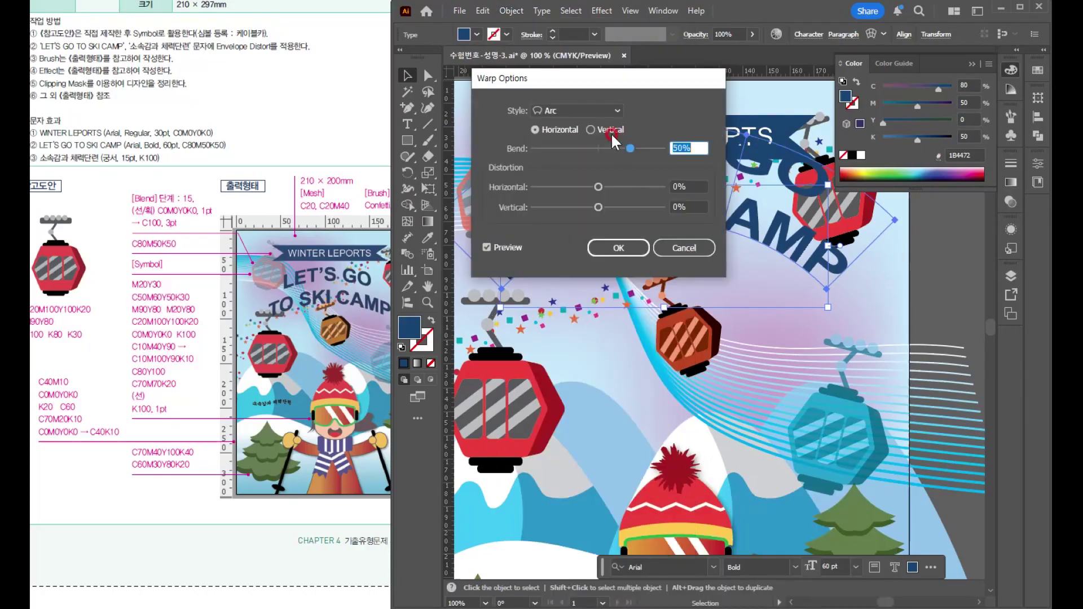
left_click(571, 113)
left_click(573, 170)
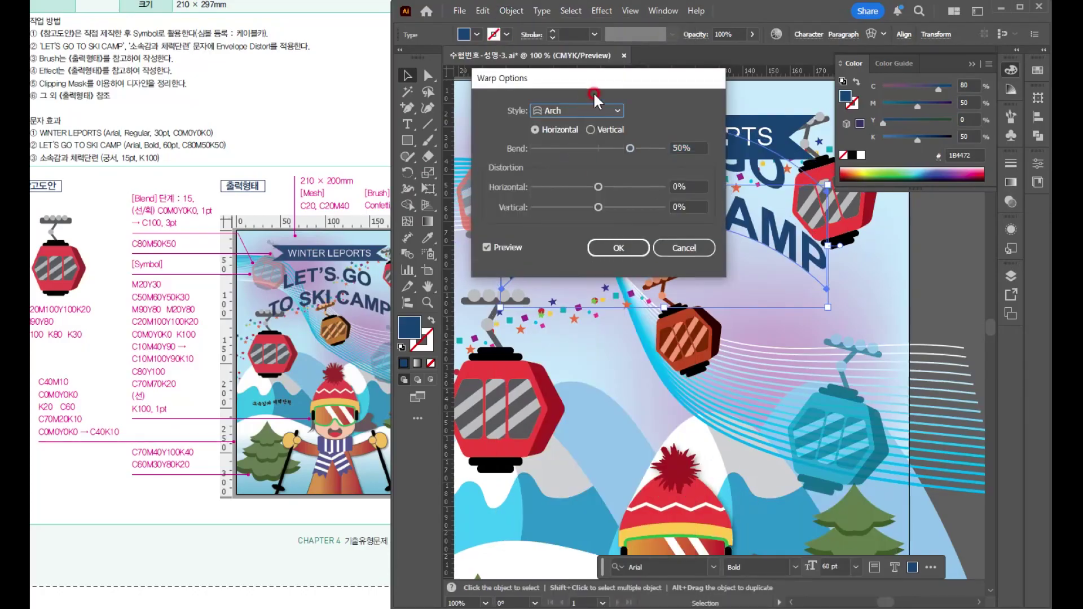
left_click_drag(594, 90, 630, 270)
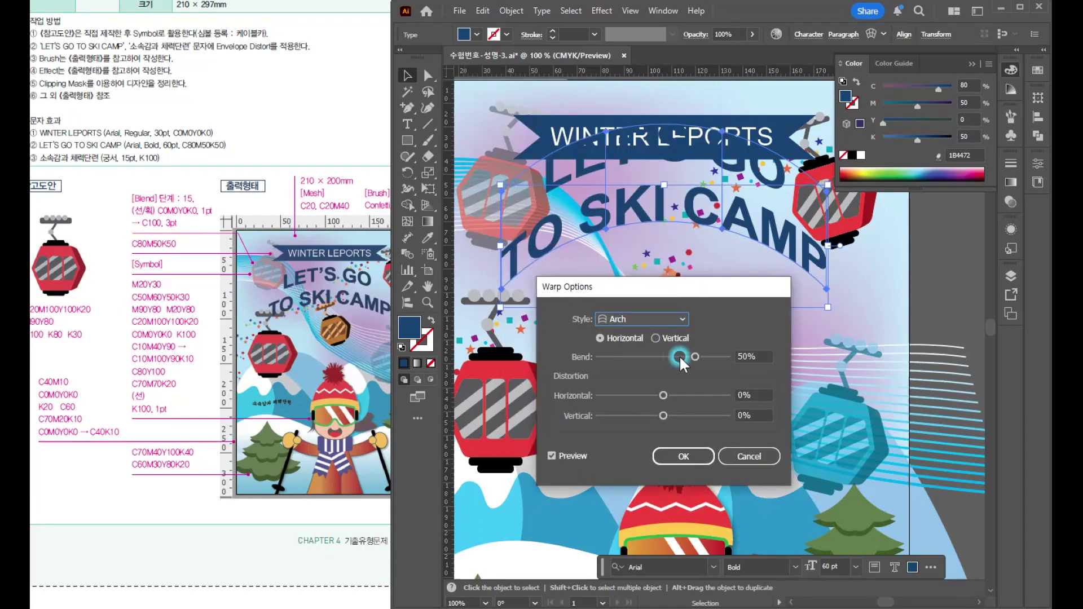
left_click_drag(694, 357, 683, 357)
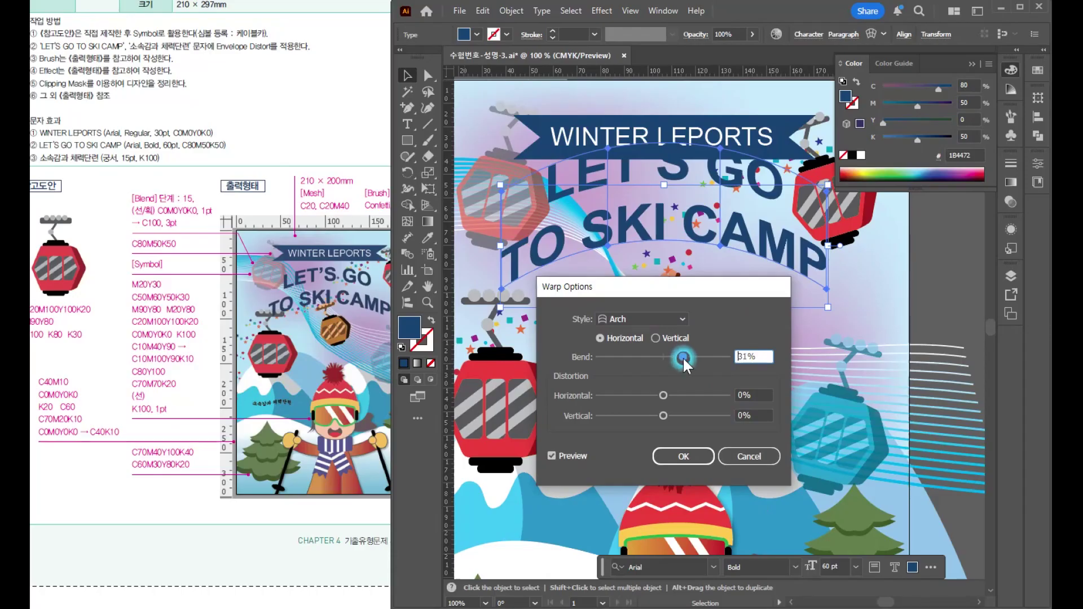
left_click(685, 456)
left_click_drag(698, 249, 700, 274)
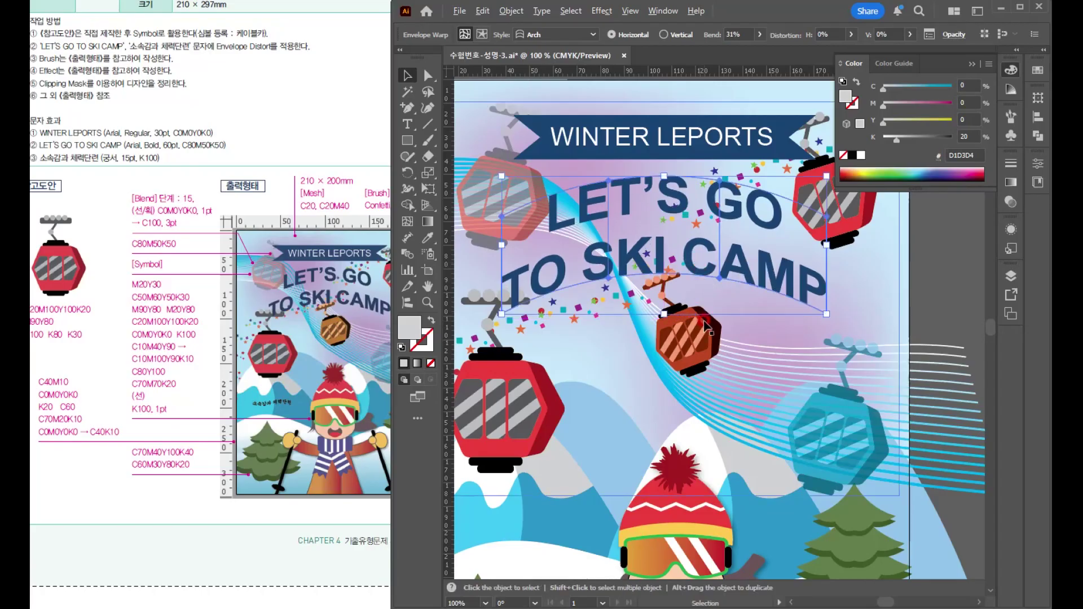
Add the point text "소속감과 체련단" on the blue mountain above the large pine tree
key("ctrl+minus")
key("ctrl+minus")
left_click_drag(733, 352, 678, 287)
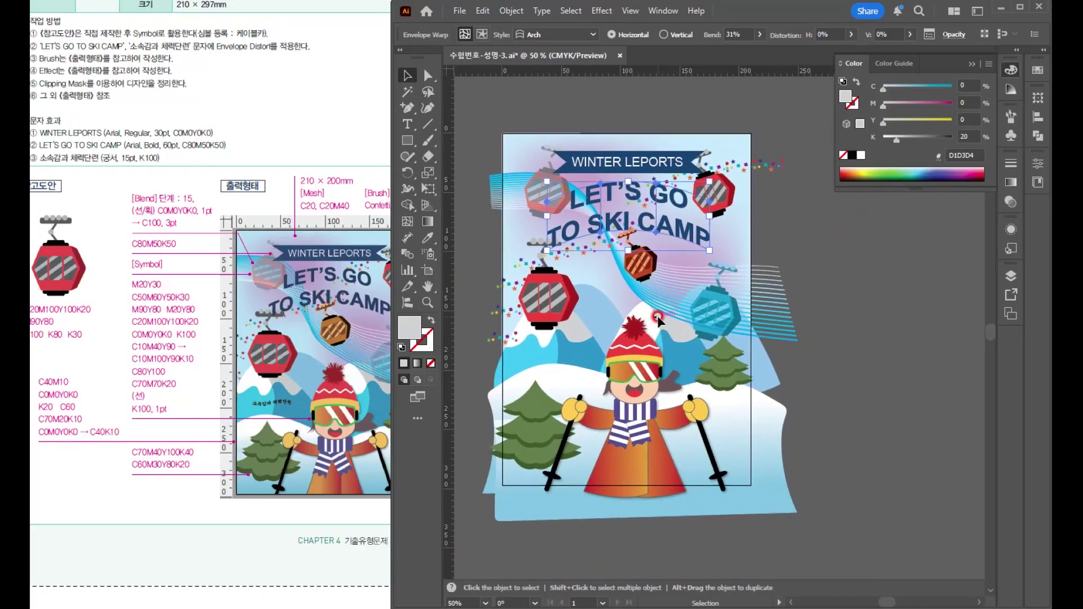
left_click_drag(634, 353, 666, 295)
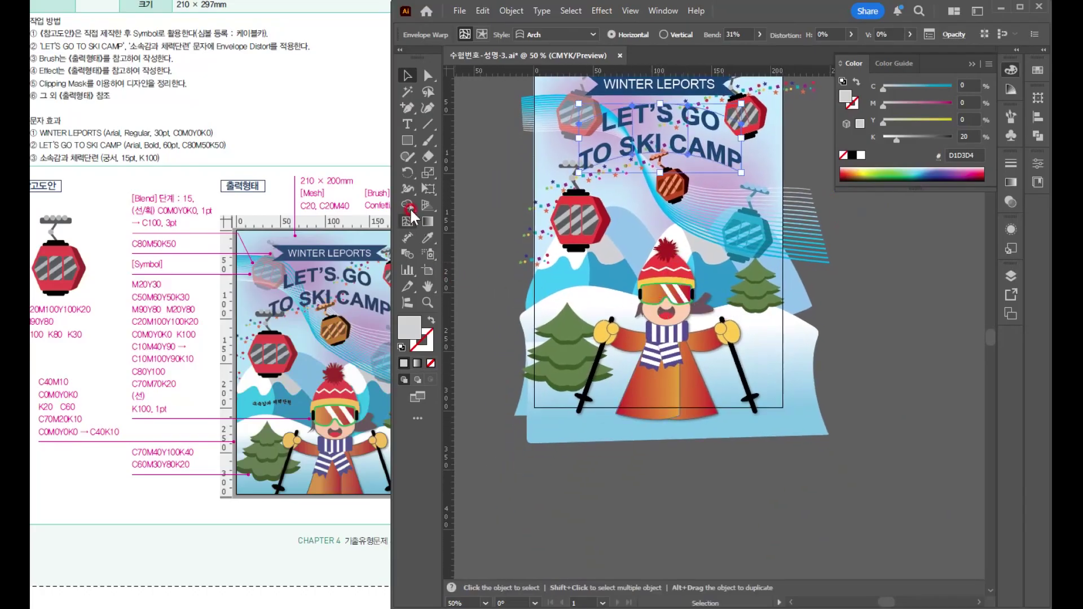
left_click(412, 130)
scroll(581, 296, "up", 2)
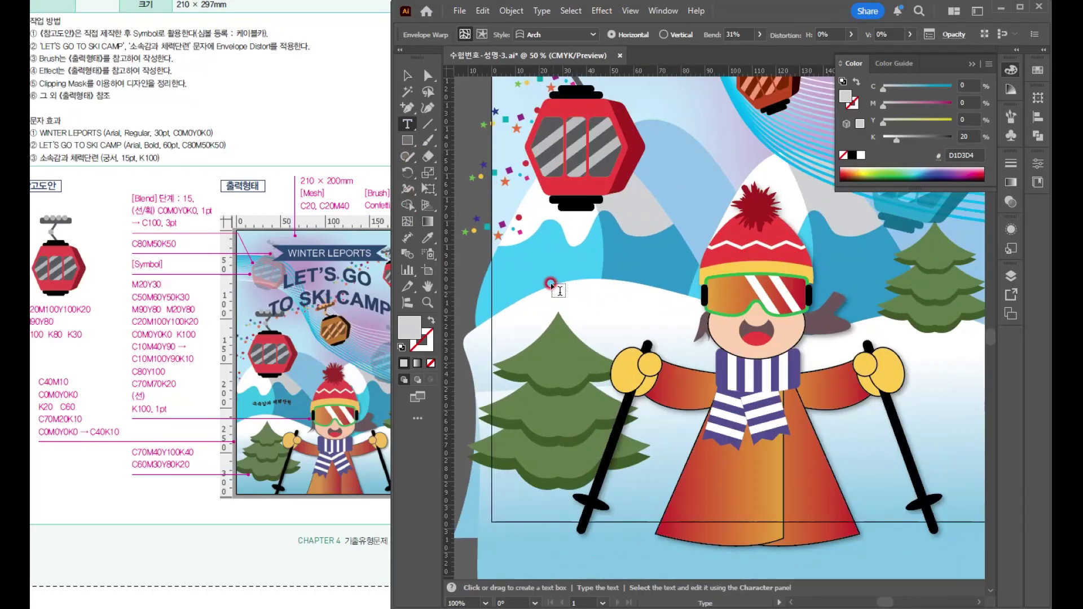
left_click(537, 269)
type("소속감과 체련단")
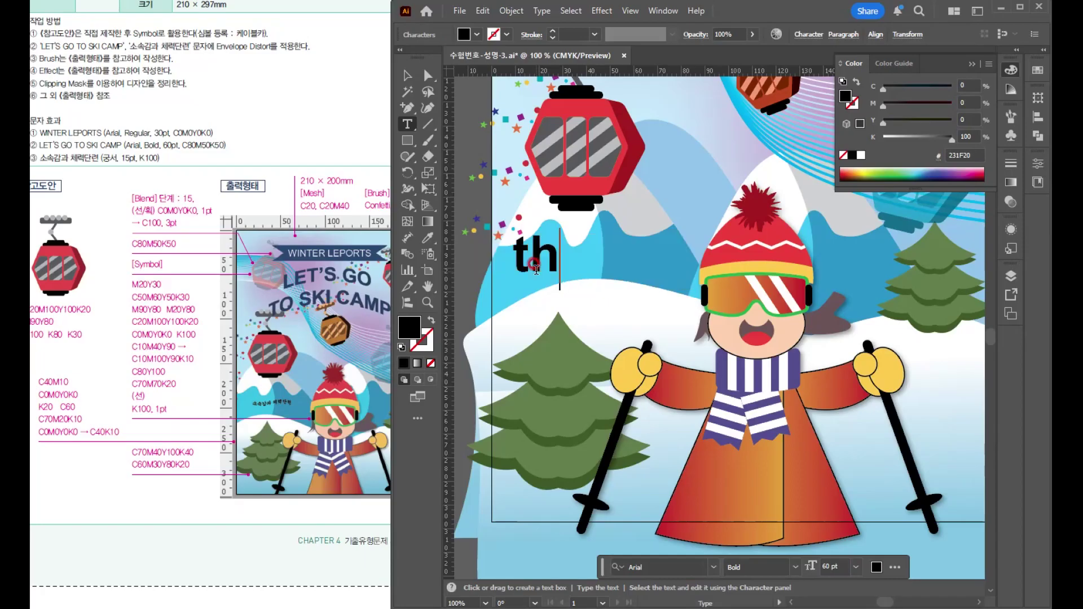
Set the whole Korean text line in the 궁서 font at 15 pt
key("ctrl+a")
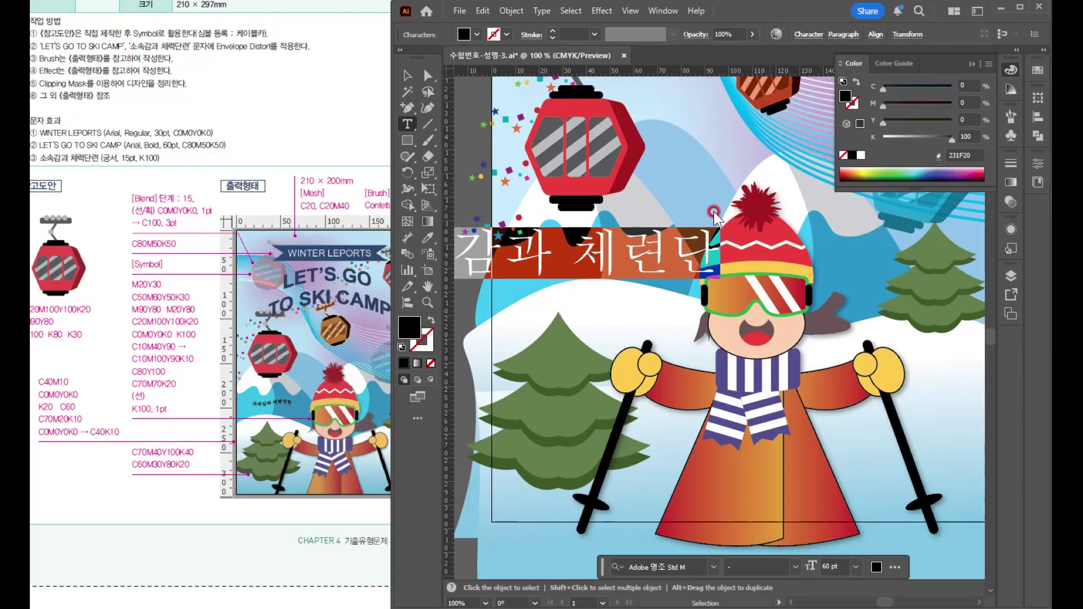
left_click(811, 34)
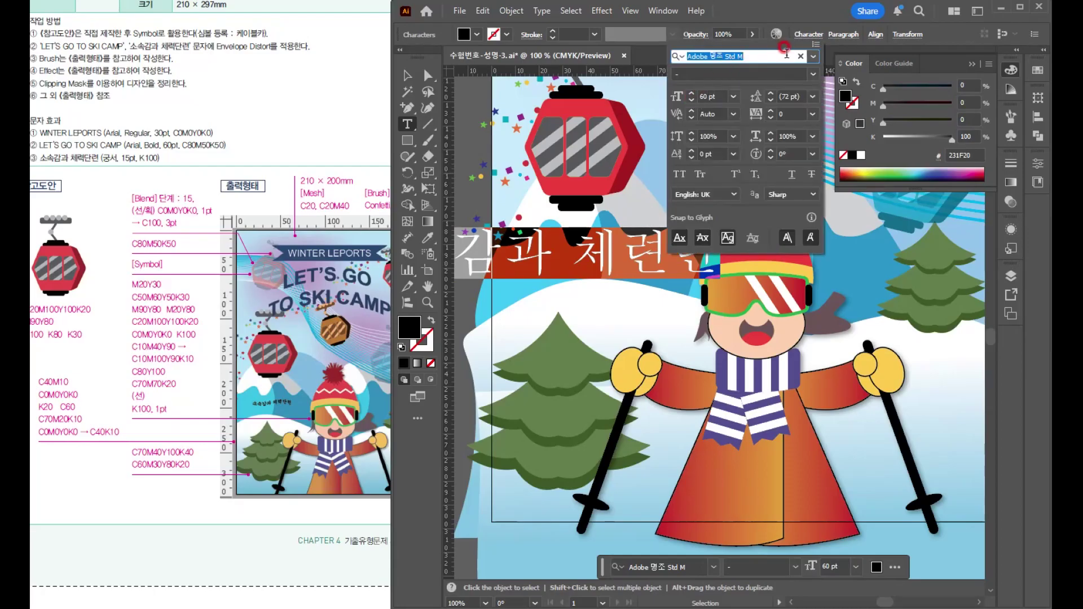
left_click(814, 58)
scroll(730, 293, "down", 5)
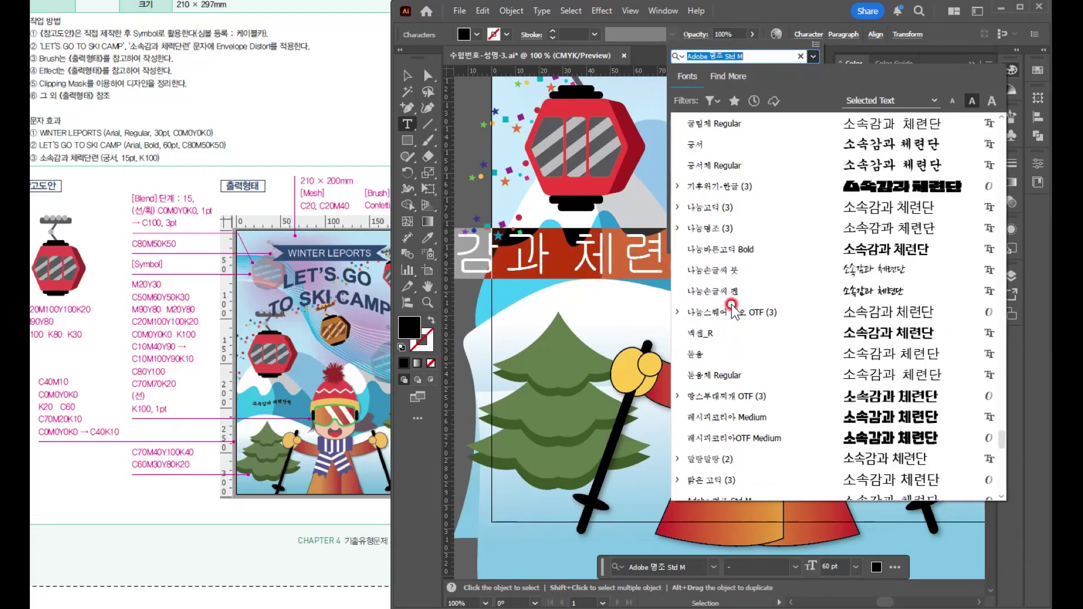
left_click(700, 207)
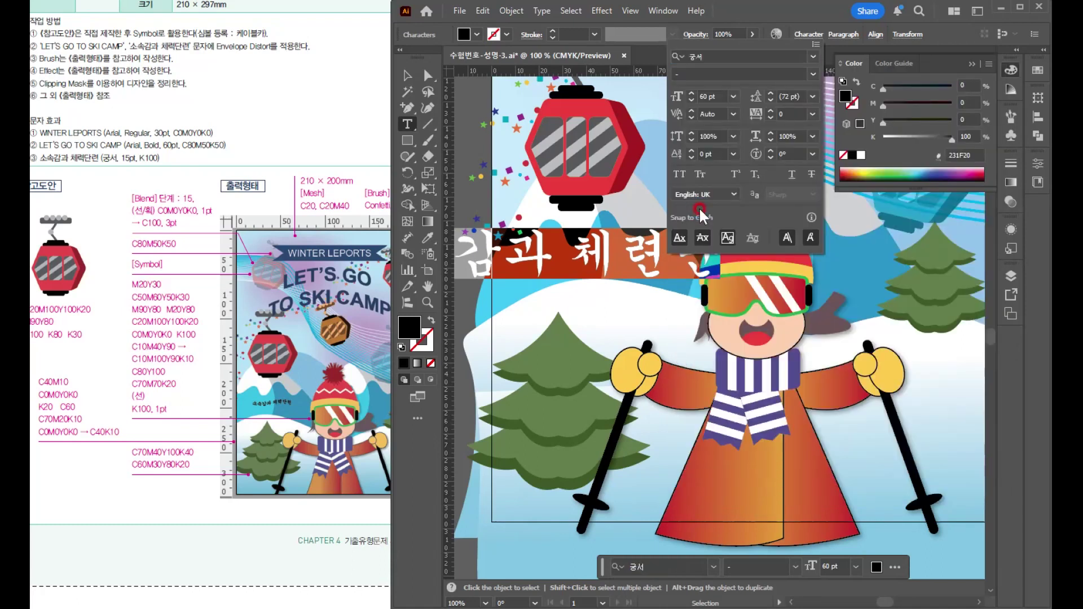
left_click(724, 98)
type("15")
key("Return")
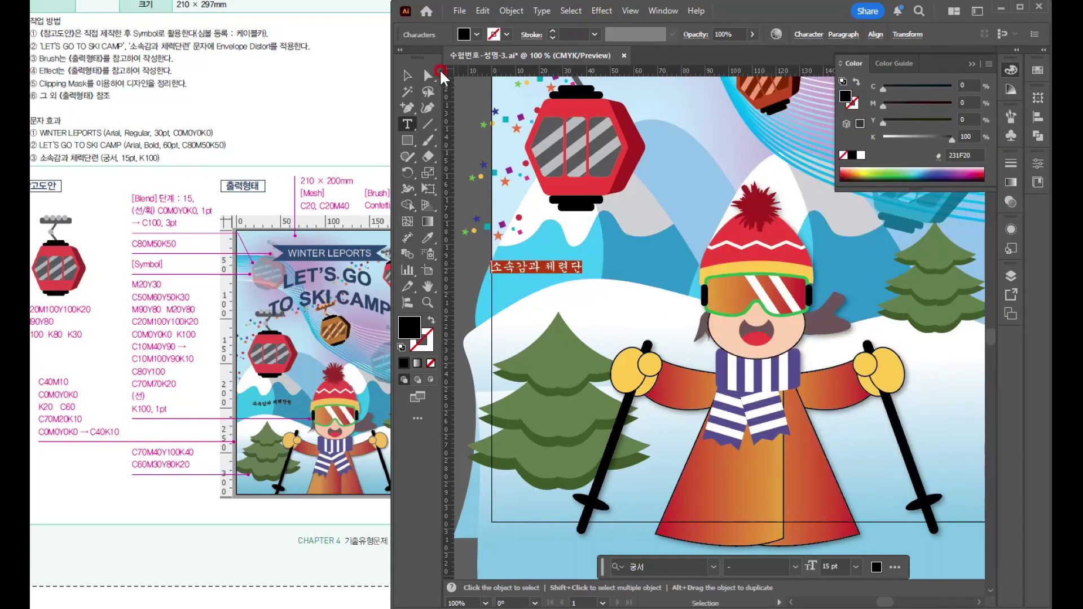
Correct the Korean text to "소속감과 체력단련" and move it fully inside the artboard over the blue mountains
left_click(407, 75)
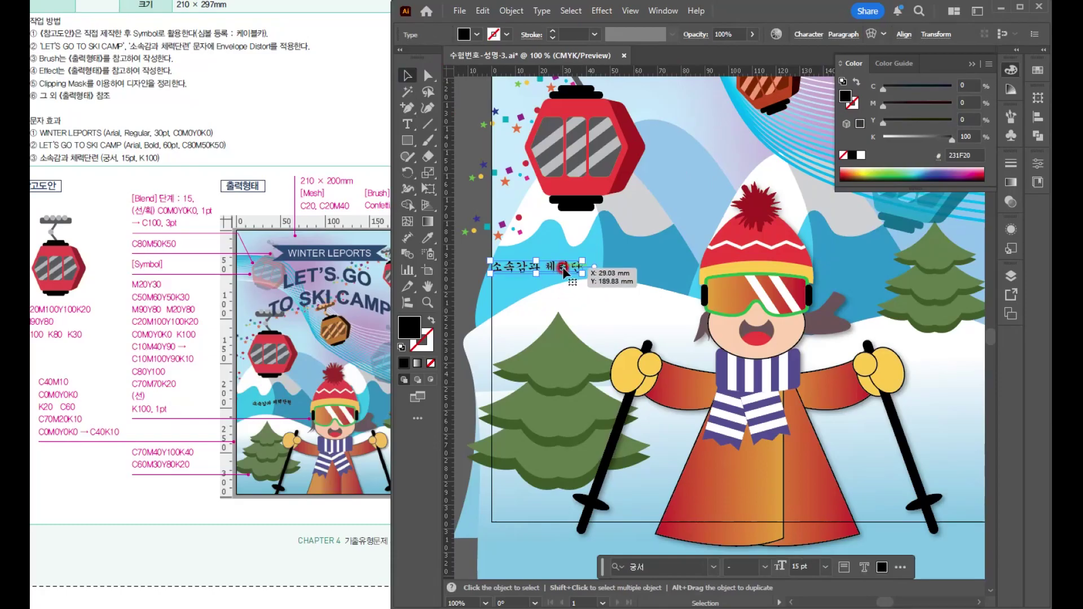
type("tㄹ")
key("Escape")
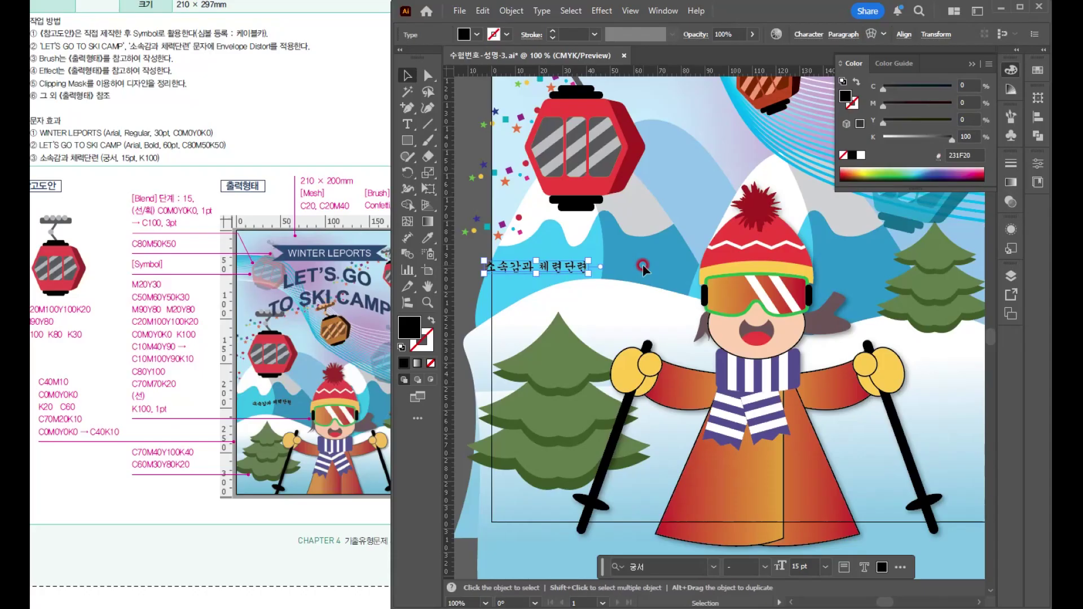
left_click_drag(573, 269, 619, 259)
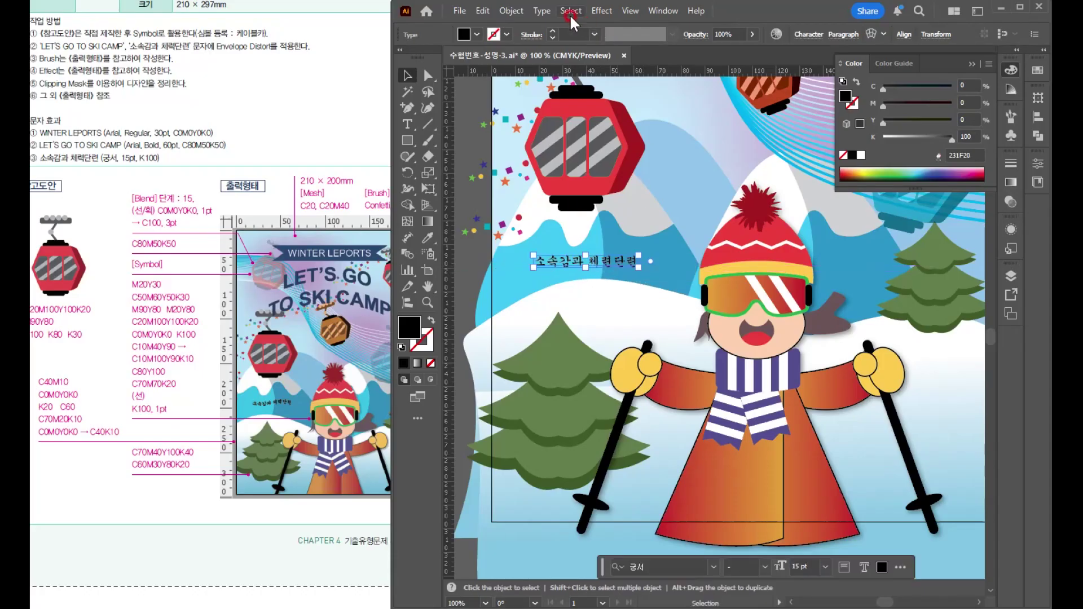
Warp the 소속감과 체력단련 text with a horizontal Flag envelope at 52% bend
left_click(511, 11)
mouse_move(585, 430)
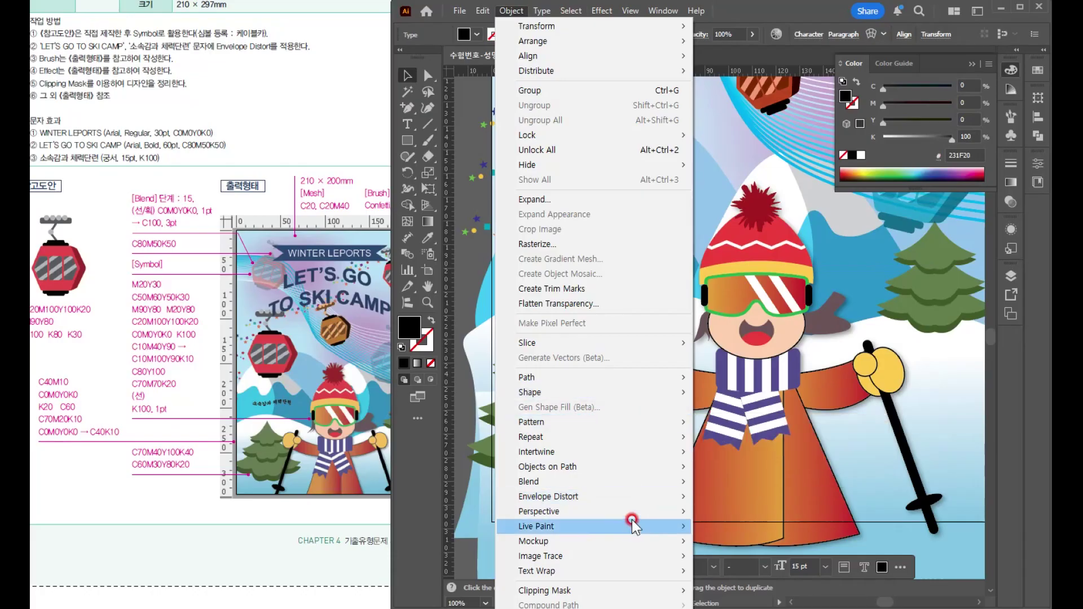
mouse_move(648, 497)
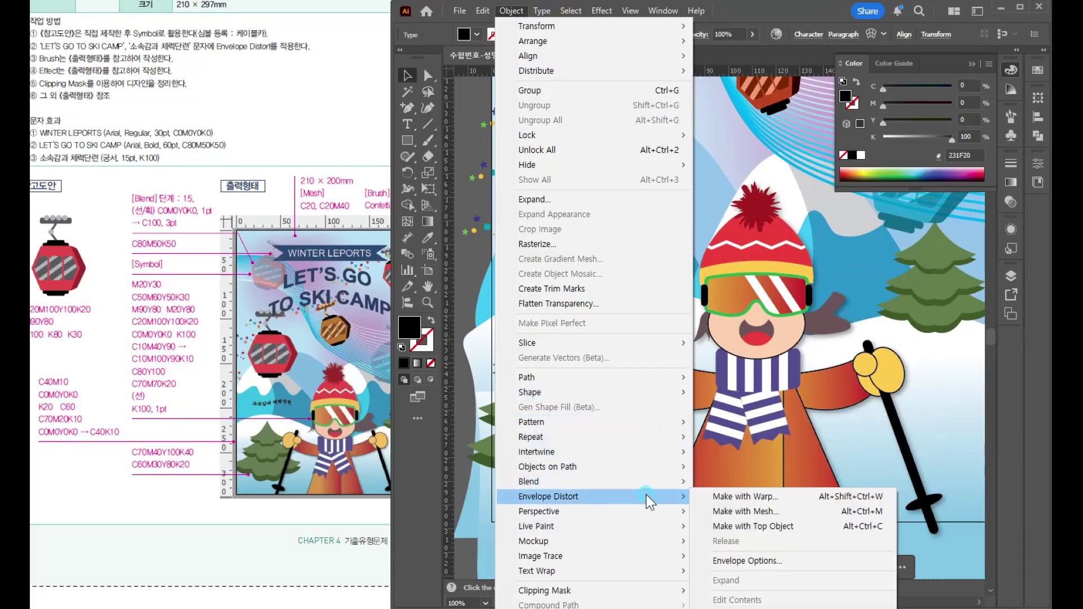
left_click(730, 496)
left_click(641, 319)
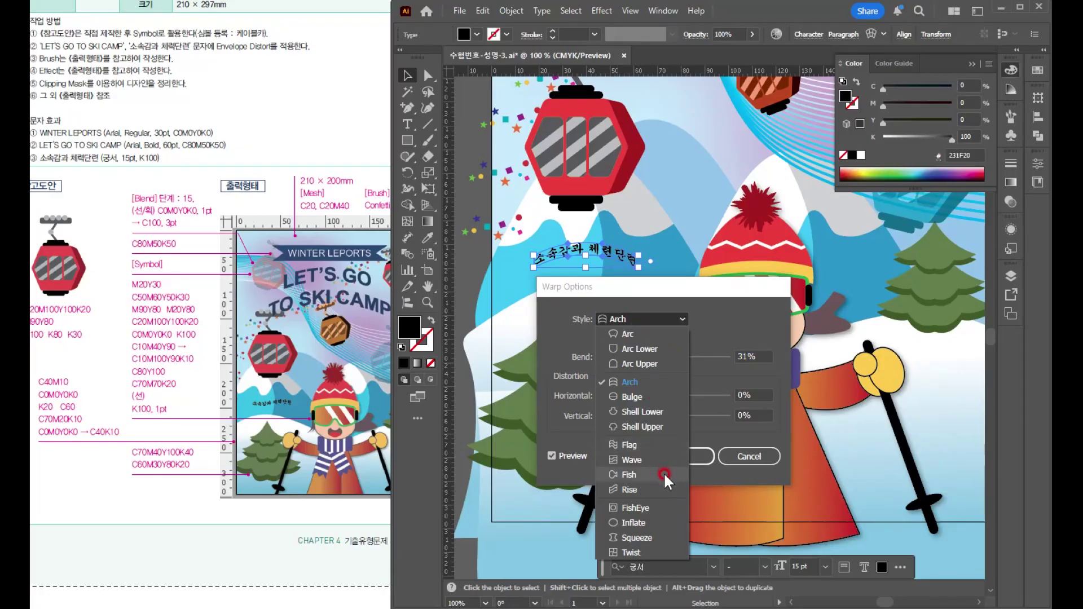
left_click(634, 442)
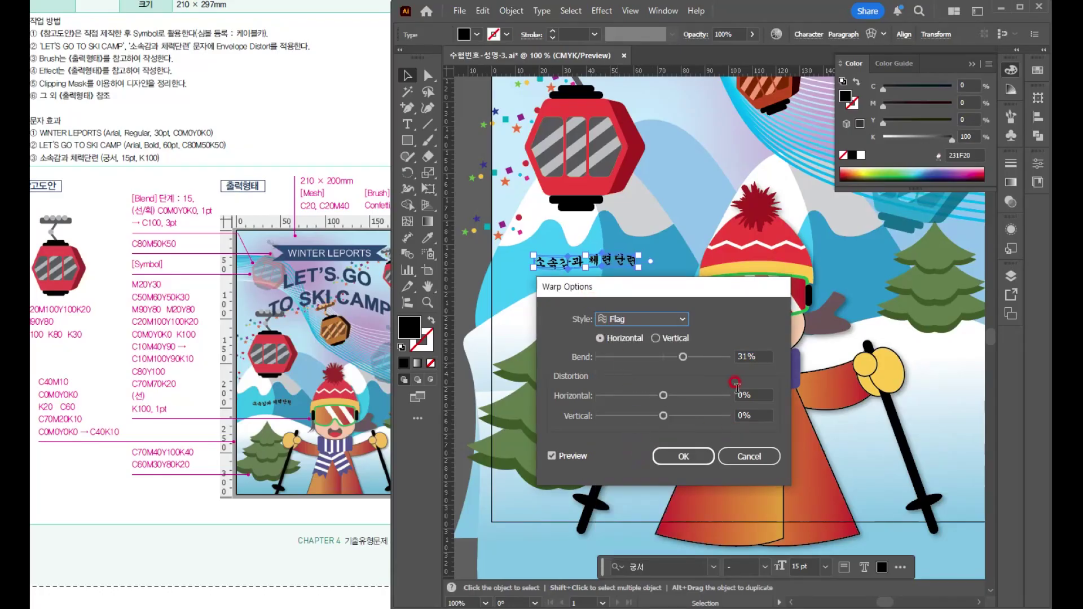
mouse_move(686, 357)
left_mouse_down()
mouse_move(705, 357)
mouse_move(698, 374)
left_mouse_up()
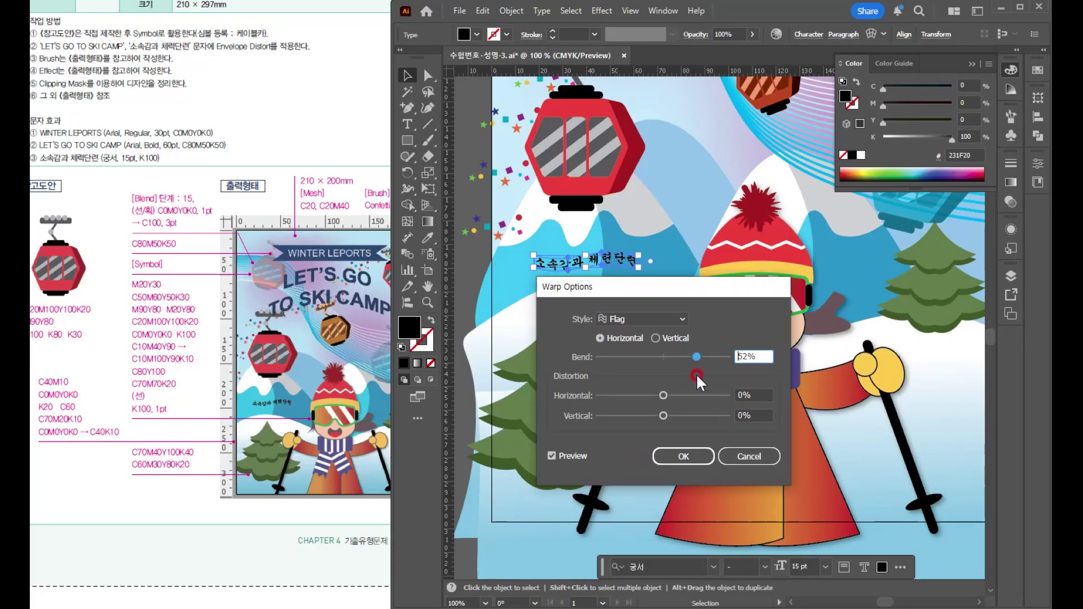
left_click(685, 456)
left_click(670, 273)
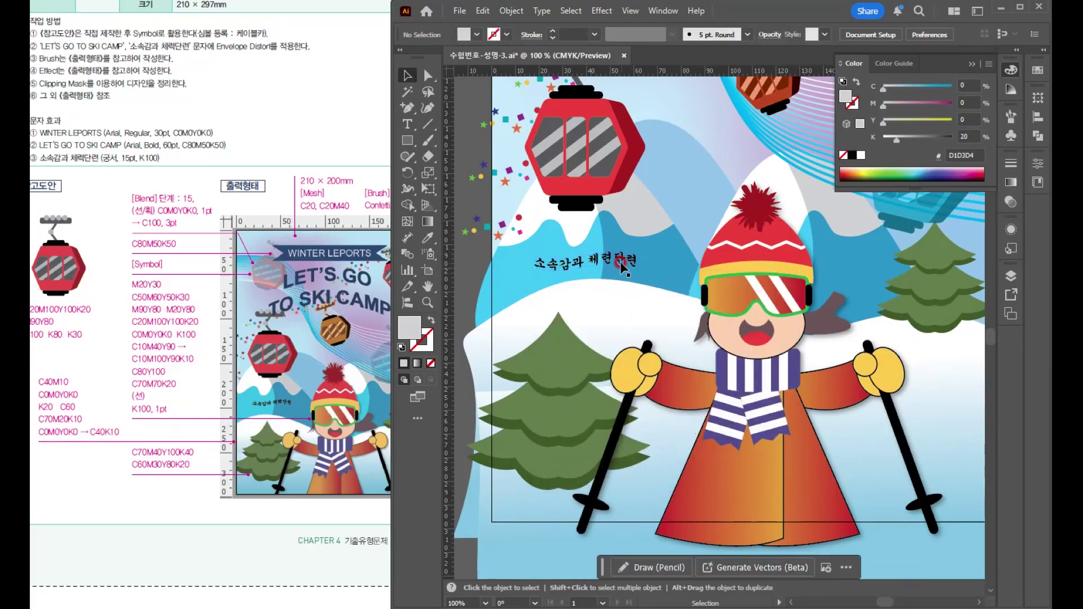
left_click(639, 330)
Unlock all locked objects in the poster artwork
key("ctrl+minus")
key("ctrl+minus")
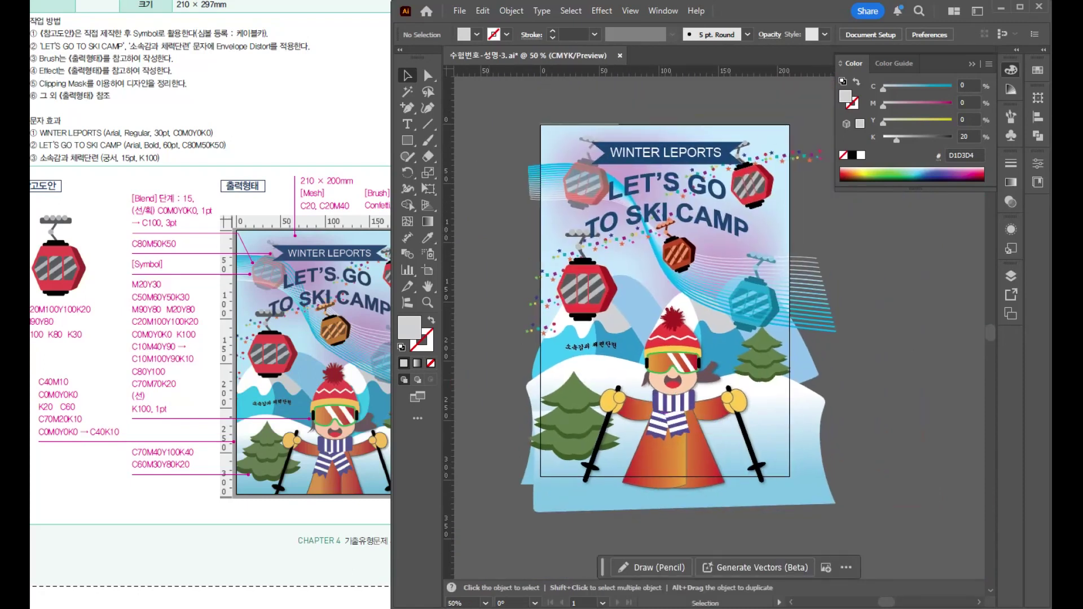
left_click(520, 124)
left_click(574, 501)
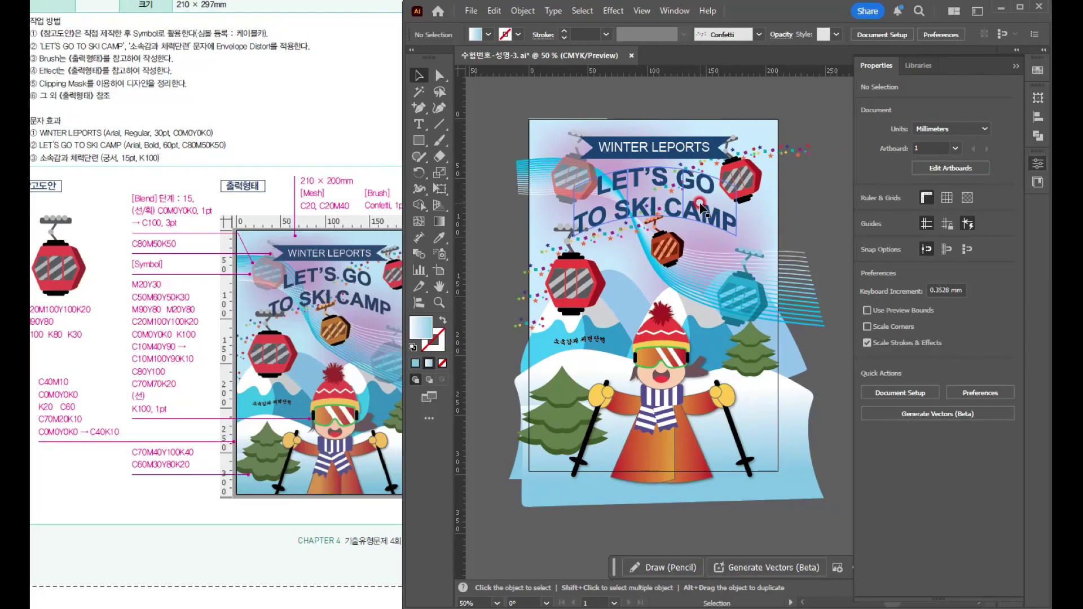
left_click(506, 117)
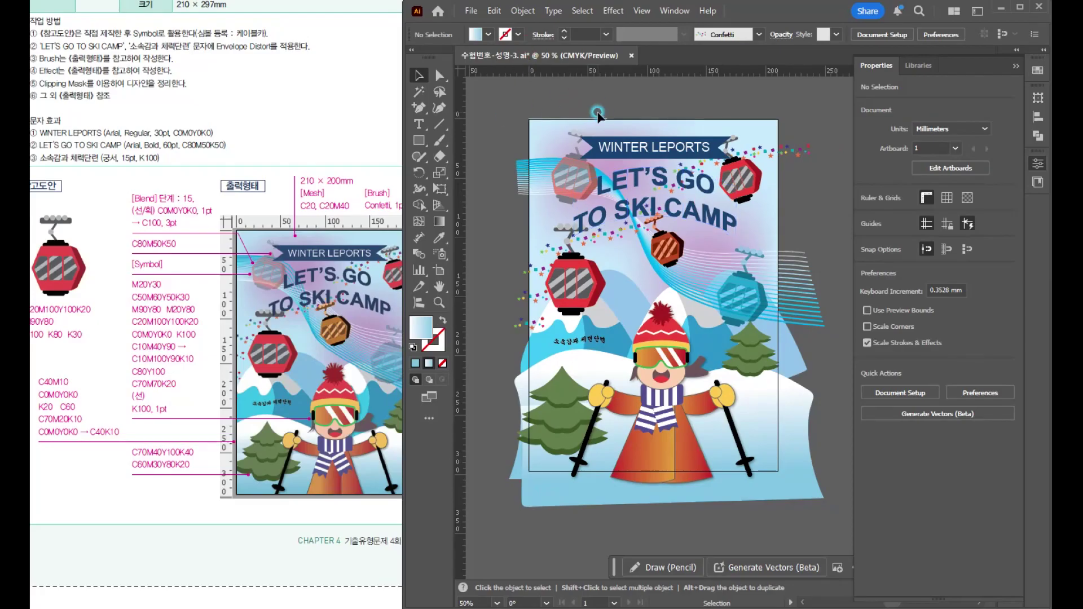
left_click(523, 10)
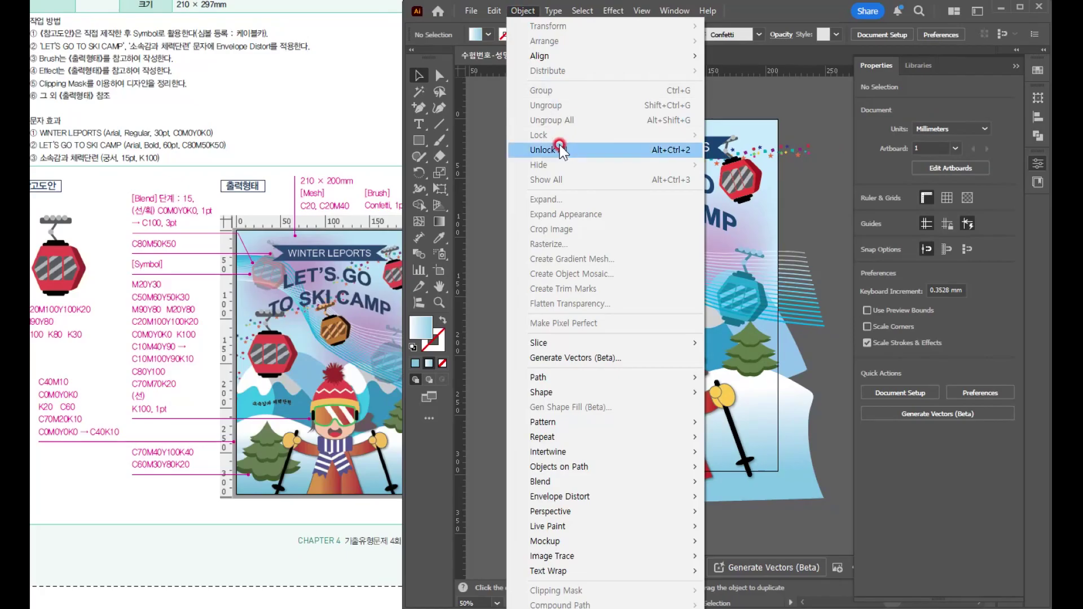
left_click(562, 149)
left_click(726, 529)
left_click_drag(790, 490, 798, 514)
key("ctrl+z")
Create a 210 x 297 mm rectangle and place it over the artboard
left_click(419, 140)
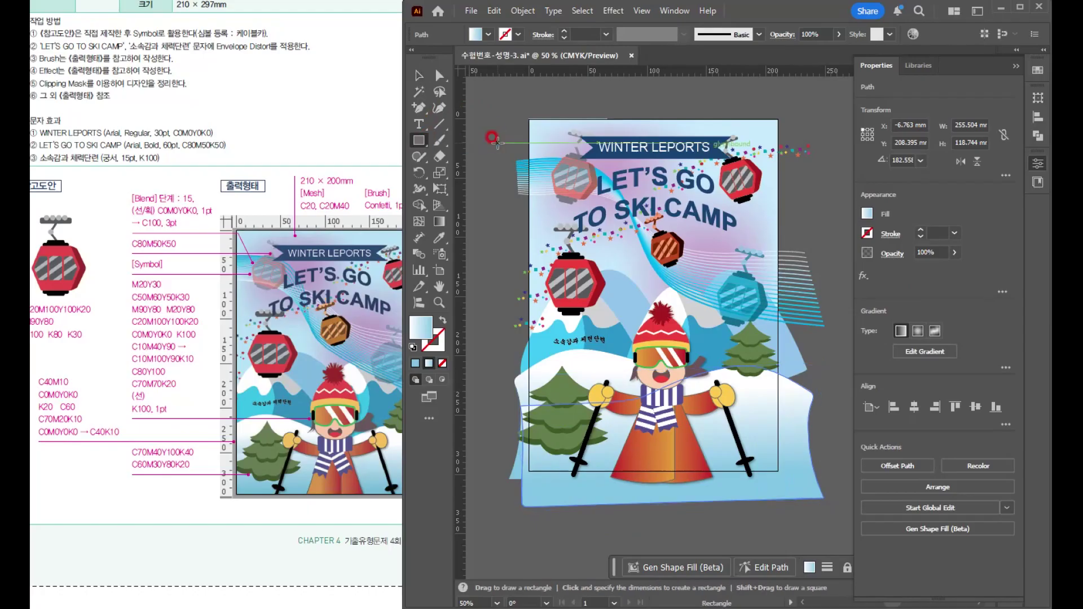
left_click(497, 142)
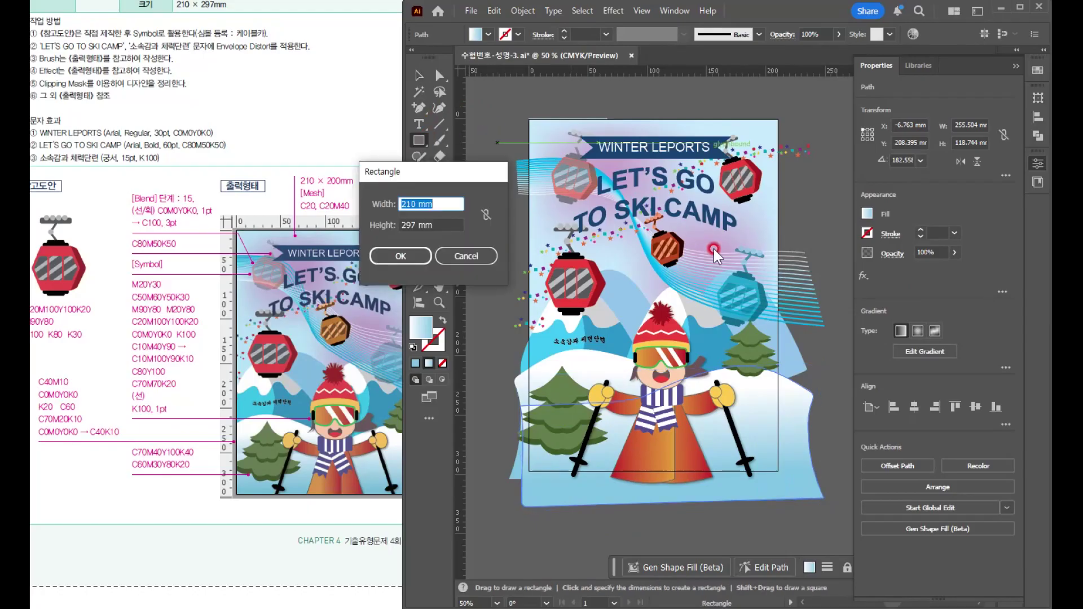
key("Tab")
key("Return")
key("v")
left_click_drag(563, 189, 595, 166)
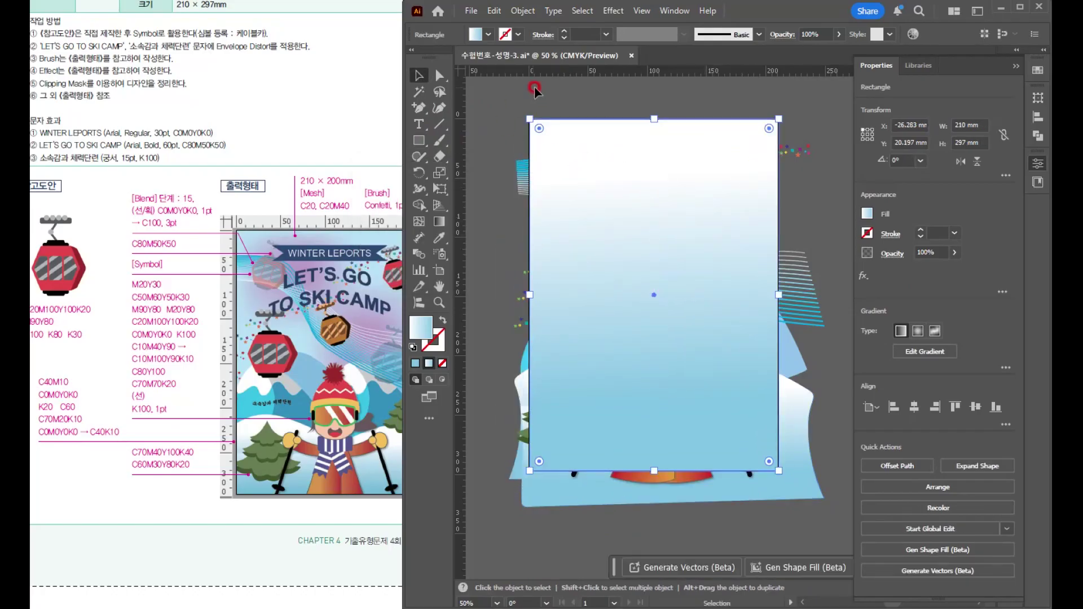
Set the rectangle's X position to 0 mm so it aligns exactly with the artboard
double_click(880, 72)
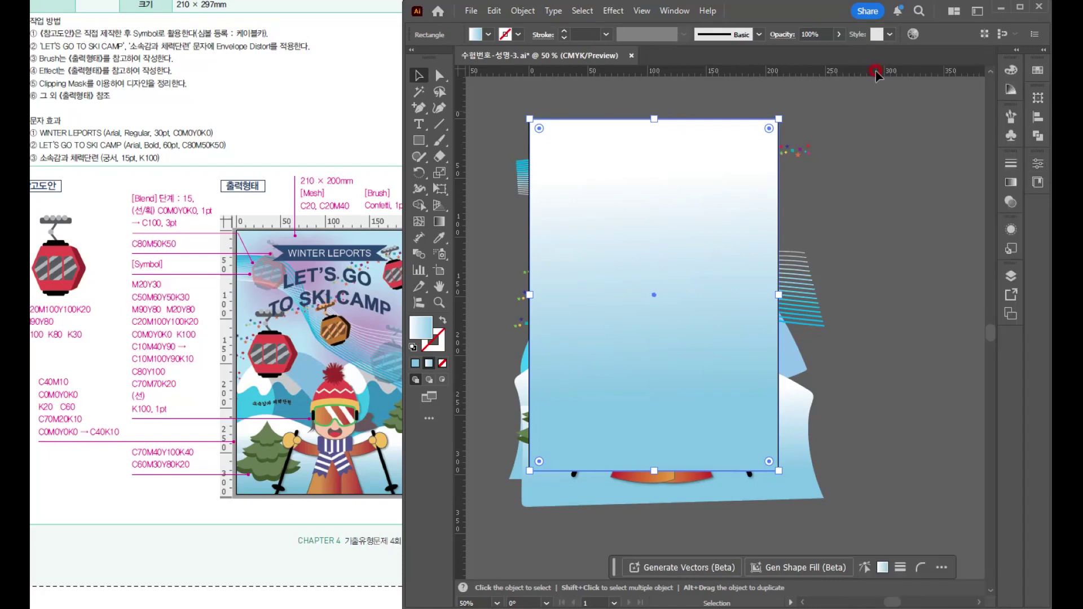
left_click(1040, 162)
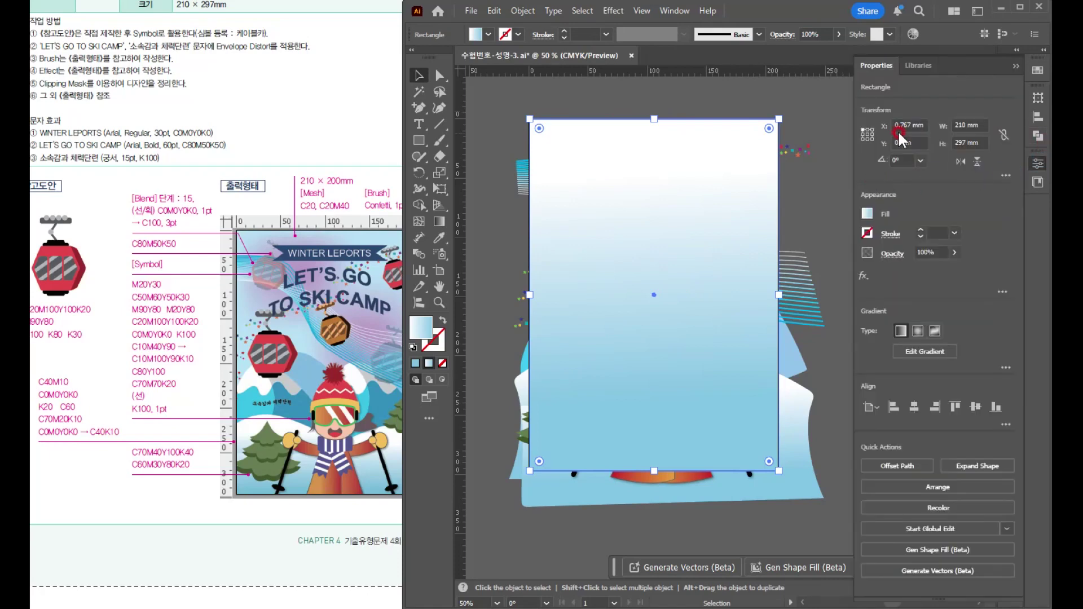
left_click_drag(910, 122, 859, 123)
type("0")
key("Return")
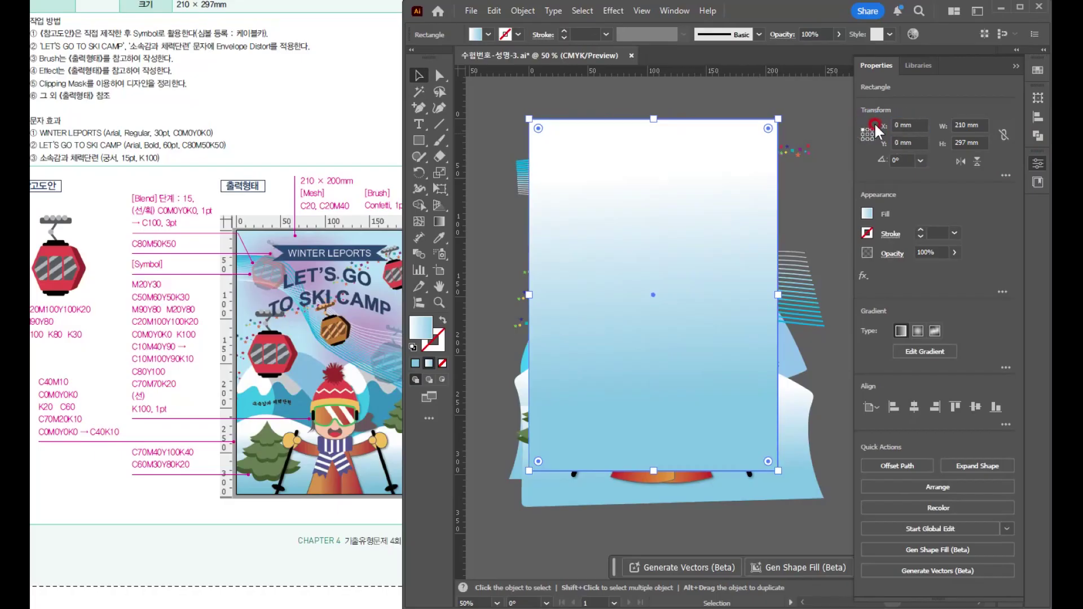
Select all the artwork together with the rectangle and make a clipping mask that trims the poster to the artboard
left_click(510, 133)
left_click_drag(511, 134, 751, 486)
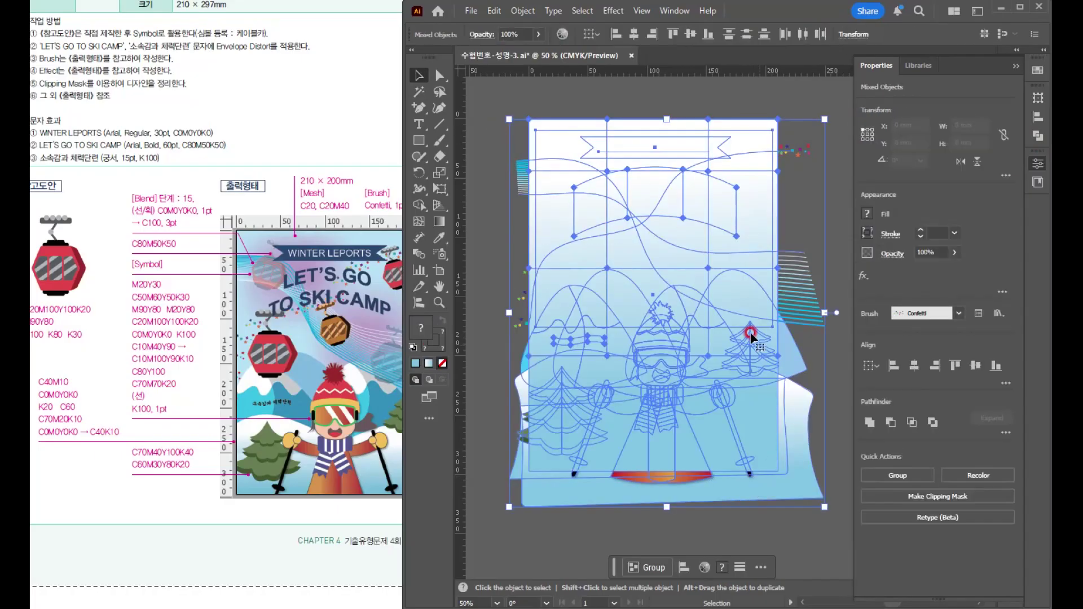
right_click(659, 189)
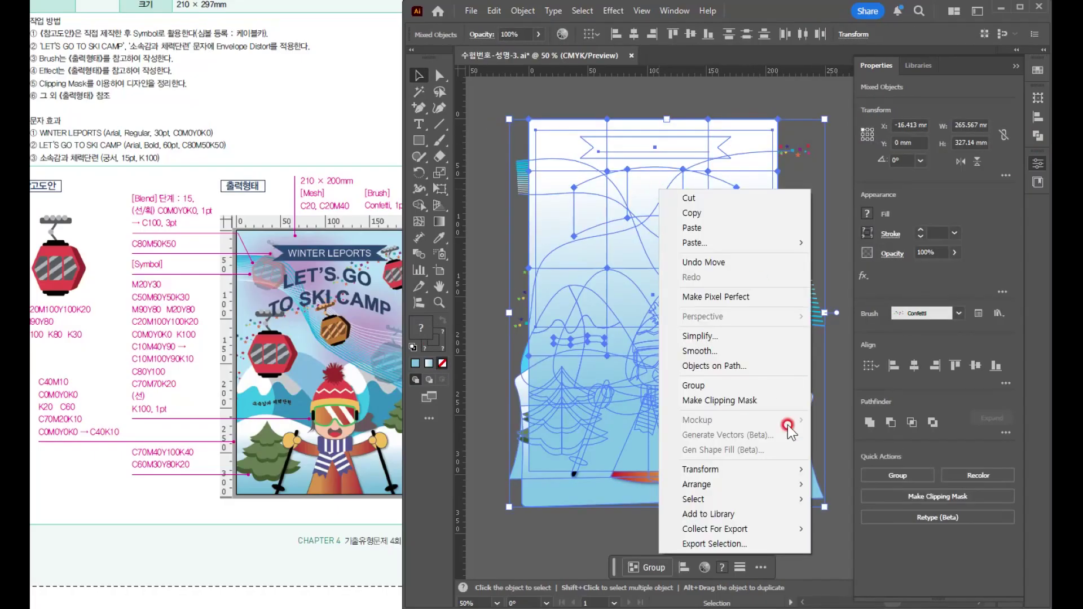
left_click(712, 402)
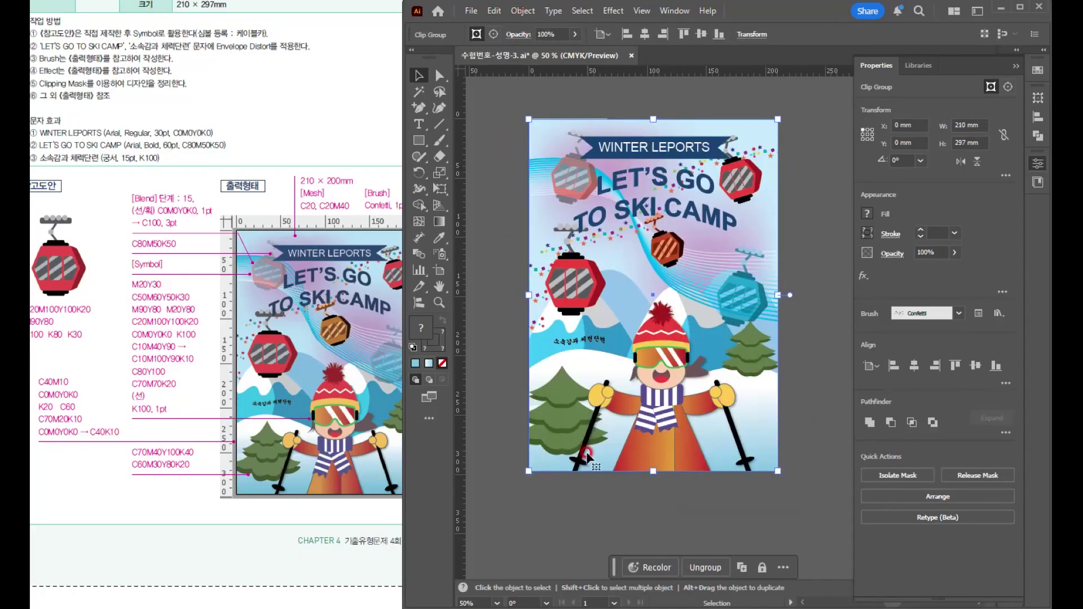
left_click(709, 499)
Save the finished poster document, accepting the legacy format
left_click(677, 440)
left_click(508, 378)
key("ctrl+s")
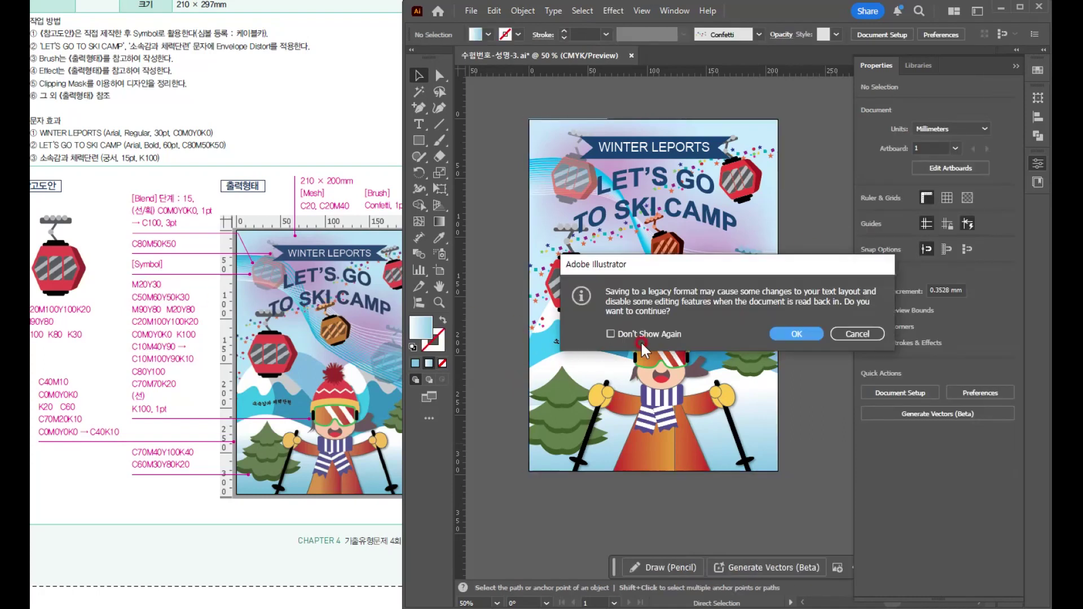
left_click(814, 337)
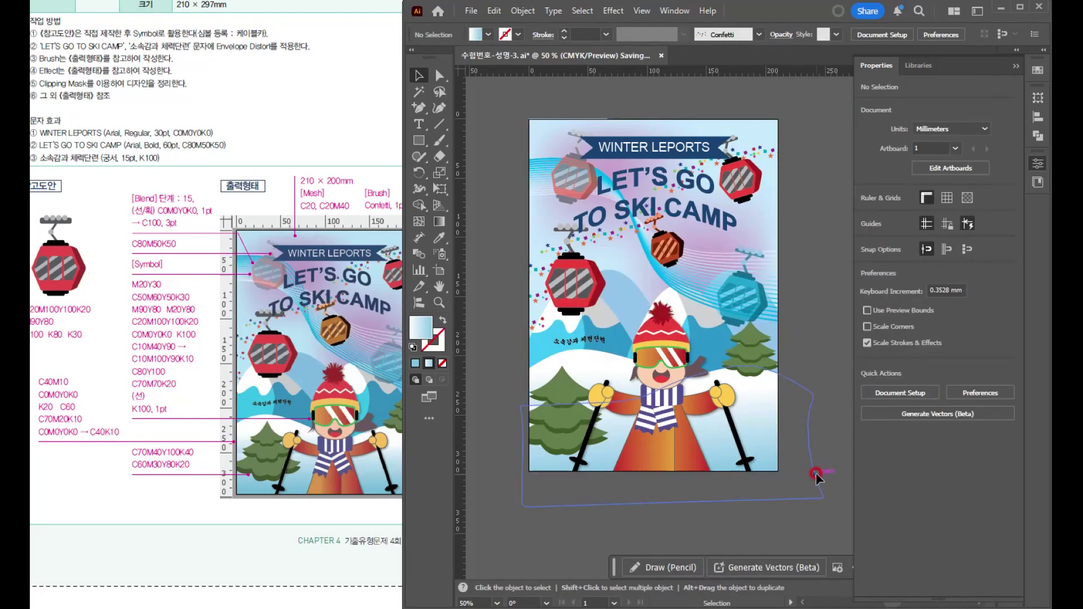